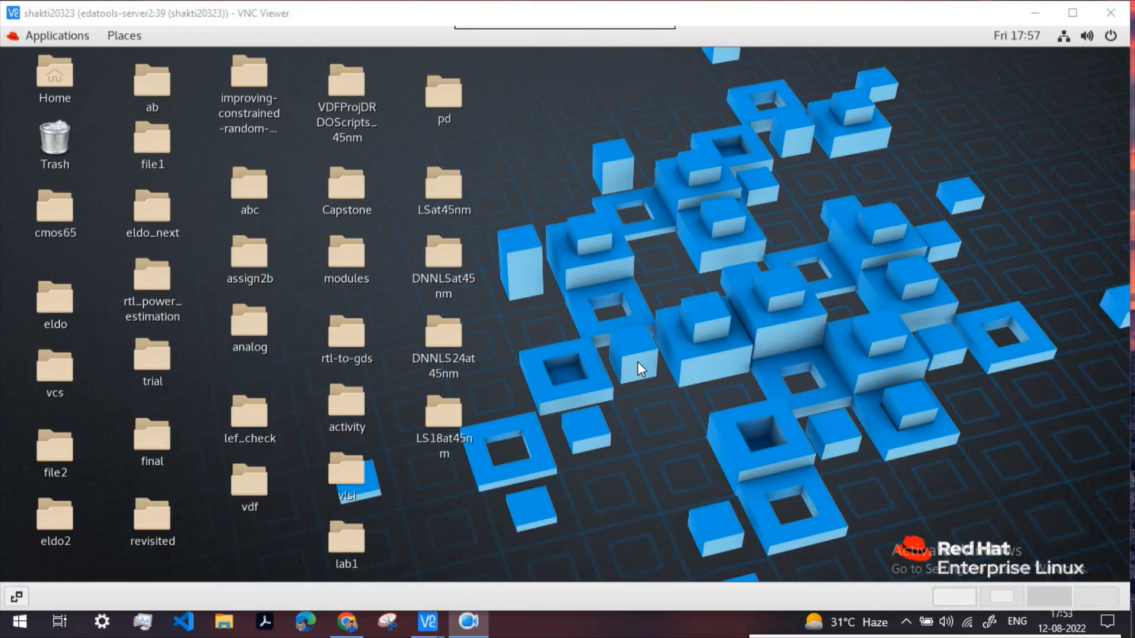
Step: Open a terminal on the remote Linux desktop in VNC Viewer and change to the Desktop/cmos65 directory
click(346, 621)
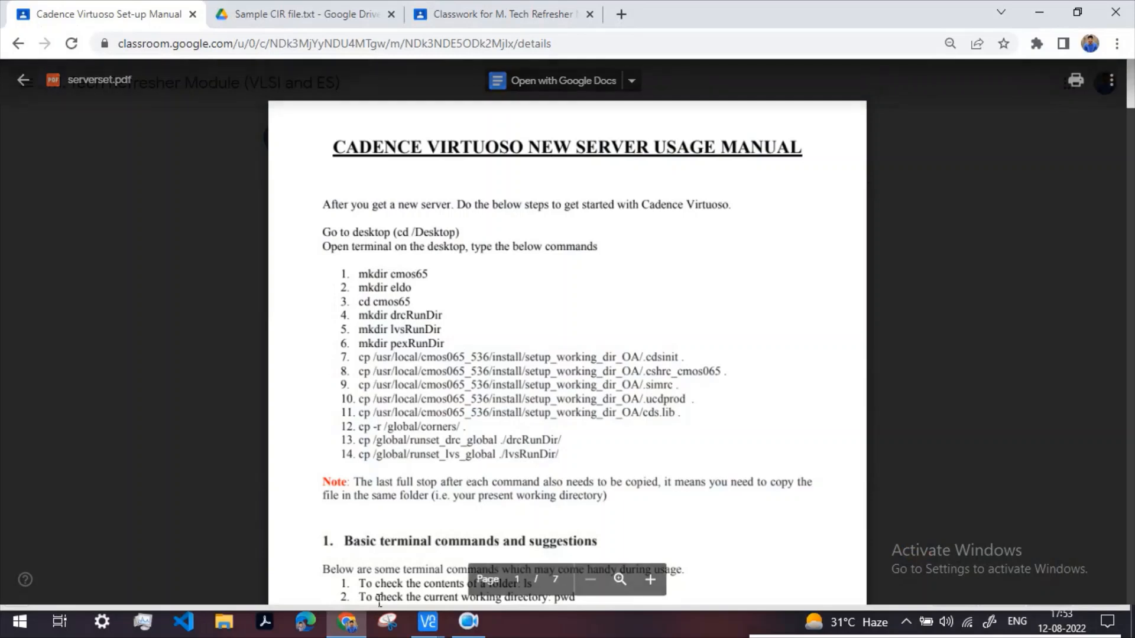
click(428, 621)
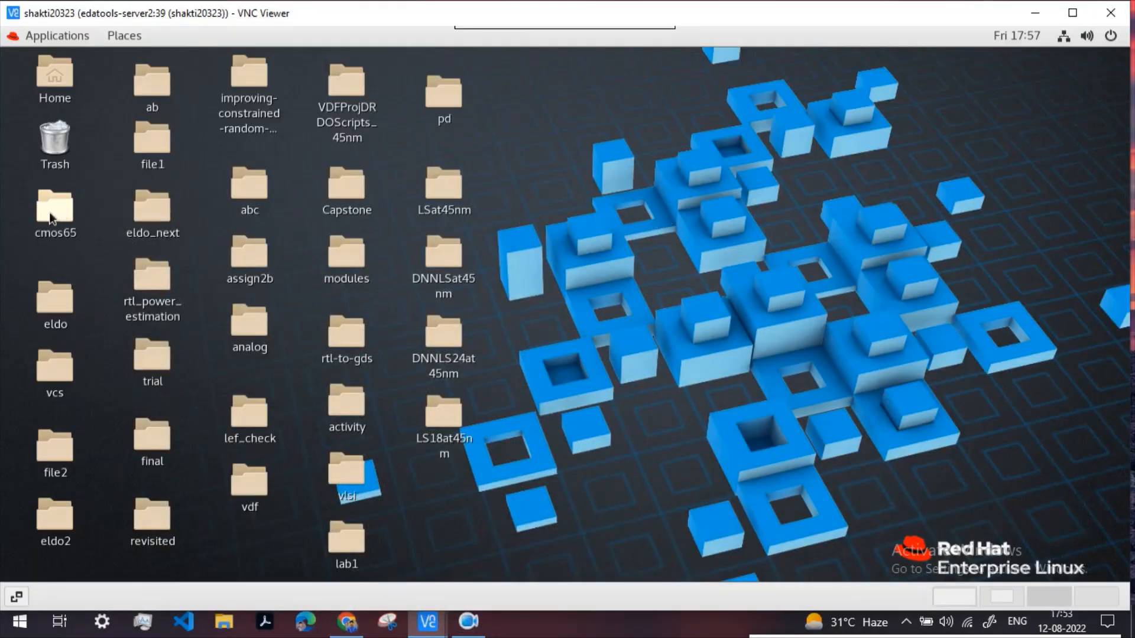
right_click(672, 171)
click(749, 318)
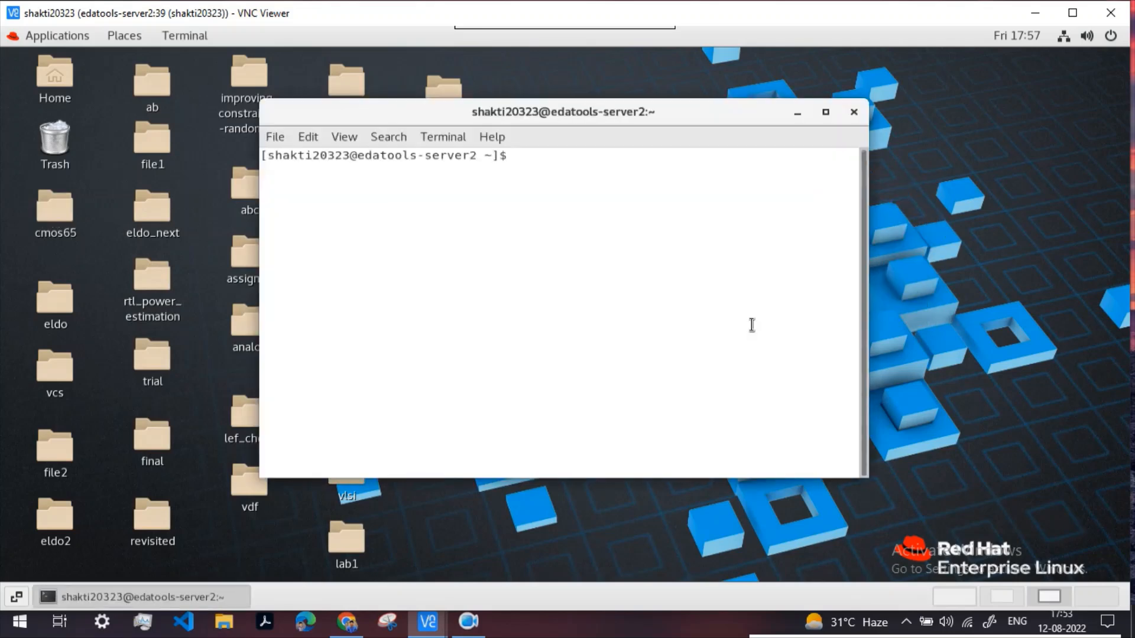
text(cd De)
key(Tab)
key(Return)
text(cd cm)
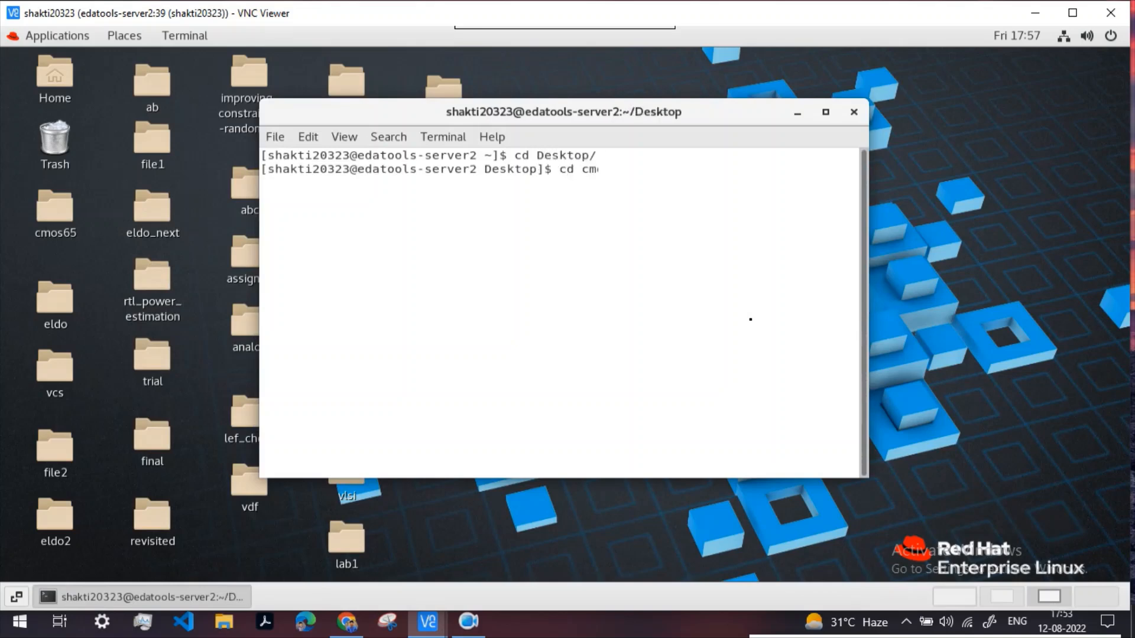
key(Tab)
key(Return)
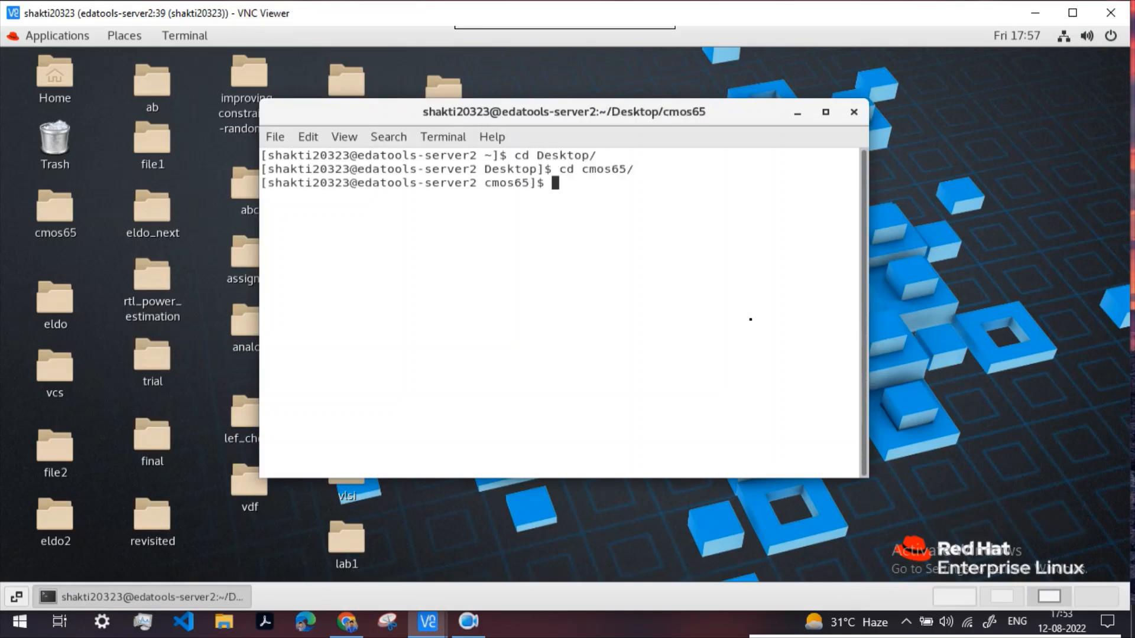
Step: Start a csh shell in the cmos65 directory and source the ./.cshrc_cmos065 setup file
drag(484, 184, 523, 186)
click(553, 188)
text(csh)
key(Return)
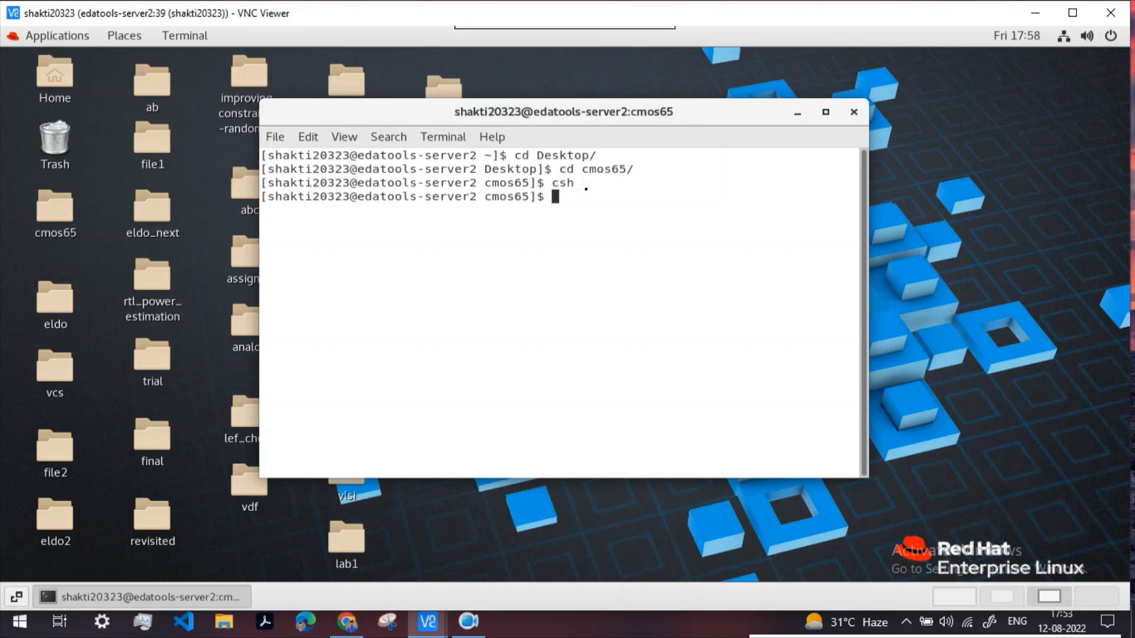
text(source ./.cs)
key(Tab)
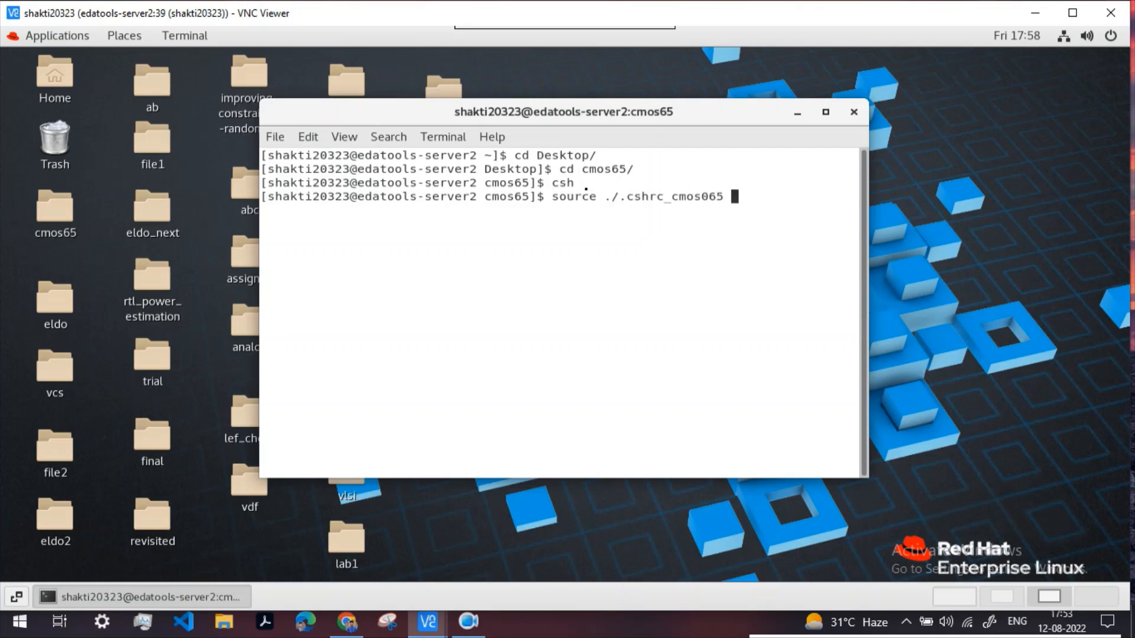
key(Return)
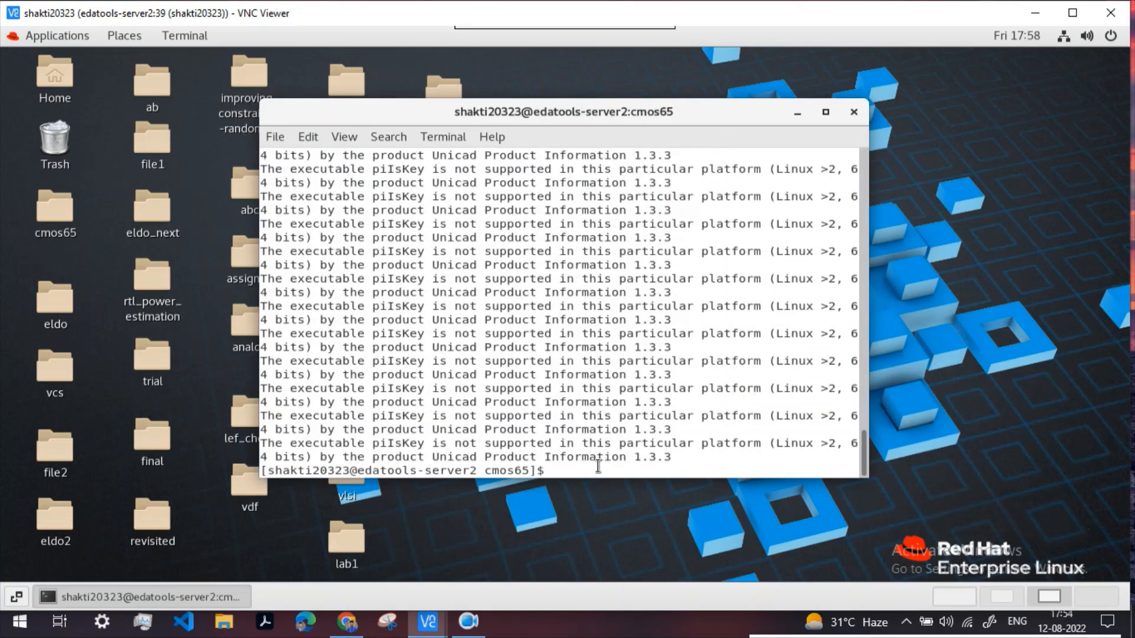
Step: Launch Virtuoso as a background process with "virtuoso &" and maximize its log window
text(virtuo)
key(Tab)
key(Tab)
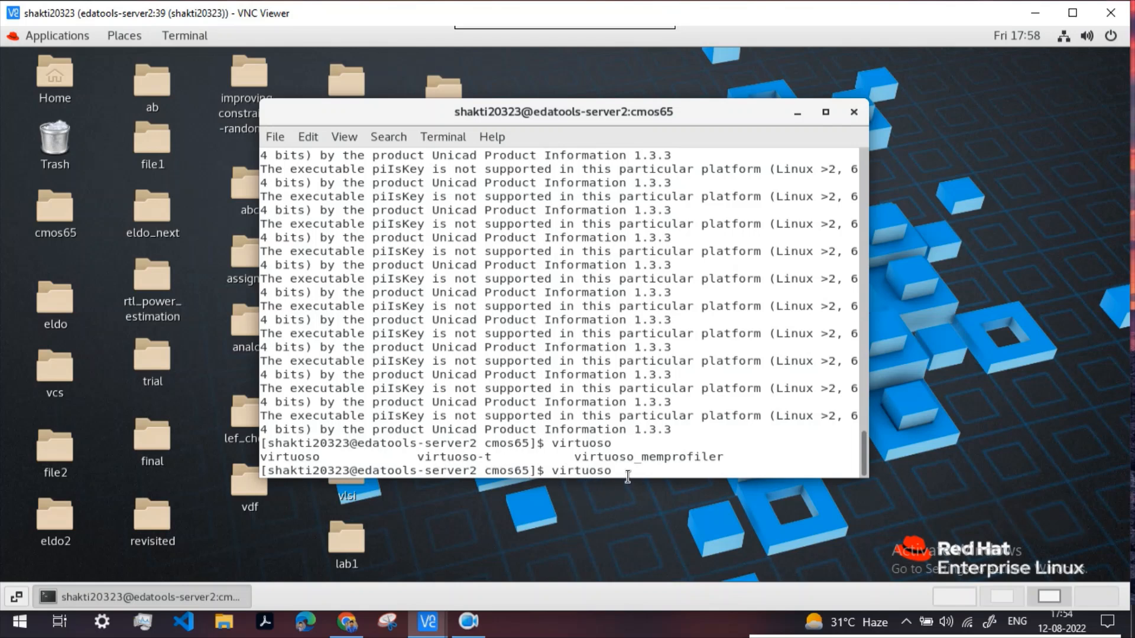
text(&)
key(Return)
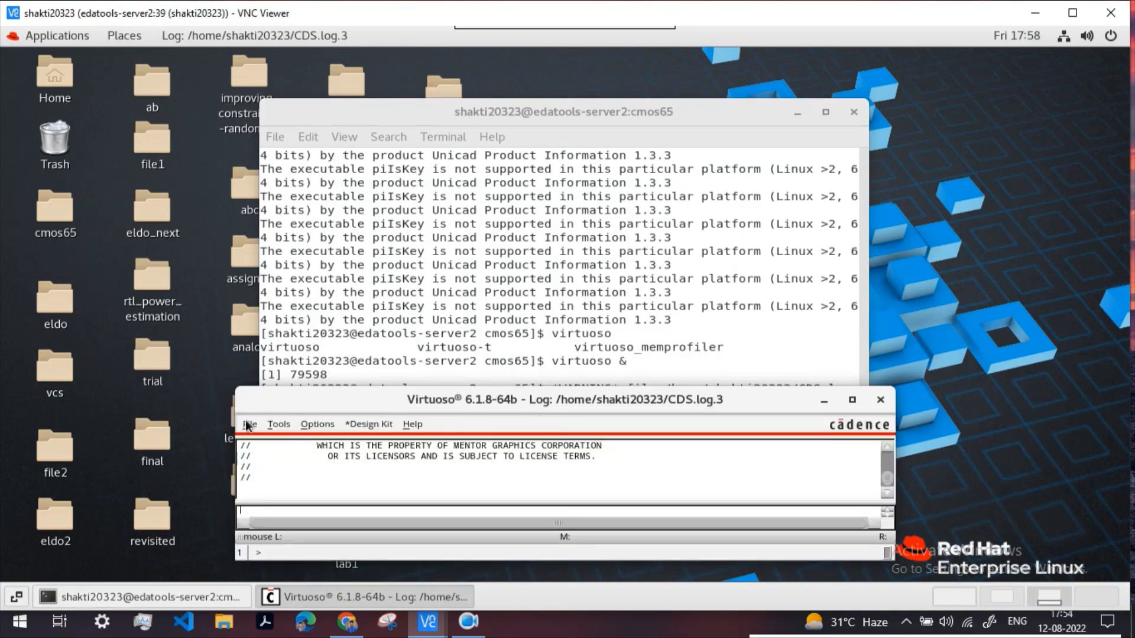
click(852, 402)
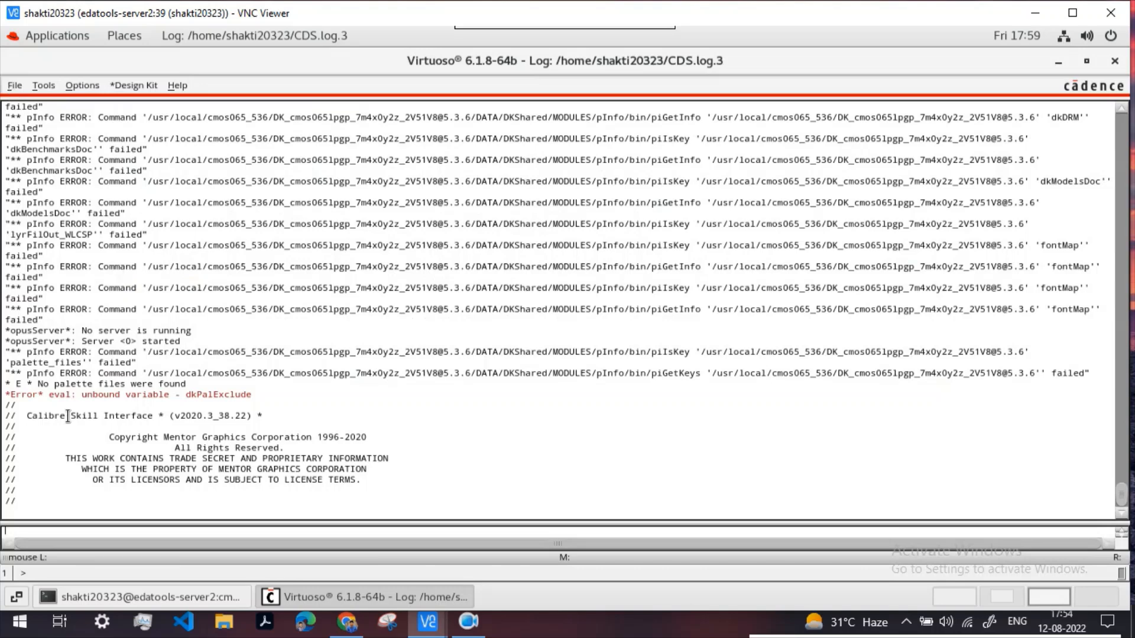
Step: Define a new library named lab in the cmos65 directory, set to attach to an existing technology library
click(15, 87)
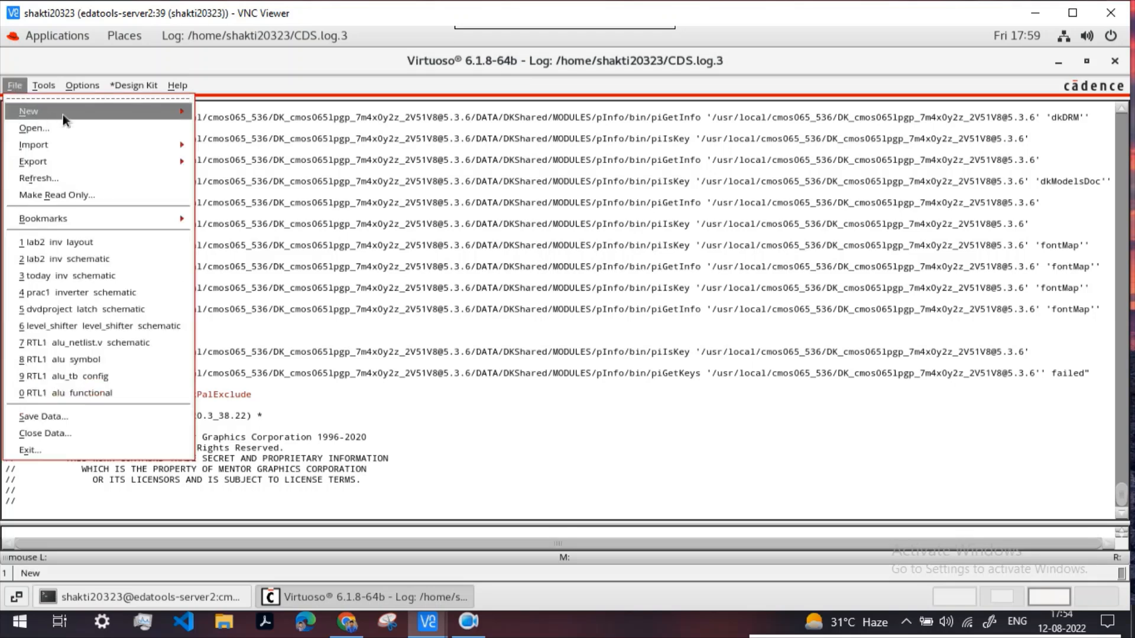
mouse_move(157, 111)
click(224, 121)
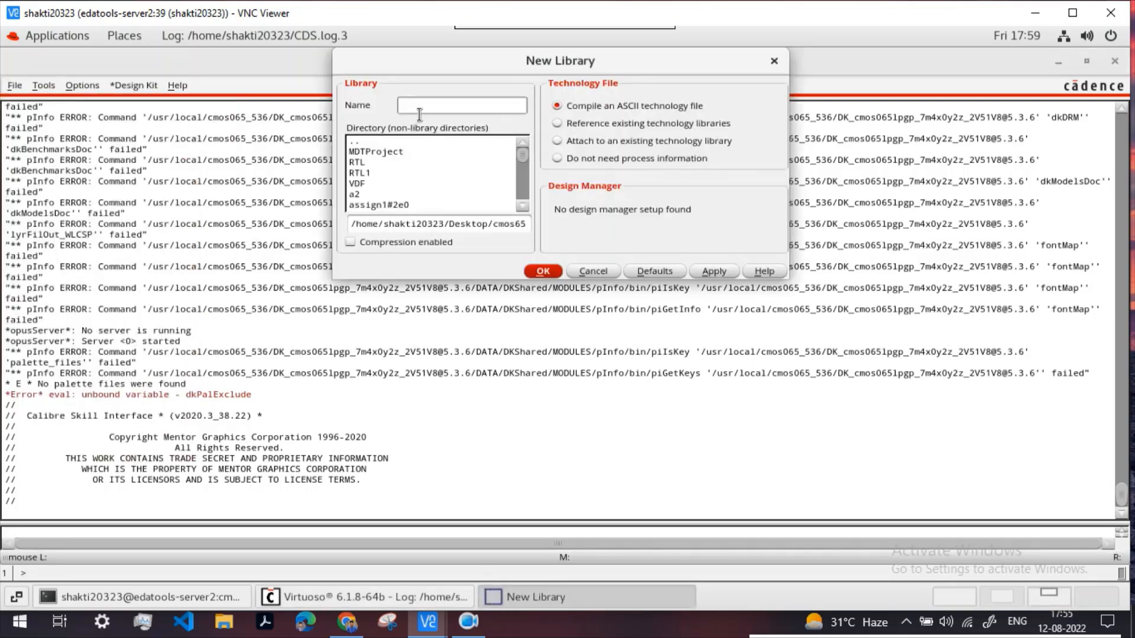
text(lab)
click(557, 141)
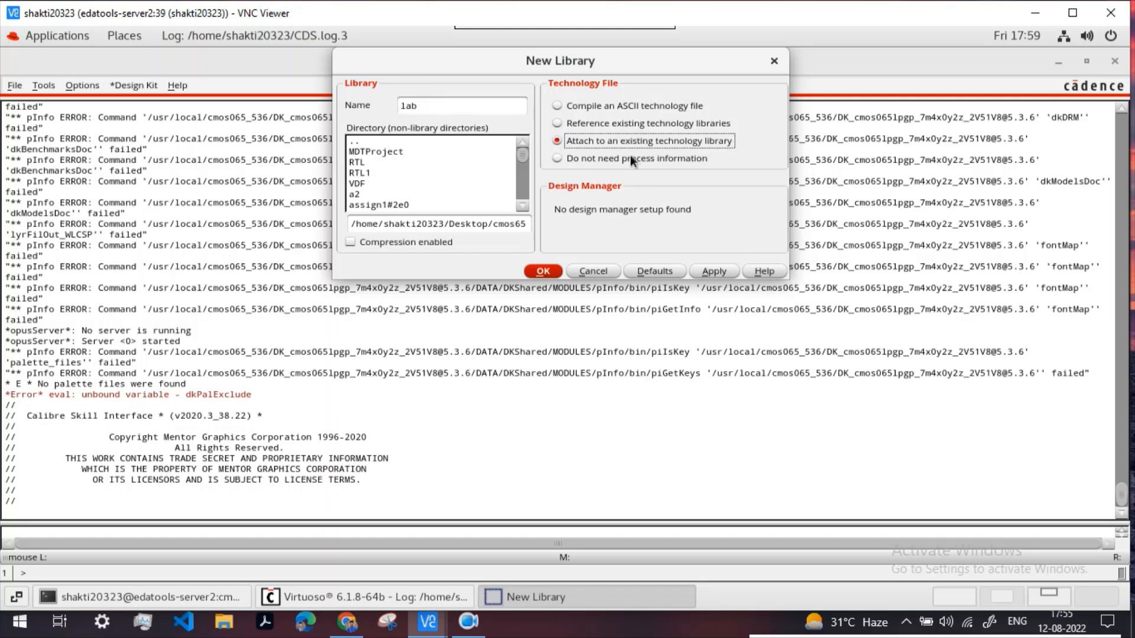
click(714, 270)
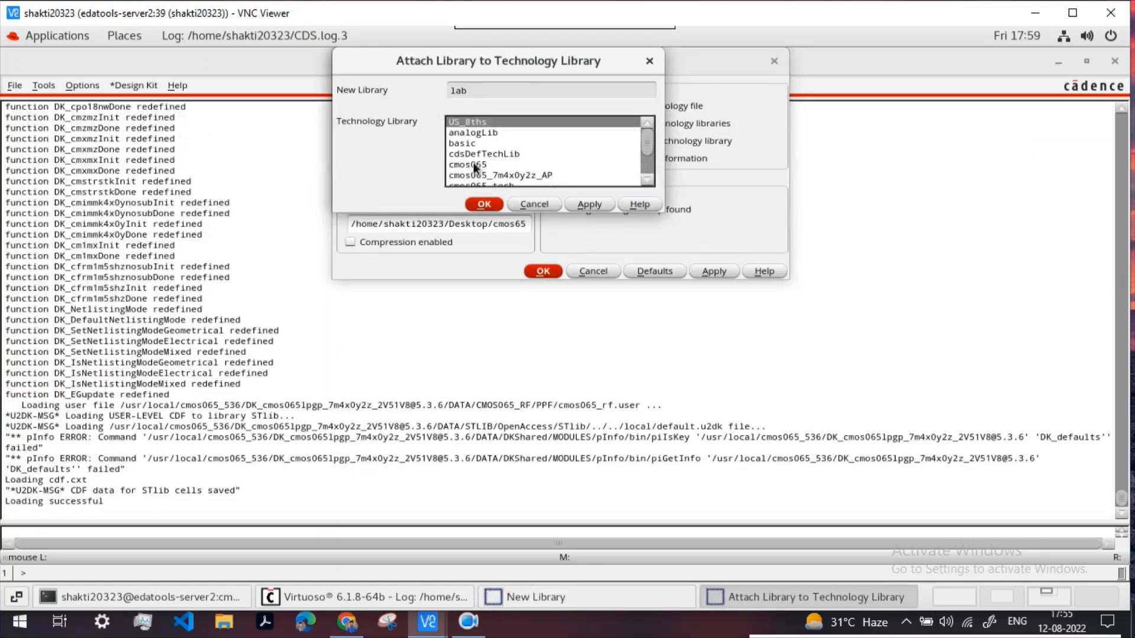
Step: Attach the lab library to the cmos065 technology library, close the New Library form and check the log's attachment message
click(470, 165)
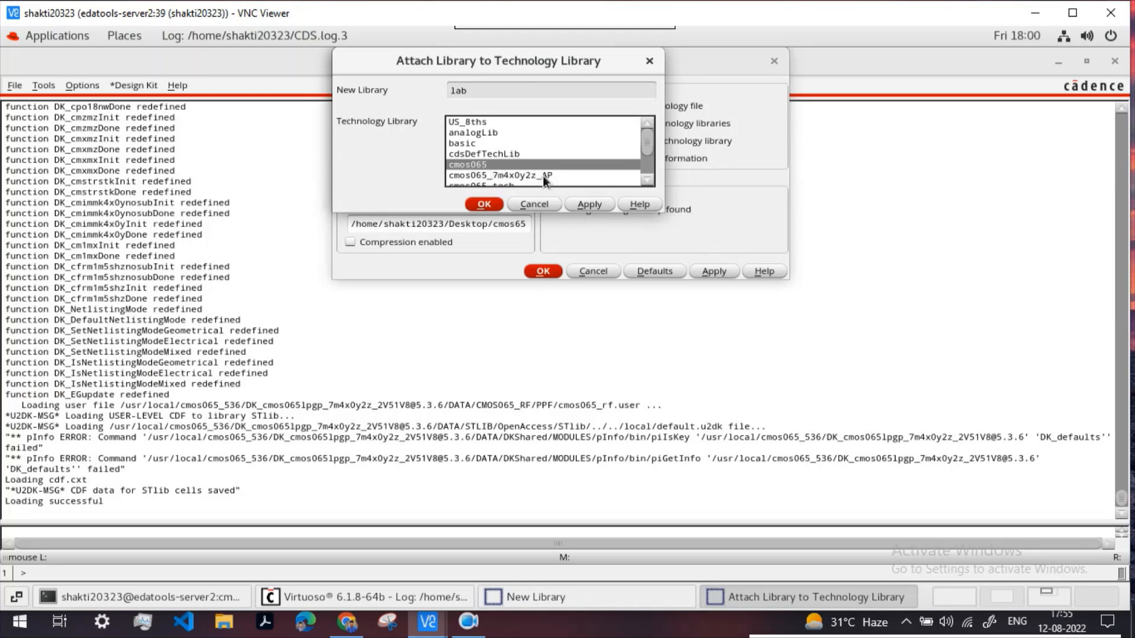
click(587, 205)
click(484, 204)
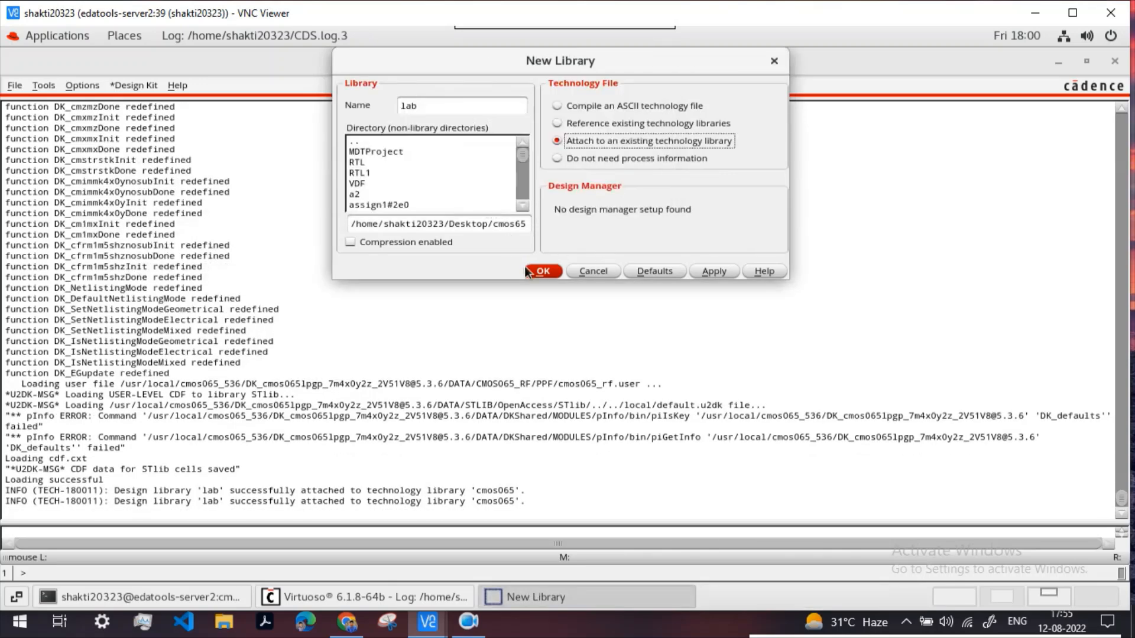
click(537, 272)
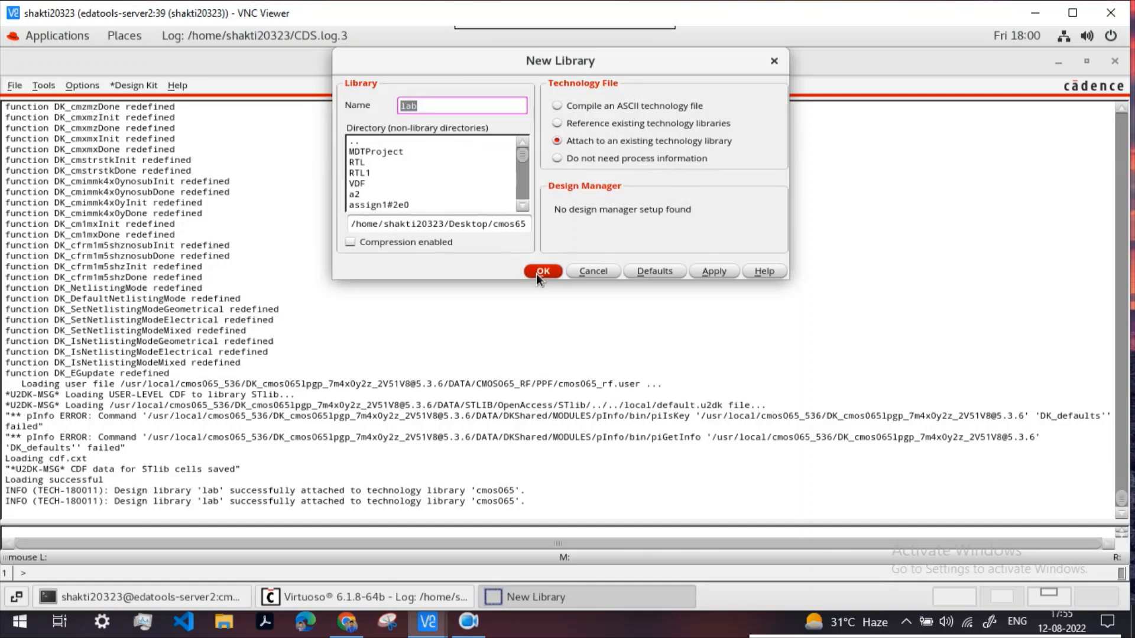
click(774, 62)
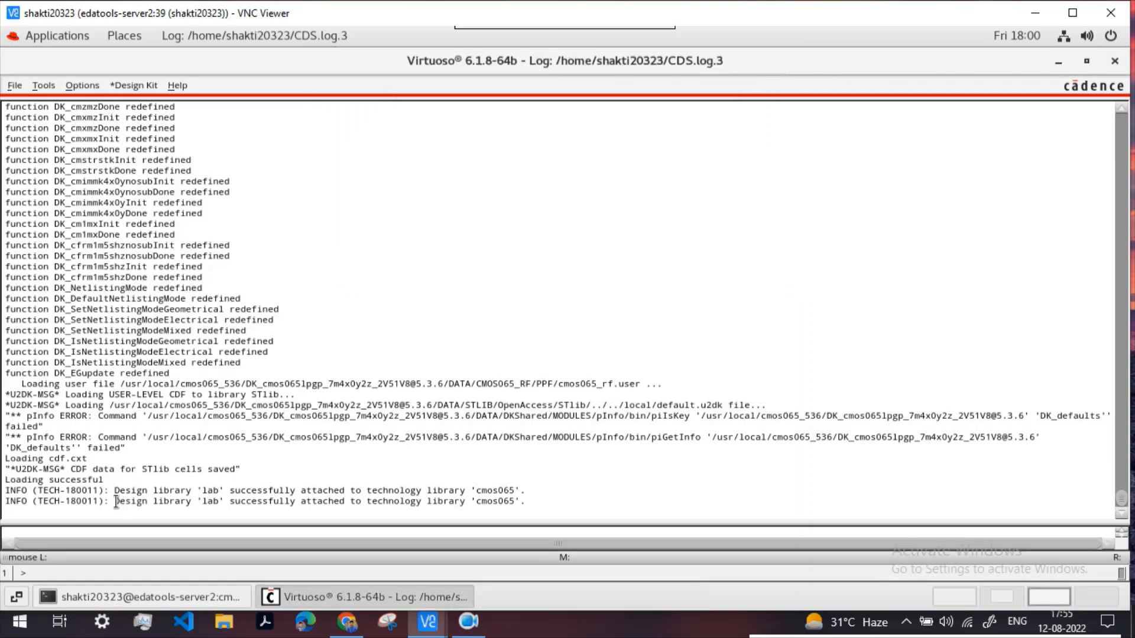
drag(115, 502, 522, 505)
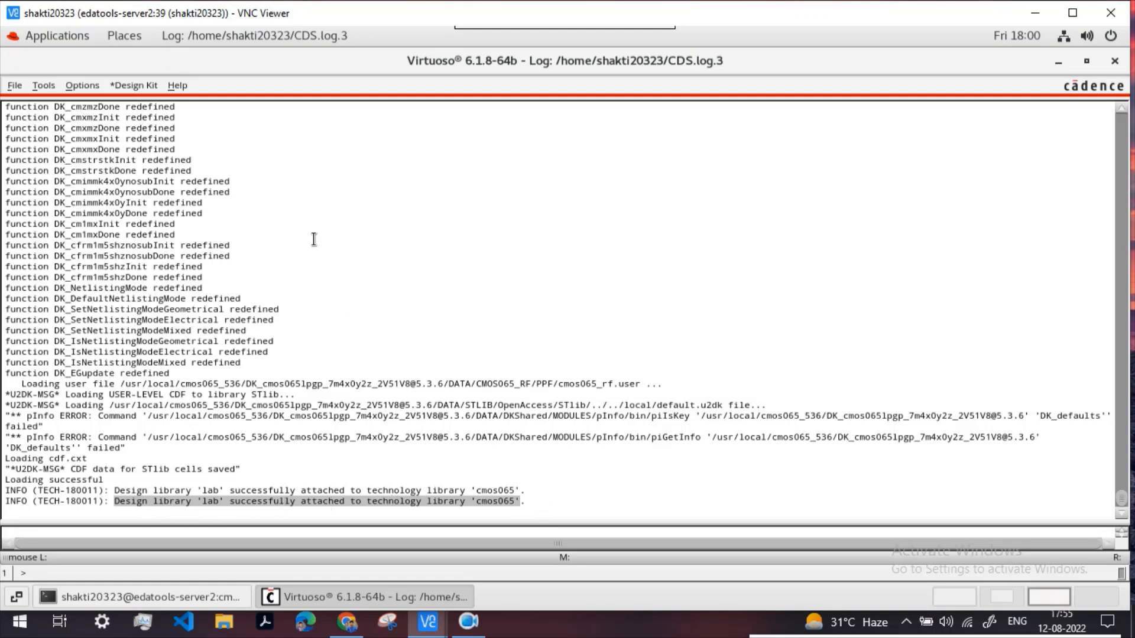
click(556, 507)
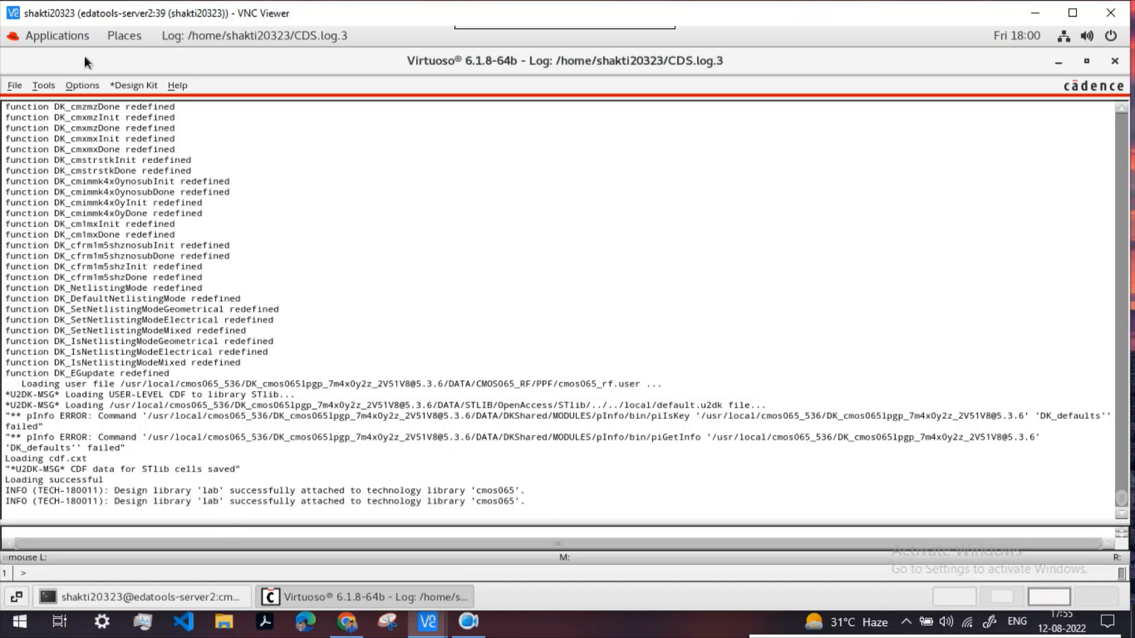
Step: Start a new cellview in the lab library with the cell name inv
click(15, 85)
mouse_move(153, 113)
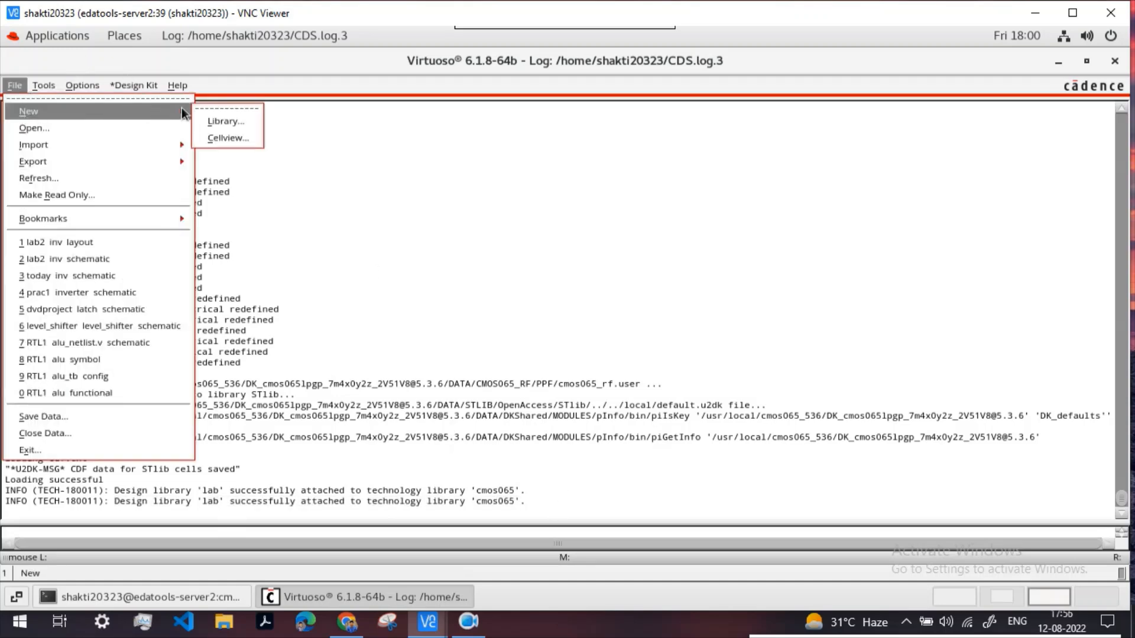
click(239, 137)
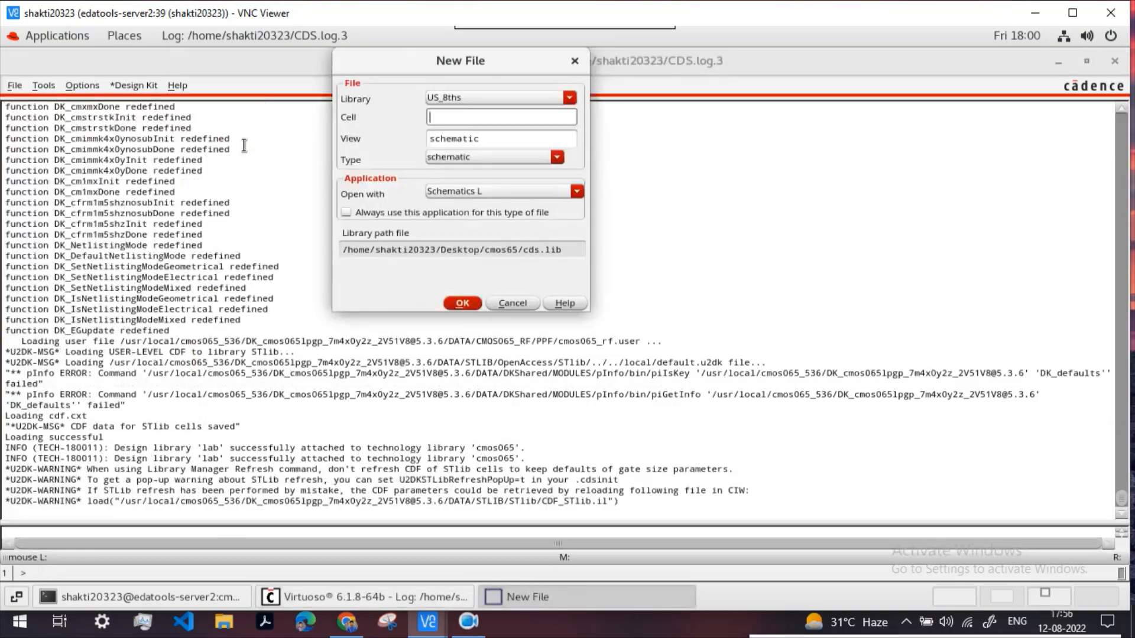
click(572, 99)
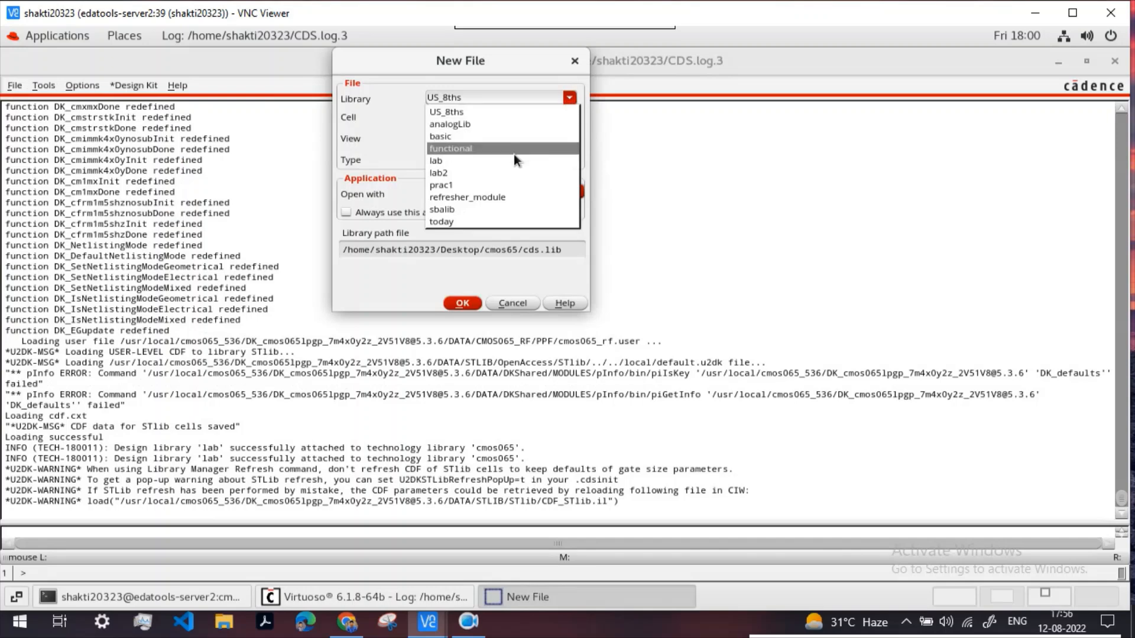
click(444, 162)
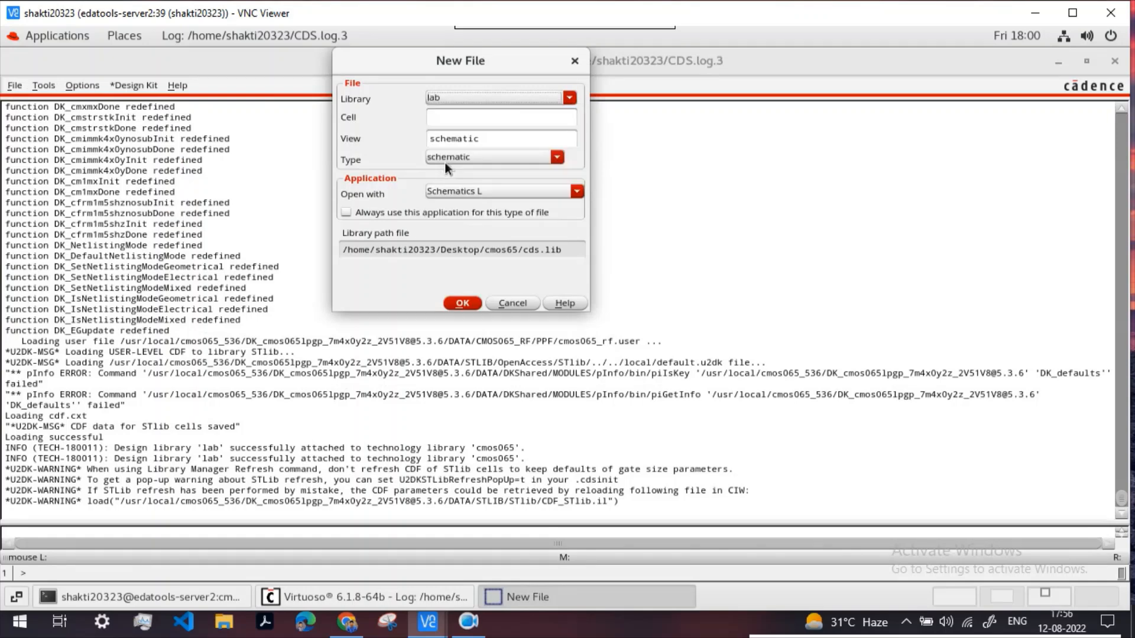
click(445, 120)
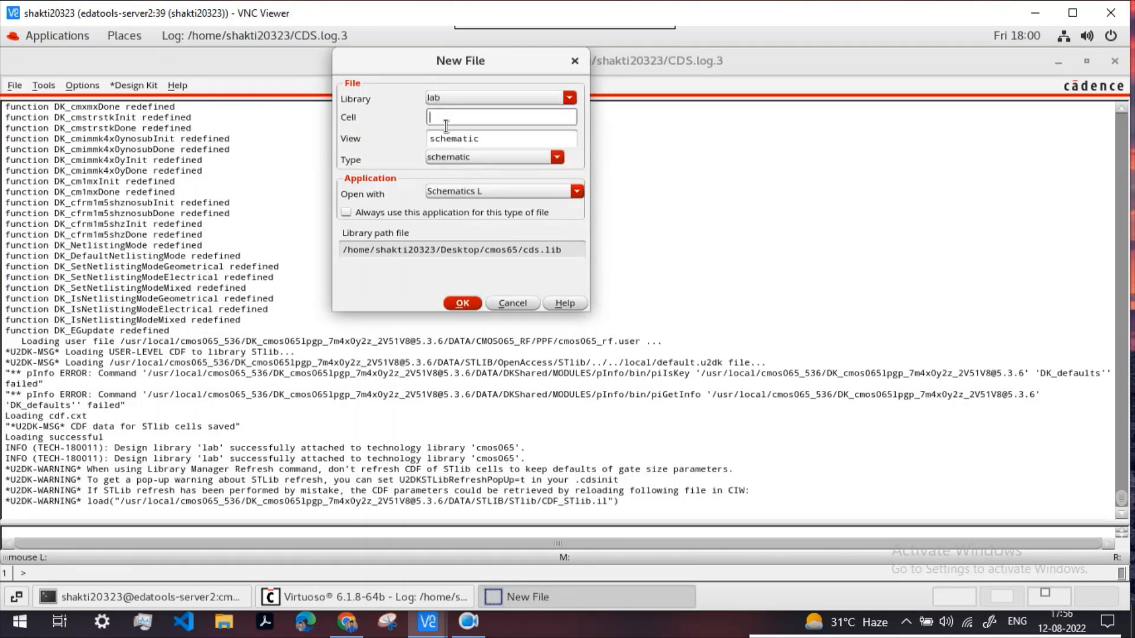
text(inv)
Step: Create the inv cellview as a schematic opened with Schematics L, accepting the next available license for this session
click(485, 146)
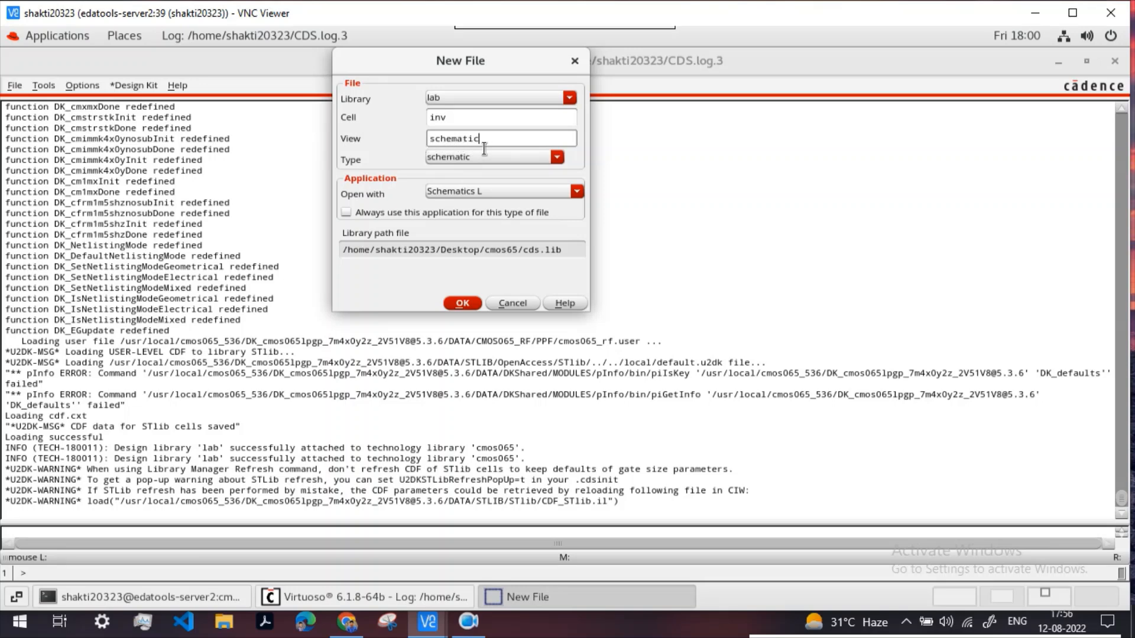
click(557, 158)
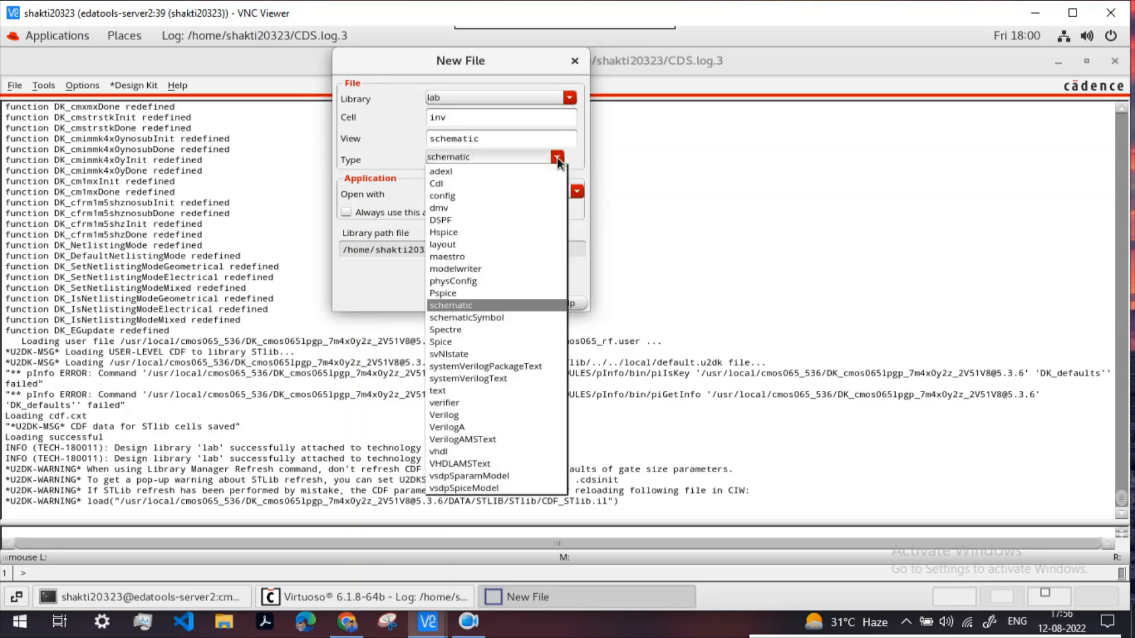
click(556, 158)
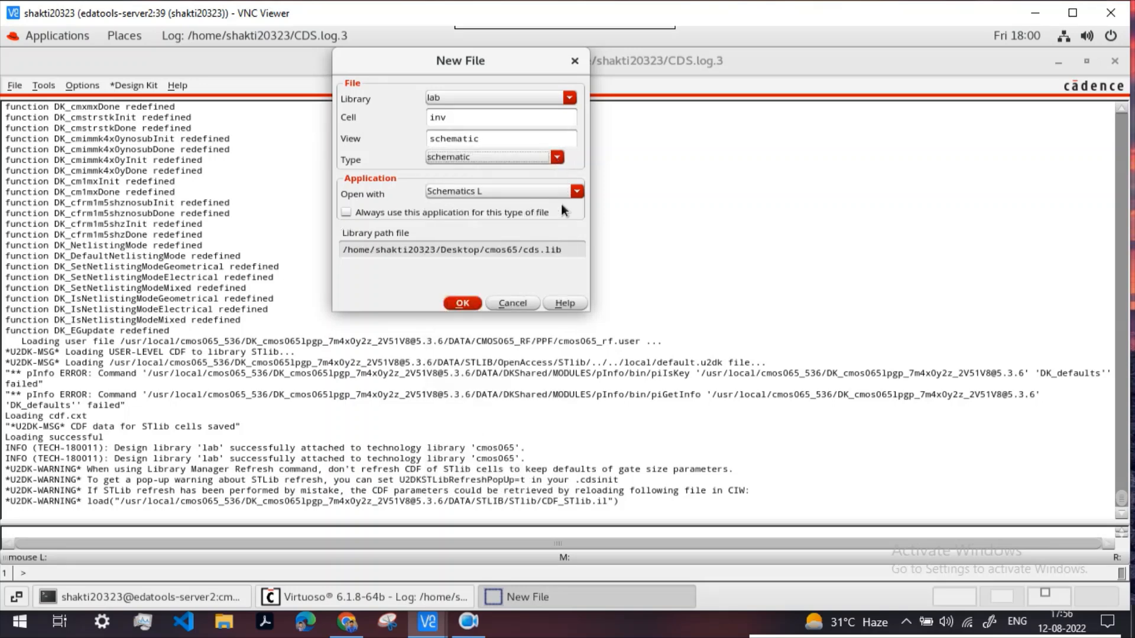
click(577, 192)
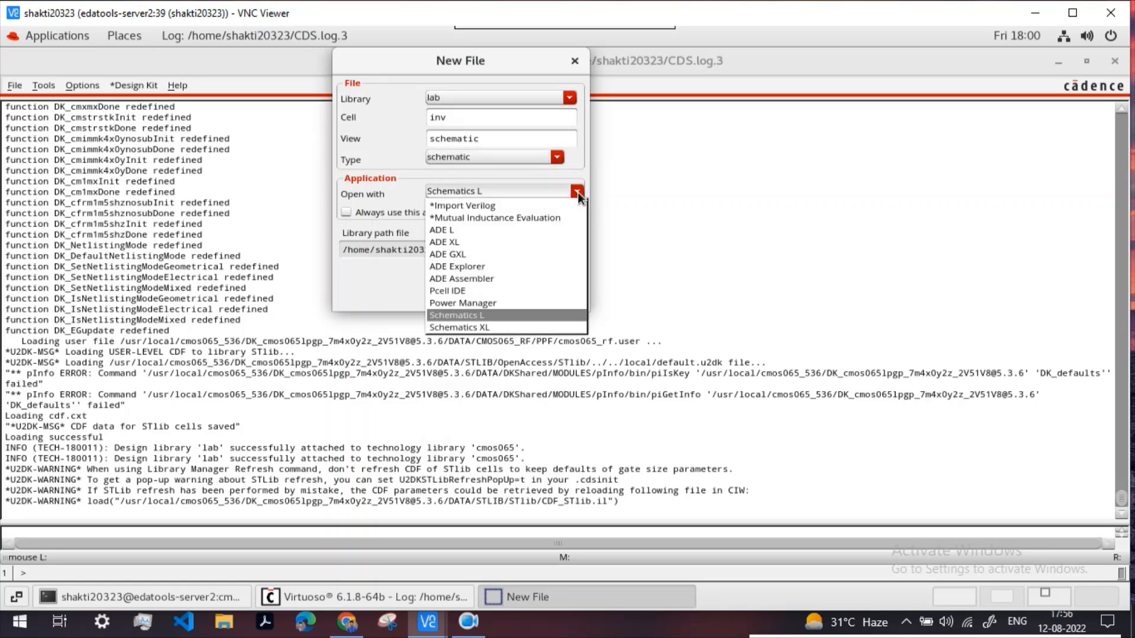
click(577, 192)
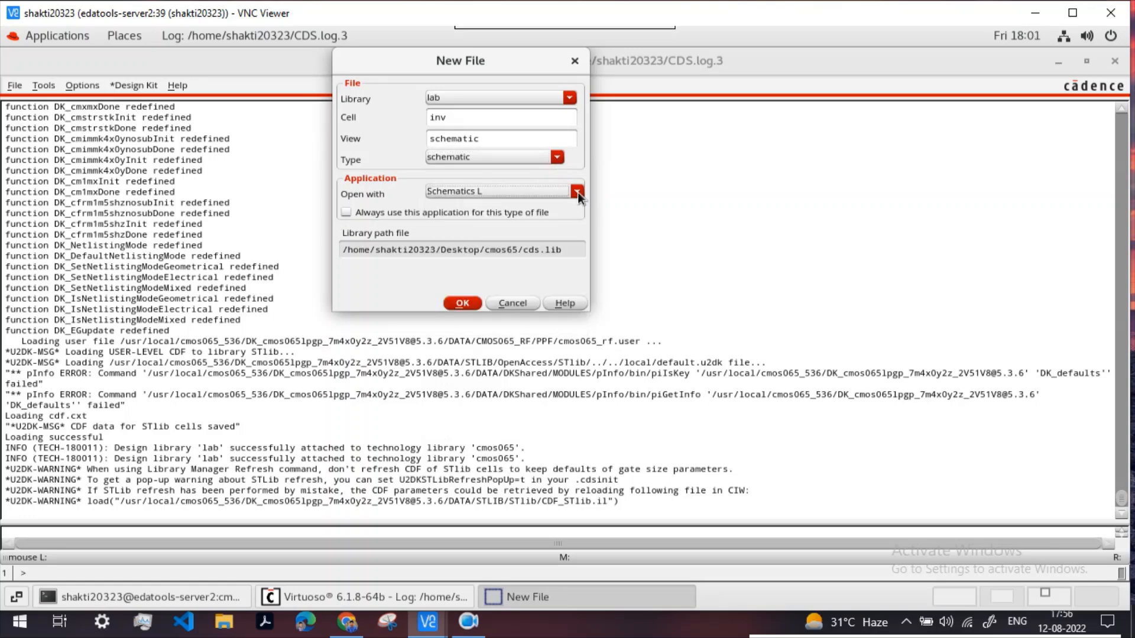
click(461, 305)
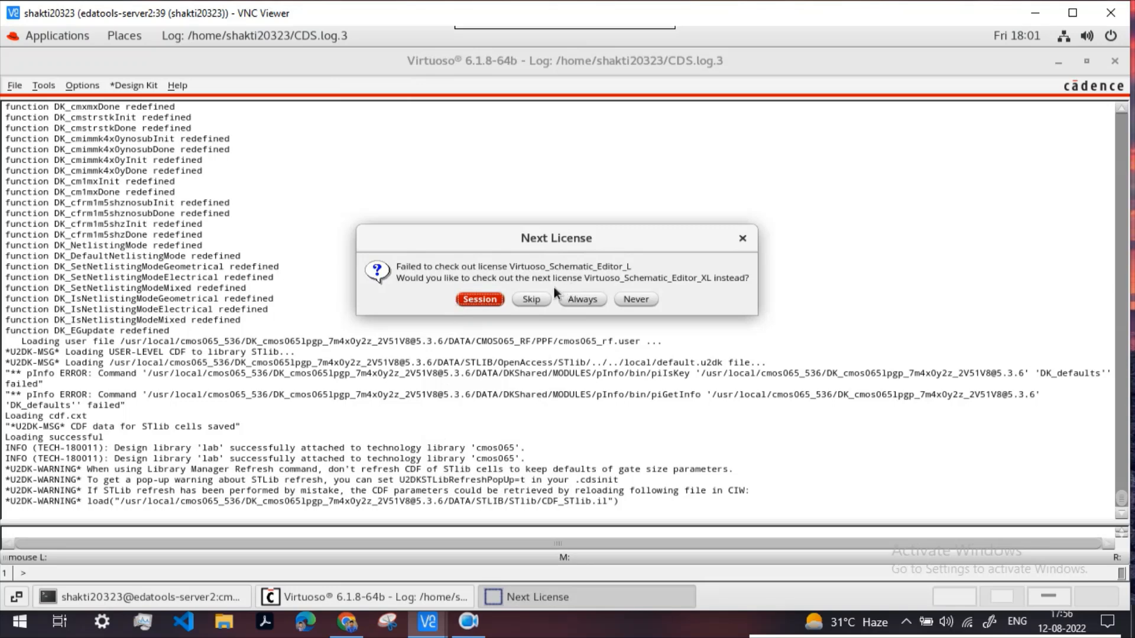
click(485, 299)
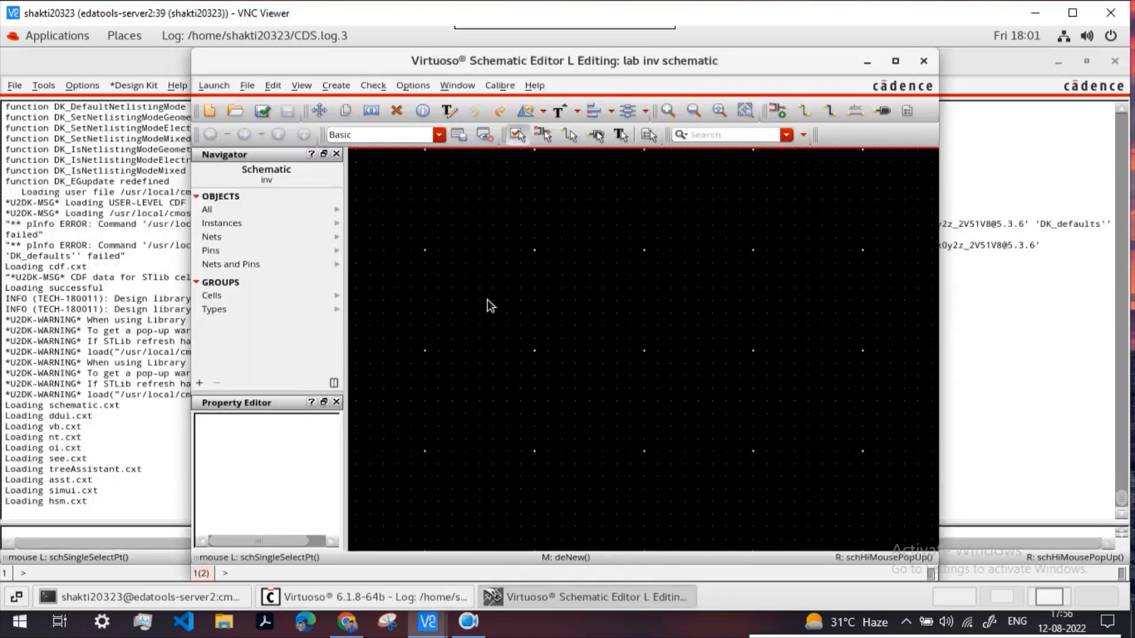
Step: Maximize the inv schematic editor window
click(897, 65)
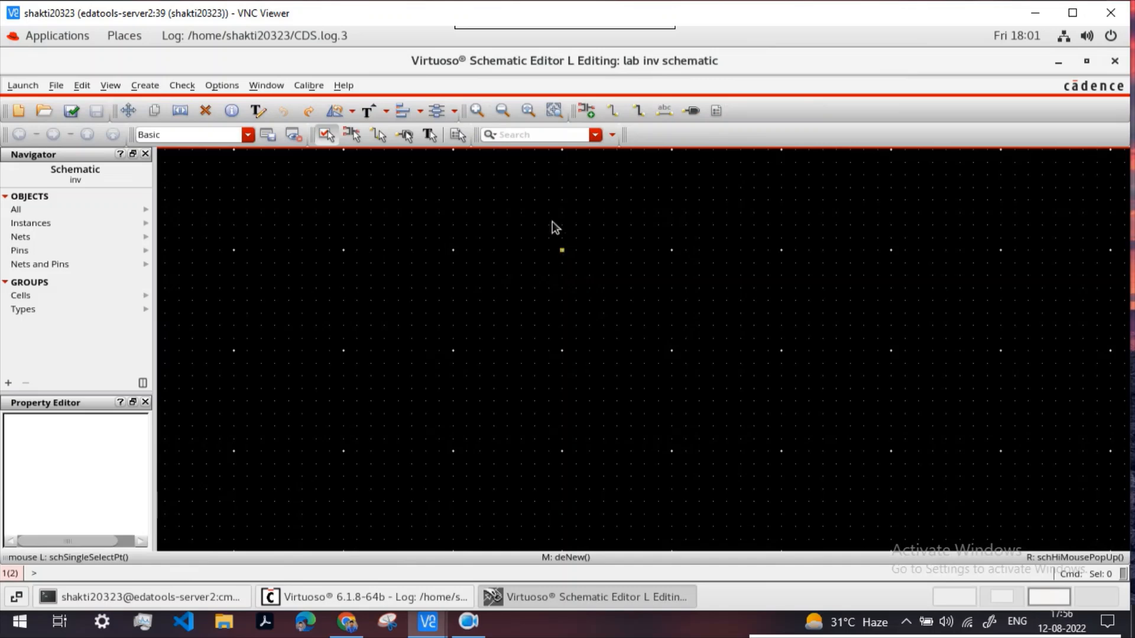
click(585, 113)
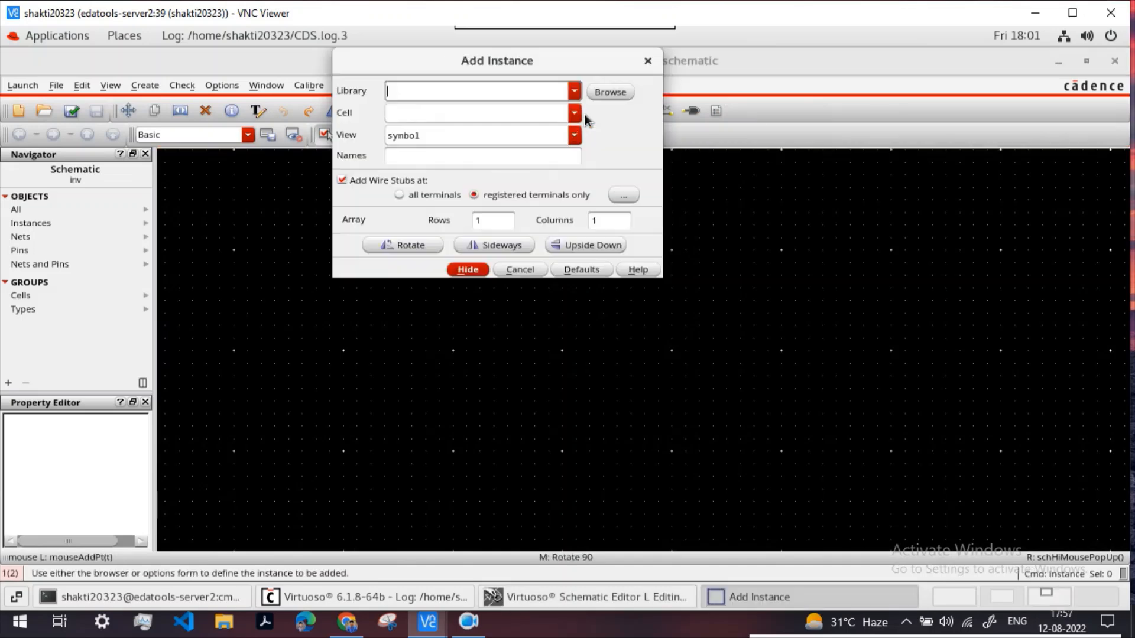
click(647, 61)
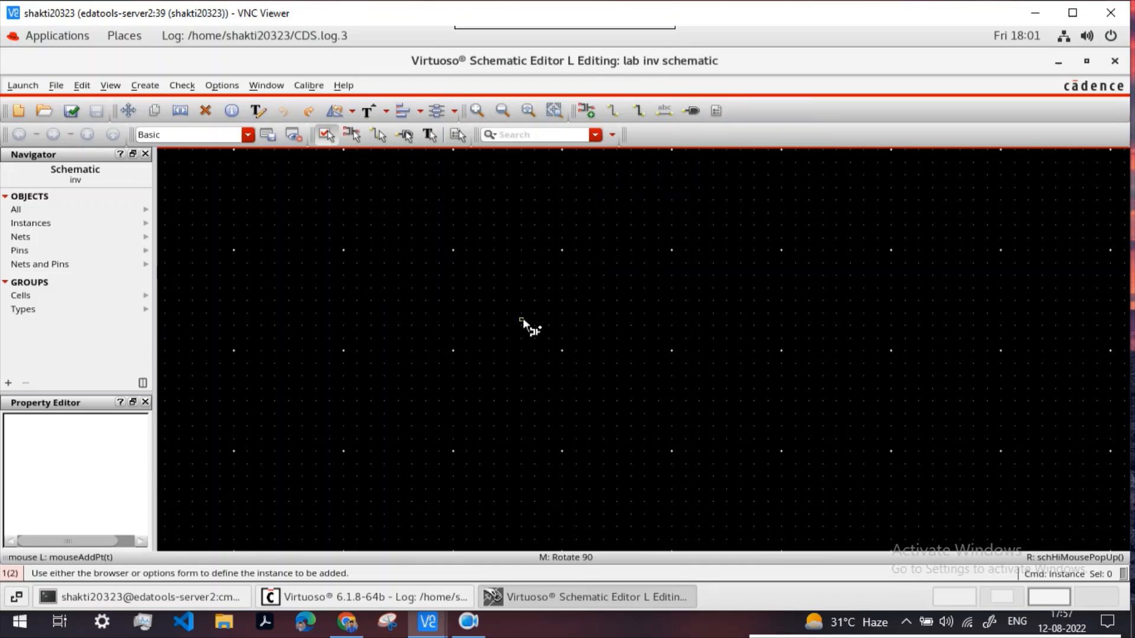
key(Escape)
Step: Start adding an instance and browse to the cmos065 library
key(i)
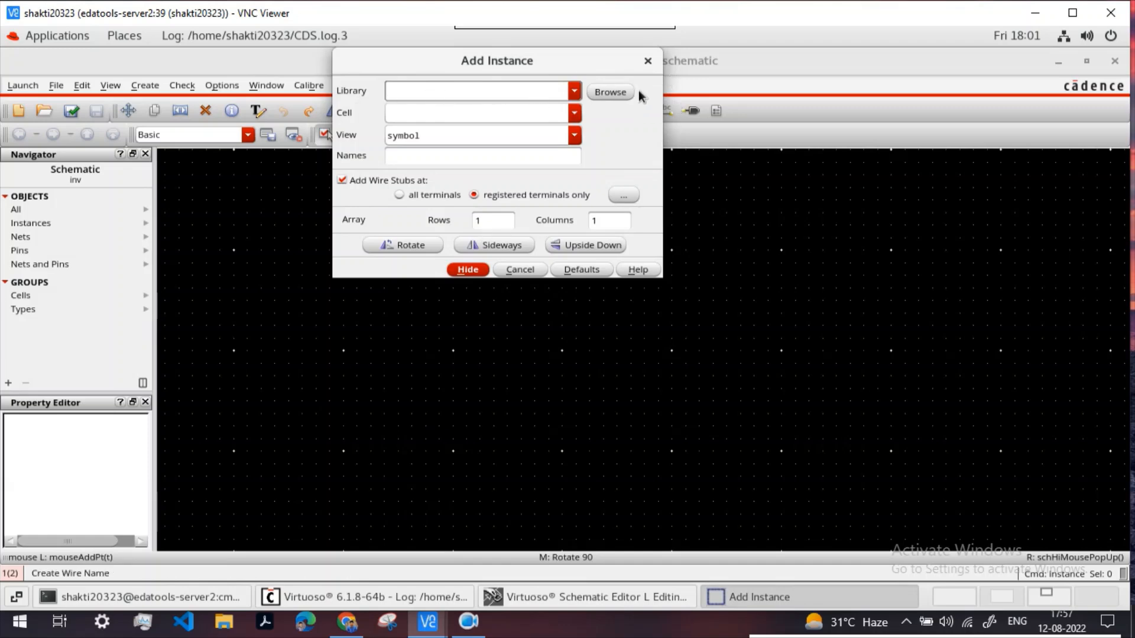
click(613, 94)
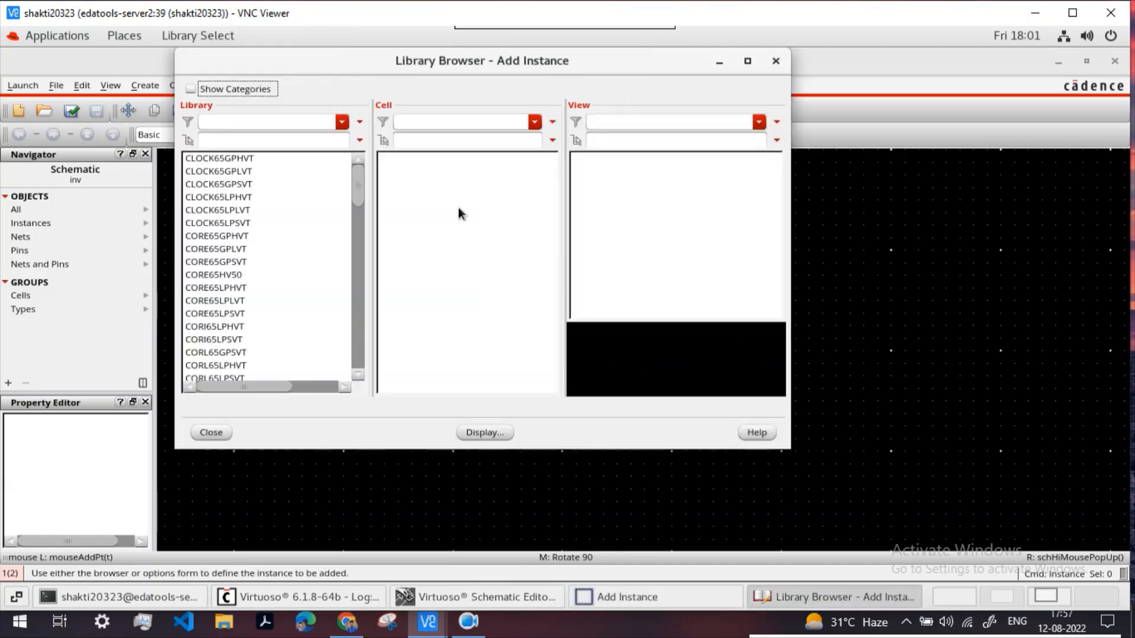
scroll(246, 299, down, 15)
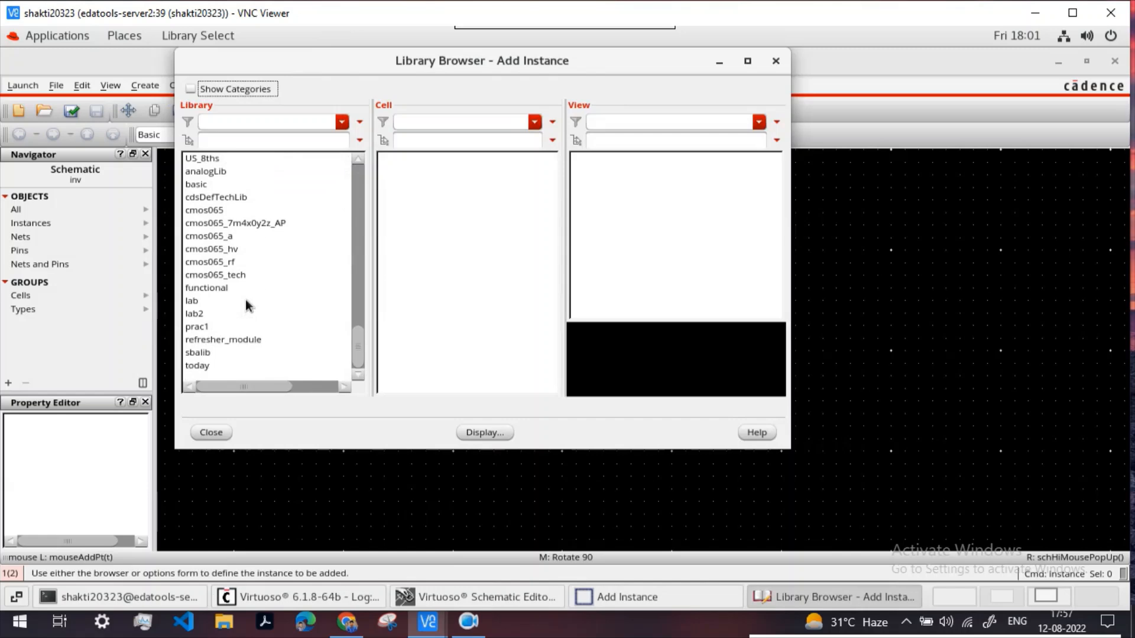
click(212, 212)
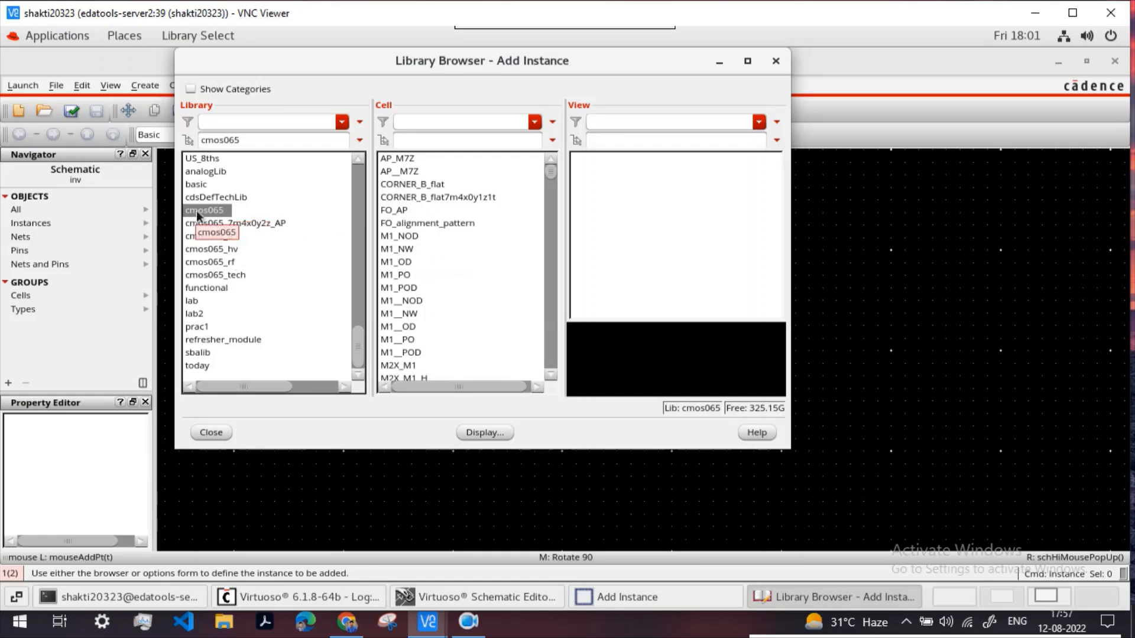
Step: Look through the cmos065 cell list for the available transistor cells
scroll(433, 251, down, 10)
scroll(438, 254, down, 20)
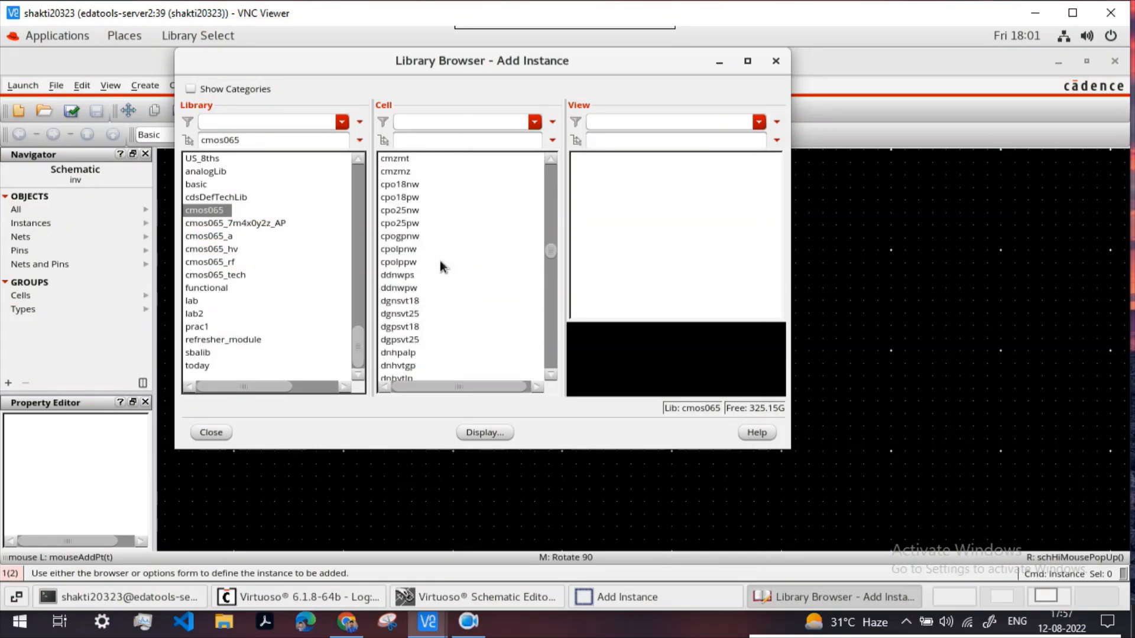
scroll(441, 262, down, 15)
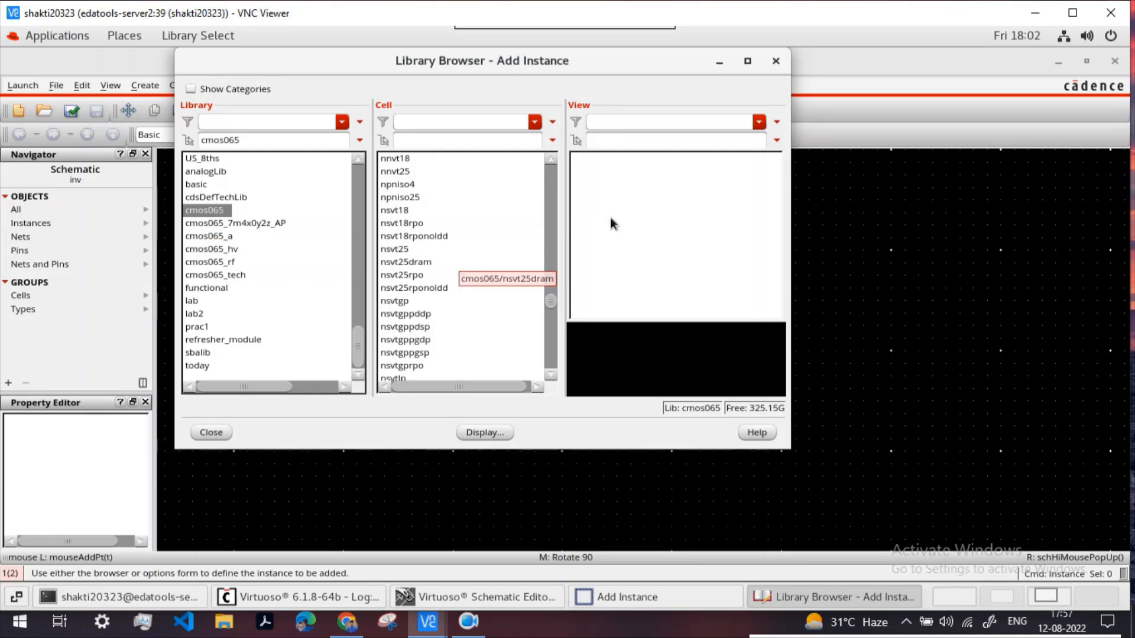
scroll(412, 239, up, 1)
scroll(414, 247, up, 2)
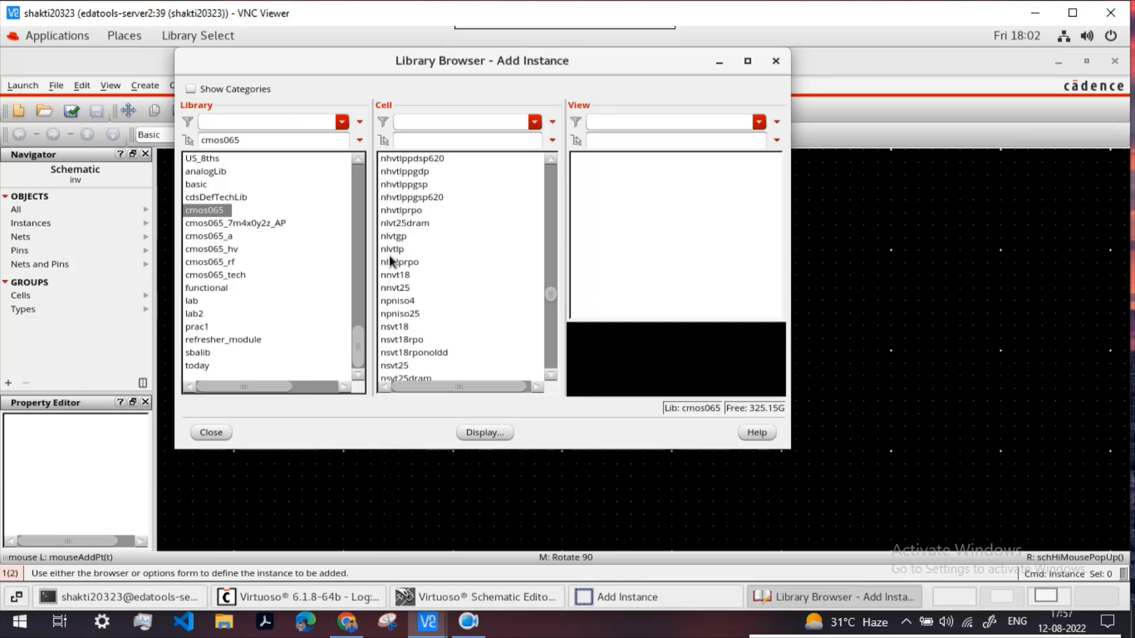
scroll(449, 260, up, 6)
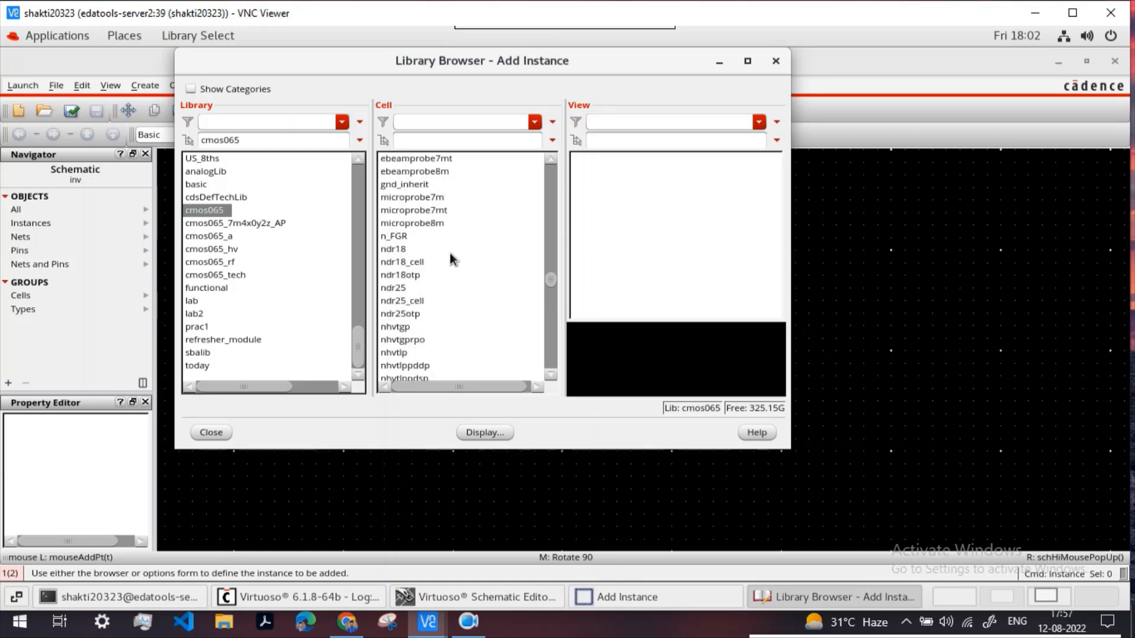
scroll(450, 258, up, 5)
scroll(449, 259, up, 1)
scroll(448, 249, up, 3)
Step: Choose the psvtlp symbol from cmos065 and place one PMOS instance in the upper middle of the schematic
click(422, 142)
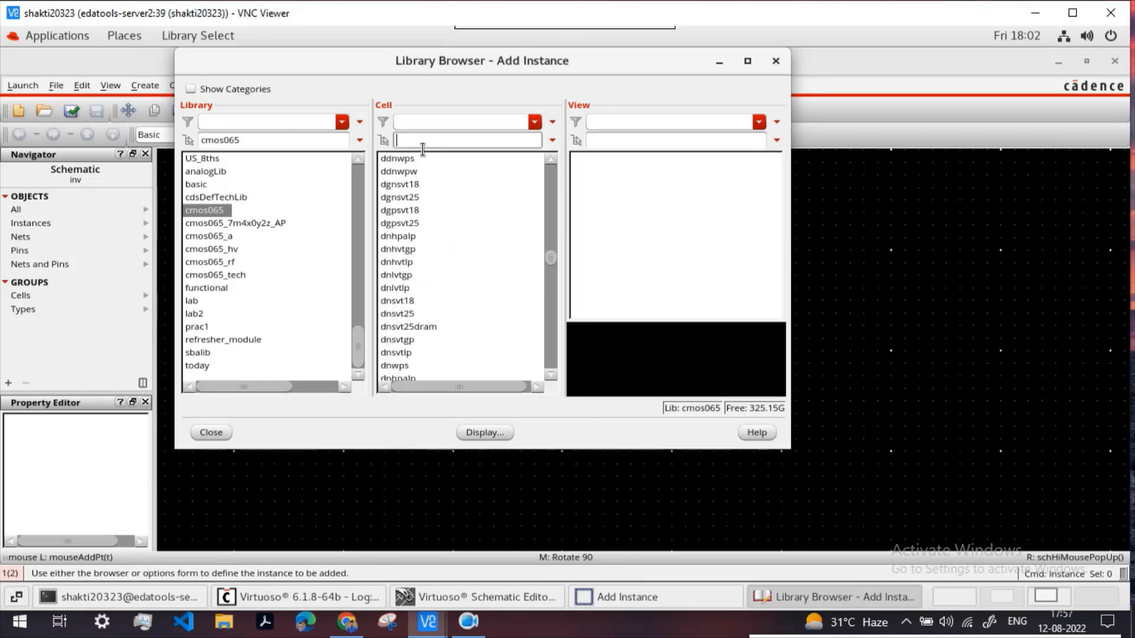
text(psvt)
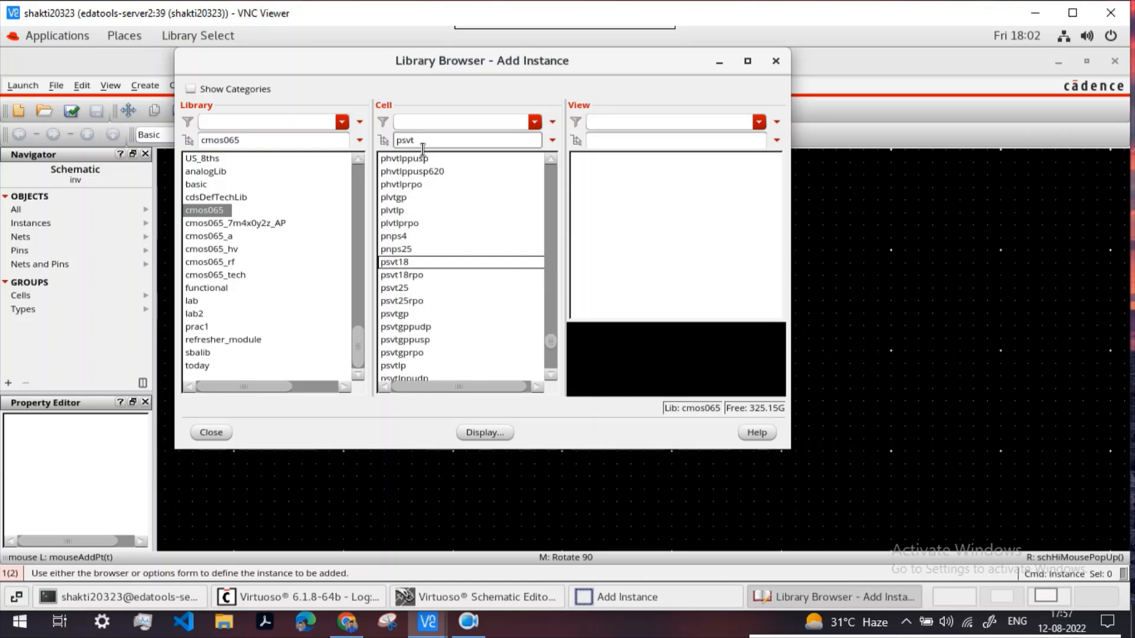
text(lp)
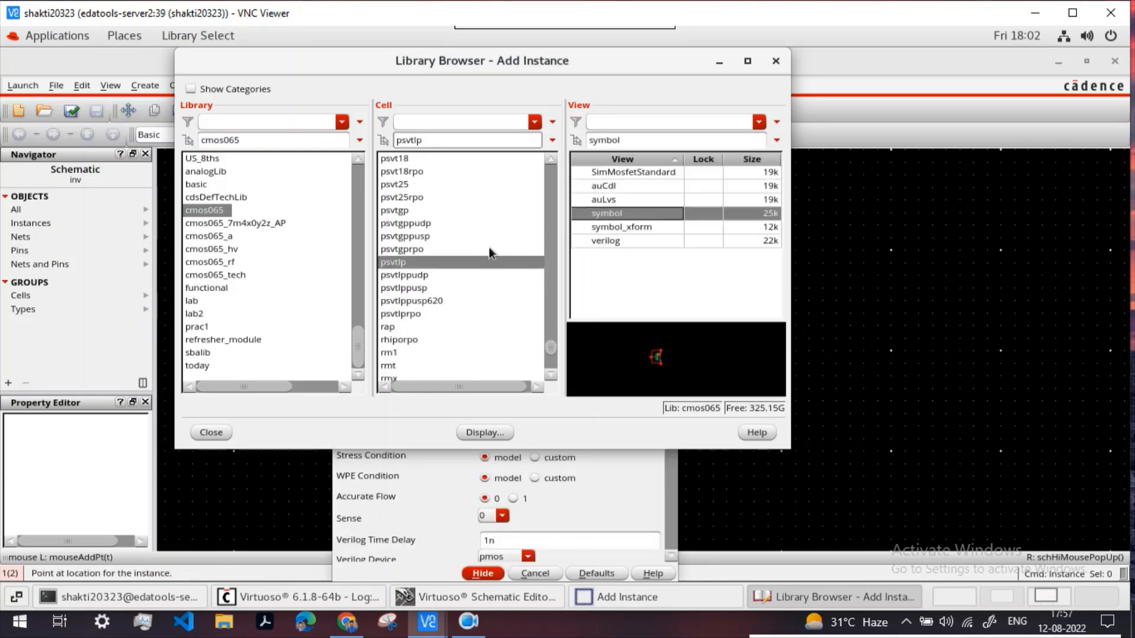
click(206, 433)
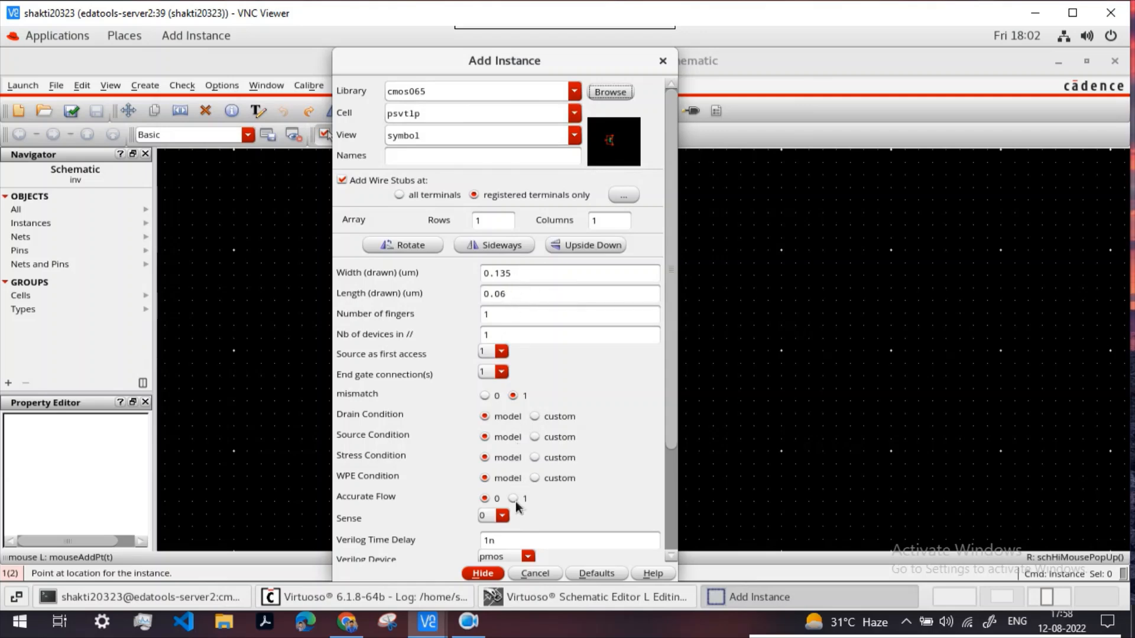
click(483, 573)
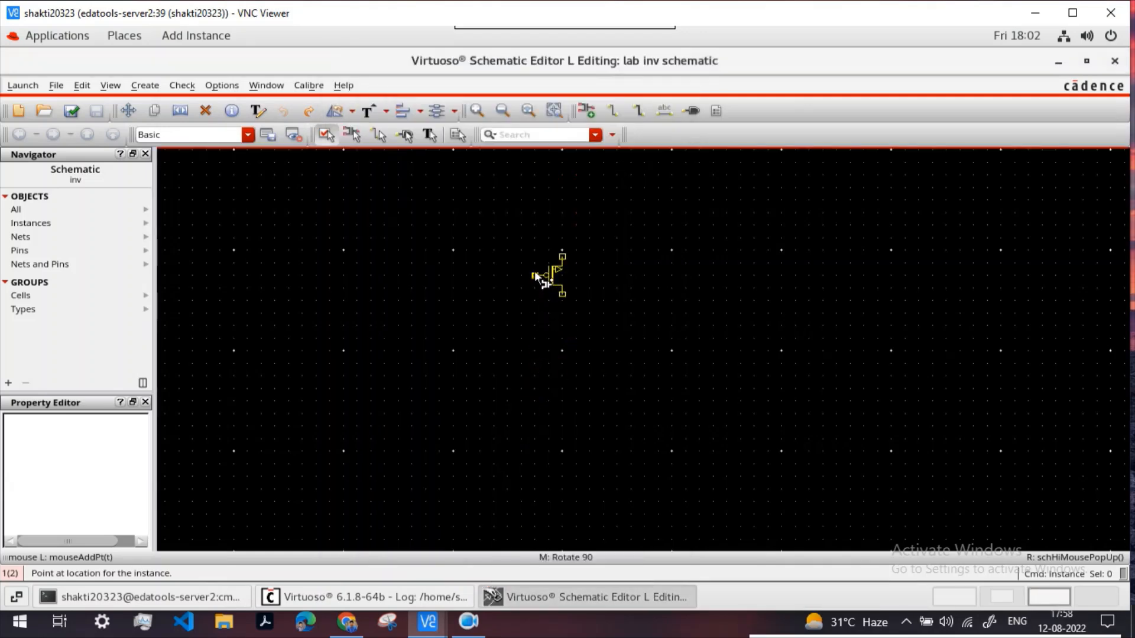
click(534, 271)
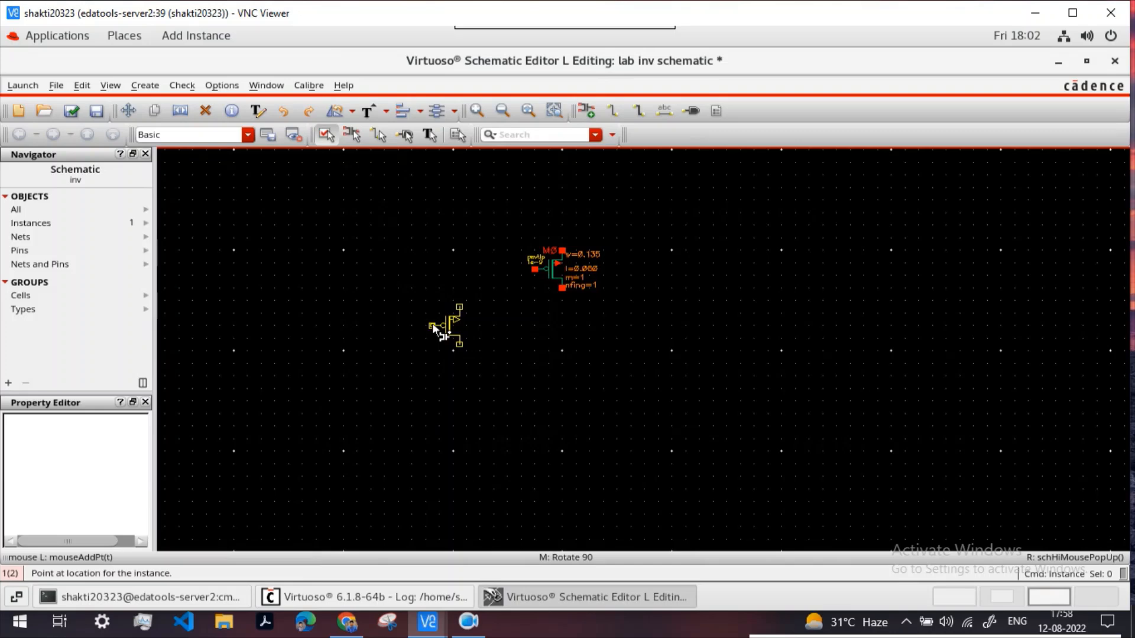
key(Escape)
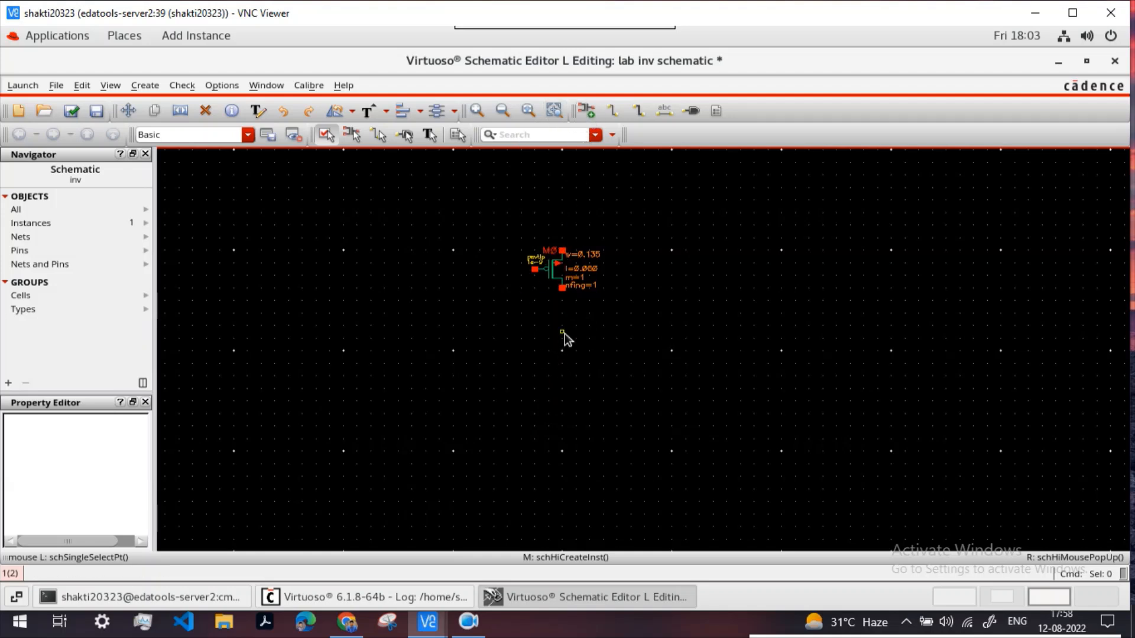
Step: Start adding another instance and choose the nsvtlp symbol from the cmos065 library
key(i)
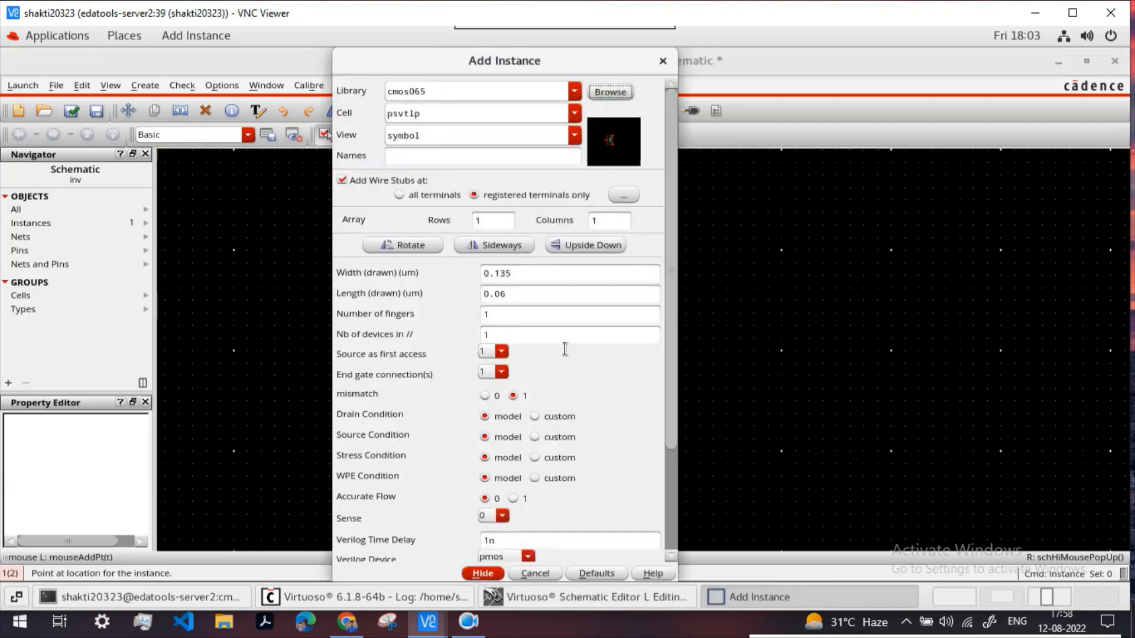
click(608, 92)
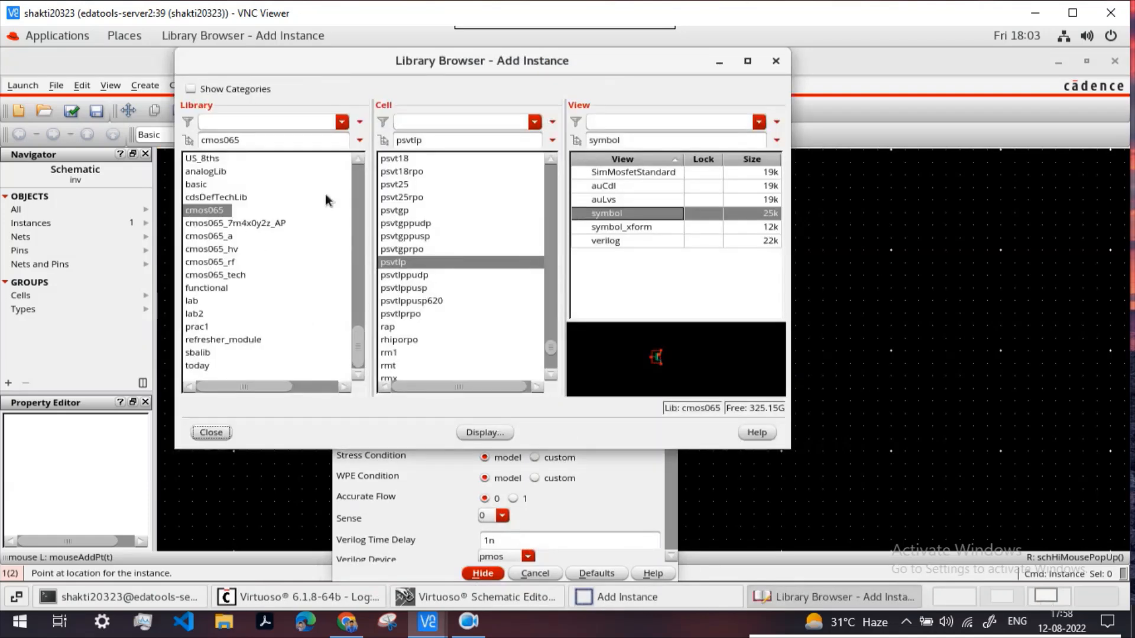
click(431, 142)
key(BackSpace)
key(BackSpace)
key(BackSpace)
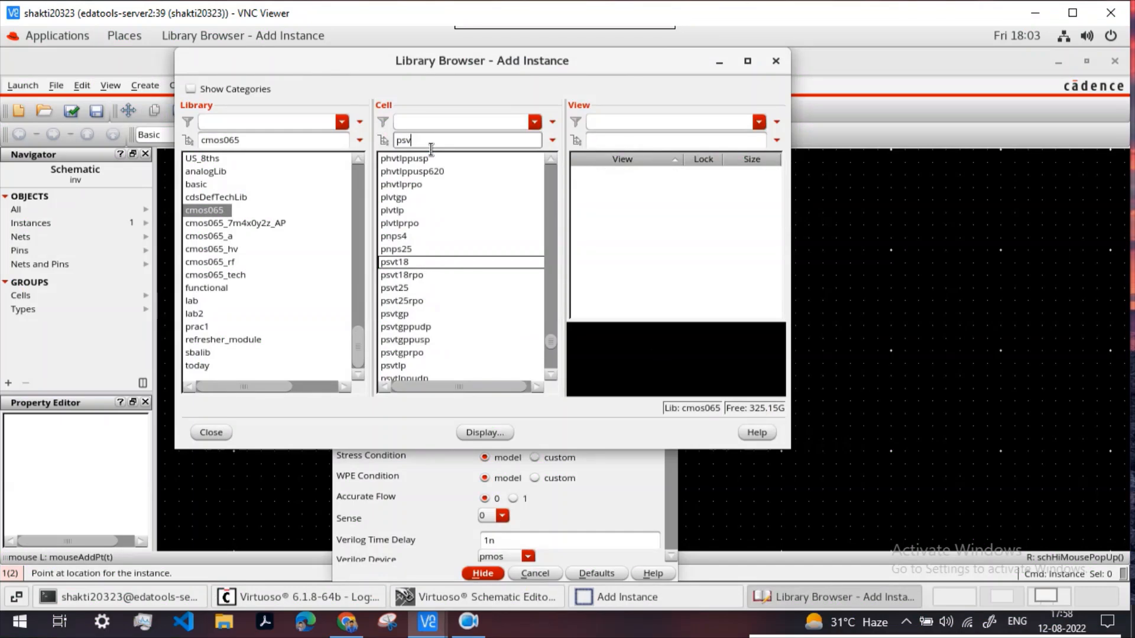
key(BackSpace)
key(BackSpace)
key(BackSpace)
text(nsvtlp)
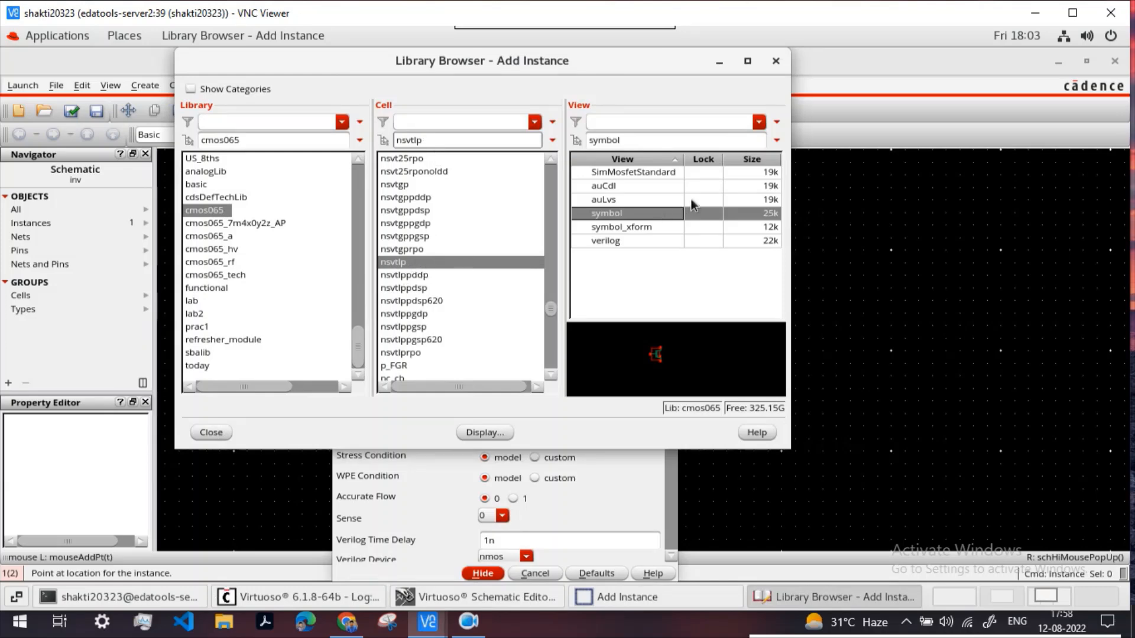
click(211, 432)
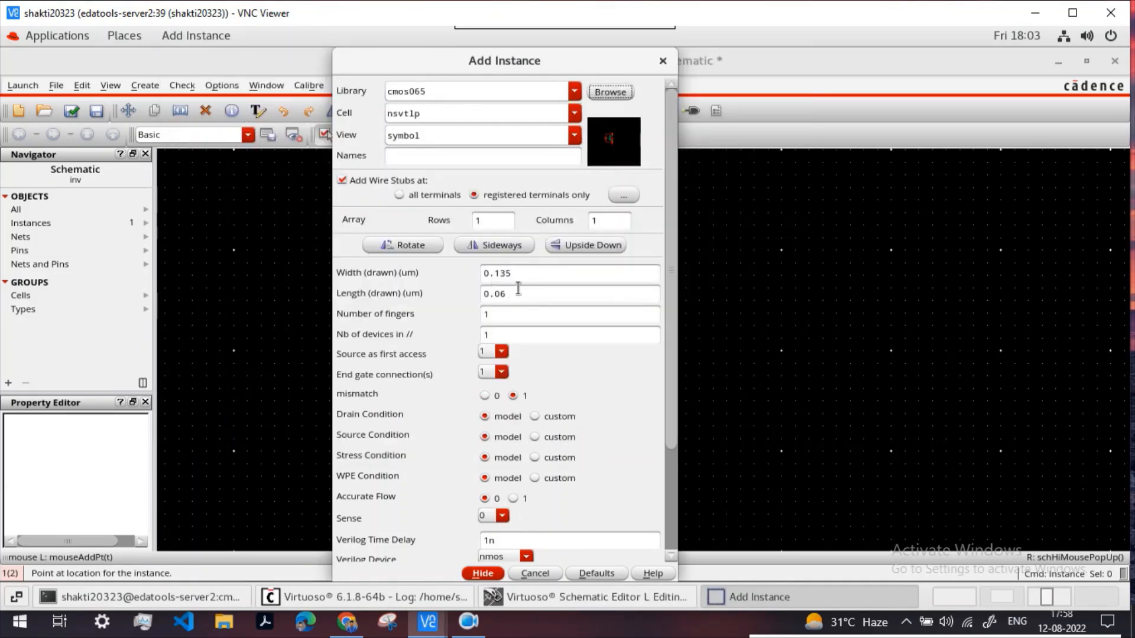
Step: Place one nsvtlp instance directly below the PMOS transistor, using the default drawn width and length
drag(515, 274, 481, 295)
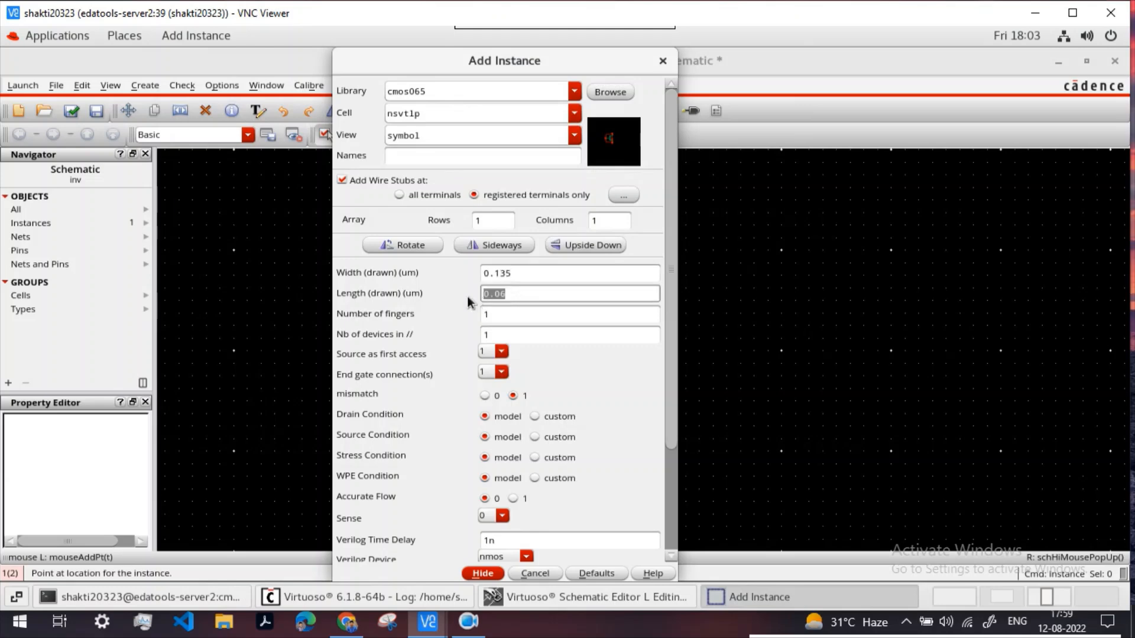
click(511, 295)
click(483, 574)
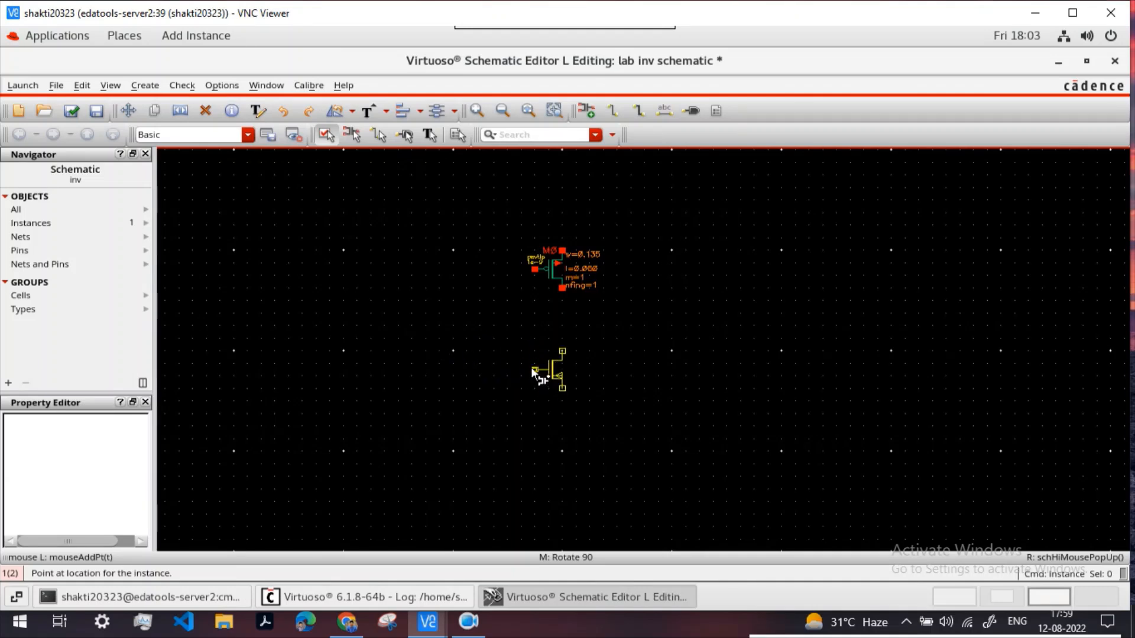
click(531, 367)
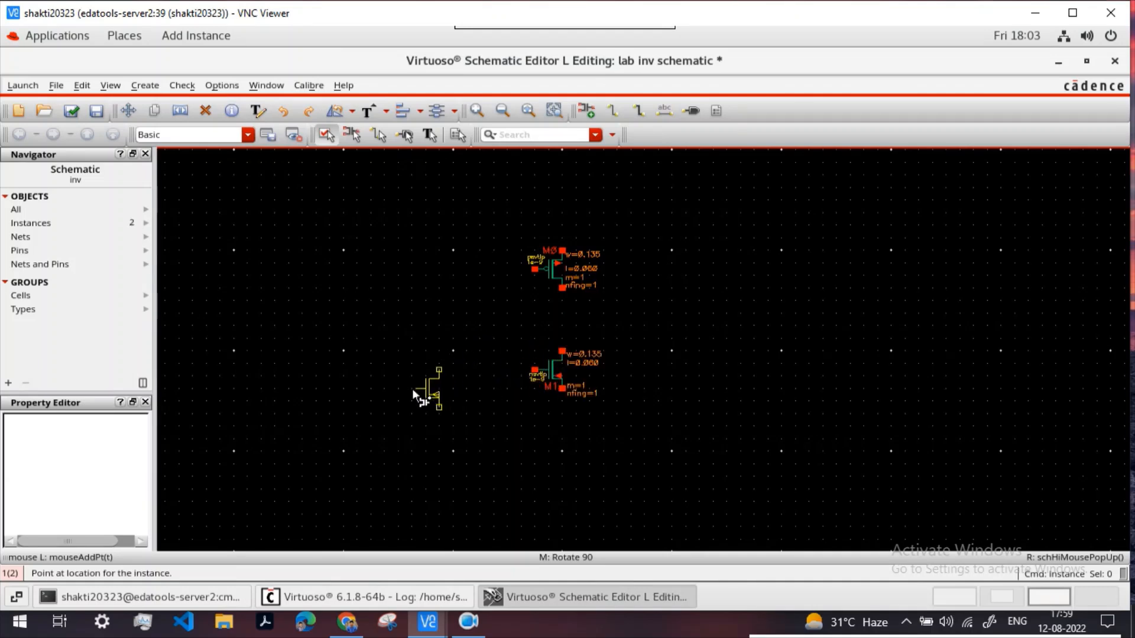
key(Escape)
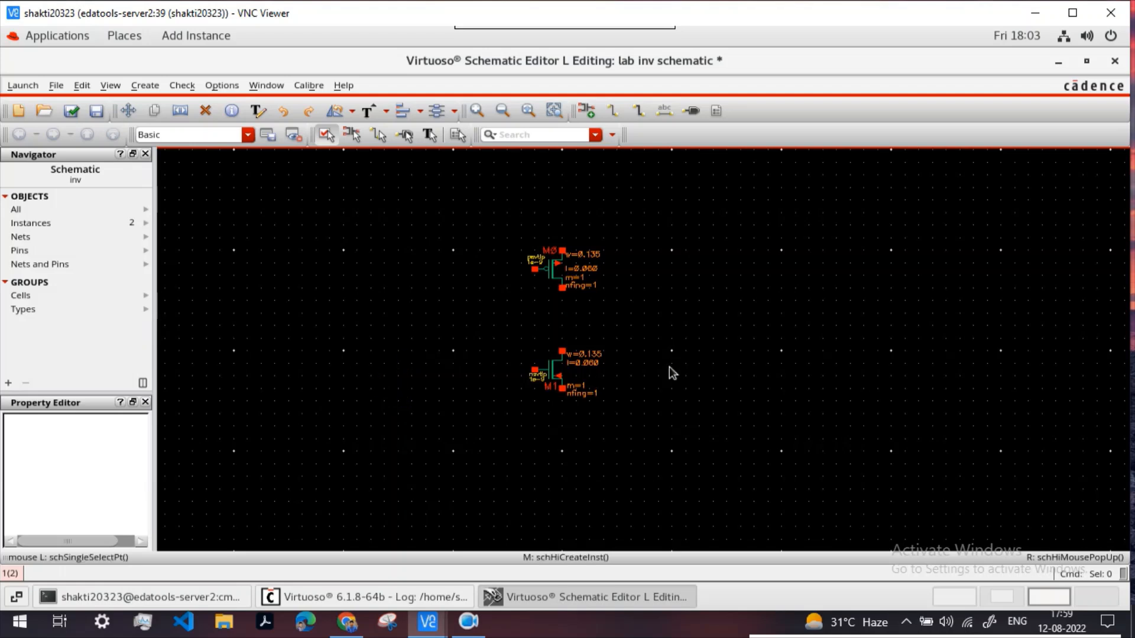
Step: Examine the drawn width and length in the lower NMOS transistor's object properties, and close them without changes
click(556, 377)
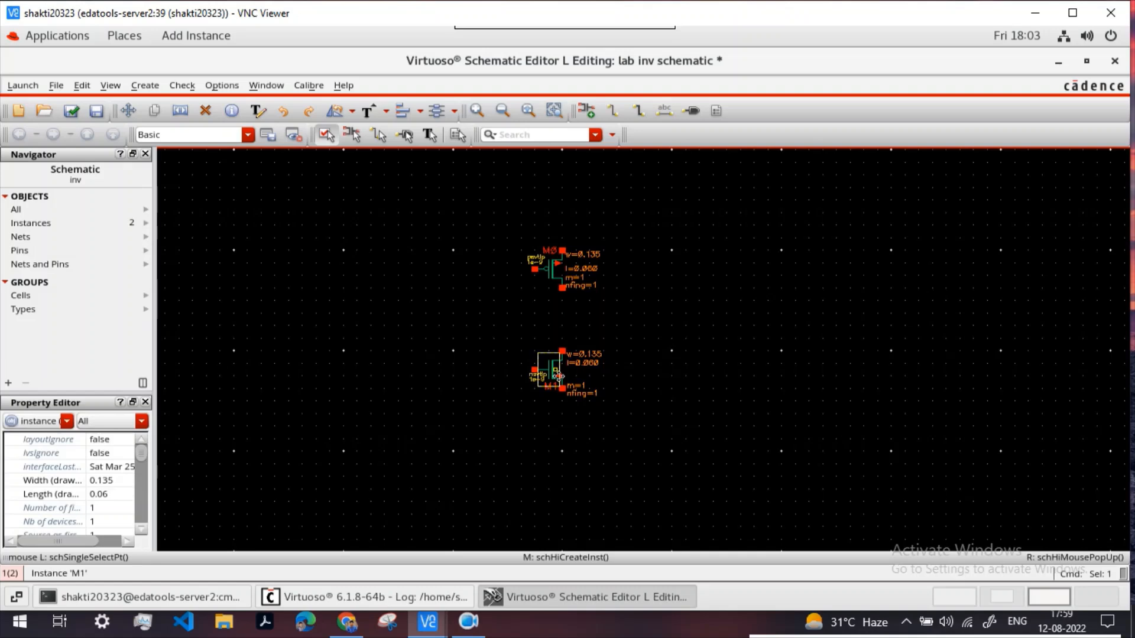
key(q)
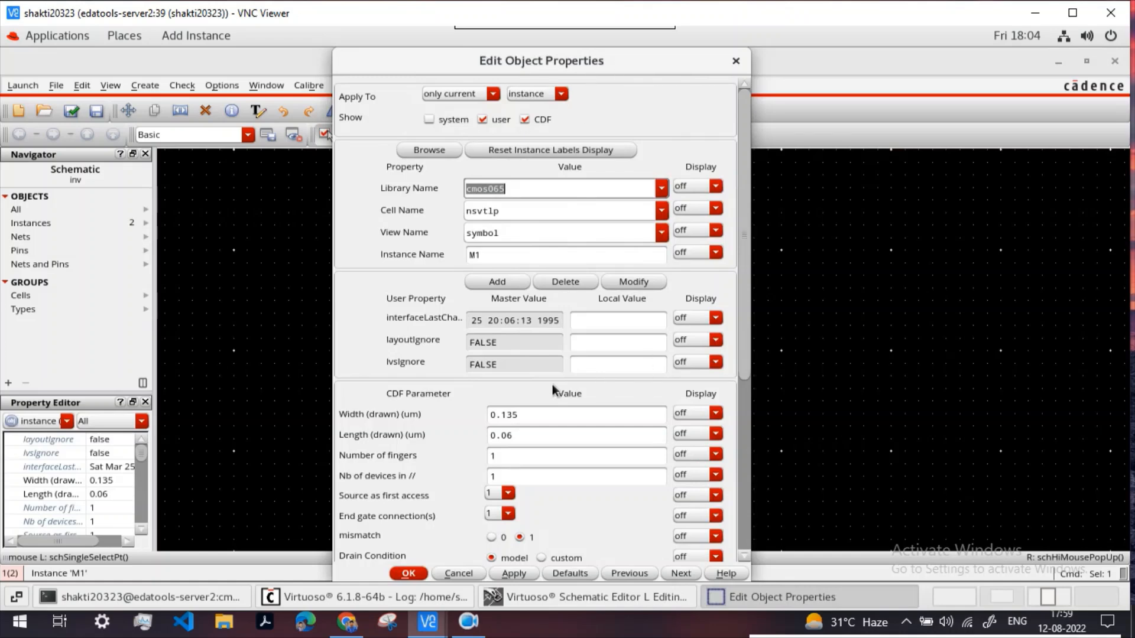
click(523, 421)
drag(512, 439, 493, 441)
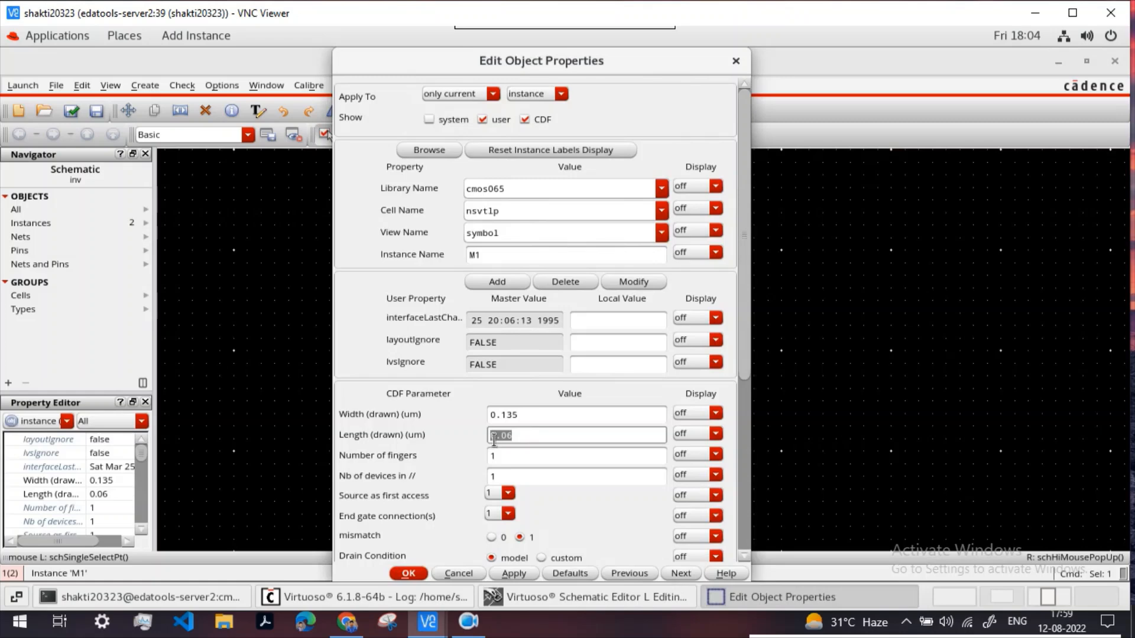
click(525, 426)
click(528, 443)
click(735, 62)
click(644, 323)
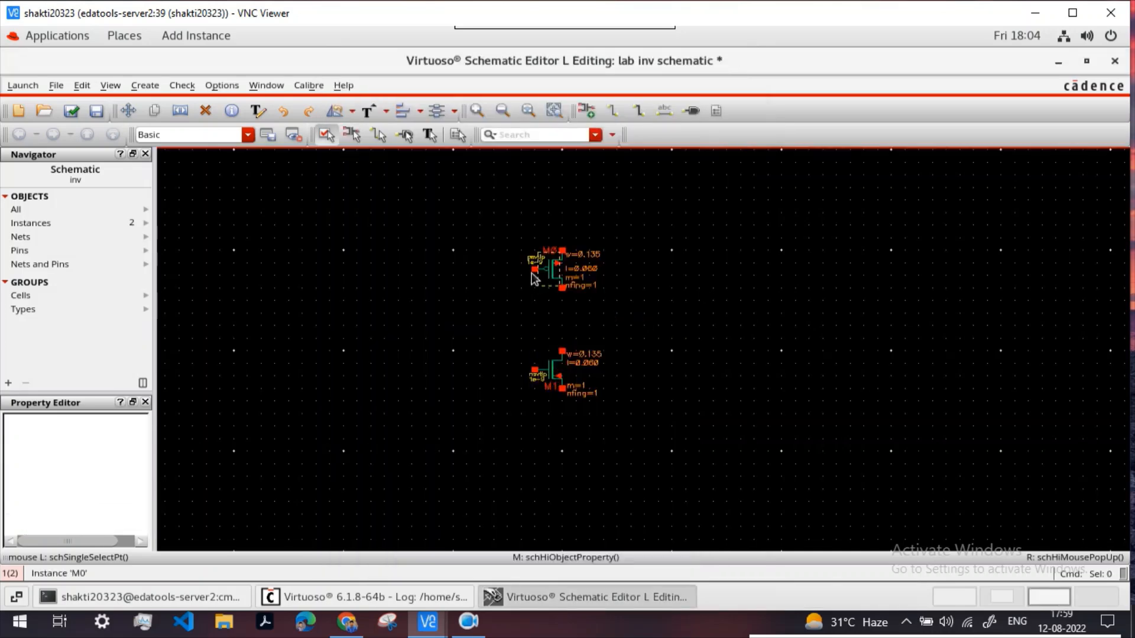
Step: Select the upper PMOS transistor and examine its drawn width and length properties
drag(515, 233, 594, 298)
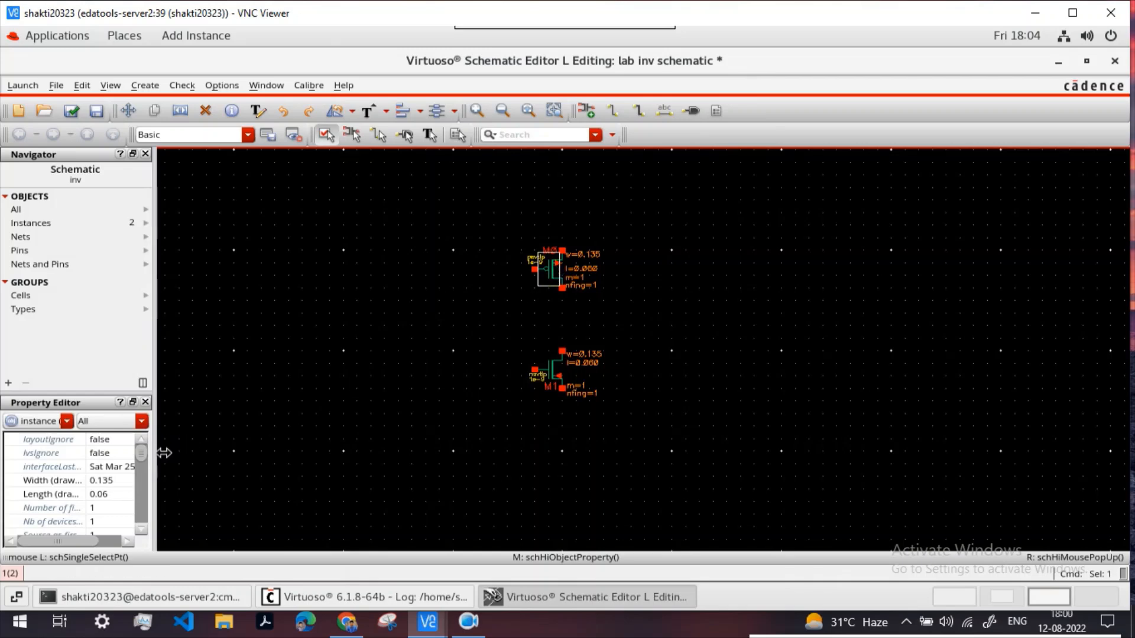
click(117, 480)
click(120, 498)
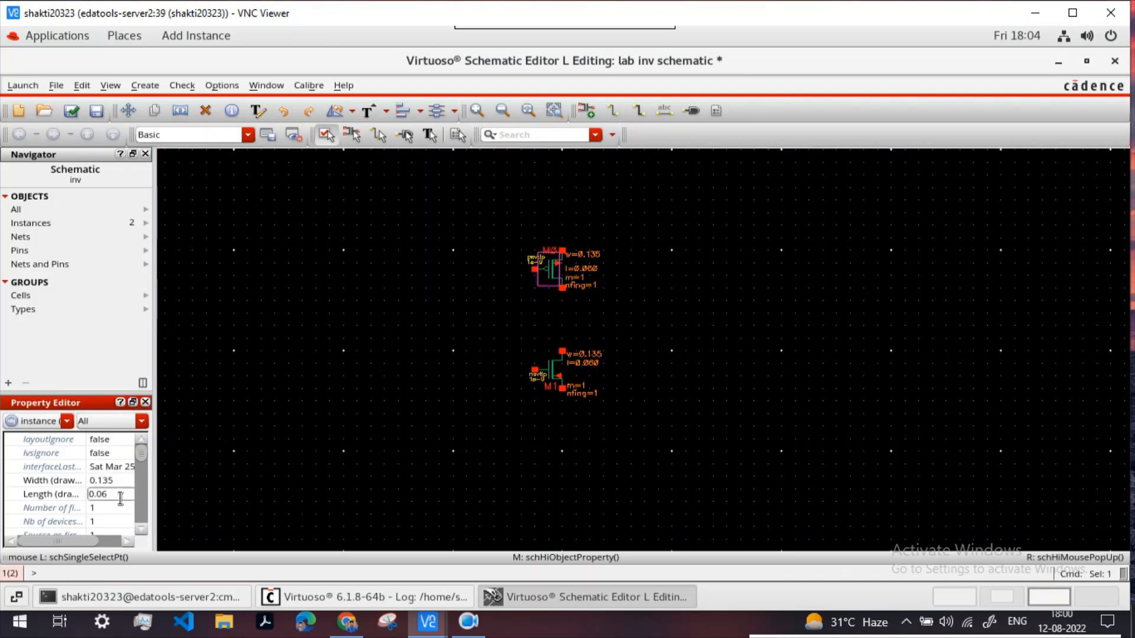
click(429, 323)
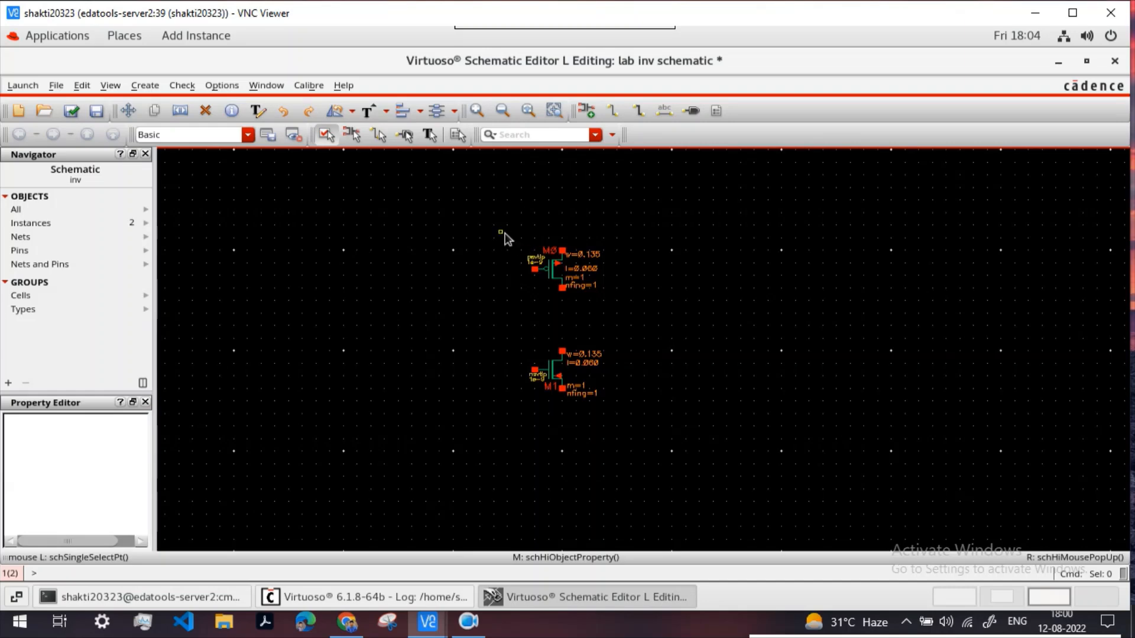
drag(506, 233, 605, 316)
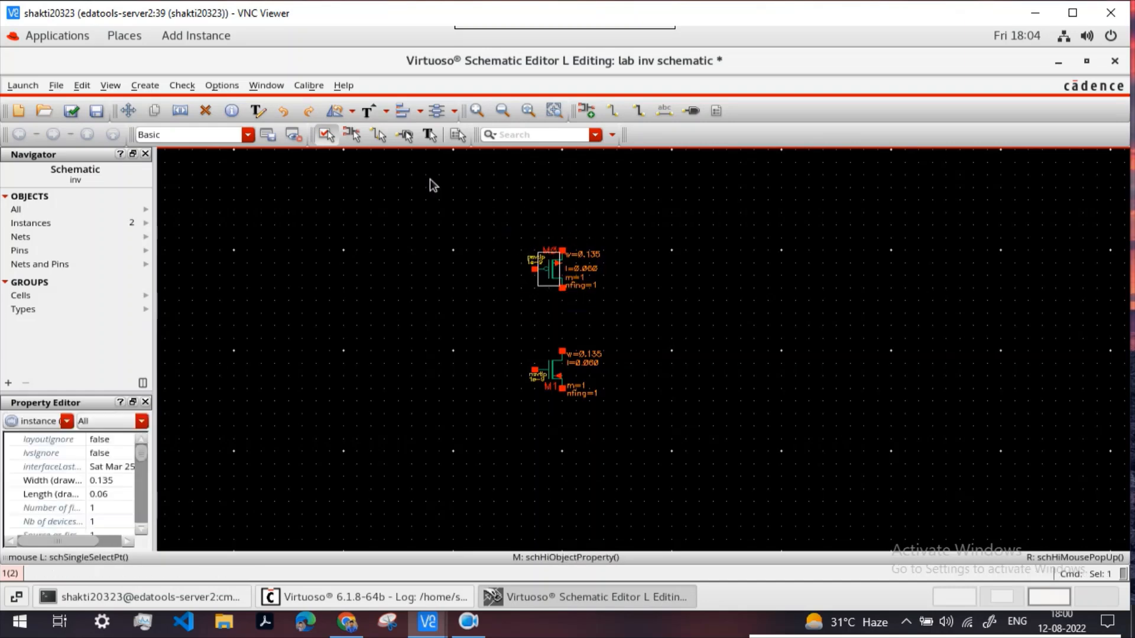
Step: Try rotating the upper PMOS transistor to the right, and undo the rotation
click(353, 111)
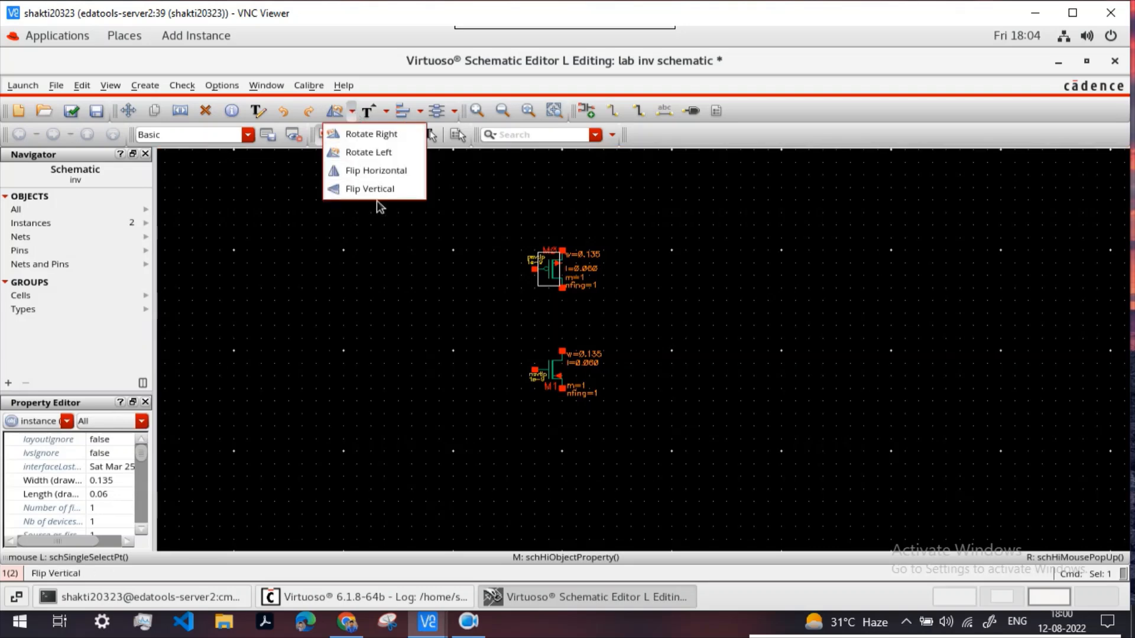
click(367, 134)
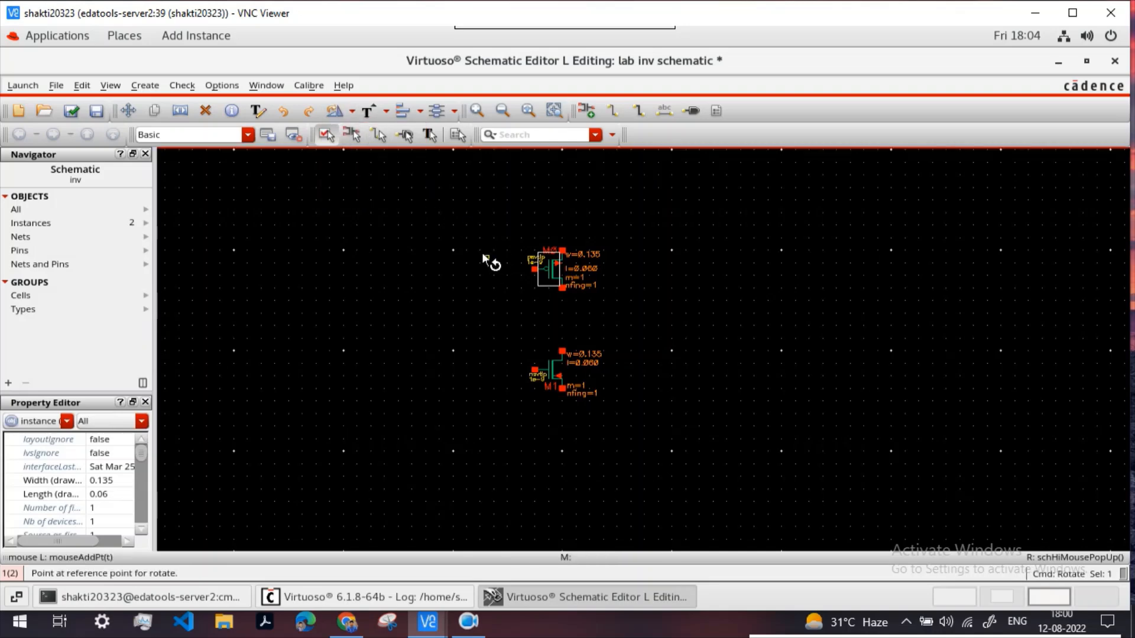
click(549, 266)
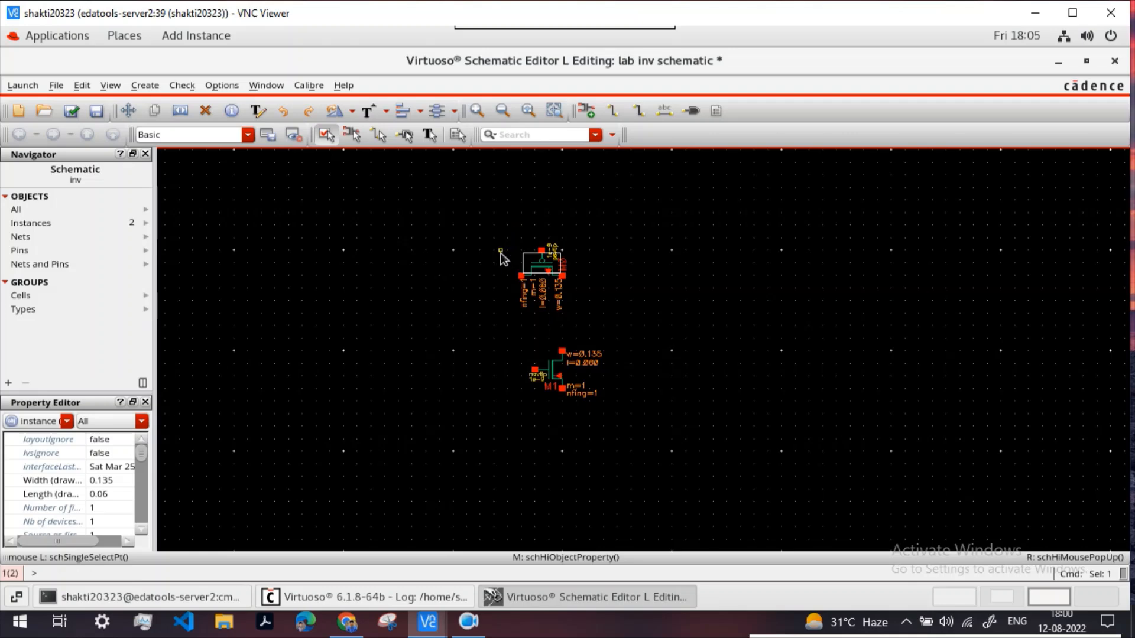
key(u)
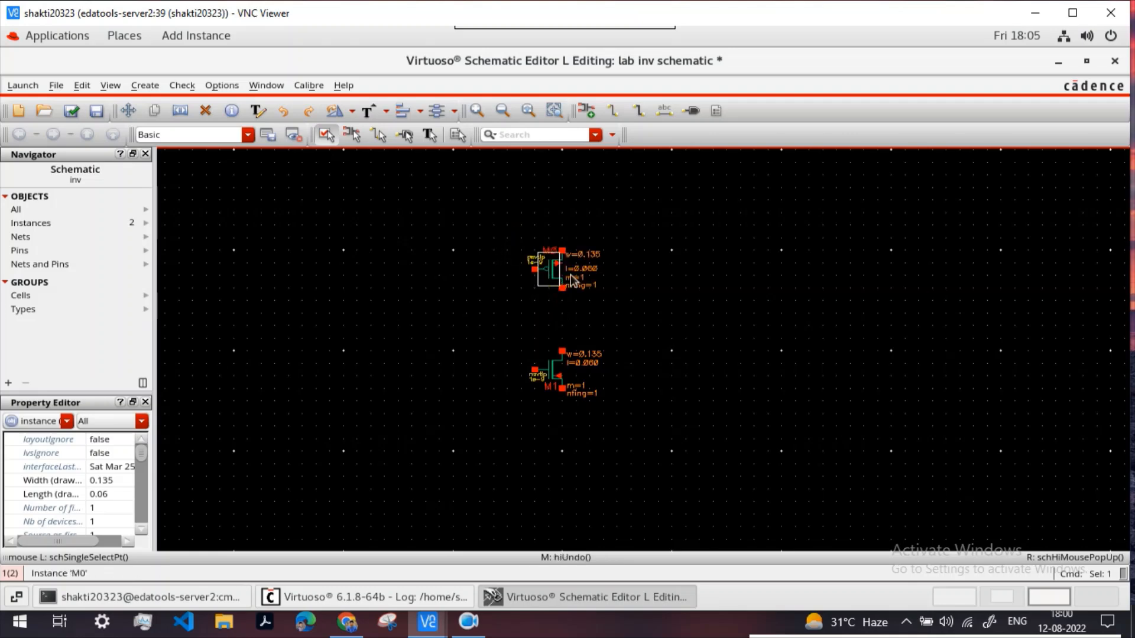
click(517, 327)
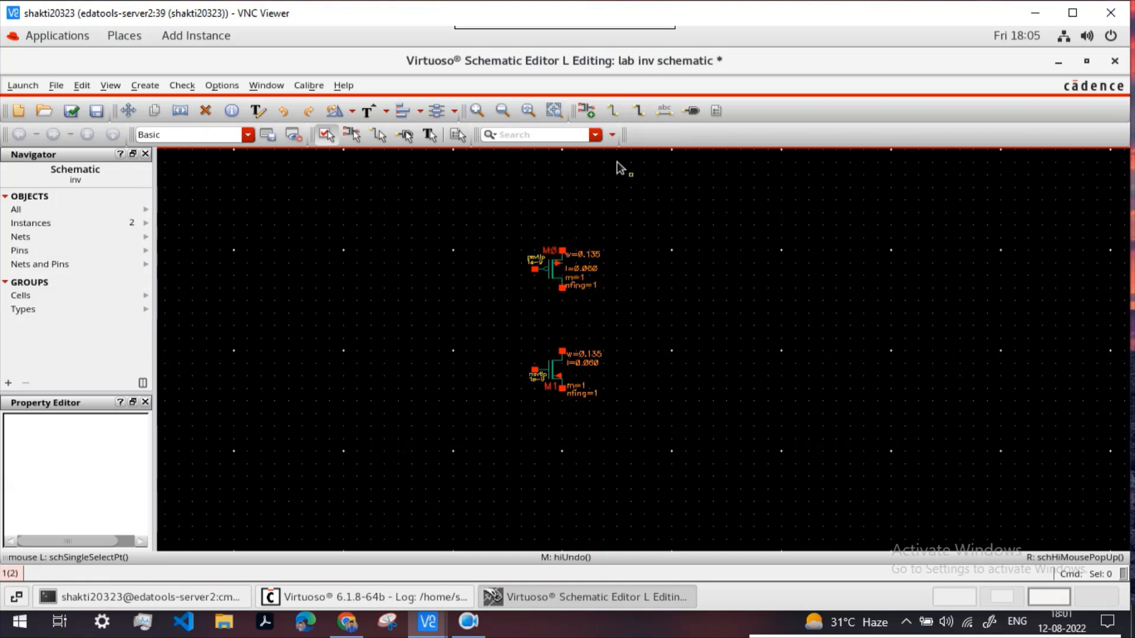
Step: Wire the PMOS drain to the NMOS drain and connect the two transistor gates with a second vertical wire
click(615, 112)
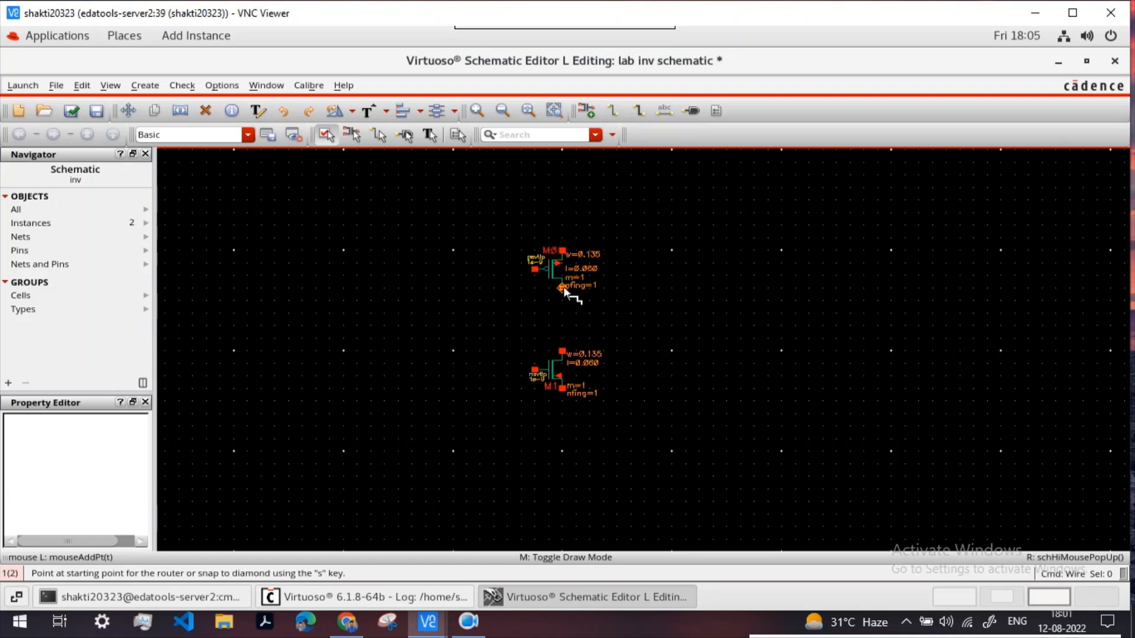
ctrl+scroll(562, 286, up, 1)
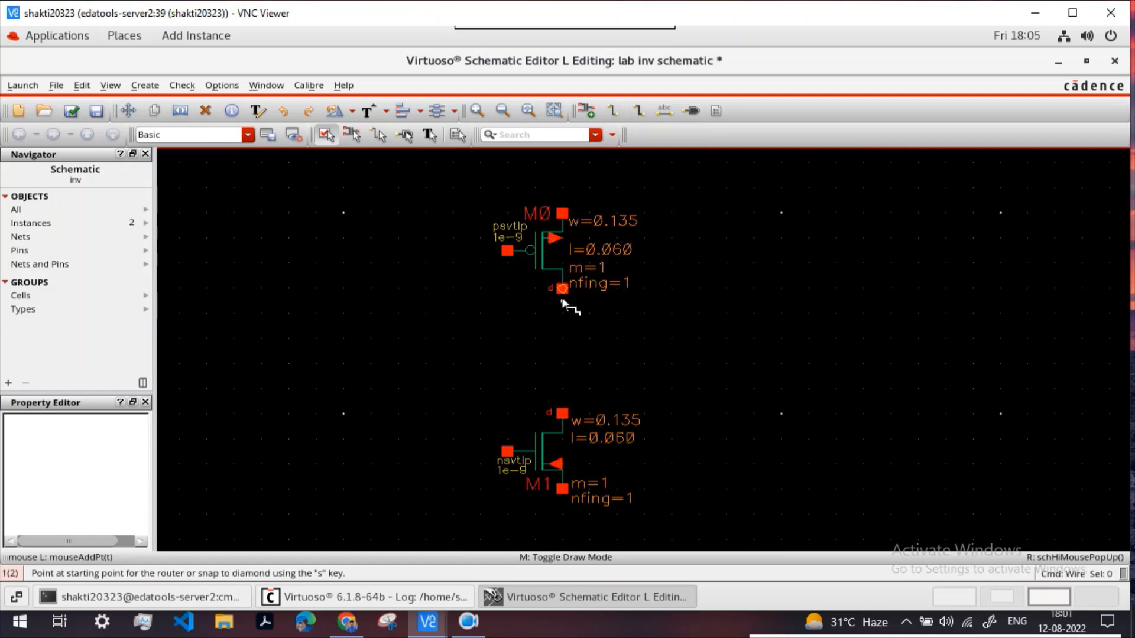
click(563, 289)
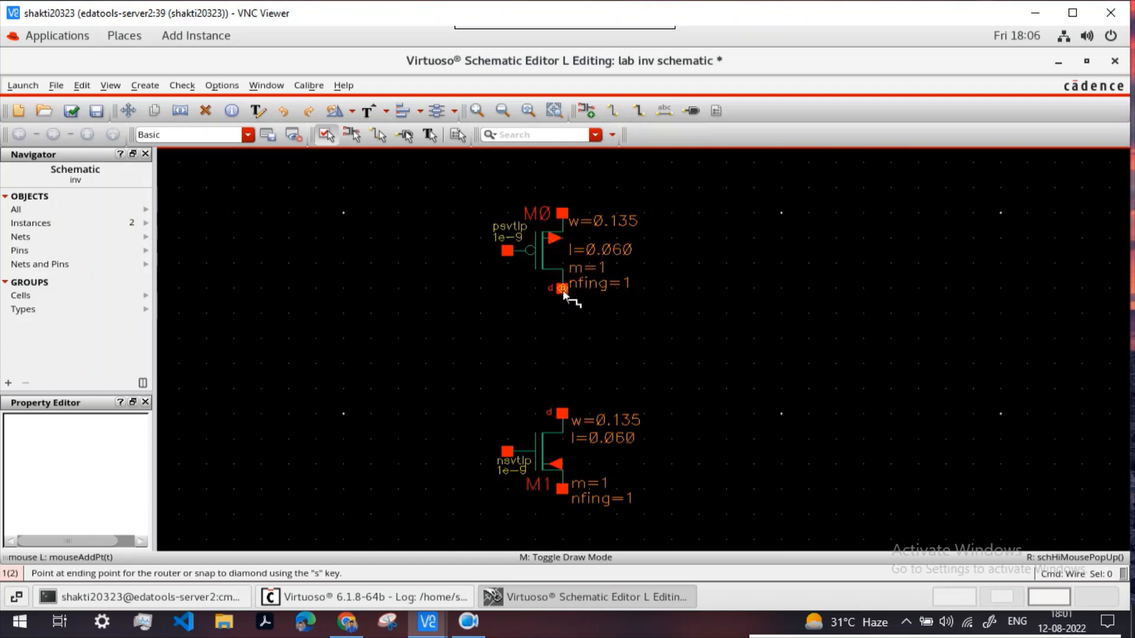
click(562, 414)
click(507, 251)
click(508, 452)
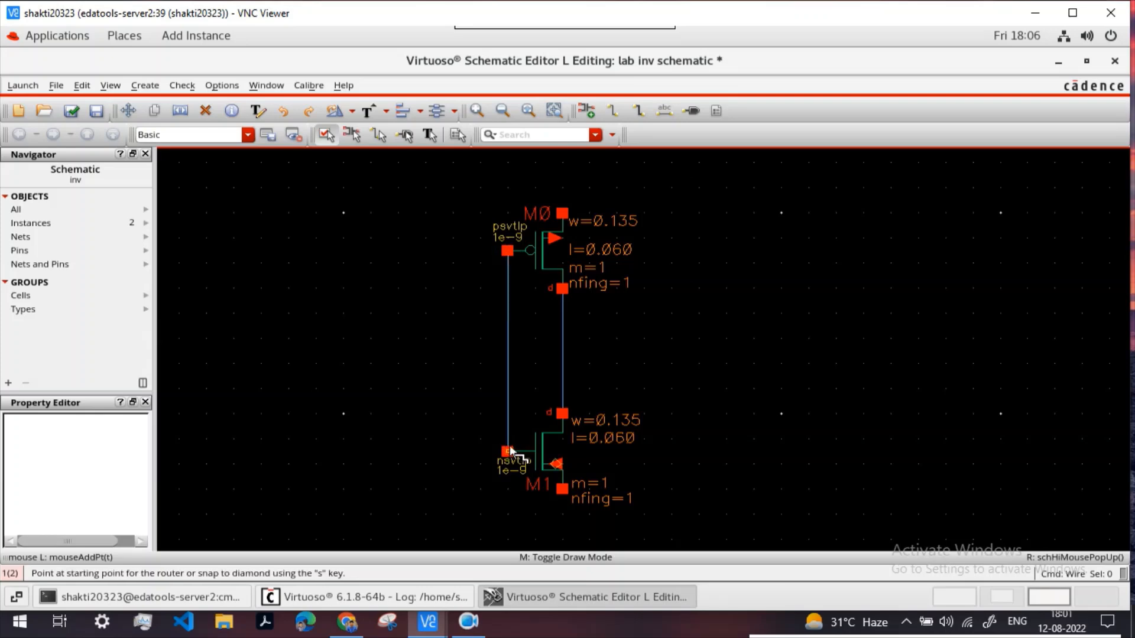
Step: Wire the bulk terminal of each transistor to its own source, for both the NMOS and the PMOS
click(556, 464)
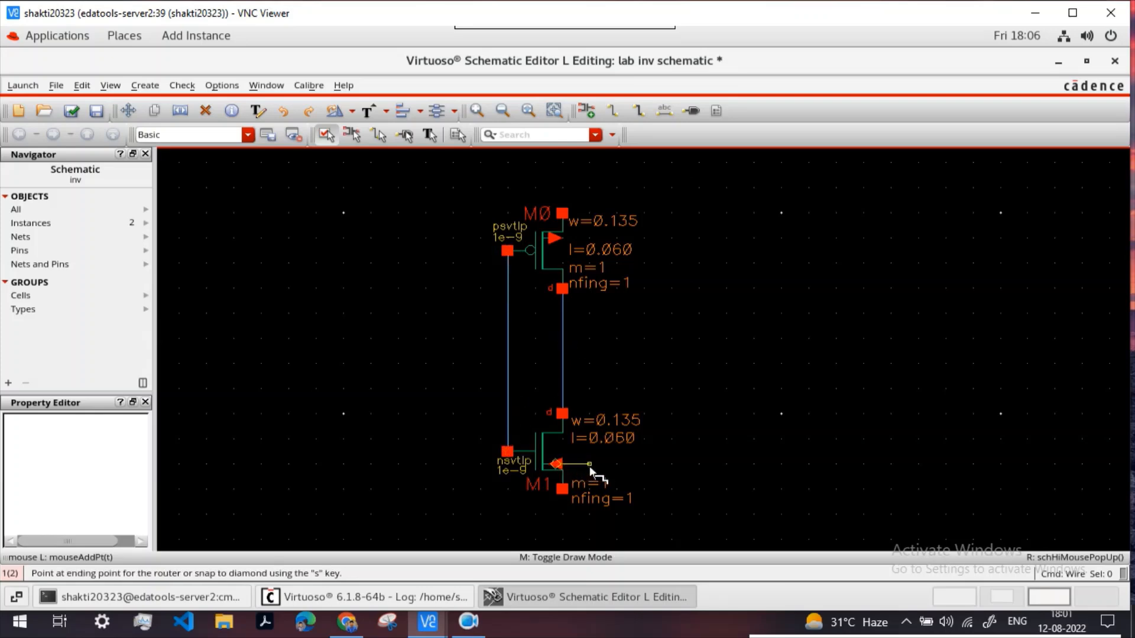
click(563, 489)
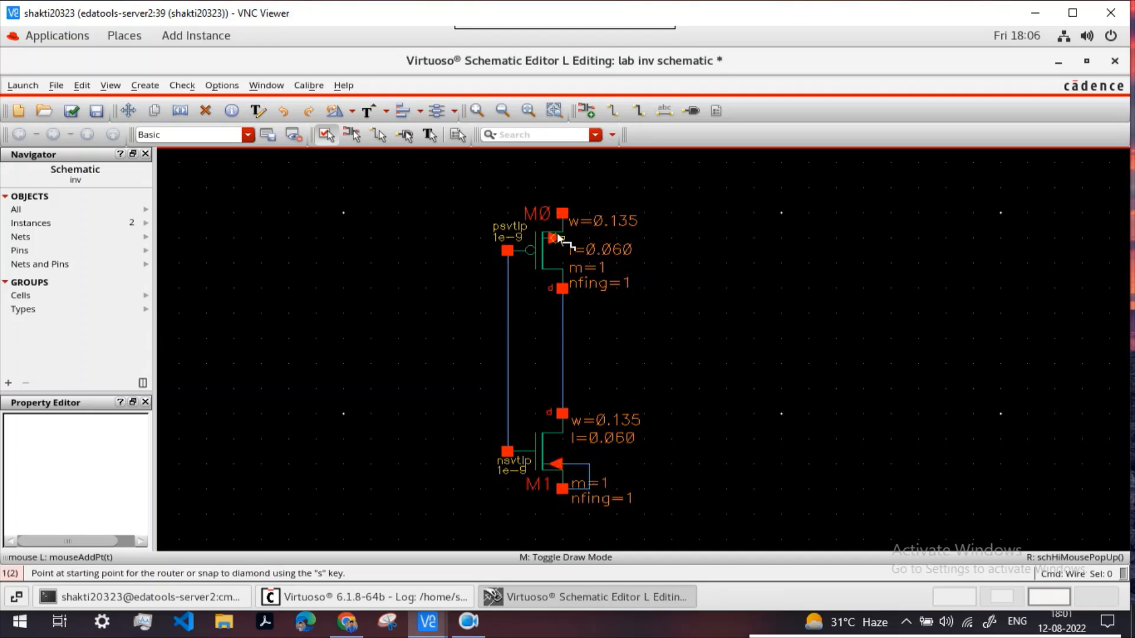
click(555, 238)
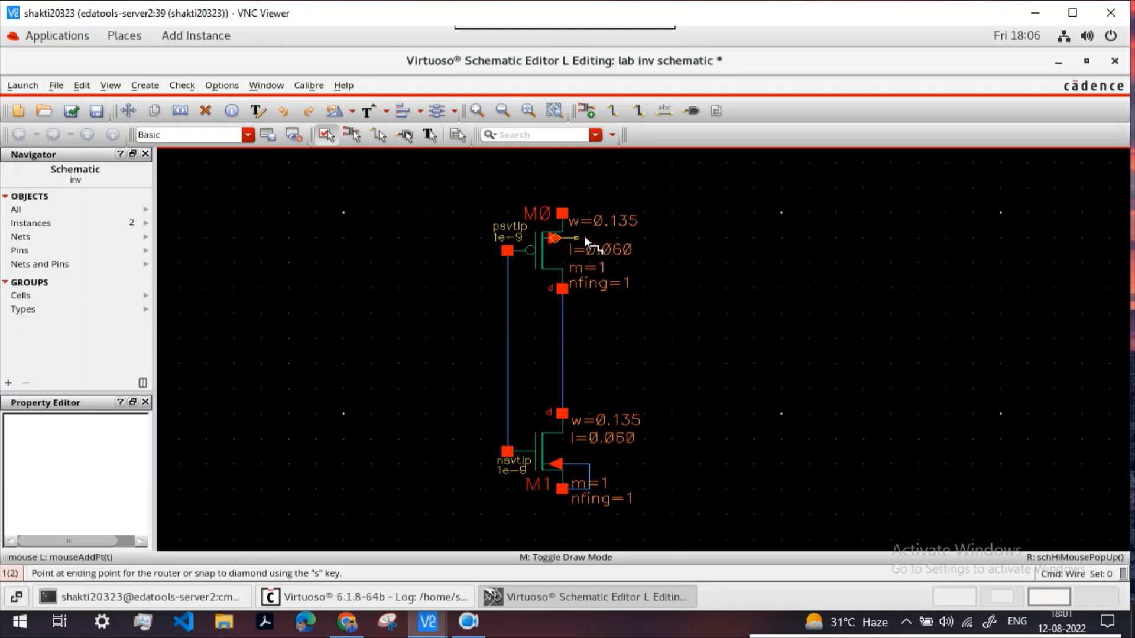
click(562, 214)
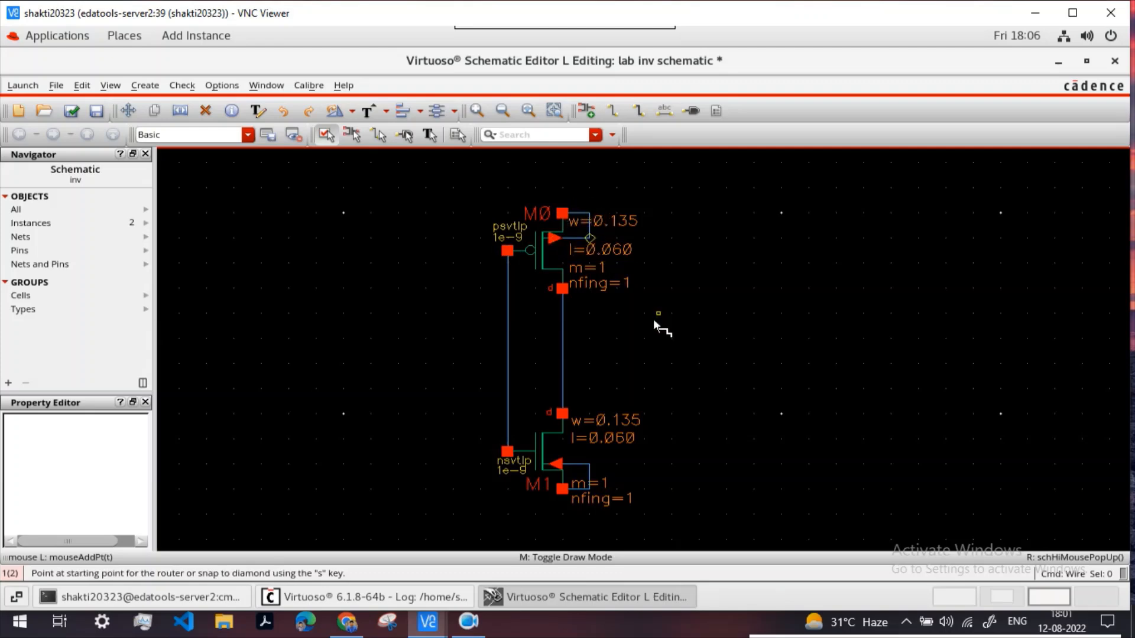
key(Escape)
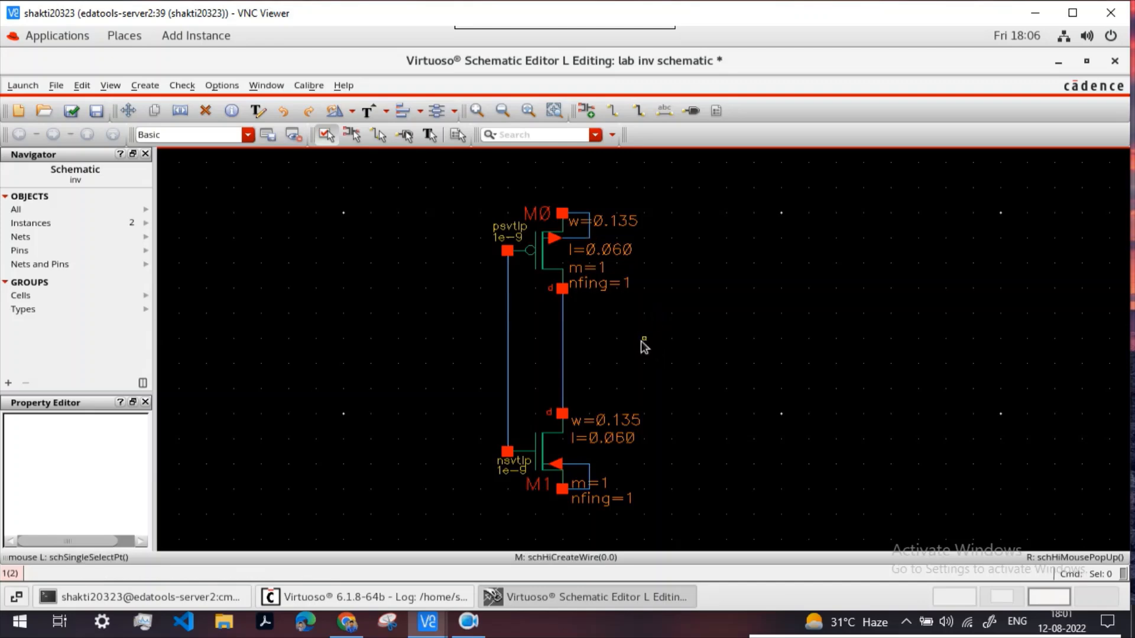
Step: Create input pins named in and vdd, placing in beside the gate wire and vdd above the PMOS transistor
ctrl+scroll(644, 347, down, 1)
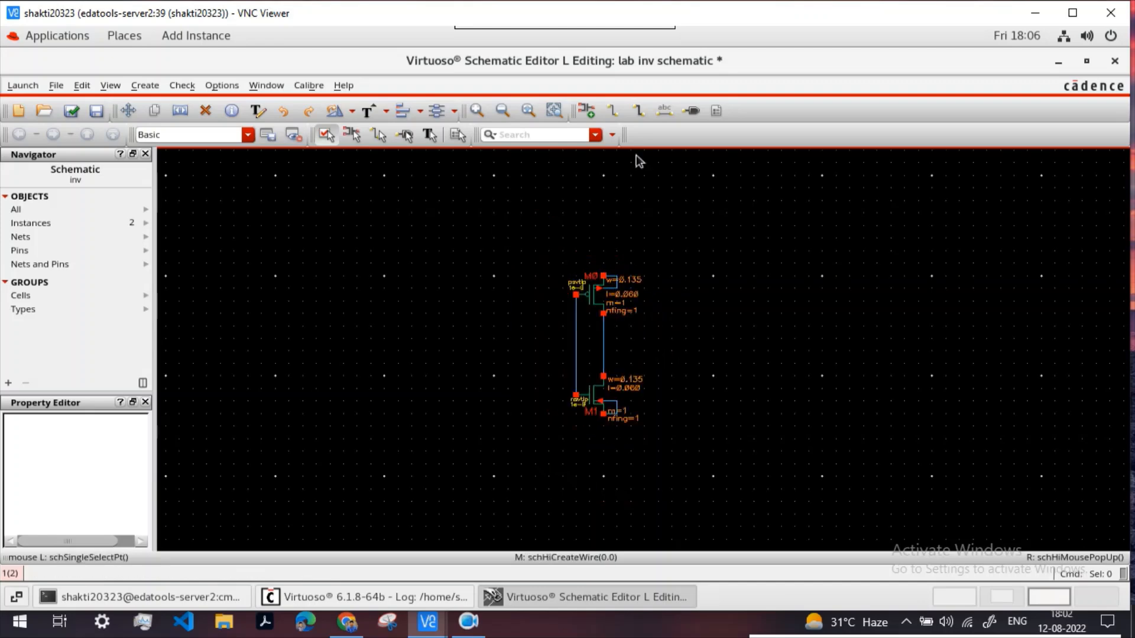
click(694, 115)
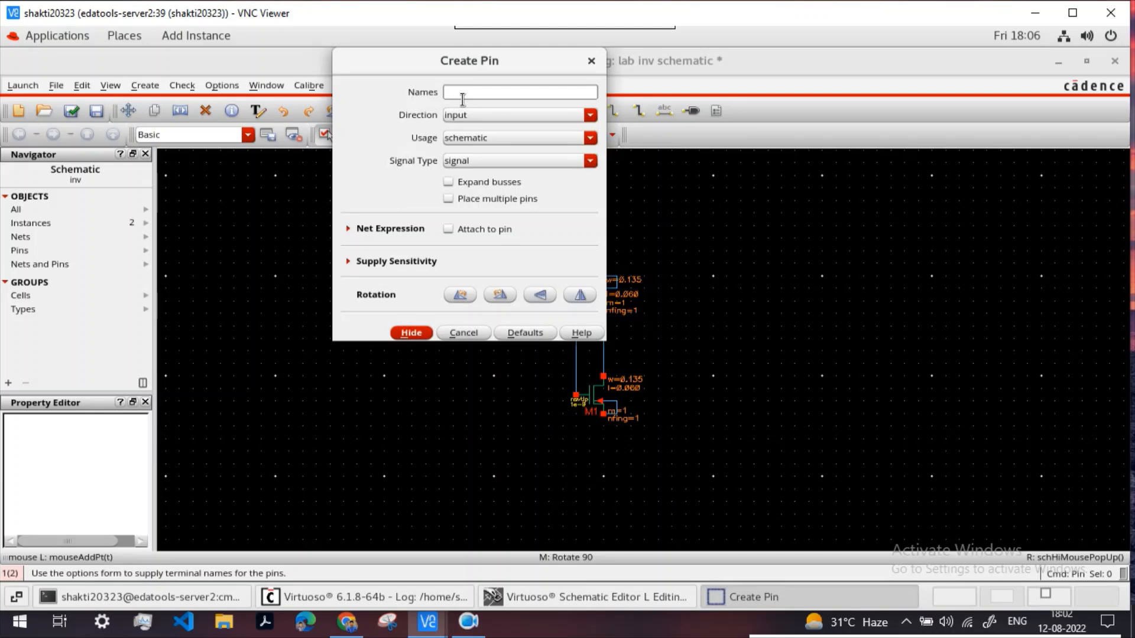
text(ii)
key(BackSpace)
text(n vdd)
click(415, 334)
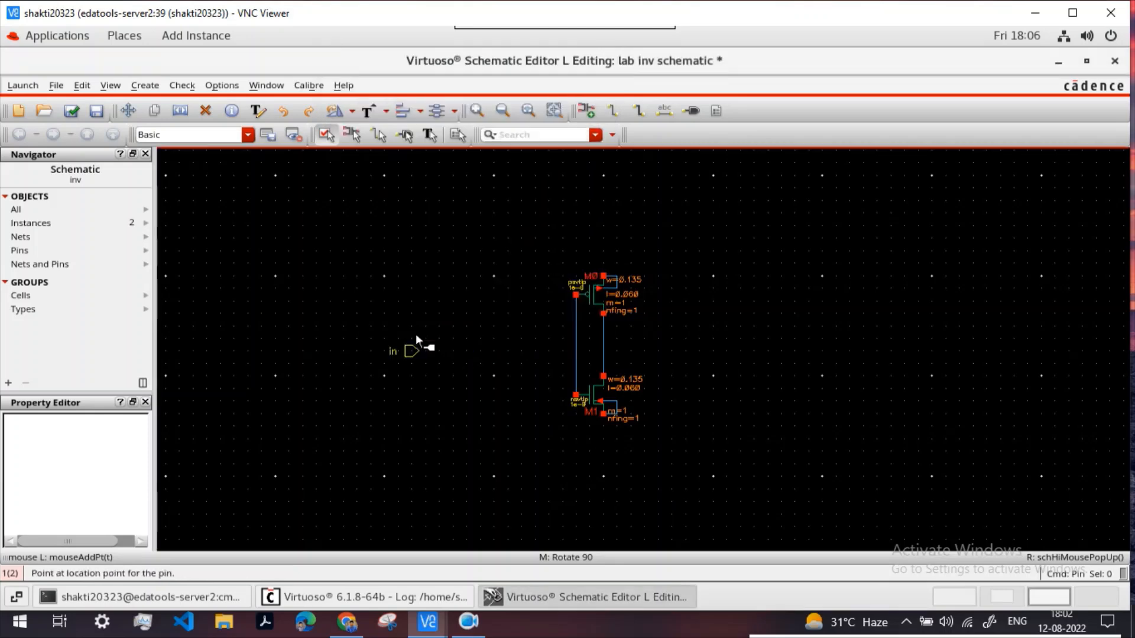
click(542, 345)
click(601, 231)
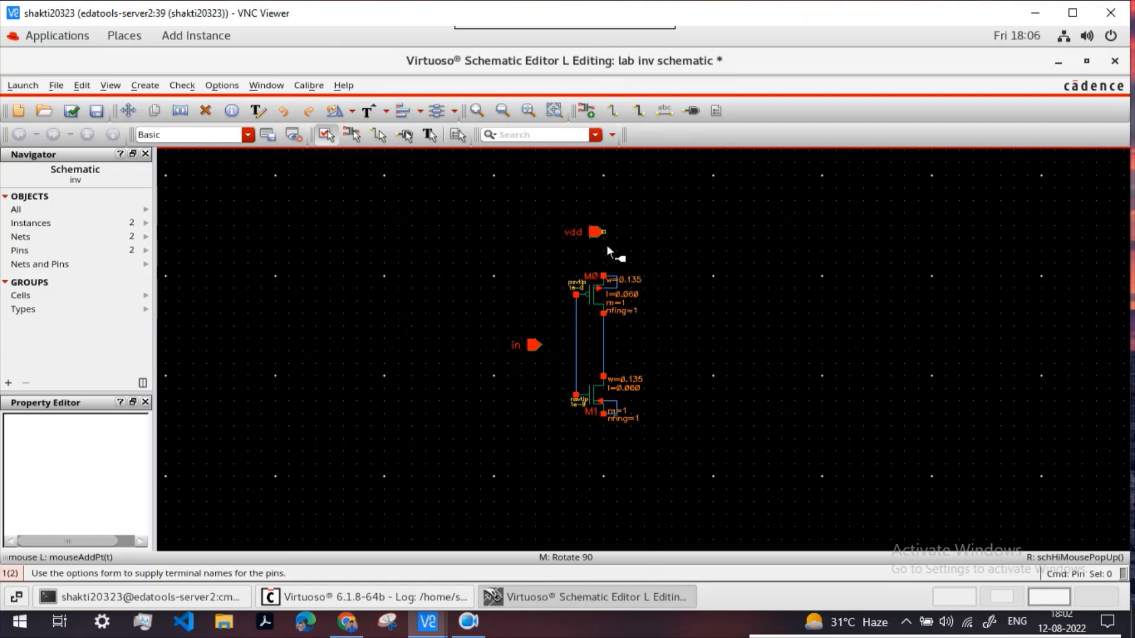
Step: Create a pin named gnd with direction inputOutput and place it below the NMOS transistor
click(691, 111)
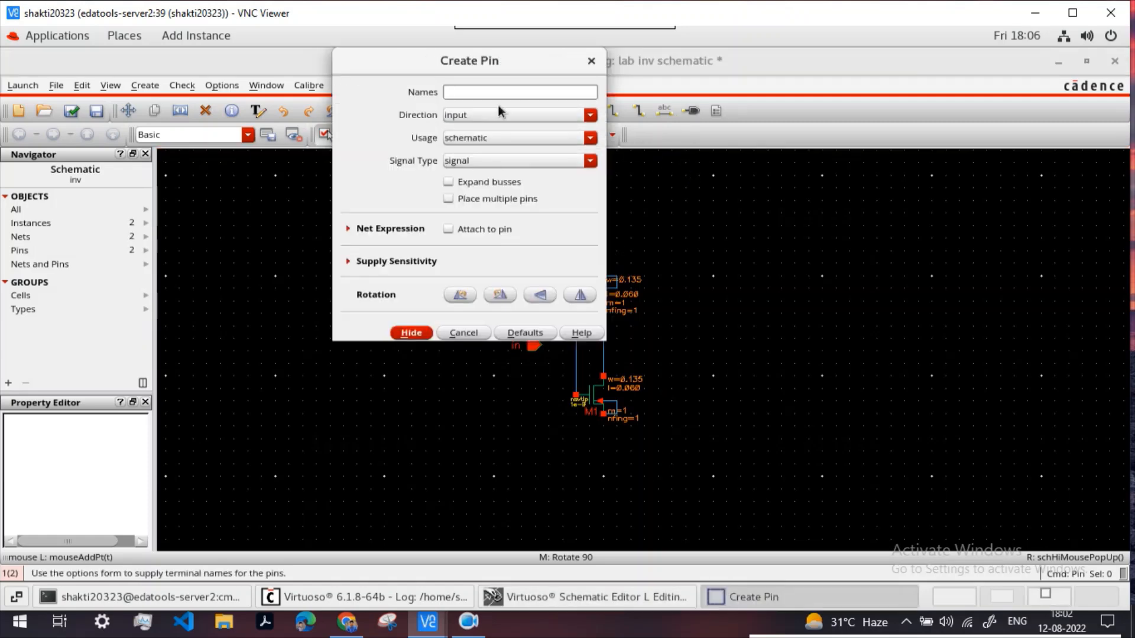
text(gnd)
click(590, 115)
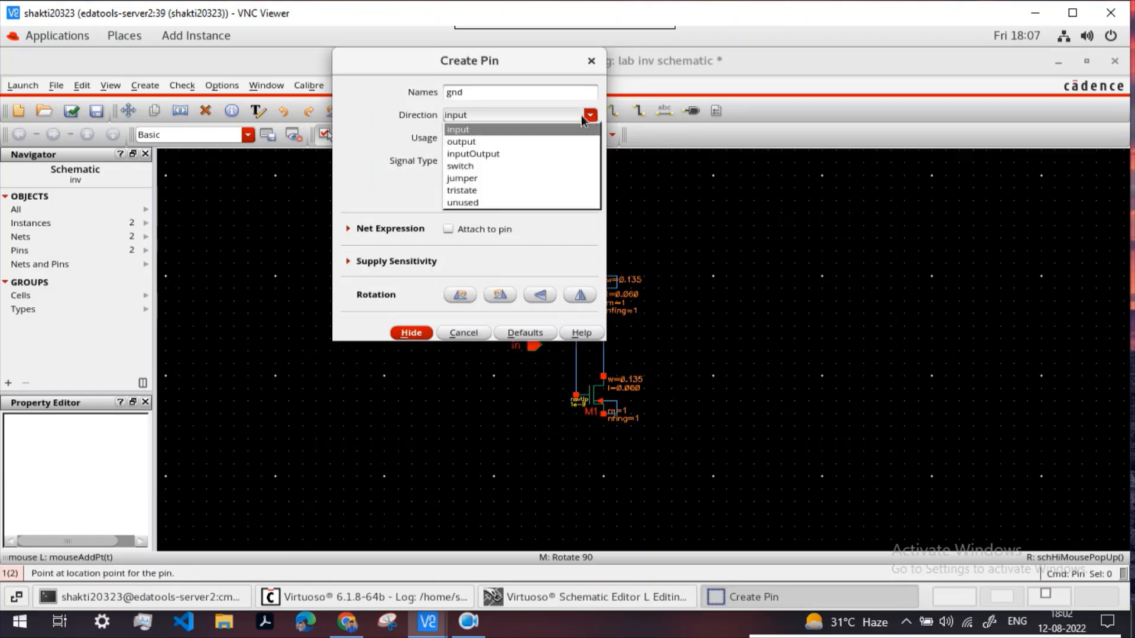
click(469, 154)
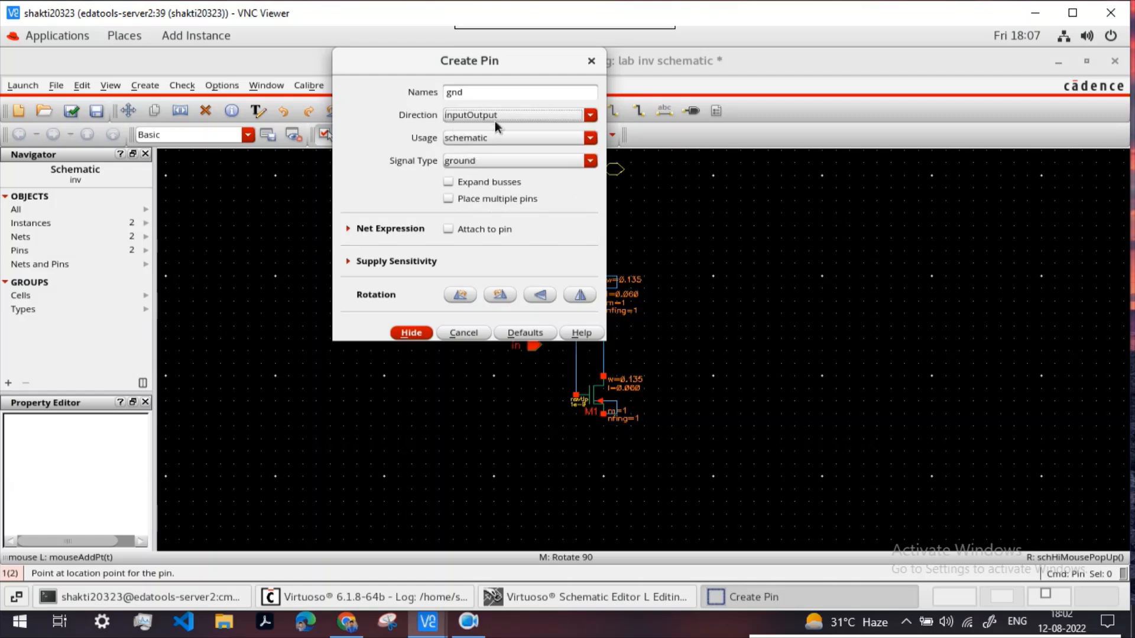
click(411, 332)
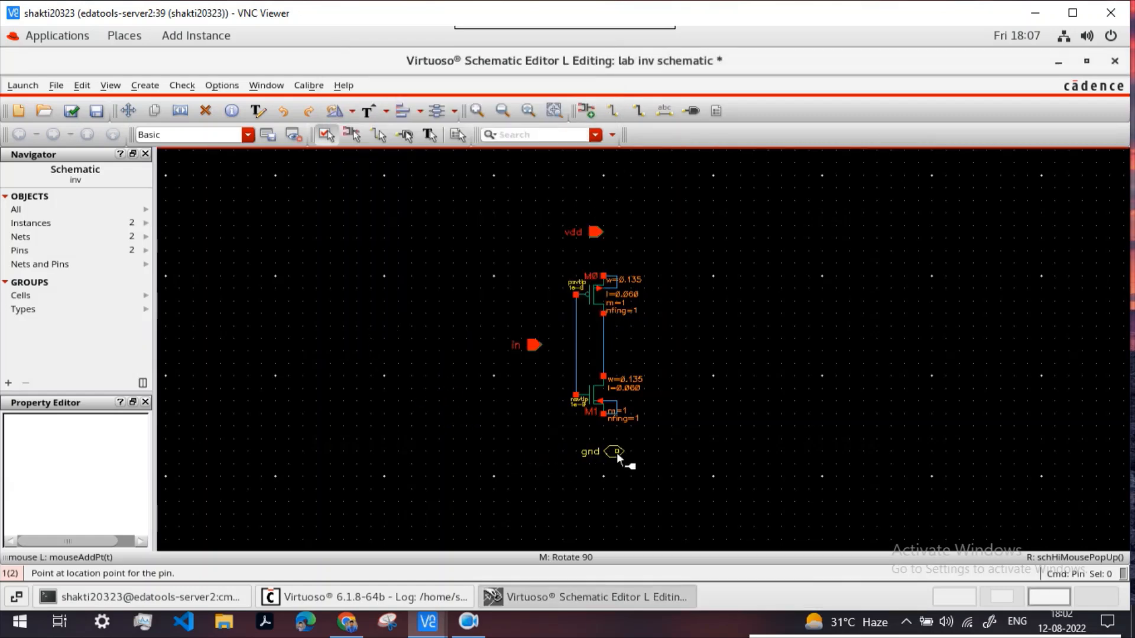
click(614, 451)
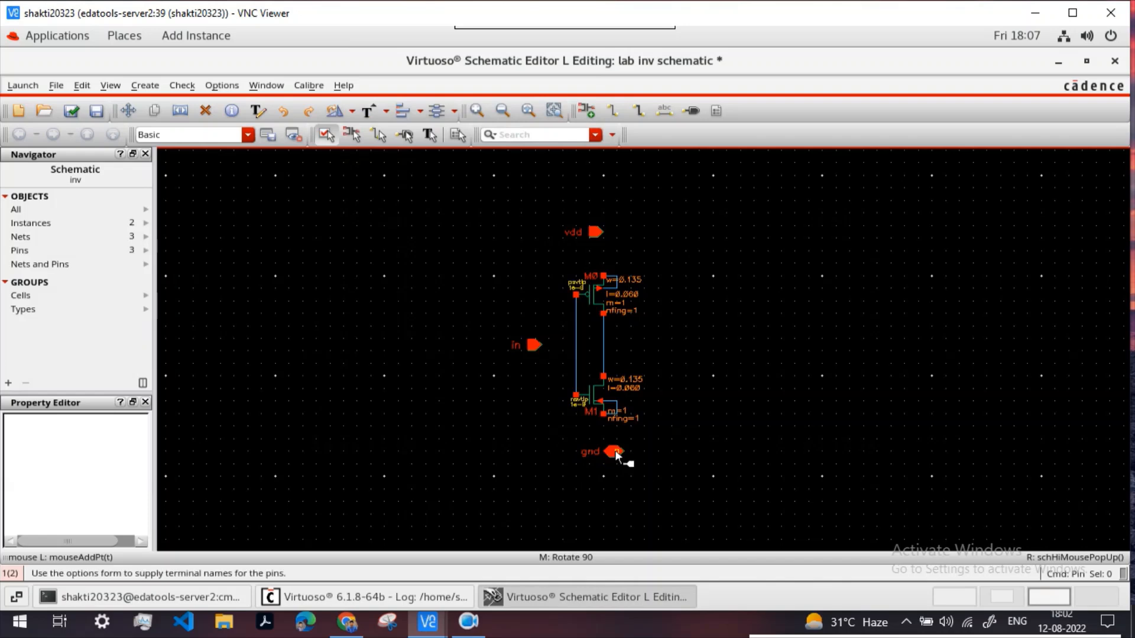
Step: Create a pin named out with direction output and place it to the right of the drain wire
click(692, 110)
text(out)
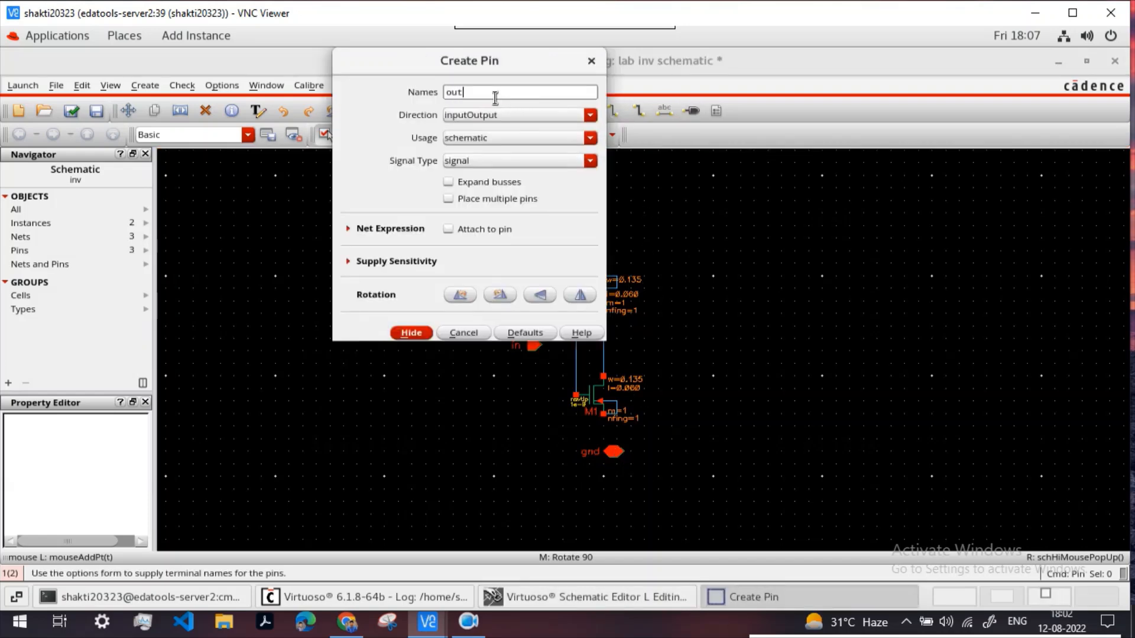
click(590, 115)
click(513, 141)
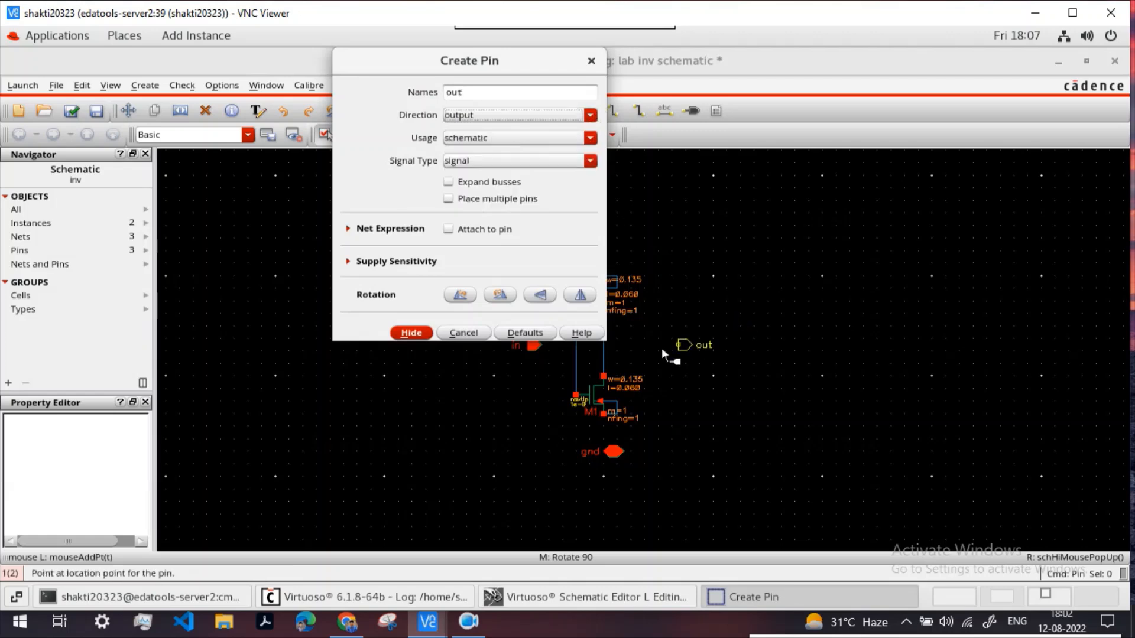
click(412, 332)
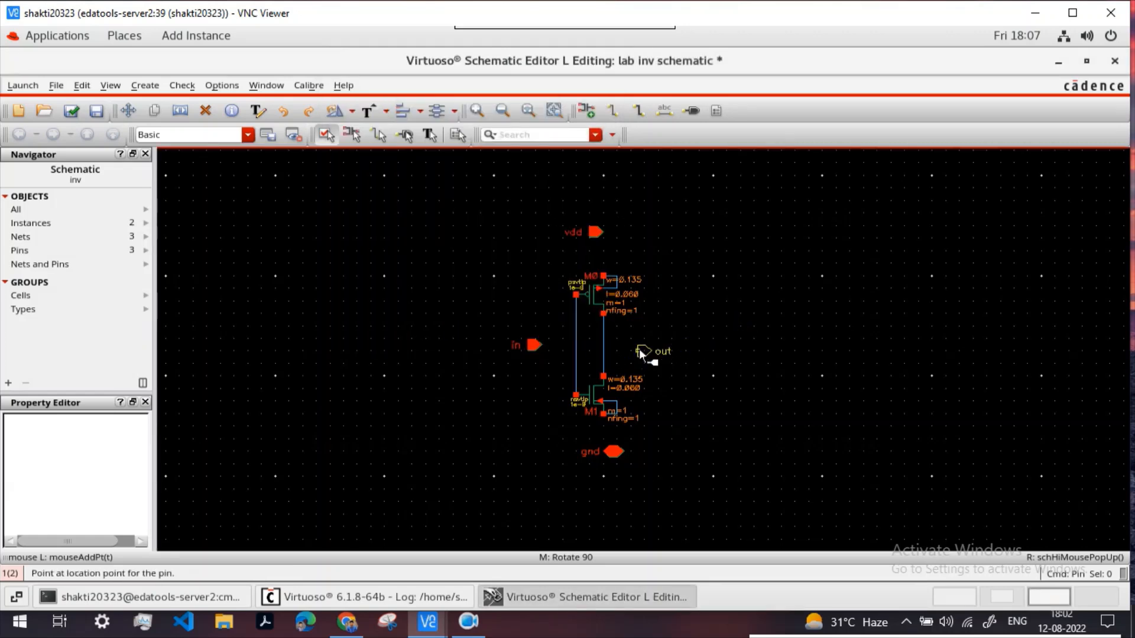
click(648, 346)
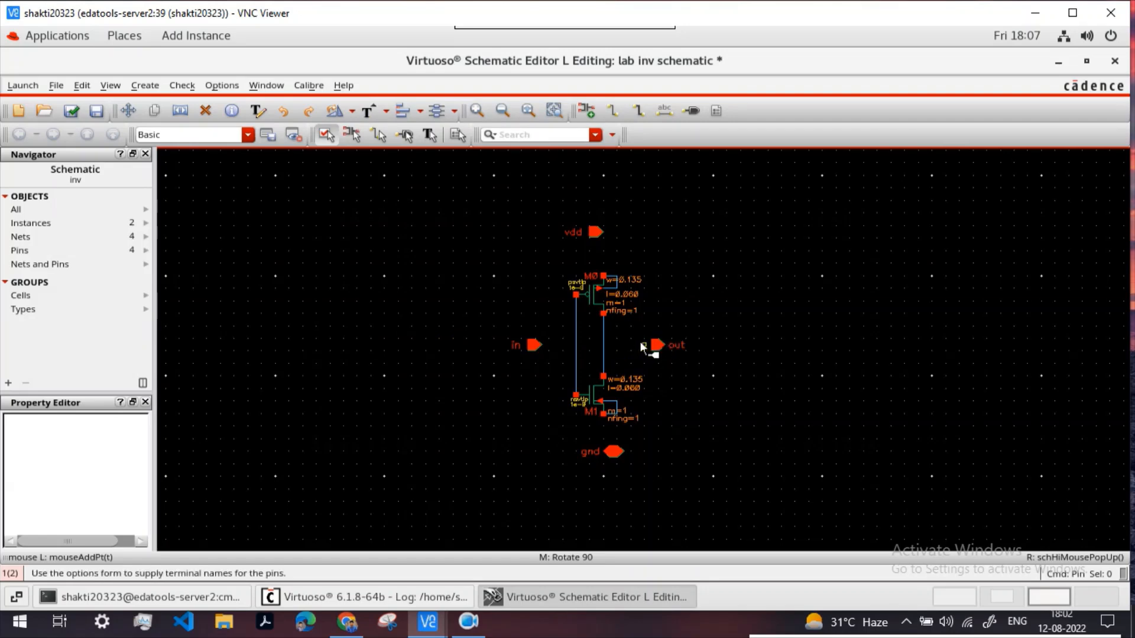
key(Escape)
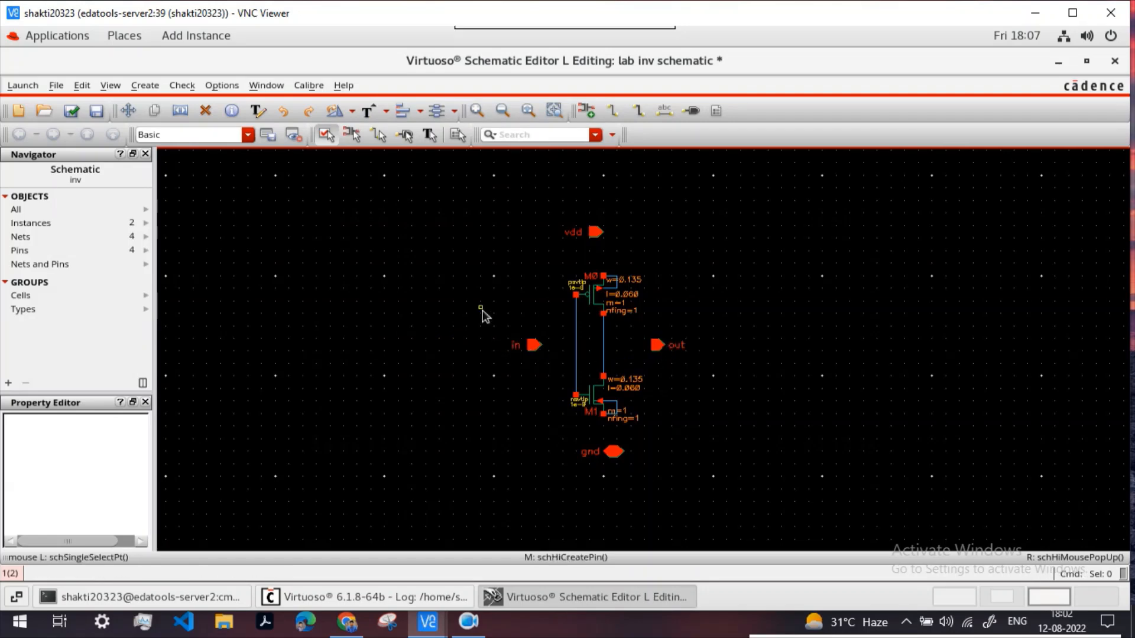
Step: Wire the PMOS source to the vdd pin and the out pin to the wire joining the drains
ctrl+scroll(606, 279, up, 2)
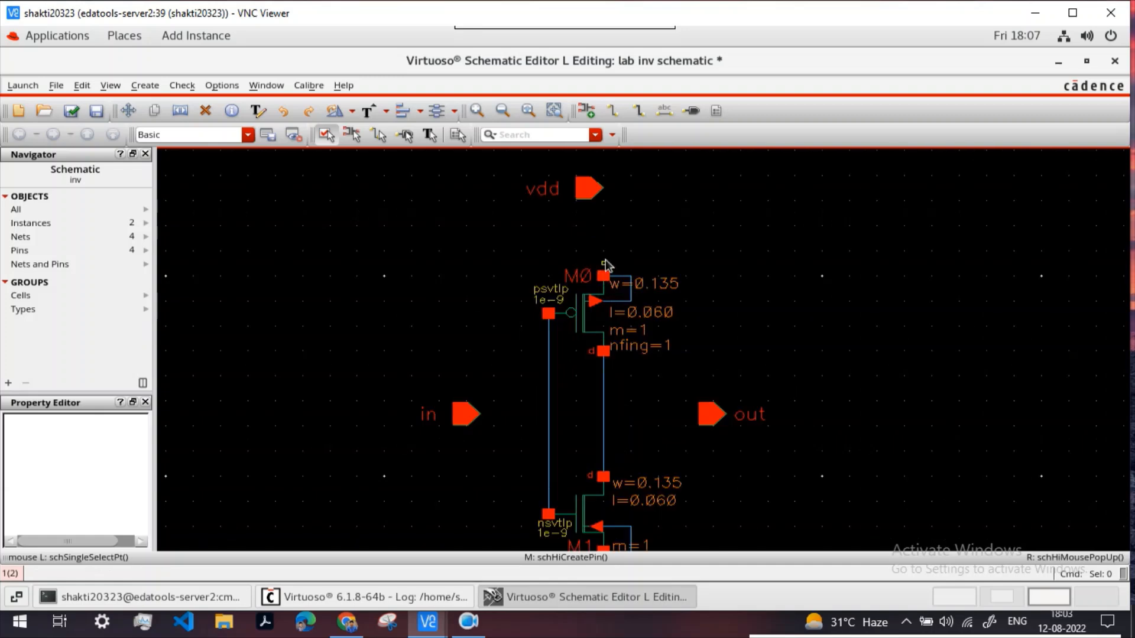
key(w)
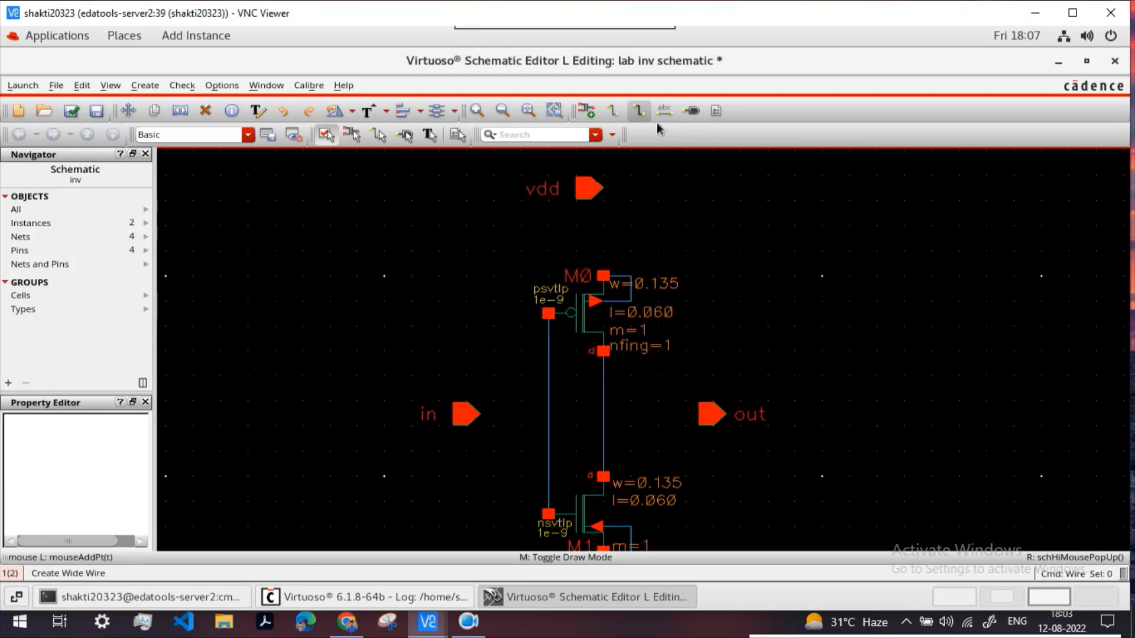
click(603, 276)
click(601, 200)
click(710, 414)
click(603, 413)
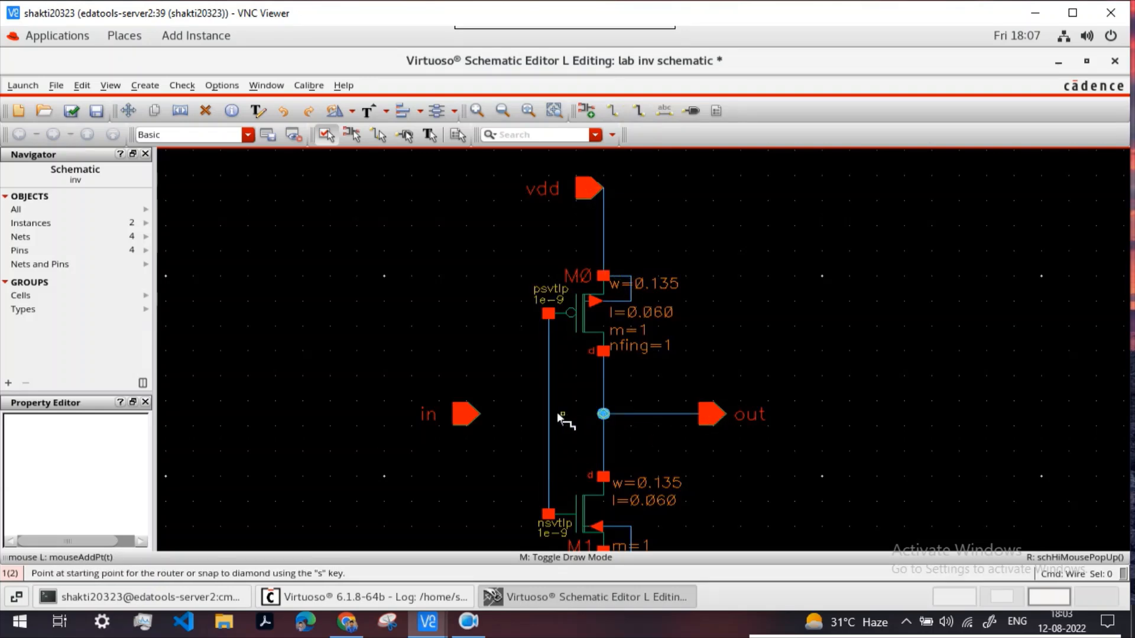
Step: Wire the in pin to the gate wire and the NMOS source to the gnd pin
click(467, 414)
click(548, 413)
scroll(733, 402, down, 2)
click(603, 451)
click(626, 526)
key(Escape)
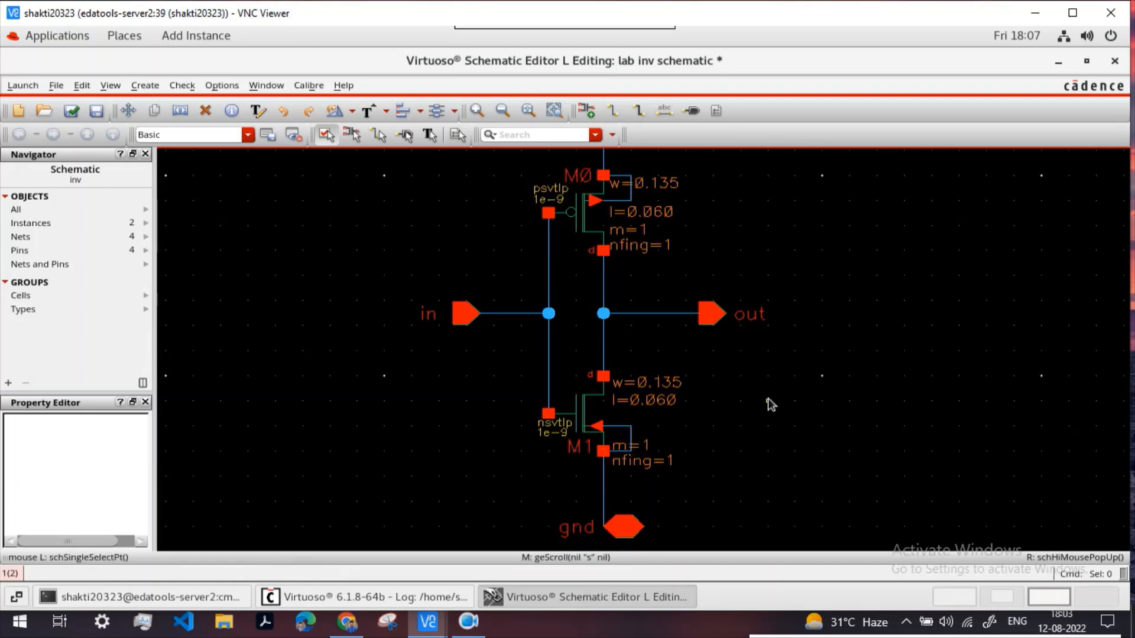
Step: Check and save the completed inverter schematic
key(f)
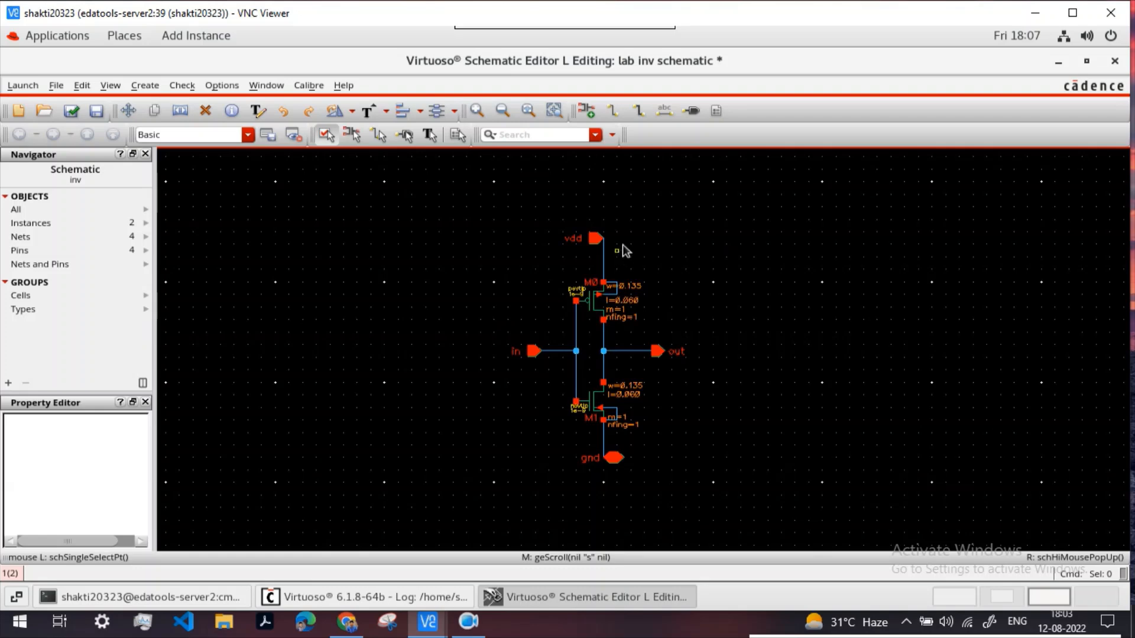
click(74, 115)
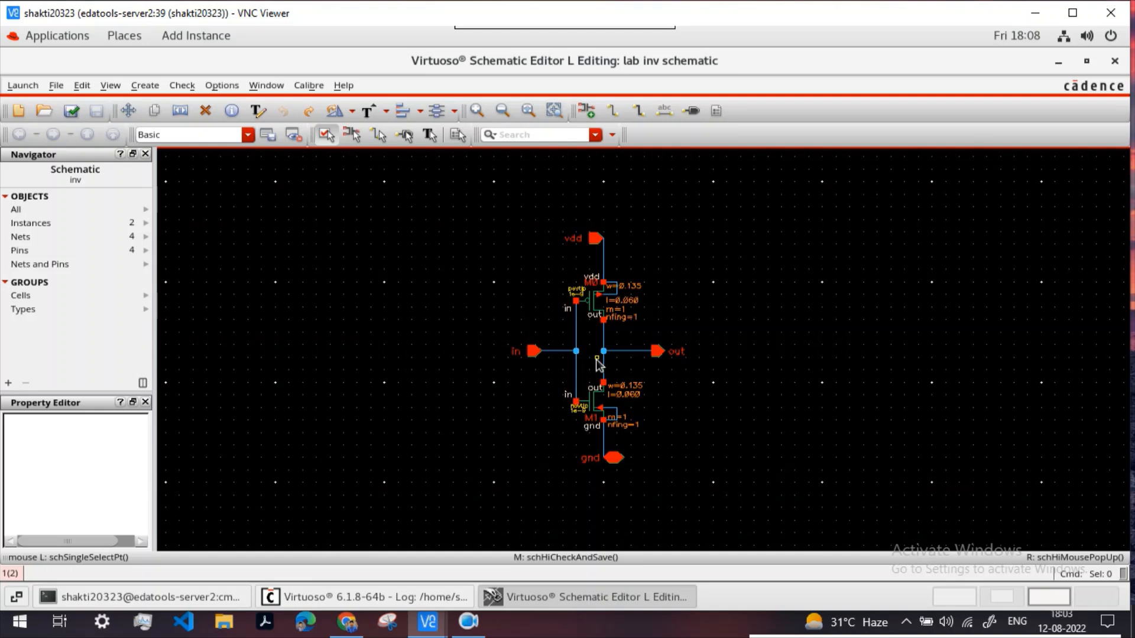
Step: Delete the wire between the in pin and the gate wire
click(565, 353)
key(Delete)
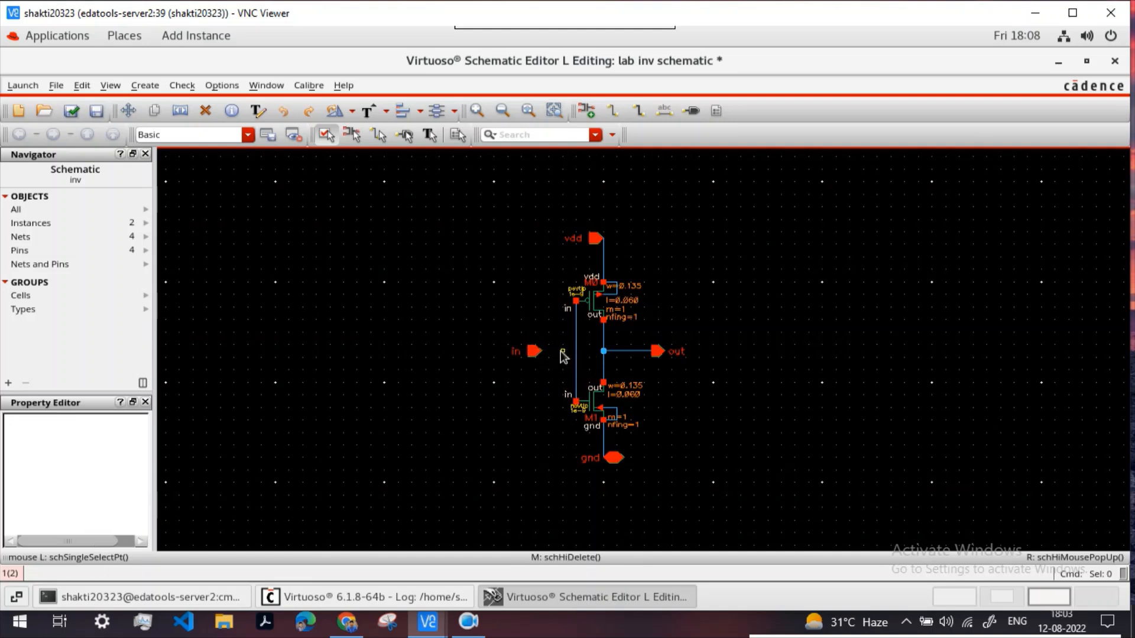
Step: Check and save the schematic with the in pin unwired, dismiss the check dialog, and inspect the flagged in pin
click(73, 111)
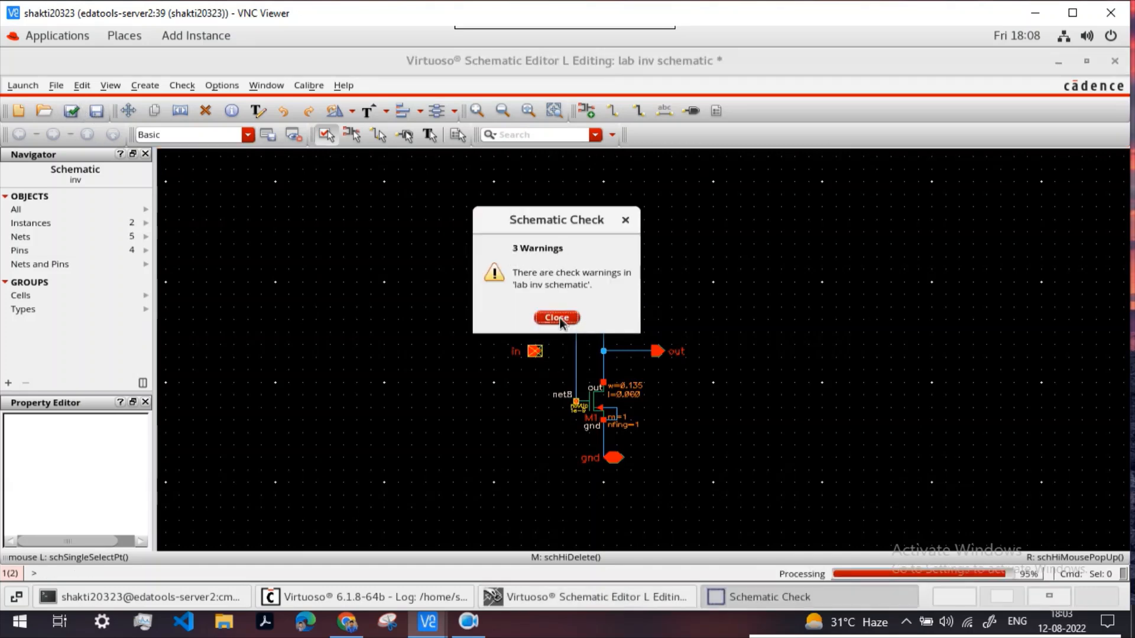
click(556, 318)
ctrl+scroll(527, 366, up, 2)
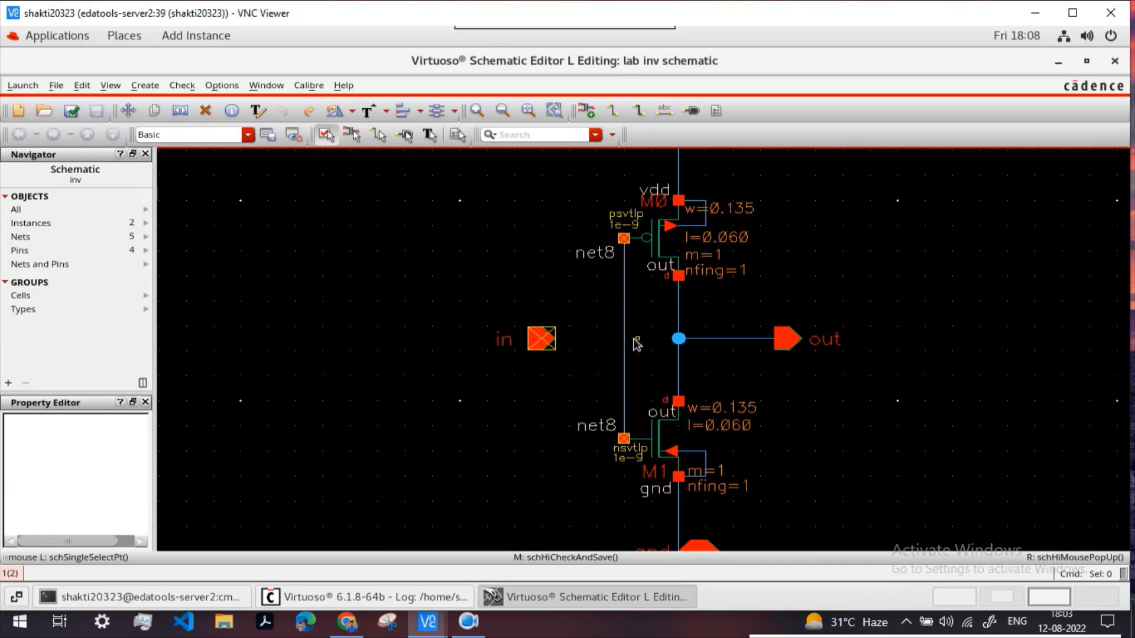
ctrl+scroll(534, 355, up, 1)
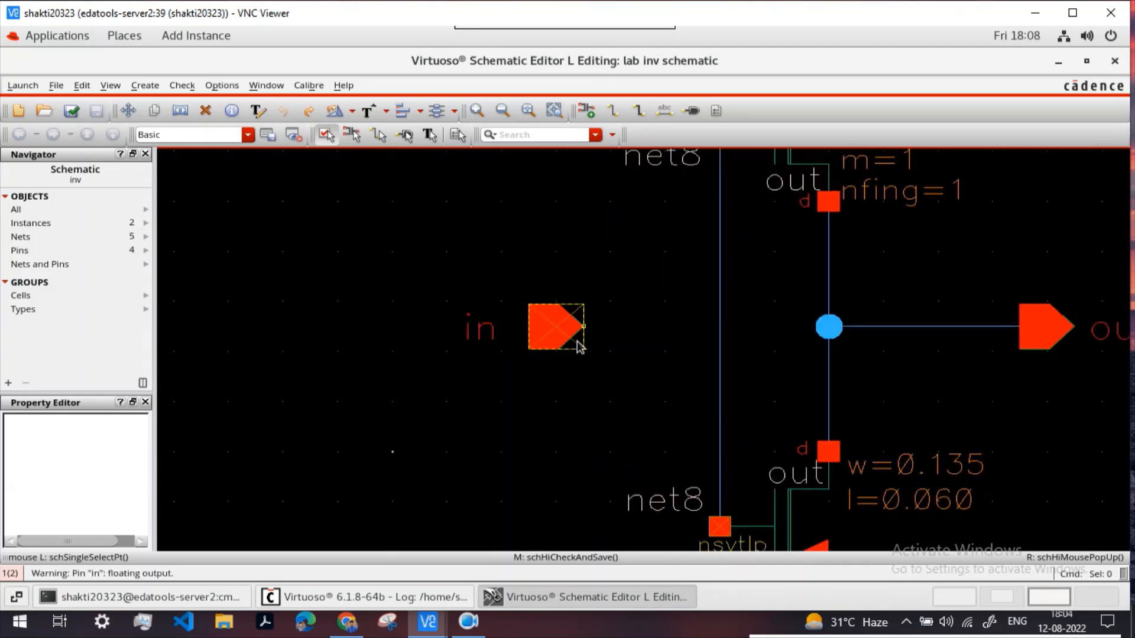
ctrl+scroll(709, 232, down, 1)
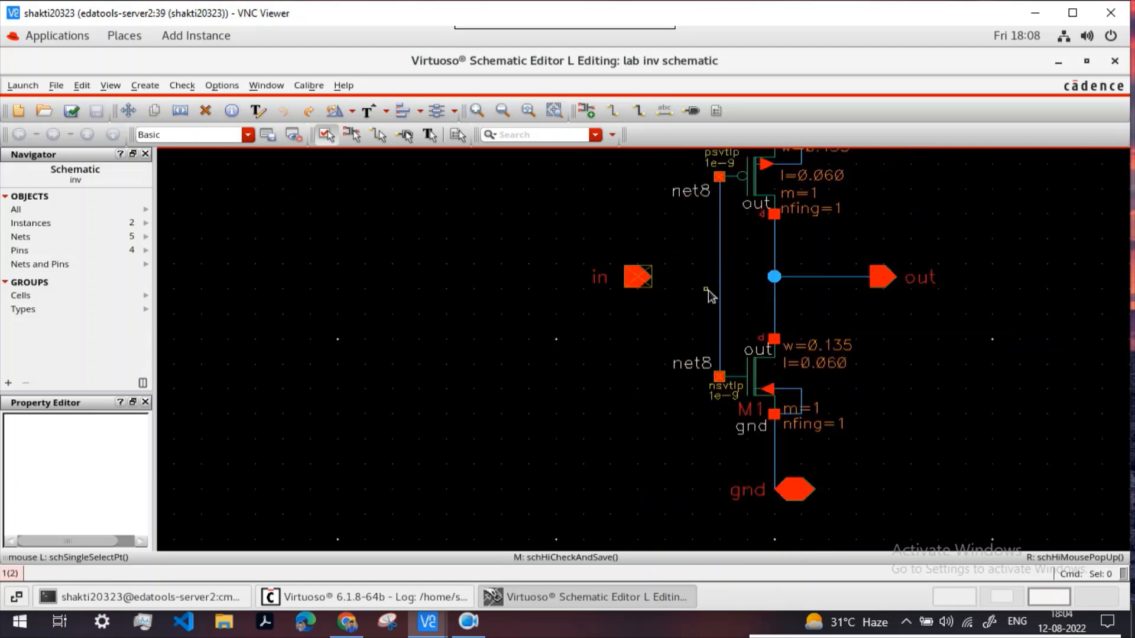
Step: Draw a wire from the gate wire to the in pin to reconnect the inverter input
key(w)
click(720, 277)
click(632, 271)
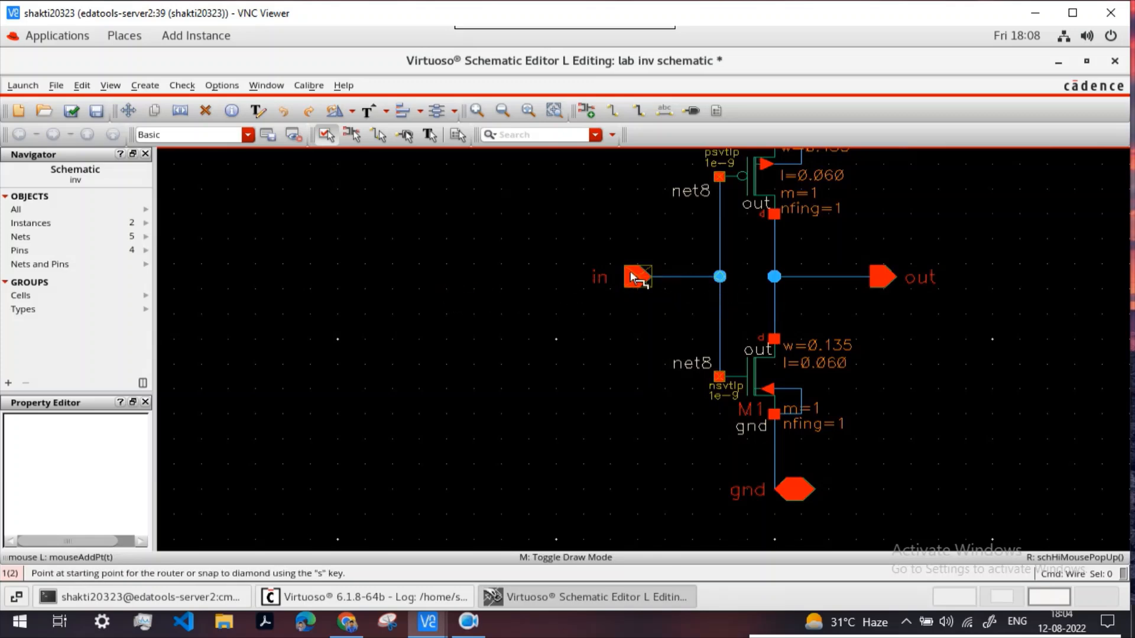
key(Escape)
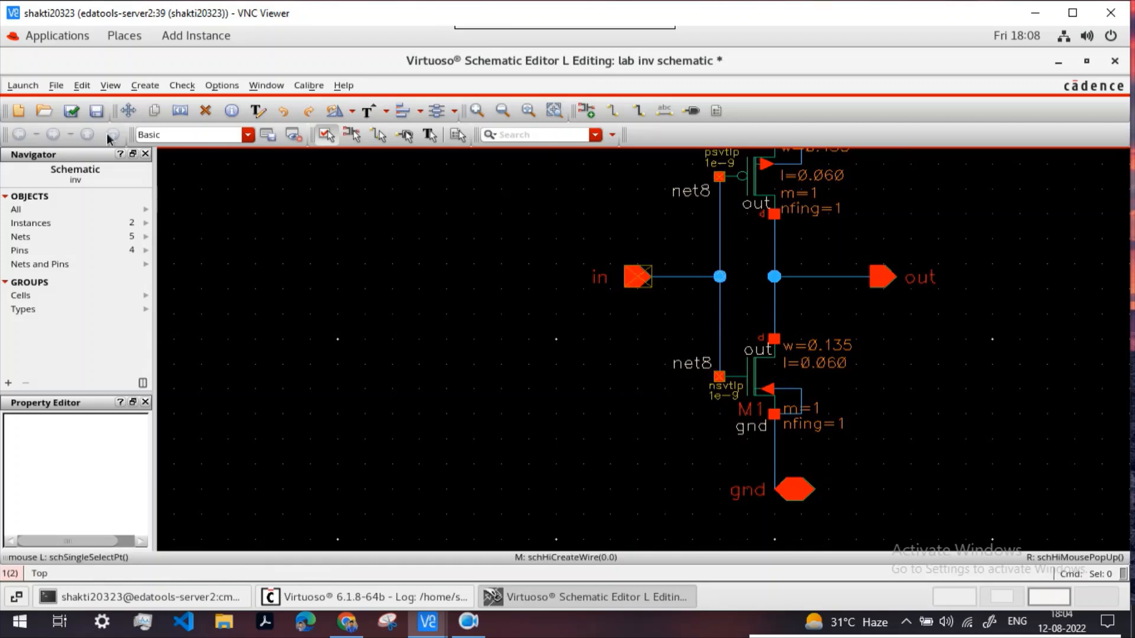
Step: Check and save the rewired inverter schematic
click(71, 110)
scroll(706, 352, down, 1)
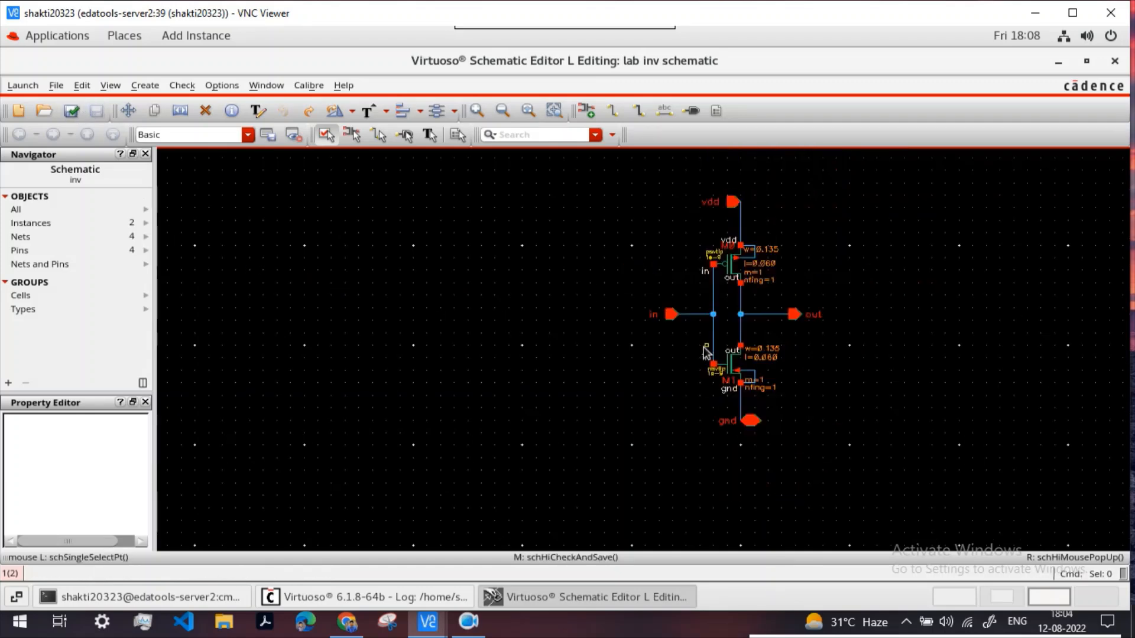
key(Right)
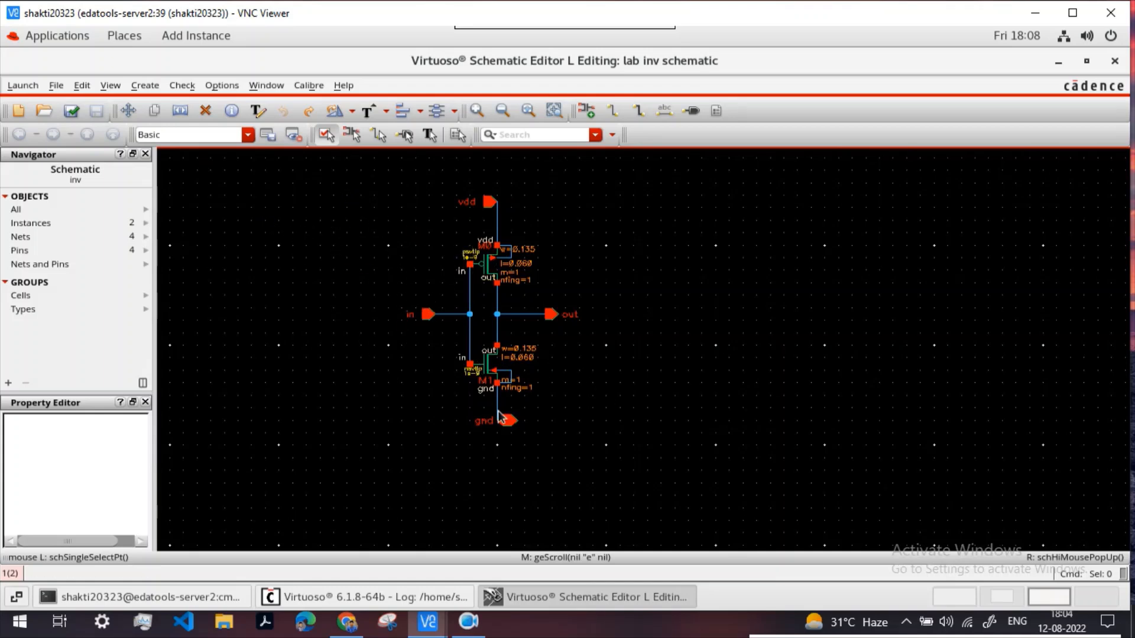
click(73, 113)
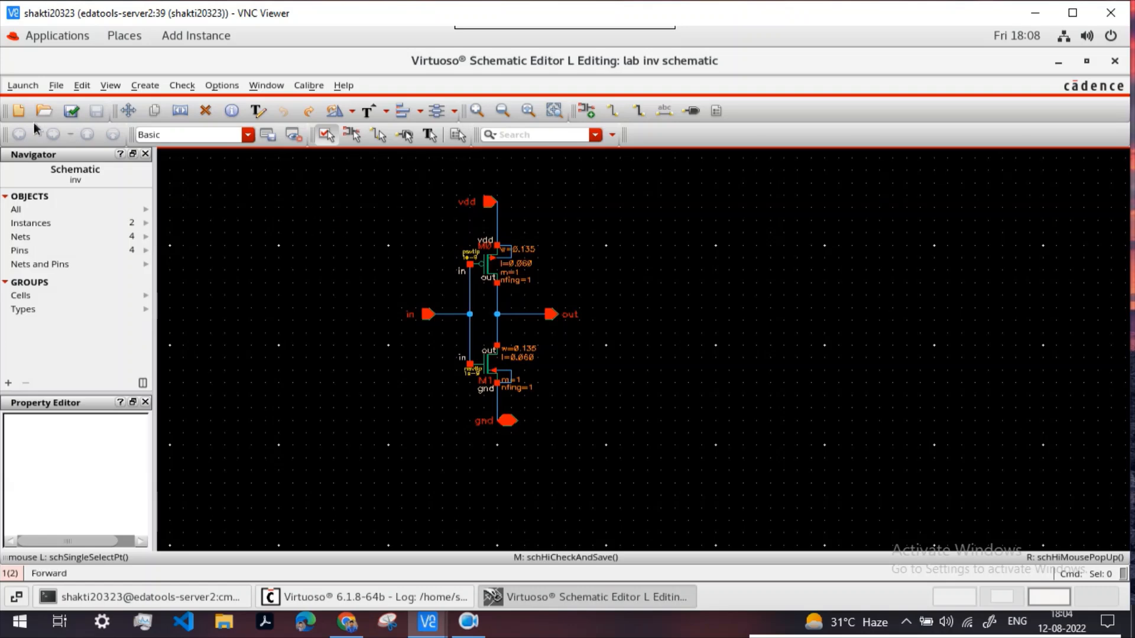
Step: Launch ADE L for the inverter schematic, accepting the alternative licenses for this session only
click(23, 86)
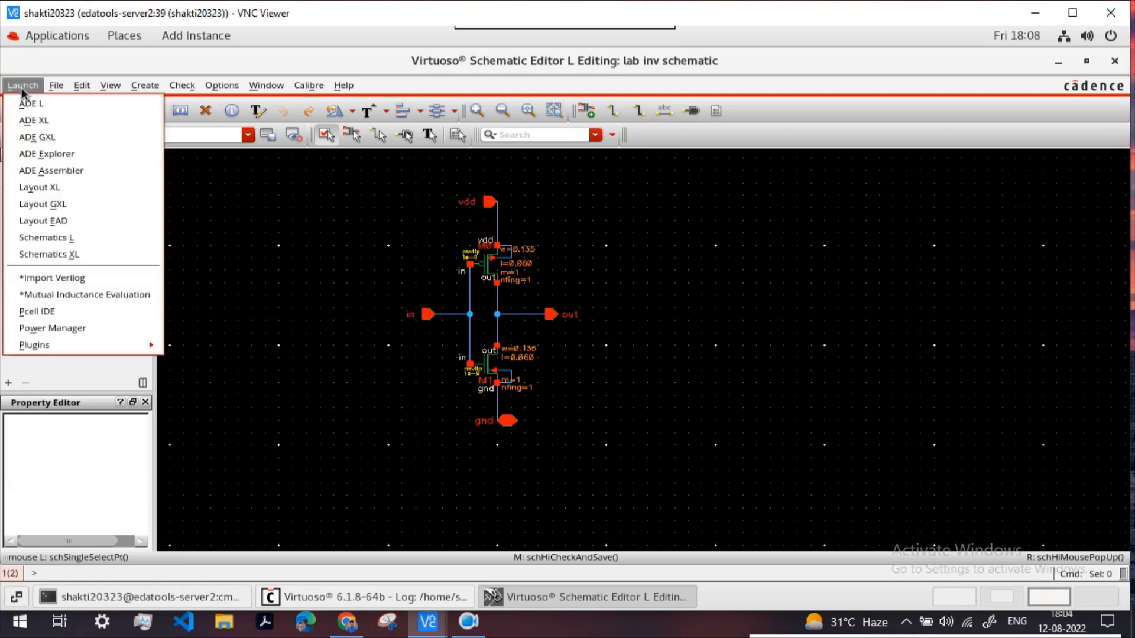
click(30, 102)
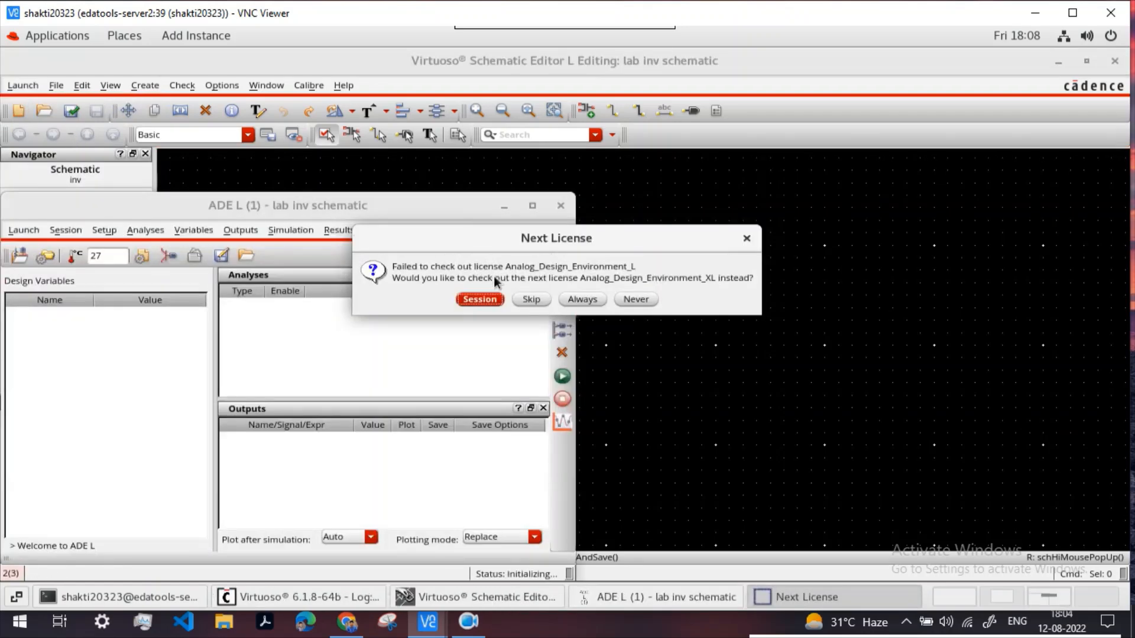
click(482, 300)
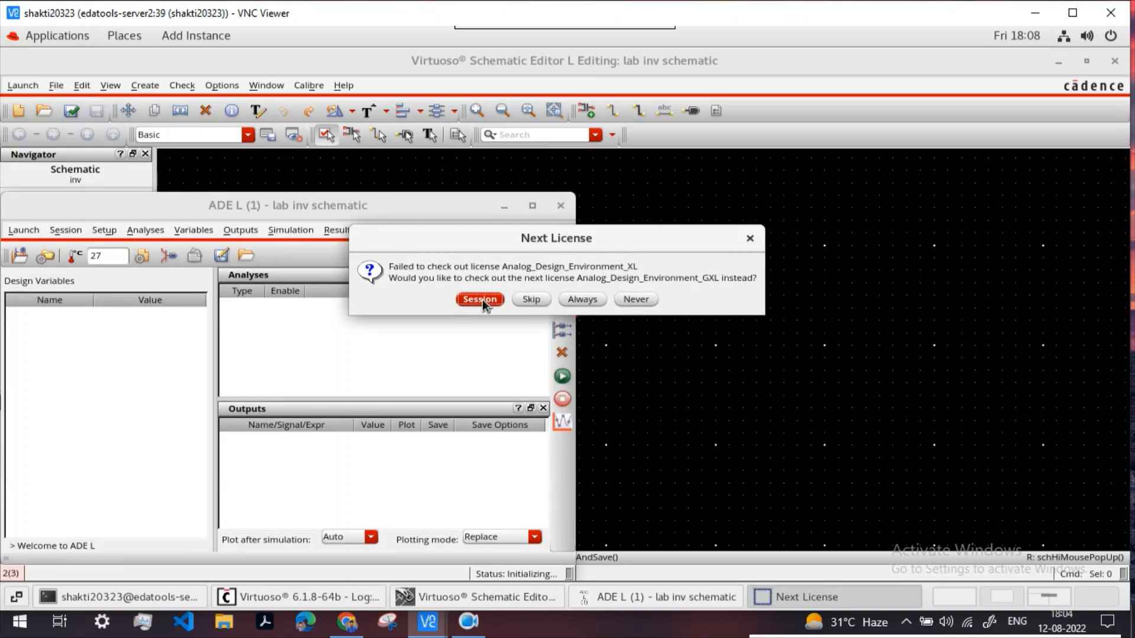
click(483, 299)
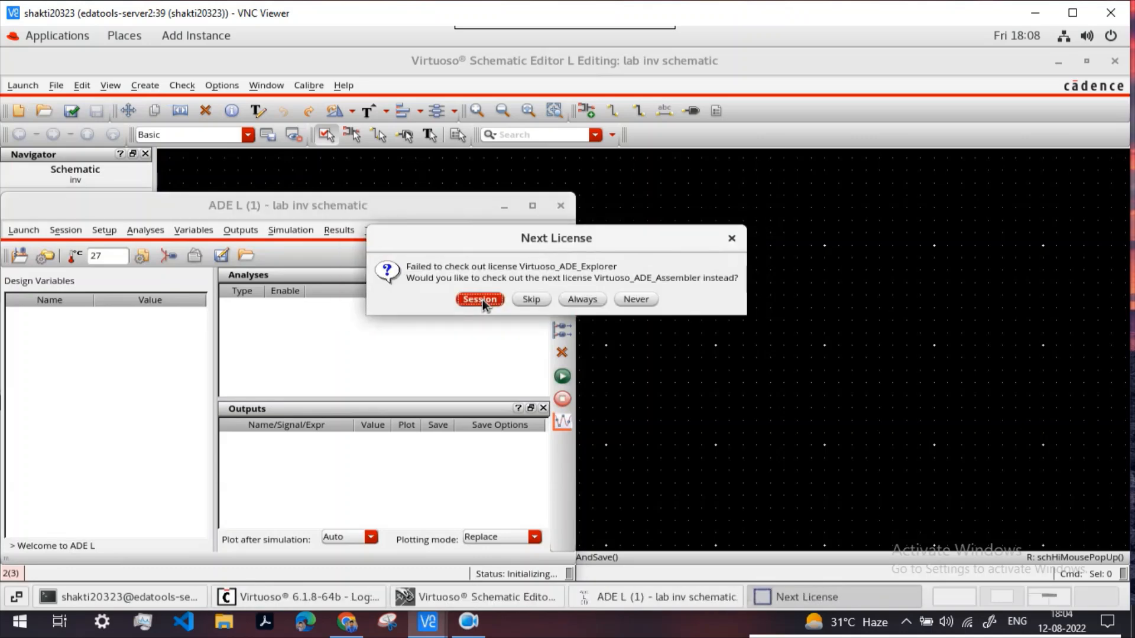
click(482, 299)
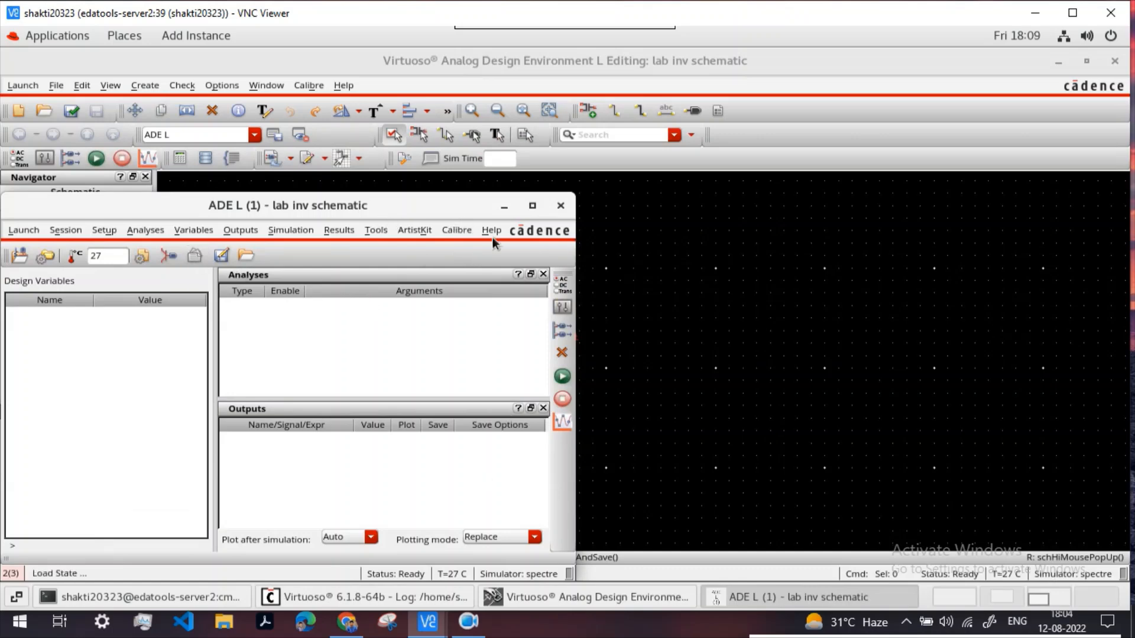
Step: Add an enabled transient analysis with a stop time of 100n
click(145, 229)
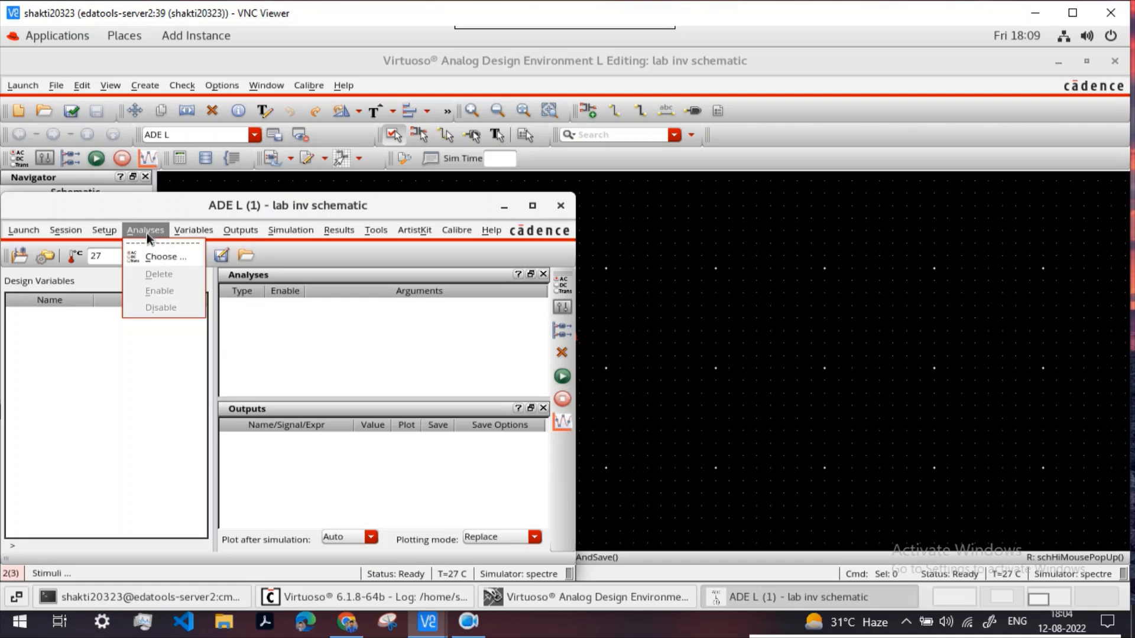
click(158, 256)
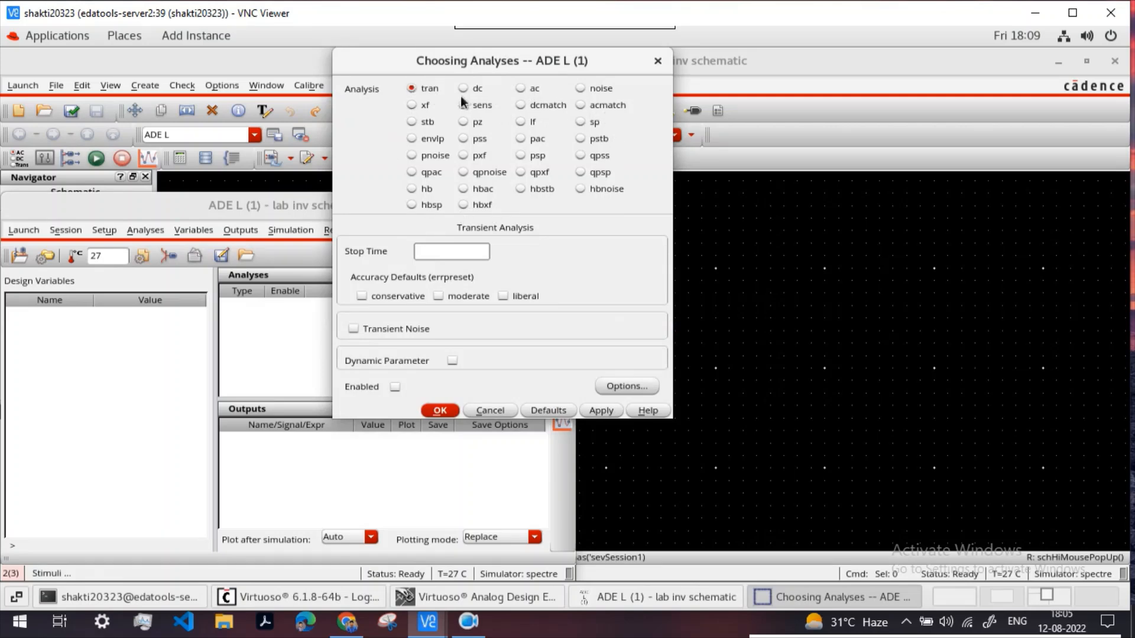
text(100n)
click(395, 388)
click(602, 412)
click(442, 412)
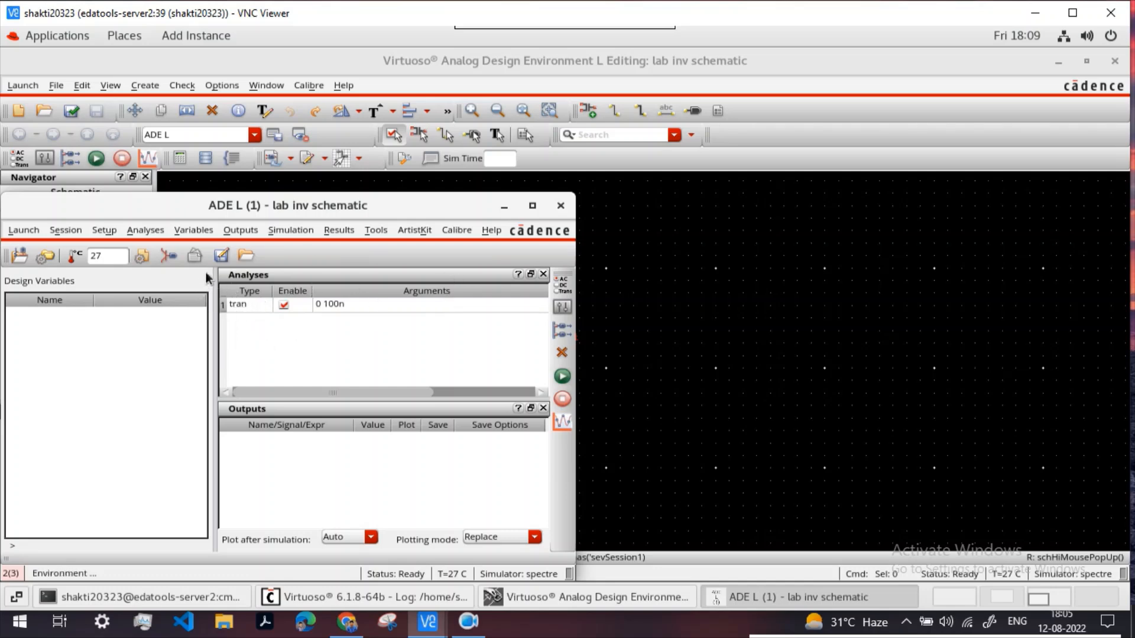
Step: In the analog stimuli setup, enable the gnd input as a dc voltage source with a DC voltage of 0
click(165, 260)
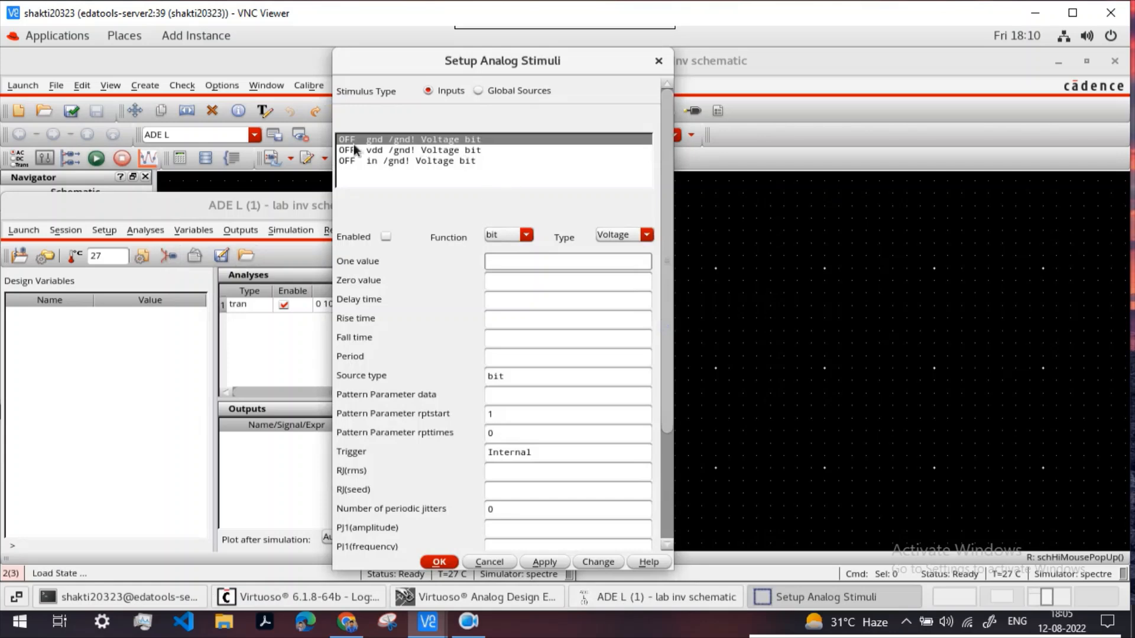
click(388, 237)
click(526, 235)
click(512, 263)
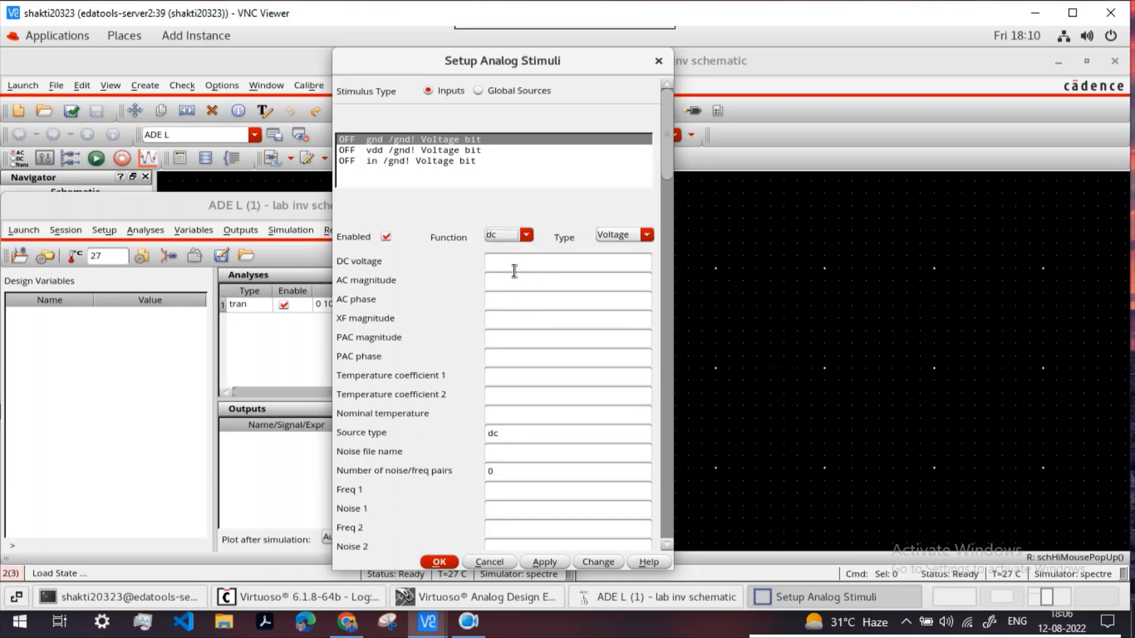
click(520, 269)
text(0)
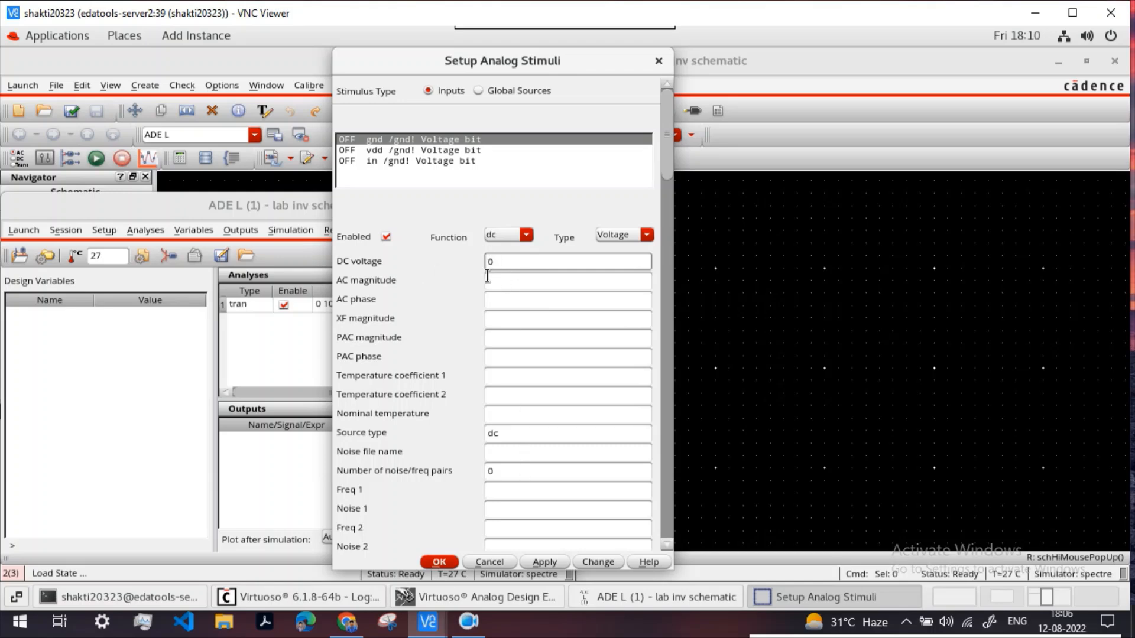
click(544, 562)
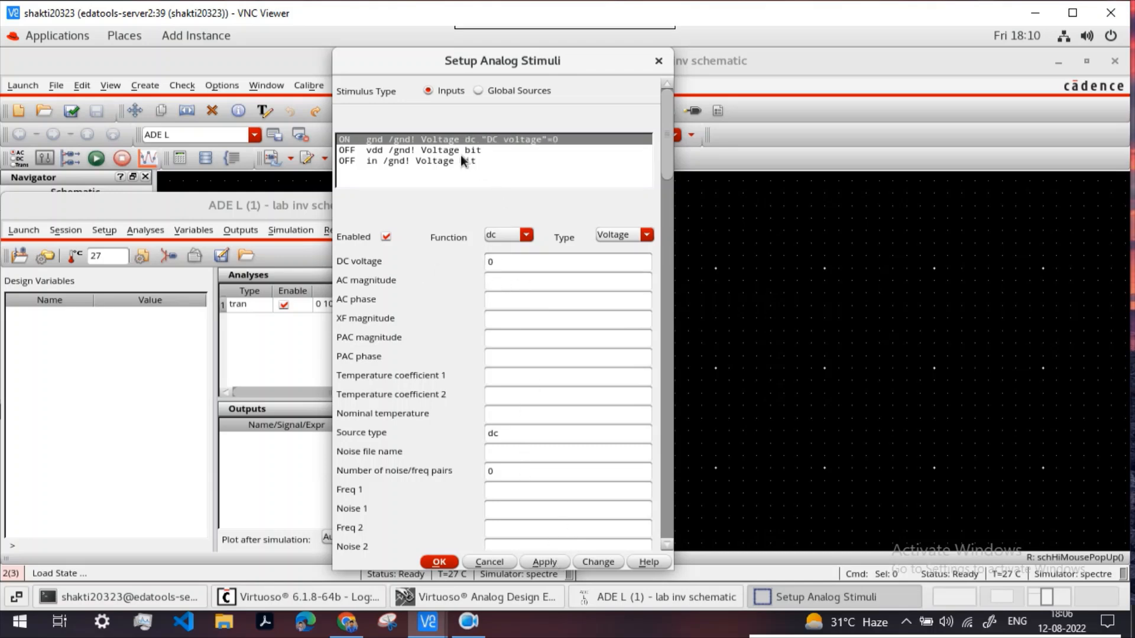
Step: Enable the vdd input as a dc voltage source with a DC voltage of 1.08 and apply it
click(409, 151)
click(386, 236)
click(525, 235)
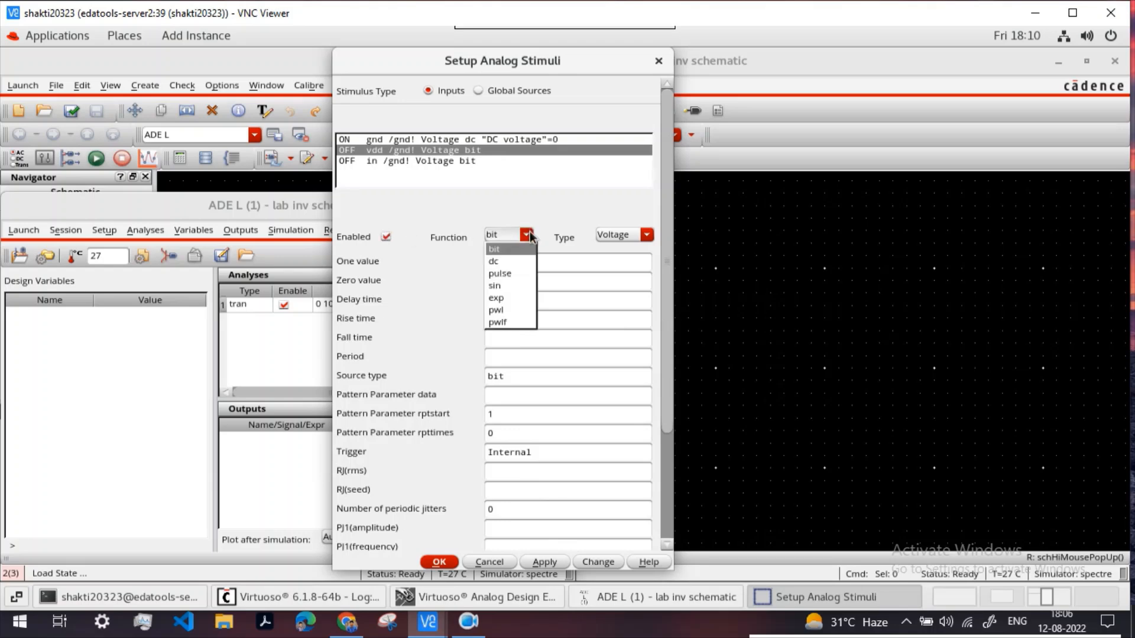
click(509, 264)
click(500, 263)
text(1.08)
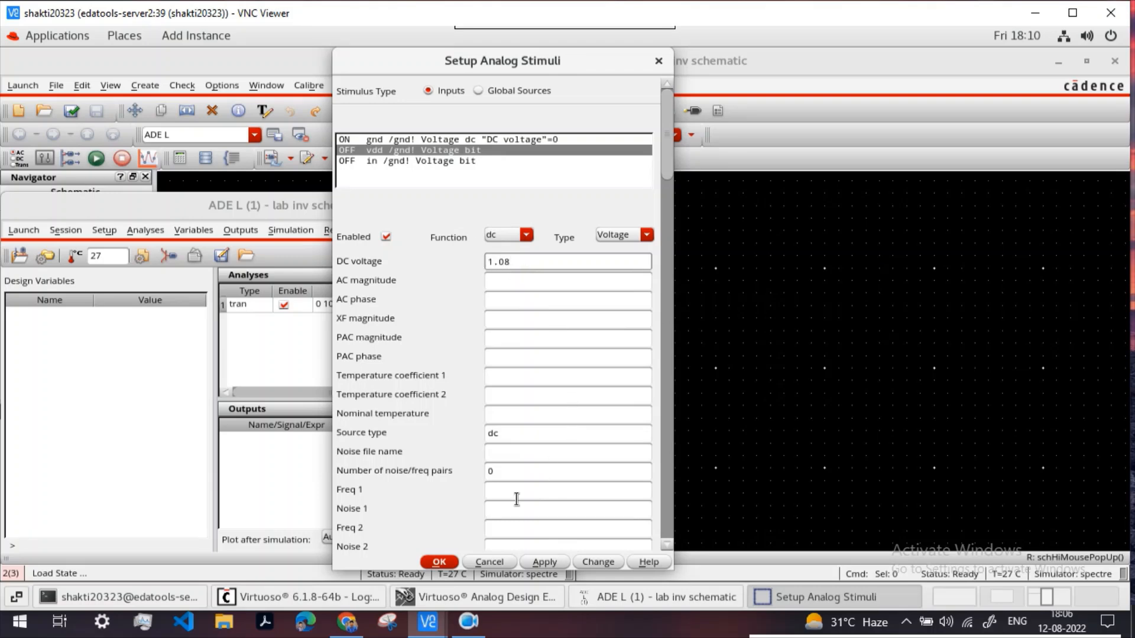
click(550, 563)
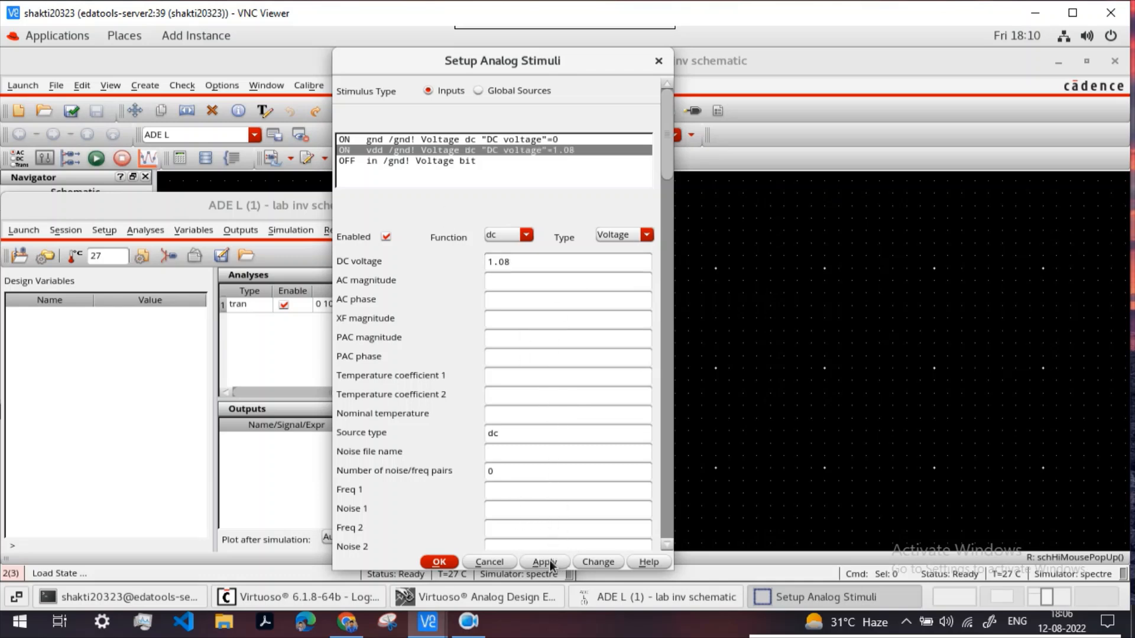
Step: Enable the stimulus for the in input and set its function to pulse
click(421, 161)
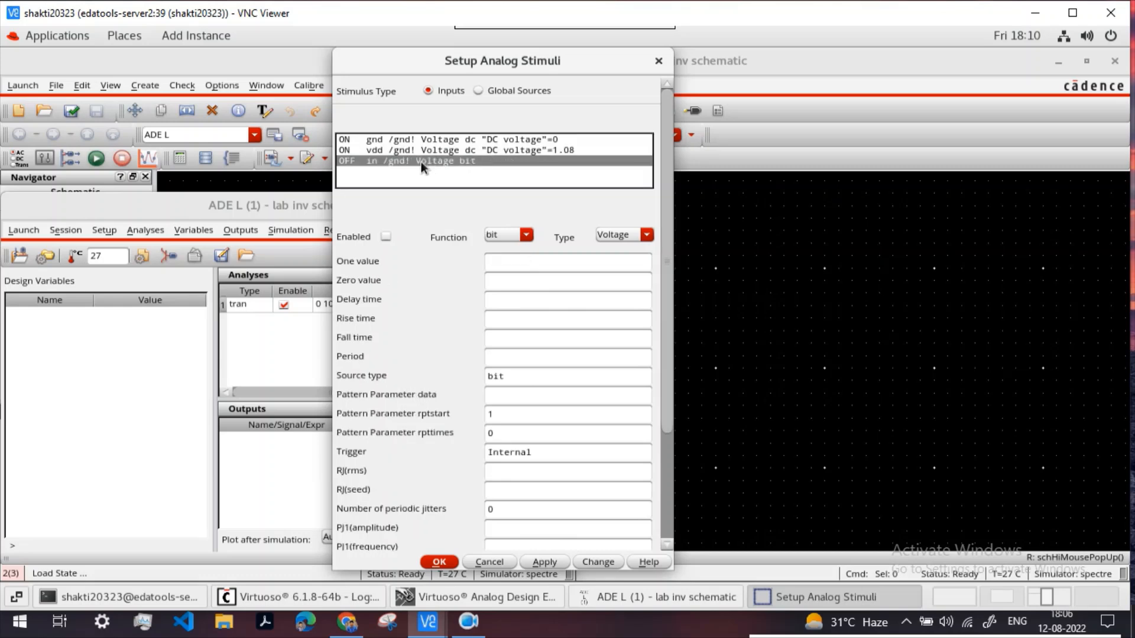
click(385, 237)
click(525, 236)
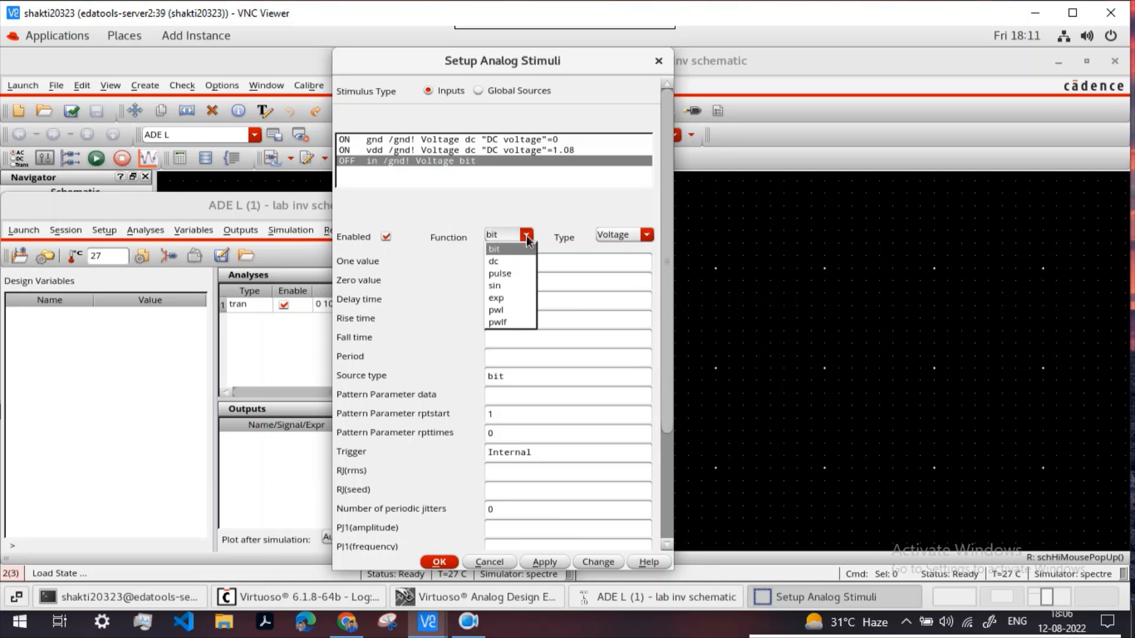
click(522, 275)
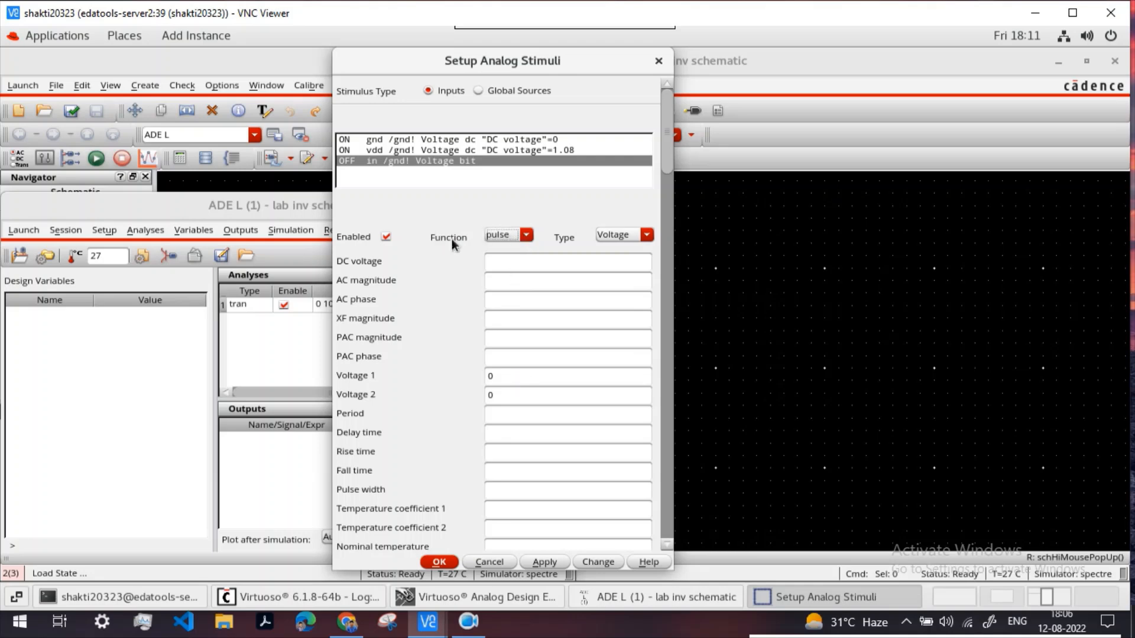
Step: Define the in pulse with Voltage 1 of 0, Voltage 2 of 1.08 and a period of 10n, and accept the stimuli
click(504, 381)
drag(491, 378, 483, 379)
click(494, 396)
key(BackSpace)
text(1.08)
click(500, 415)
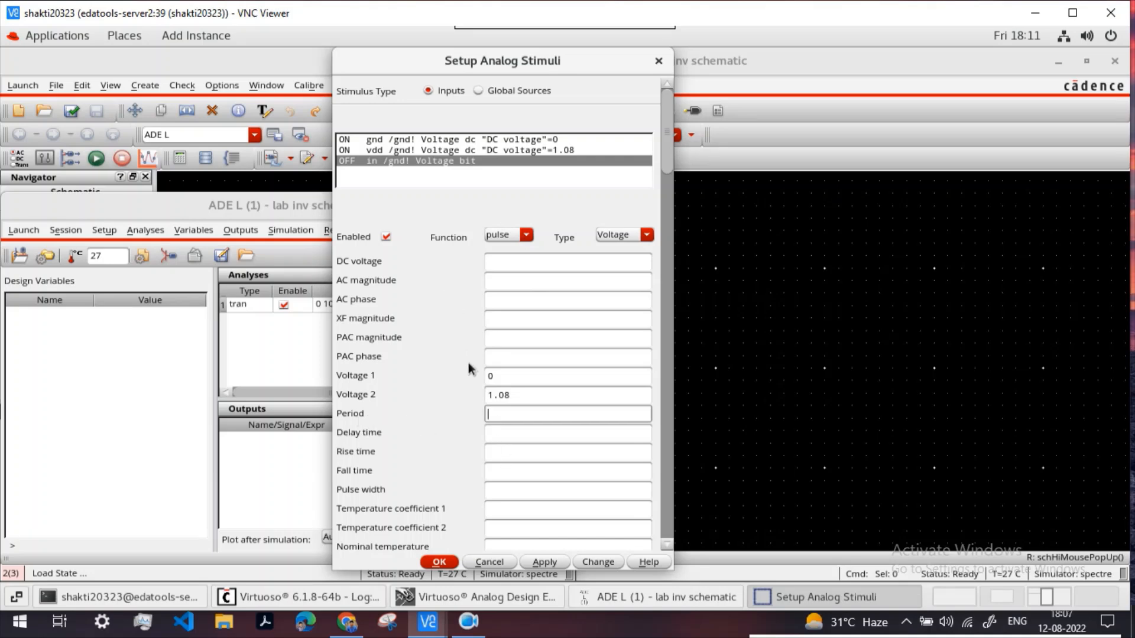
text(10n)
scroll(470, 466, down, 2)
click(500, 445)
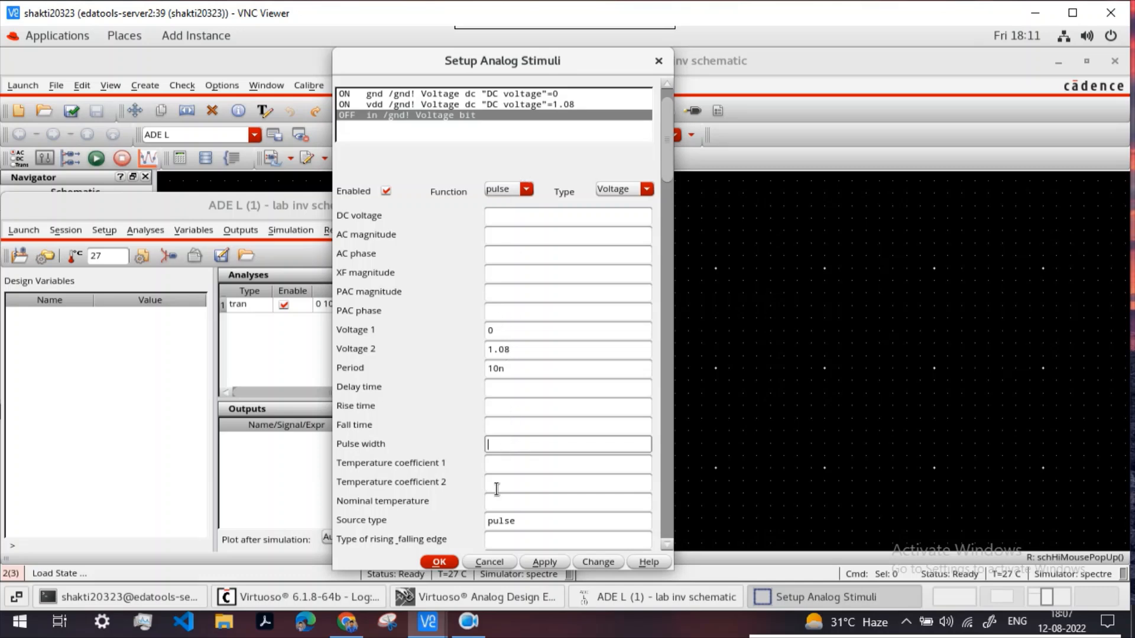
click(554, 561)
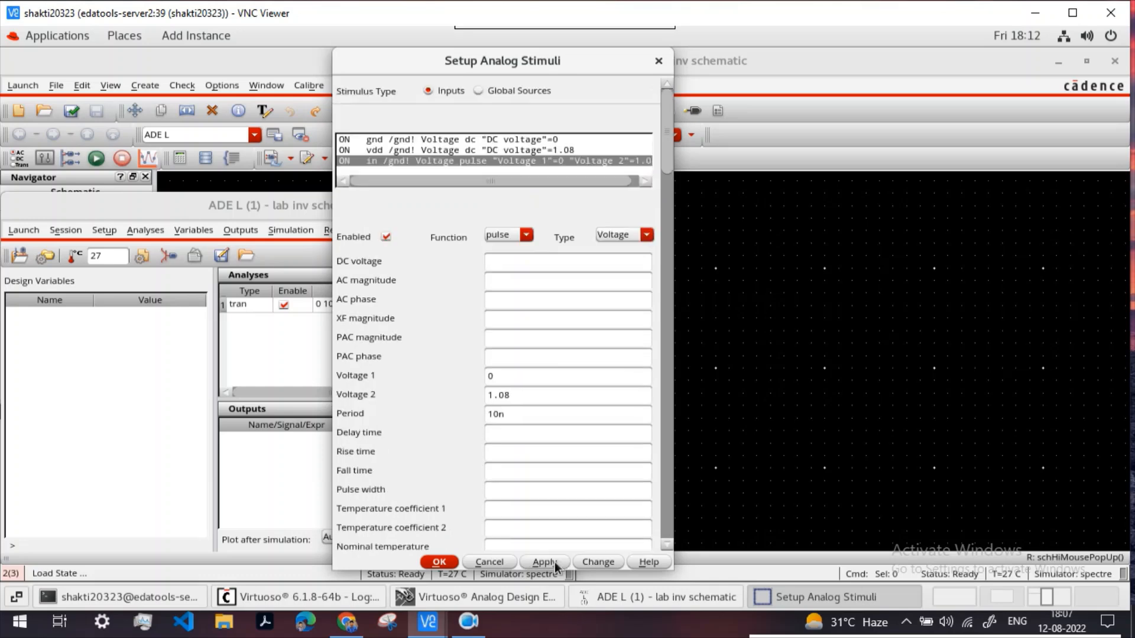
click(440, 562)
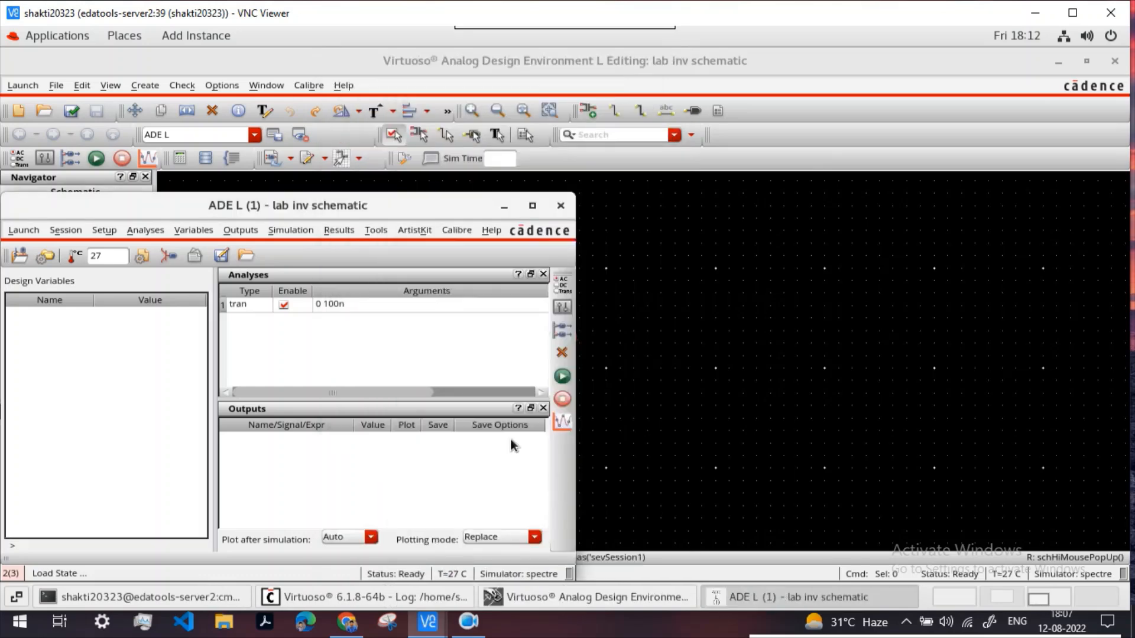
Step: Add TT.scs from the cmos65/corners folder as a global model file in the model library setup and accept it
click(110, 261)
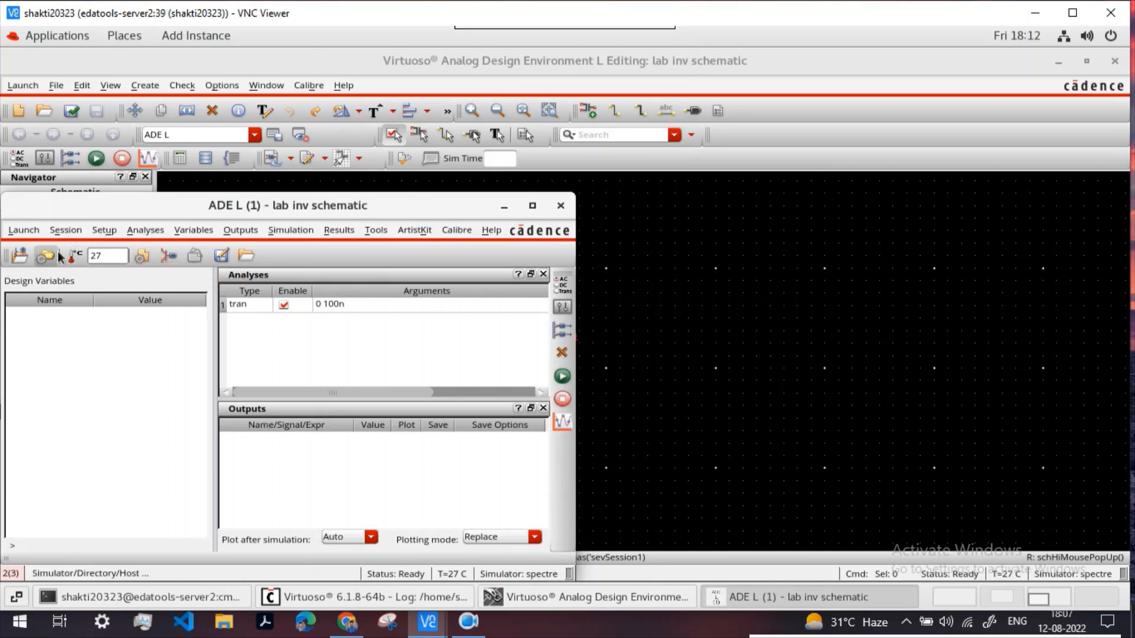
click(142, 257)
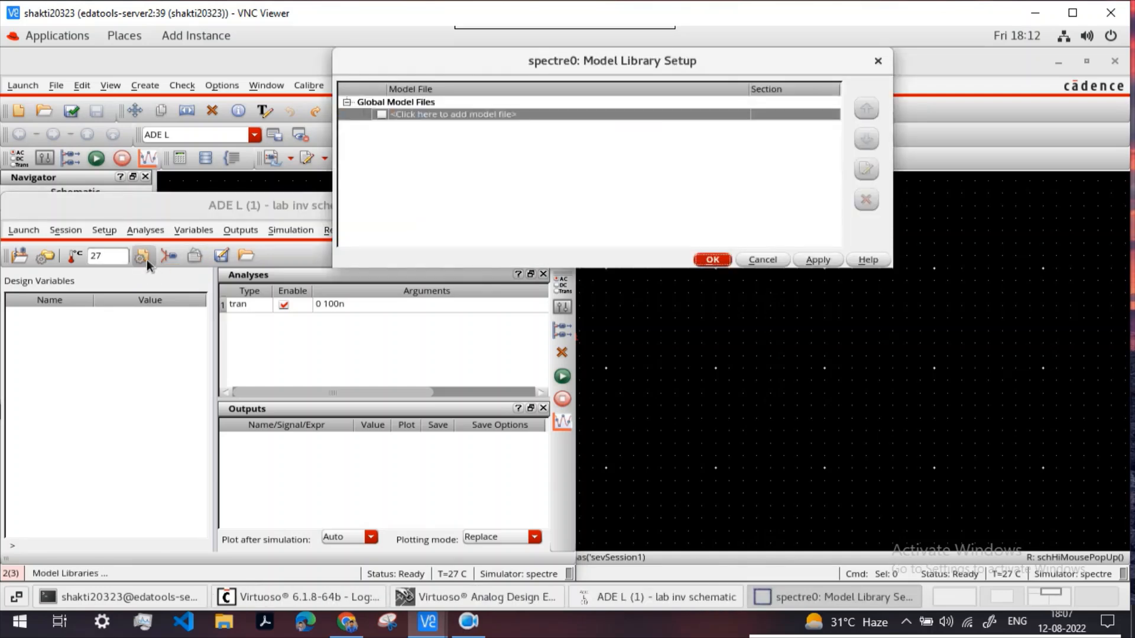
click(734, 116)
click(733, 116)
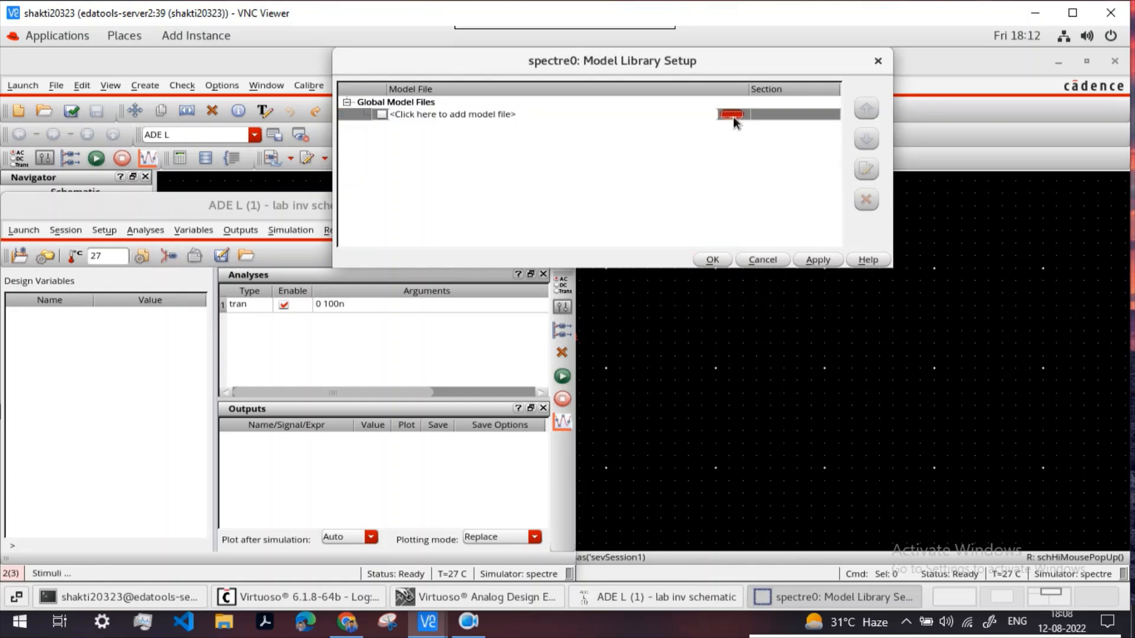
scroll(481, 221, down, 4)
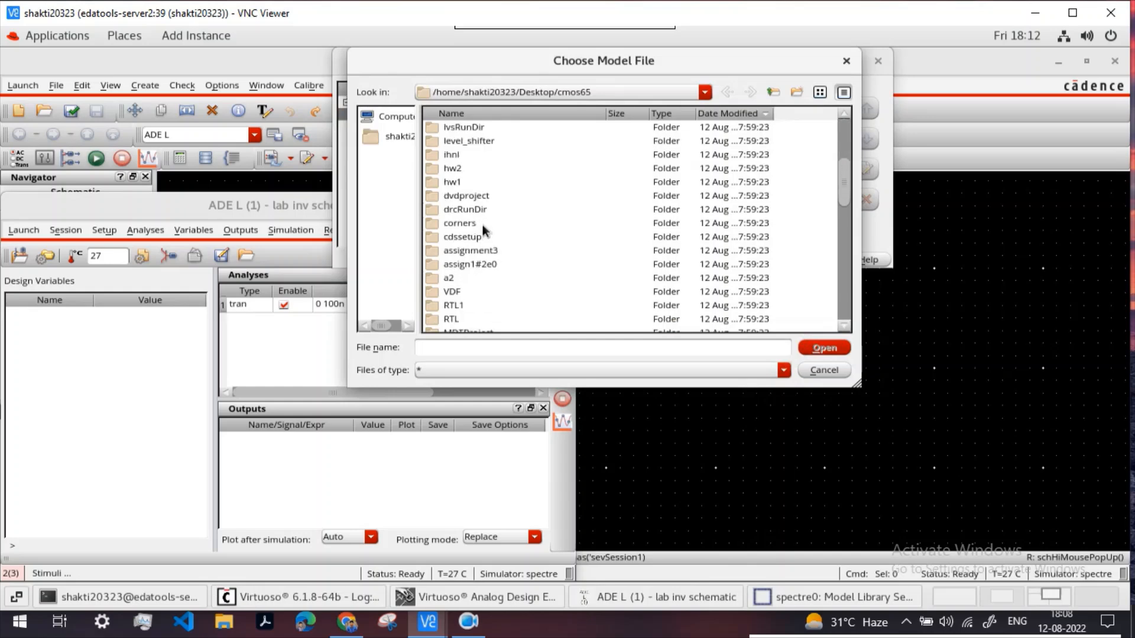
double_click(468, 225)
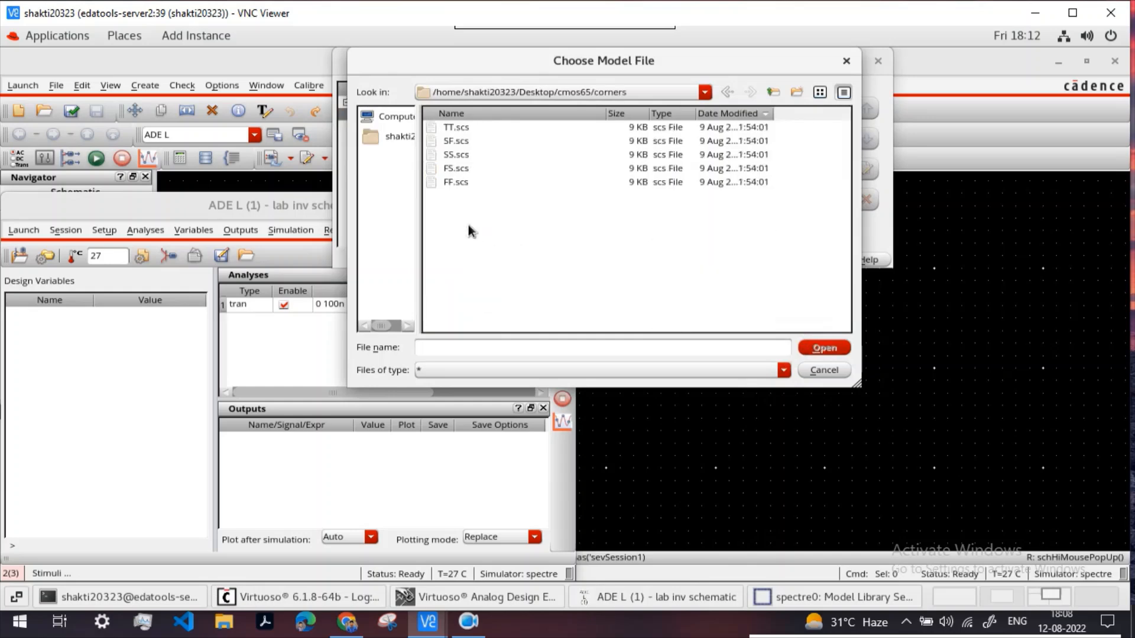
click(465, 129)
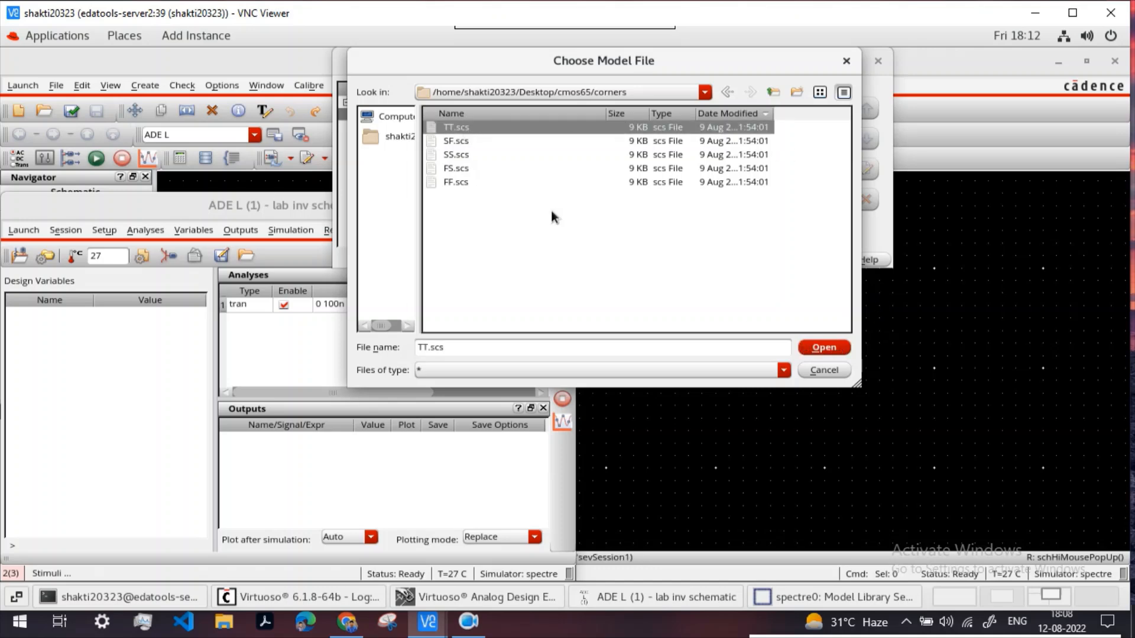
click(822, 348)
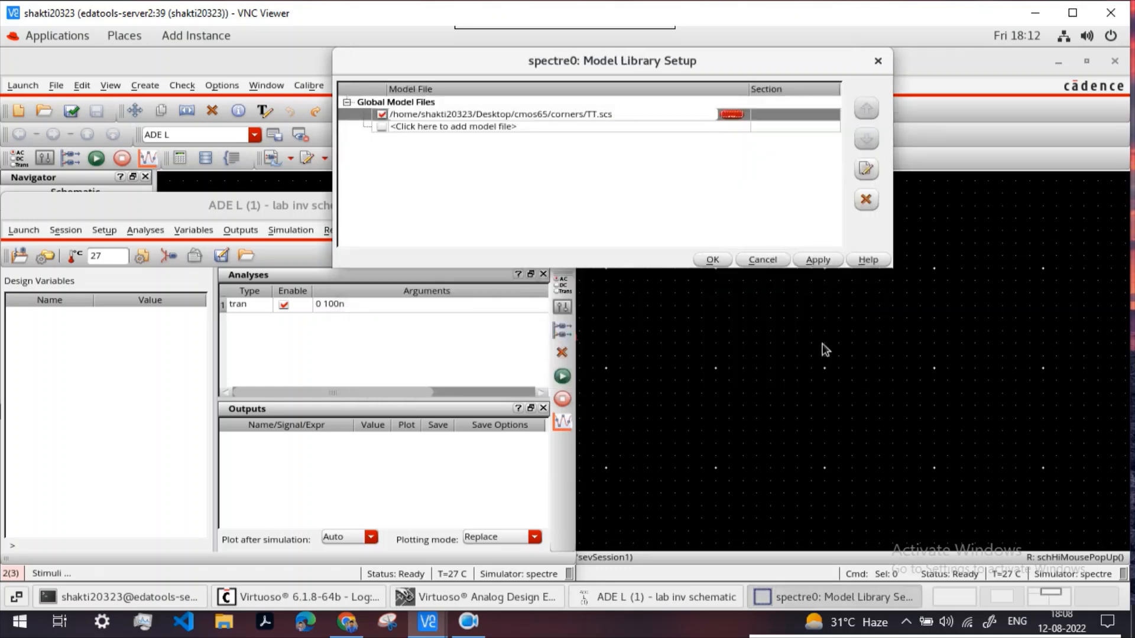
click(818, 265)
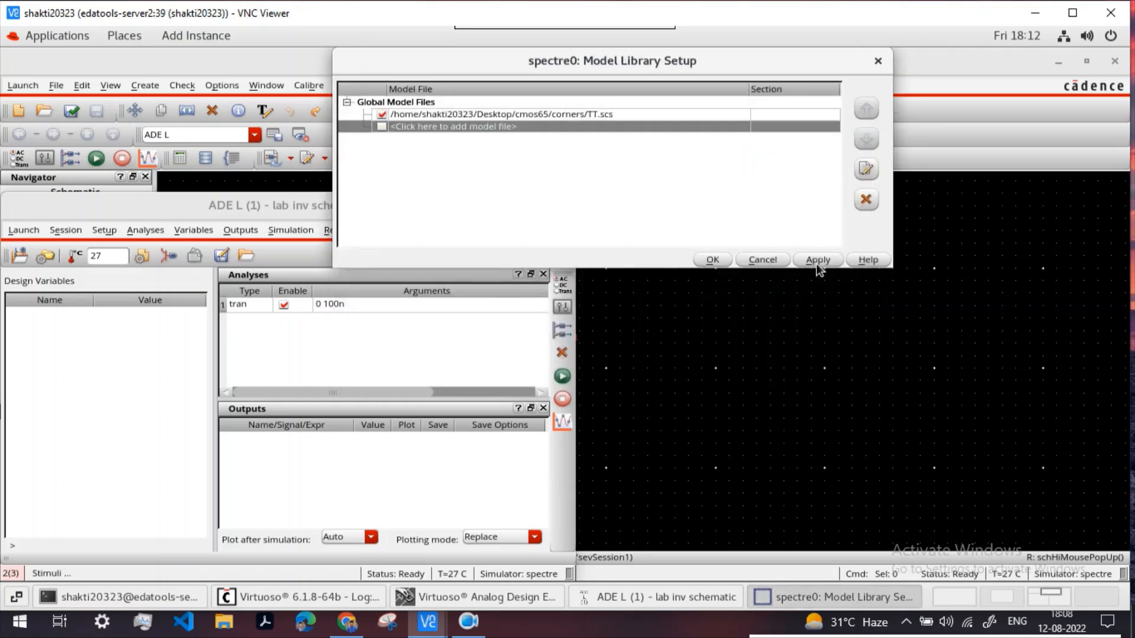
click(712, 260)
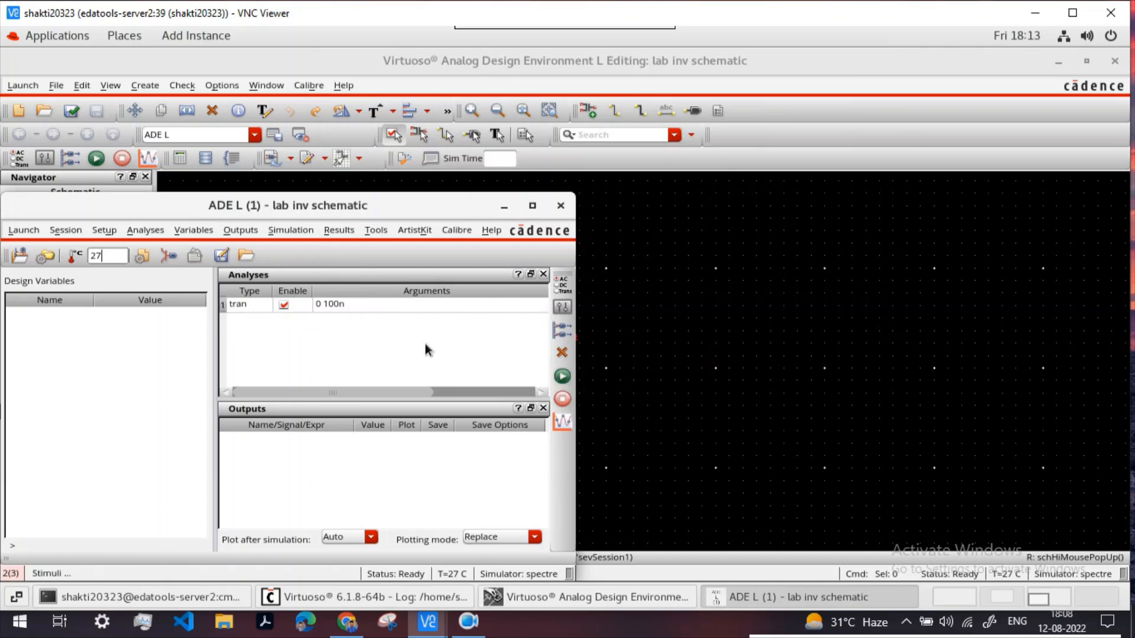
Step: Select the in and out nets on the schematic as outputs to be plotted, and return to the ADE L window
click(232, 229)
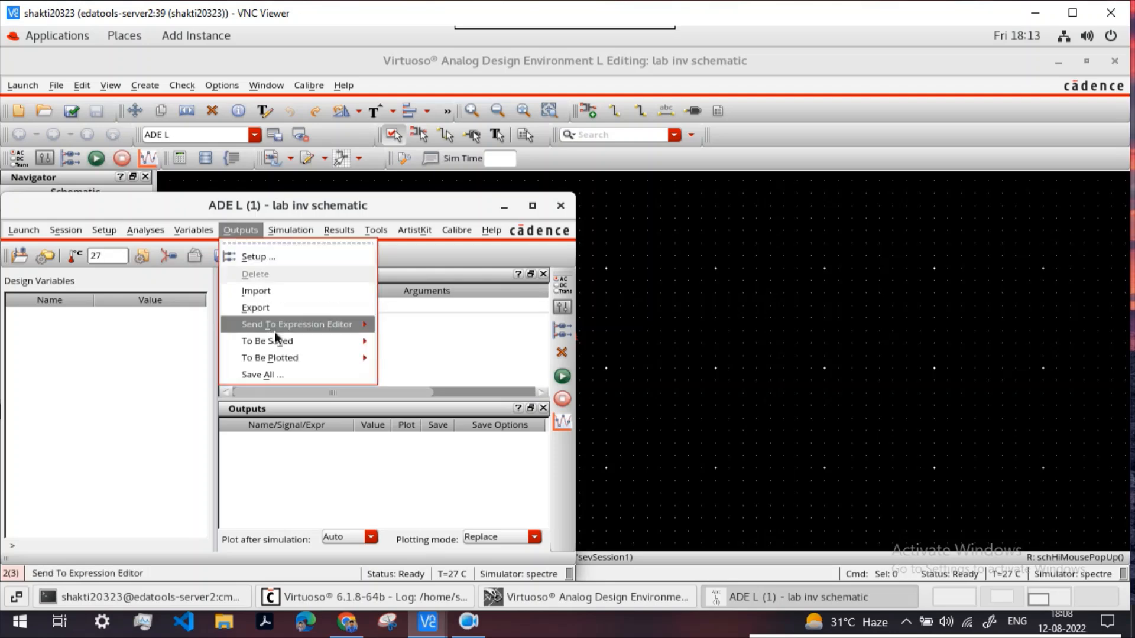
mouse_move(370, 360)
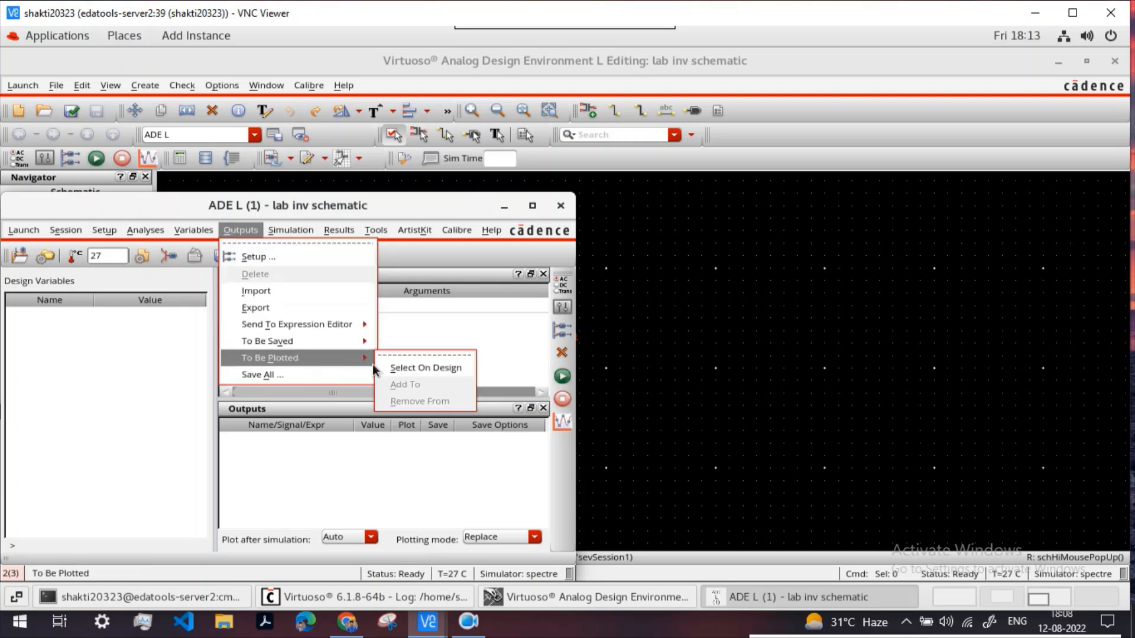
click(408, 367)
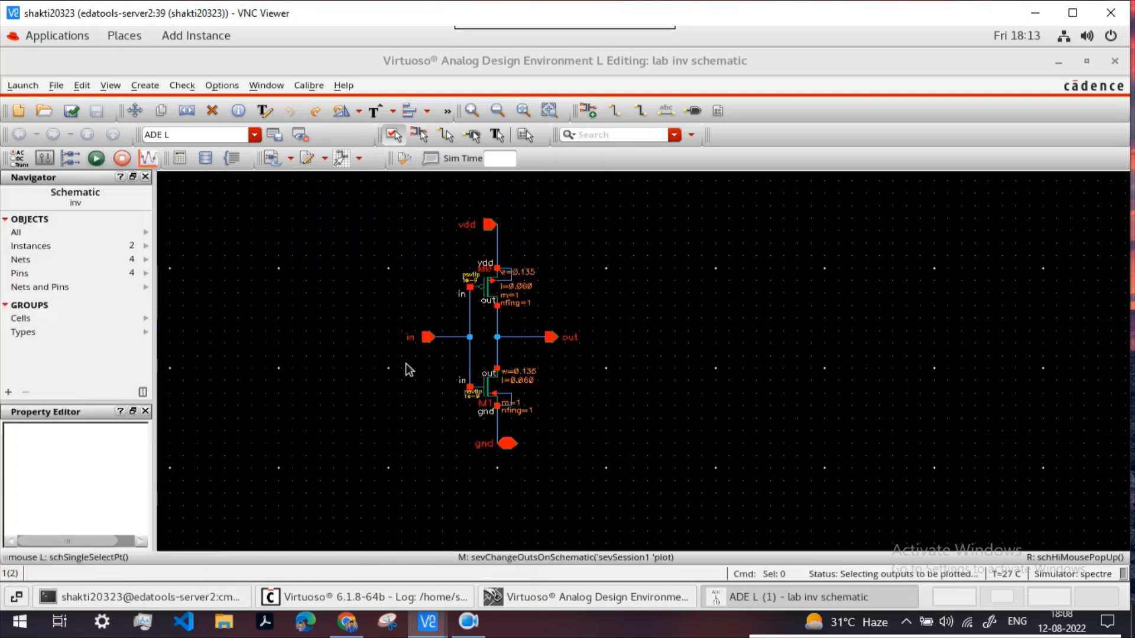
click(451, 338)
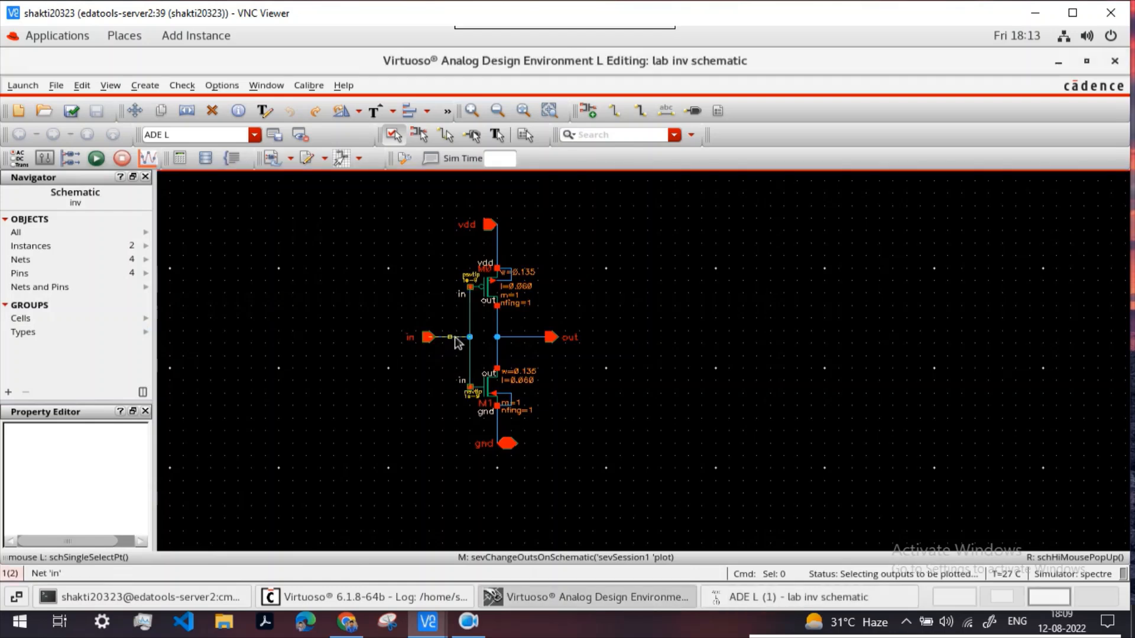
click(526, 339)
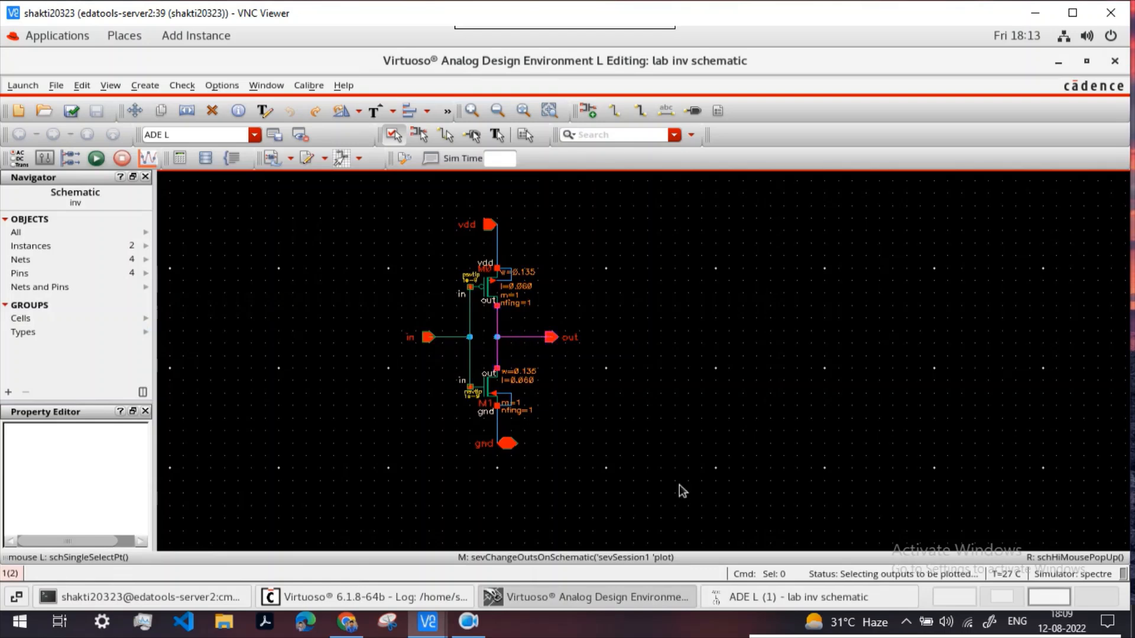
click(821, 596)
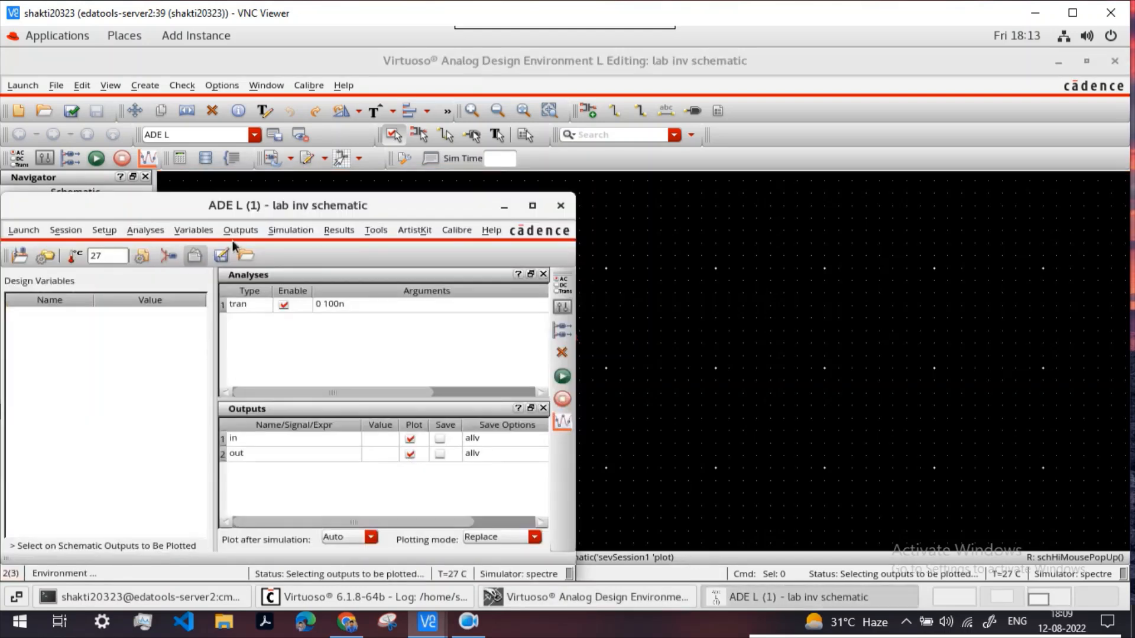
Step: Netlist and run the transient simulation, review the Spectre output log through to its end, and minimize the log
click(563, 379)
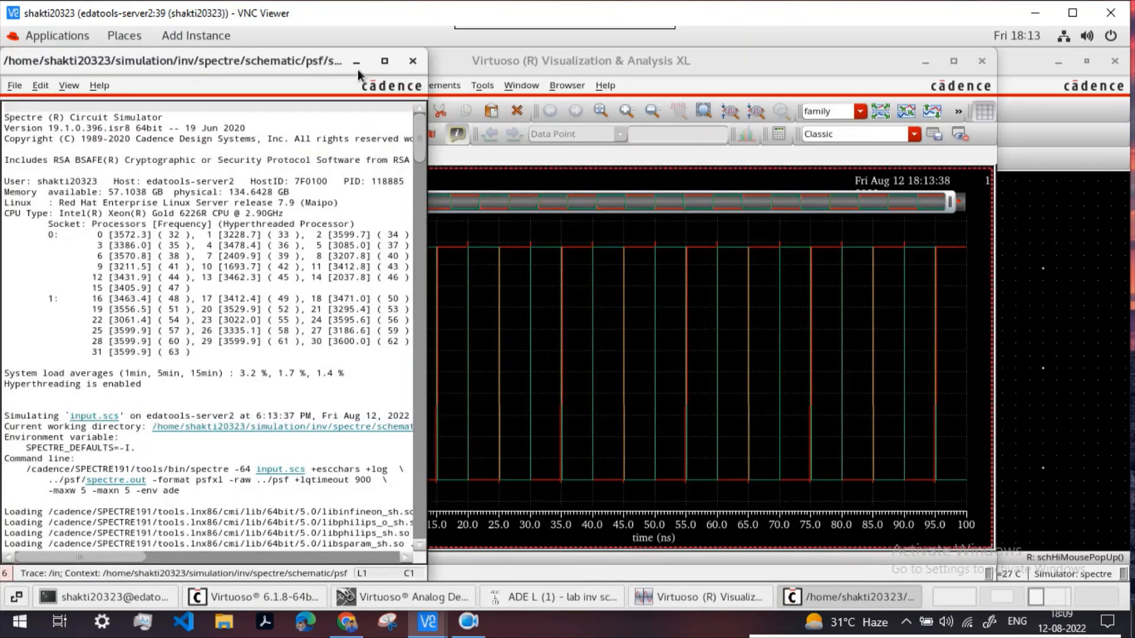
scroll(201, 414, down, 10)
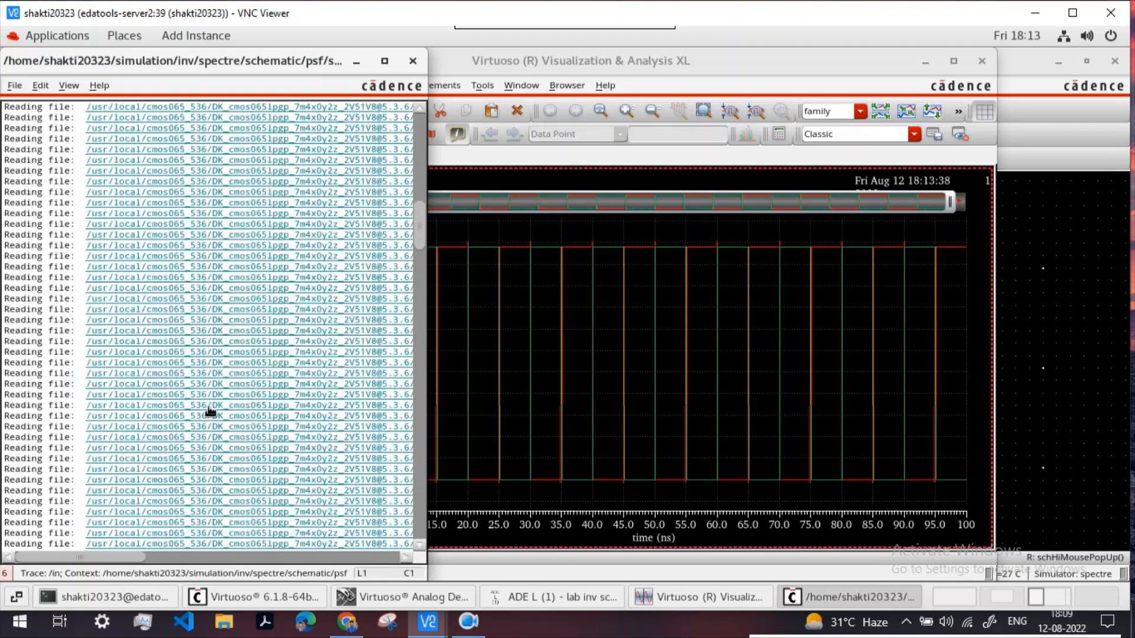
scroll(210, 411, down, 15)
scroll(229, 475, down, 4)
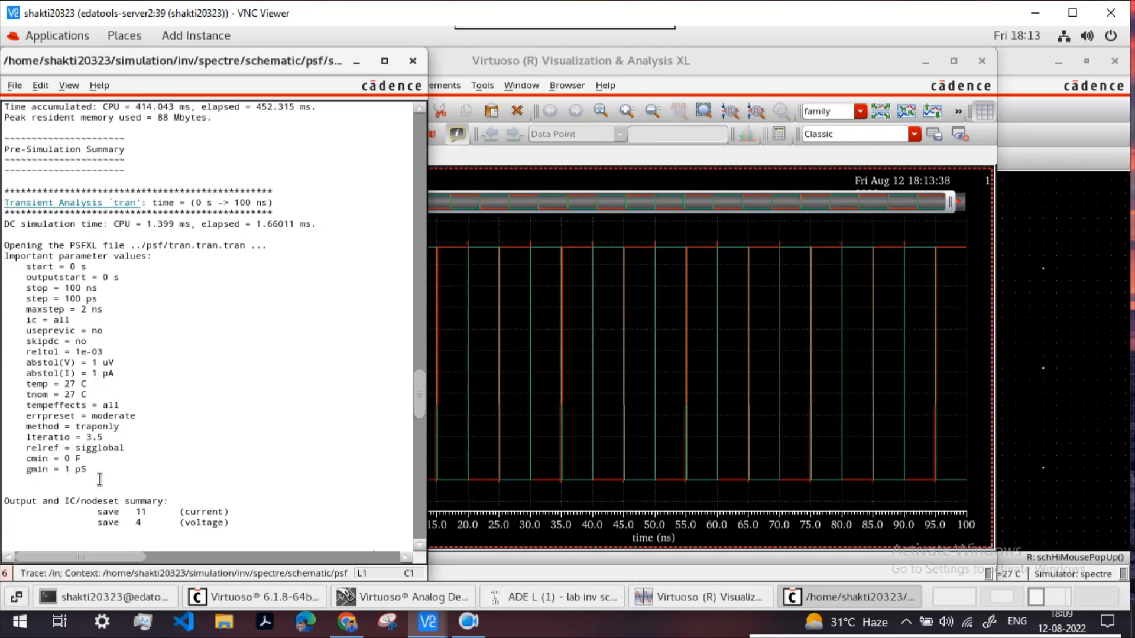
scroll(87, 381, down, 20)
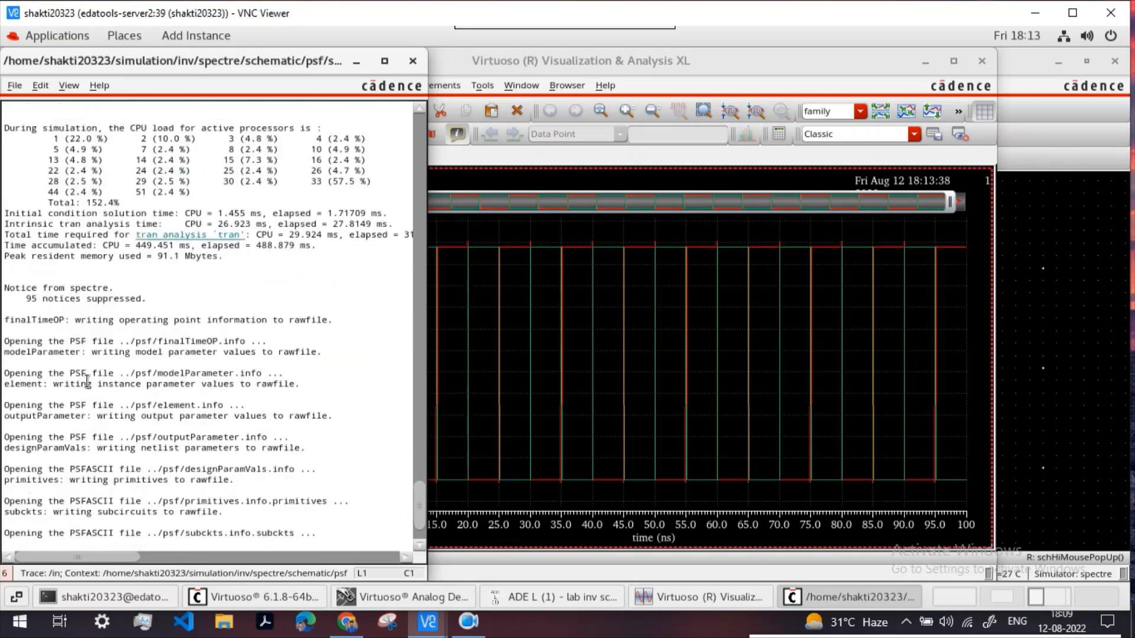
scroll(87, 381, down, 3)
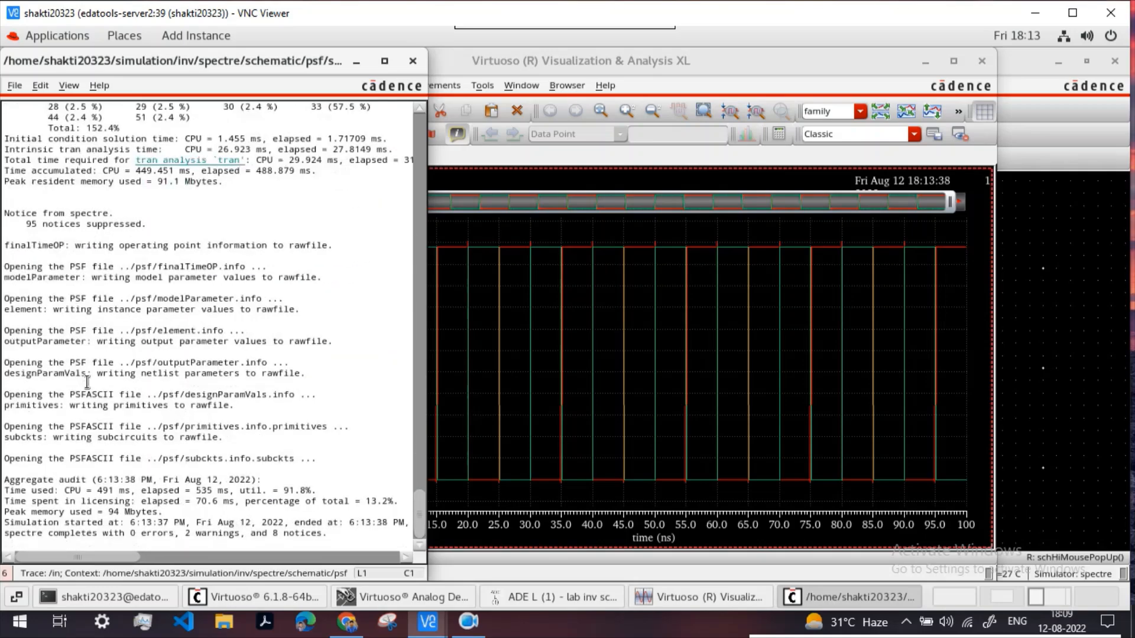
click(357, 62)
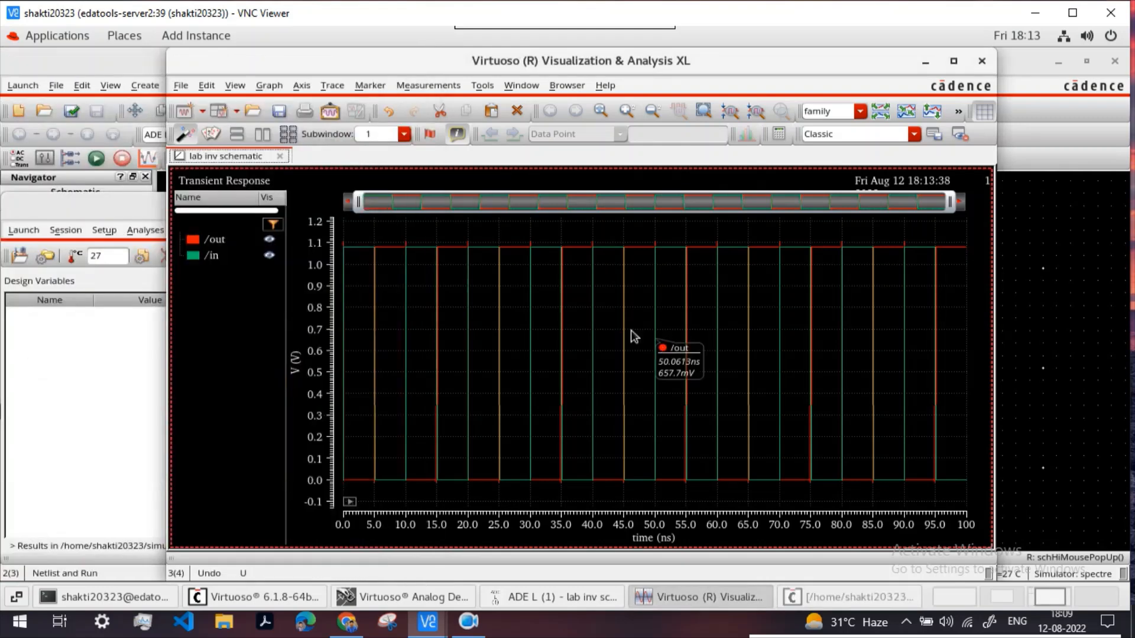
Step: Split the out and in waveforms into separate strips and examine their switching over narrower time ranges, including the edge near 10 ns
click(880, 110)
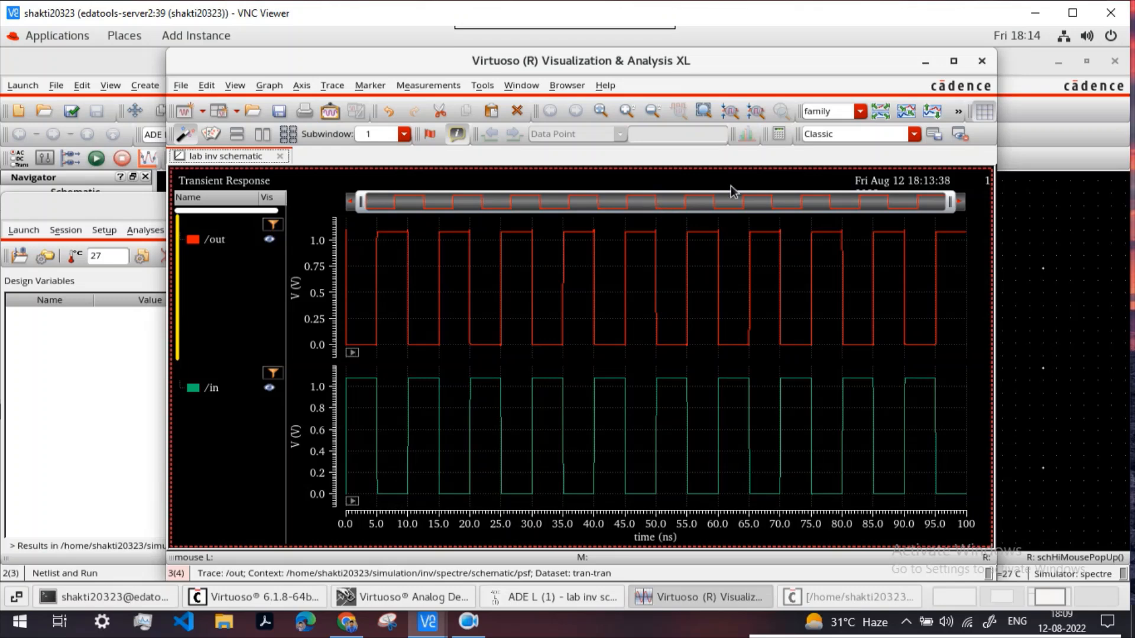
drag(953, 205, 461, 213)
drag(368, 206, 449, 208)
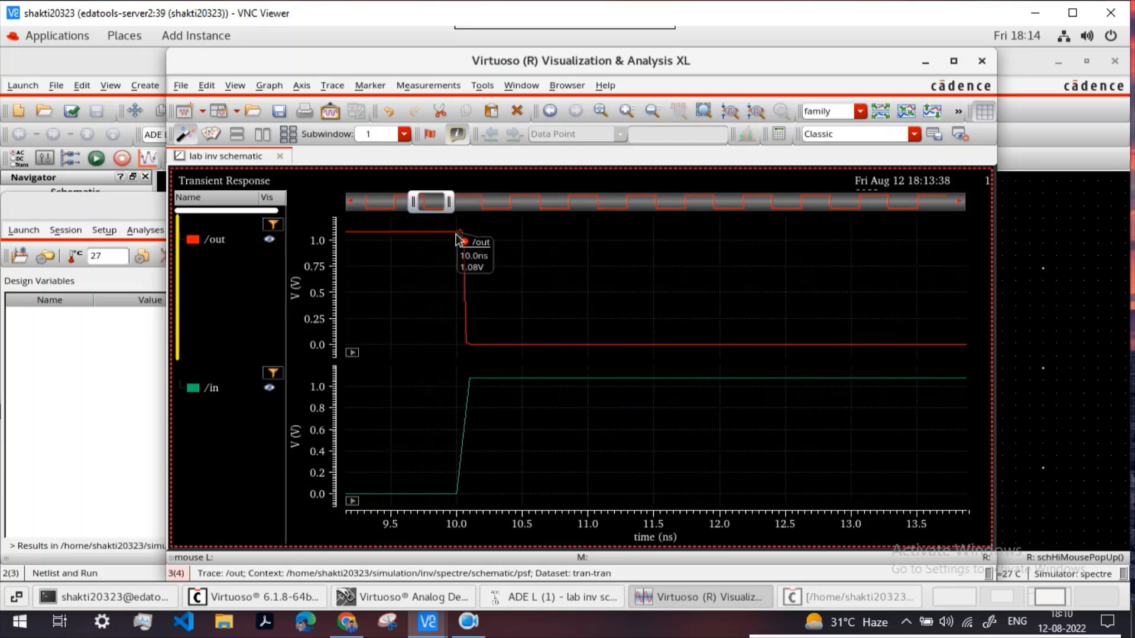
mouse_move(463, 238)
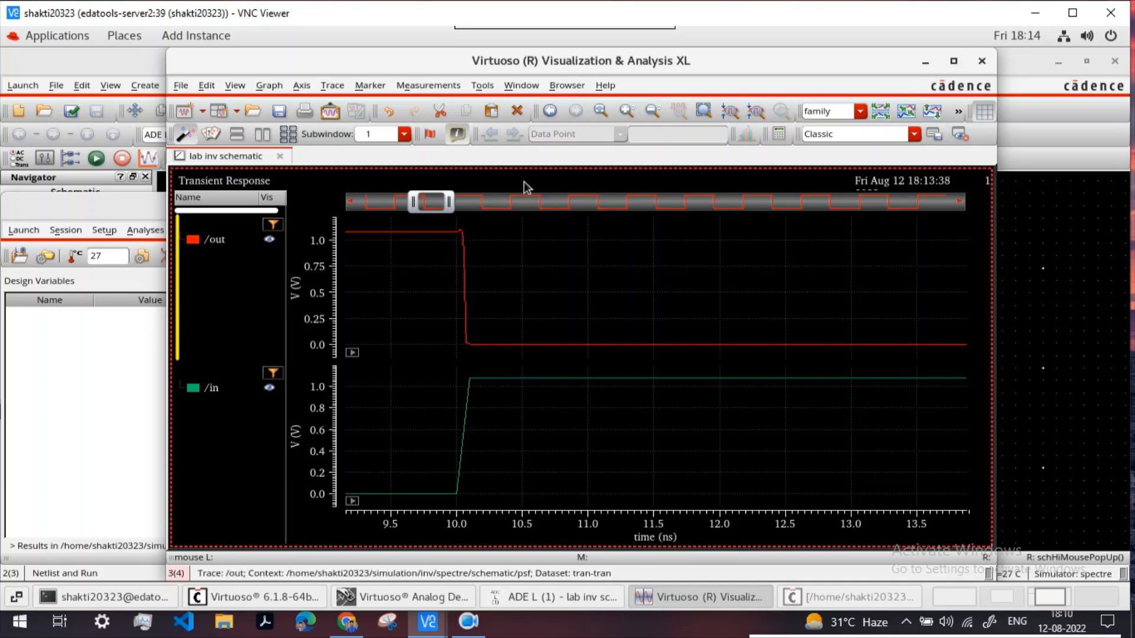
drag(449, 201, 650, 206)
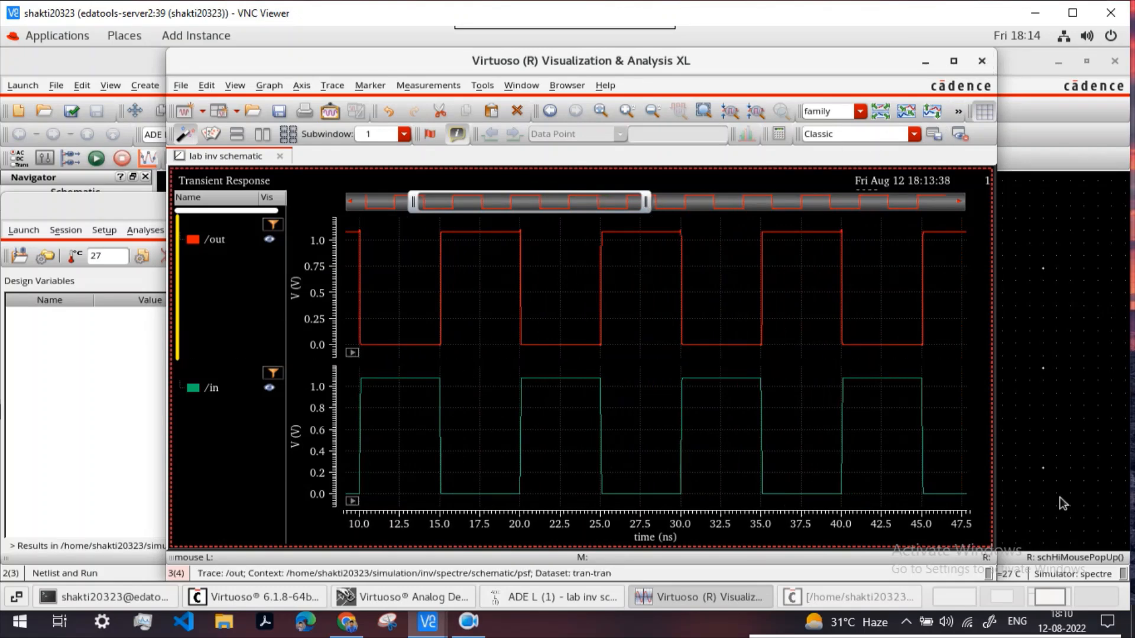
mouse_move(791, 623)
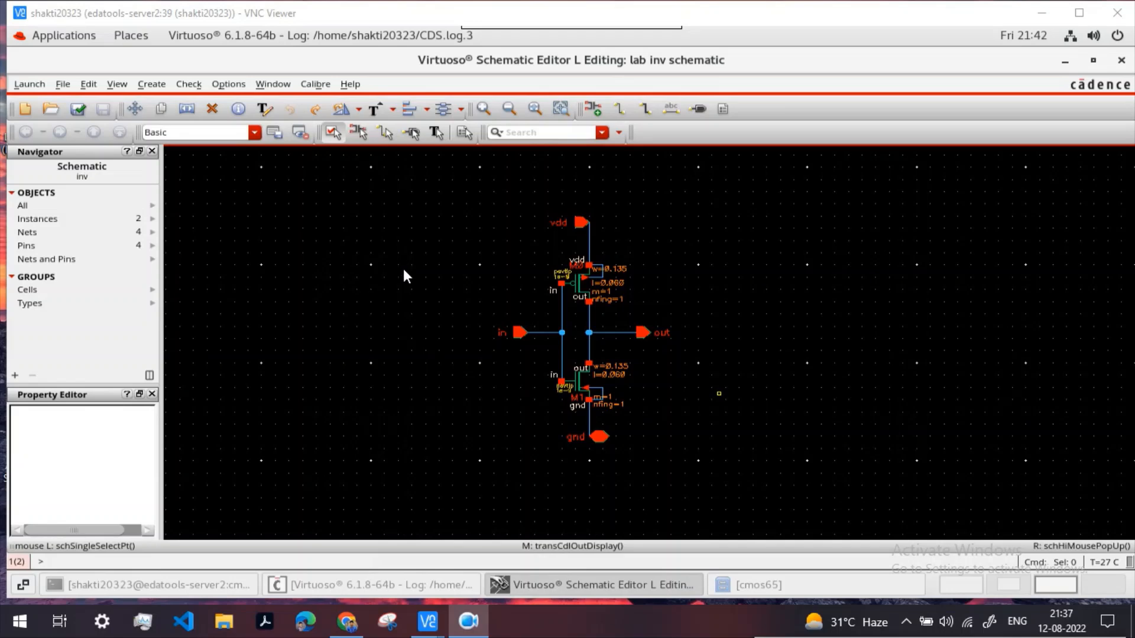
Step: Start a CDL export from the Virtuoso log window and choose the schematic view of cell inv in library lab as the design
click(400, 585)
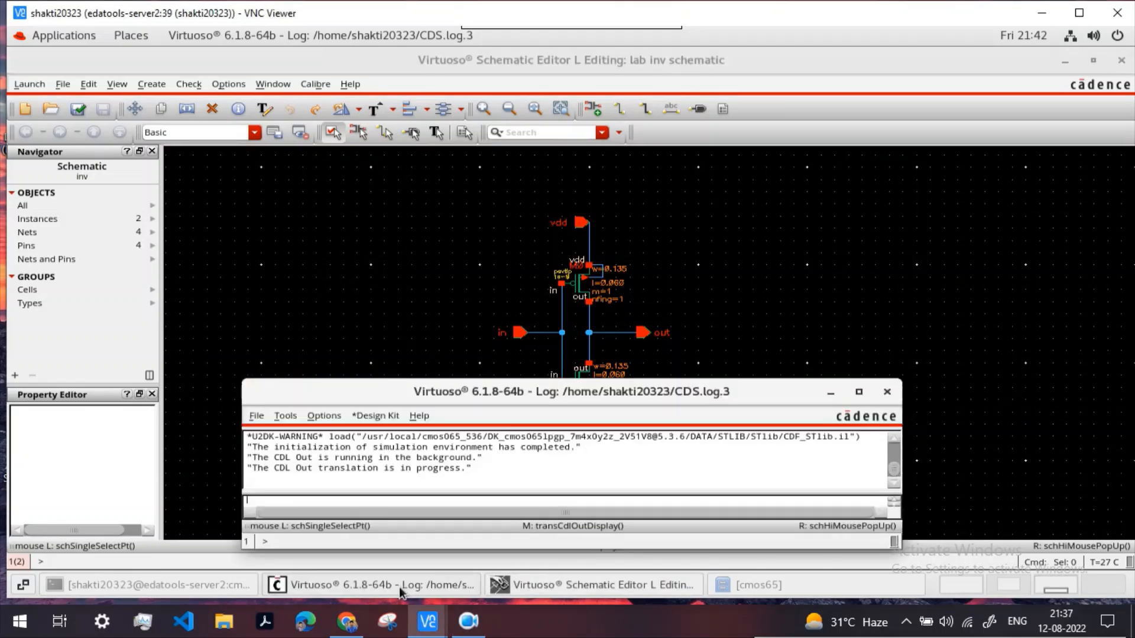
click(259, 417)
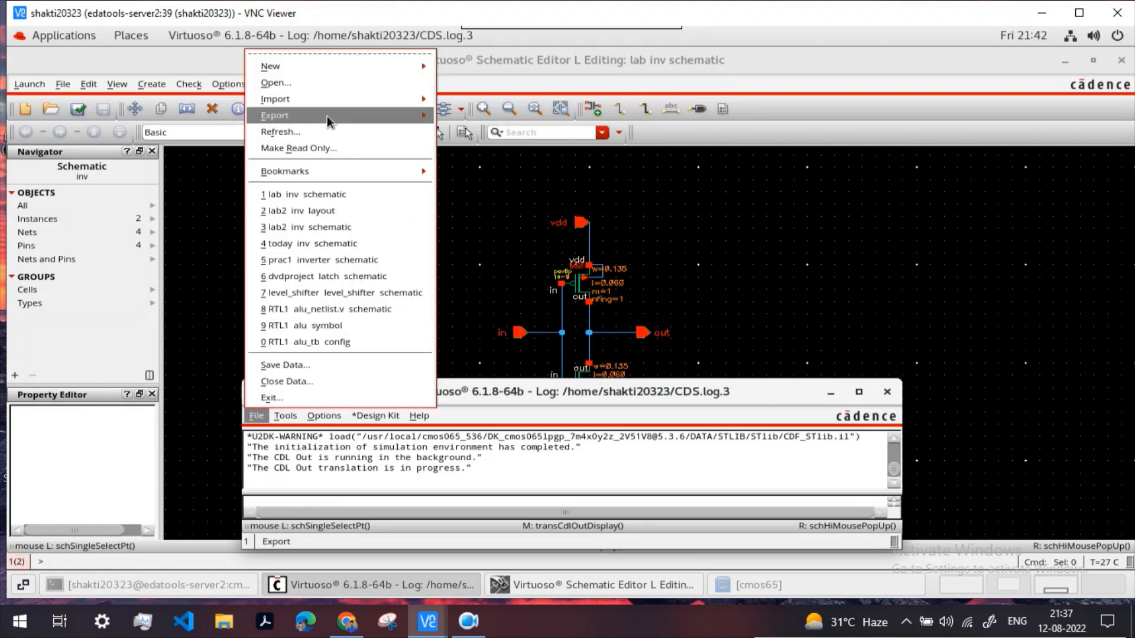
mouse_move(395, 117)
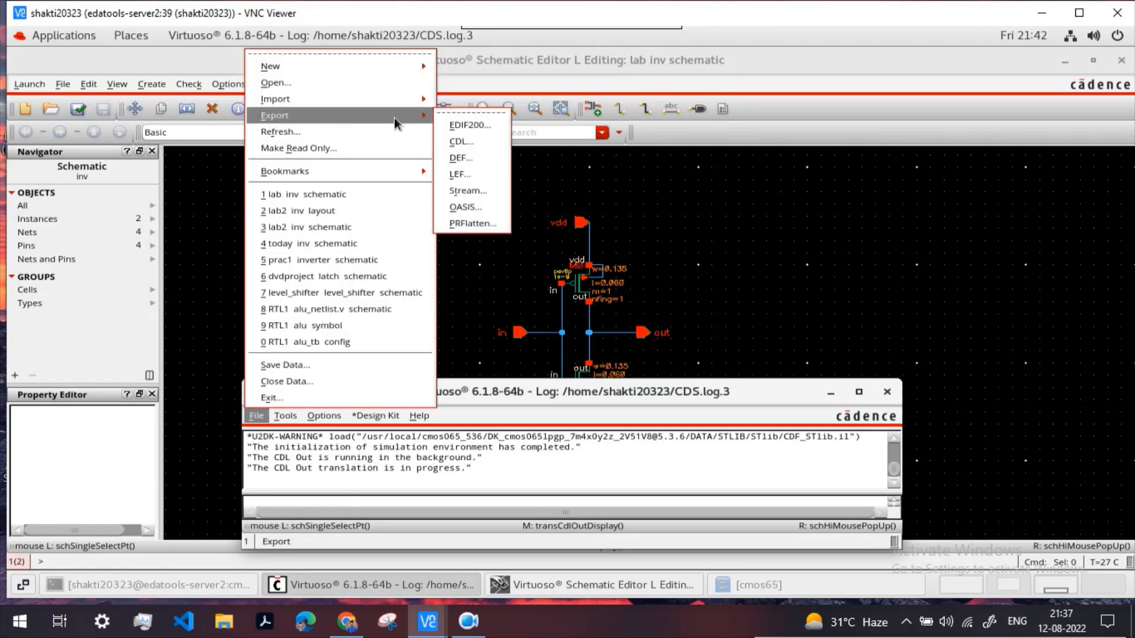
click(471, 141)
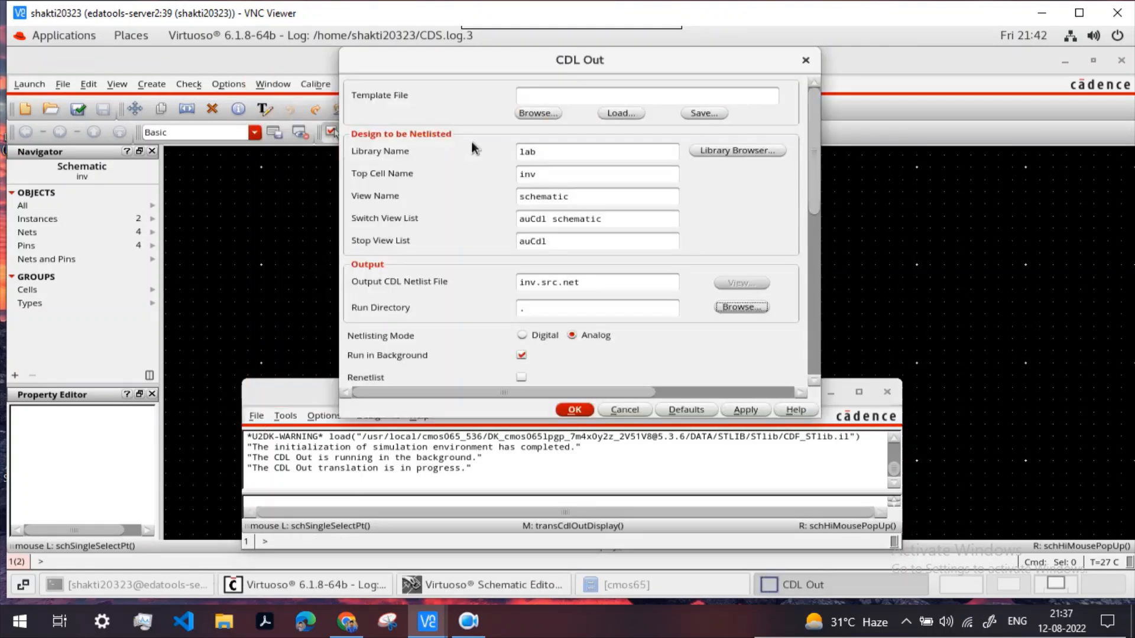
click(728, 151)
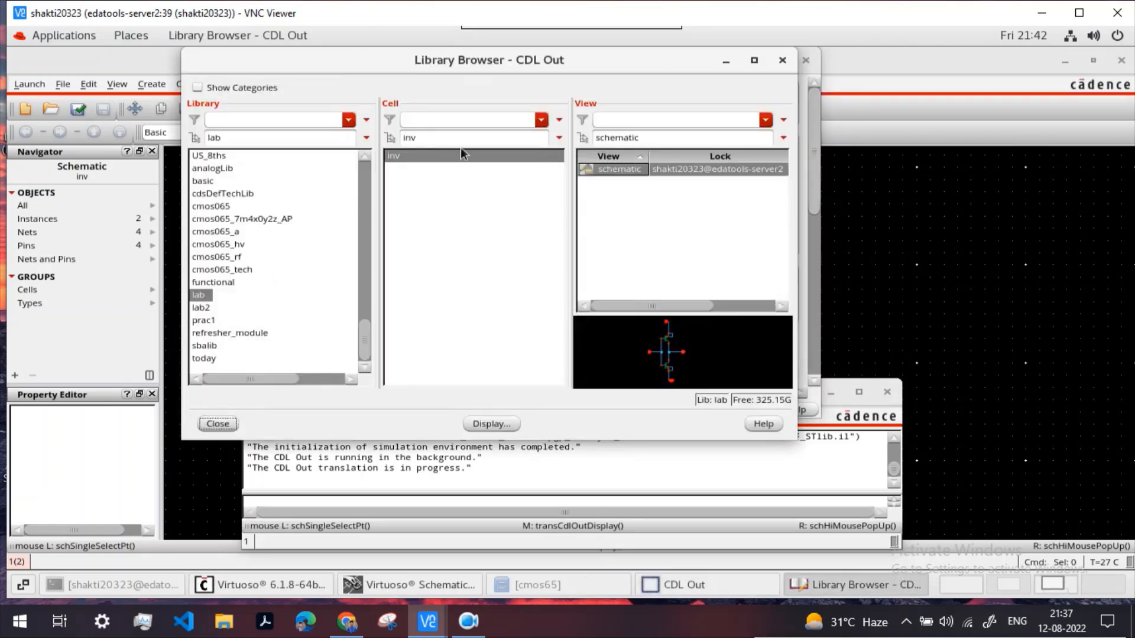
click(639, 170)
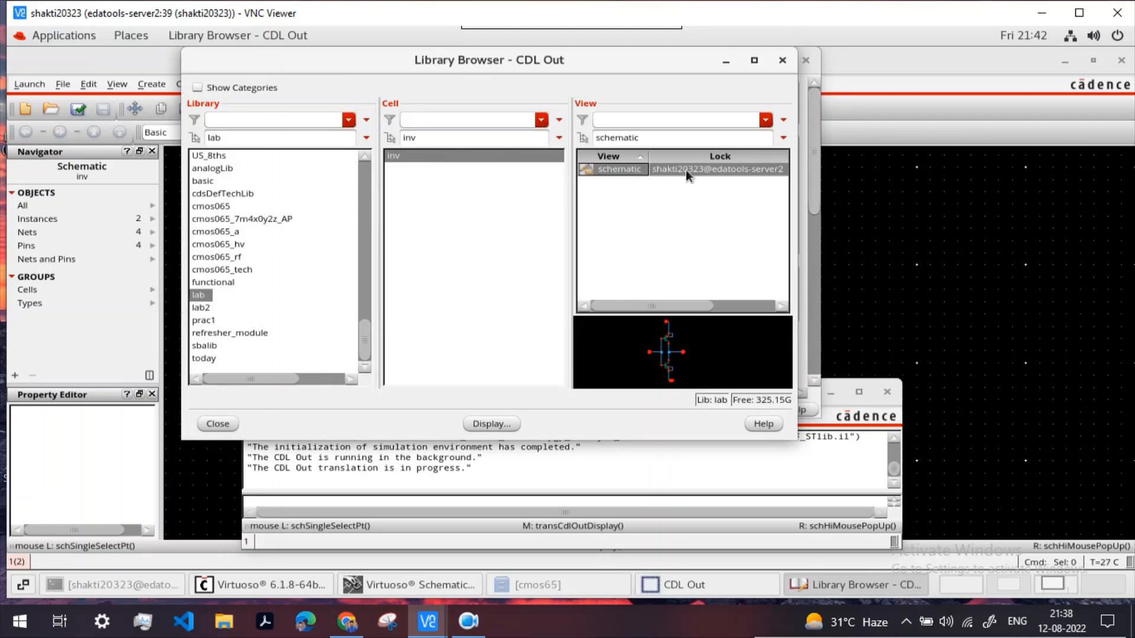
click(229, 424)
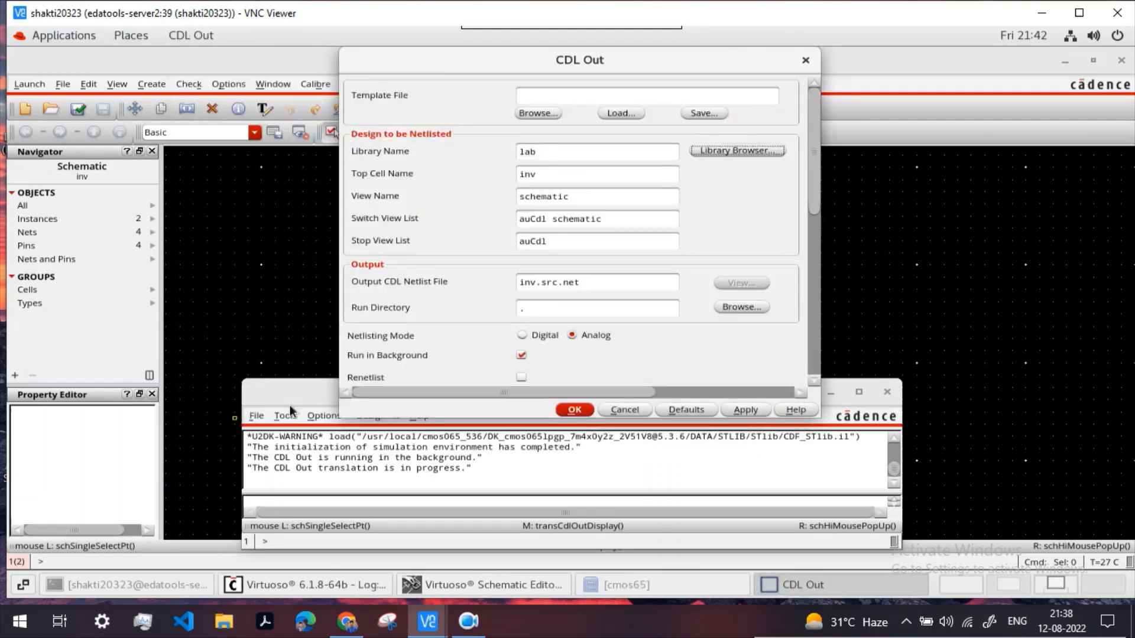
Step: Run the CDL export of the inverter schematic to inv.src.net, disregarding the other analysis running in the same directory
click(603, 291)
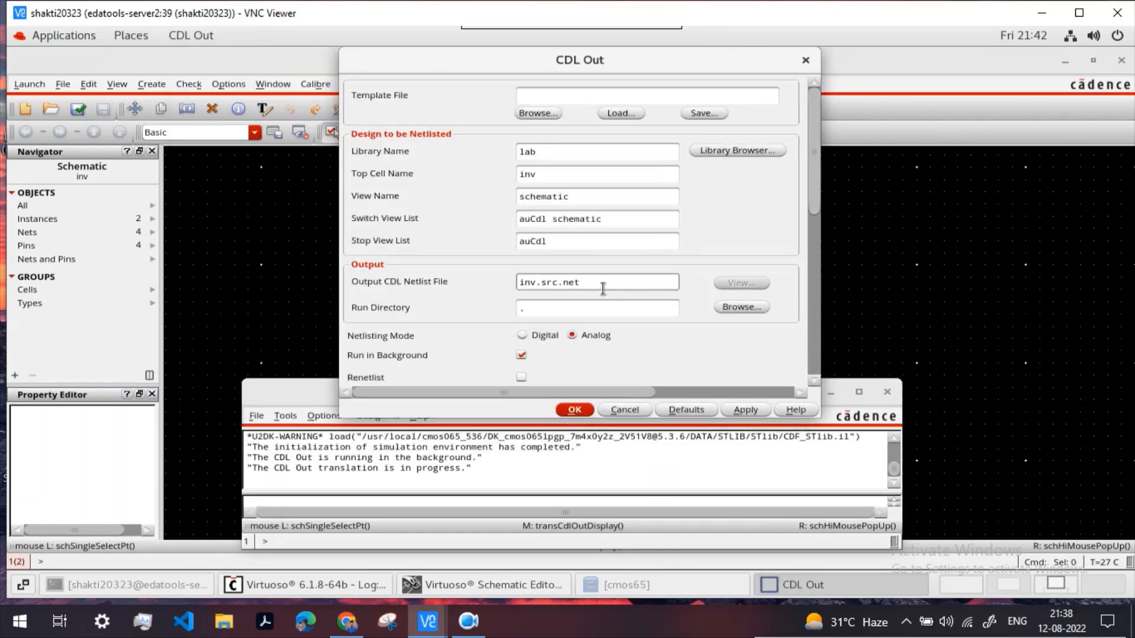
drag(603, 288, 514, 293)
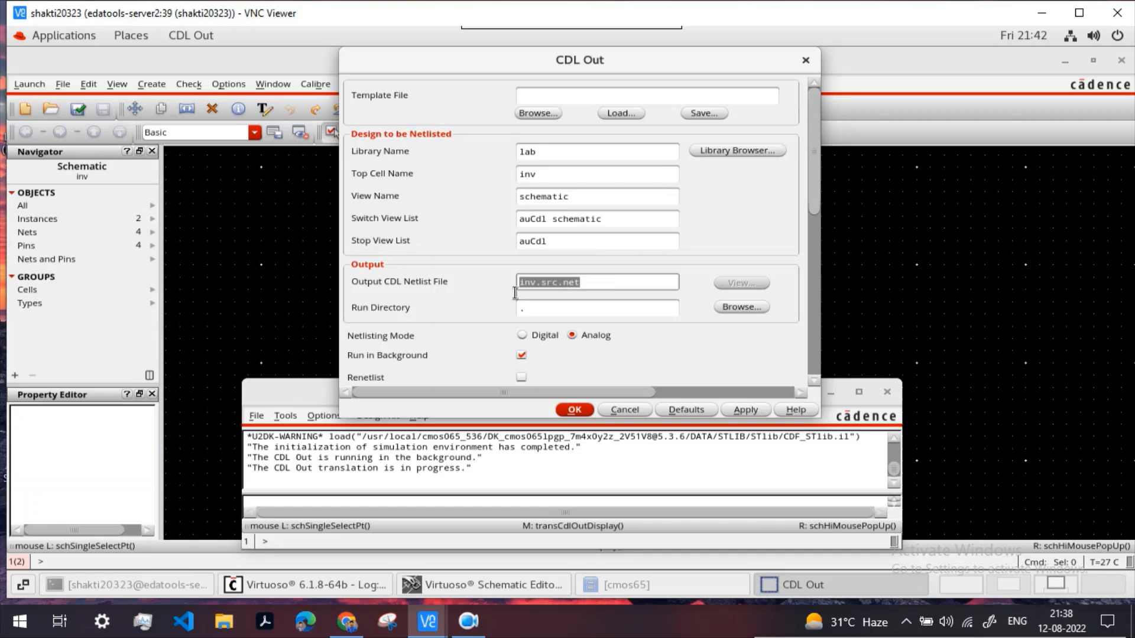
click(592, 287)
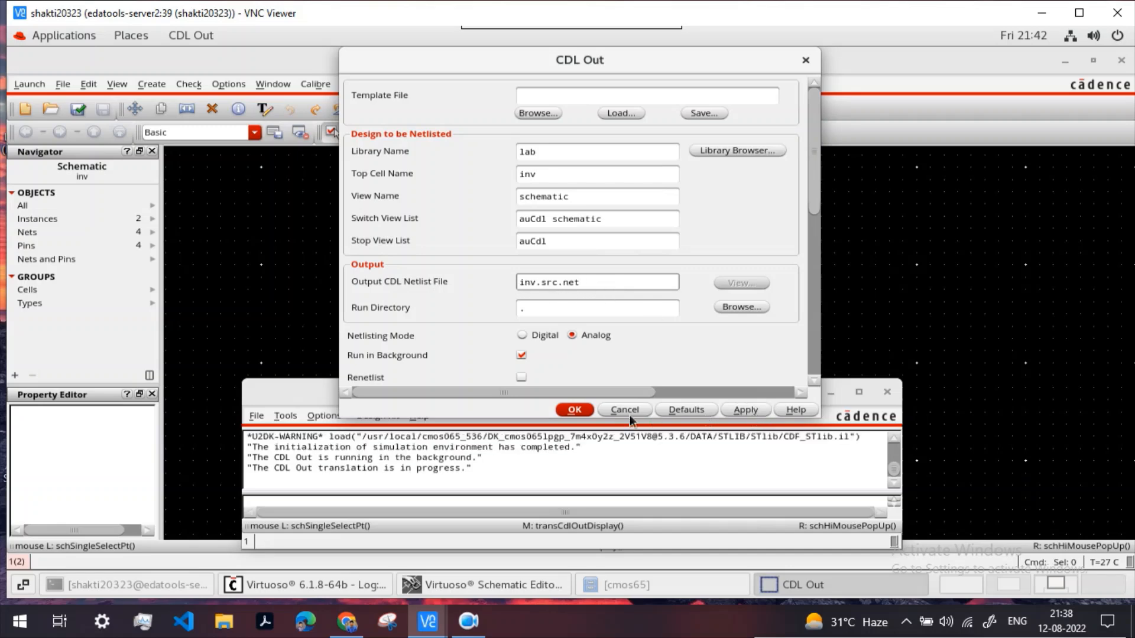
click(572, 415)
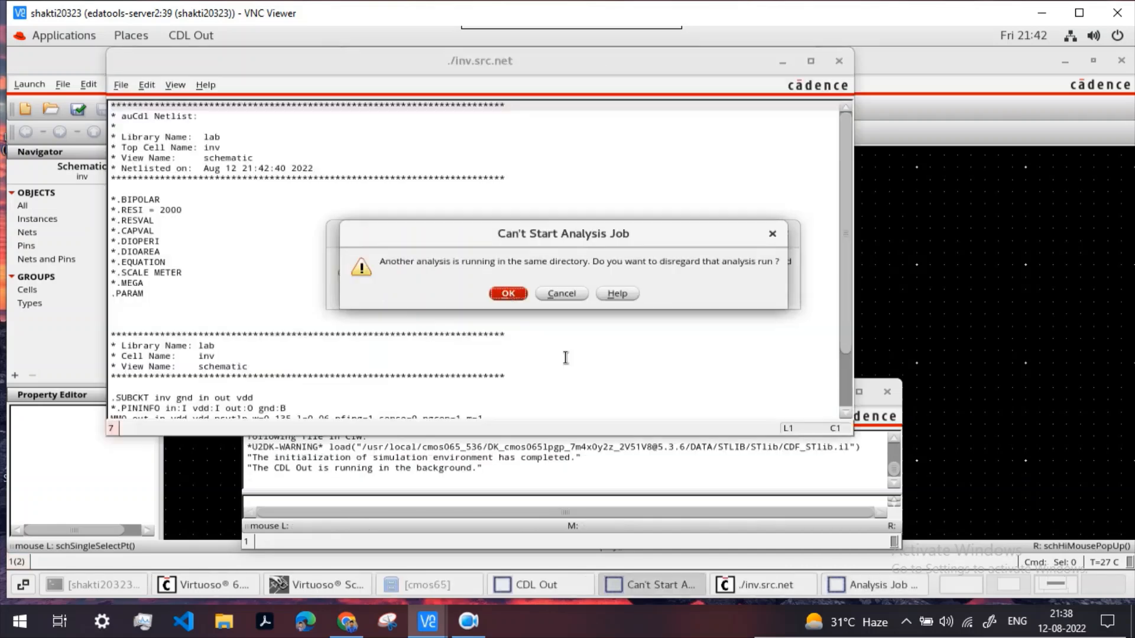
click(509, 295)
click(508, 294)
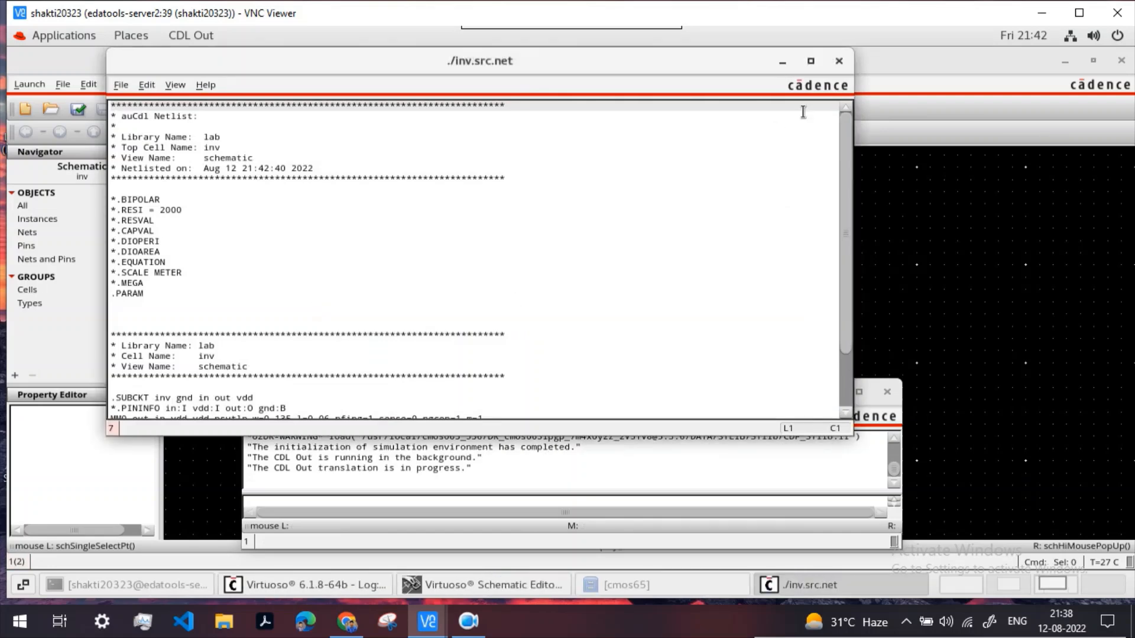
click(508, 294)
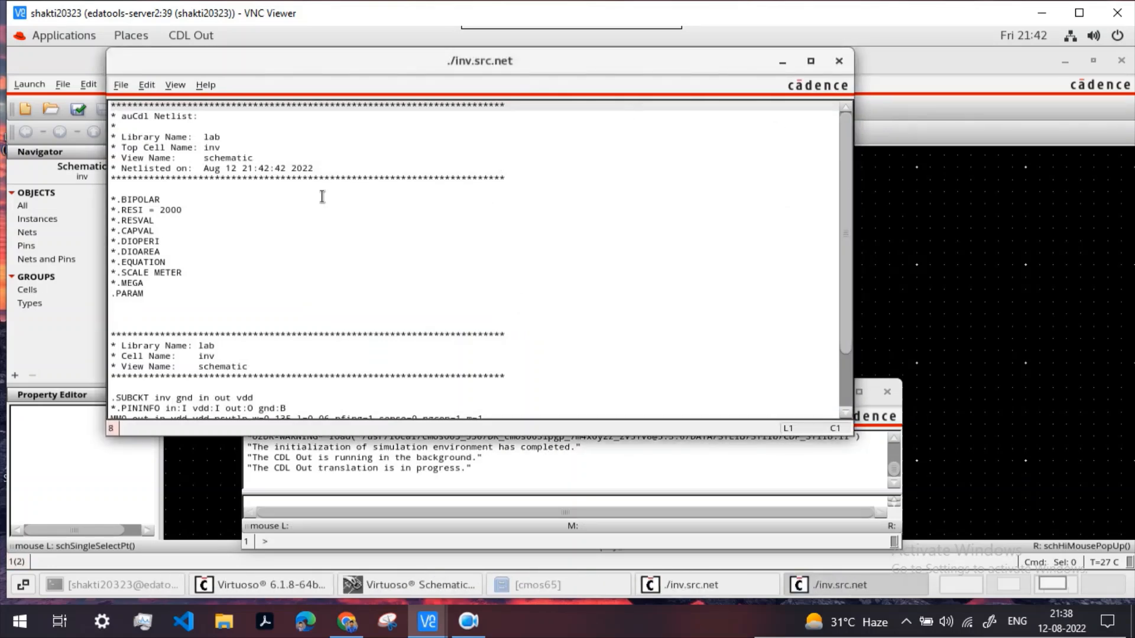
Step: Review the exported inv.src.net netlist, close both netlist viewers, and minimize the Virtuoso log window
scroll(380, 253, down, 2)
scroll(284, 290, up, 2)
click(839, 62)
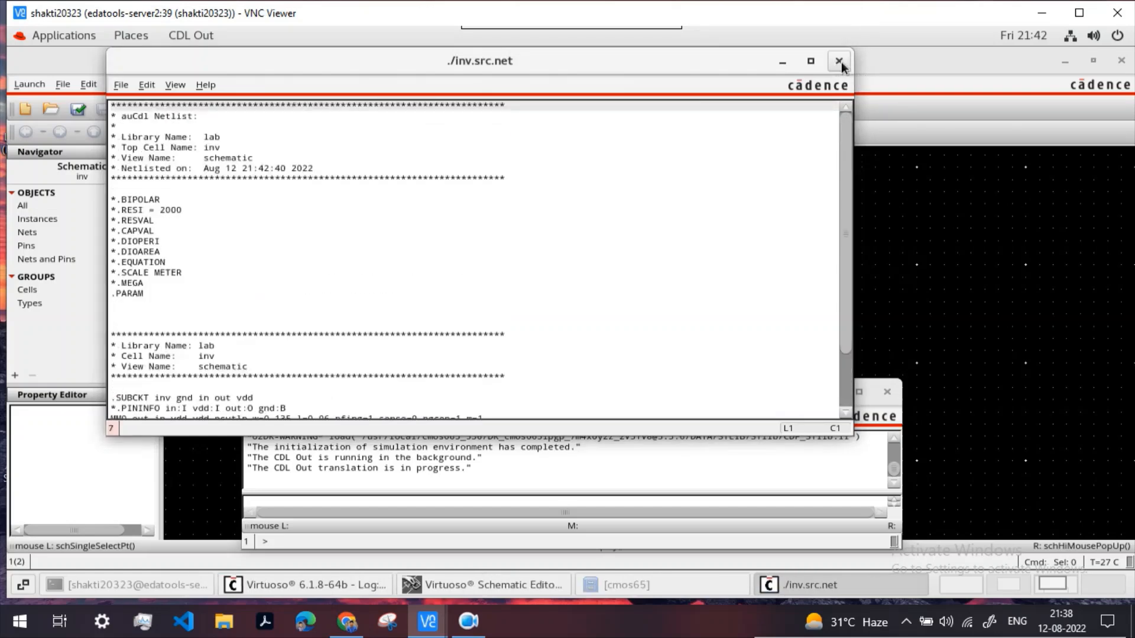
click(839, 61)
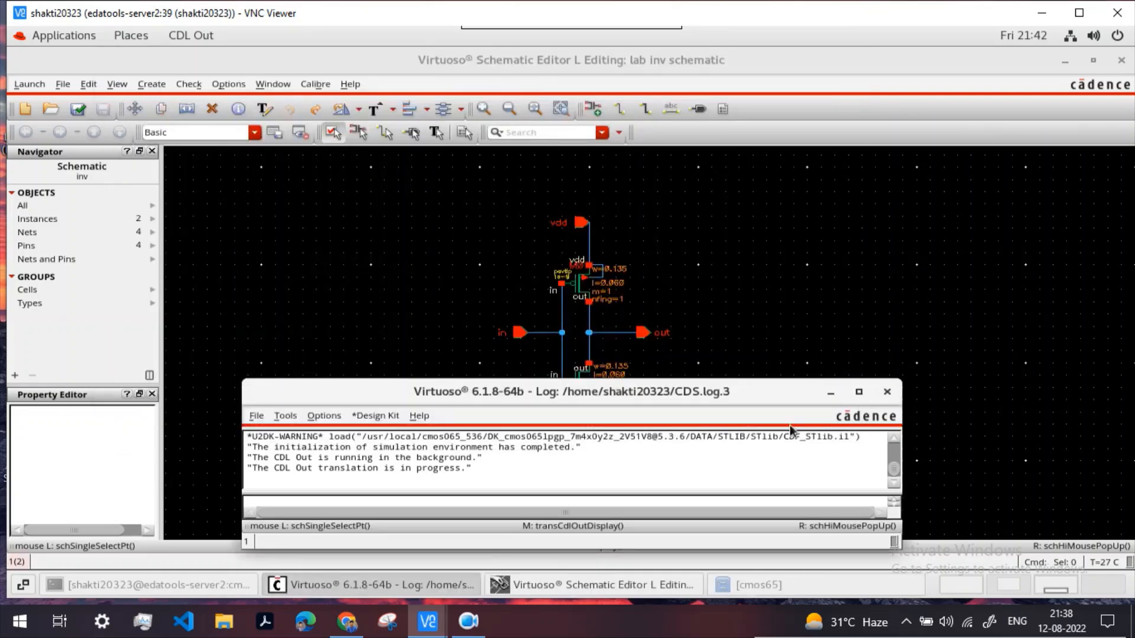
click(830, 392)
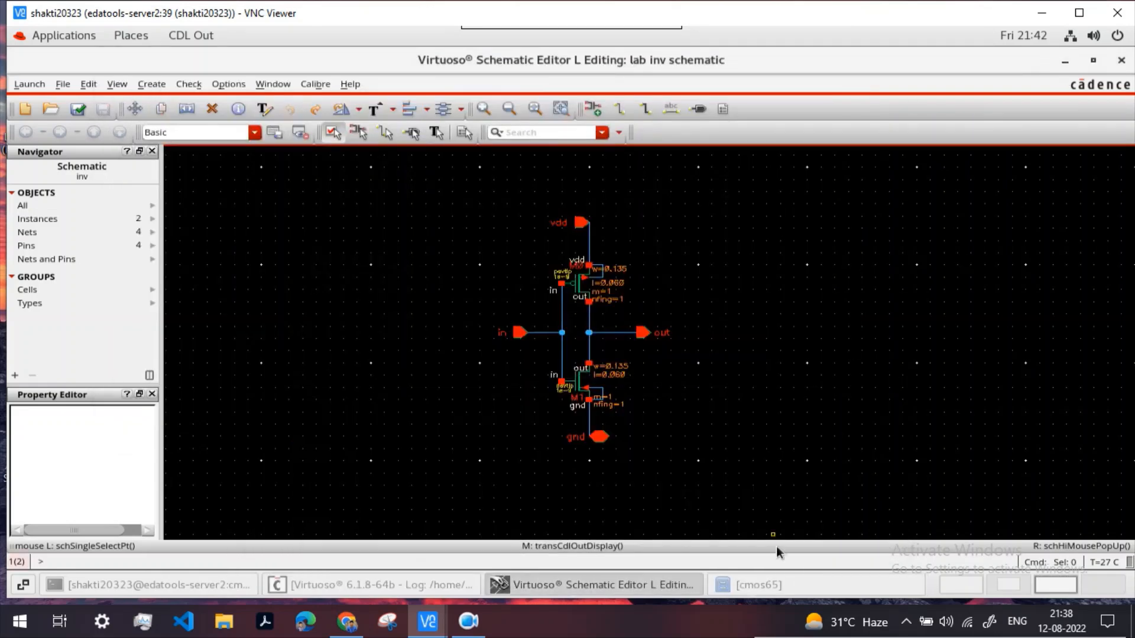
Step: Copy inv.src.net from the cmos65 folder into the Desktop/eldo/inv folder
click(786, 584)
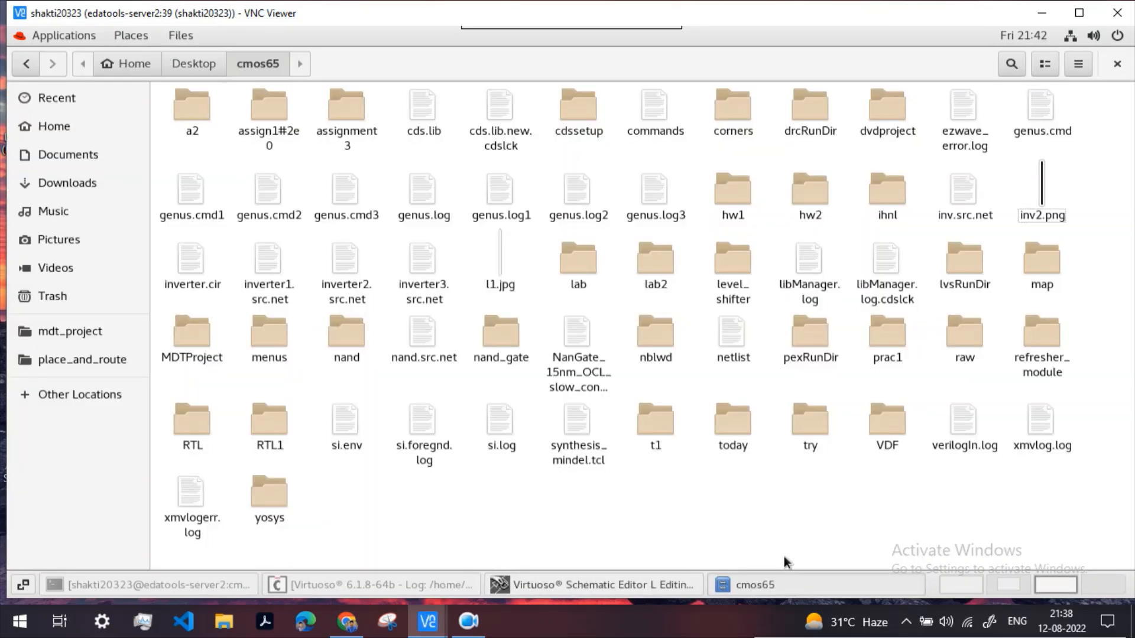
right_click(970, 200)
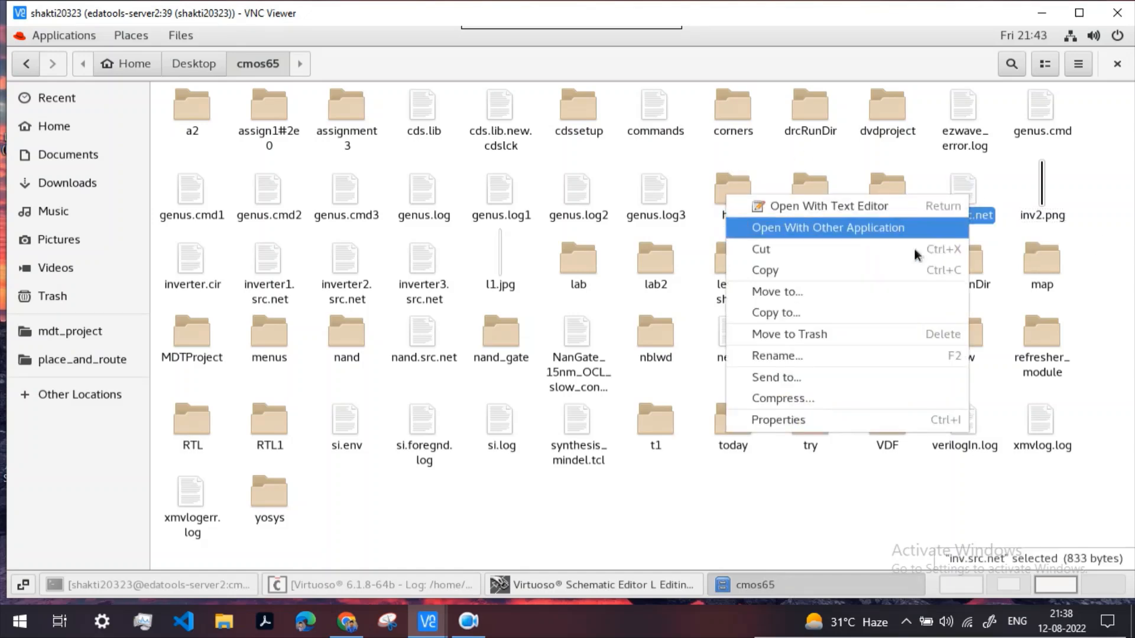
click(786, 272)
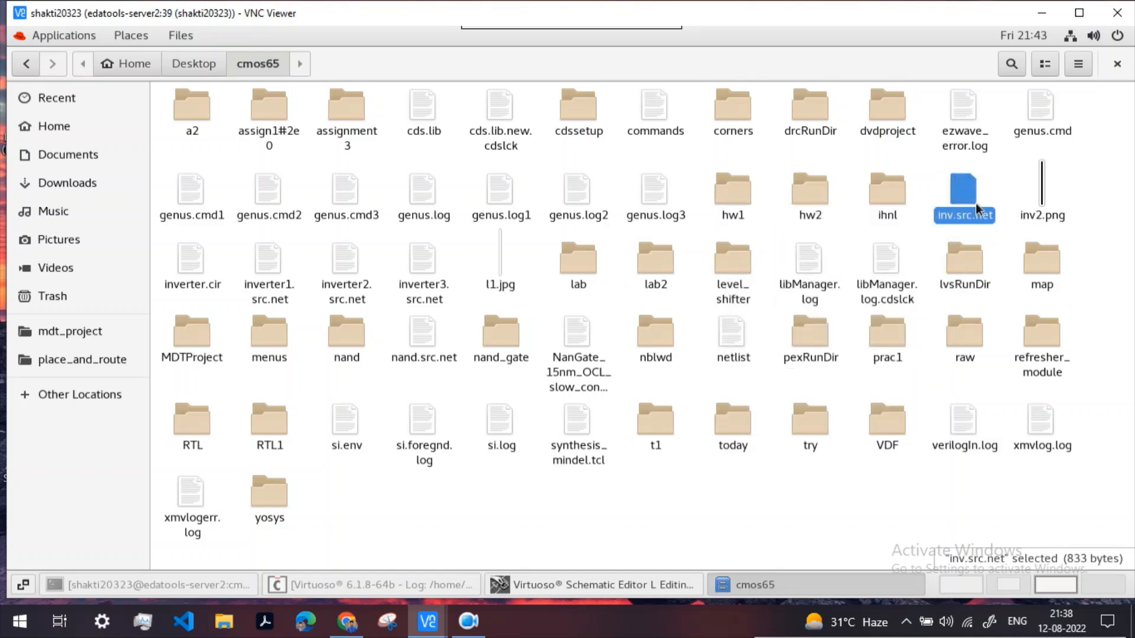
click(194, 64)
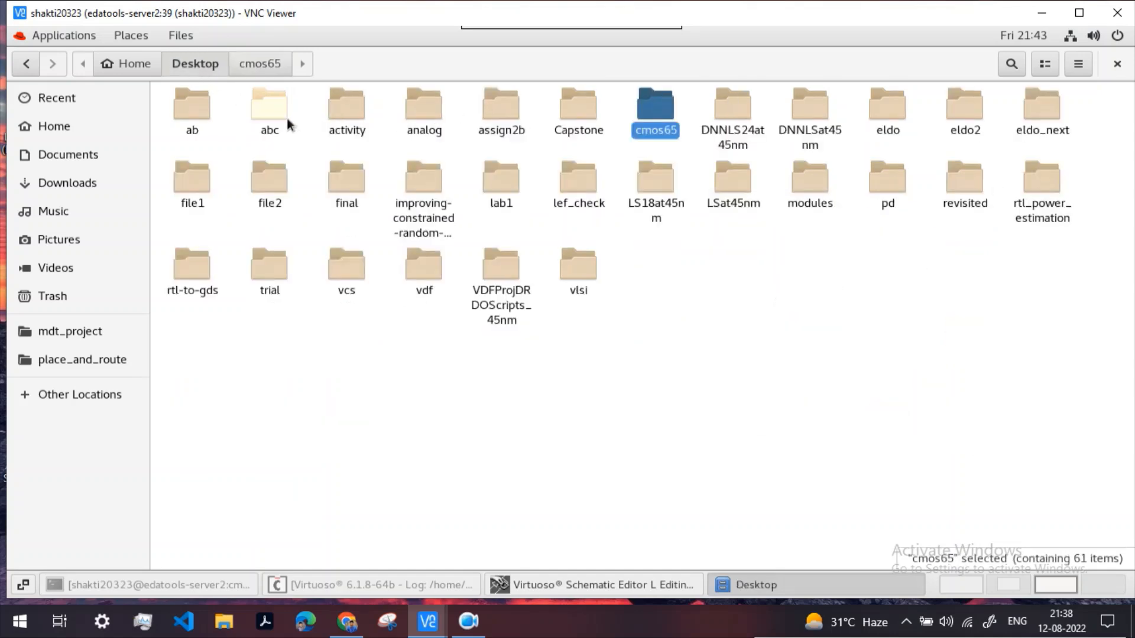
double_click(882, 112)
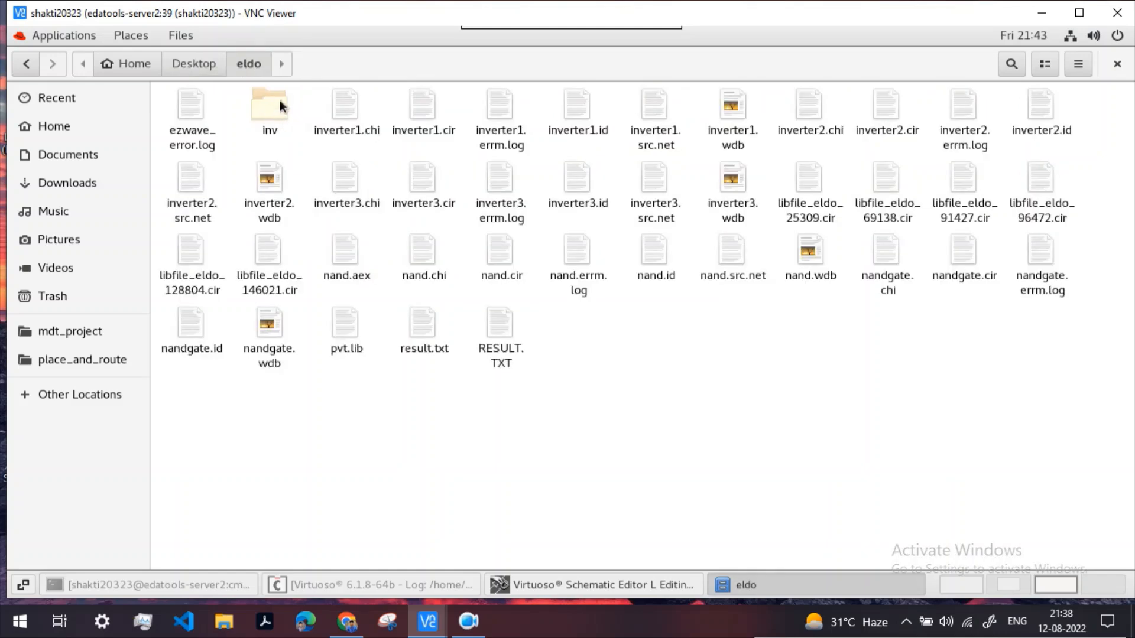
double_click(275, 104)
right_click(378, 148)
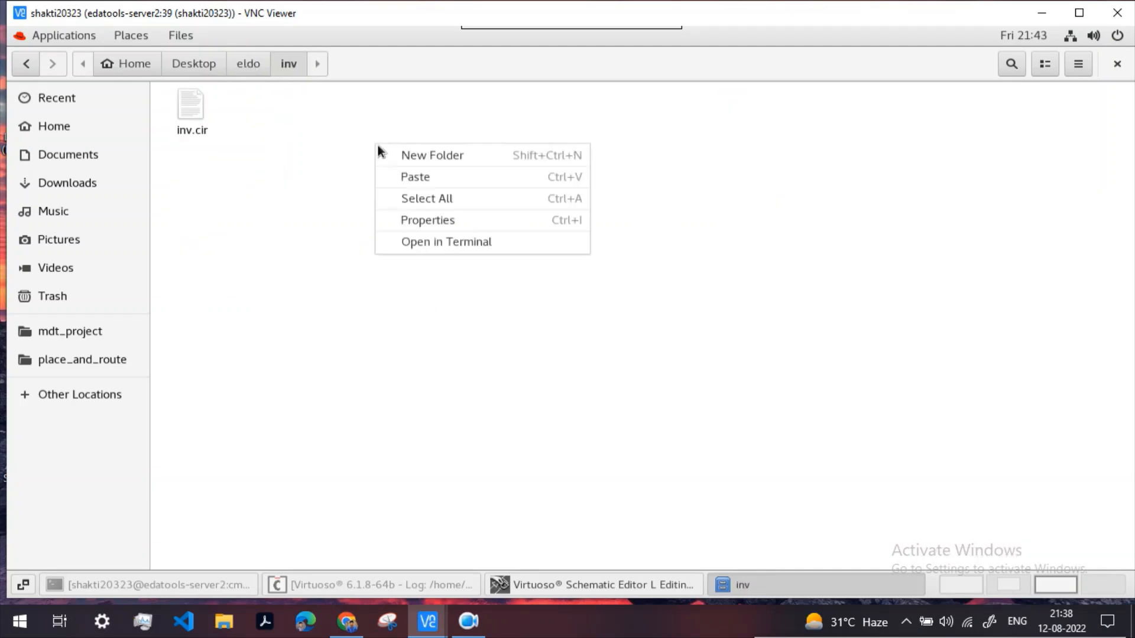
click(407, 172)
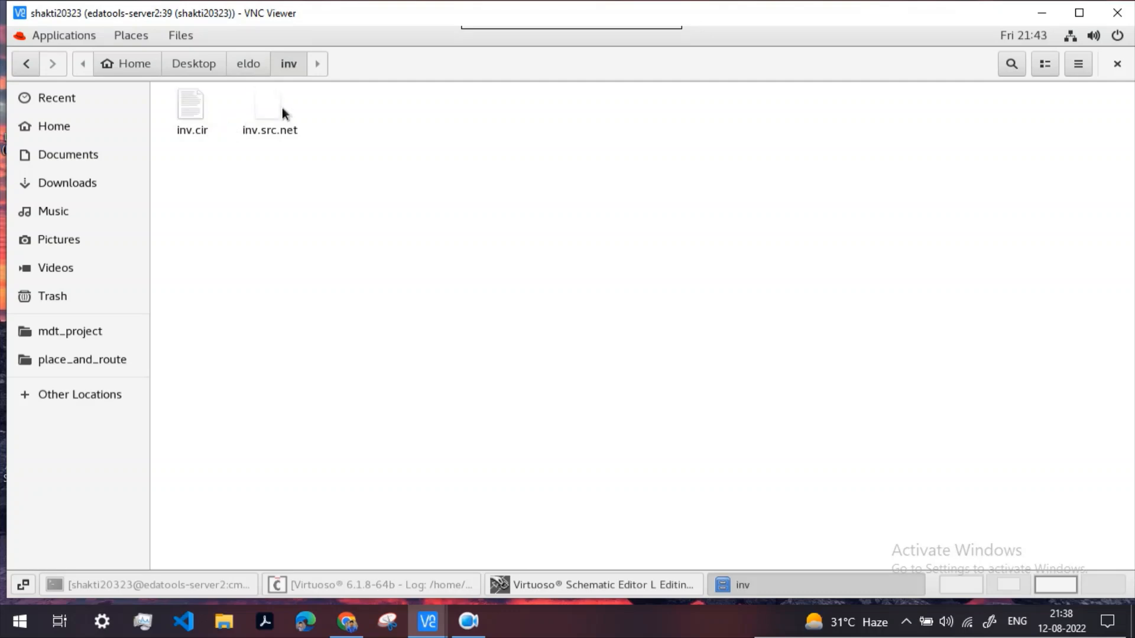
Step: Open inv.cir and inv.src.net together in Text Editor, allow editing of inv.src.net, and view its subcircuit section
drag(299, 158, 189, 112)
right_click(185, 109)
click(230, 143)
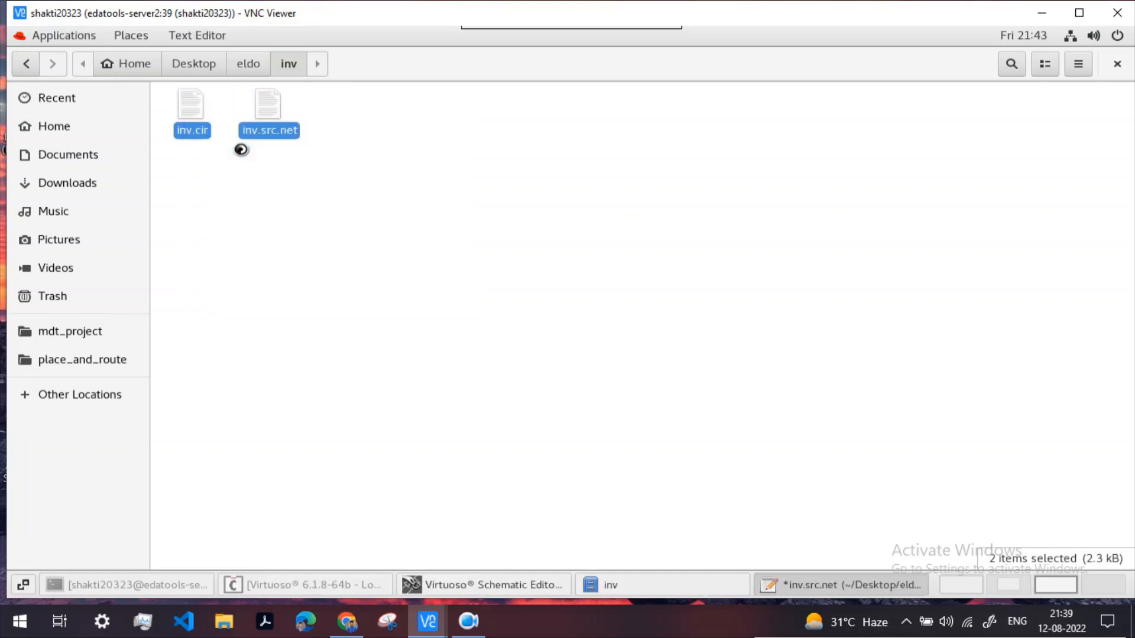
click(984, 133)
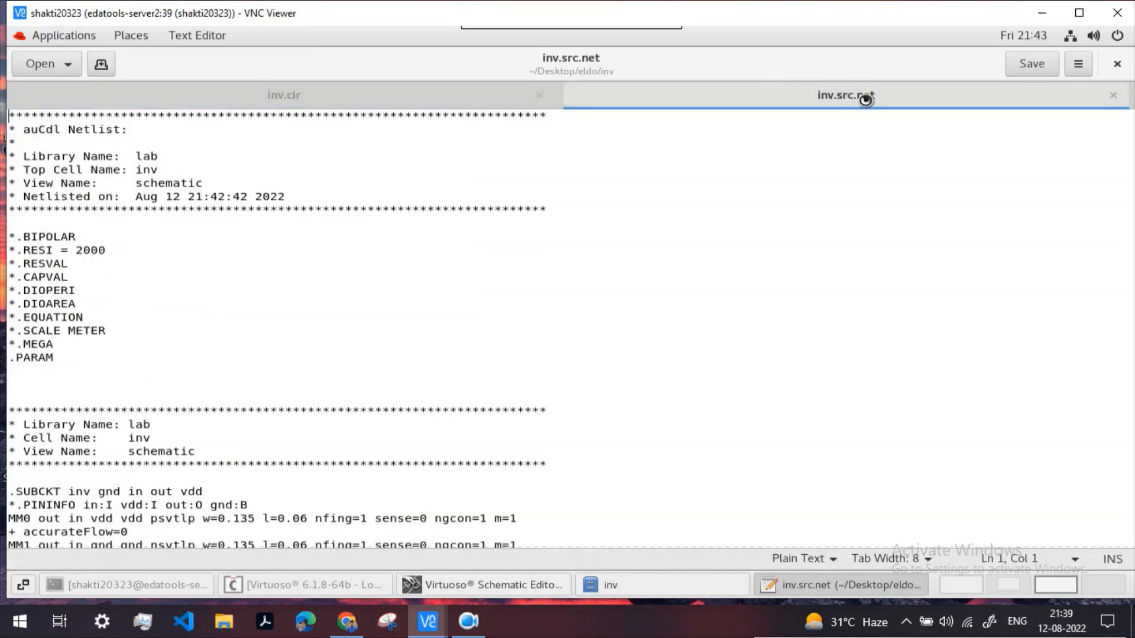
scroll(310, 428, down, 1)
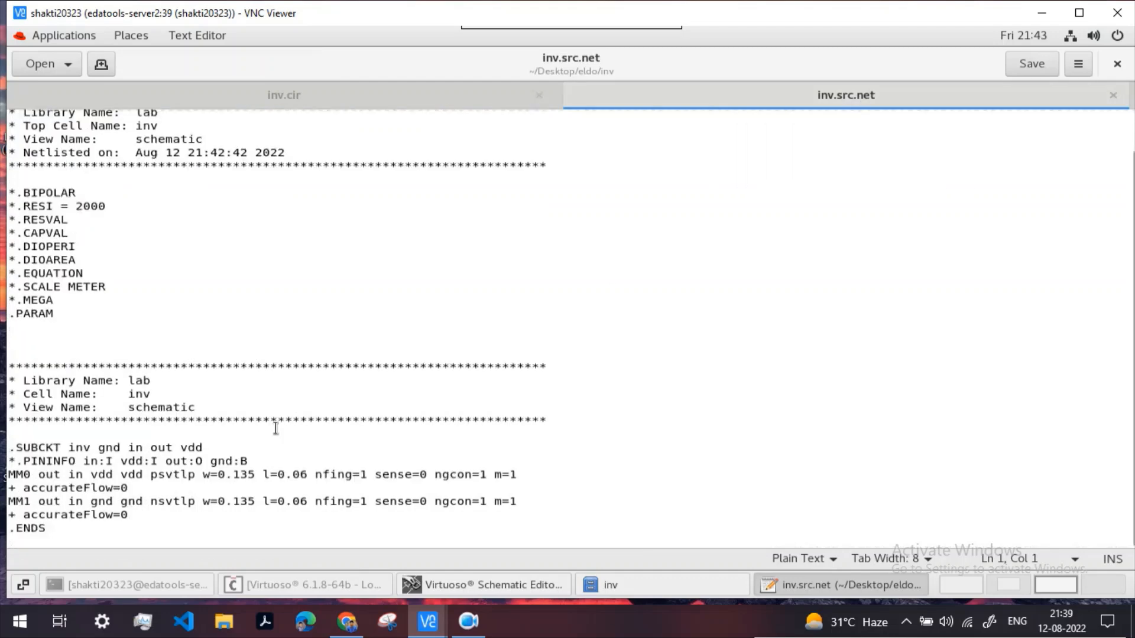
Step: Rename transistor instances MM0 and MM1 to XM0 and XM1 in the inv subcircuit, and save inv.src.net
drag(33, 482, 10, 481)
click(39, 482)
click(17, 480)
key(BackSpace)
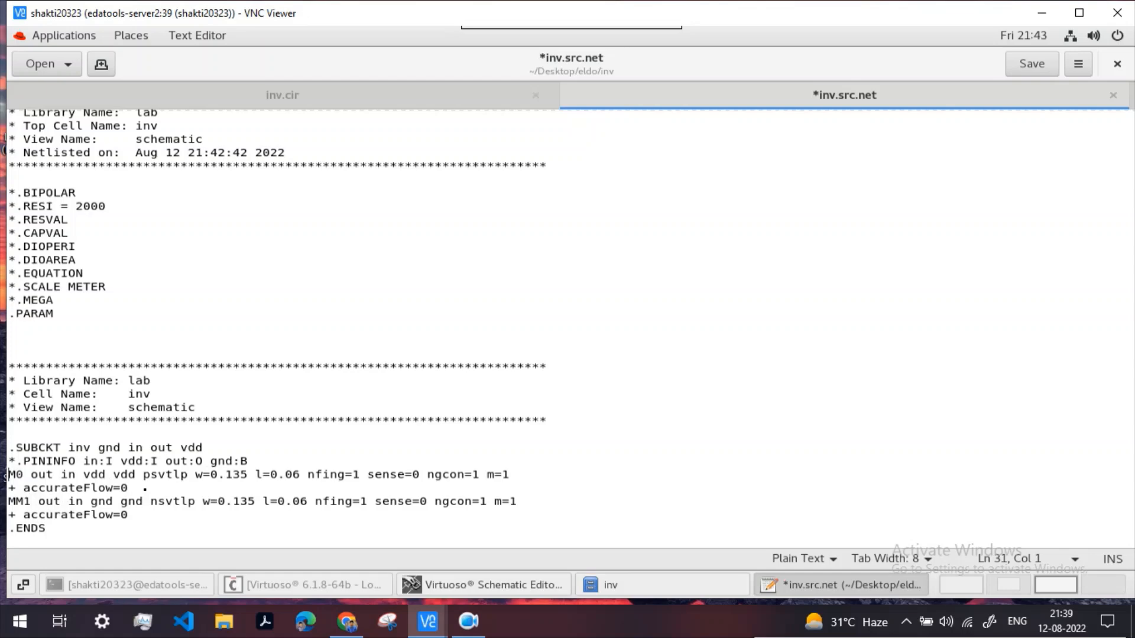
text(X)
click(17, 504)
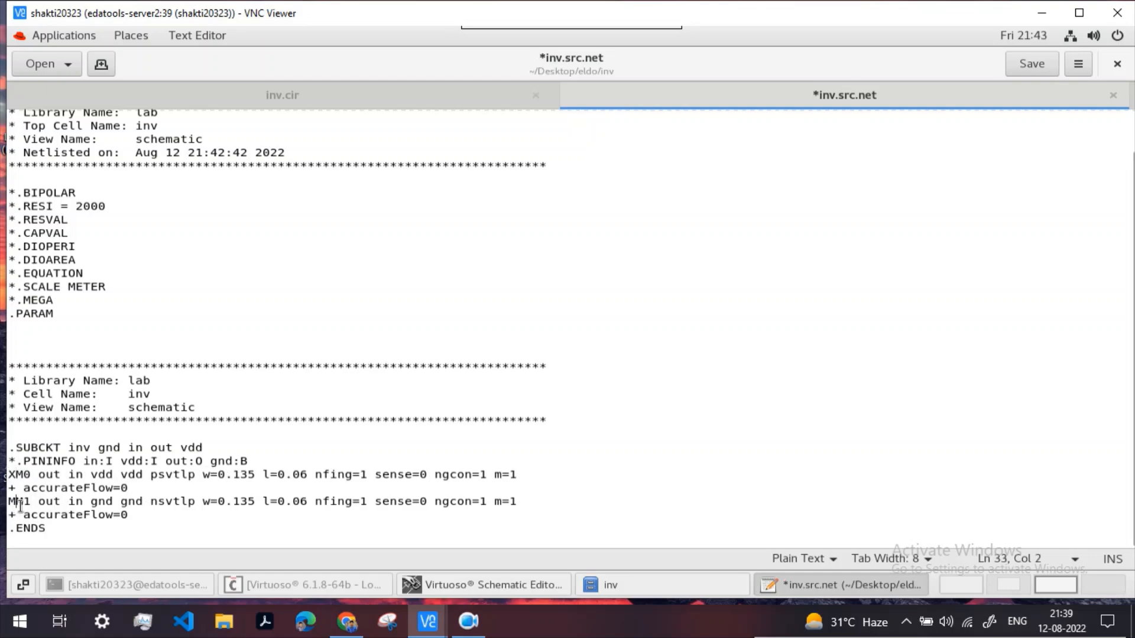
key(BackSpace)
text(X)
key(ctrl+s)
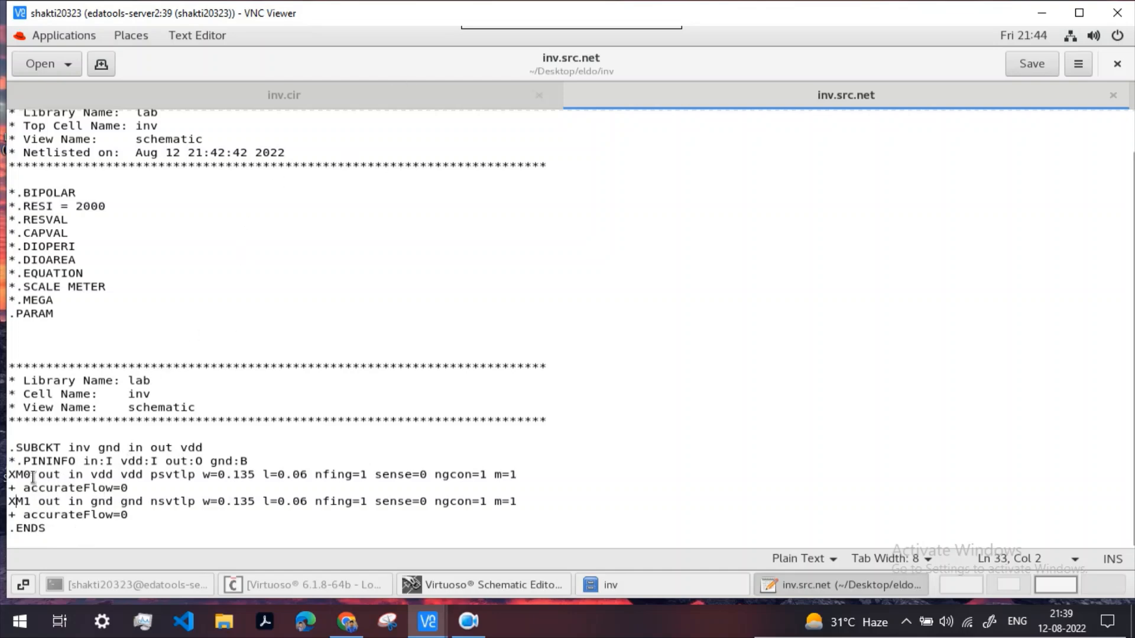
Step: Switch to the inv.cir file, allow editing it anyway, and go to its beginning
scroll(240, 241, up, 1)
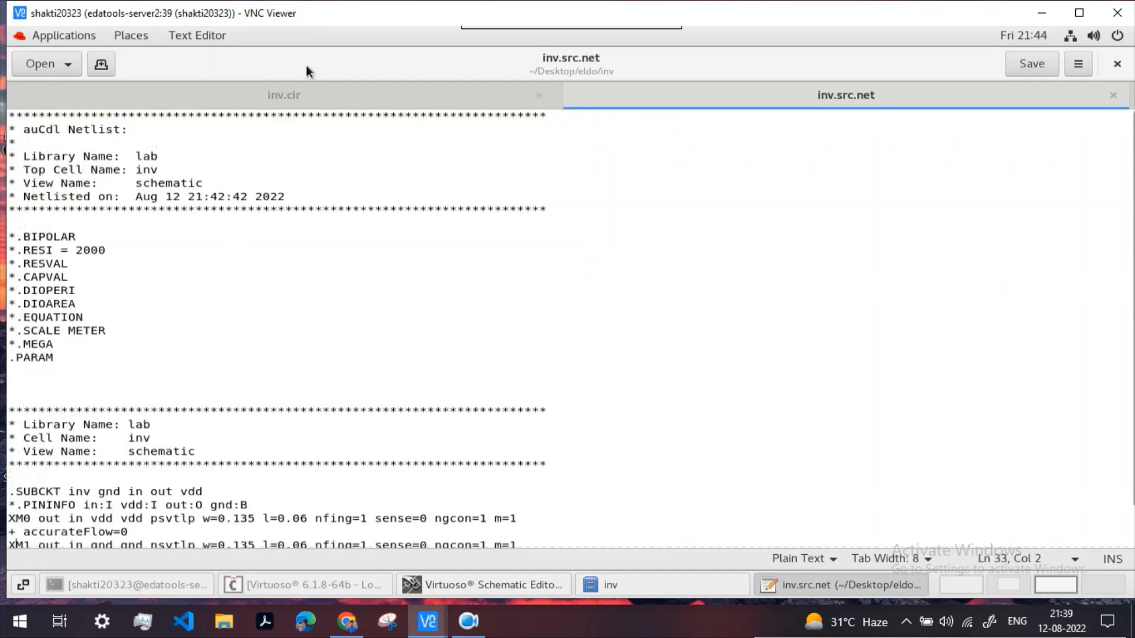
click(314, 94)
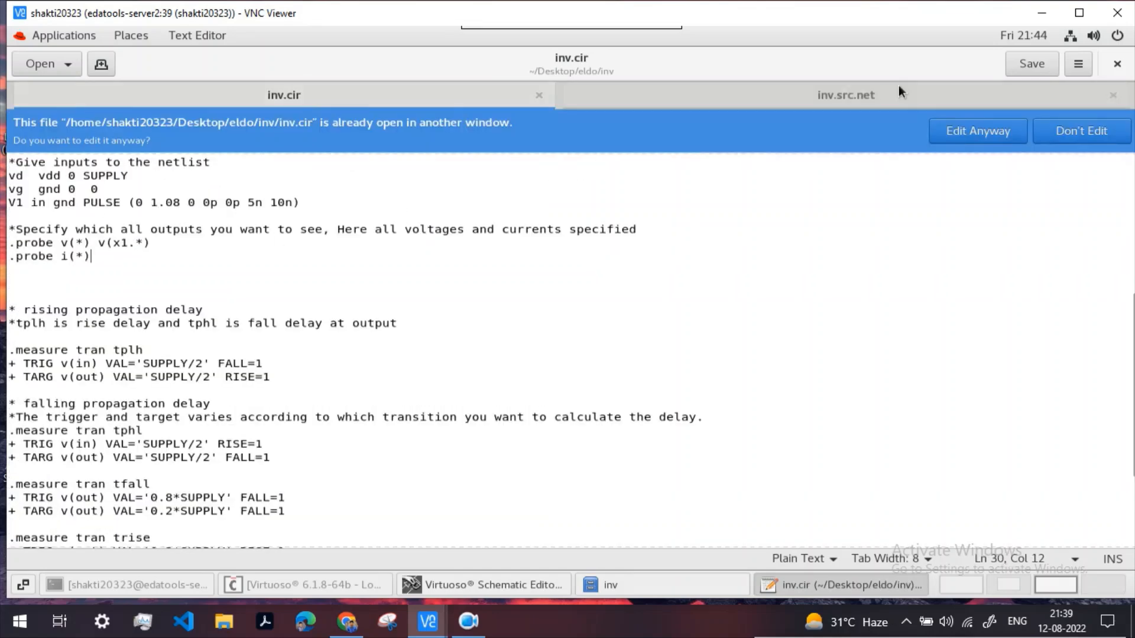
click(968, 129)
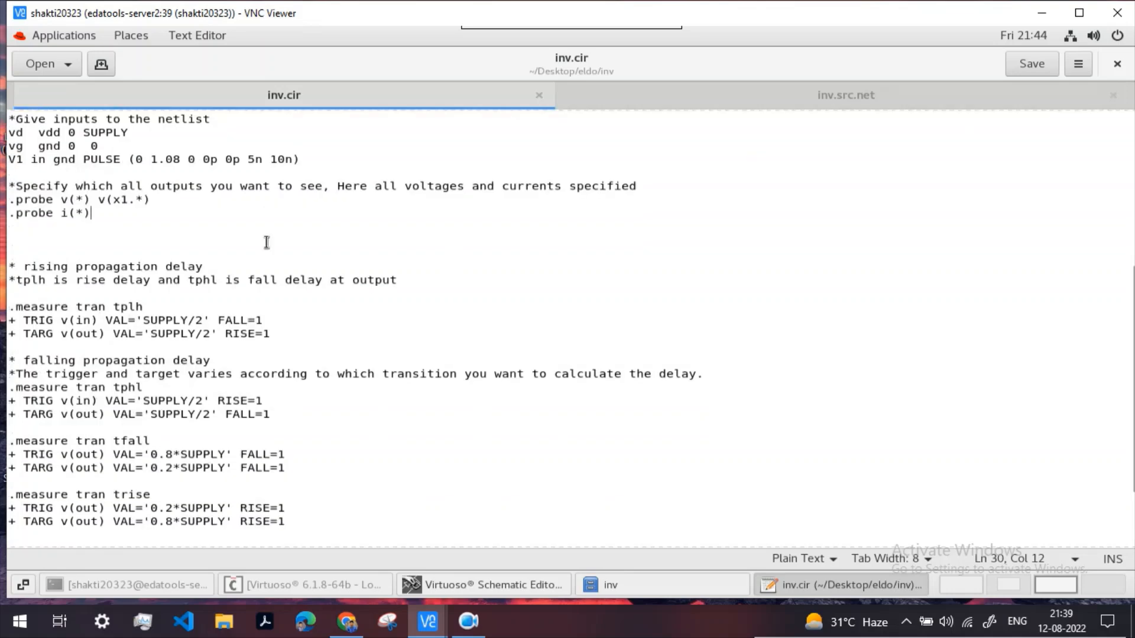
scroll(266, 243, up, 7)
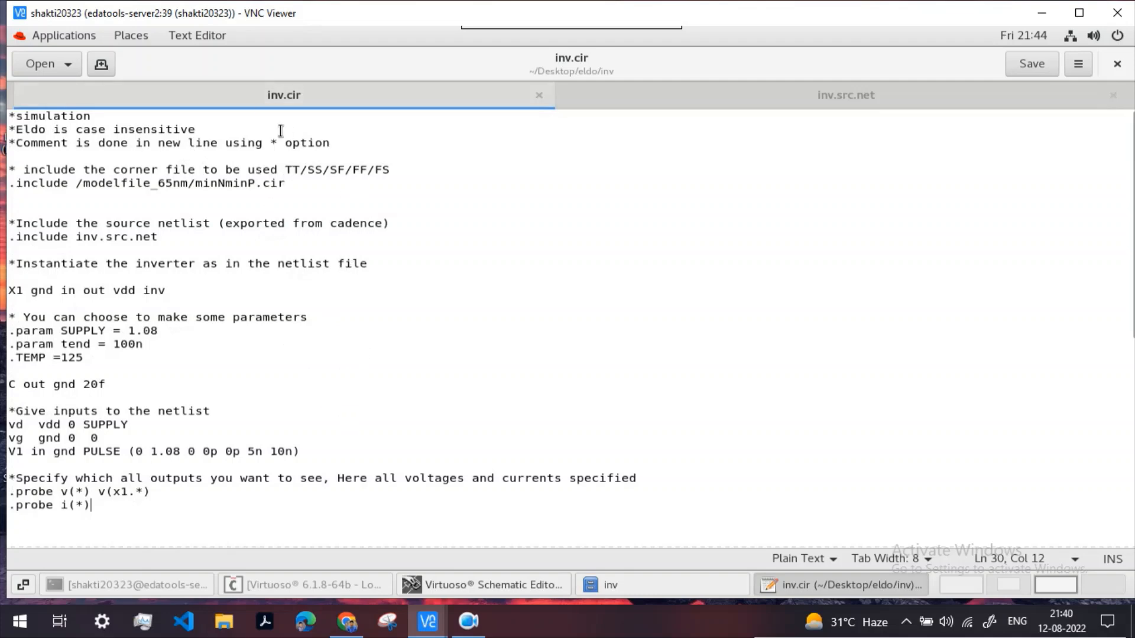
Step: Examine the comment syntax in inv.cir and its include lines for the source netlist and the 65 nm corner model file
click(336, 149)
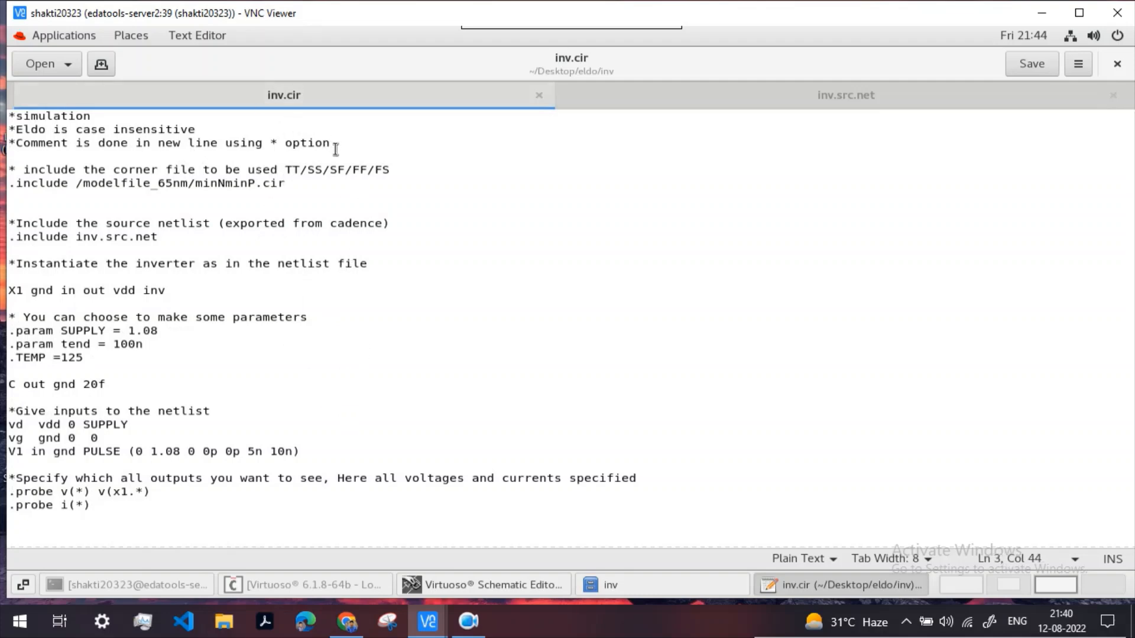
drag(19, 151, 11, 151)
key(Right)
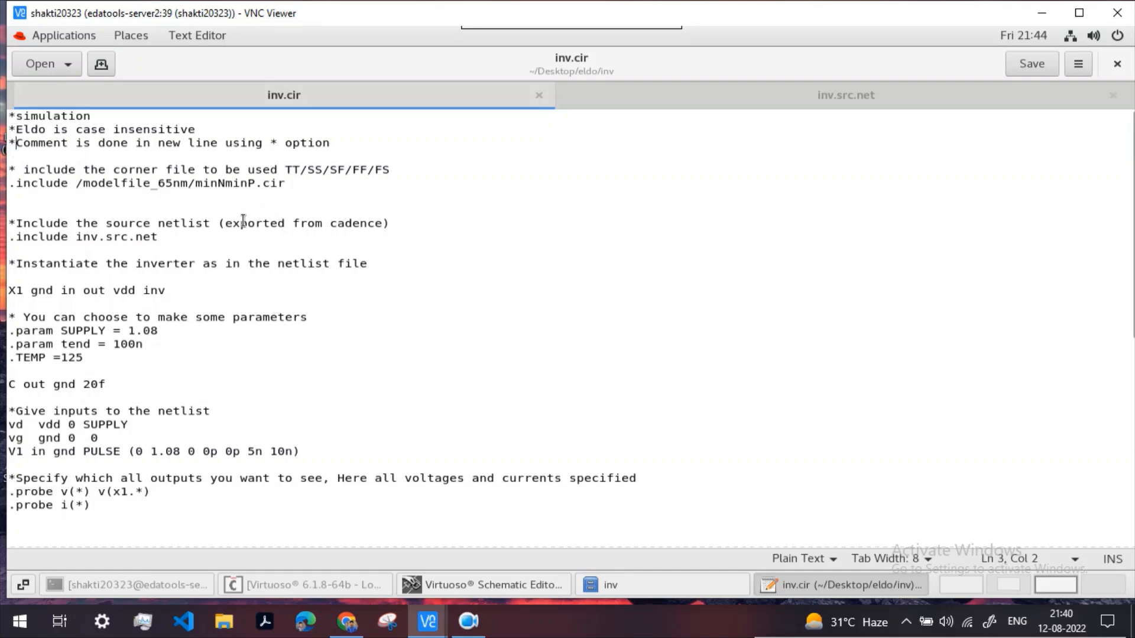
drag(161, 239, 12, 242)
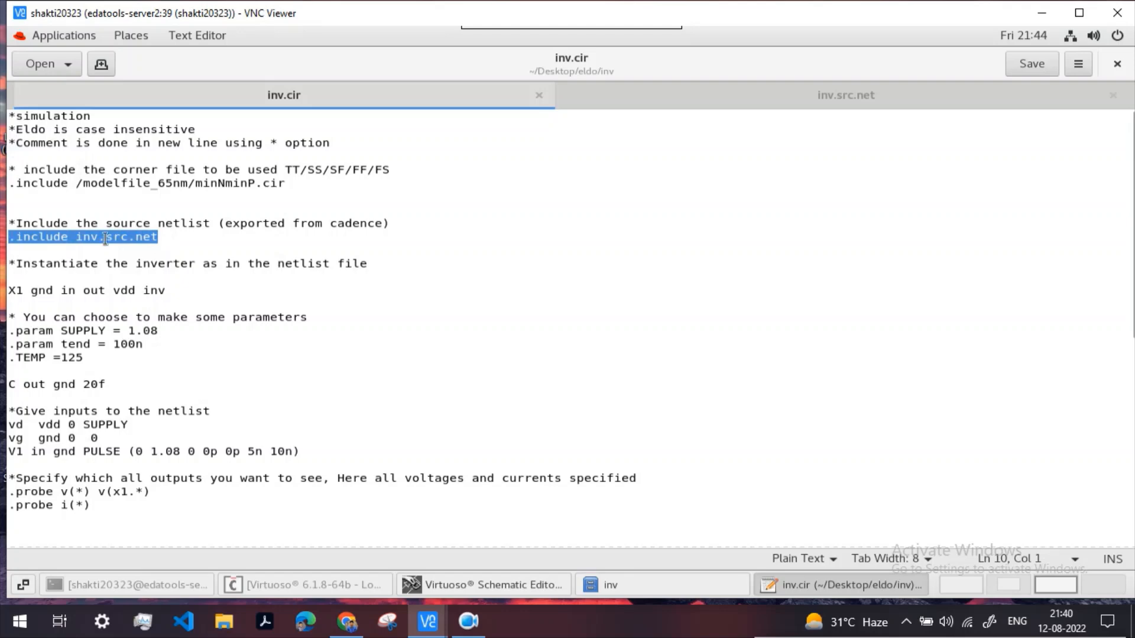
click(170, 239)
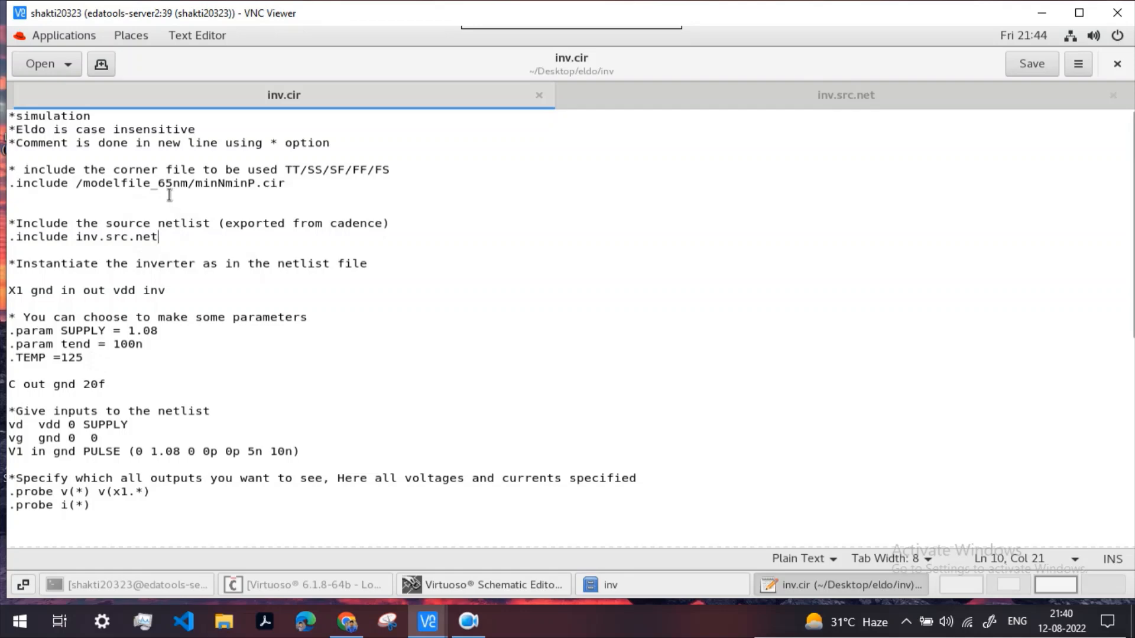
drag(292, 189, 14, 191)
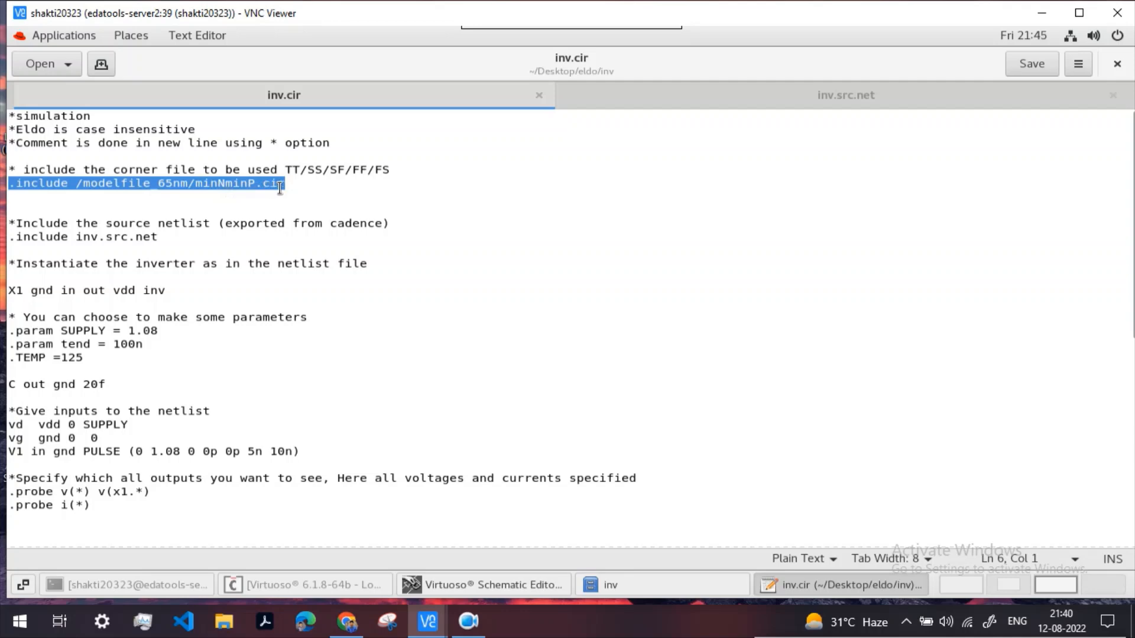
click(302, 188)
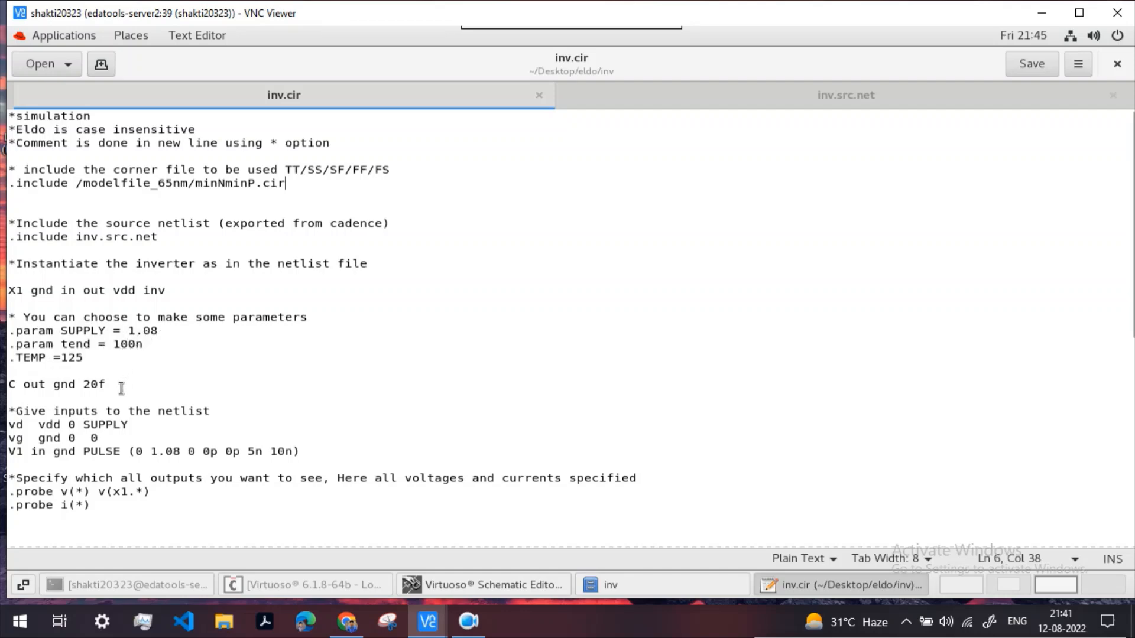
Step: Examine the output load capacitor line and the vdd supply source definition in inv.cir
double_click(36, 386)
double_click(68, 385)
triple_click(96, 385)
click(98, 388)
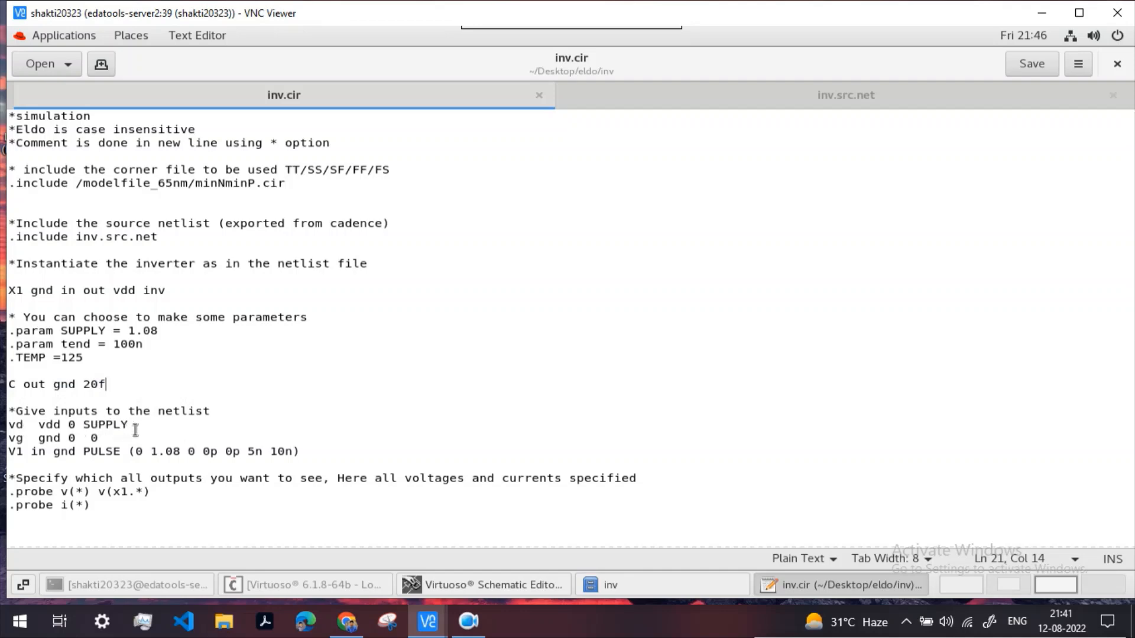
double_click(47, 426)
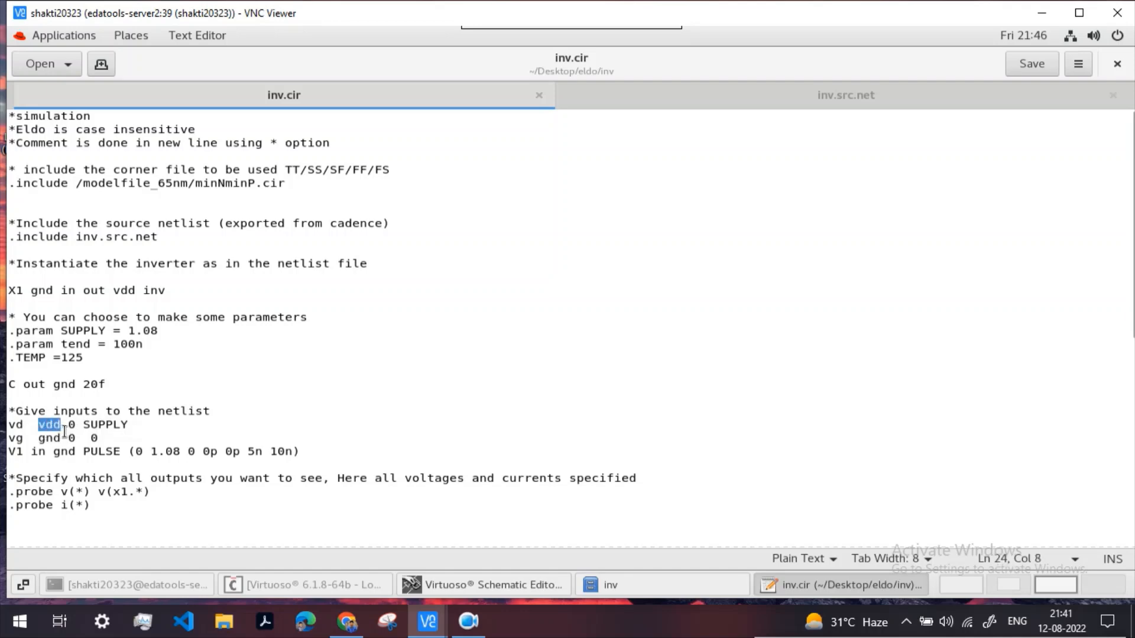
click(89, 432)
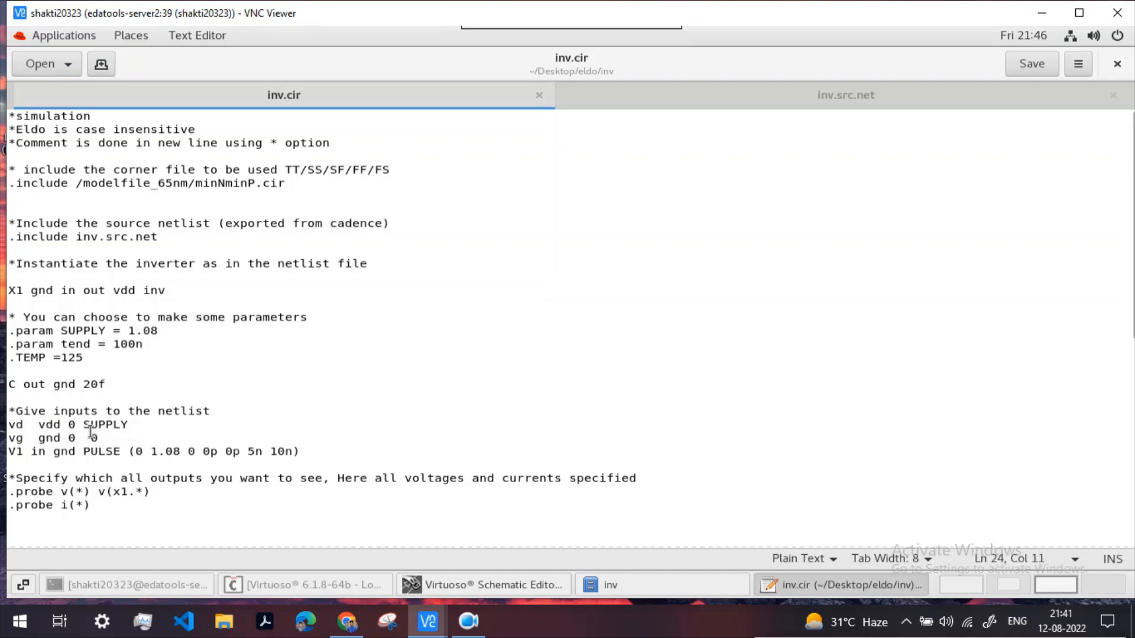
Step: Examine how the vdd source in inv.cir uses the SUPPLY parameter, and check the gnd source definition
drag(88, 431, 131, 431)
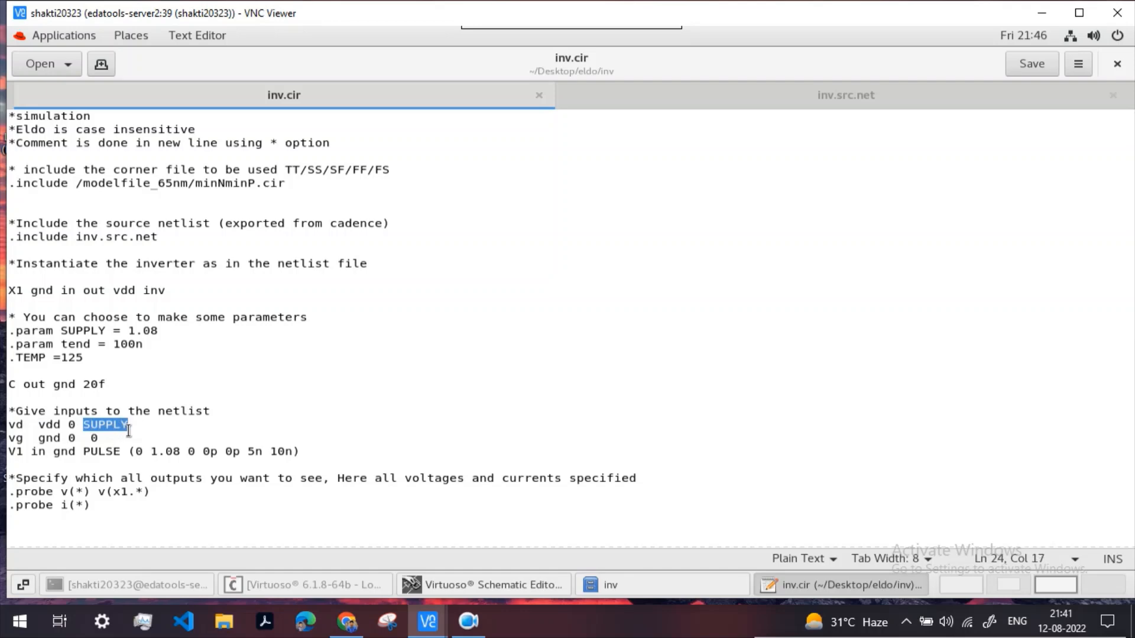
click(131, 431)
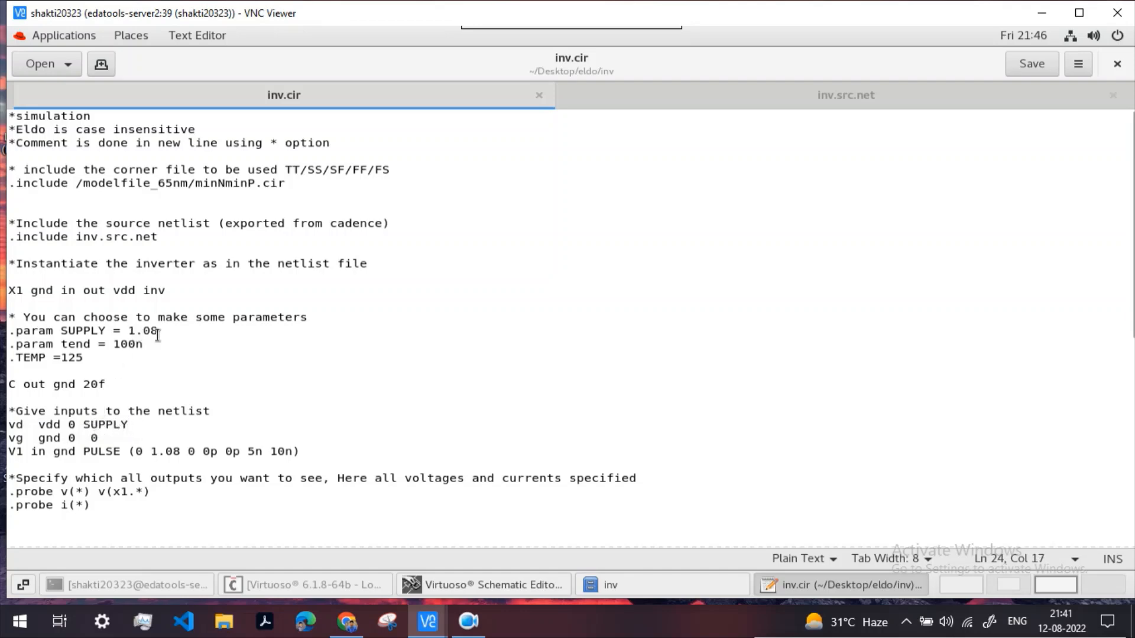
drag(160, 333, 136, 338)
drag(102, 447, 97, 443)
click(76, 459)
scroll(64, 461, down, 2)
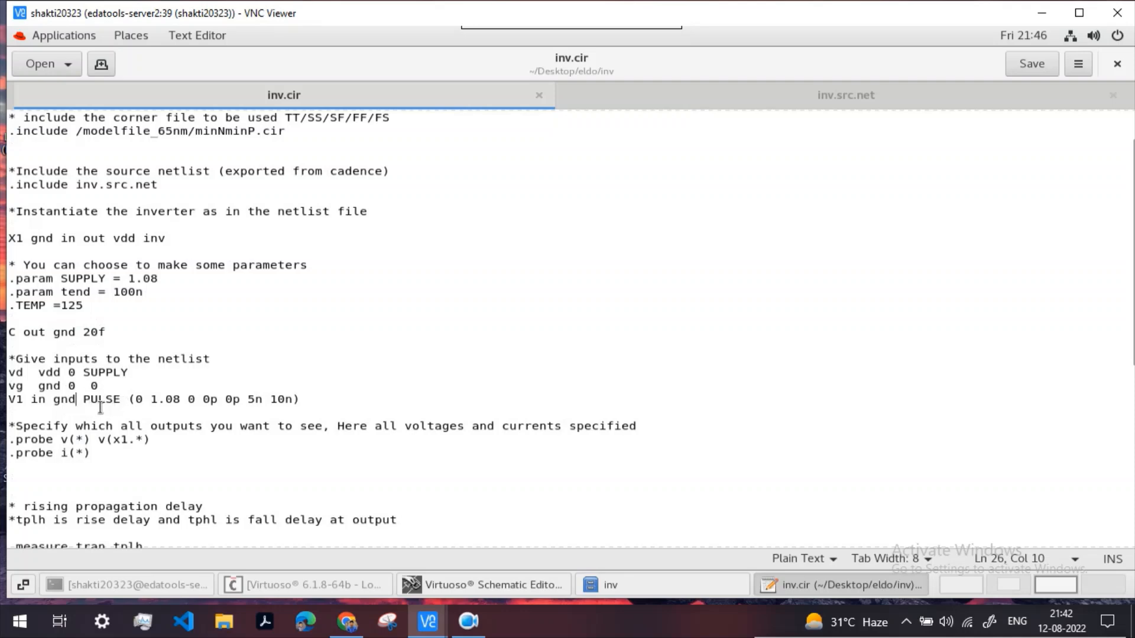
Step: Examine the voltage levels, delay, and rise and fall times in the V1 PULSE source definition
drag(84, 405, 139, 406)
click(147, 405)
drag(180, 407, 151, 407)
click(181, 407)
drag(197, 405, 190, 405)
key(Right)
drag(240, 404, 203, 404)
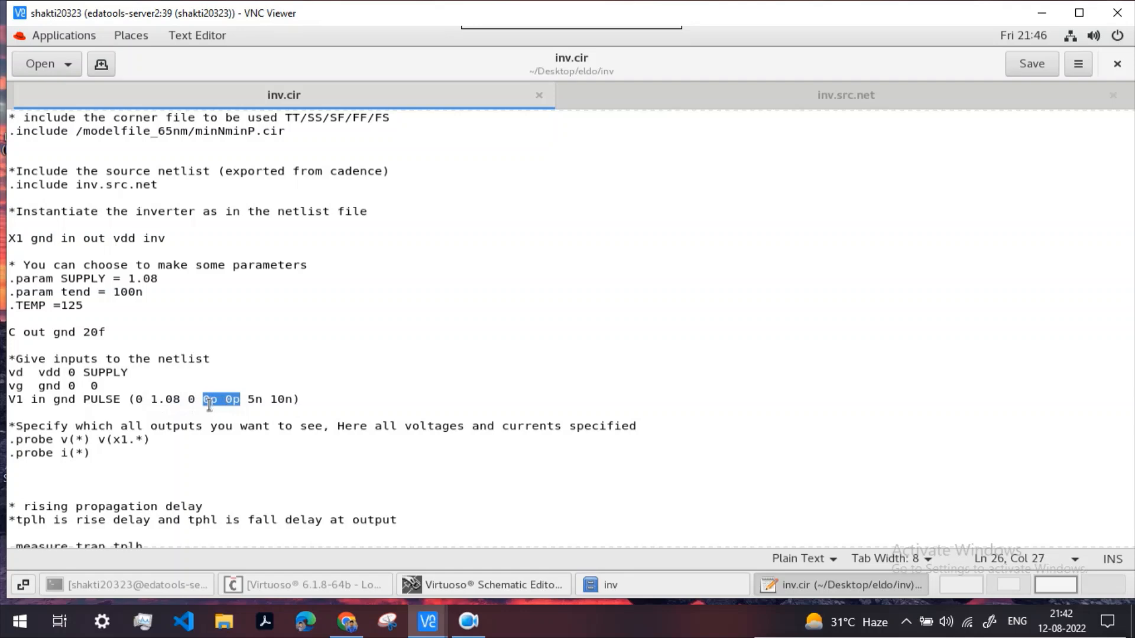
click(244, 404)
Step: Examine the pulse width and period of the V1 source, and review the complete input source block
double_click(256, 400)
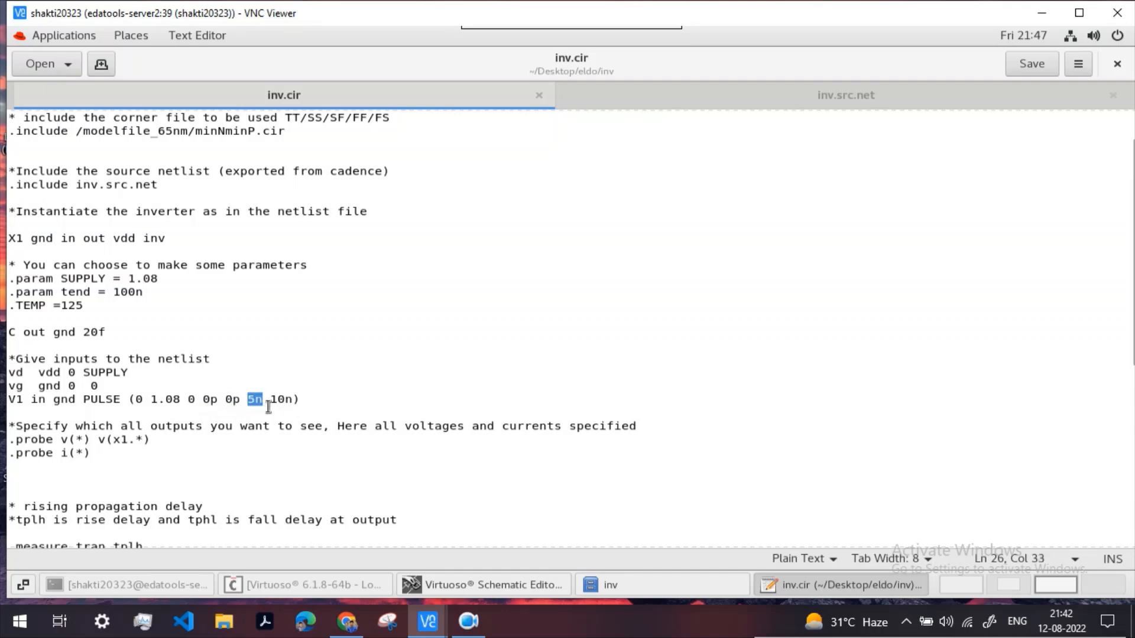
key(Right)
double_click(288, 405)
click(287, 406)
drag(300, 401, 12, 365)
click(319, 406)
scroll(319, 406, down, 2)
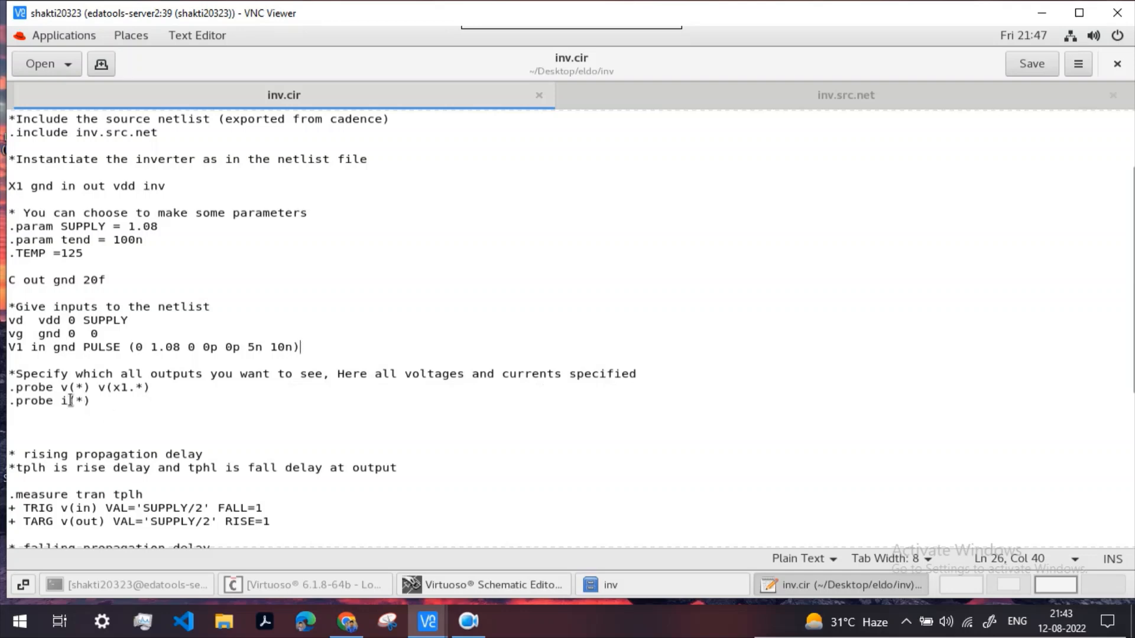
Step: Examine the .probe lines that specify which voltages and currents to output
drag(61, 388, 70, 390)
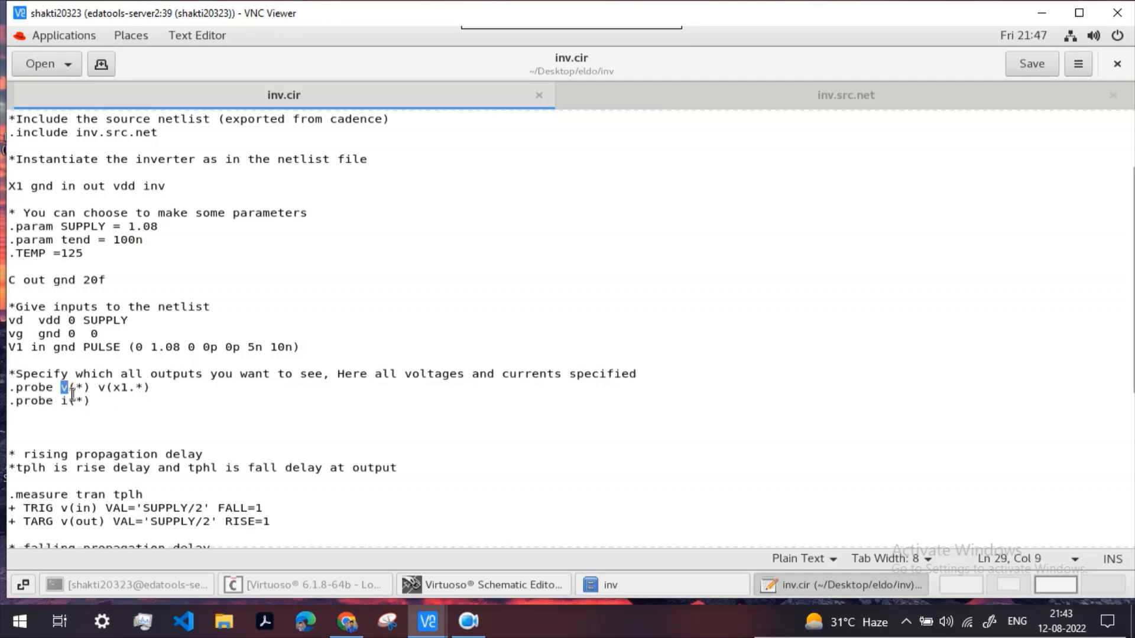
click(85, 390)
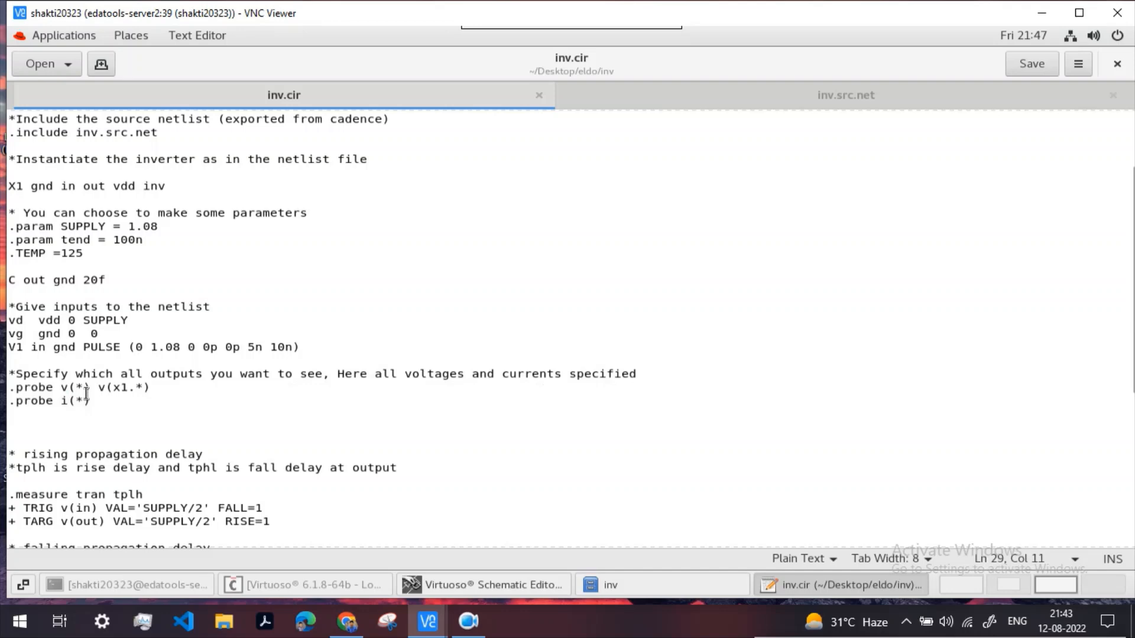
drag(83, 390, 79, 391)
double_click(86, 405)
click(97, 407)
Step: Examine the tplh measurement statement for rising propagation delay, including its TRIG and TARG keywords and edge conditions
scroll(97, 407, down, 5)
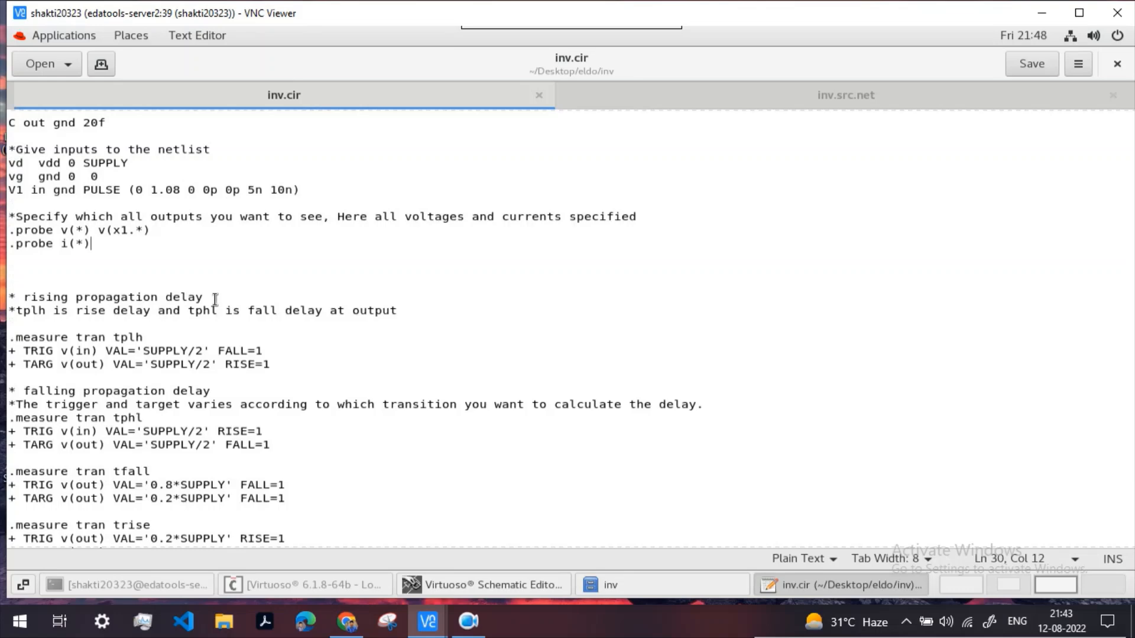
scroll(215, 300, down, 2)
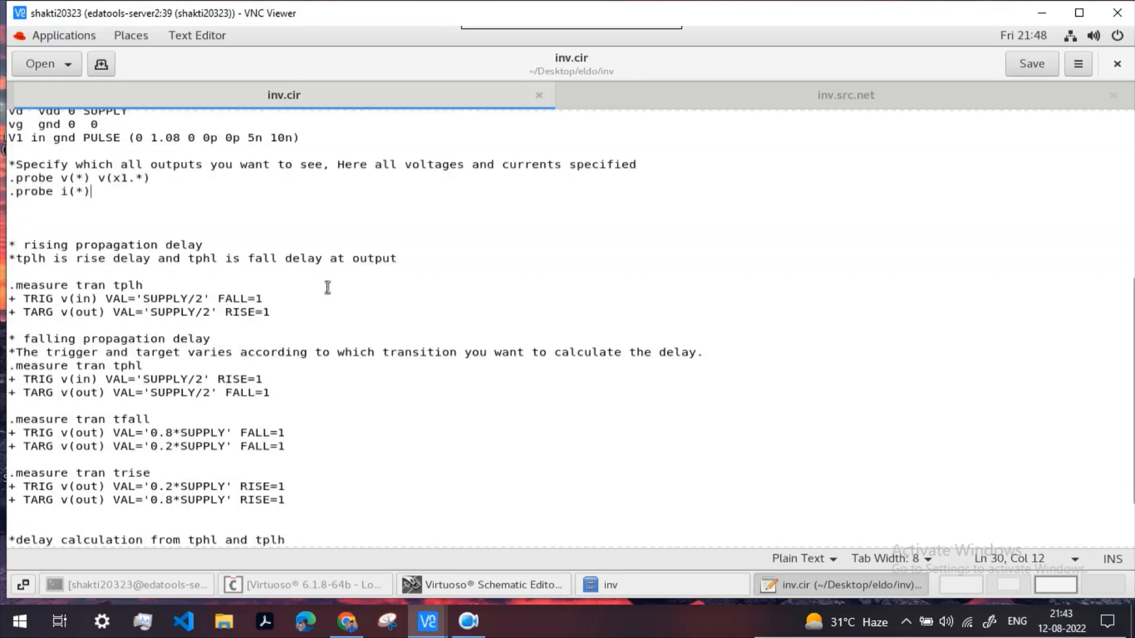
scroll(85, 302, down, 2)
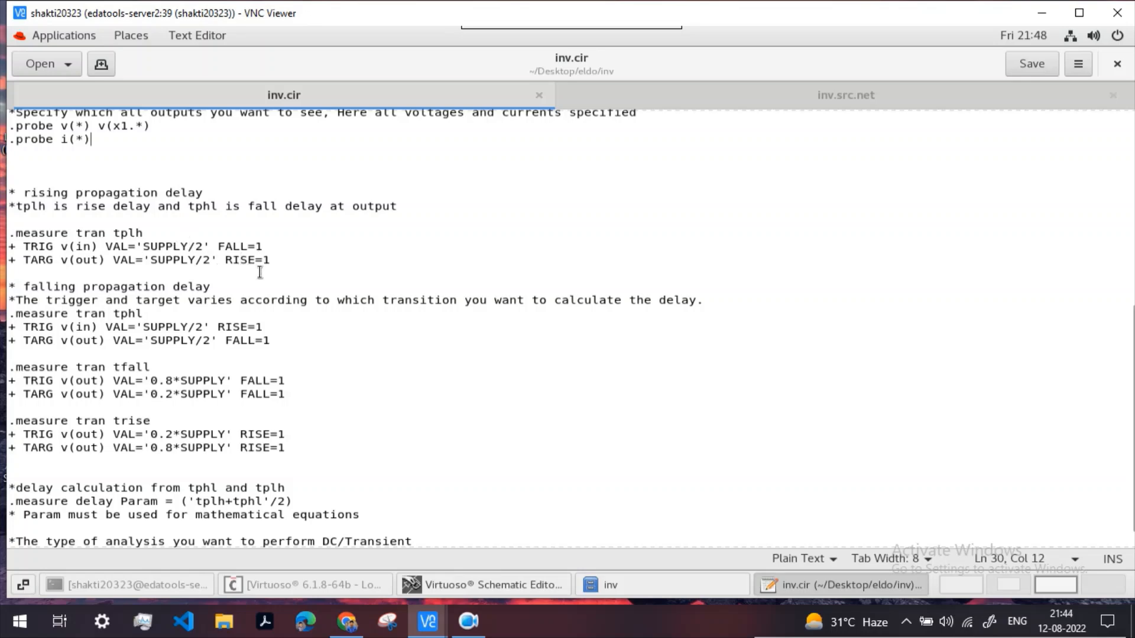
drag(272, 263, 223, 251)
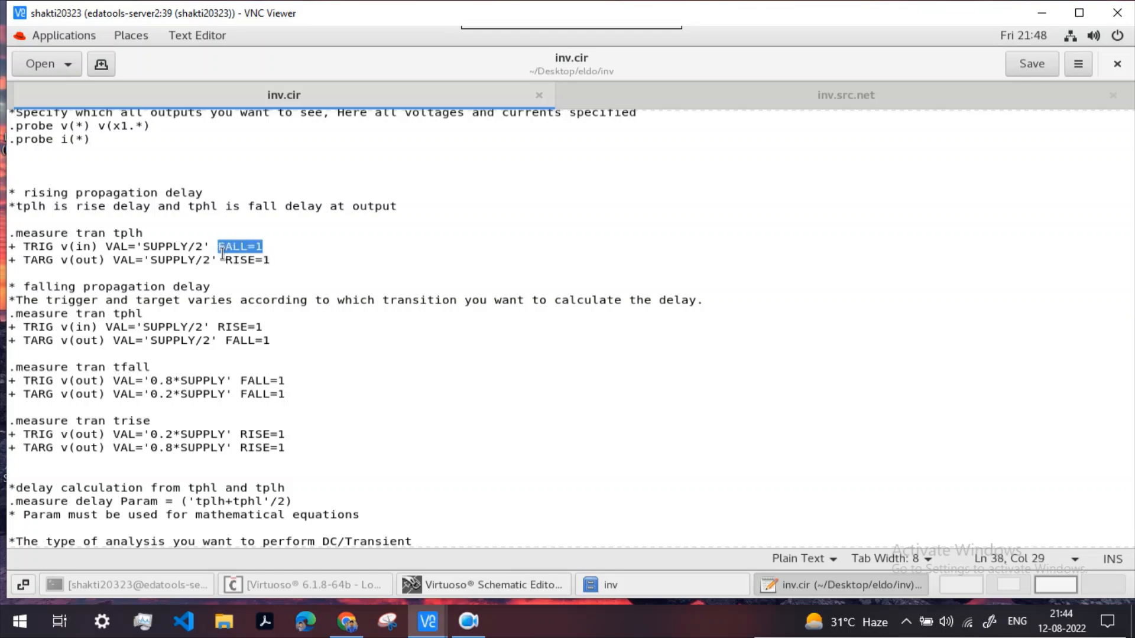
click(276, 266)
click(213, 265)
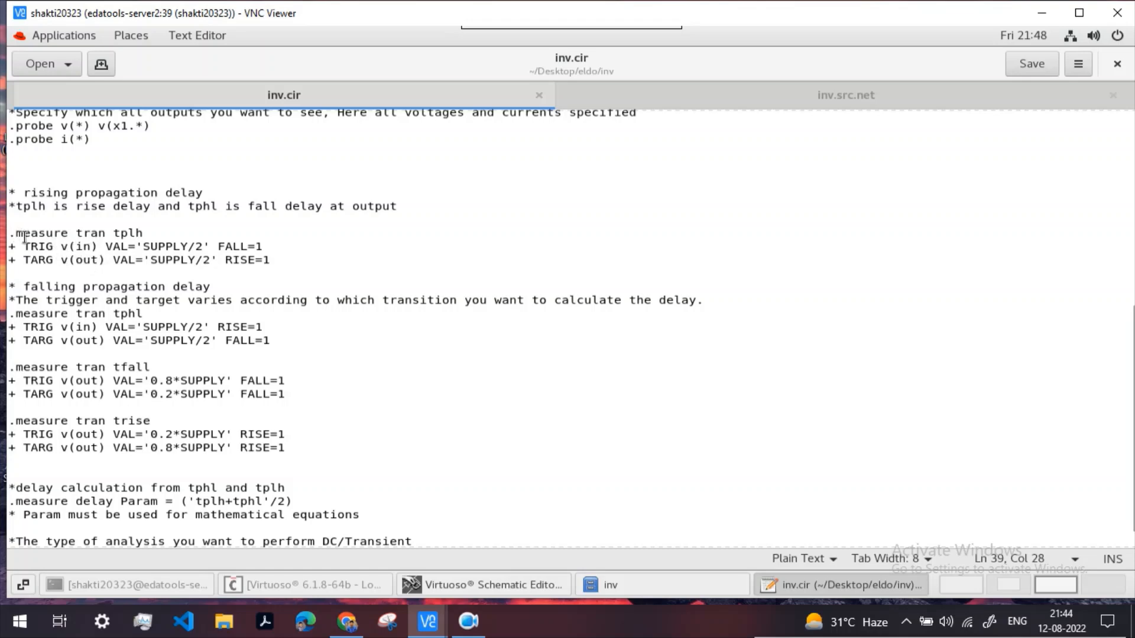
drag(151, 237, 17, 242)
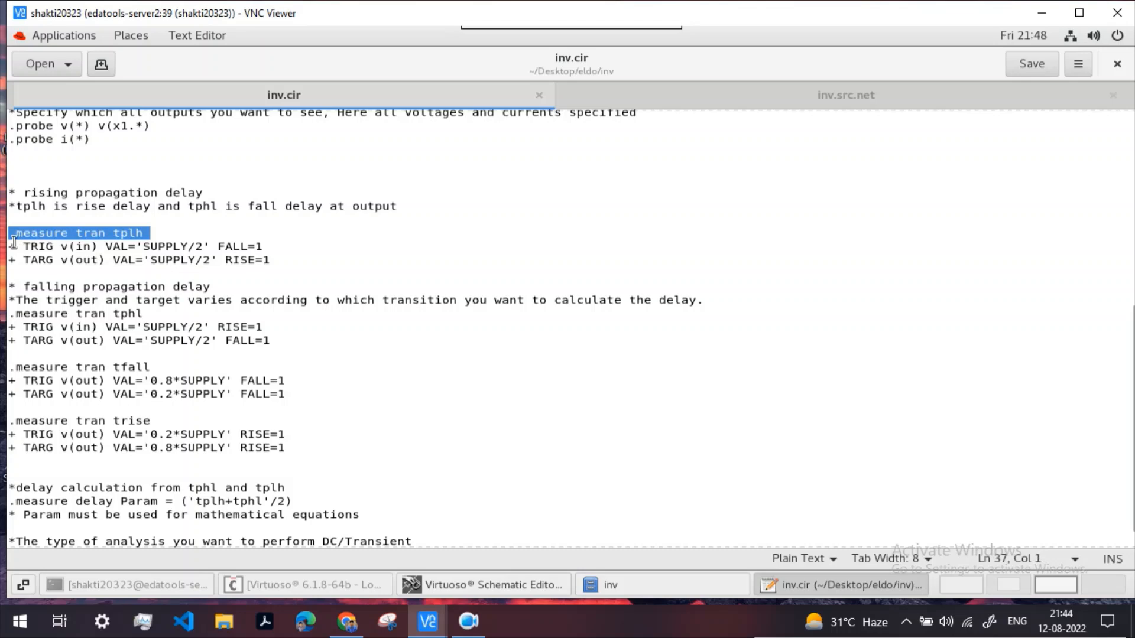
click(62, 247)
drag(26, 252, 58, 253)
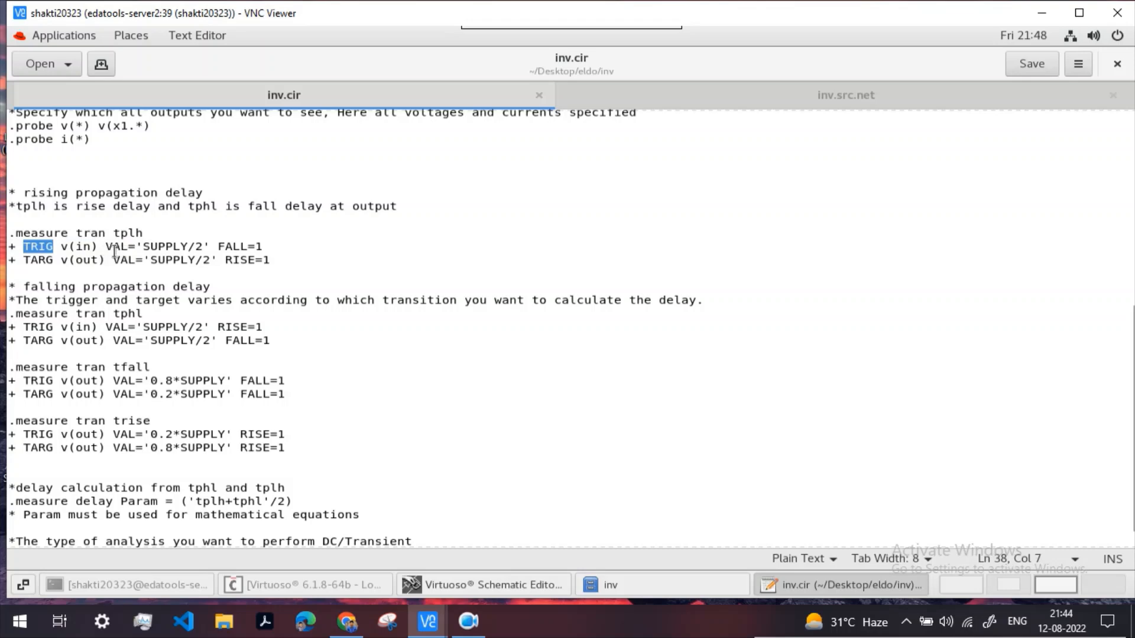
click(28, 264)
drag(29, 265, 56, 265)
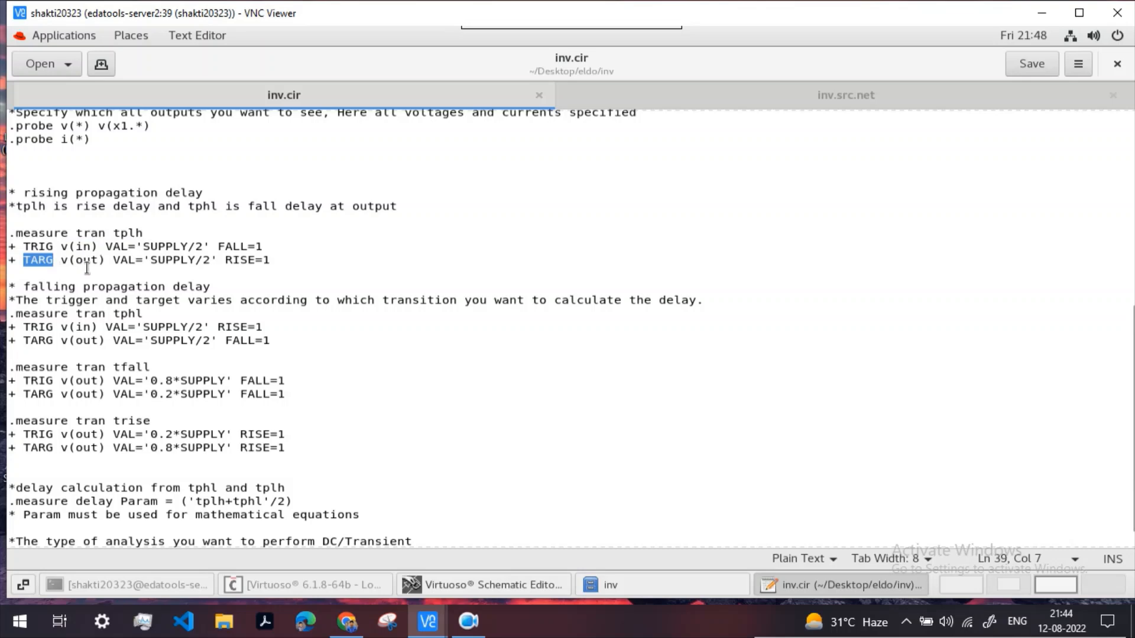
click(107, 265)
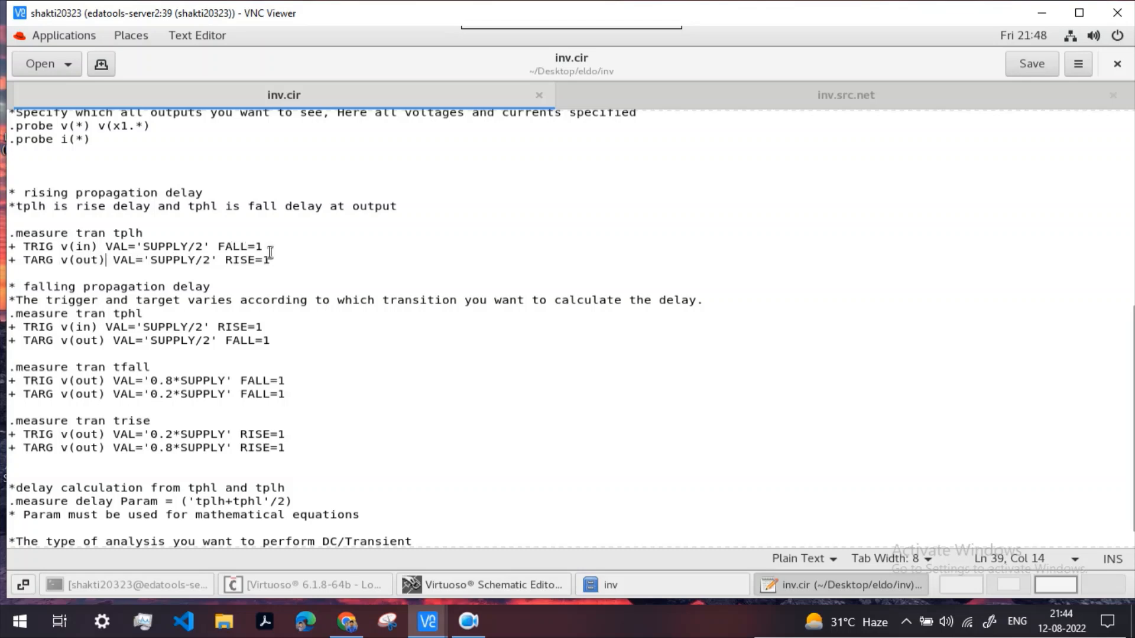
Step: Examine the SUPPLY/2 trigger threshold on the input and the full target condition on the output for tplh
drag(270, 252, 76, 248)
click(104, 249)
drag(203, 253, 146, 249)
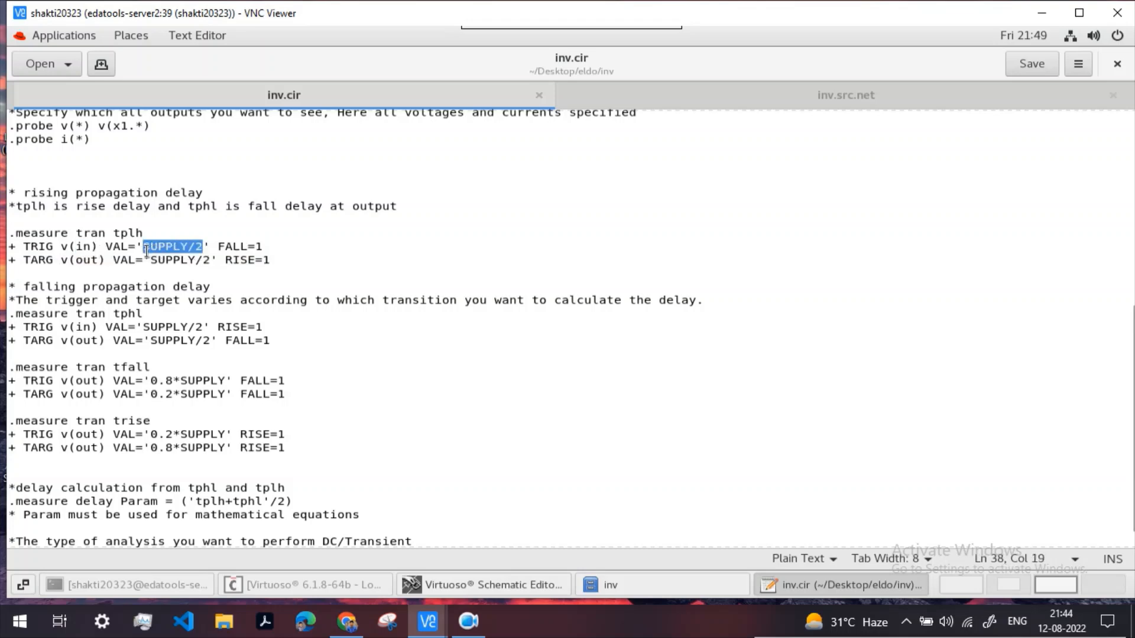
click(256, 263)
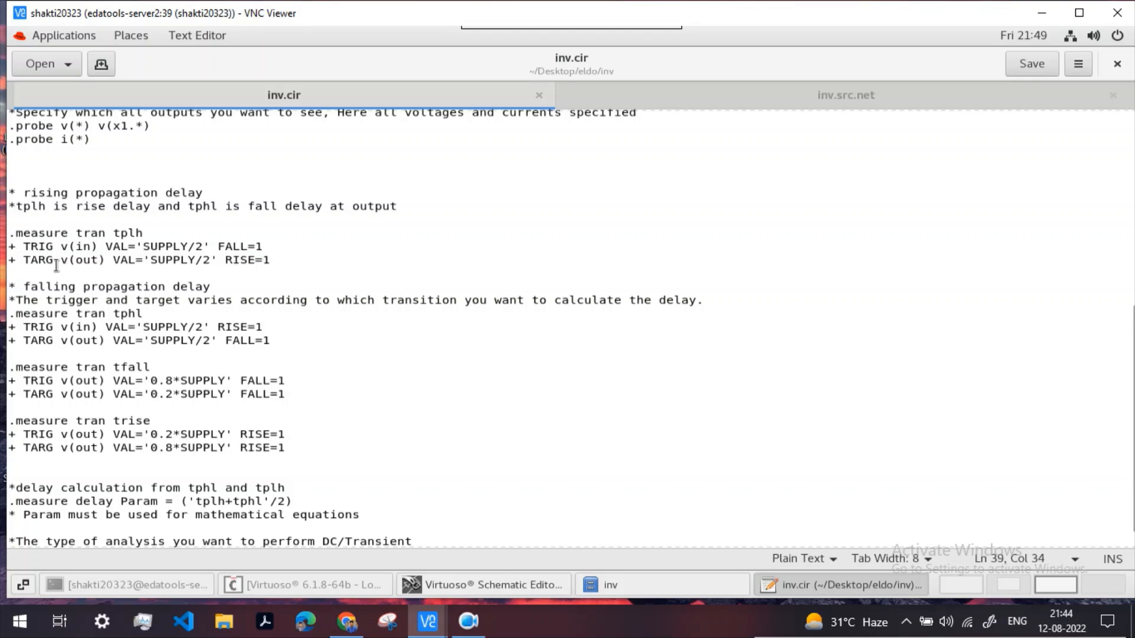
drag(25, 265, 275, 269)
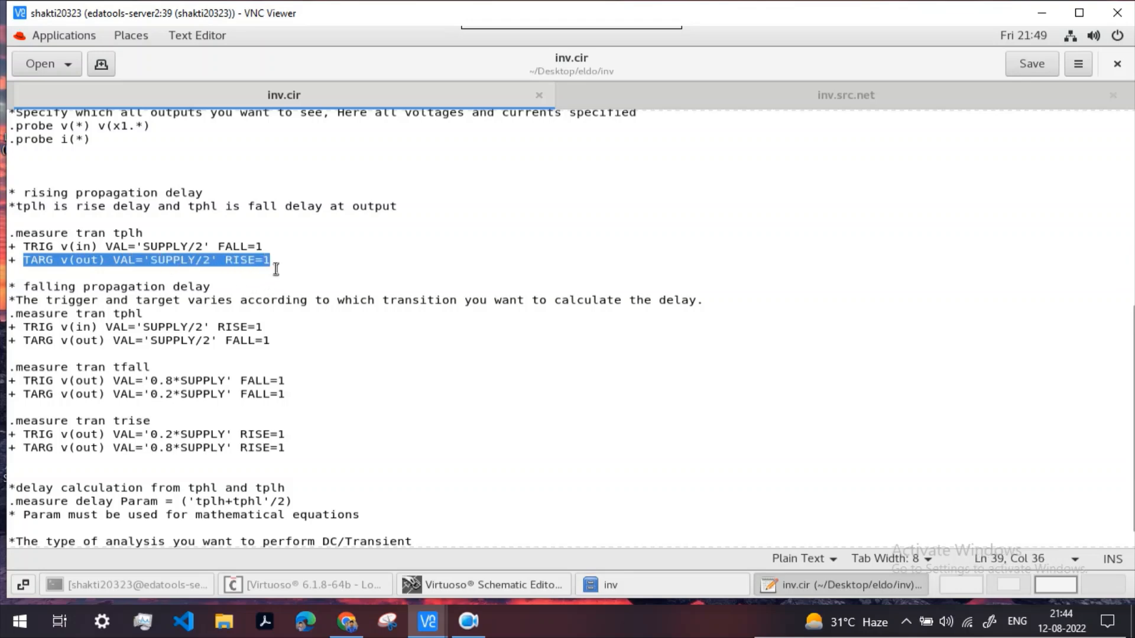
click(276, 269)
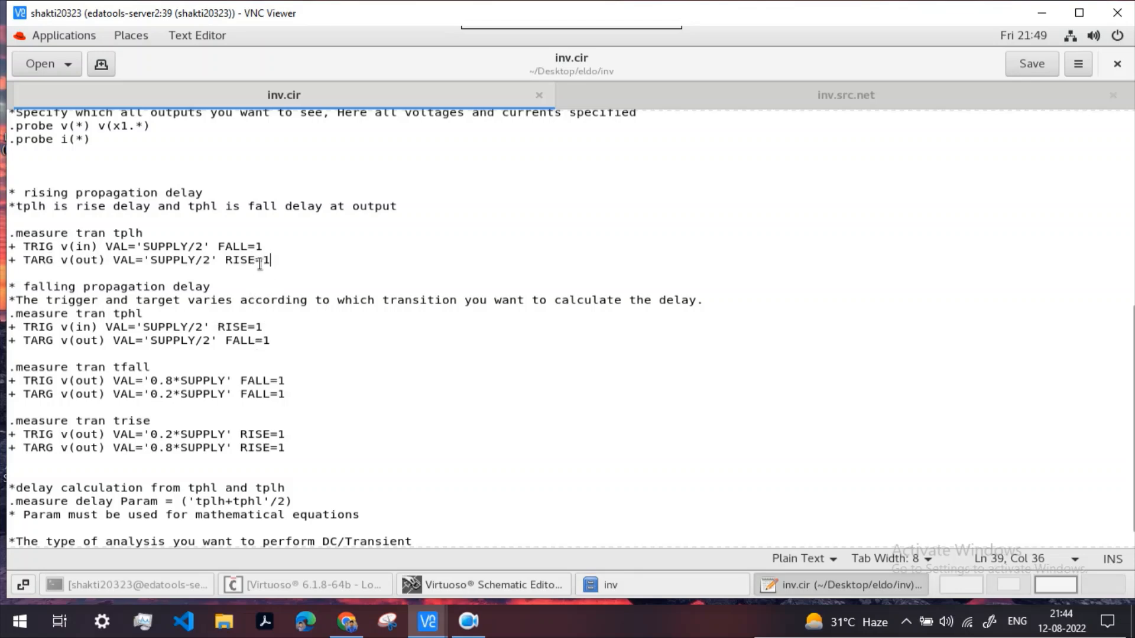
Step: Compare the edge conditions of the tplh measurement with the RISE and FALL conditions of the tphl measurement
drag(272, 261, 226, 263)
click(274, 348)
drag(278, 347, 228, 347)
click(274, 349)
drag(263, 327, 218, 326)
click(275, 348)
drag(144, 314, 113, 320)
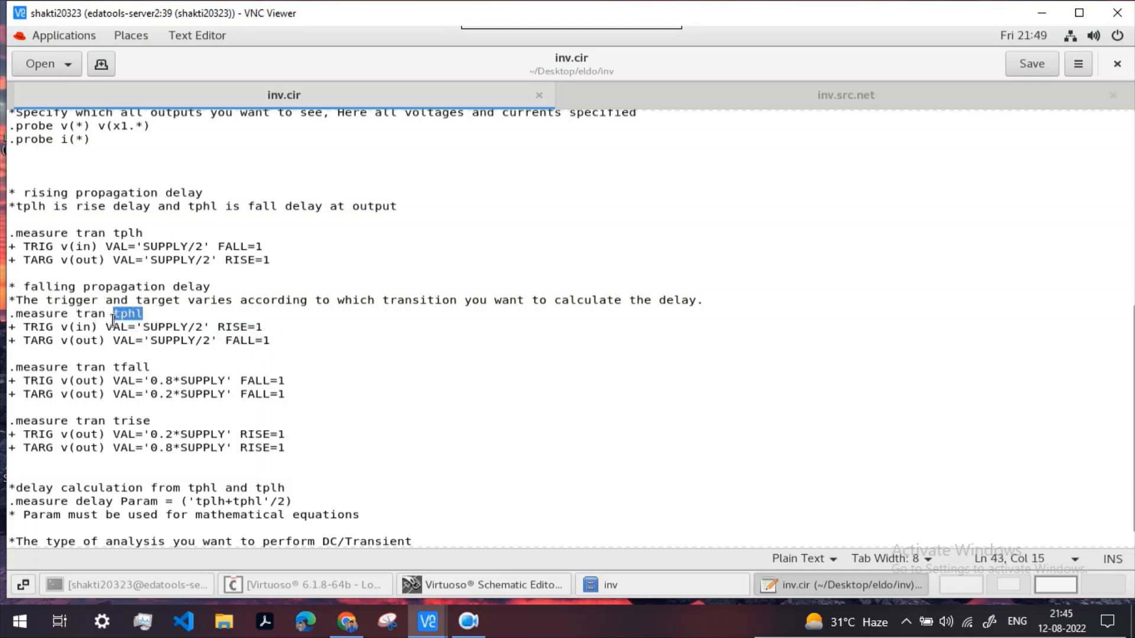
click(148, 319)
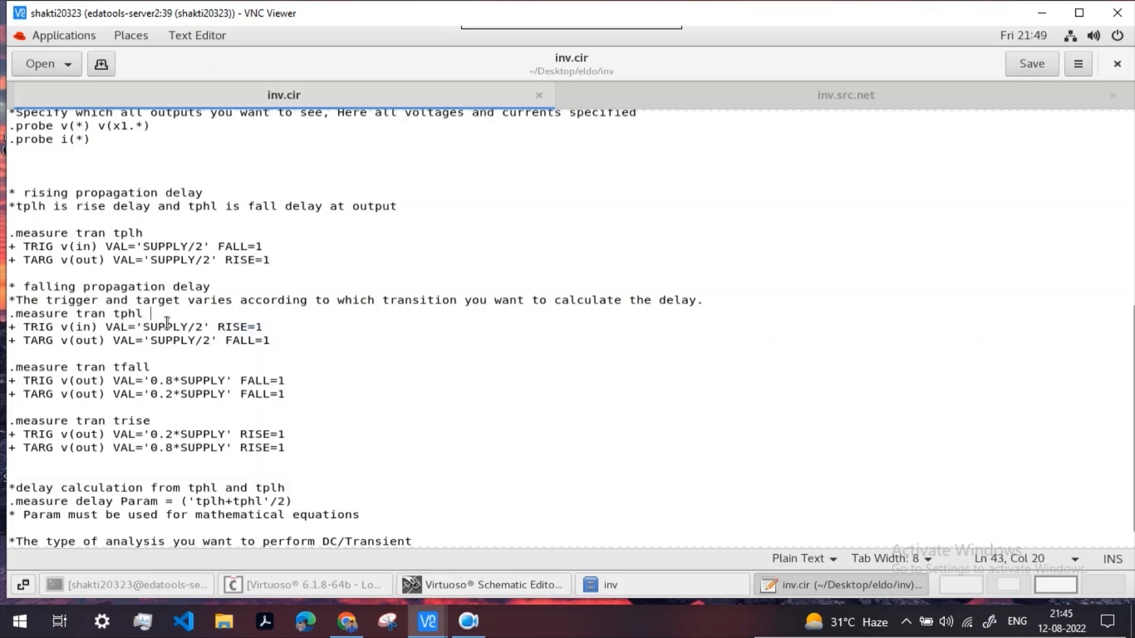
Step: Examine the trise measurement and its trigger and target thresholds at 0.2*SUPPLY and 0.8*SUPPLY on the output
scroll(168, 322, down, 1)
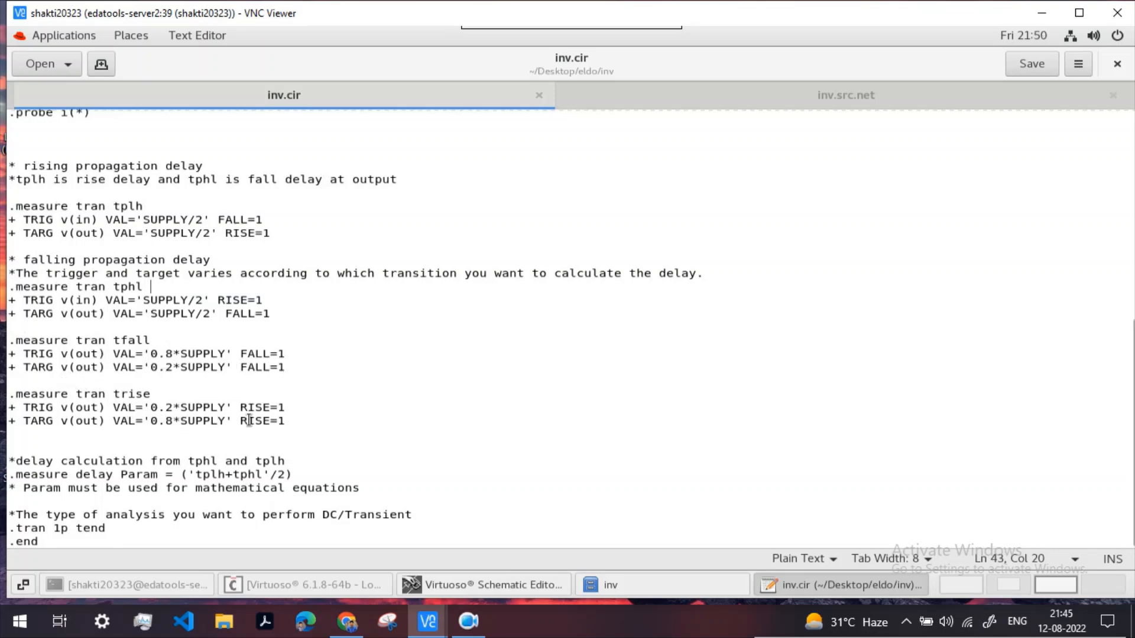
click(288, 425)
drag(281, 429, 25, 415)
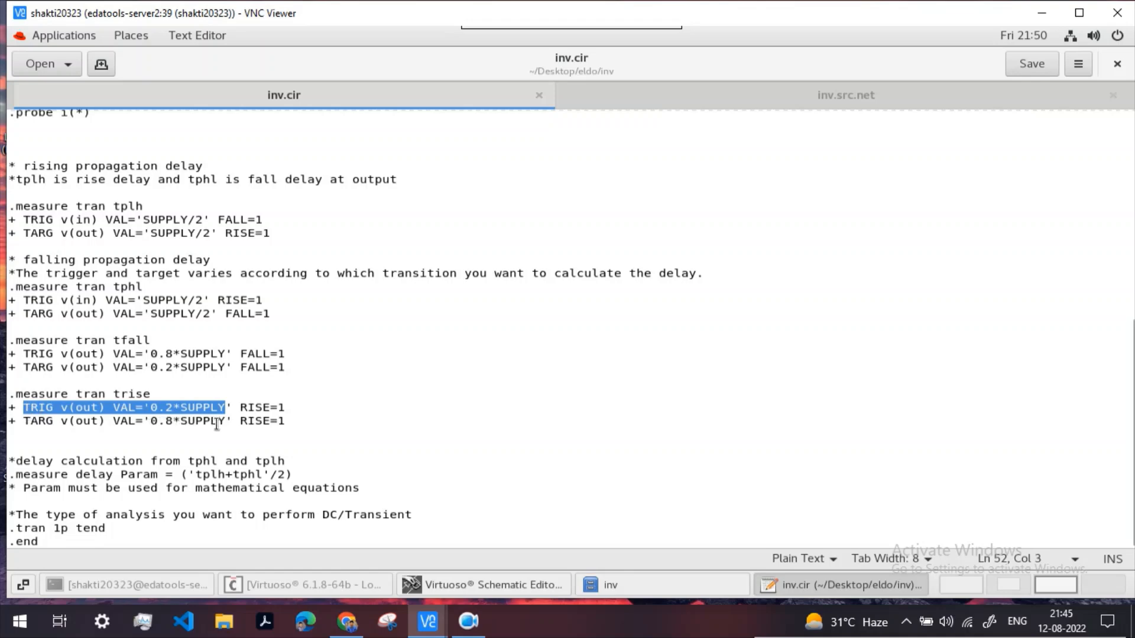
drag(226, 421, 25, 420)
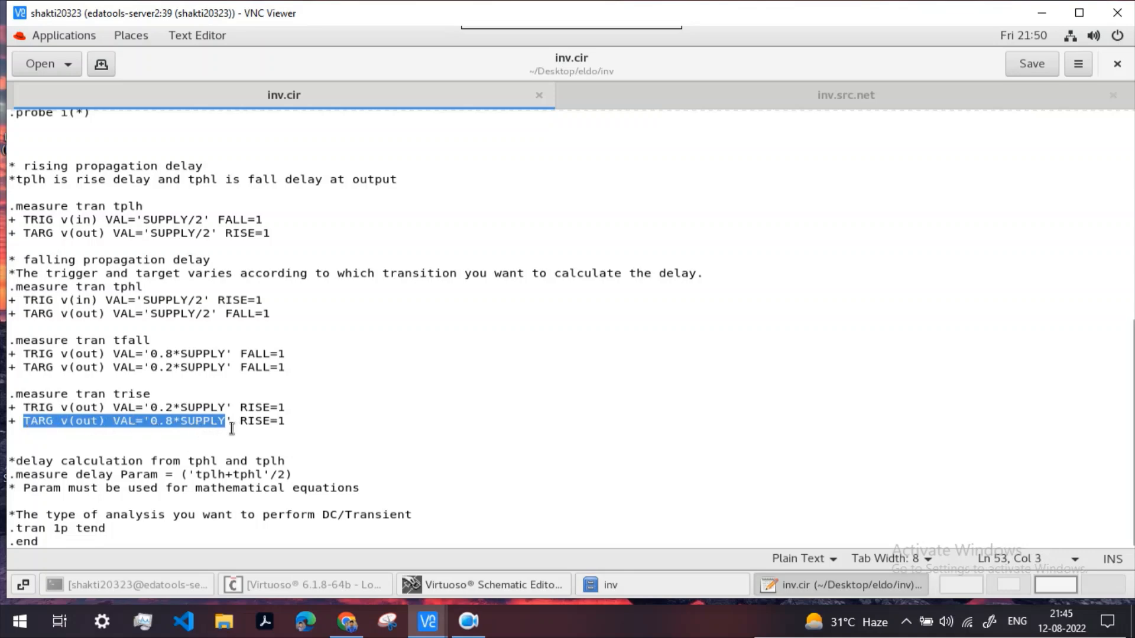
click(288, 422)
drag(288, 422, 15, 402)
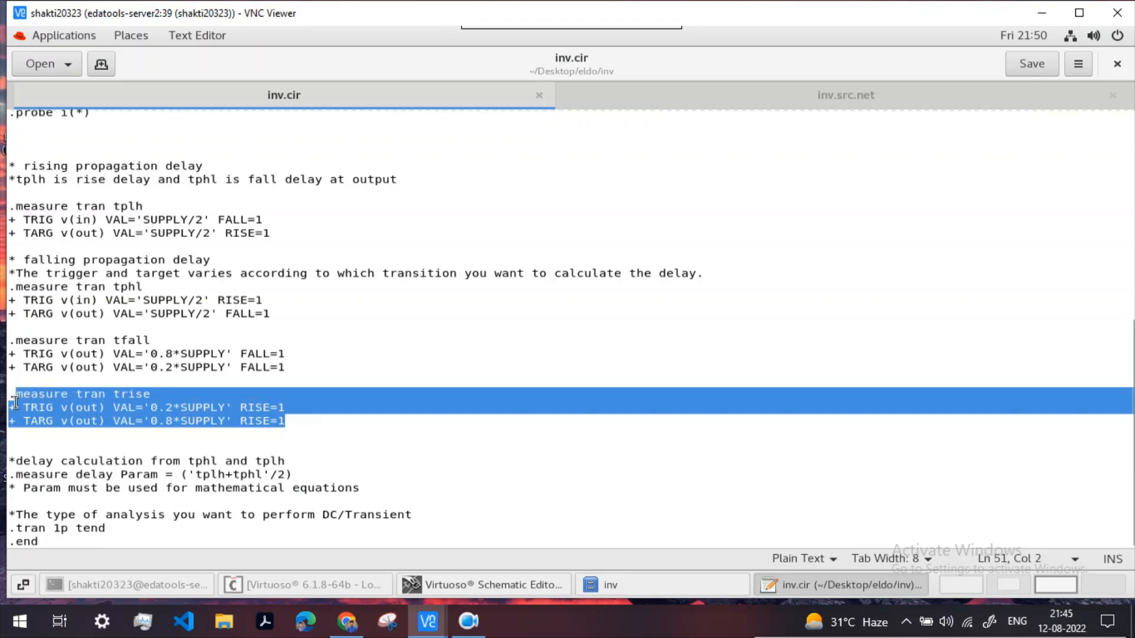
click(285, 373)
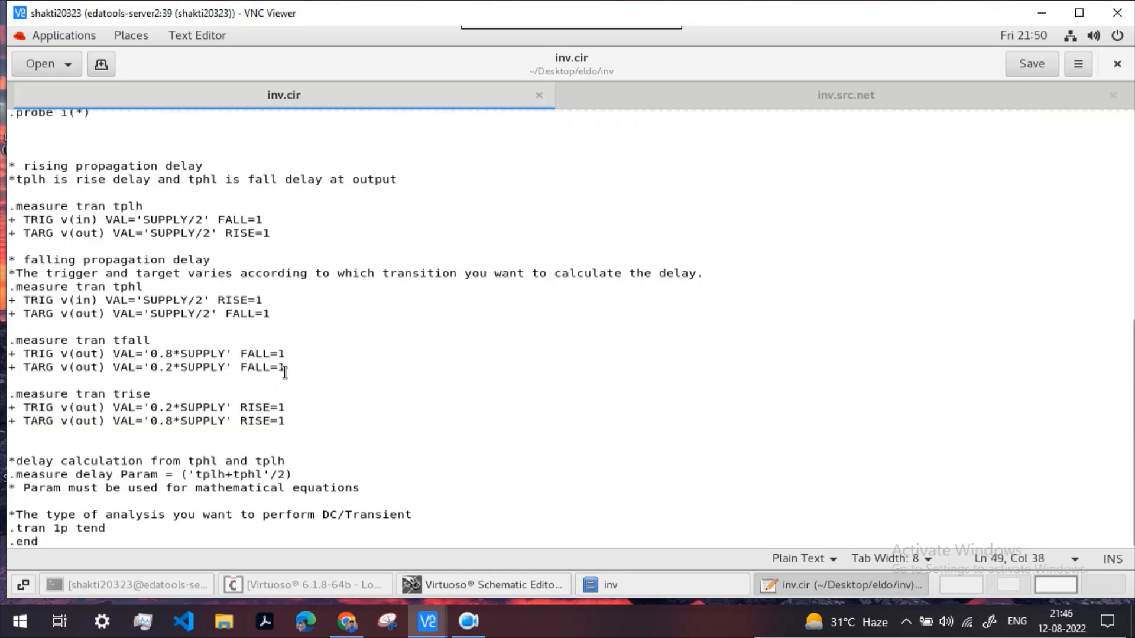
Step: Examine the output thresholds of the tfall measurement and the Param expression that calculates delay from tplh and tphl
drag(121, 353, 225, 353)
drag(121, 367, 232, 369)
drag(76, 358, 101, 370)
click(298, 372)
triple_click(135, 480)
click(226, 479)
Step: Examine the .tran analysis line, including its 1p time step and the tend stop time
drag(46, 531, 9, 531)
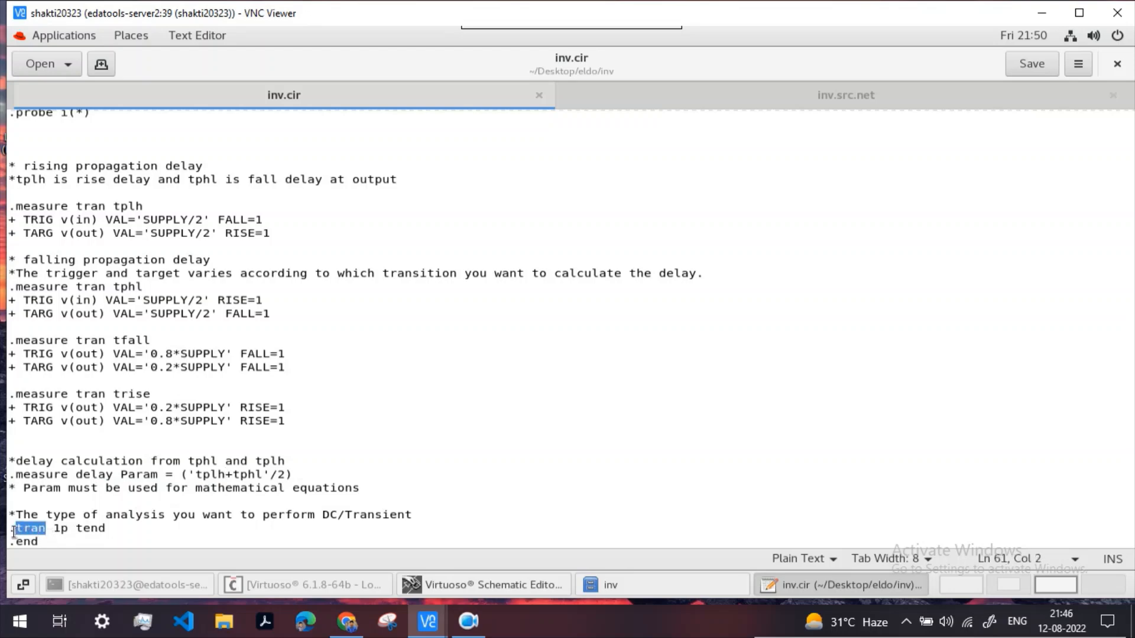
click(53, 534)
drag(69, 534, 57, 536)
click(68, 536)
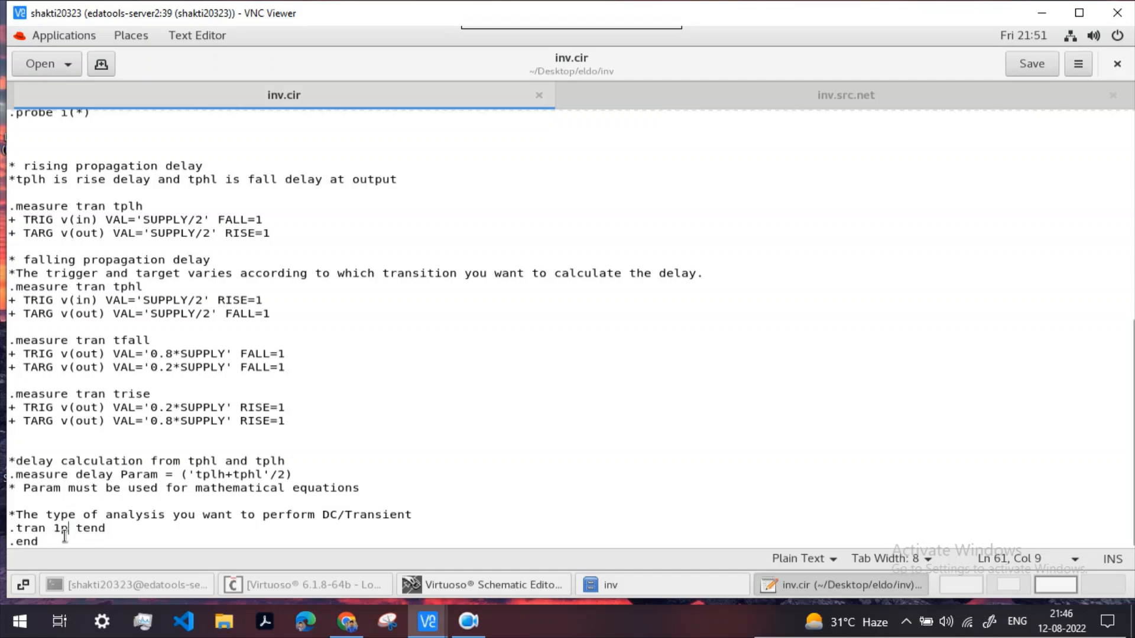
drag(81, 536, 111, 534)
click(115, 535)
Step: Look up the tend parameter definition in inv.cir, and return to the transient analysis and .end lines
scroll(152, 446, up, 2)
scroll(152, 446, up, 5)
drag(145, 216, 15, 219)
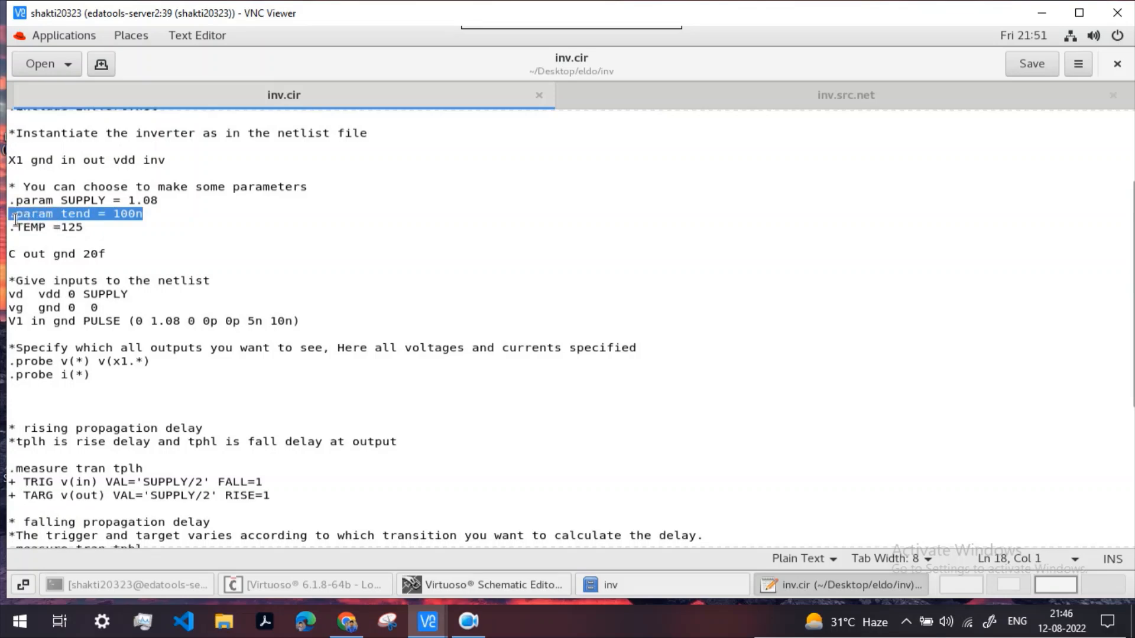
click(154, 219)
scroll(114, 488, down, 7)
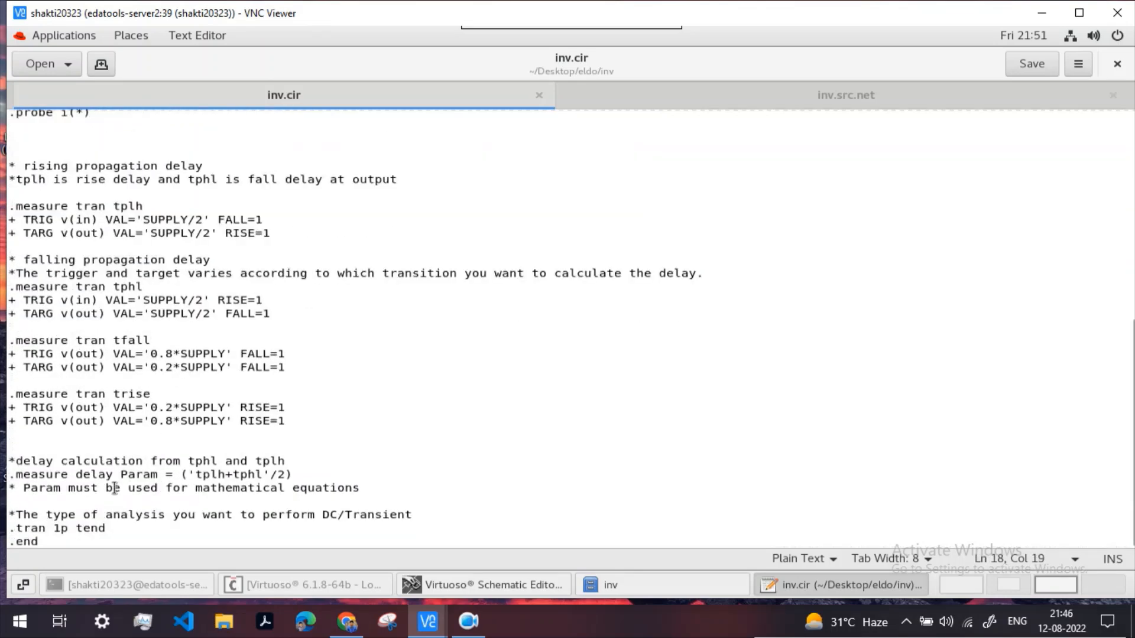
drag(122, 535, 17, 516)
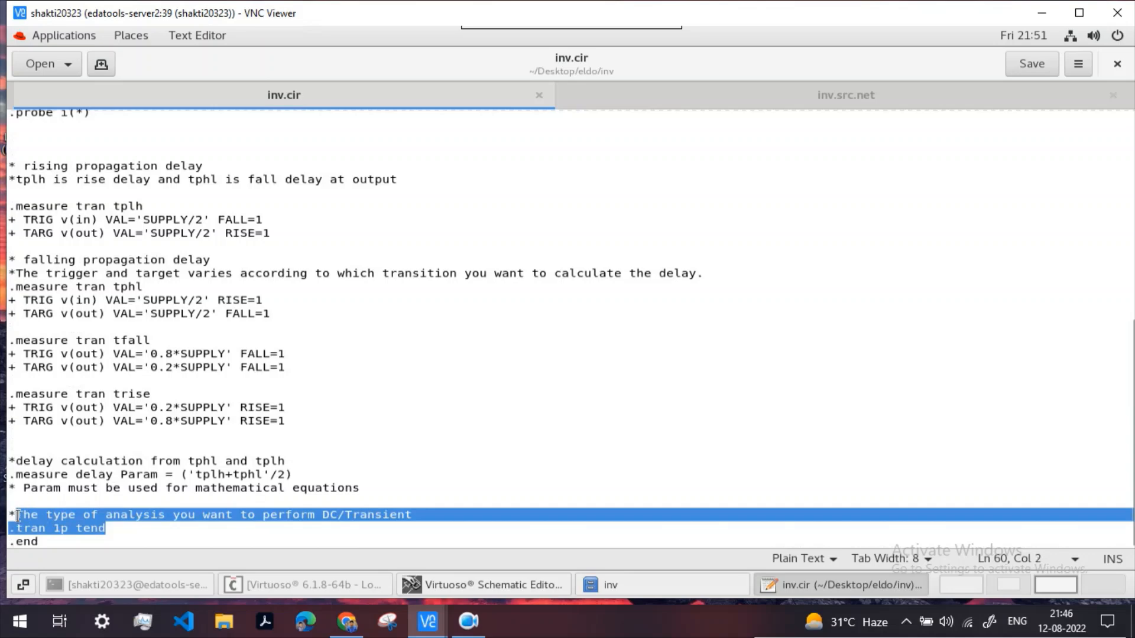
click(57, 544)
Step: Review inv.cir from its beginning through the include, instance and parameter lines to the input source block
scroll(430, 349, up, 10)
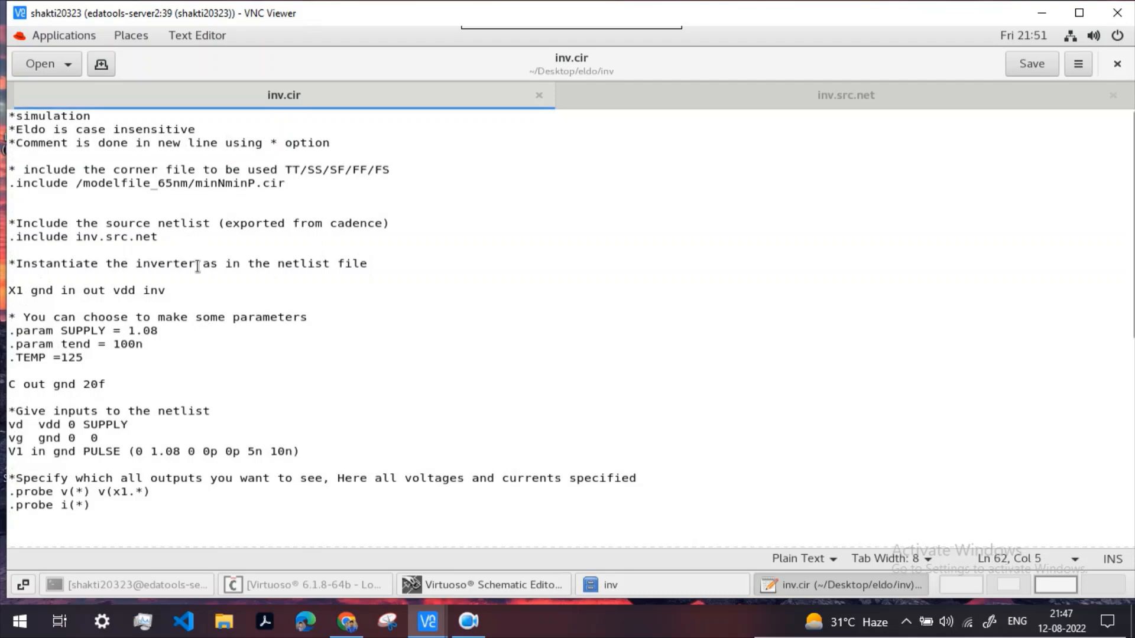
click(129, 365)
drag(129, 367, 15, 116)
click(225, 440)
drag(308, 452, 74, 406)
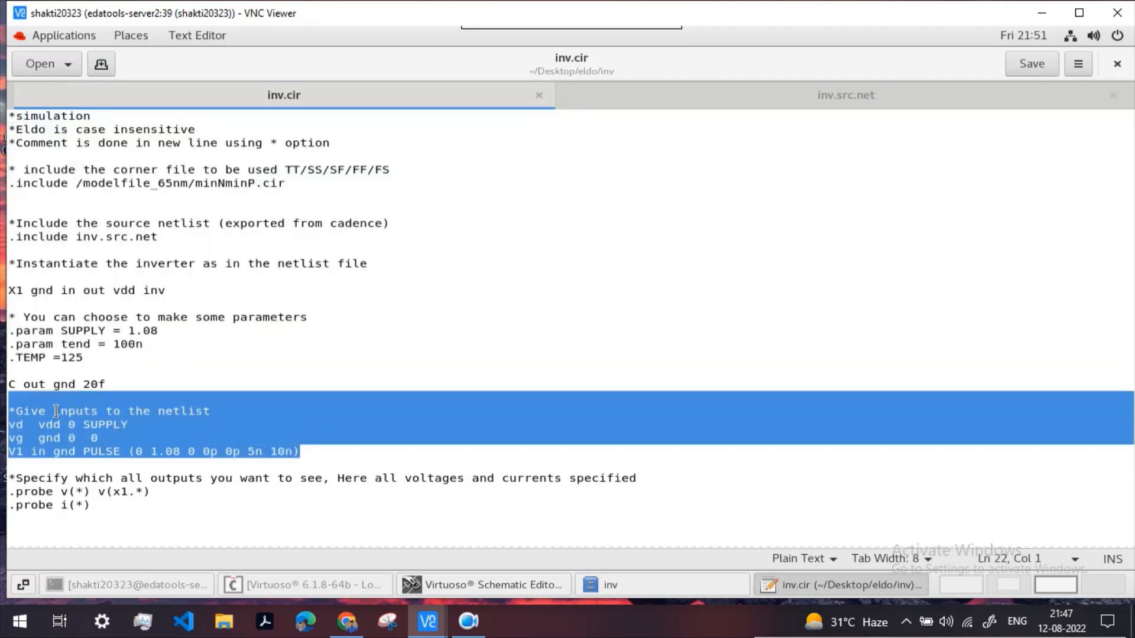
Step: Review the probe, delay measurement and transient analysis lines of inv.cir and return to the beginning of the file
click(134, 517)
scroll(147, 502, down, 4)
scroll(156, 494, down, 6)
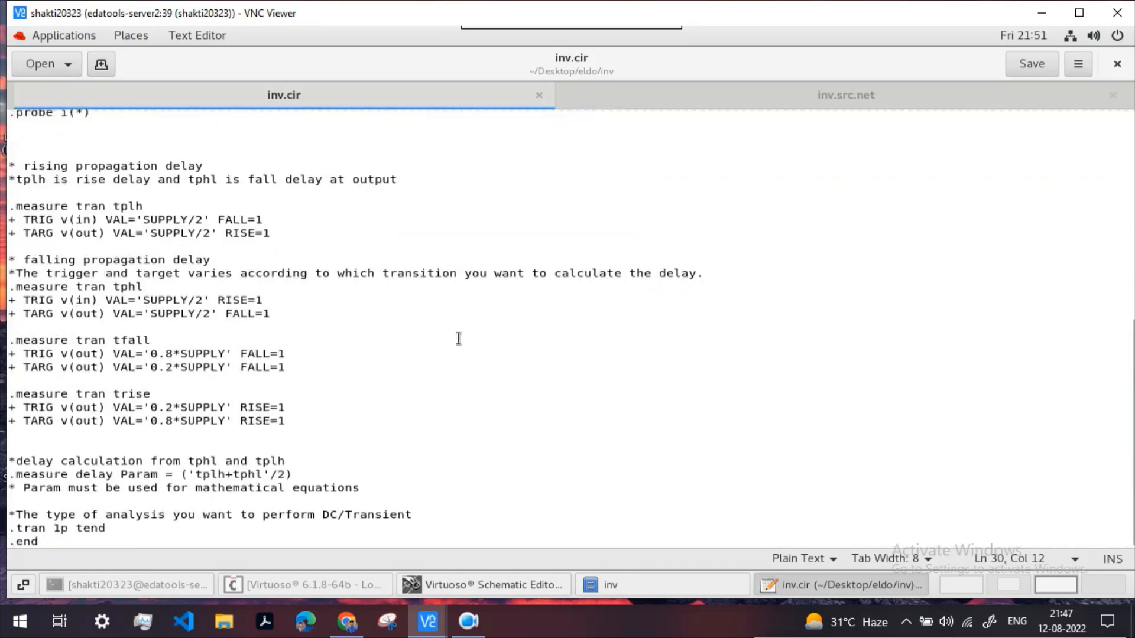
scroll(458, 338, up, 10)
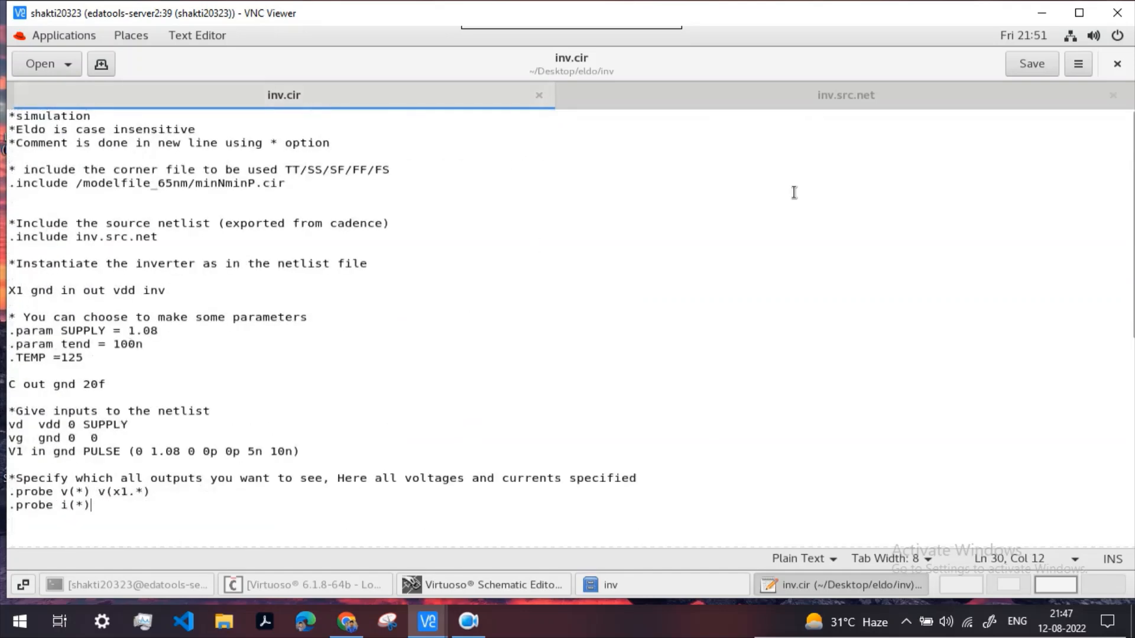
Step: Open a terminal in the inv project folder and start a csh shell
click(661, 588)
click(350, 253)
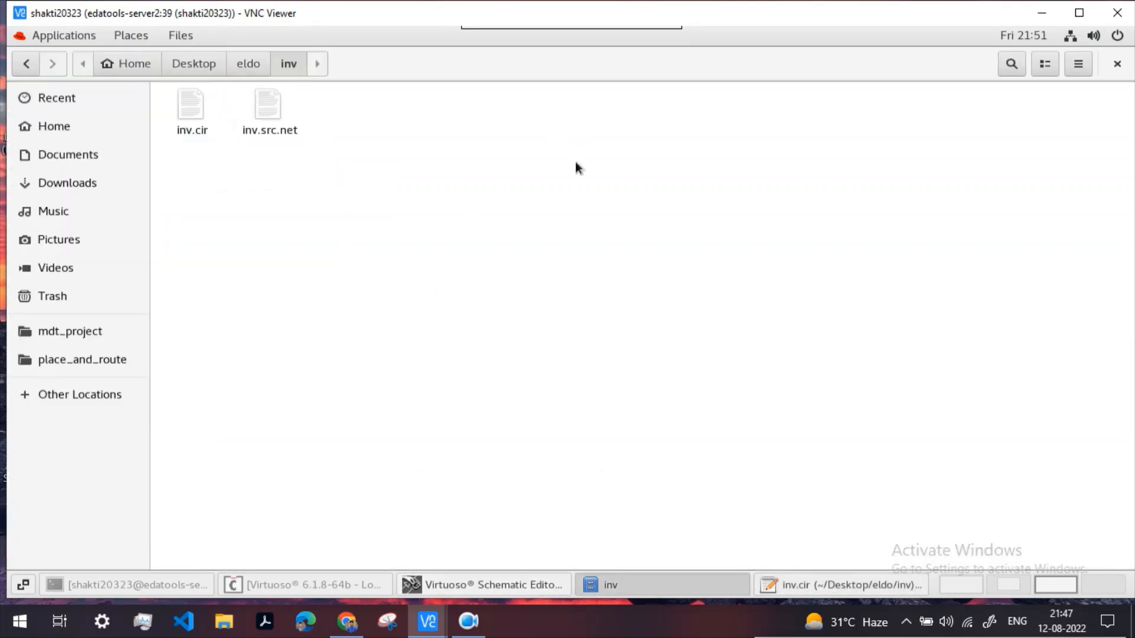
right_click(556, 178)
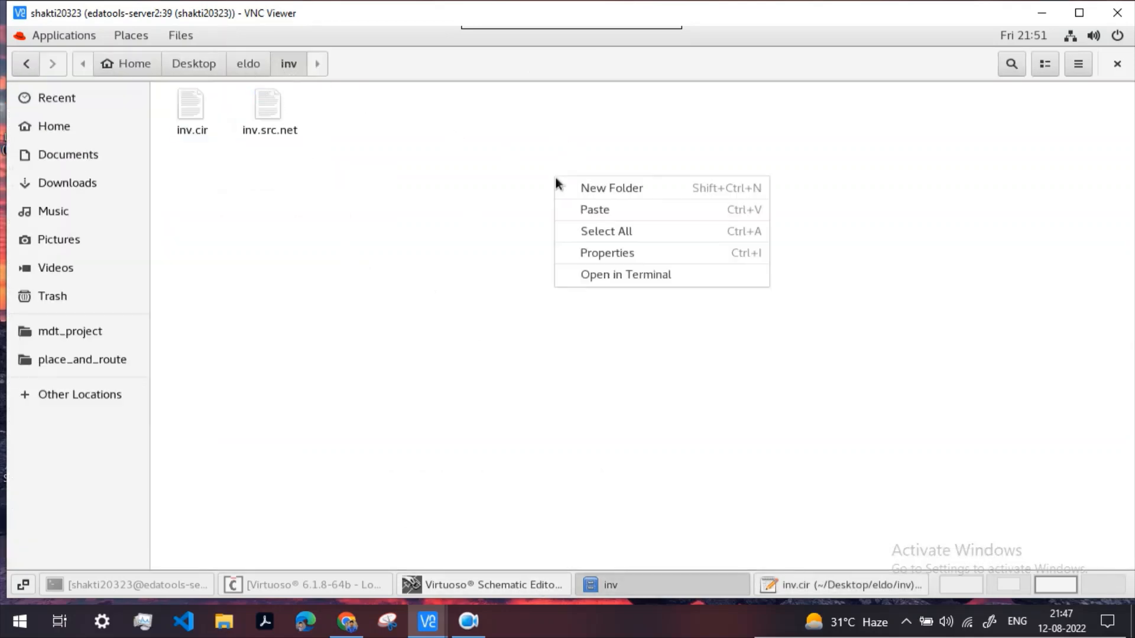
click(648, 274)
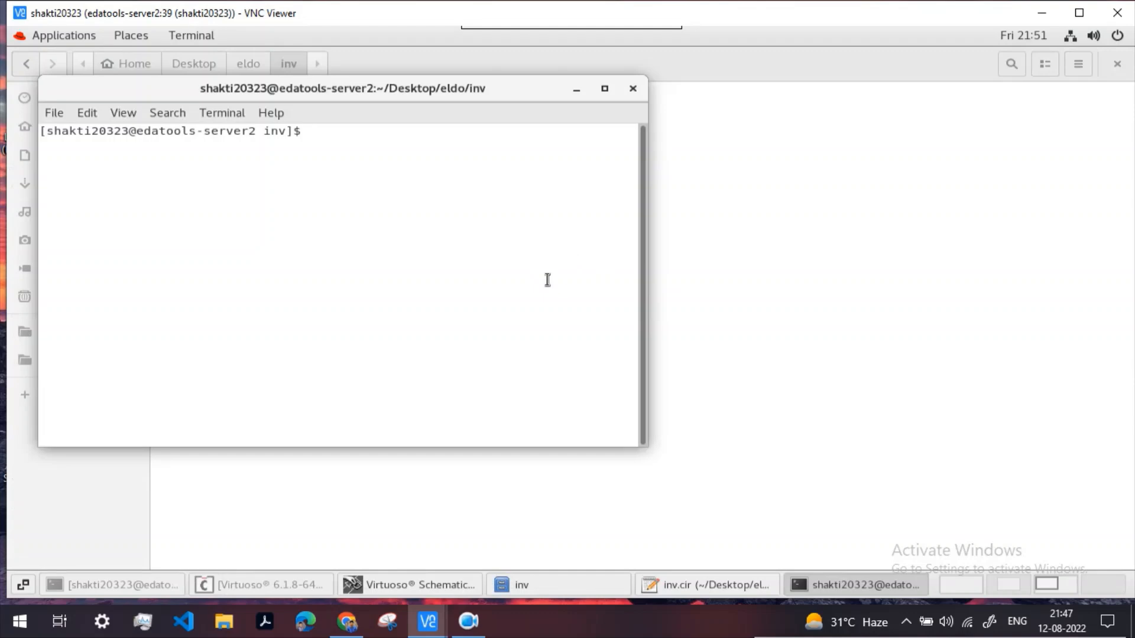
text(csh)
key(Return)
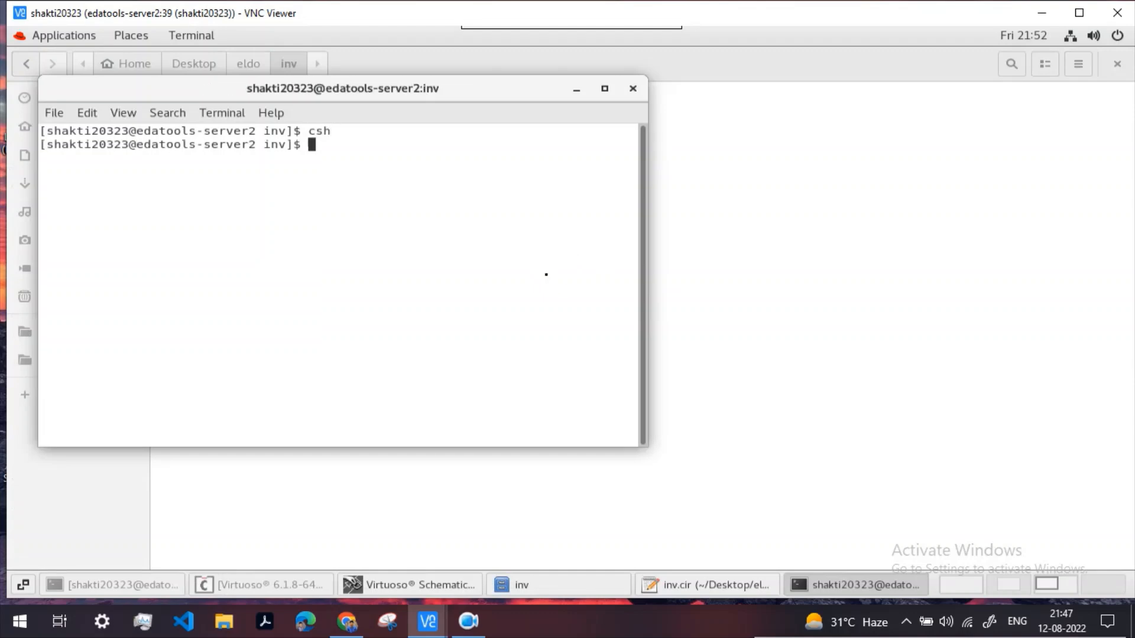
Step: Source /mentor2020/ams.cshrc to set up the Mentor AMS tool environment
text(source /mento)
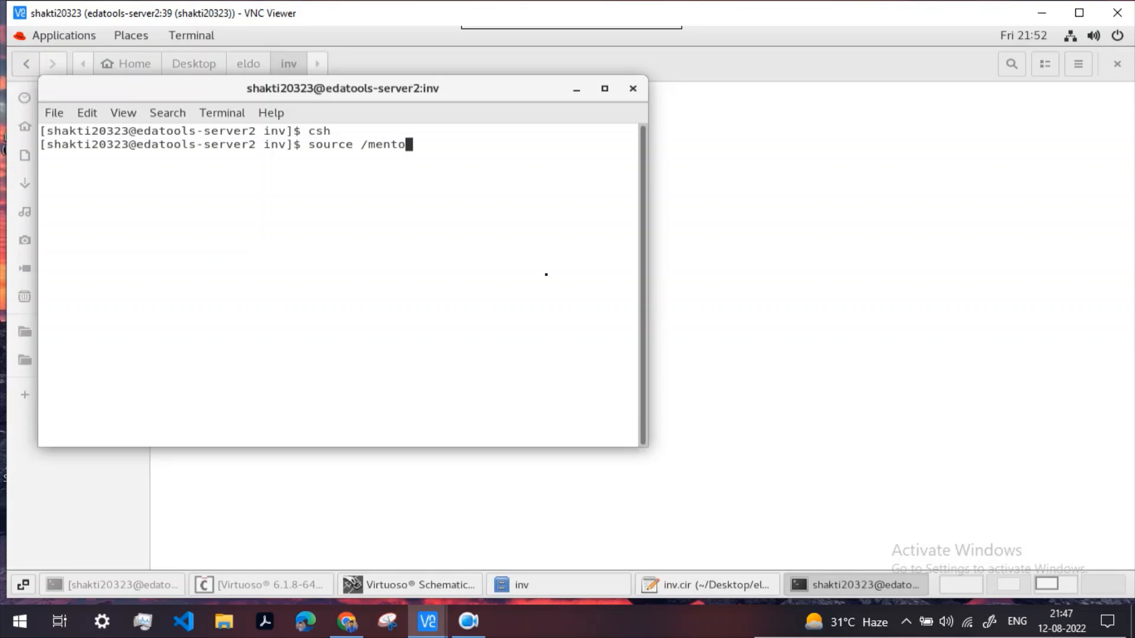
text(r2020/)
key(Tab)
key(Tab)
text(am)
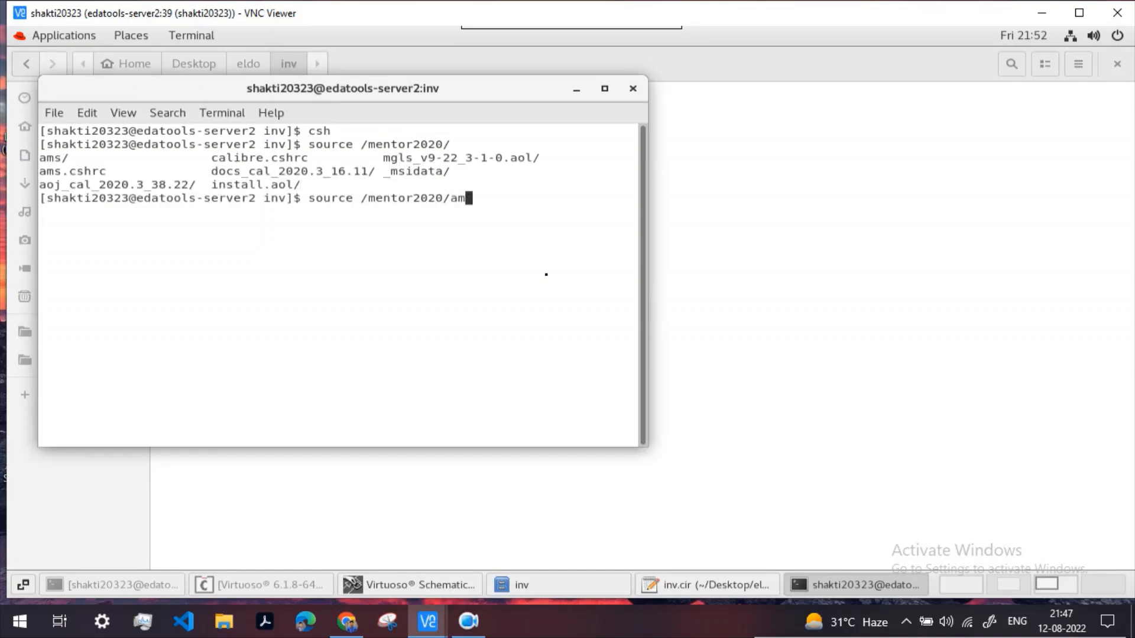
text(s.cshrc)
key(Return)
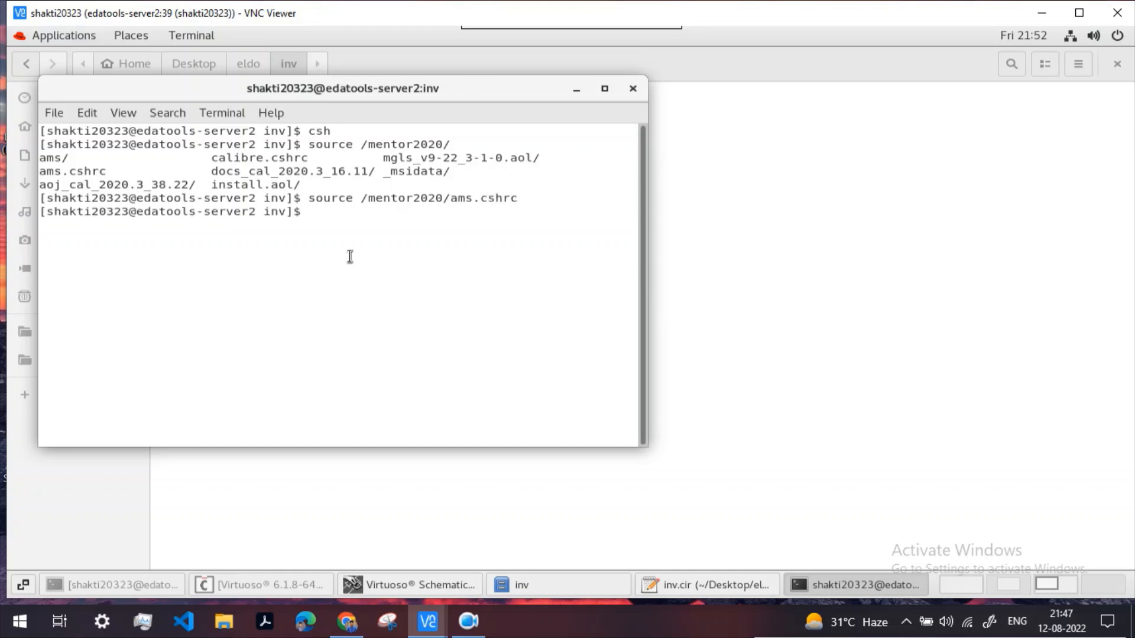
Step: Run the Eldo simulation on inv.cir and maximize the terminal window to show its output
text(eldo)
text(inv.cir)
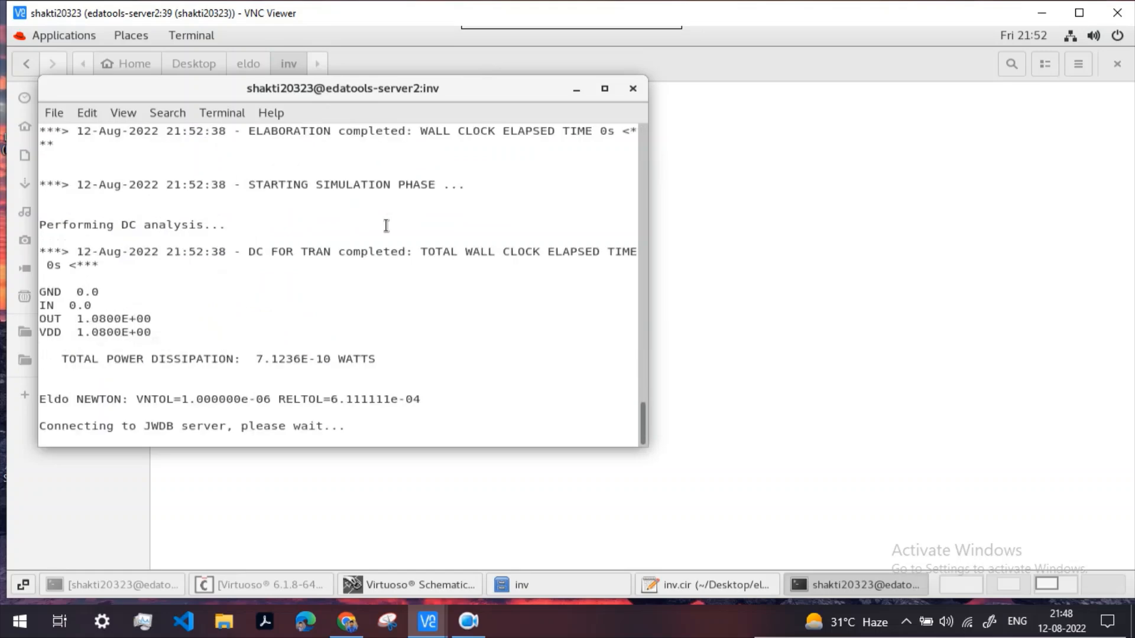
click(606, 89)
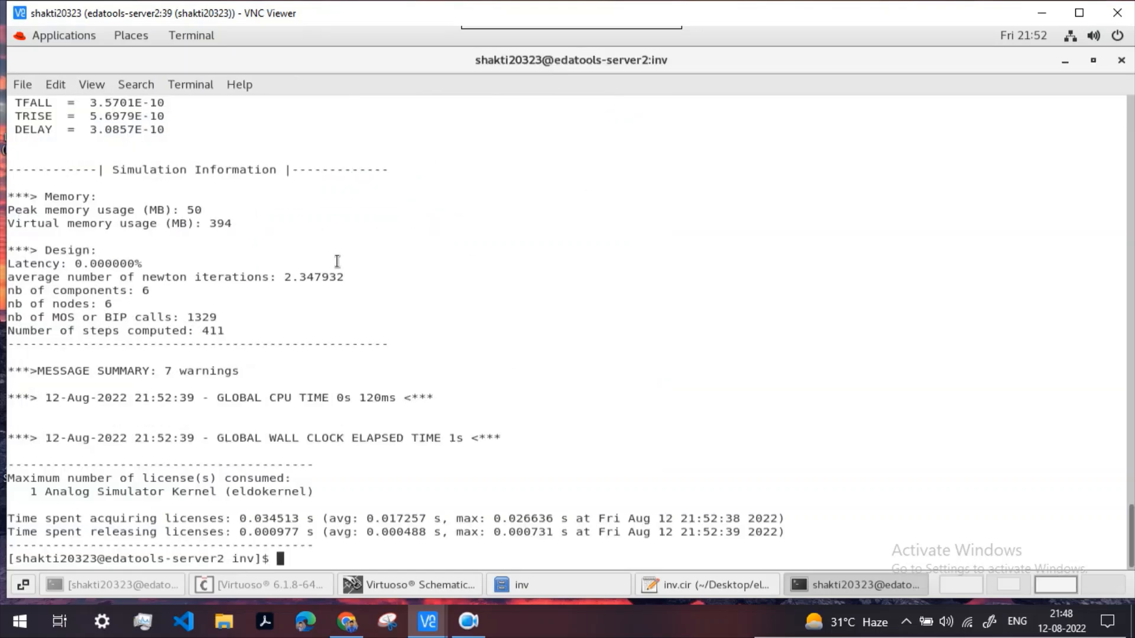
Step: Examine the TPLH, TPHL, TFALL and TRISE measurement results in the Eldo output
scroll(337, 259, up, 4)
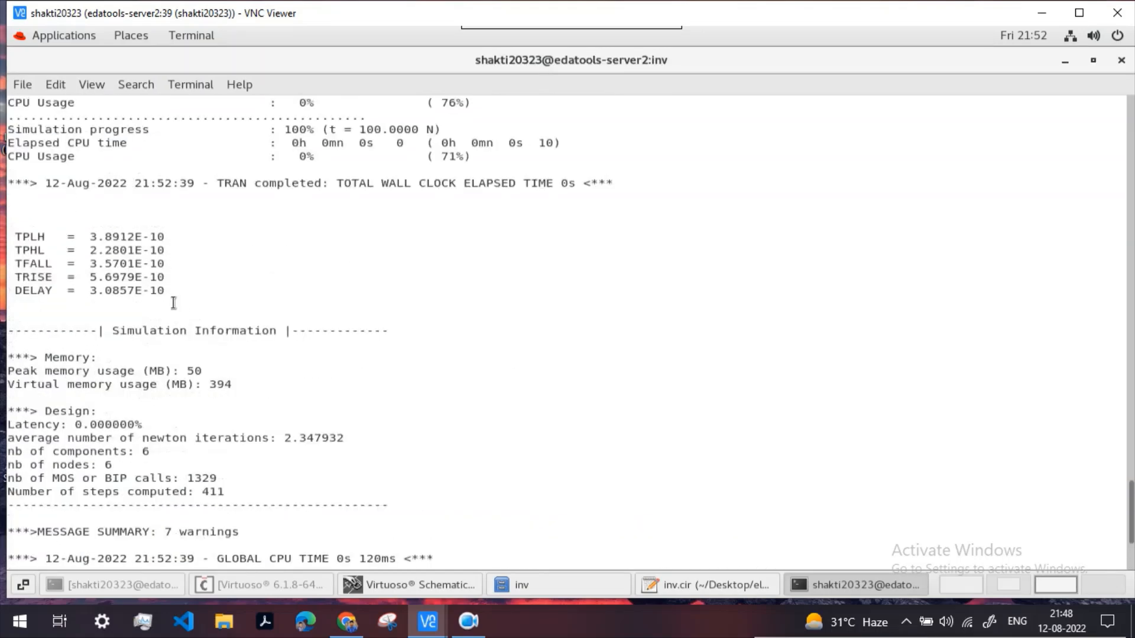
drag(172, 238, 19, 239)
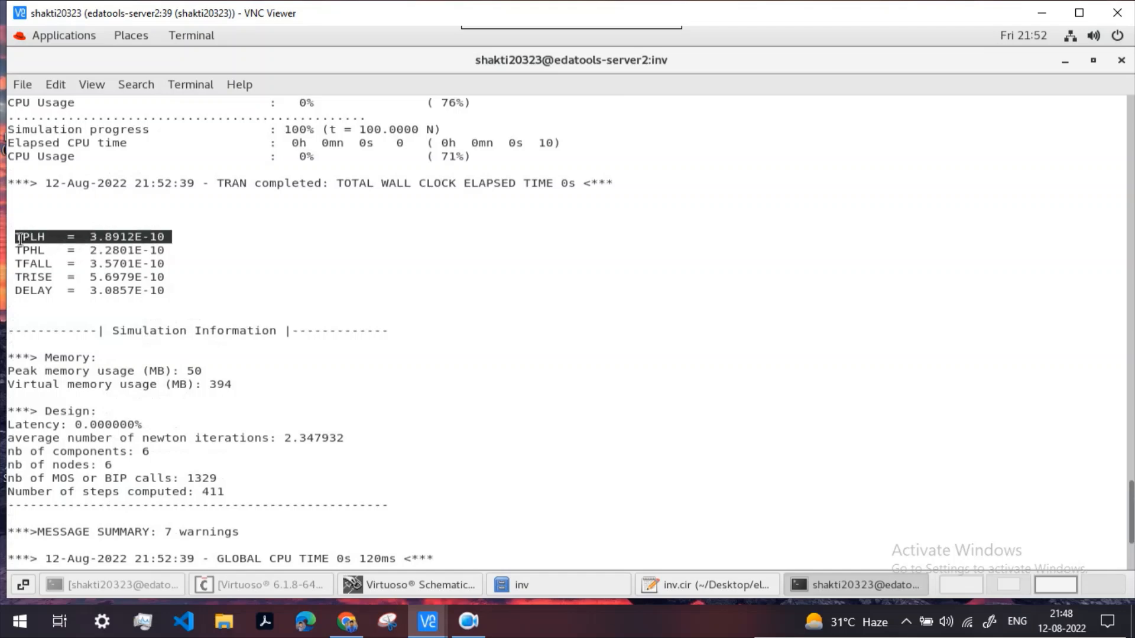
click(173, 262)
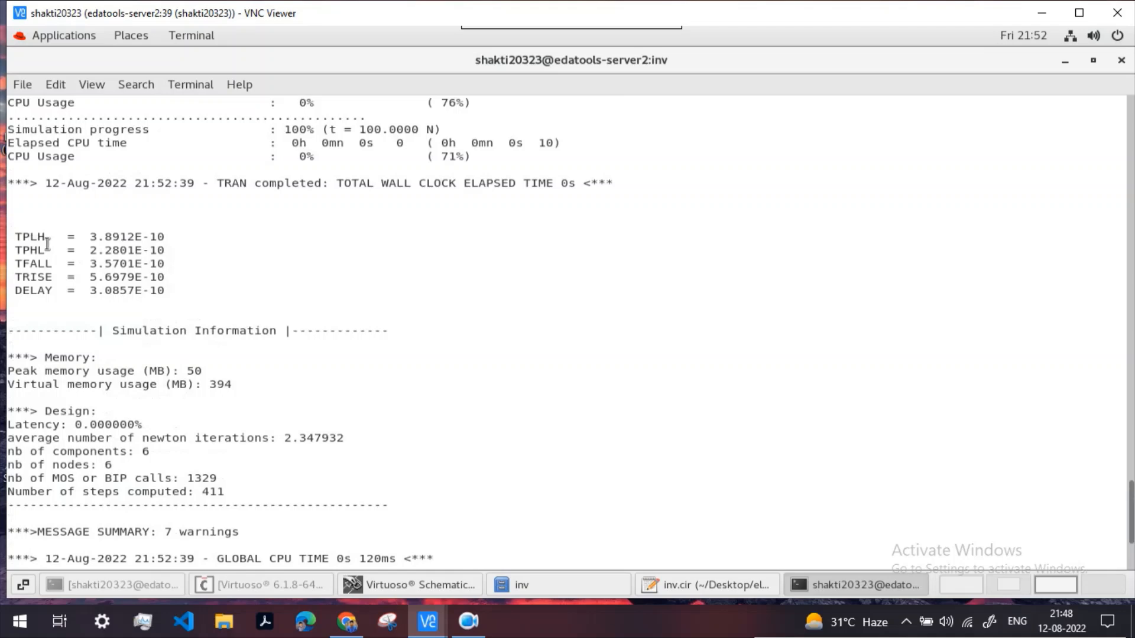
drag(173, 239, 15, 250)
drag(164, 254, 18, 257)
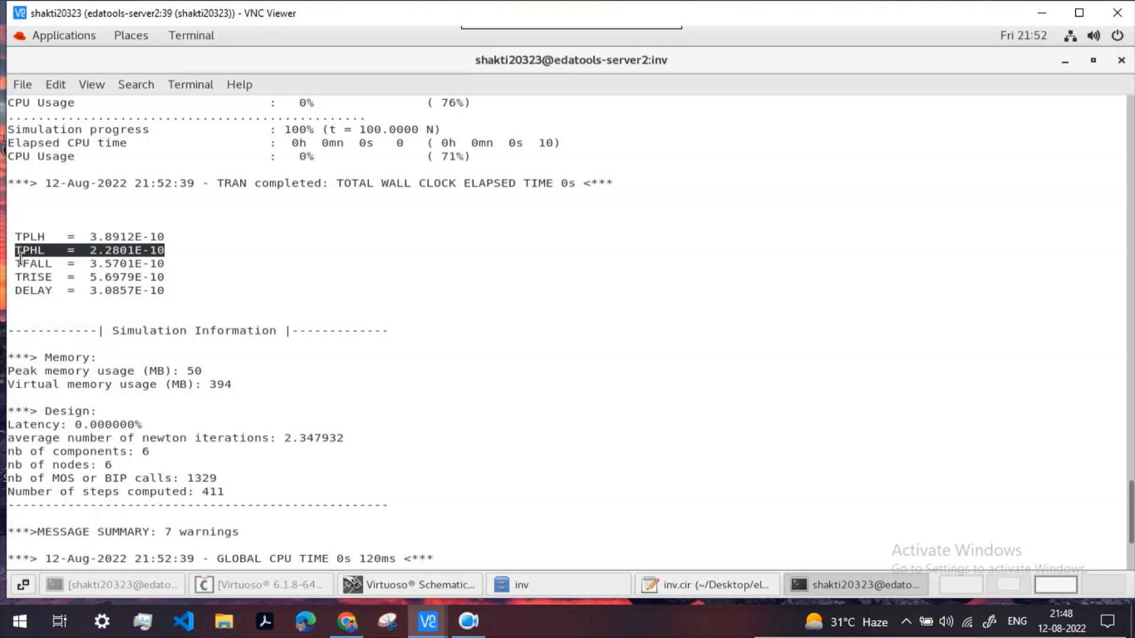
drag(171, 278, 11, 269)
click(177, 282)
scroll(230, 278, down, 4)
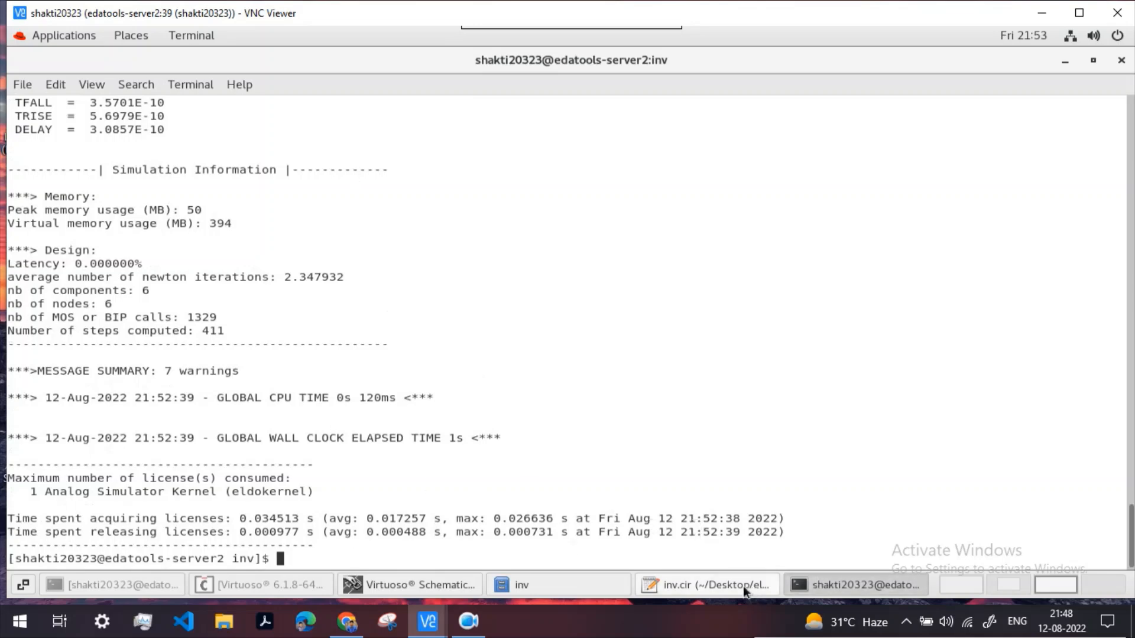
Step: Check the generated output files in the inv folder and open inv.wdb with ezwave from the terminal
click(560, 585)
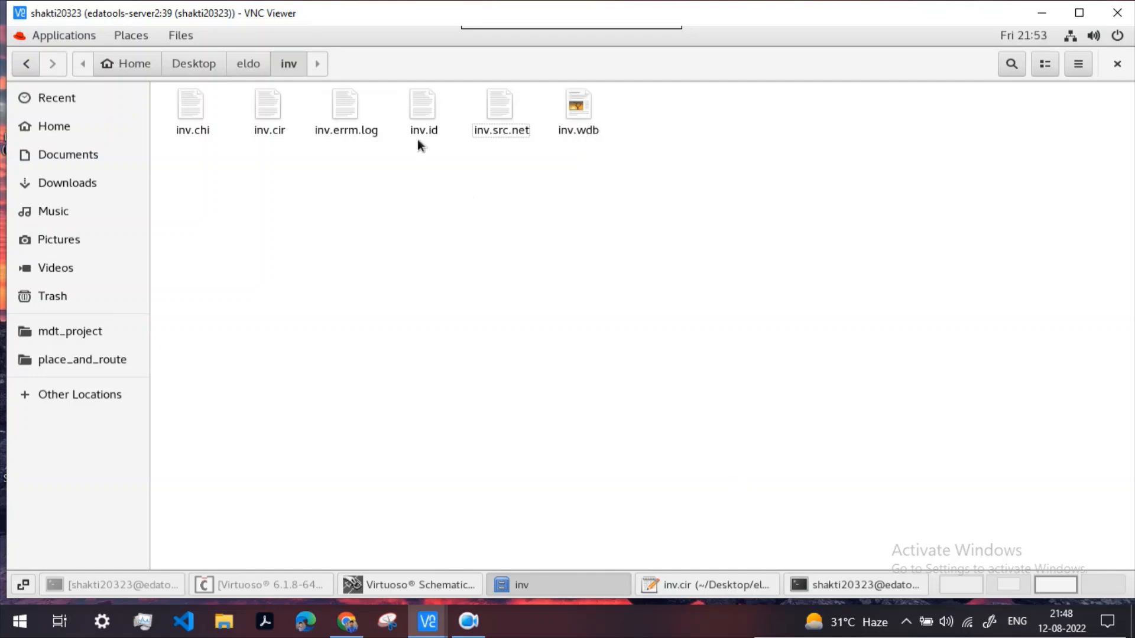
click(843, 584)
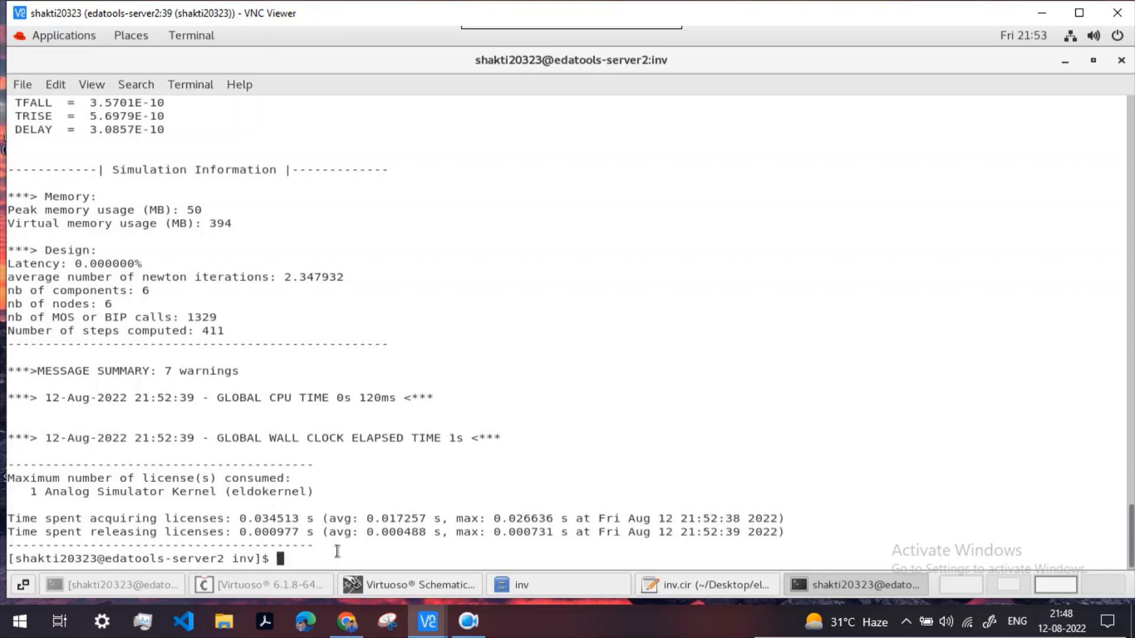
text(ezwave inv.w)
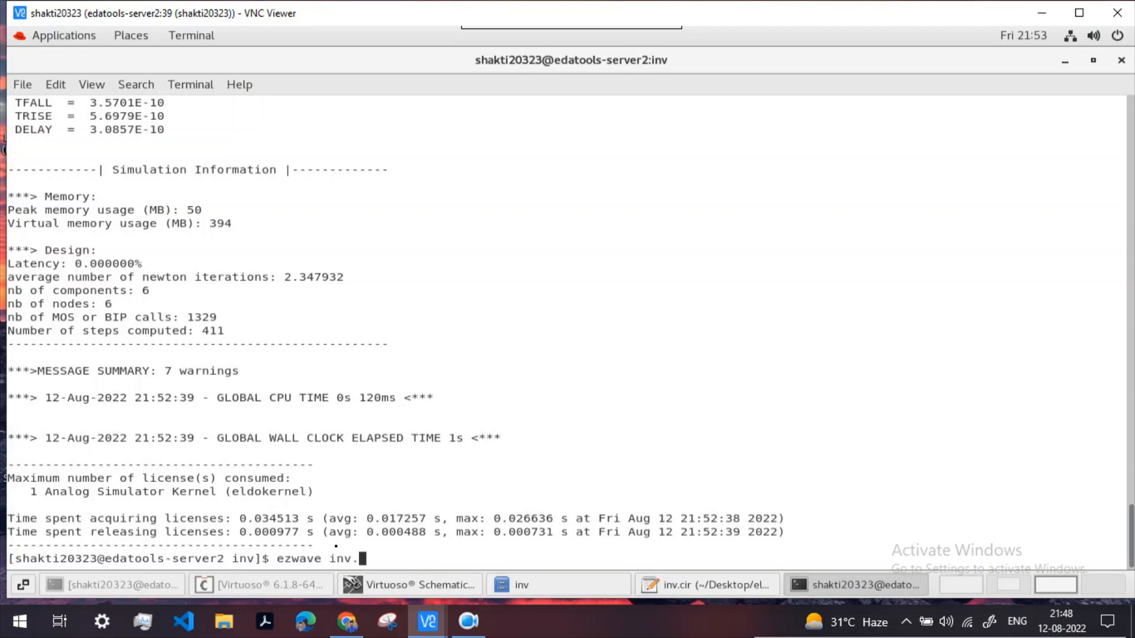
text(db)
key(Return)
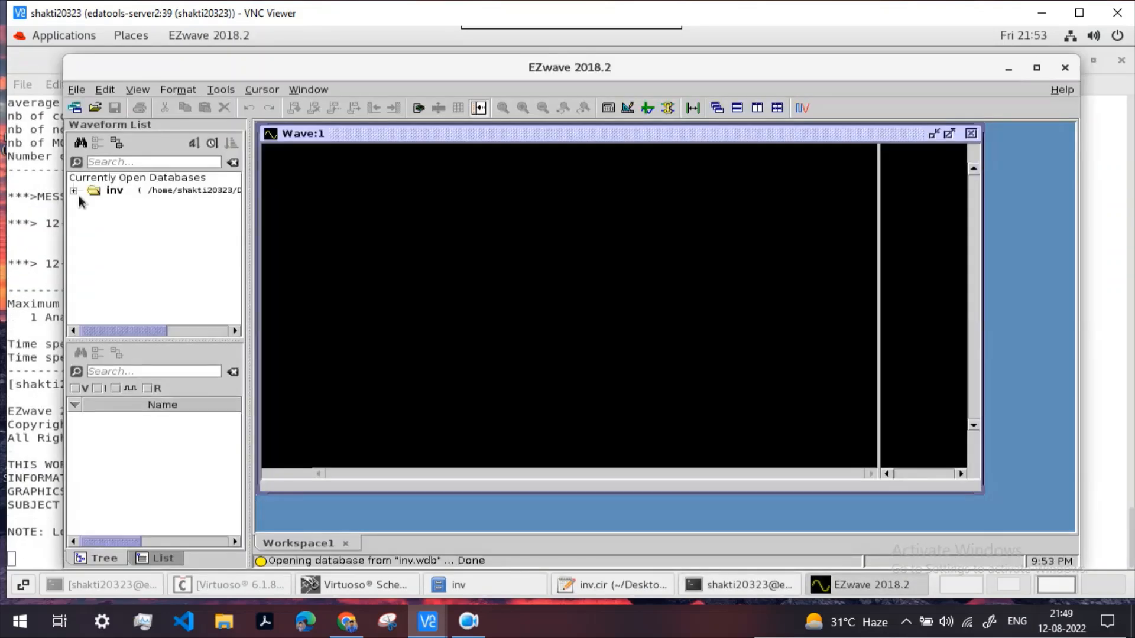
Step: Expand the inv database to TRAN and X1, and plot the V(IN) and V(OUT) waveforms
double_click(85, 189)
double_click(105, 203)
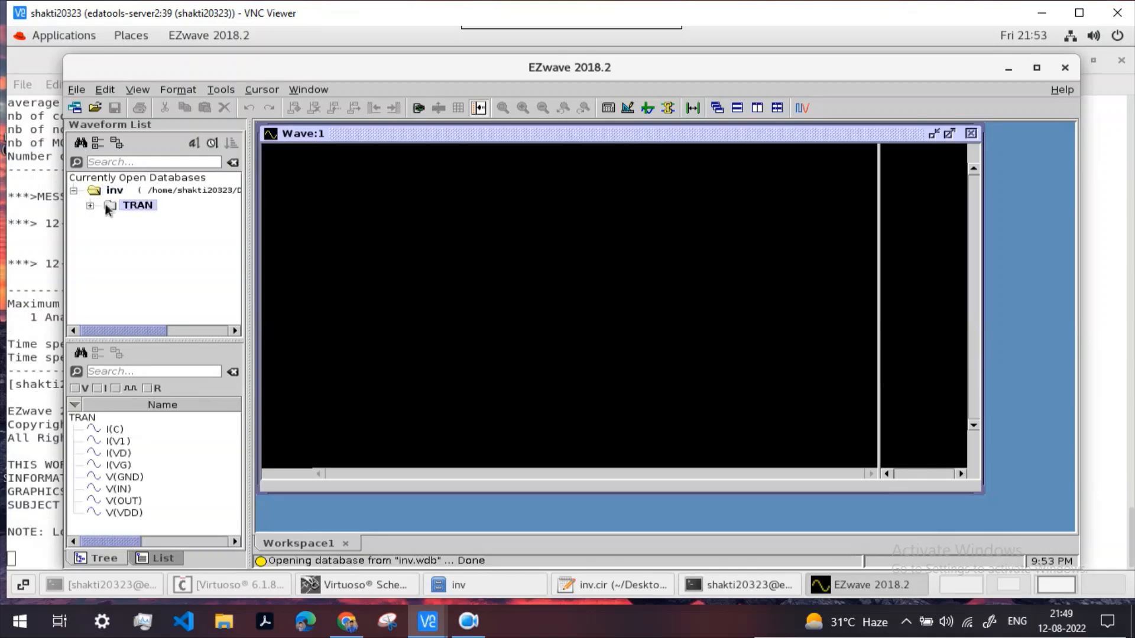
click(130, 220)
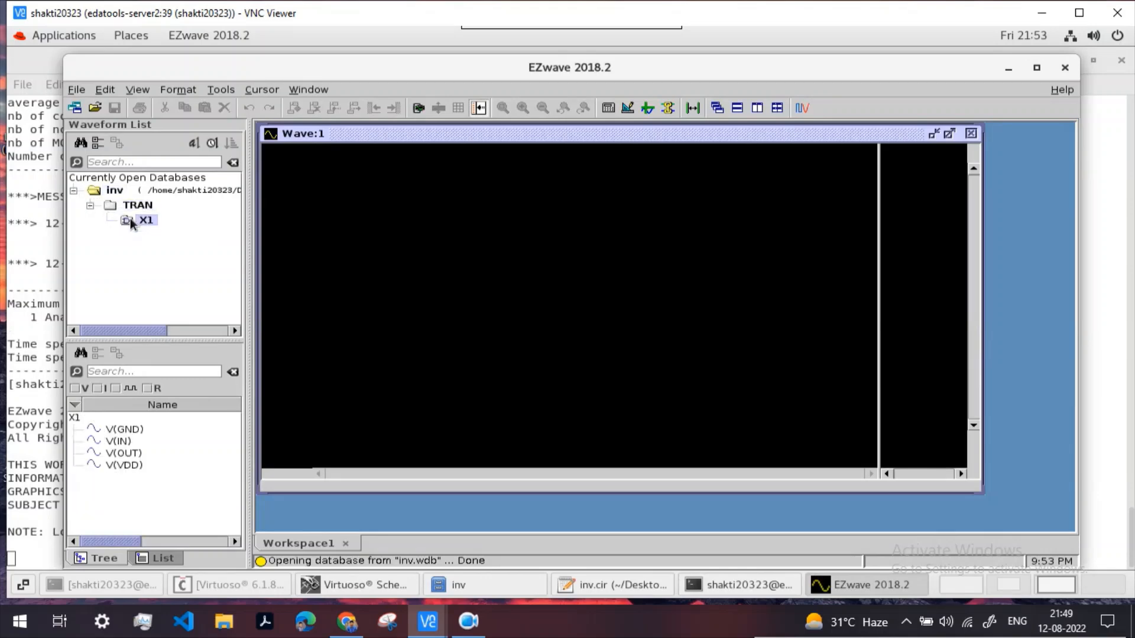
double_click(125, 443)
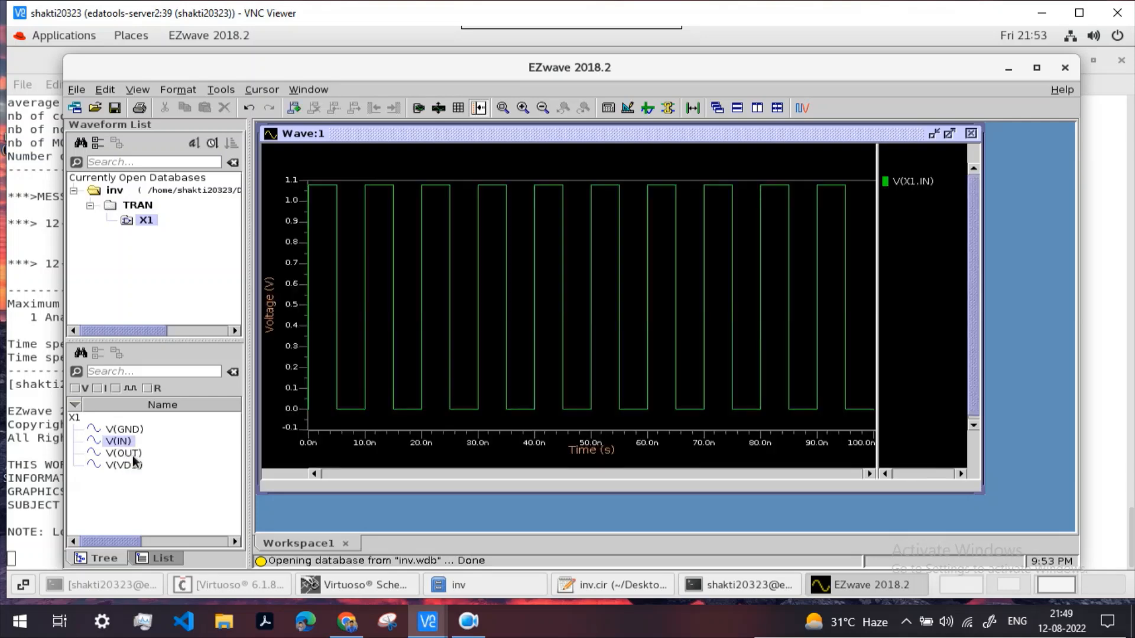
double_click(133, 455)
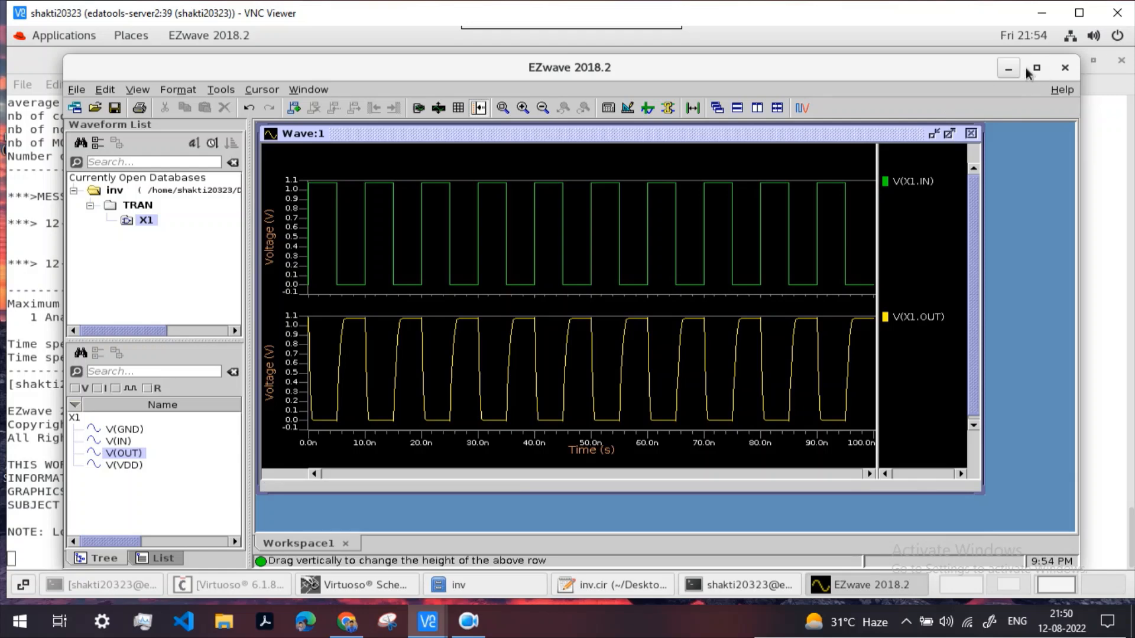
Step: Exit EZwave and return to the delay measurement results in the terminal output
click(1064, 70)
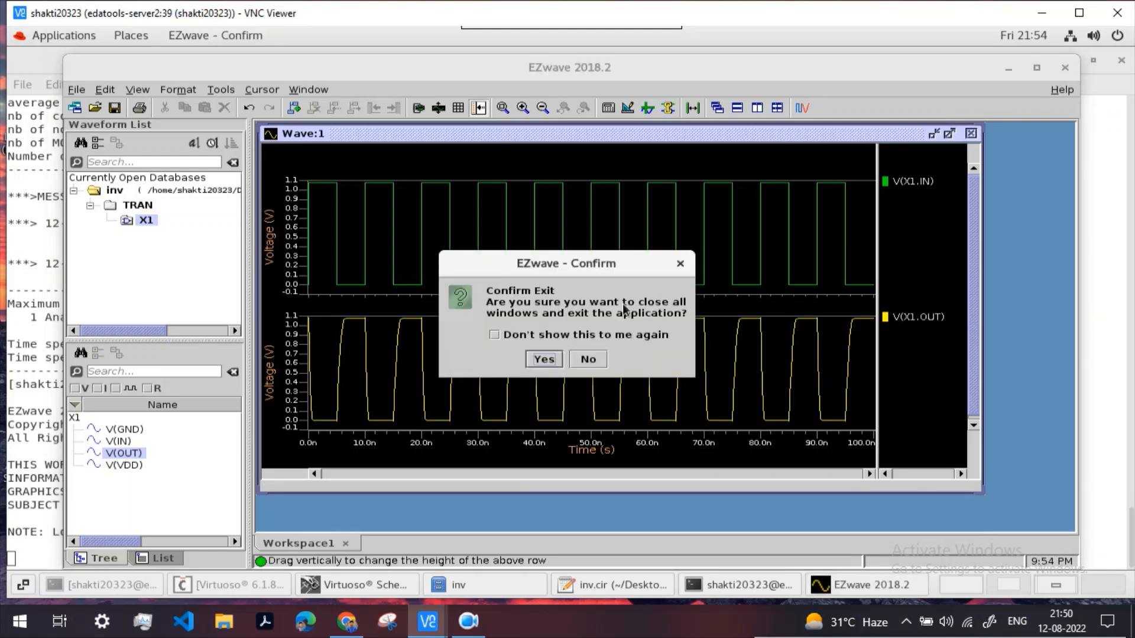
click(540, 361)
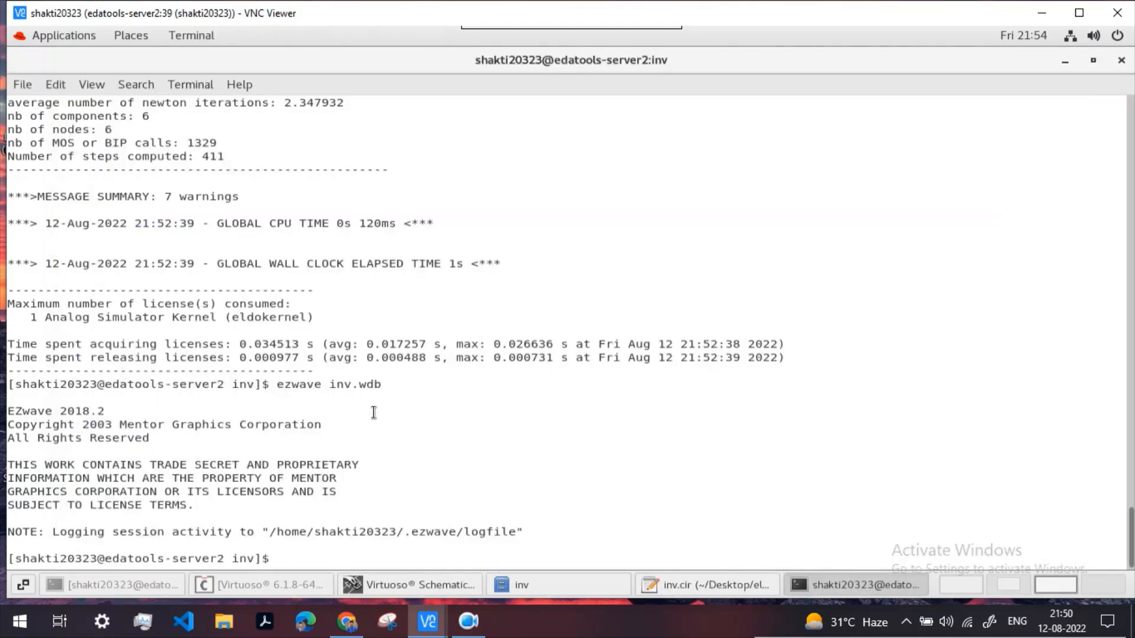
scroll(156, 308, up, 3)
scroll(157, 308, up, 5)
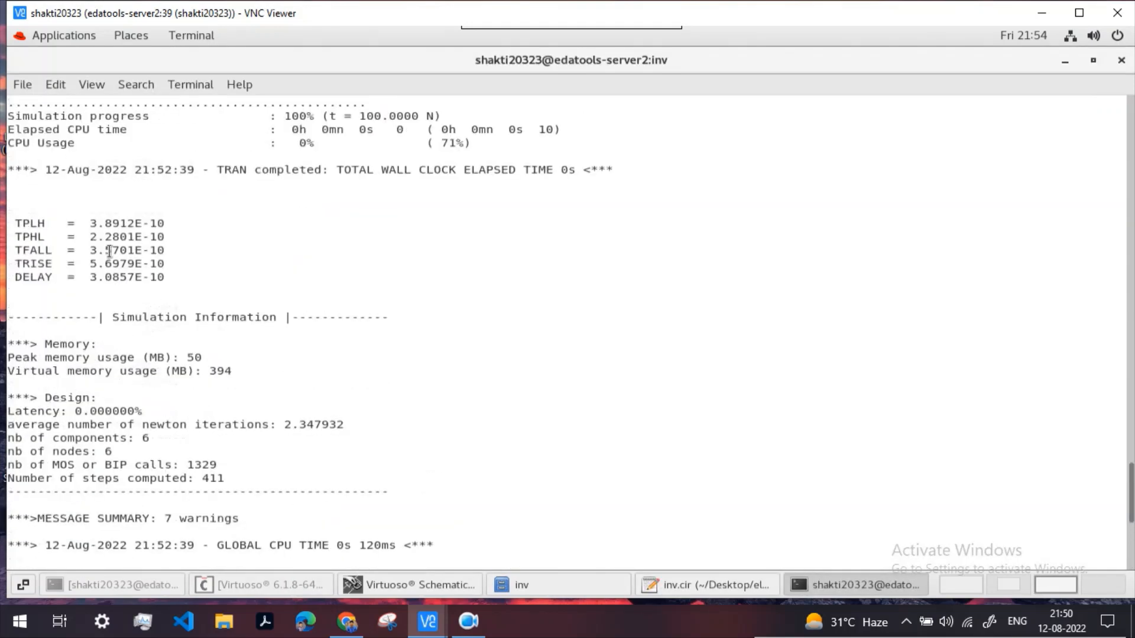
Step: Compare the TFALL and TRISE results of the inverter in the Eldo output
drag(171, 265, 16, 255)
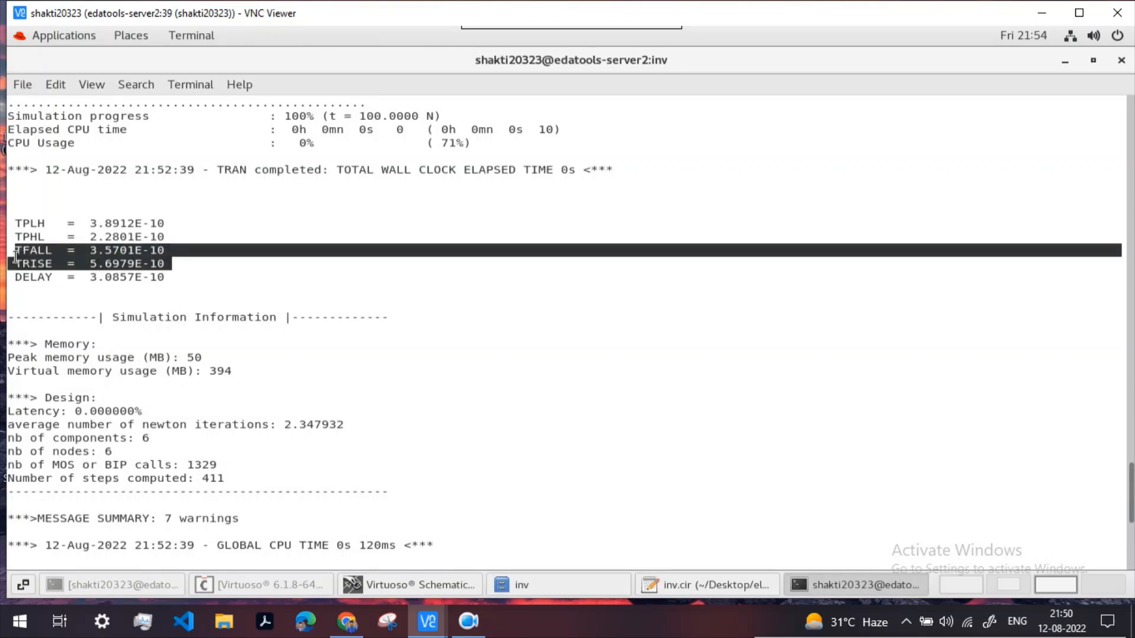
click(173, 269)
drag(172, 270, 16, 272)
click(173, 254)
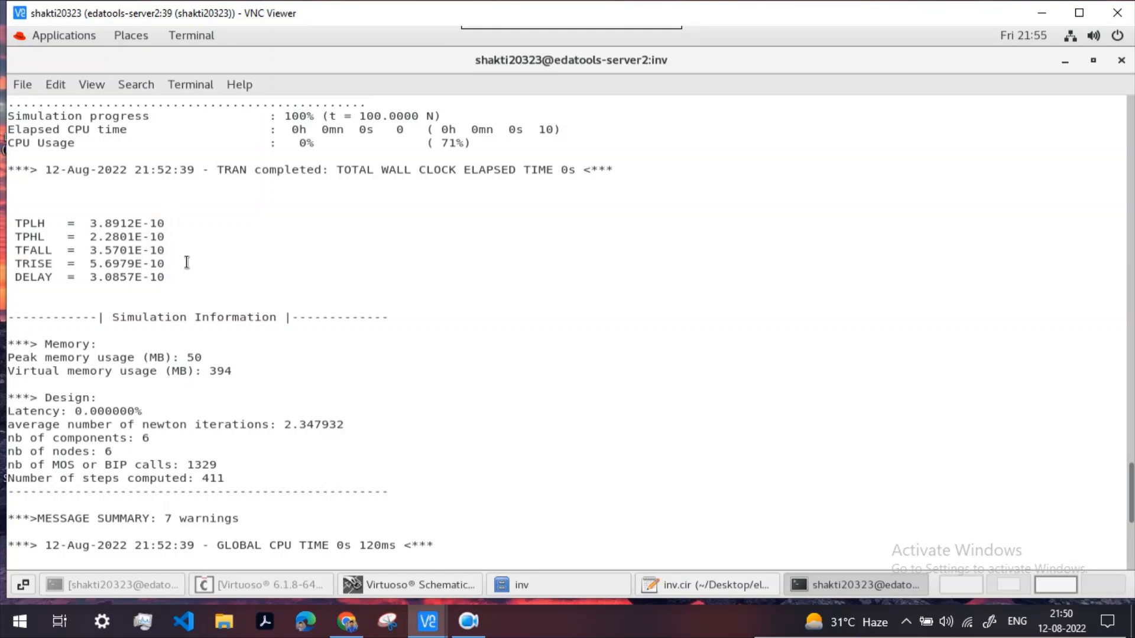
drag(168, 269, 12, 272)
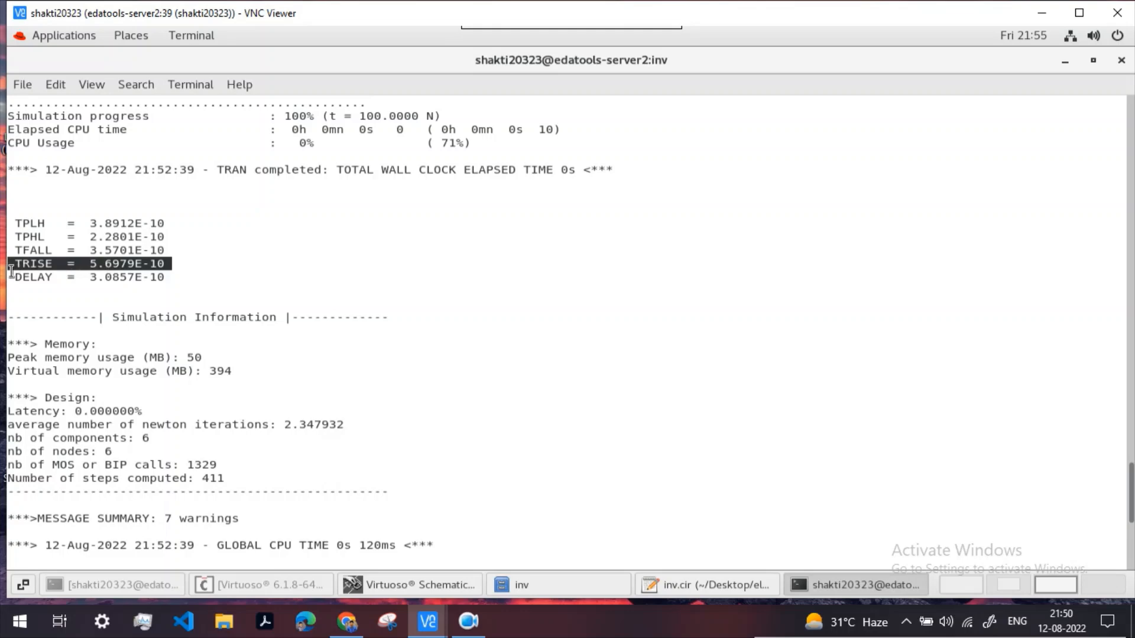
click(181, 269)
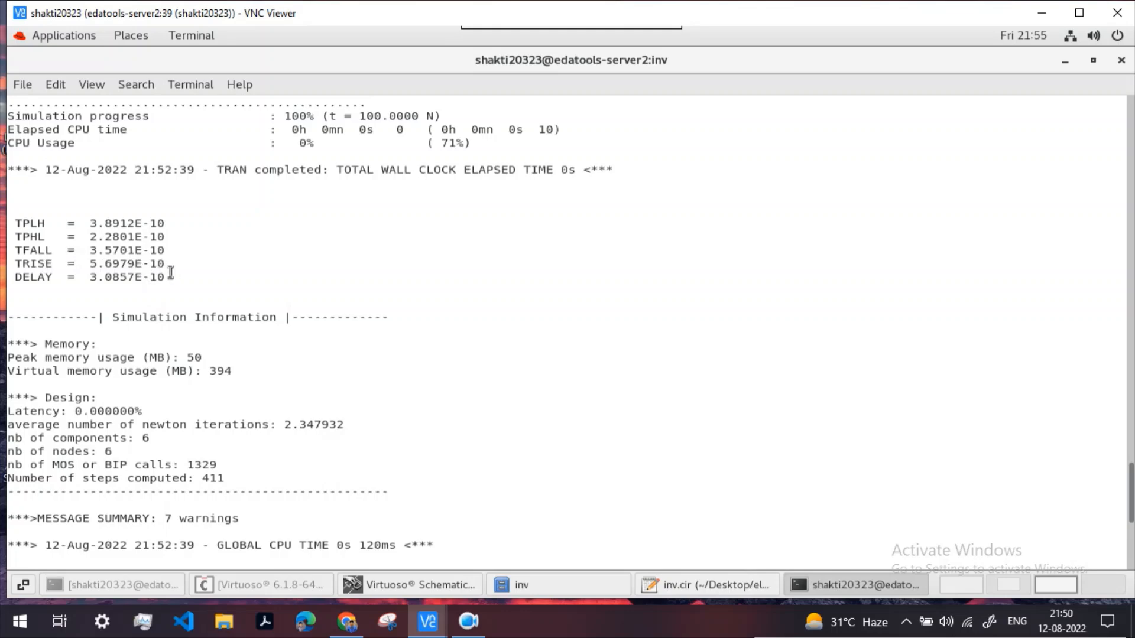
drag(171, 269, 9, 253)
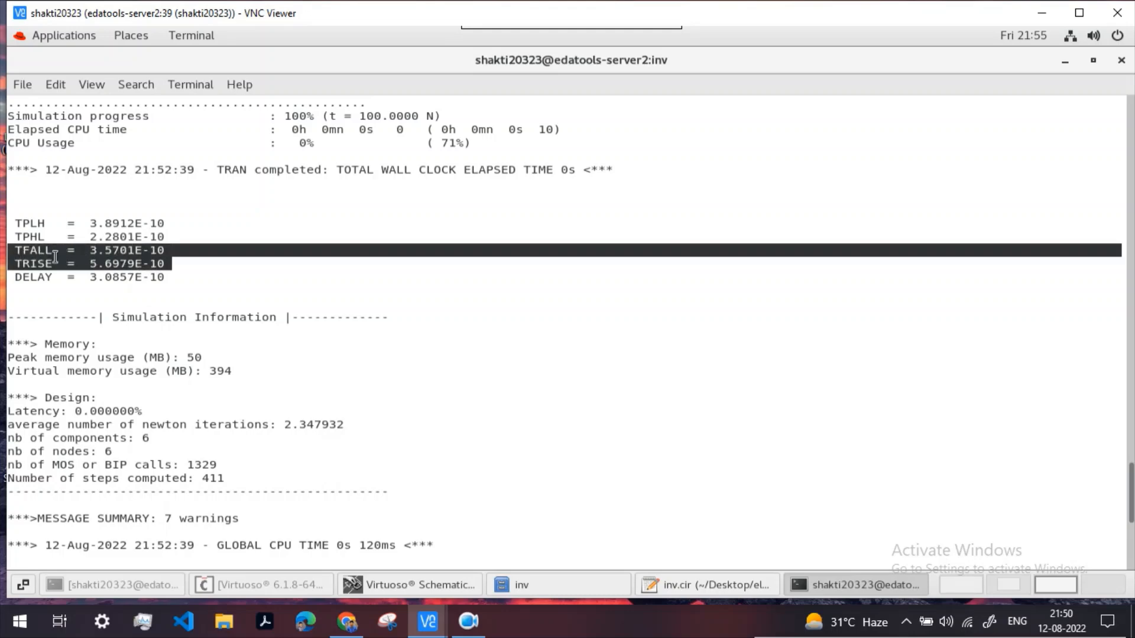
click(163, 274)
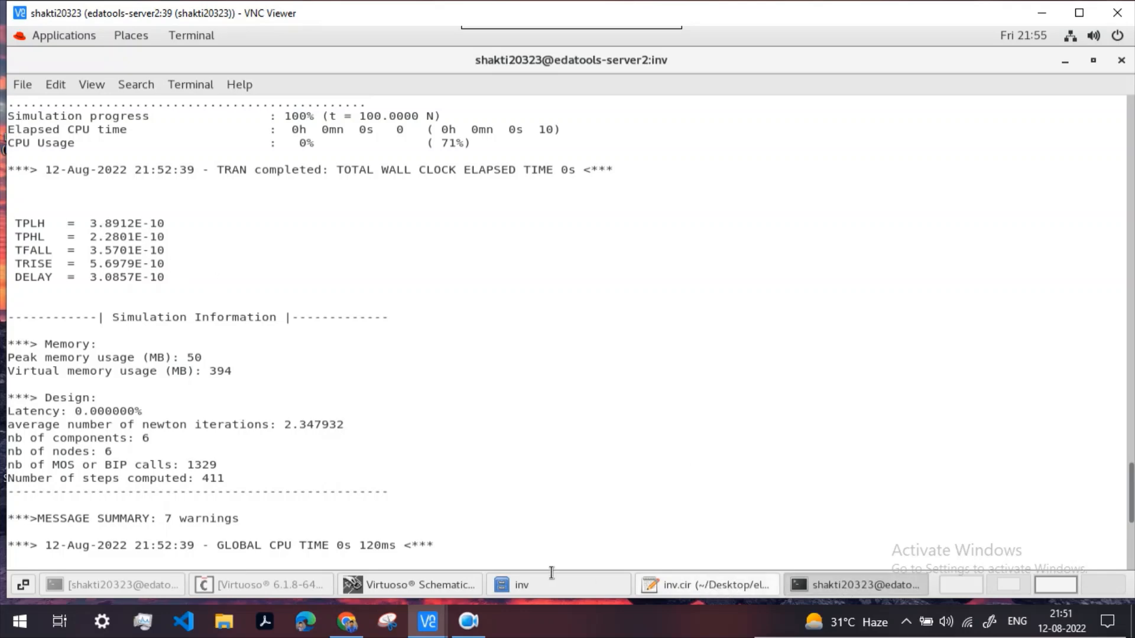
Step: Open inv.src.net from the inv folder and examine the w and l values of transistors XM0 and XM1
click(556, 583)
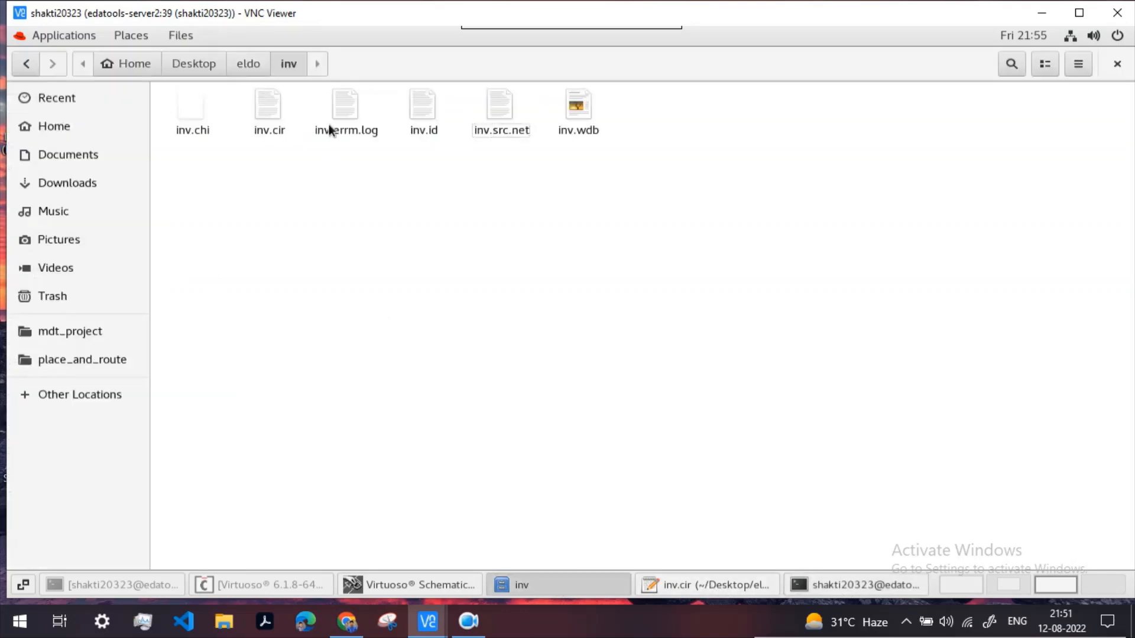
double_click(490, 109)
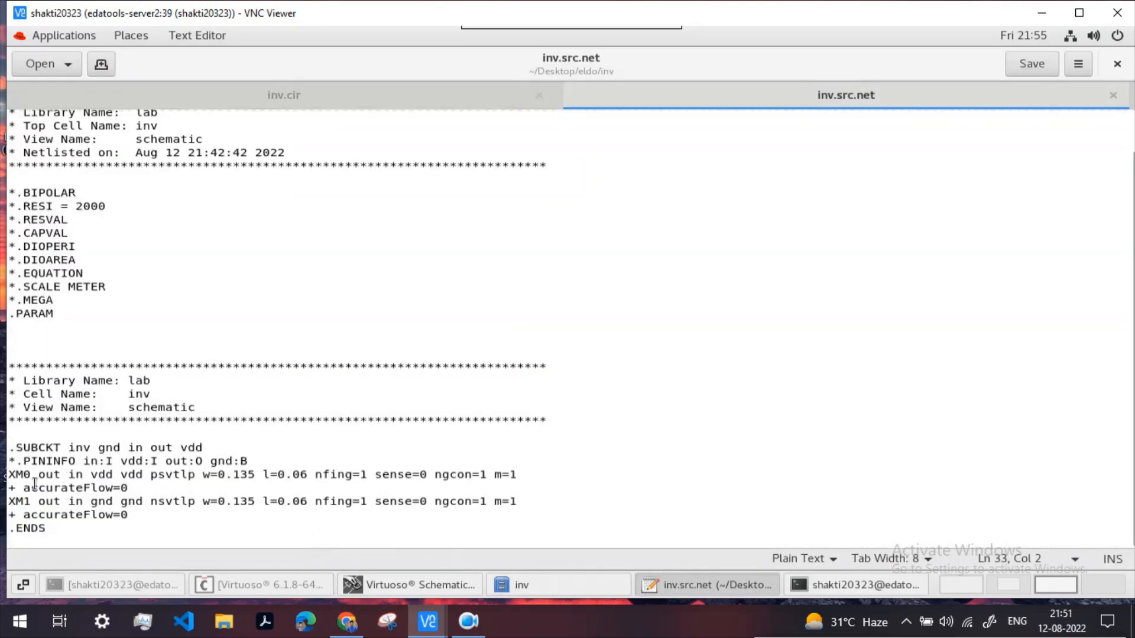
drag(12, 477, 532, 488)
click(173, 478)
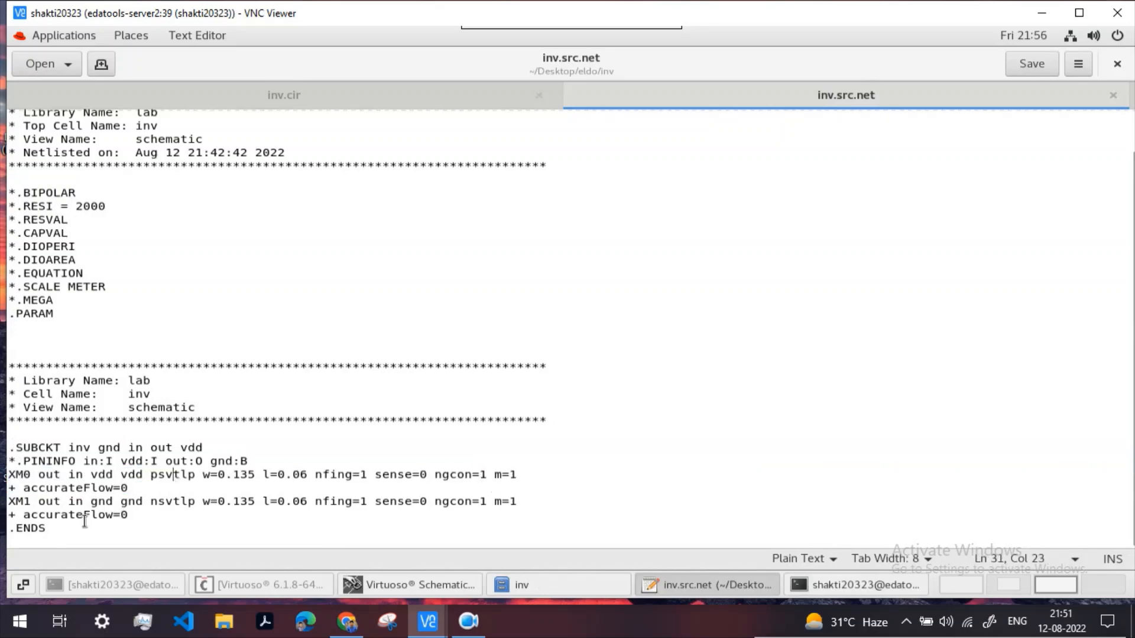
drag(10, 507, 525, 504)
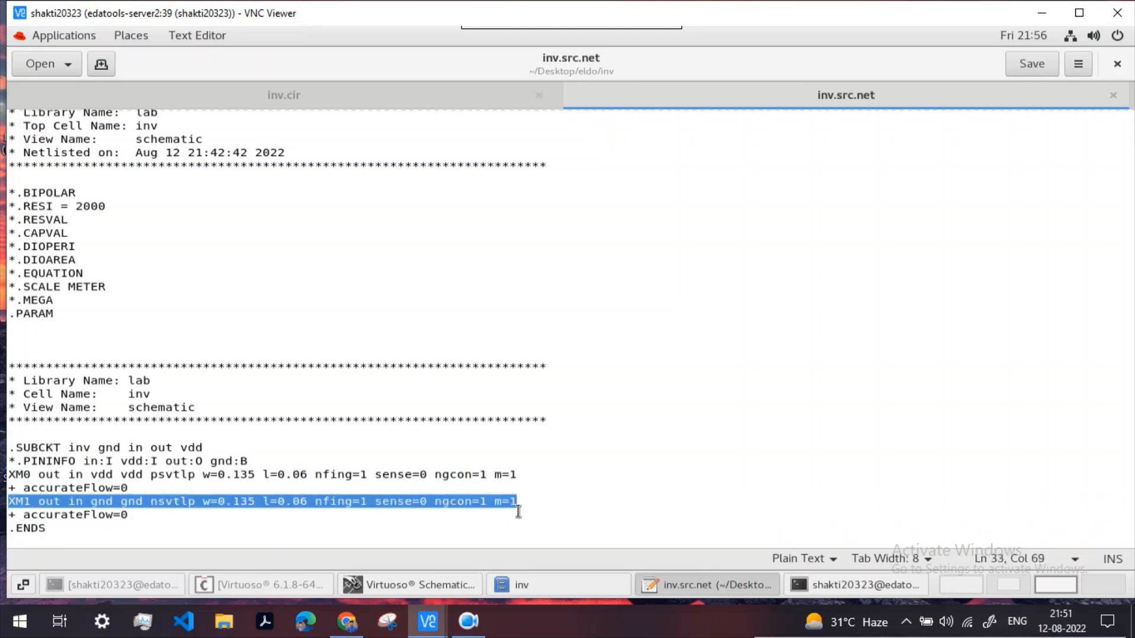
click(520, 503)
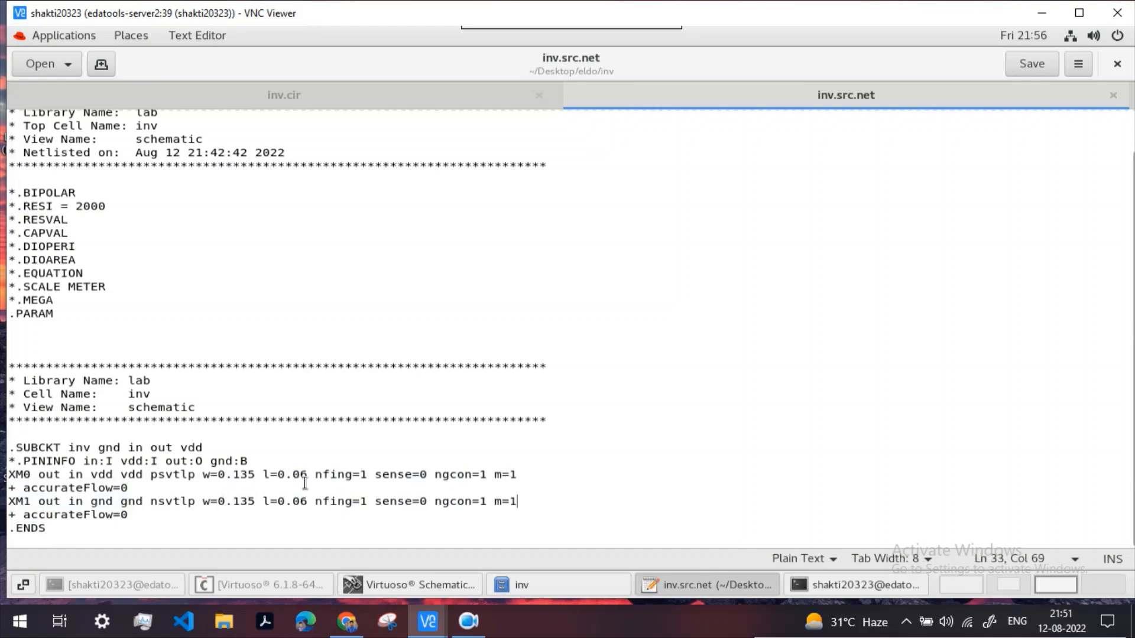
drag(203, 476, 307, 480)
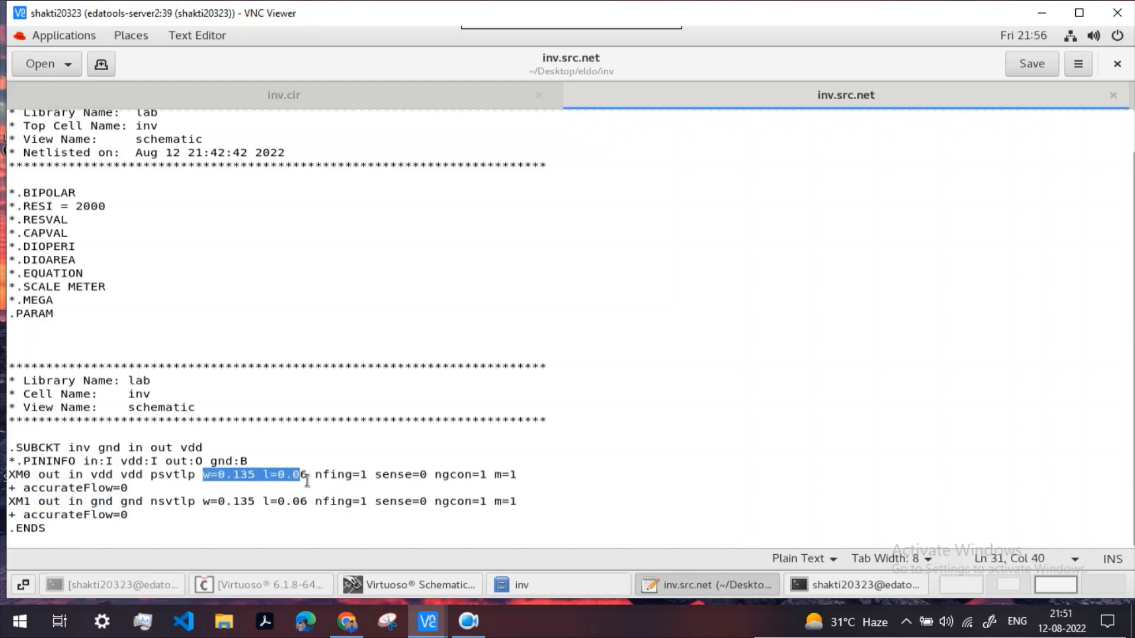
click(204, 503)
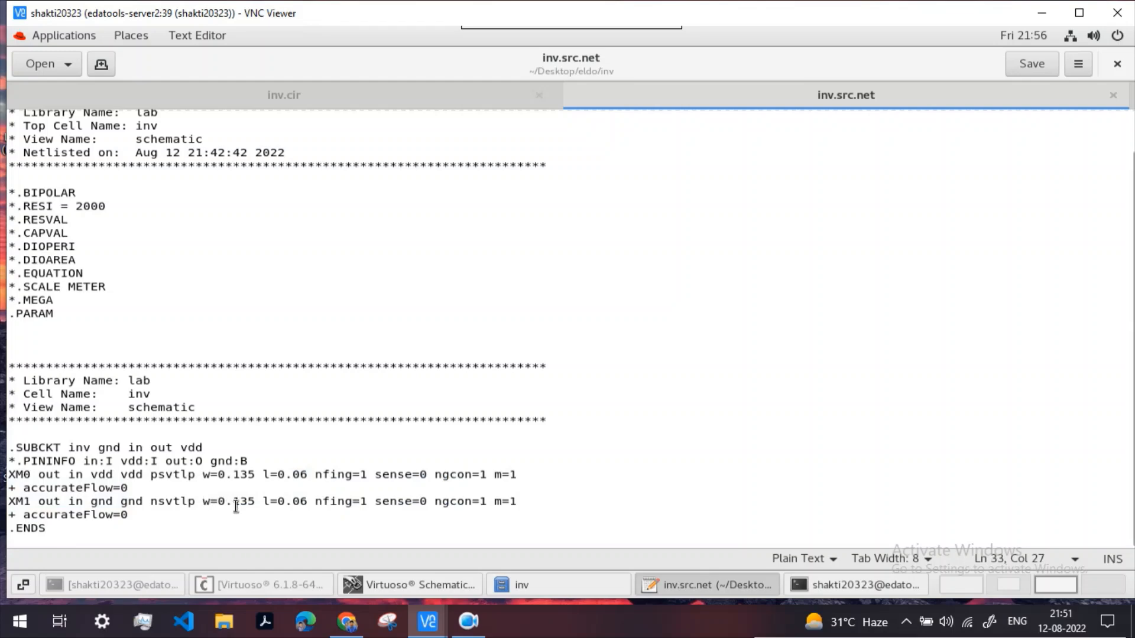
Step: Set the width of the XM0 psvtlp transistor to w=0.270 in inv.src.net and save the netlist
click(256, 480)
key(BackSpace)
key(BackSpace)
key(BackSpace)
text(270)
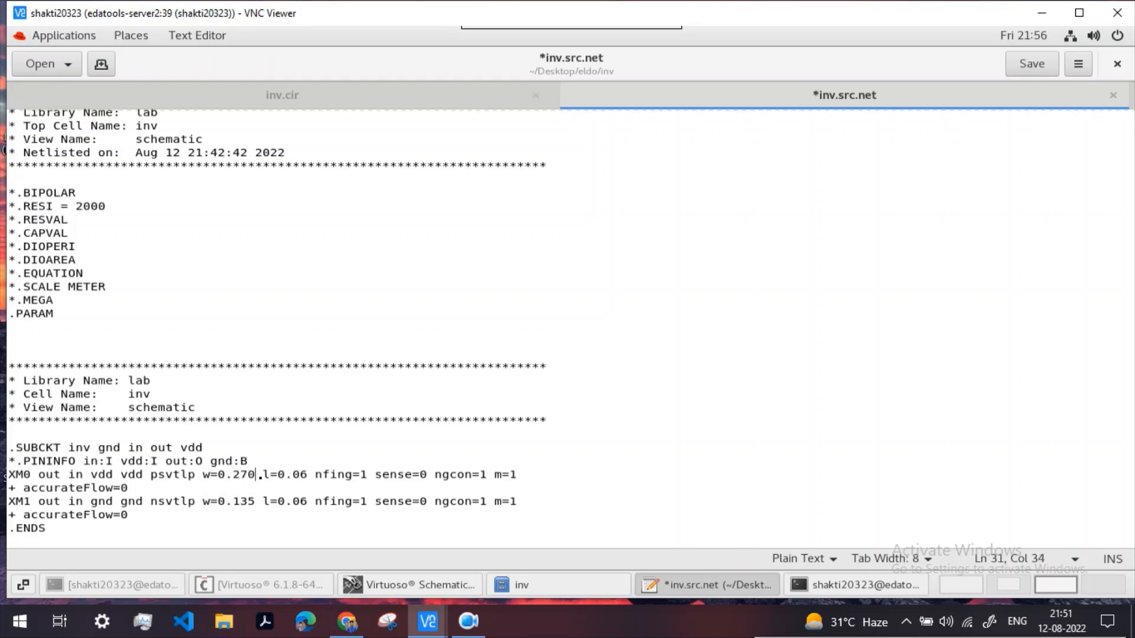
key(ctrl+s)
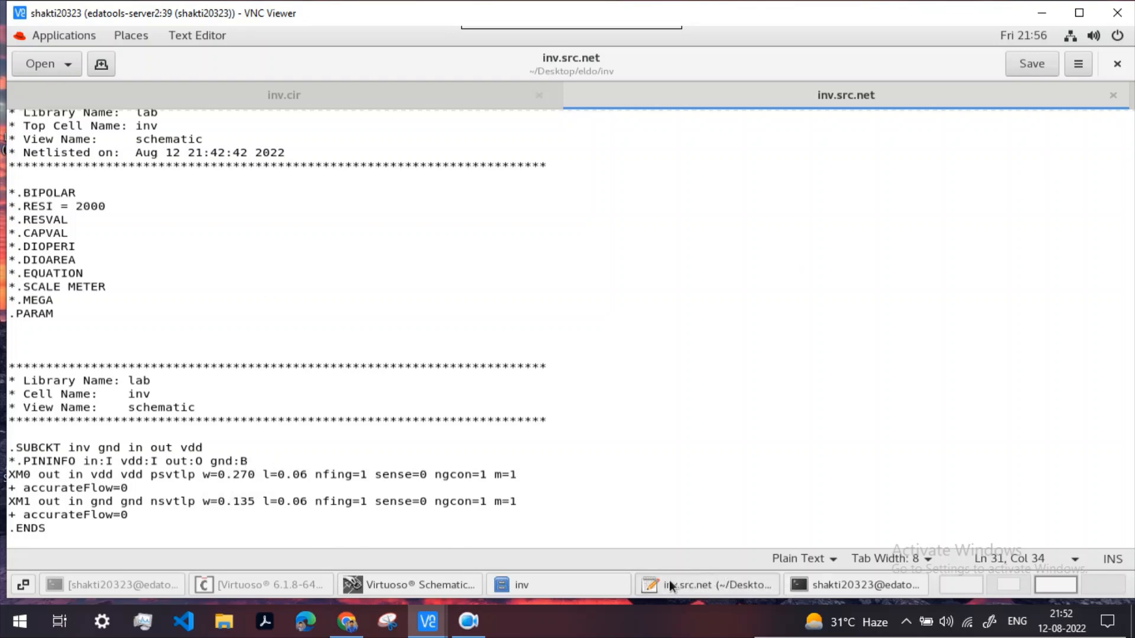
Step: Rerun the Eldo simulation of inv.cir from the terminal in the inv folder
click(800, 584)
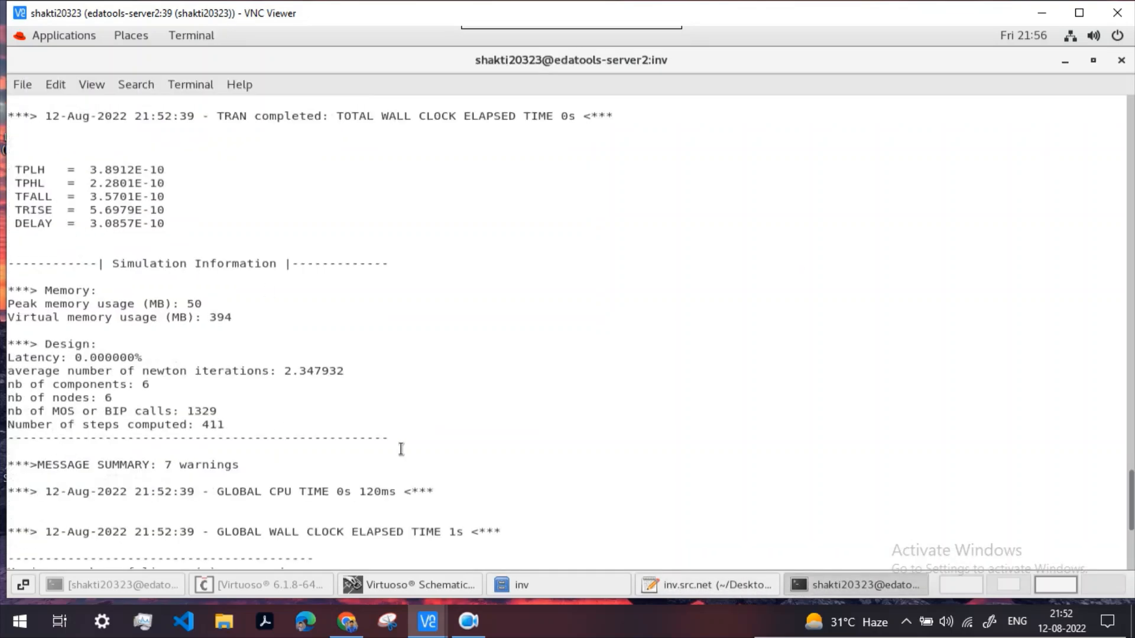
scroll(401, 449, down, 7)
key(Up)
key(Up)
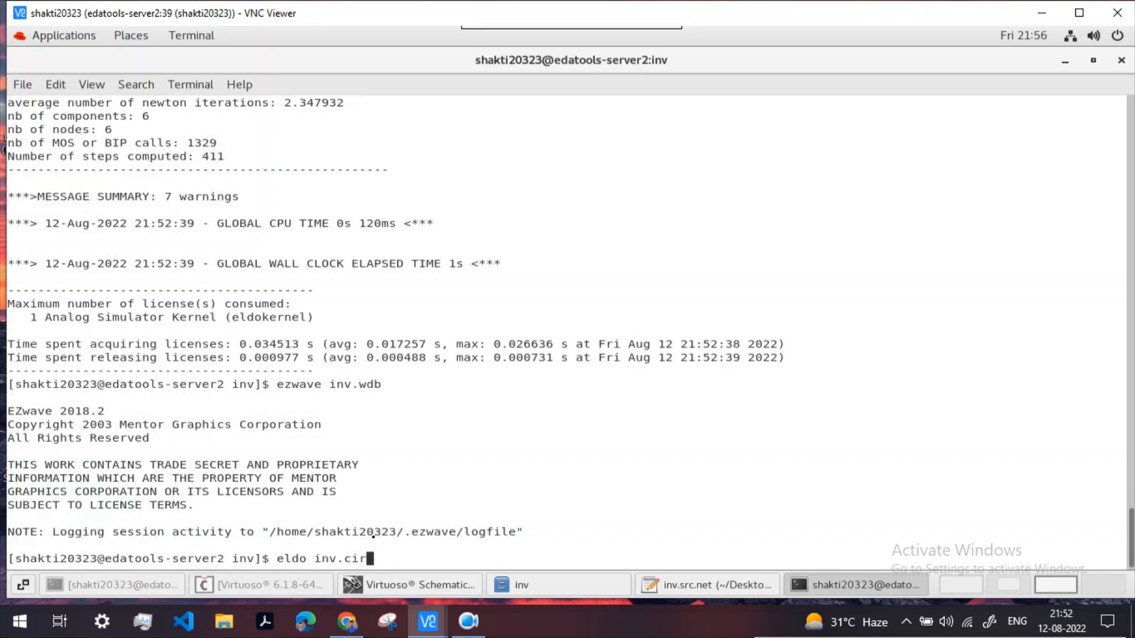
key(Return)
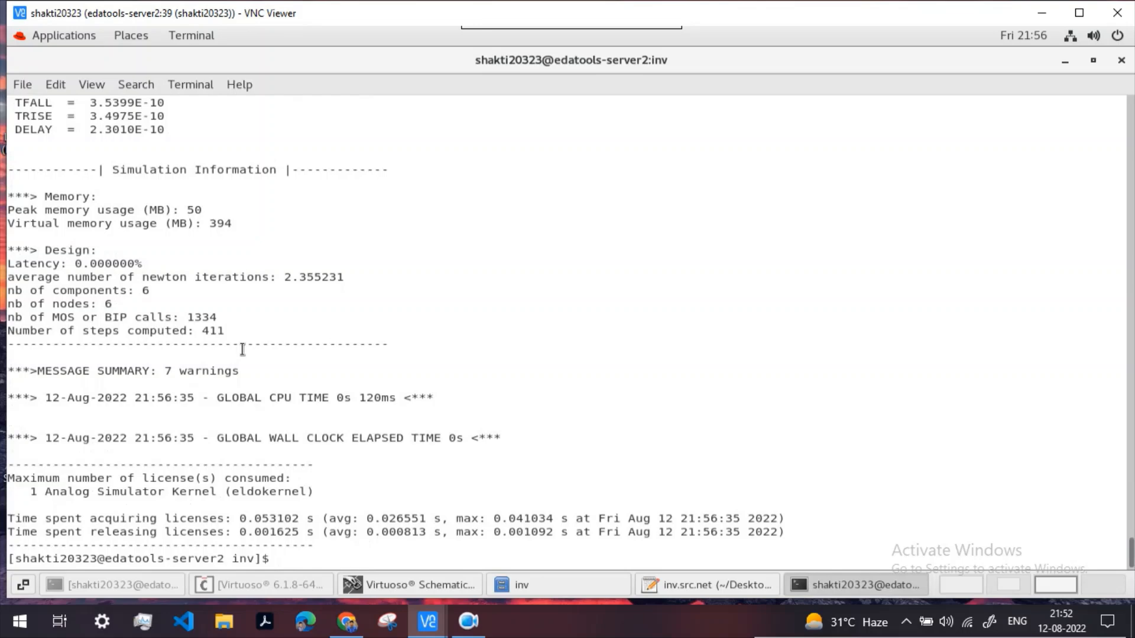
Step: Compare the TFALL and TRISE results in the output of the new Eldo run
scroll(242, 349, up, 3)
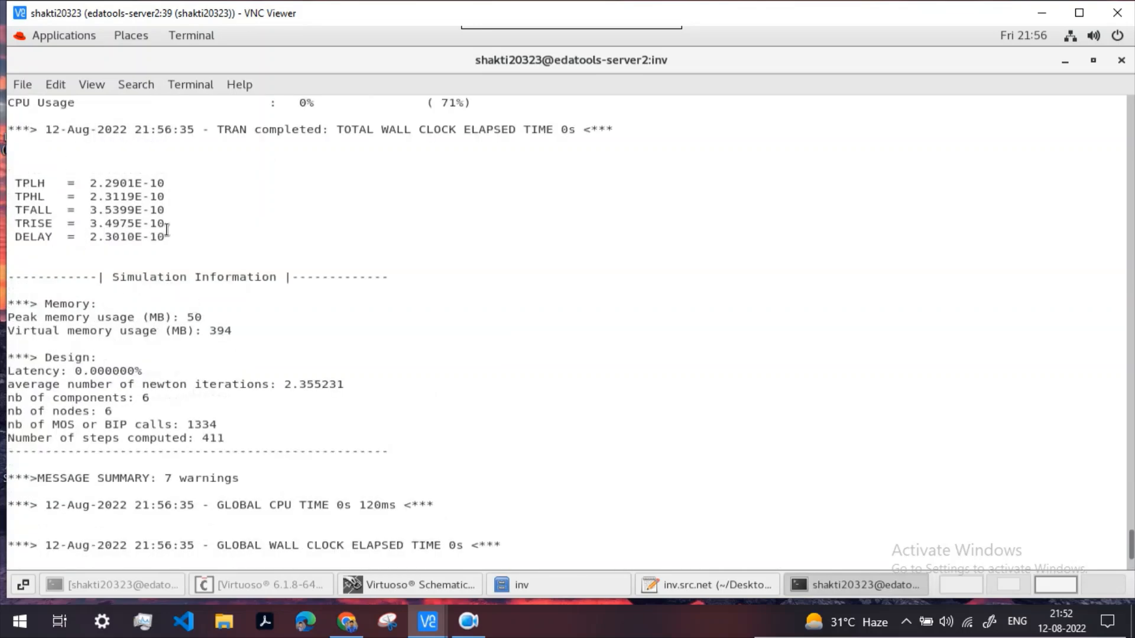
drag(170, 230, 17, 214)
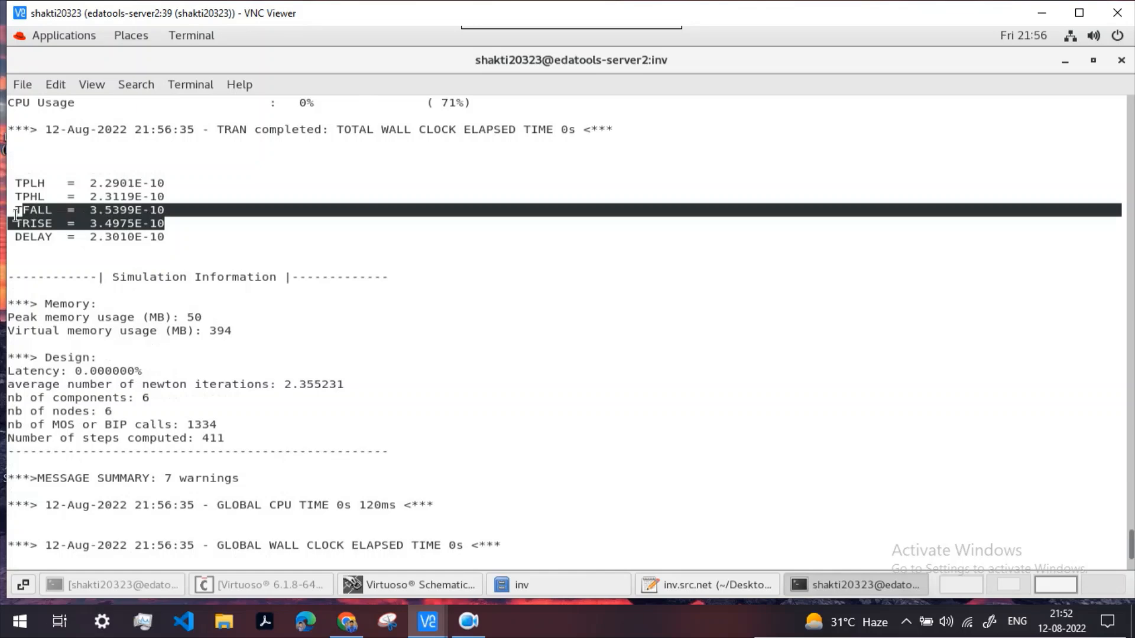
click(172, 232)
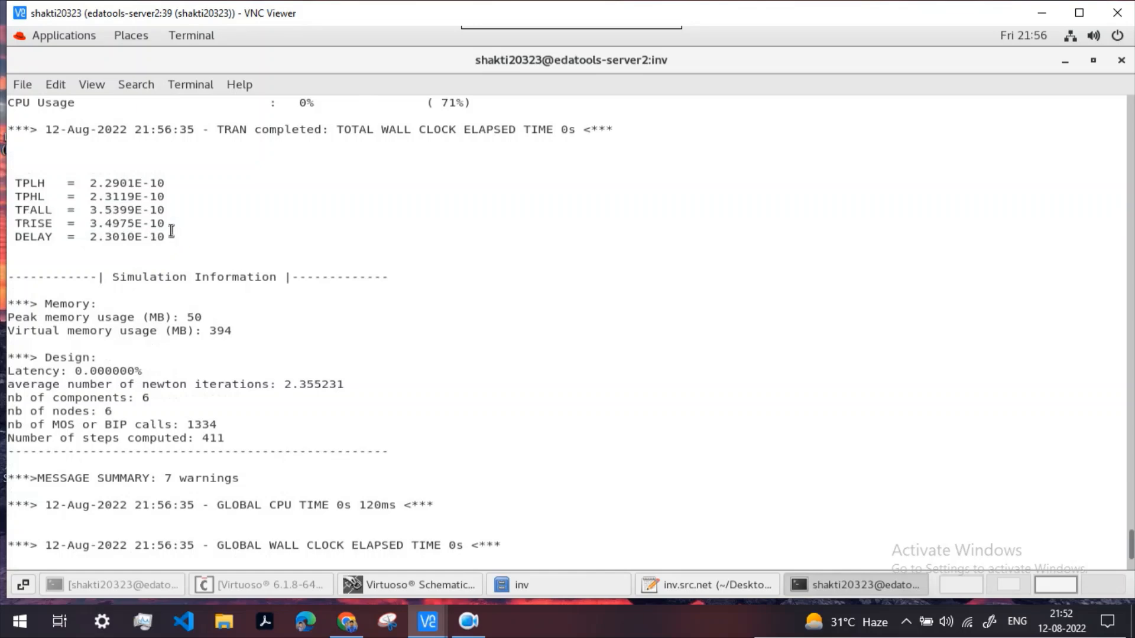
drag(164, 230, 16, 216)
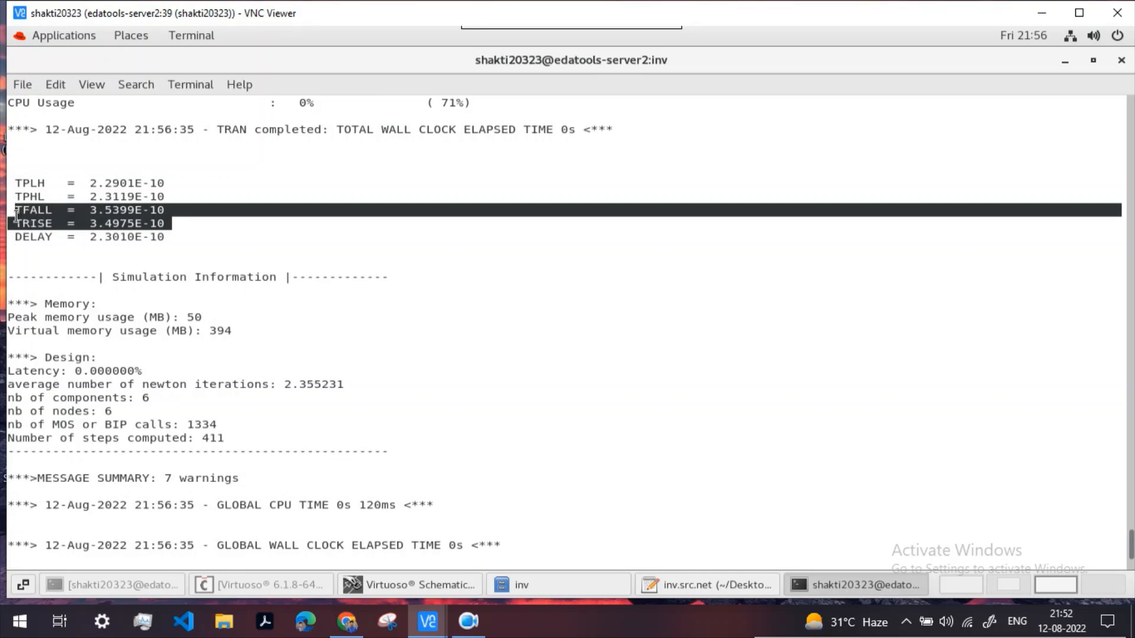
click(182, 224)
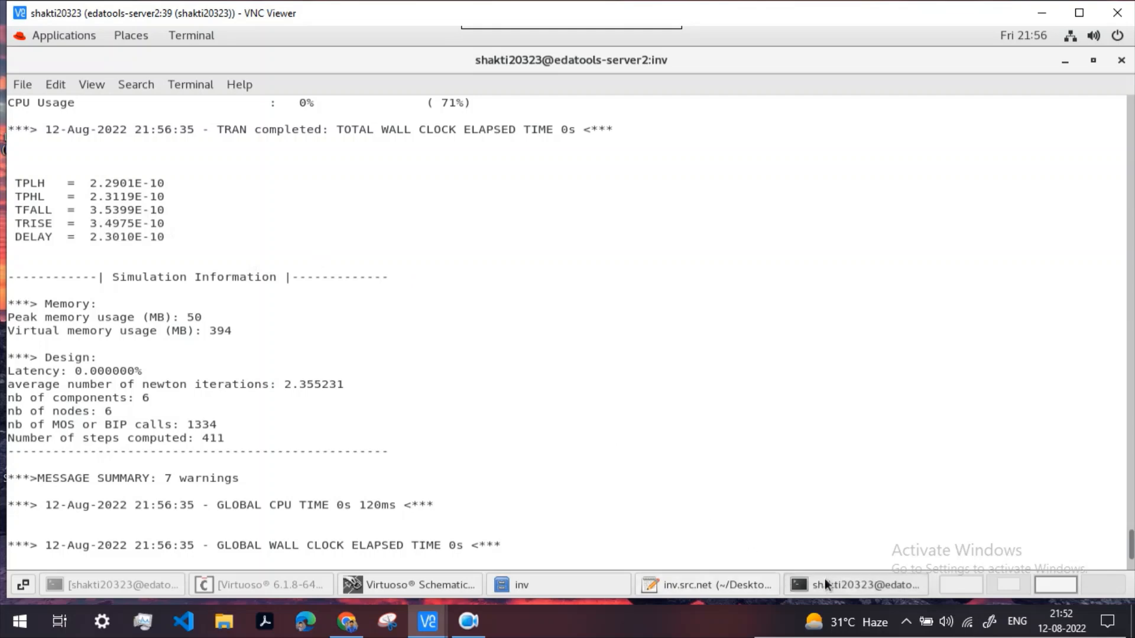
Step: Return to the text editor and bring up the inv.cir simulation file
click(726, 584)
click(725, 583)
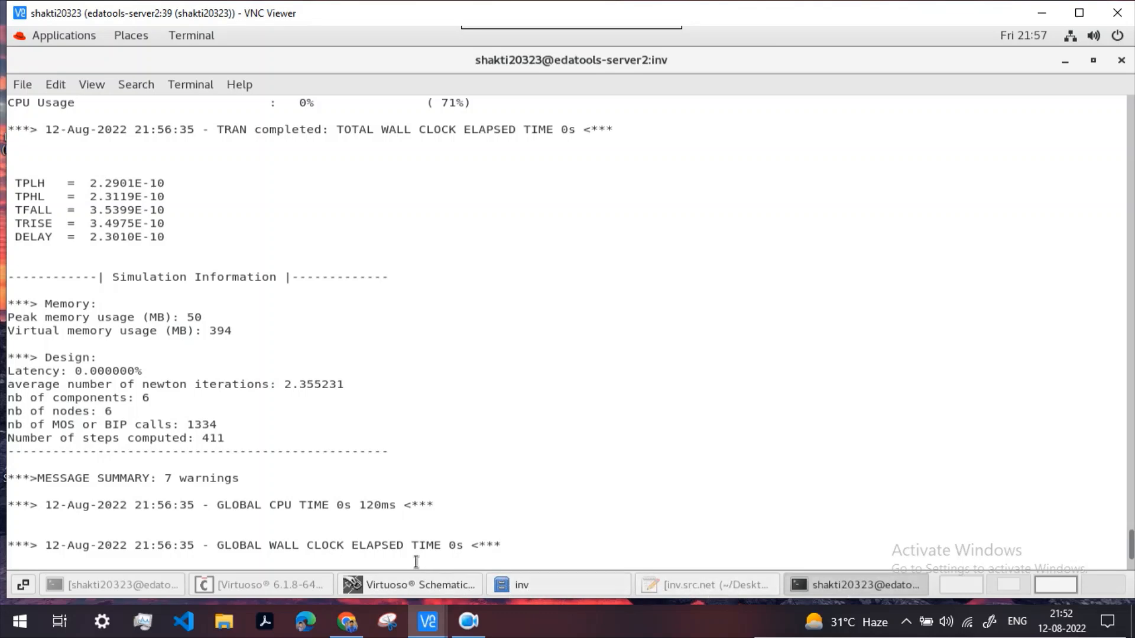
click(430, 584)
click(428, 585)
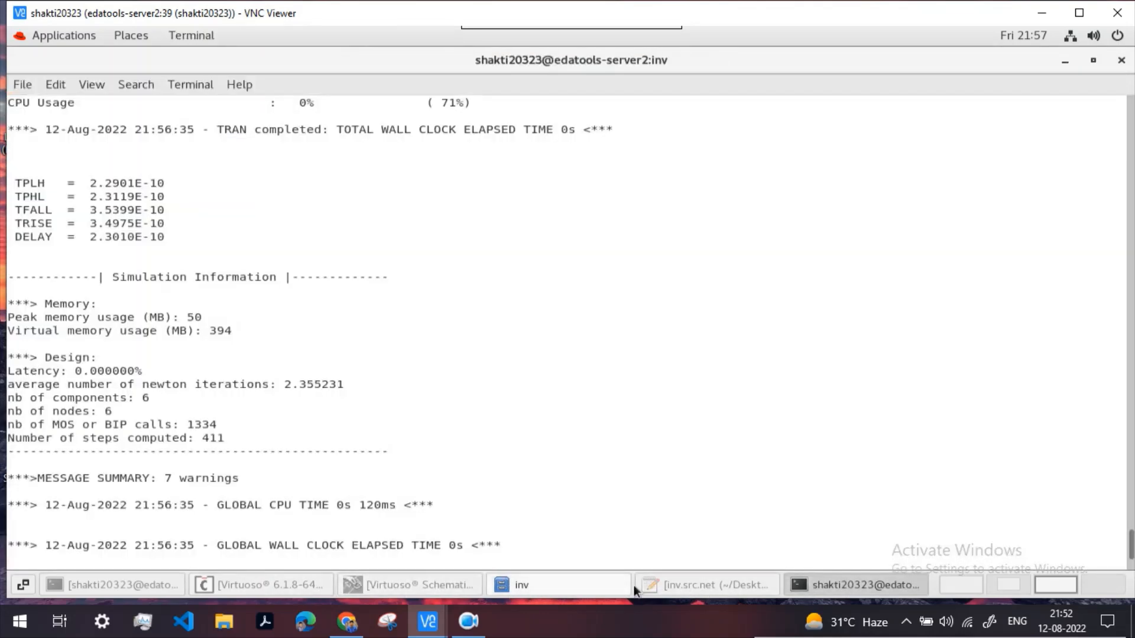
click(706, 585)
click(381, 98)
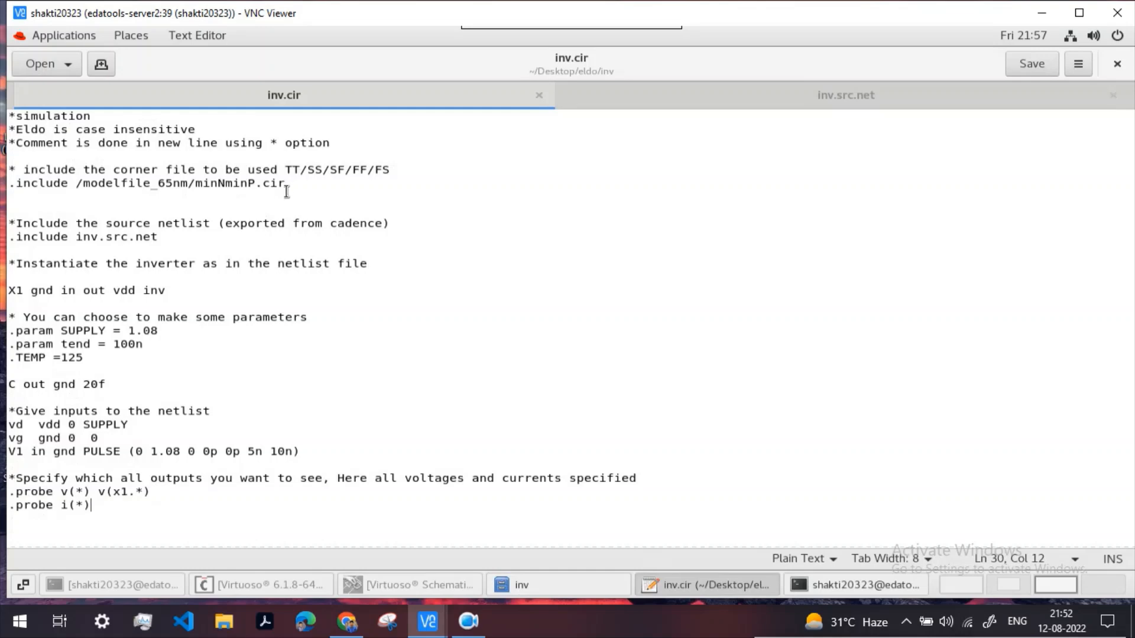
Step: Review the minNminP.cir corner include, the SUPPLY and TEMP settings, and the measure statements in inv.cir
click(286, 188)
drag(296, 189, 13, 188)
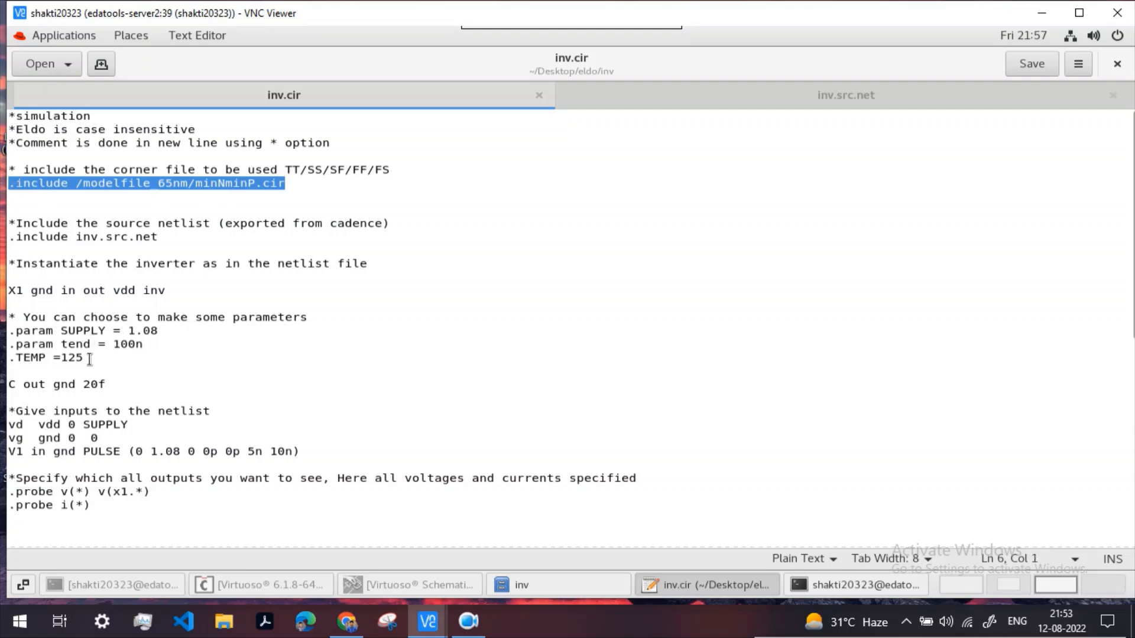
click(145, 349)
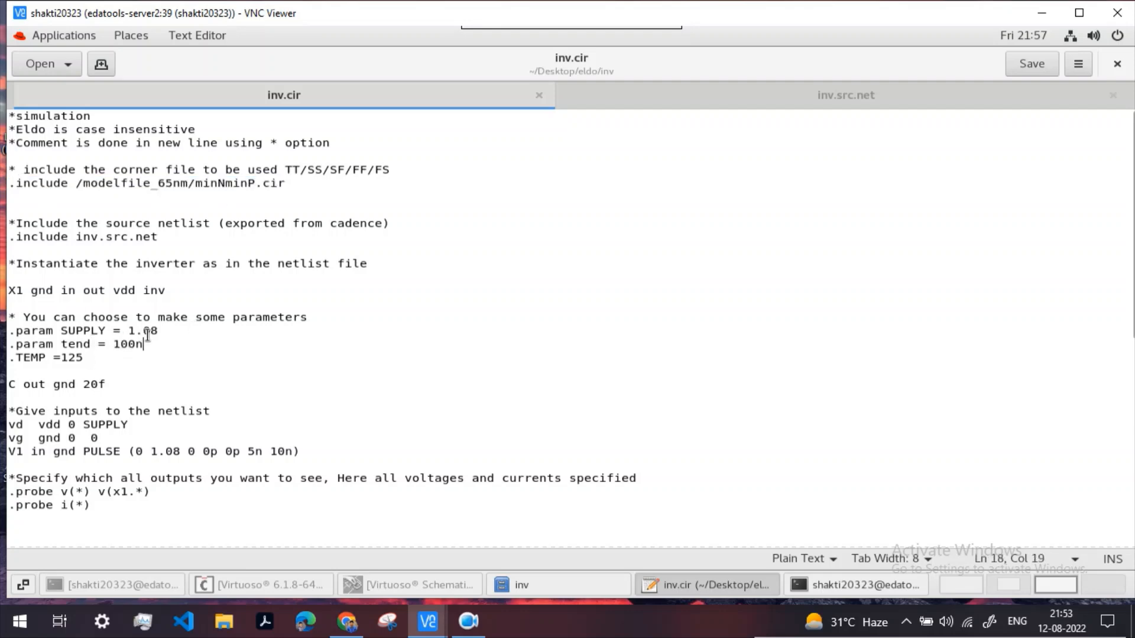
click(173, 335)
double_click(223, 188)
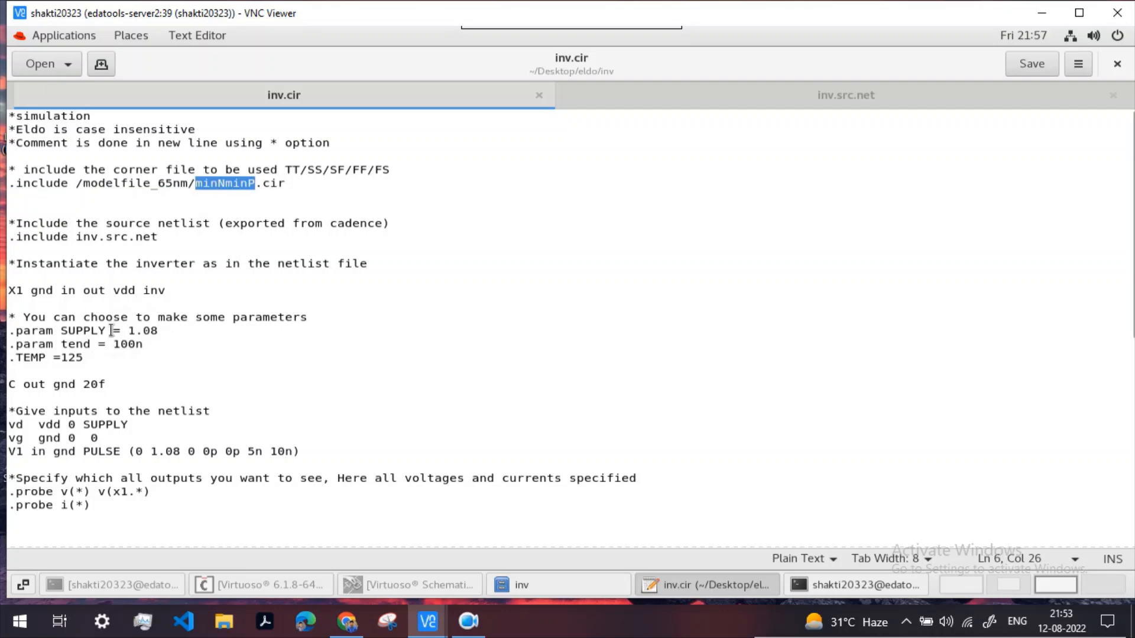
click(77, 335)
triple_click(76, 335)
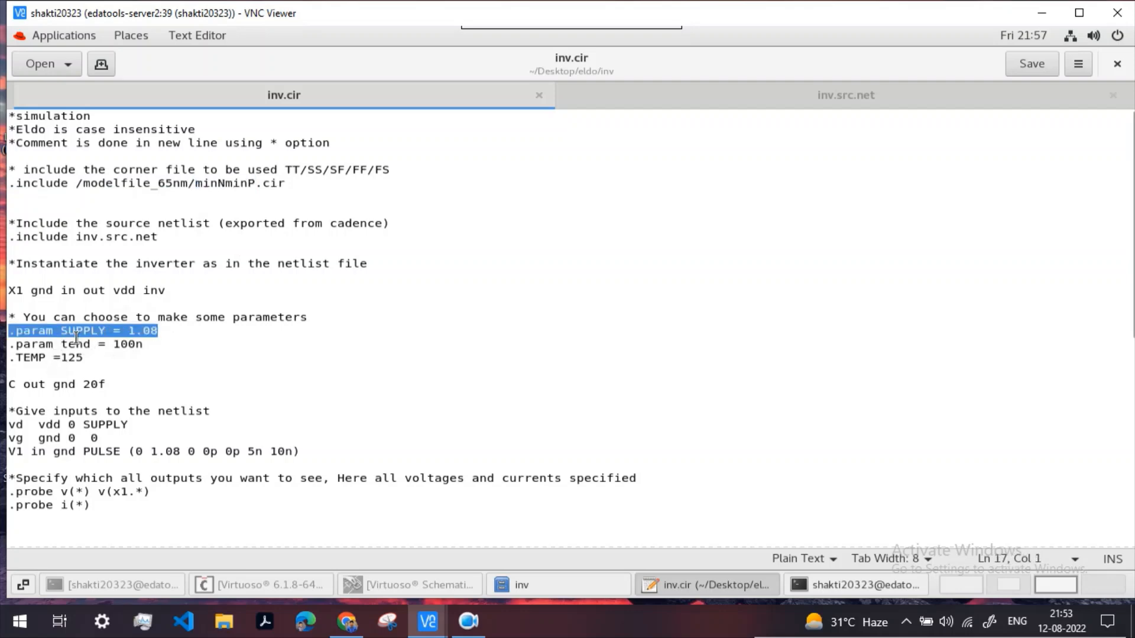
triple_click(43, 364)
click(99, 365)
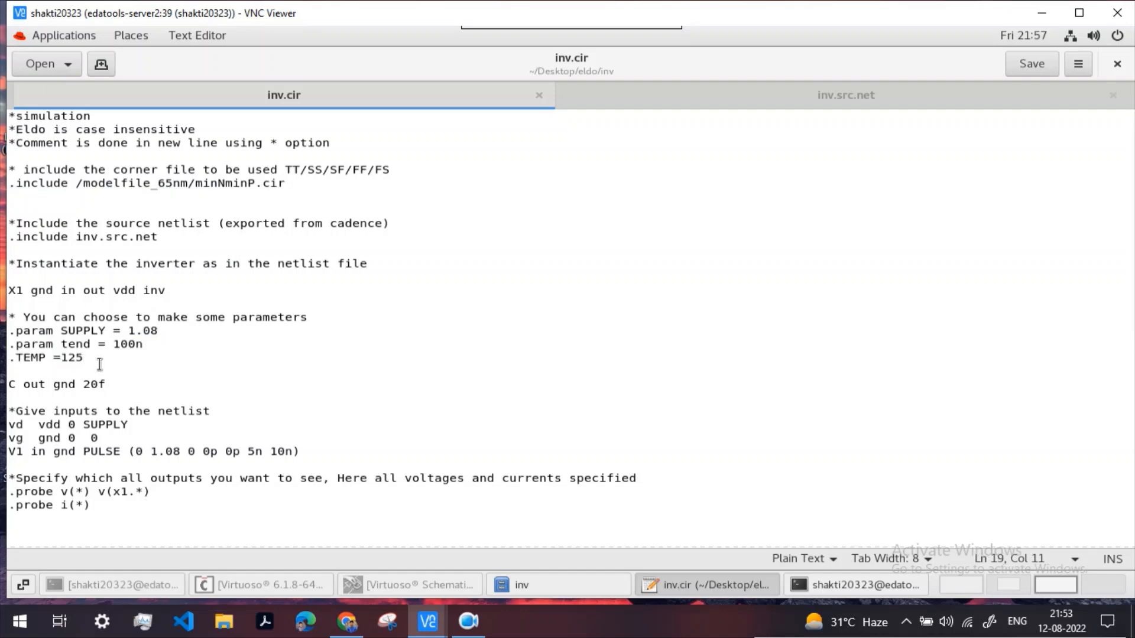
scroll(182, 352, down, 5)
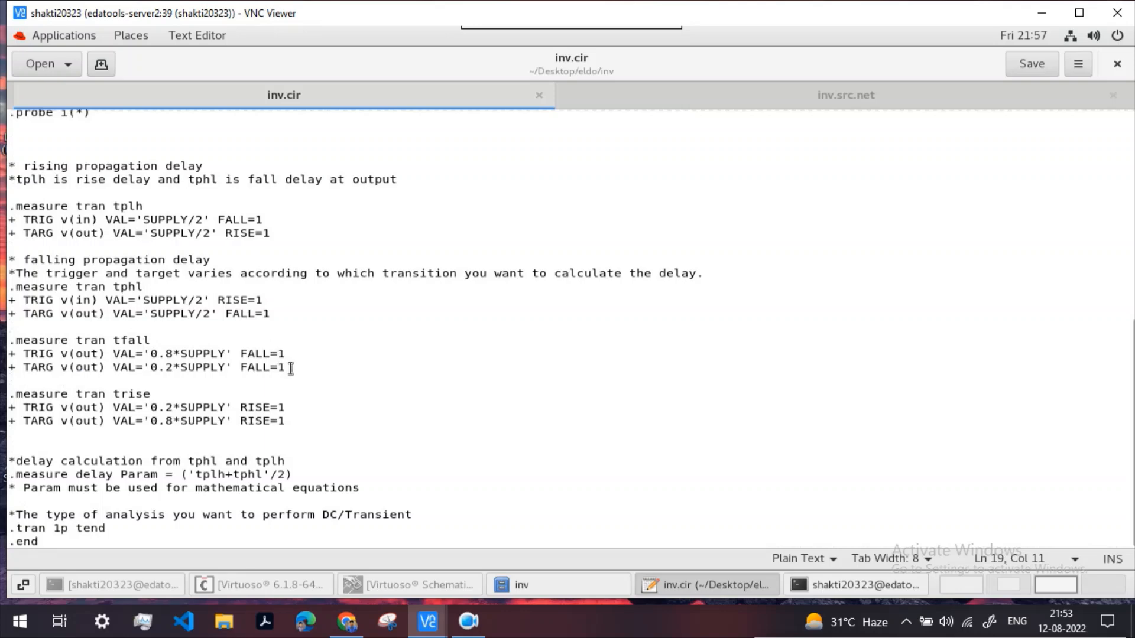
scroll(291, 369, up, 10)
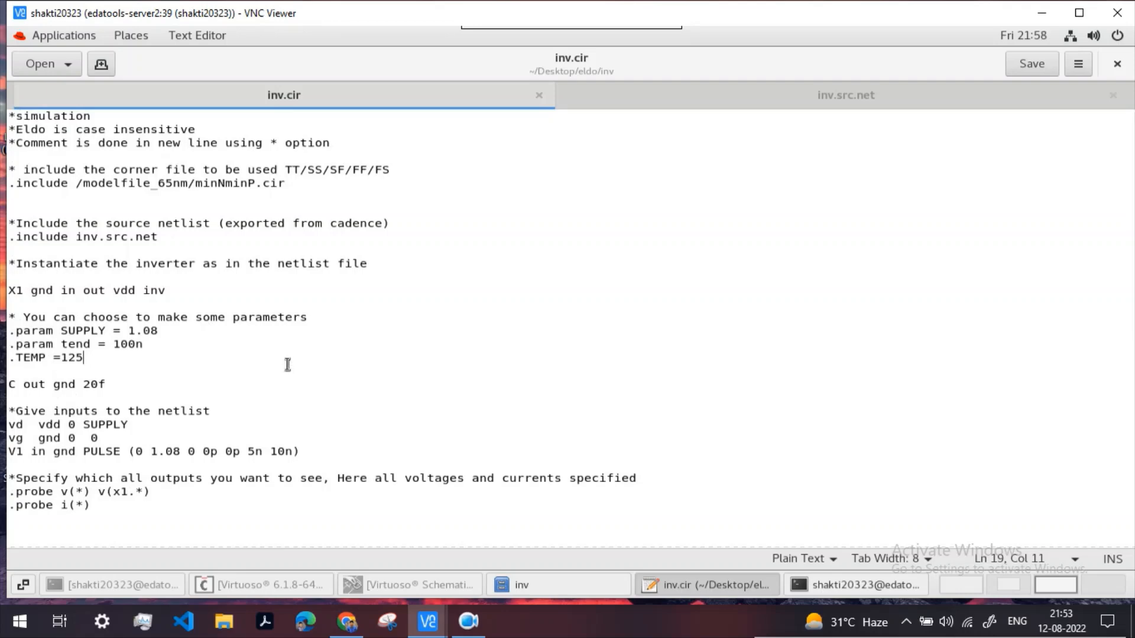
Step: Highlight the corner file include, the SUPPLY parameter and the TEMP line in turn to point out the PVT settings
triple_click(229, 188)
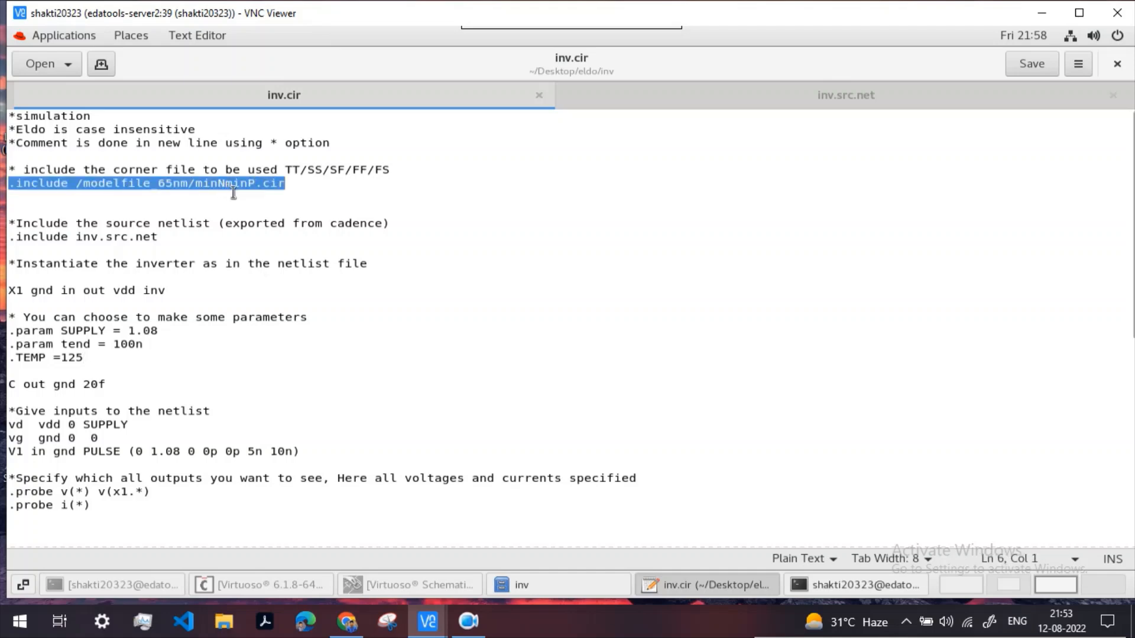
click(233, 187)
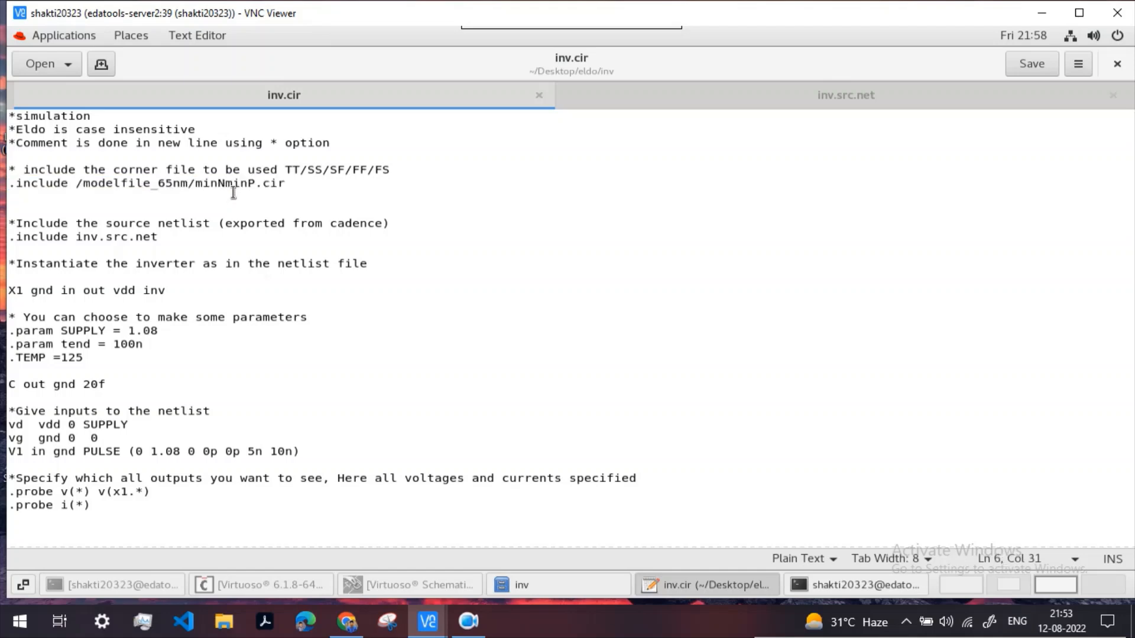
click(167, 334)
key(shift+Left)
key(shift+Left)
key(shift+Left)
key(shift+Left)
key(shift+Left)
key(shift+Left)
key(shift+Left)
key(shift+Left)
key(shift+Left)
key(shift+Left)
key(shift+Left)
key(shift+Left)
key(shift+Left)
key(shift+Left)
key(shift+Left)
key(shift+Left)
key(shift+Left)
key(shift+Left)
key(shift+Left)
key(shift+Left)
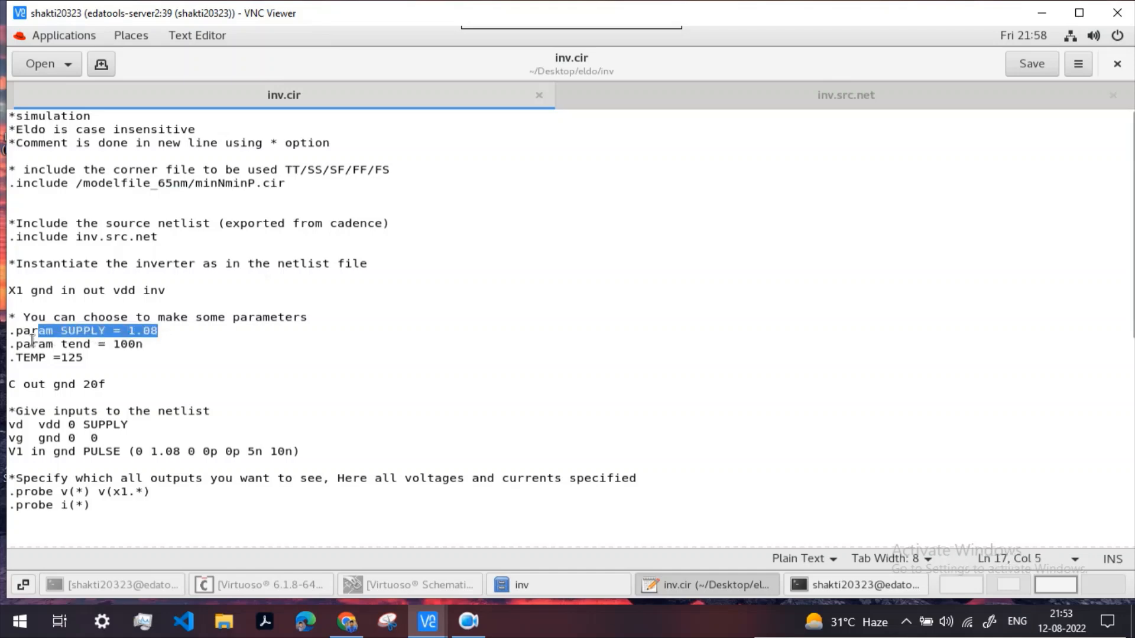
key(Right)
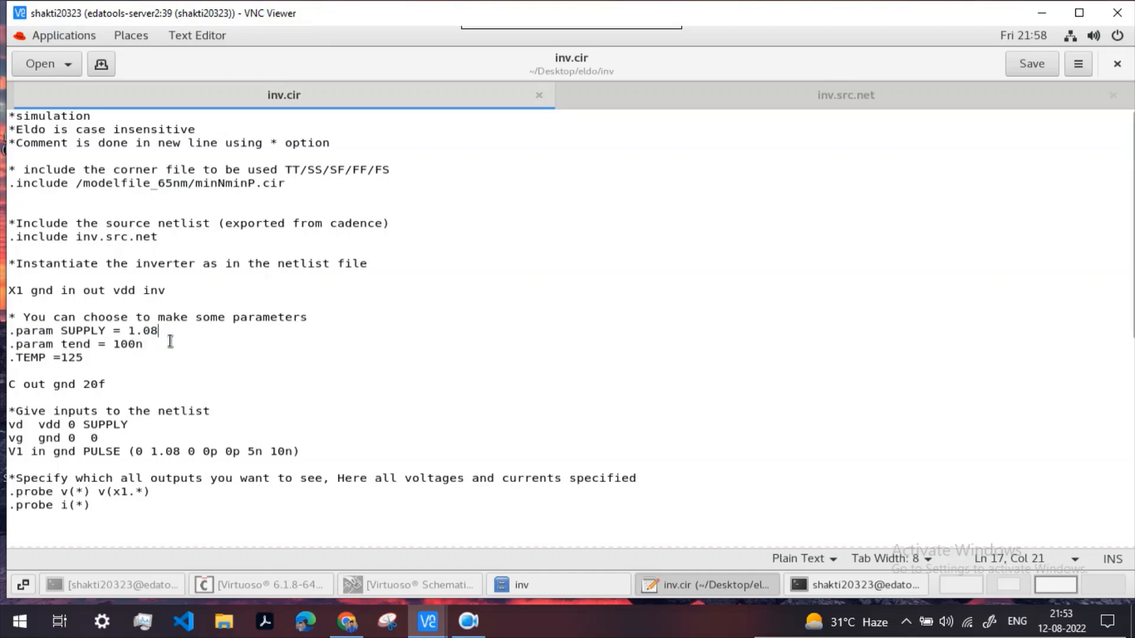
drag(88, 365, 11, 366)
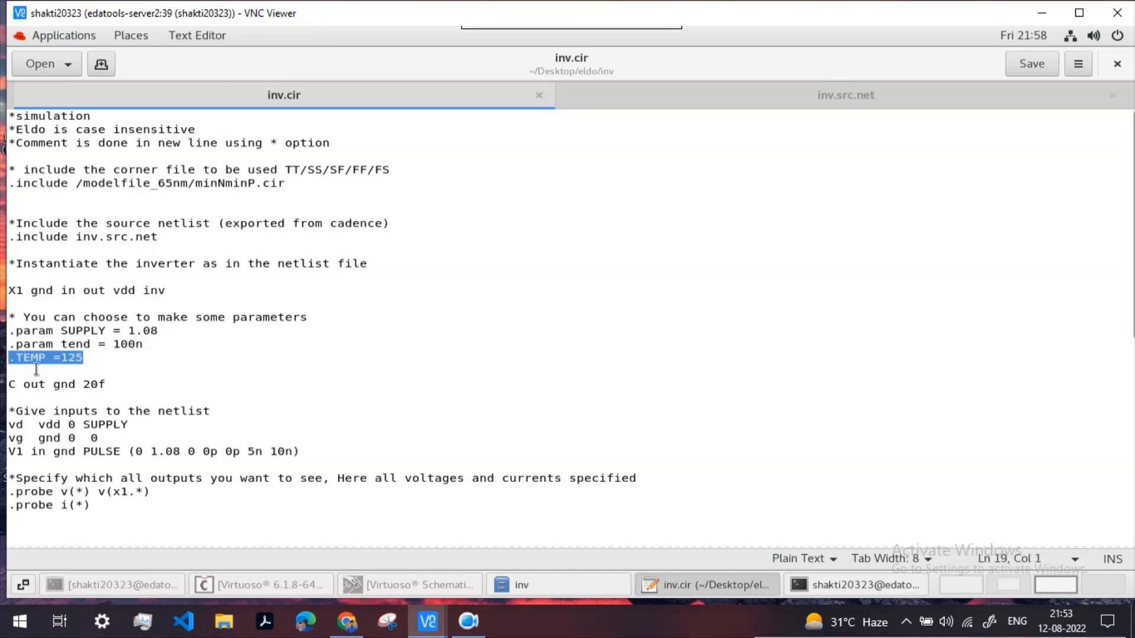
click(90, 366)
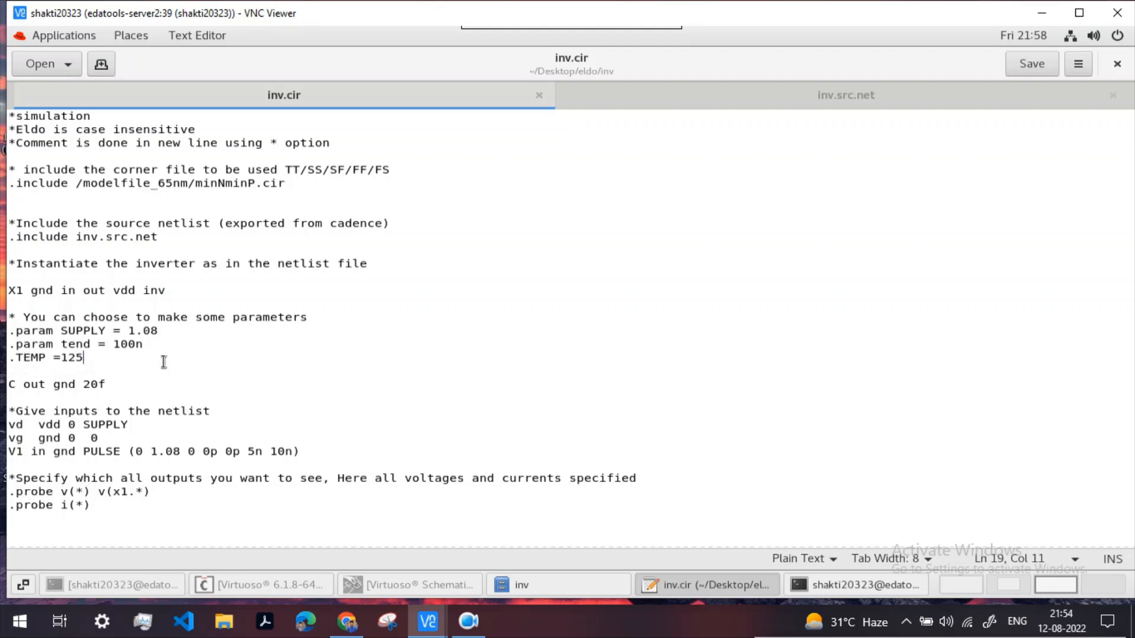
Step: Look through the delay, rise and fall measure statements and the transient analysis command at the end of inv.cir
scroll(229, 367, down, 5)
scroll(282, 375, down, 5)
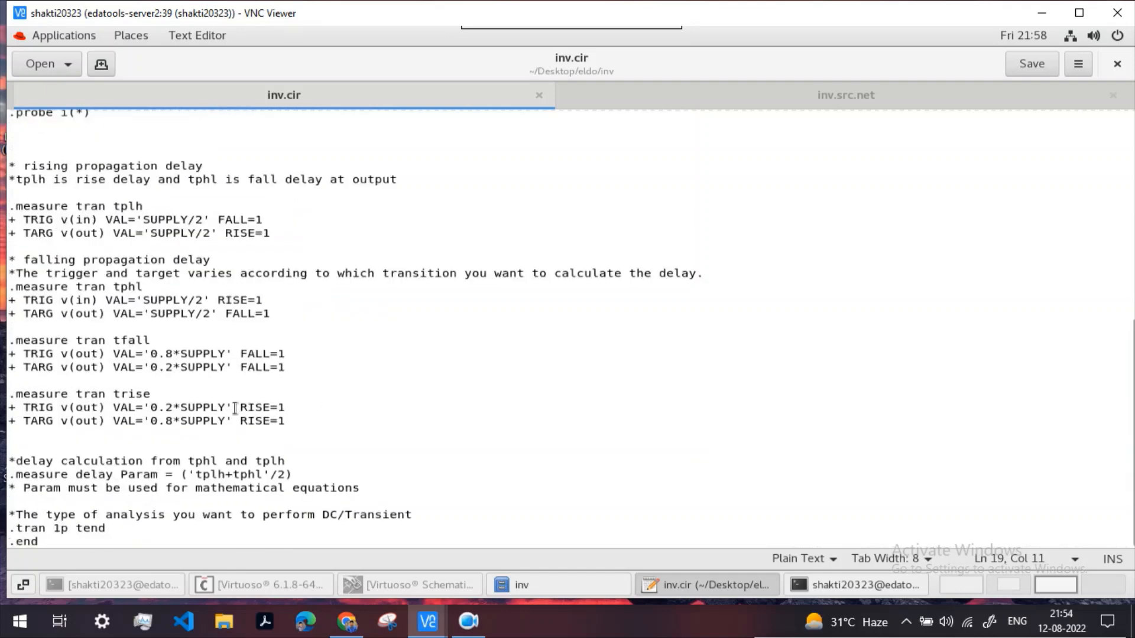
scroll(501, 349, up, 8)
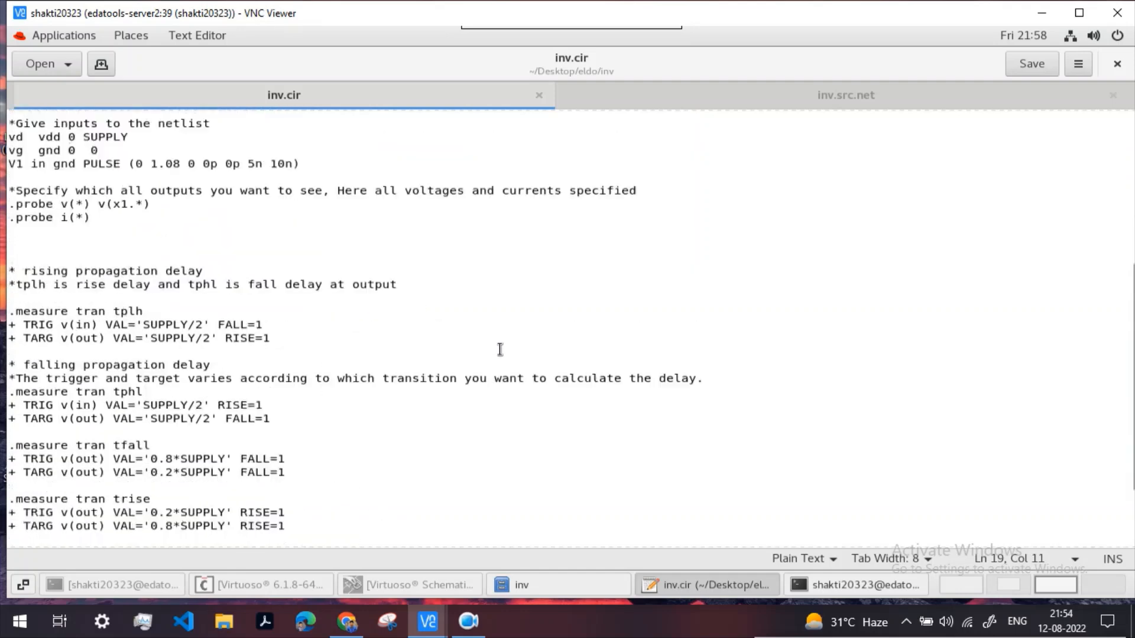
Step: Recheck inv.cir from the corner file include down to the delay calculation and transient analysis command
scroll(501, 350, up, 2)
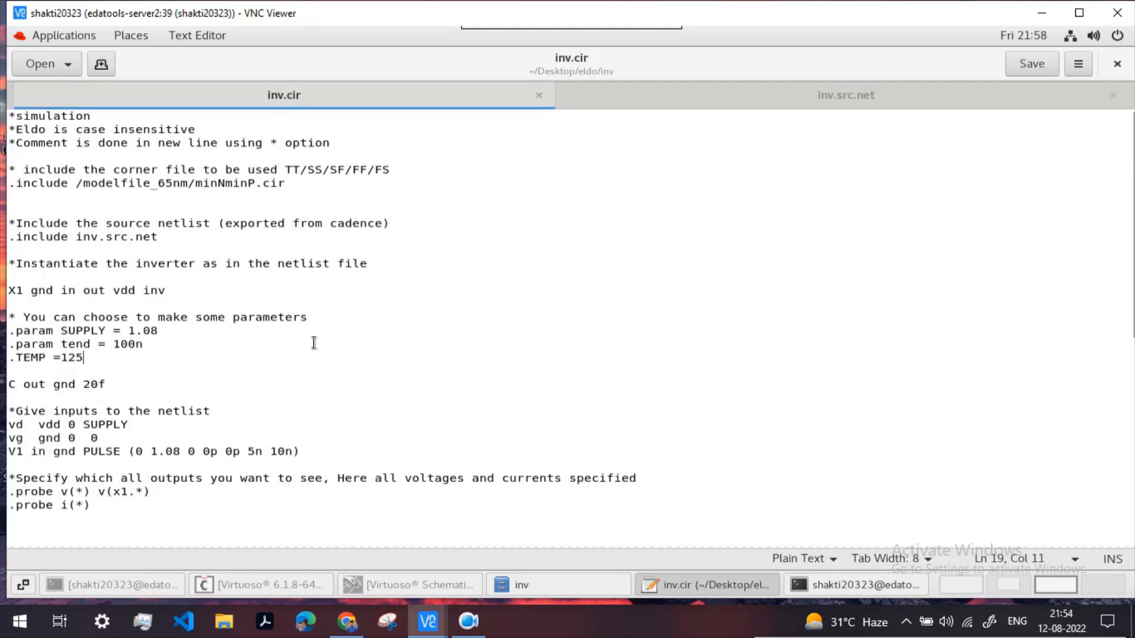
scroll(230, 319, down, 10)
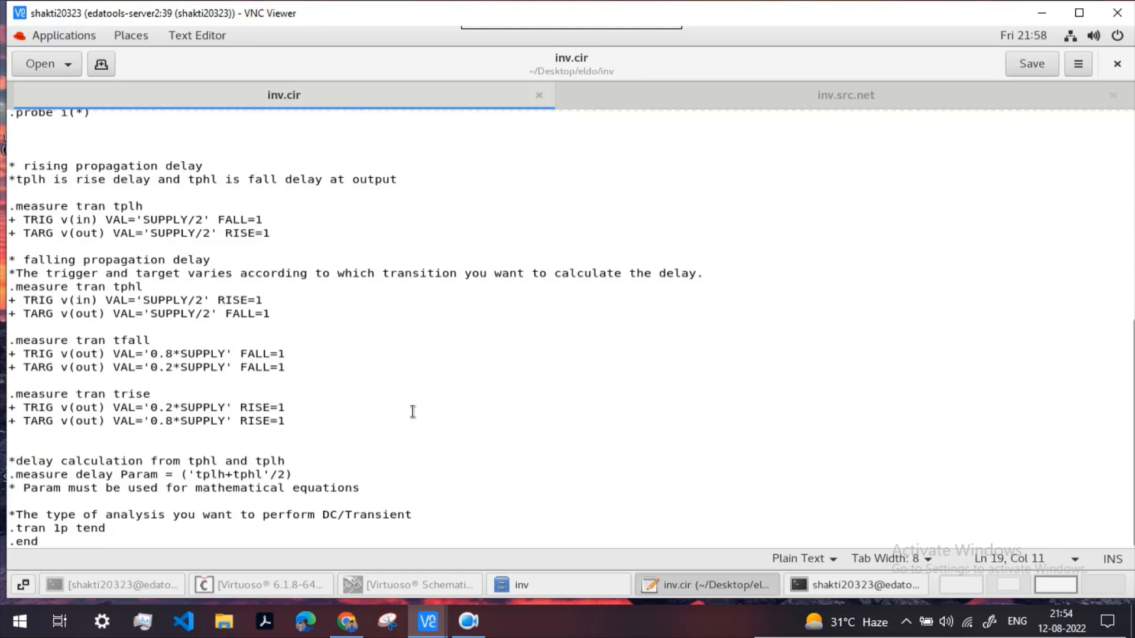
scroll(439, 425, up, 5)
scroll(439, 426, up, 5)
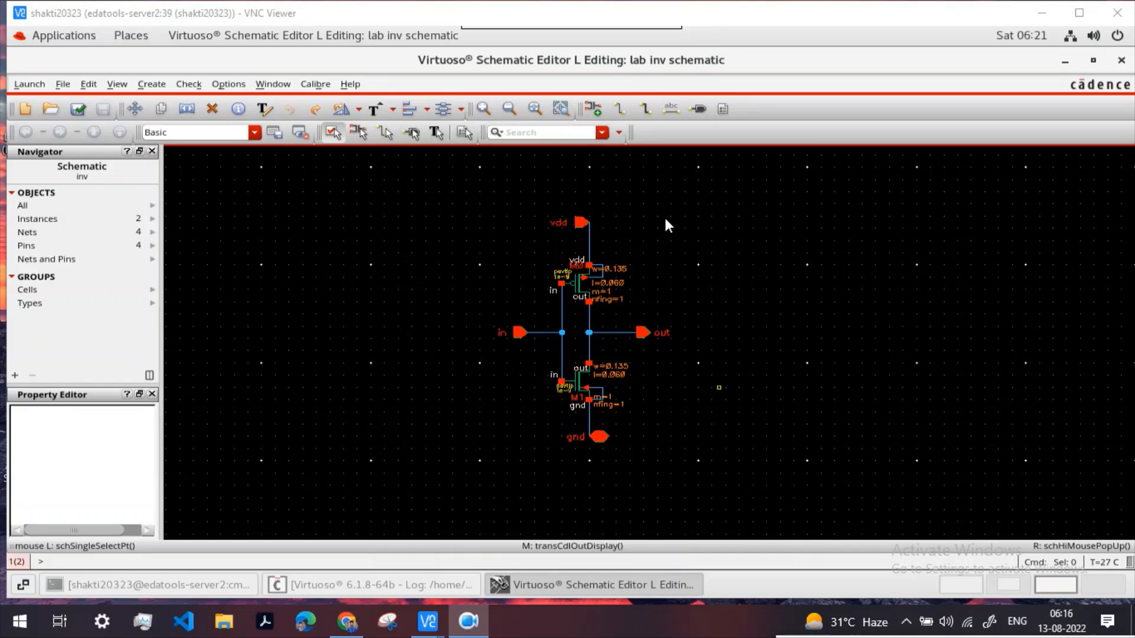
Step: Launch Layout XL from the inverter schematic and create a new layout view for cell inv in library lab, with automatic configuration
click(29, 84)
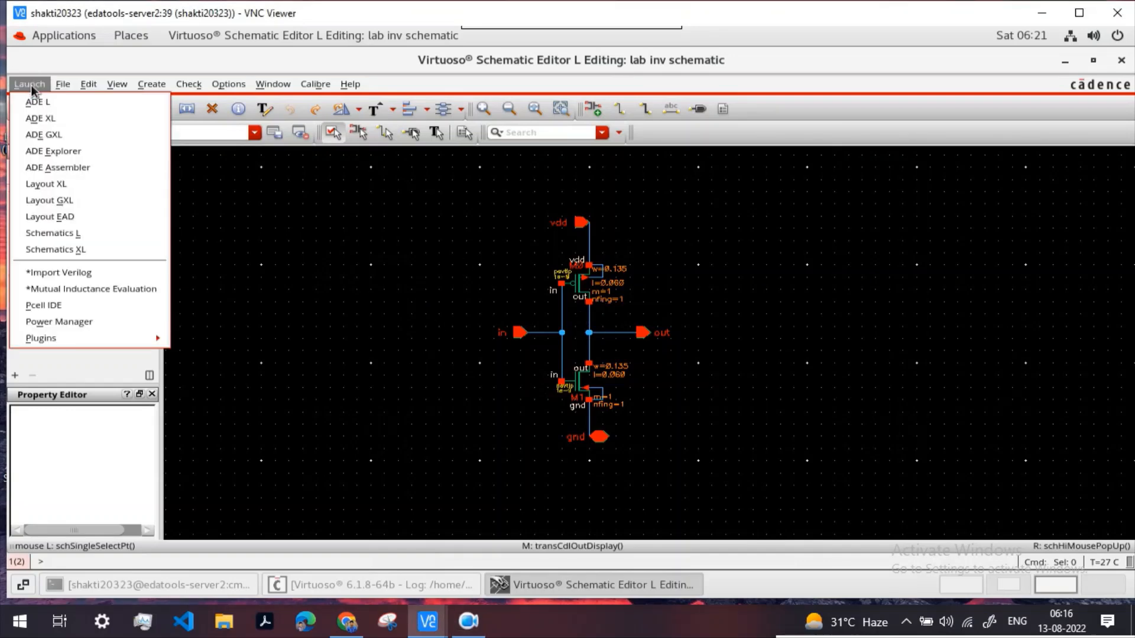
click(61, 185)
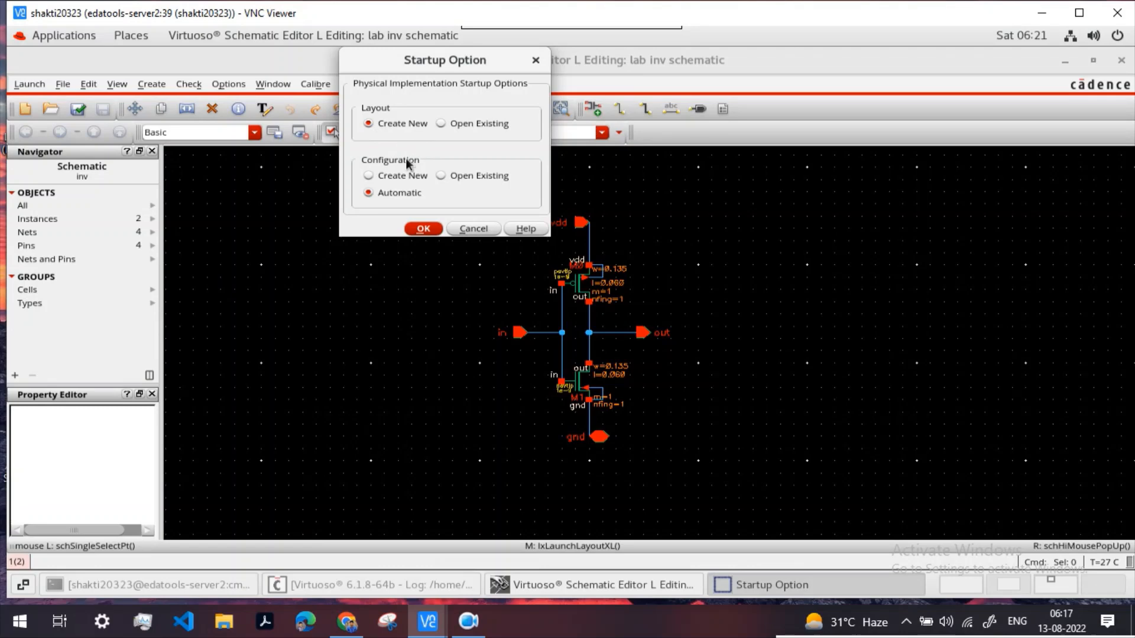
click(426, 230)
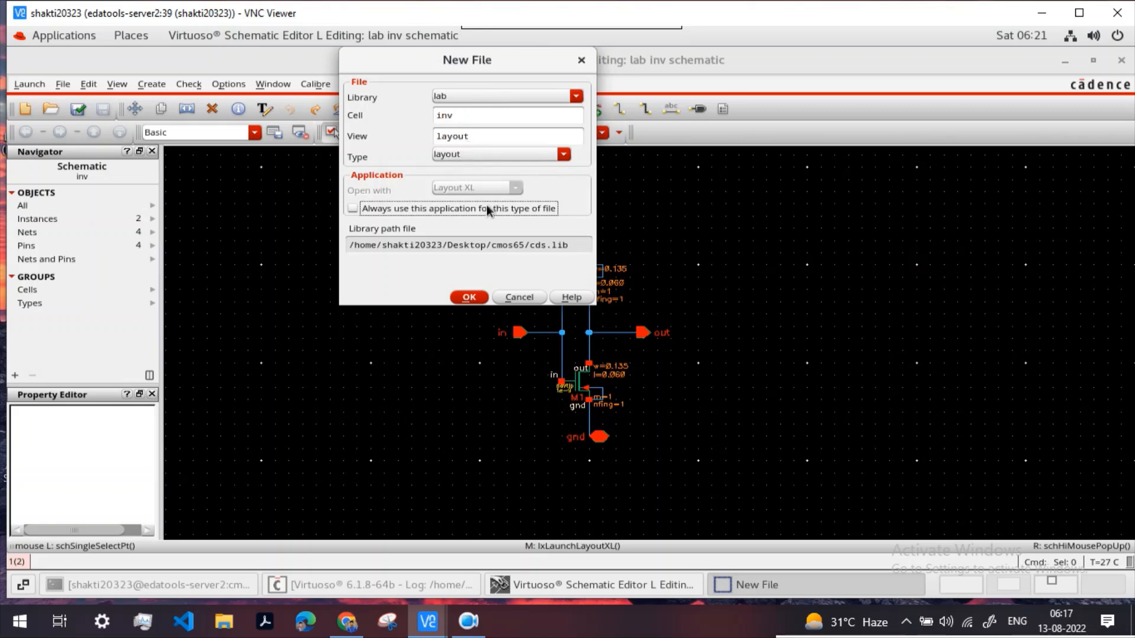
click(469, 298)
click(485, 294)
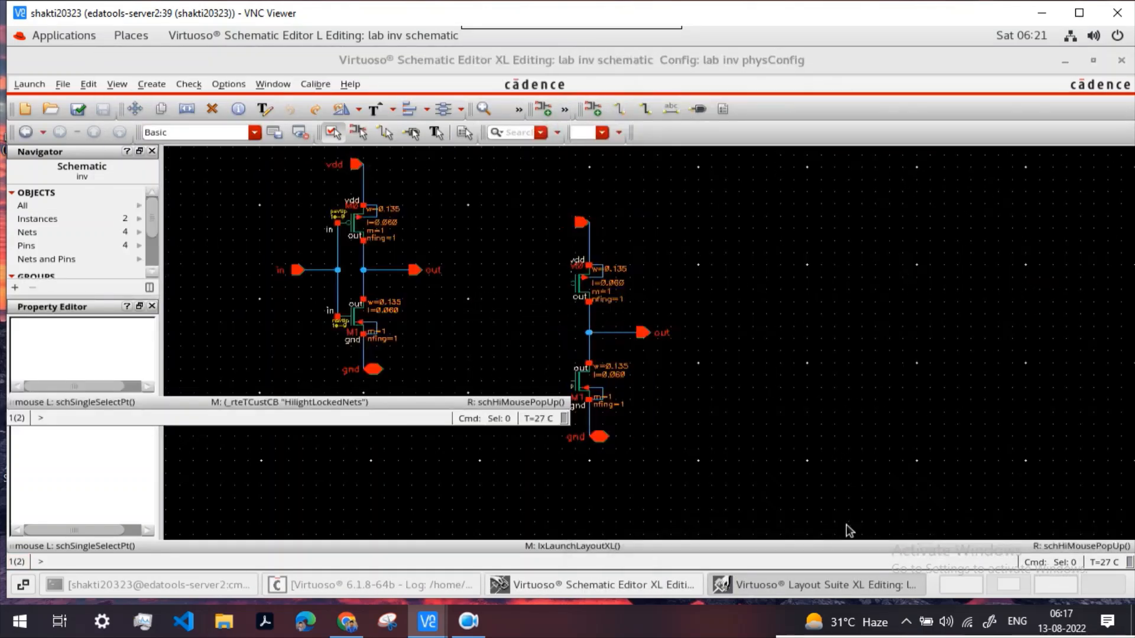
Step: Bring the new inv layout window to the front and maximize it
click(814, 588)
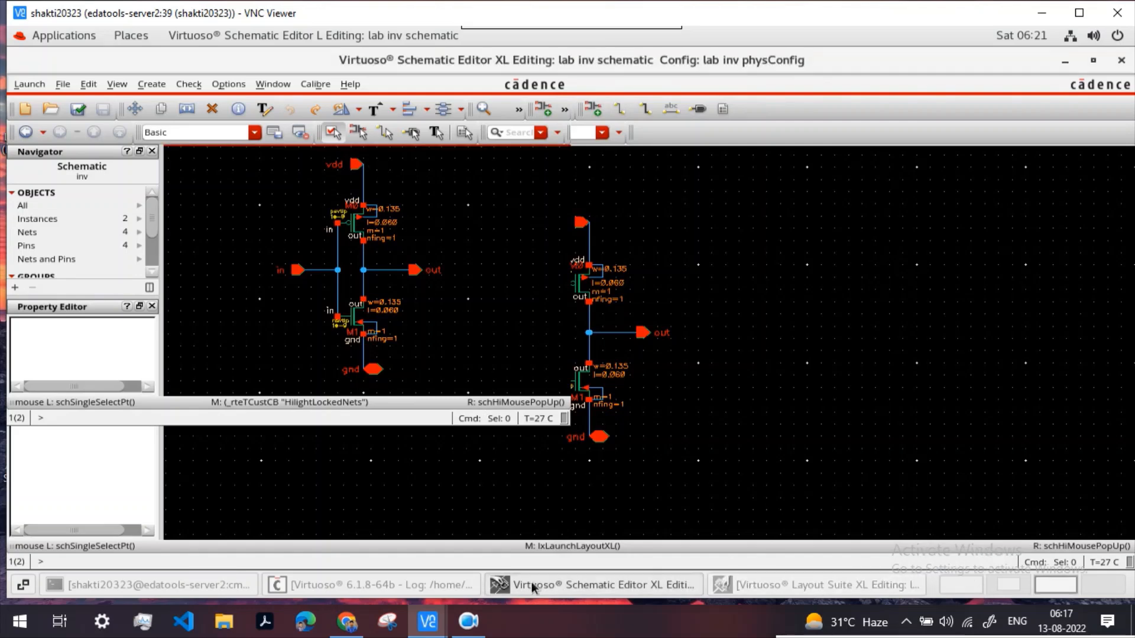
click(814, 590)
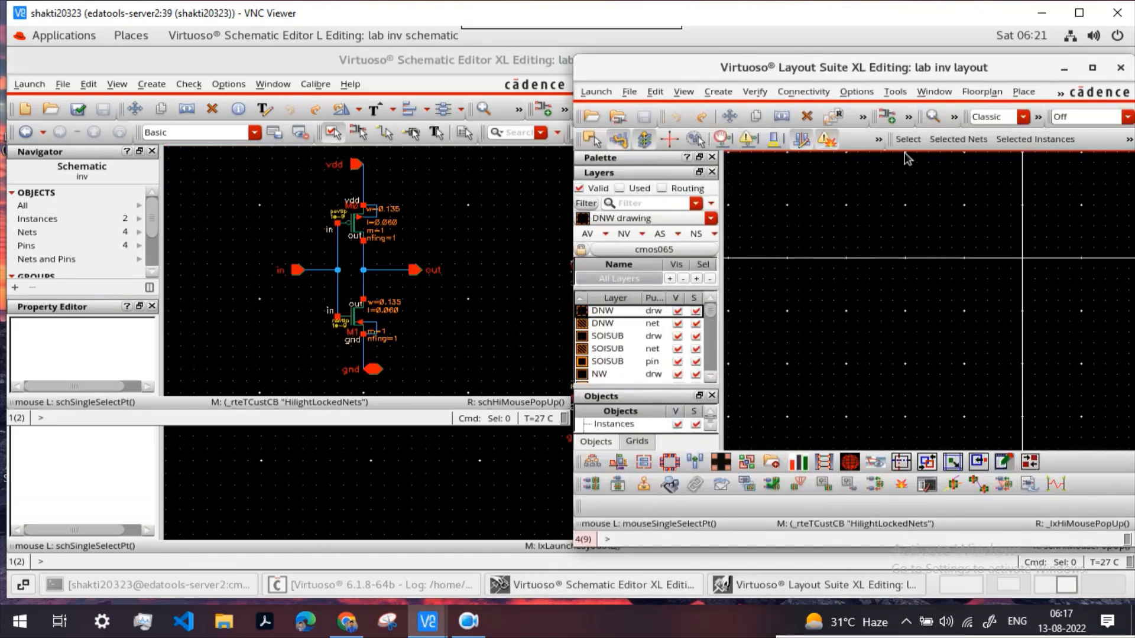
drag(1034, 66, 766, 72)
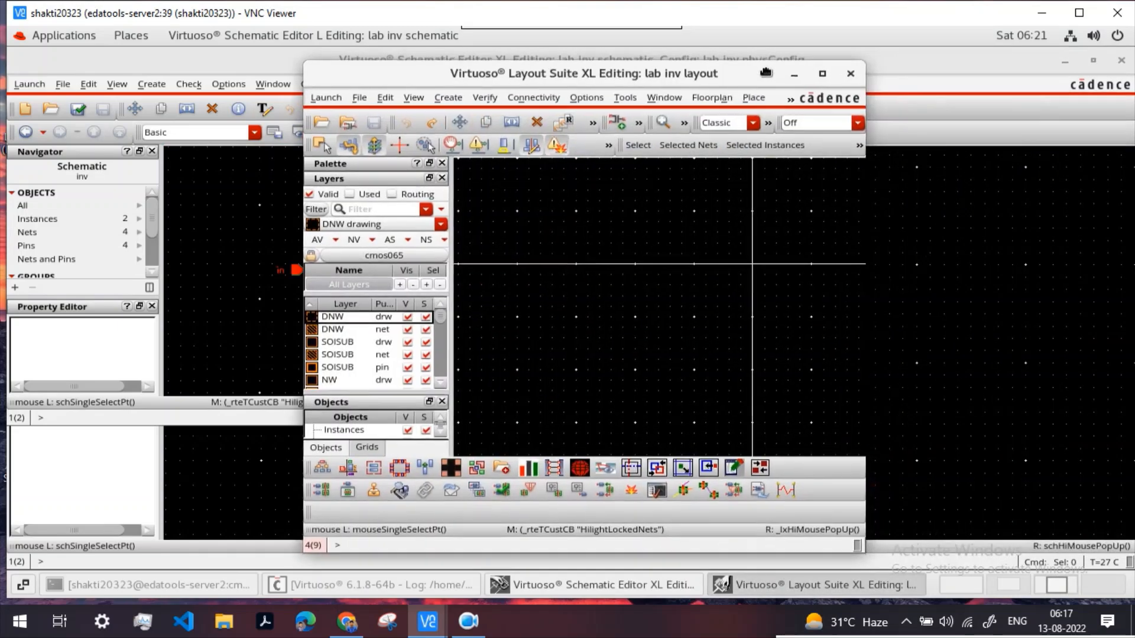
click(827, 76)
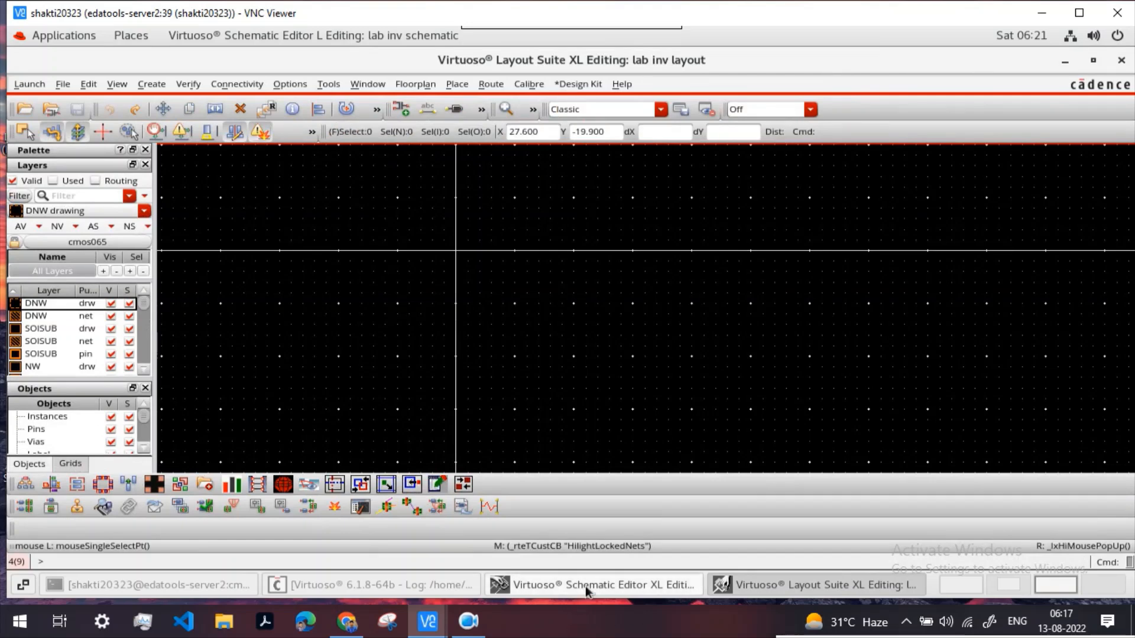
click(585, 586)
click(585, 587)
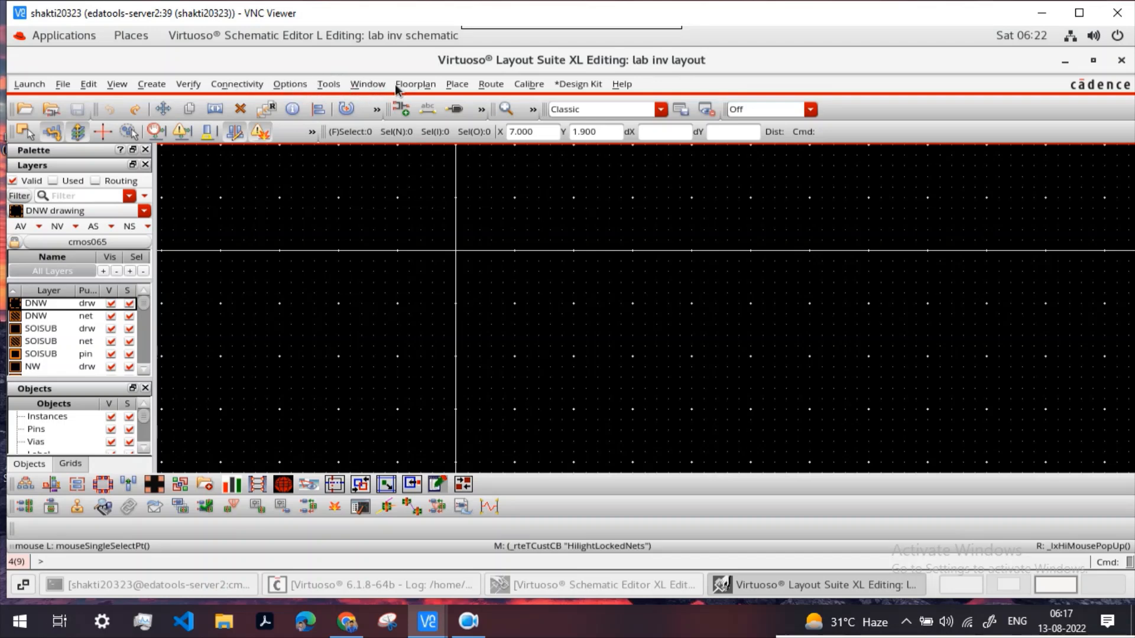
Step: Set the layout grid's minor and major spacing and the X and Y snap spacing to 0.005
key(e)
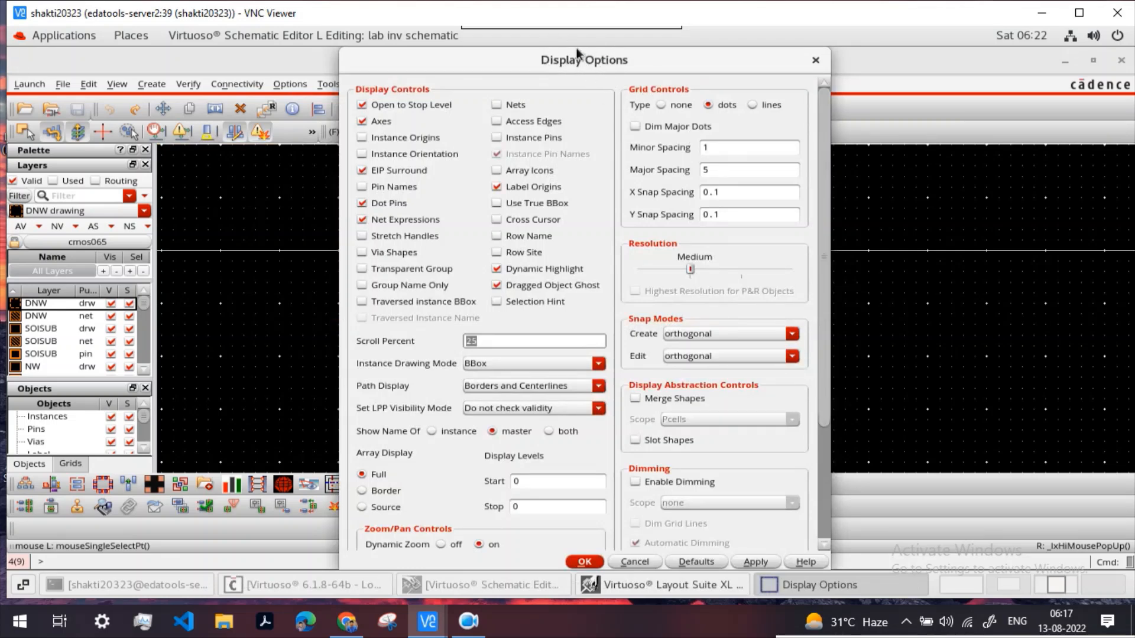
click(716, 149)
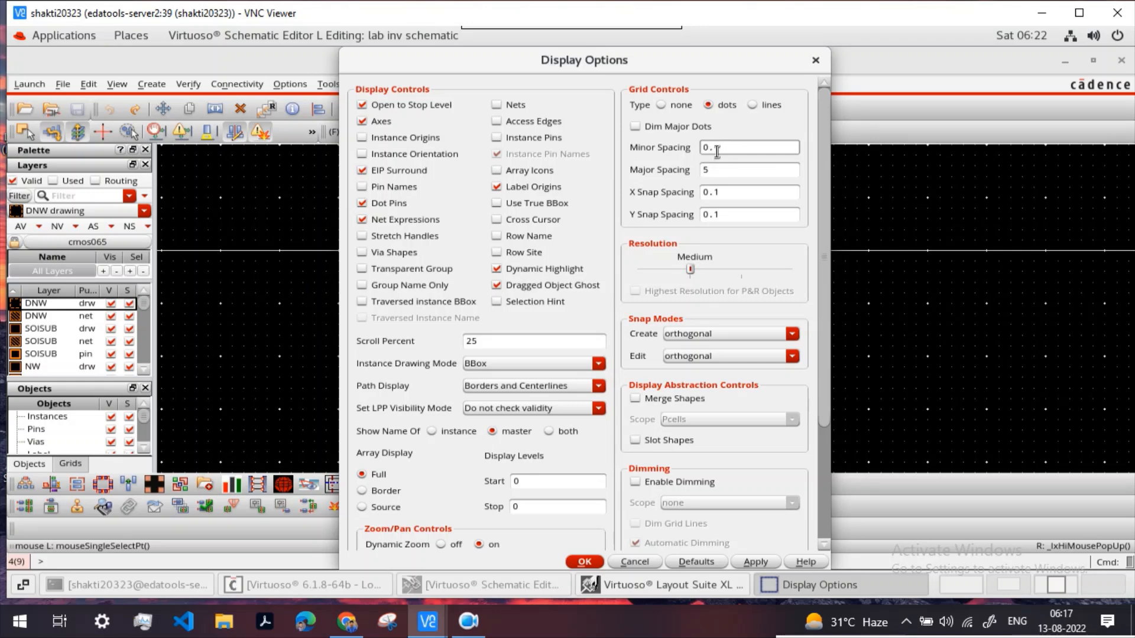
text(005)
click(721, 171)
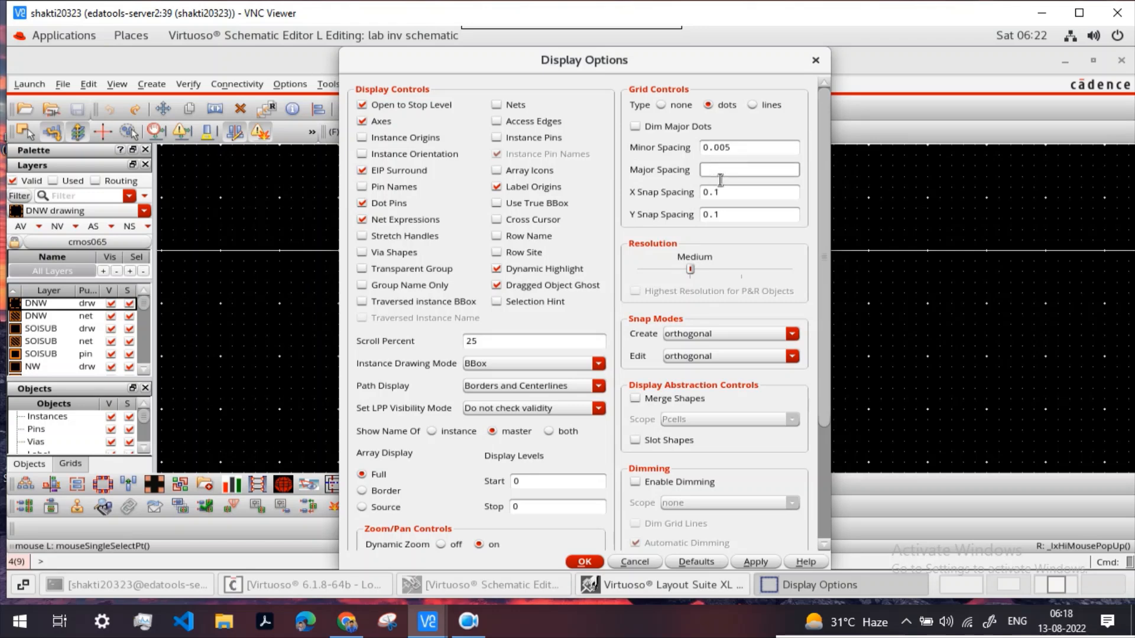
text(005)
click(721, 195)
key(BackSpace)
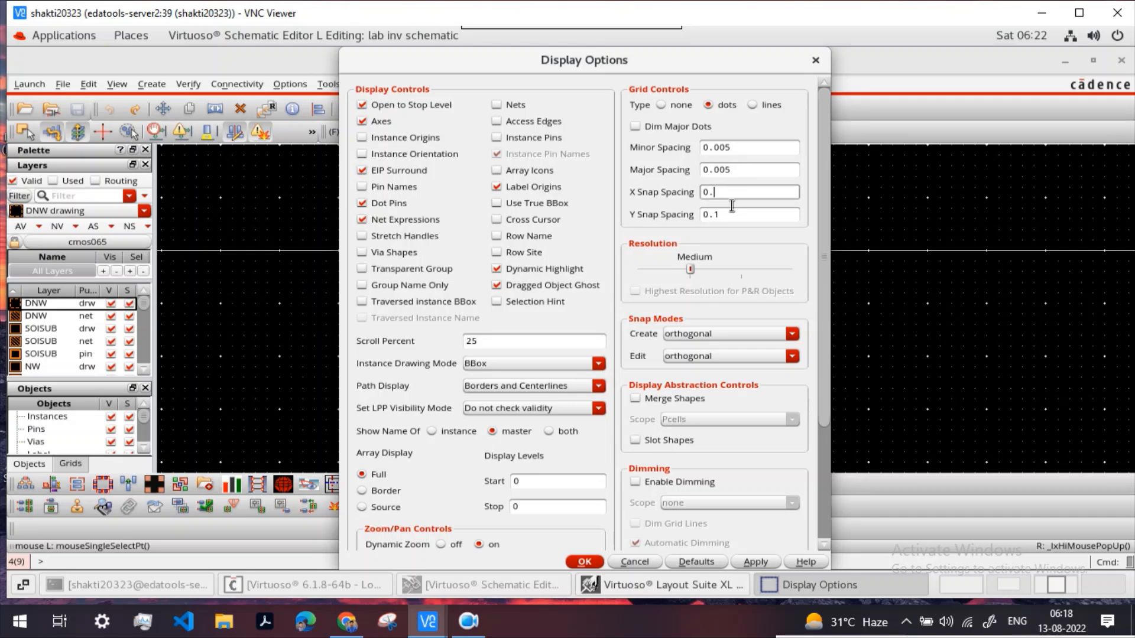
text(005)
click(730, 218)
text(005)
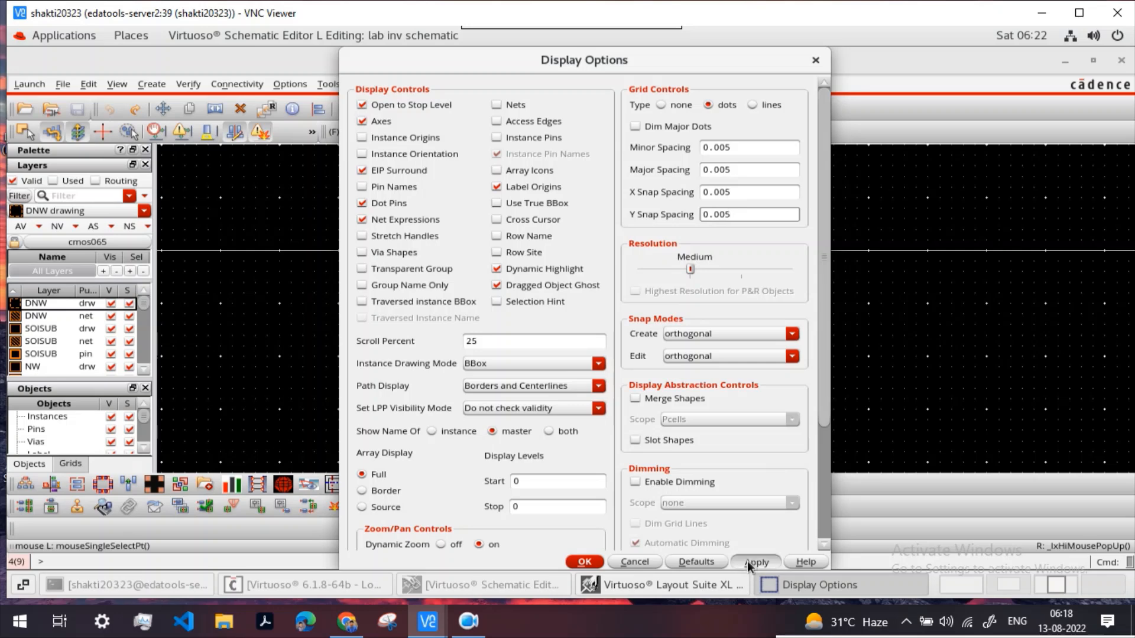
click(592, 563)
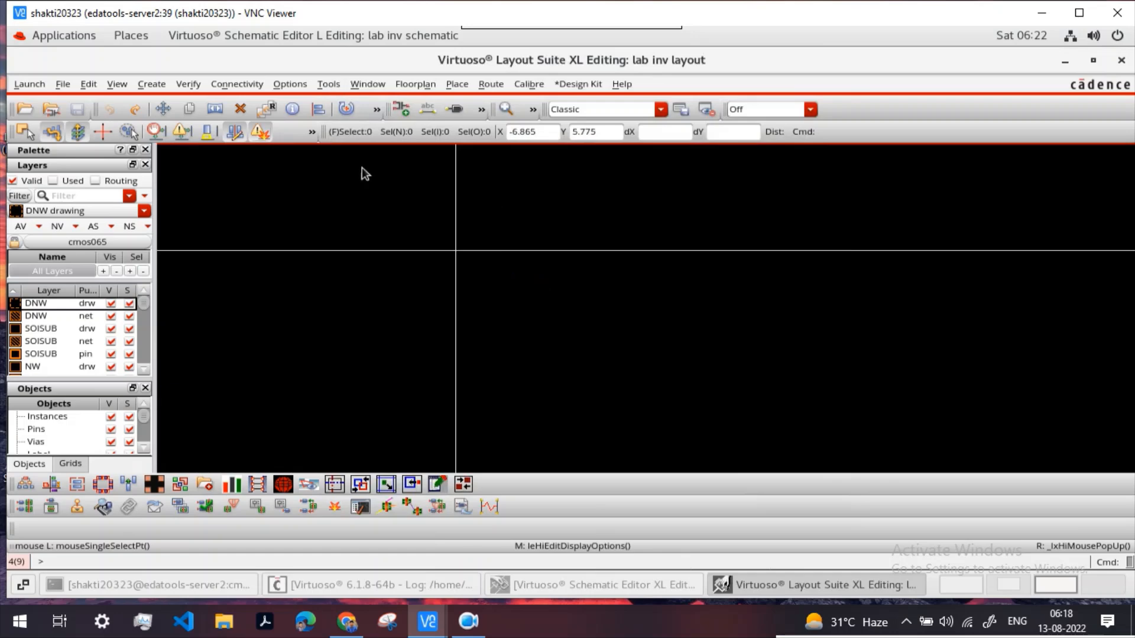
Step: Start creating an instance in the layout and select cmos065 as its source library
scroll(498, 244, down, 1)
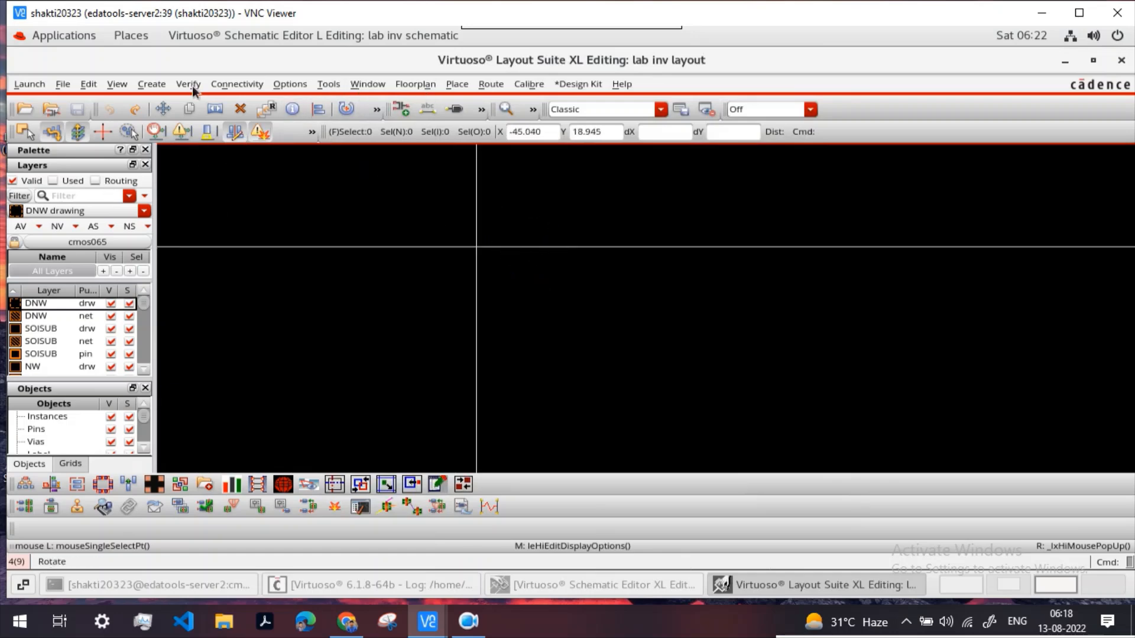
click(405, 112)
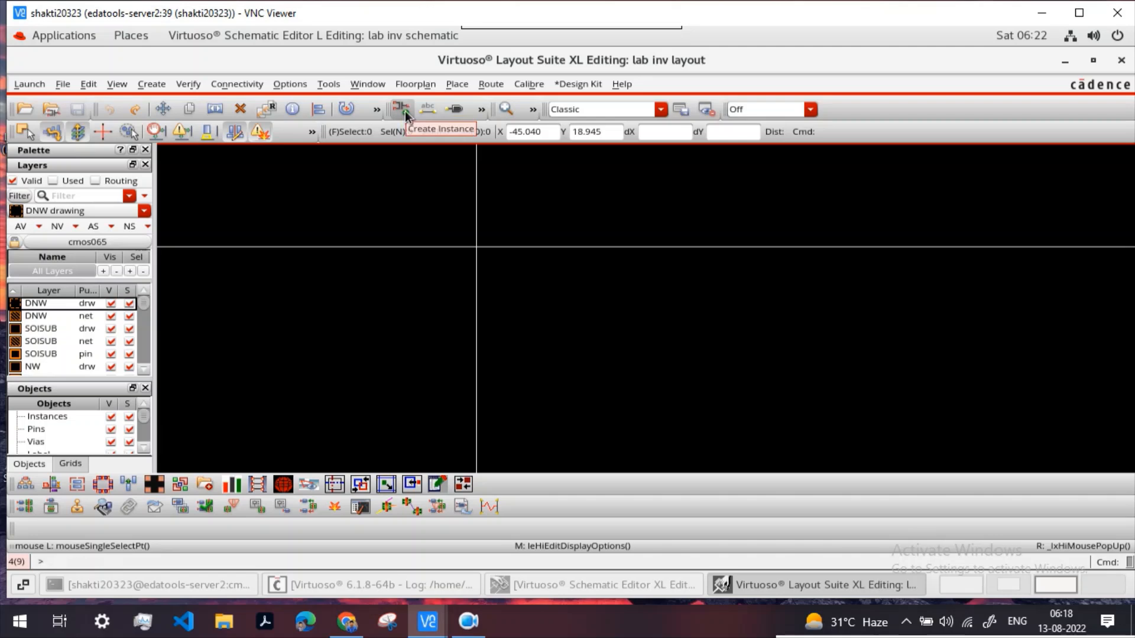
click(397, 111)
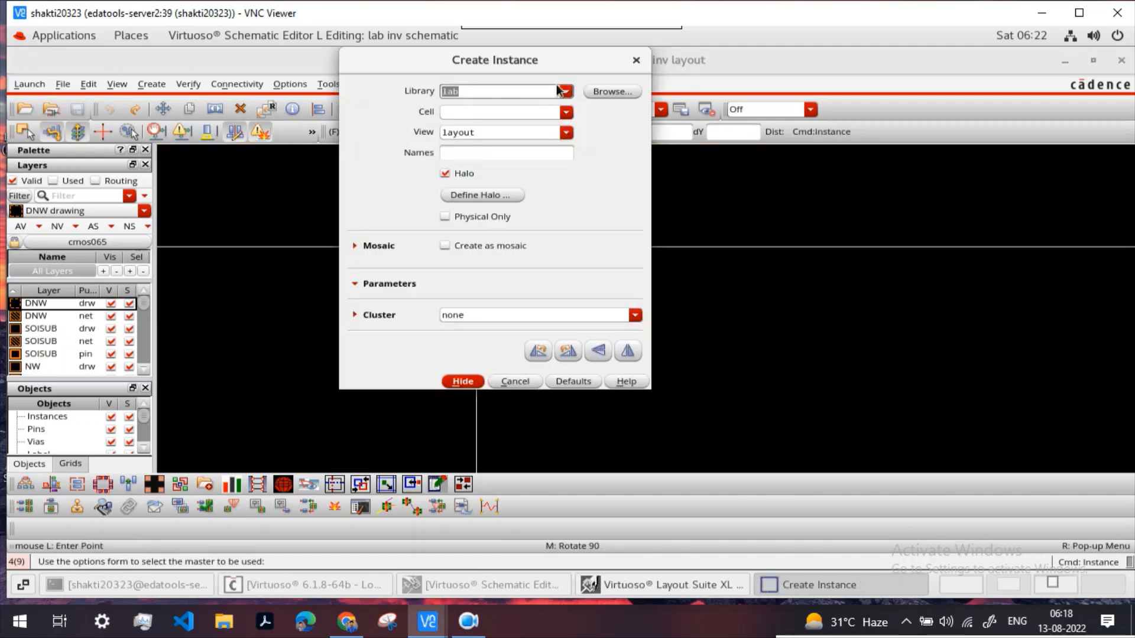
click(609, 92)
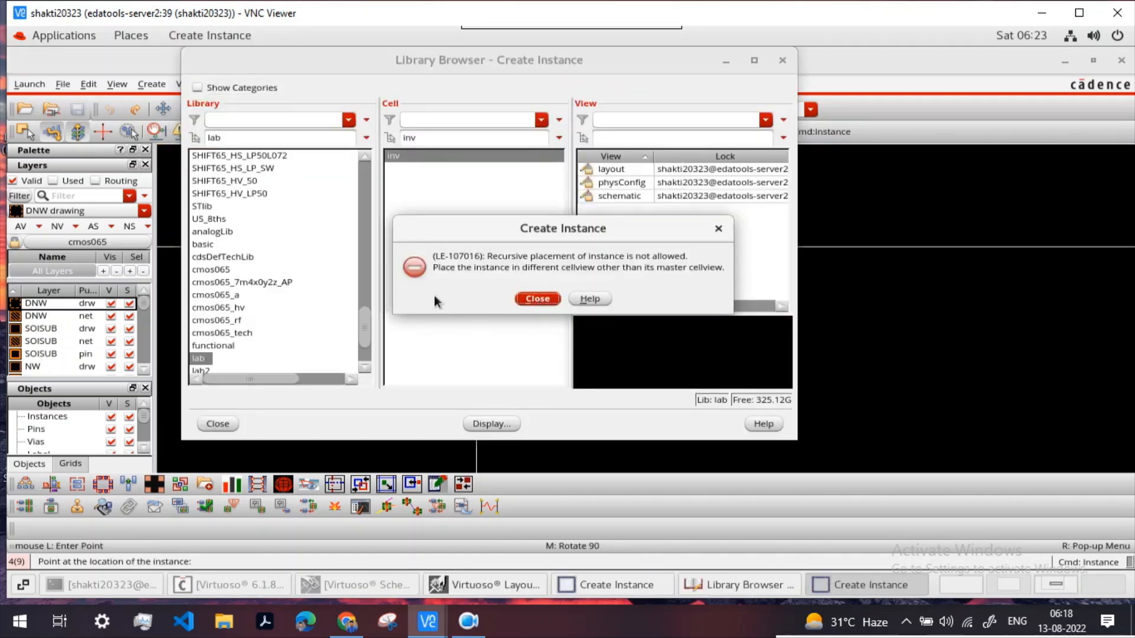
click(538, 299)
scroll(254, 311, down, 2)
scroll(252, 309, up, 5)
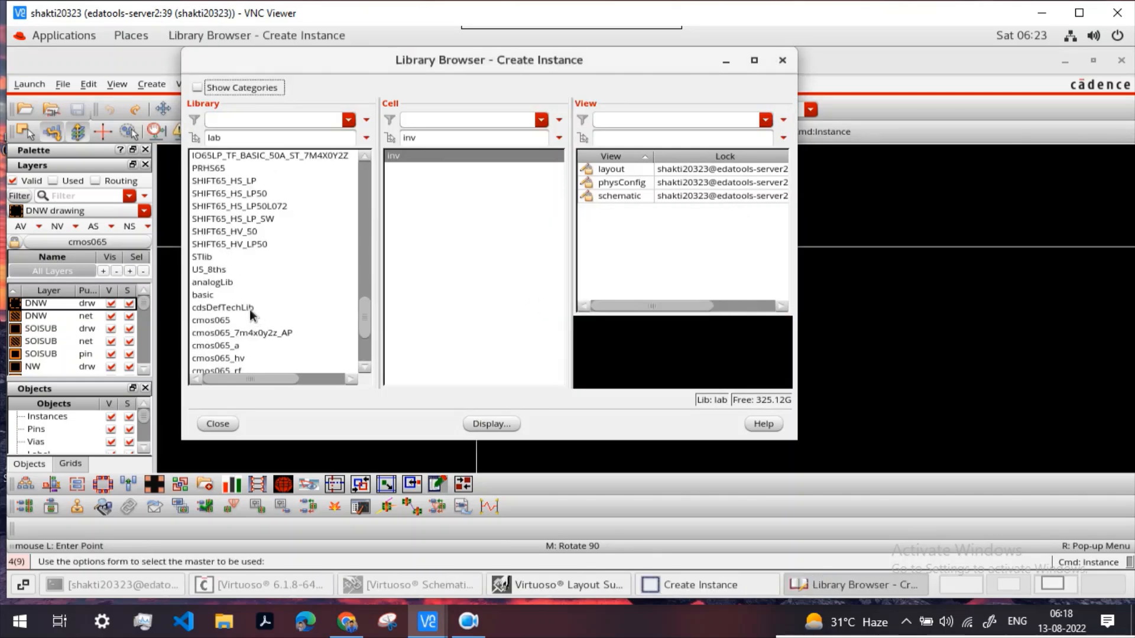
scroll(250, 310, down, 2)
scroll(250, 311, down, 1)
click(239, 282)
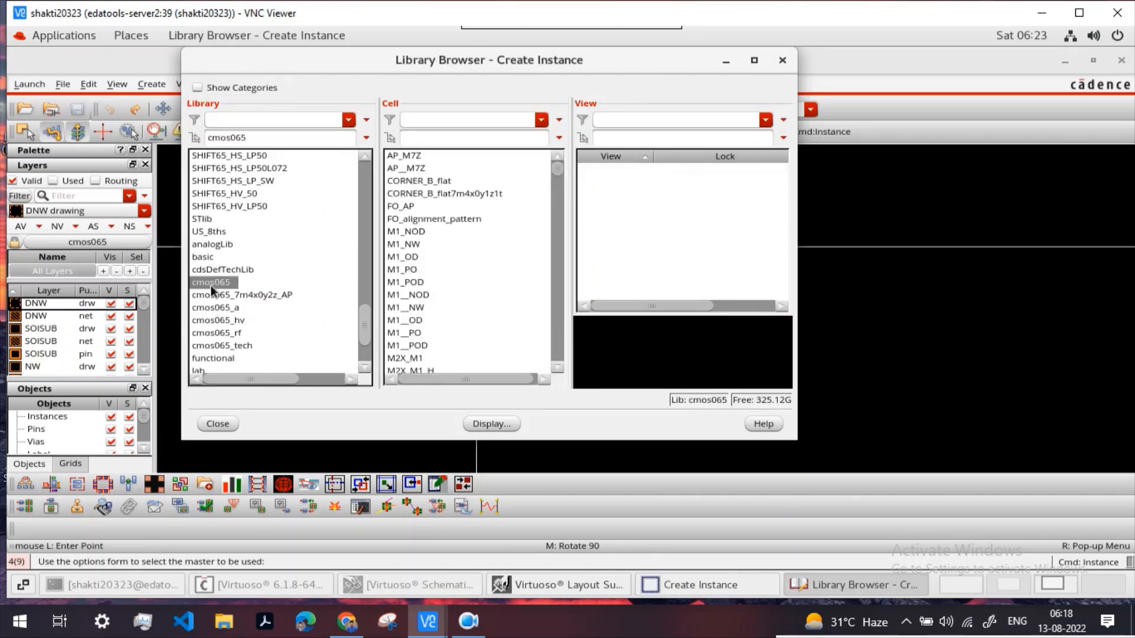
Step: Choose the layout view of the psvtlp cell as the instance master, keeping its default parameters
scroll(425, 257, down, 5)
click(426, 139)
text(psvt)
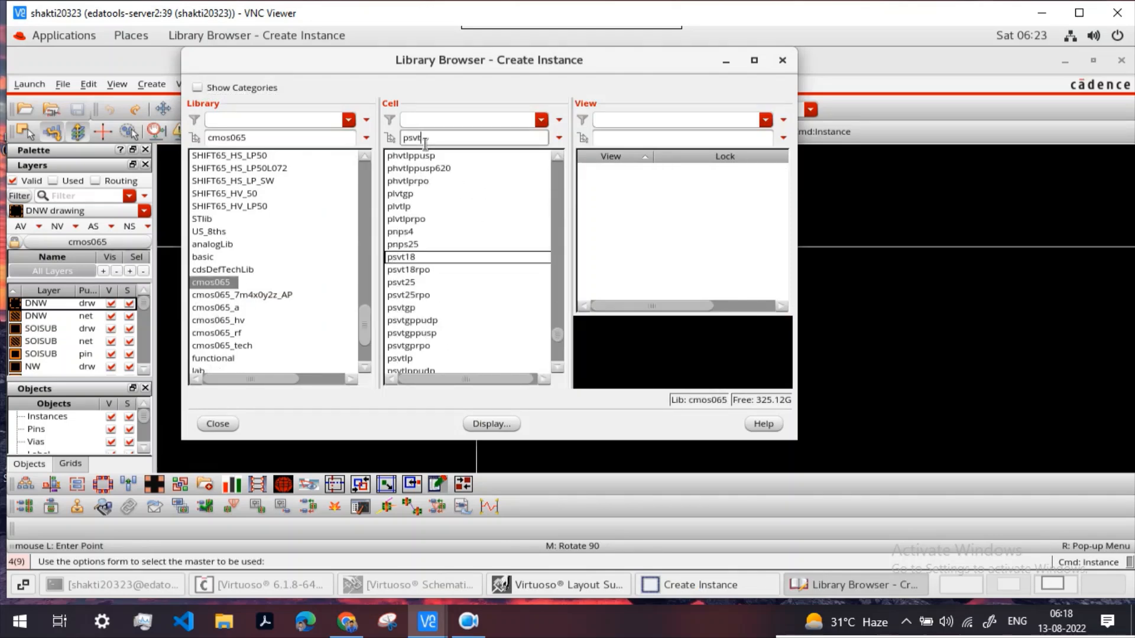
text(lp)
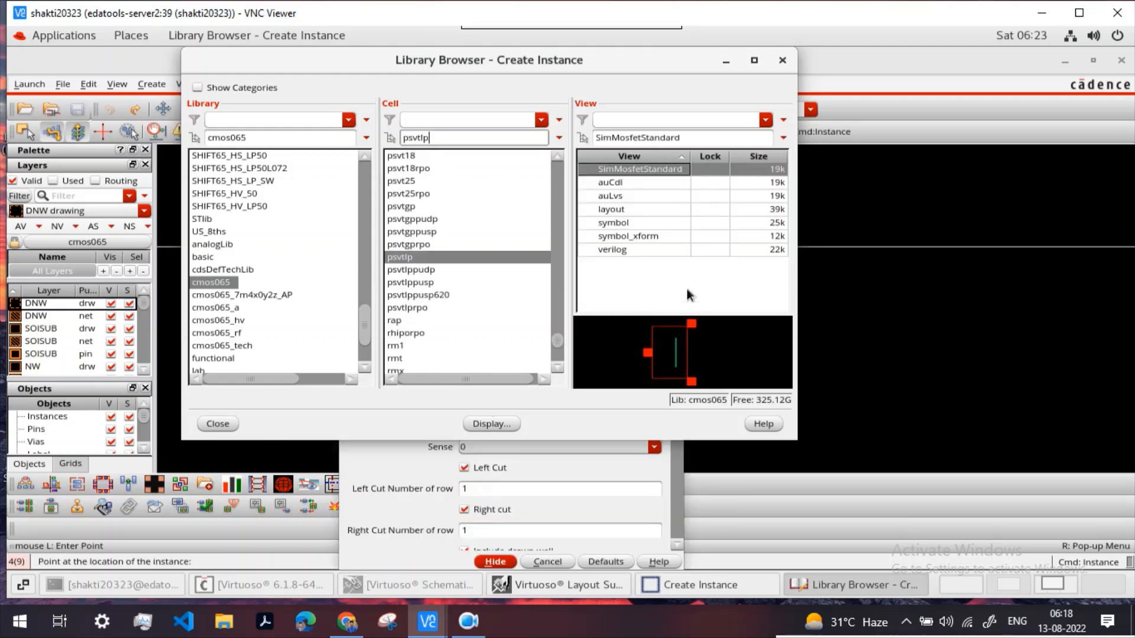
click(615, 209)
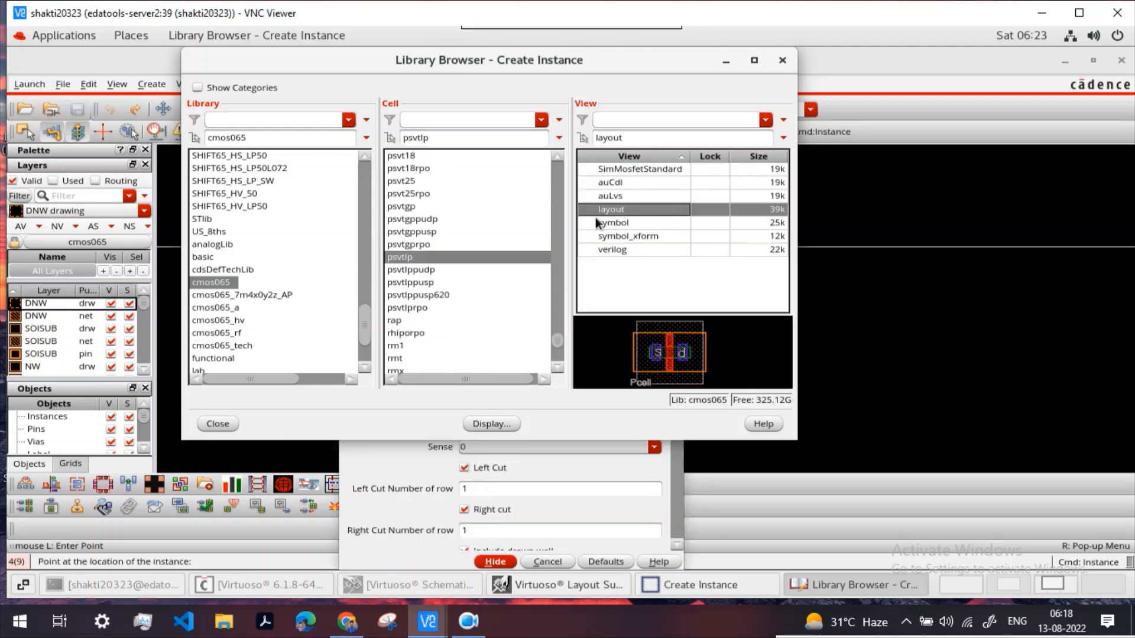
click(218, 424)
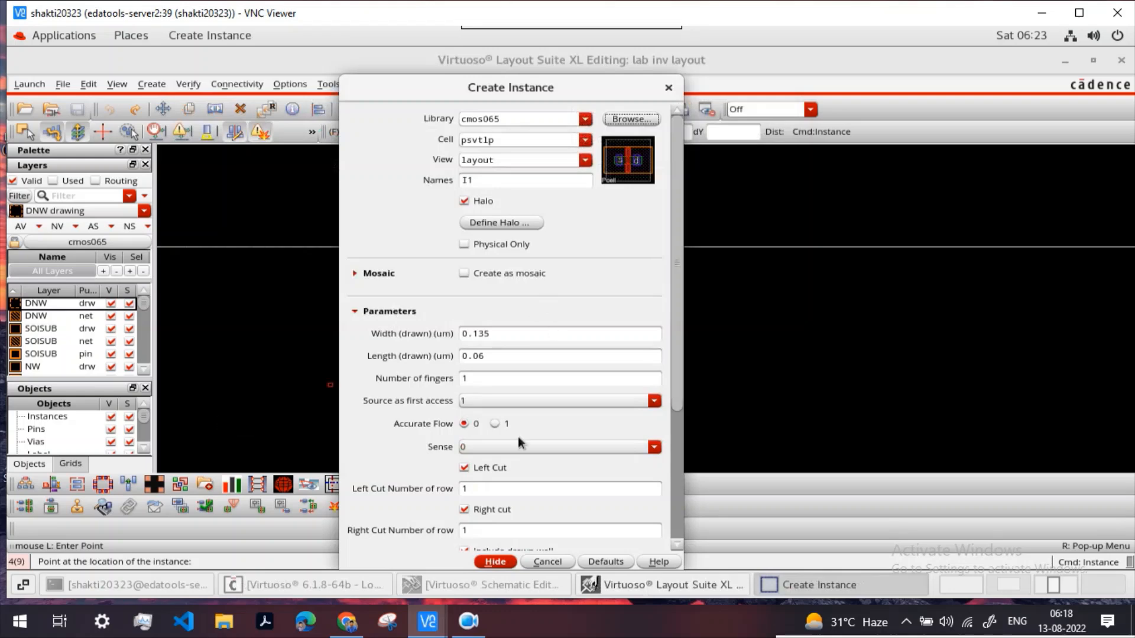
click(495, 562)
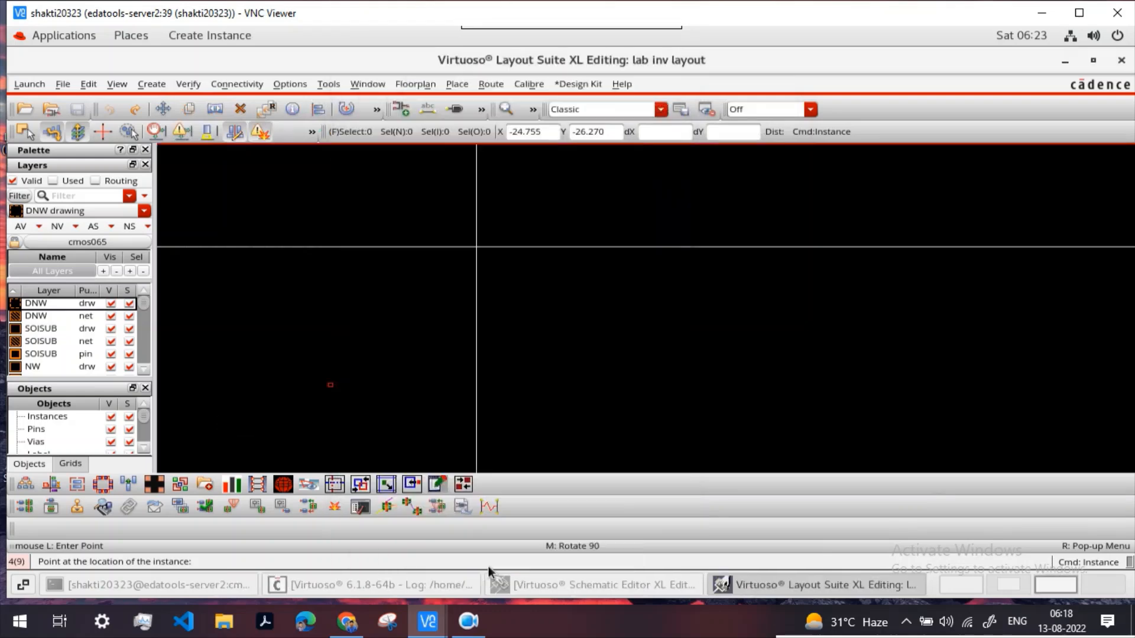
Step: Place the psvtlp PMOS instance in the inv layout at about X 9.65, Y -10.04
ctrl+scroll(562, 303, up, 3)
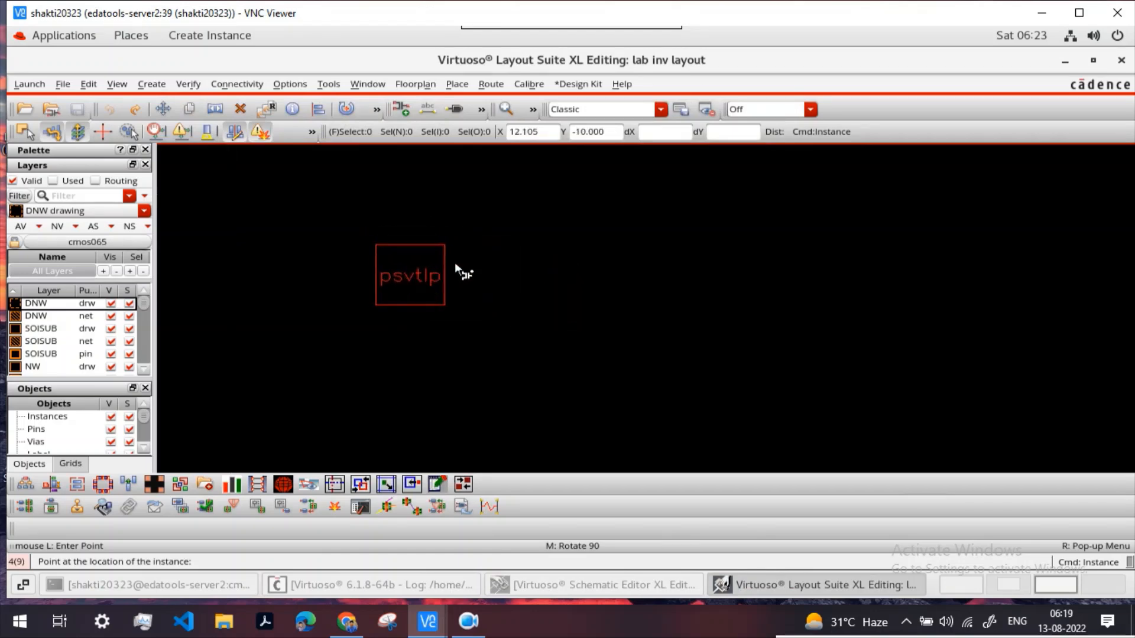
scroll(528, 232, down, 2)
scroll(446, 247, up, 3)
click(447, 246)
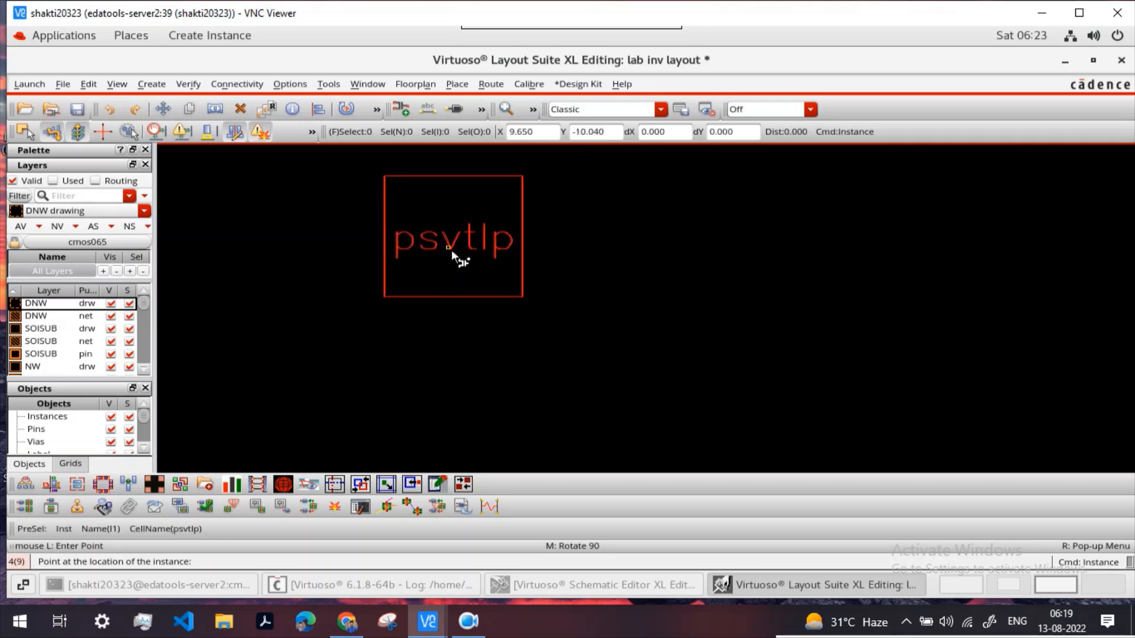
Step: Place a layout instance of the nsvtlp cell from the cmos065 library beside the psvtlp instance
key(Escape)
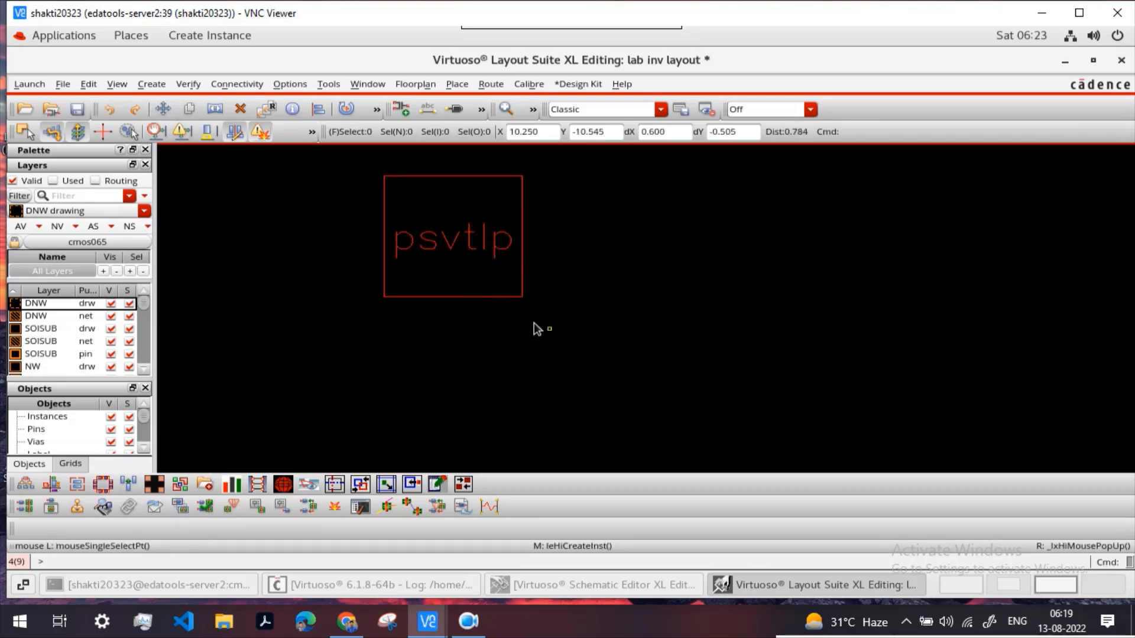
click(401, 110)
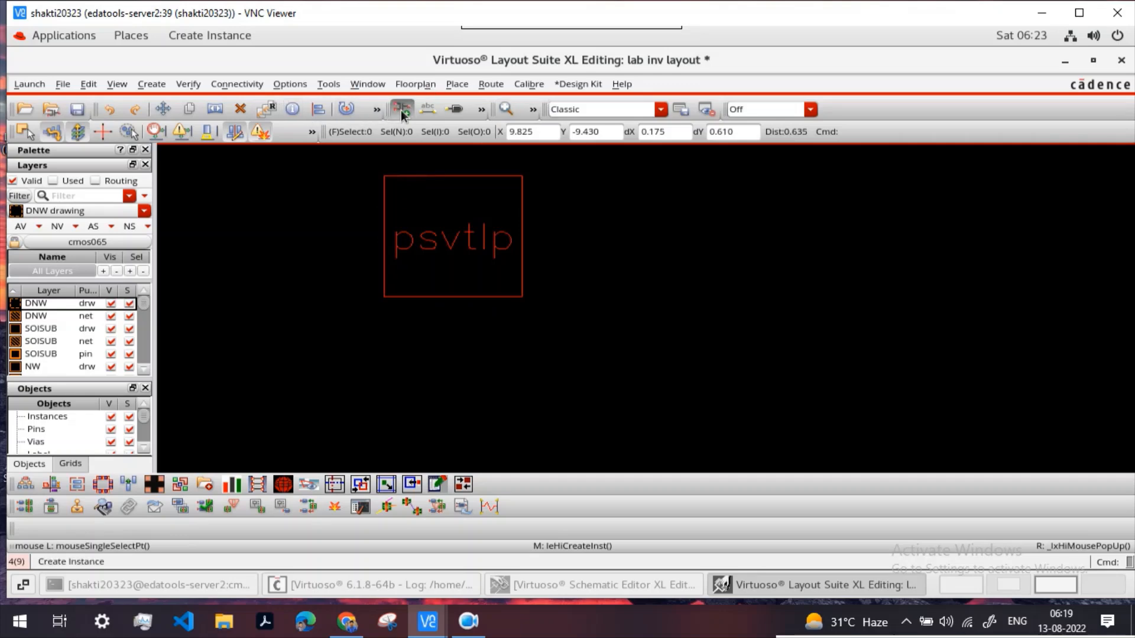
click(473, 116)
key(BackSpace)
key(BackSpace)
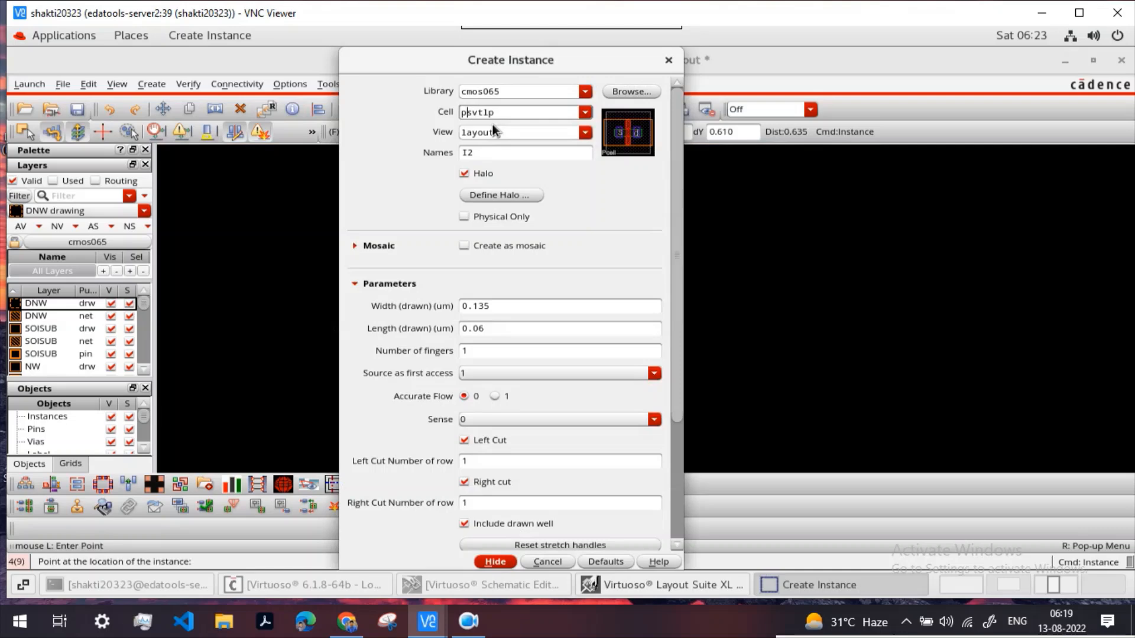
text(ns)
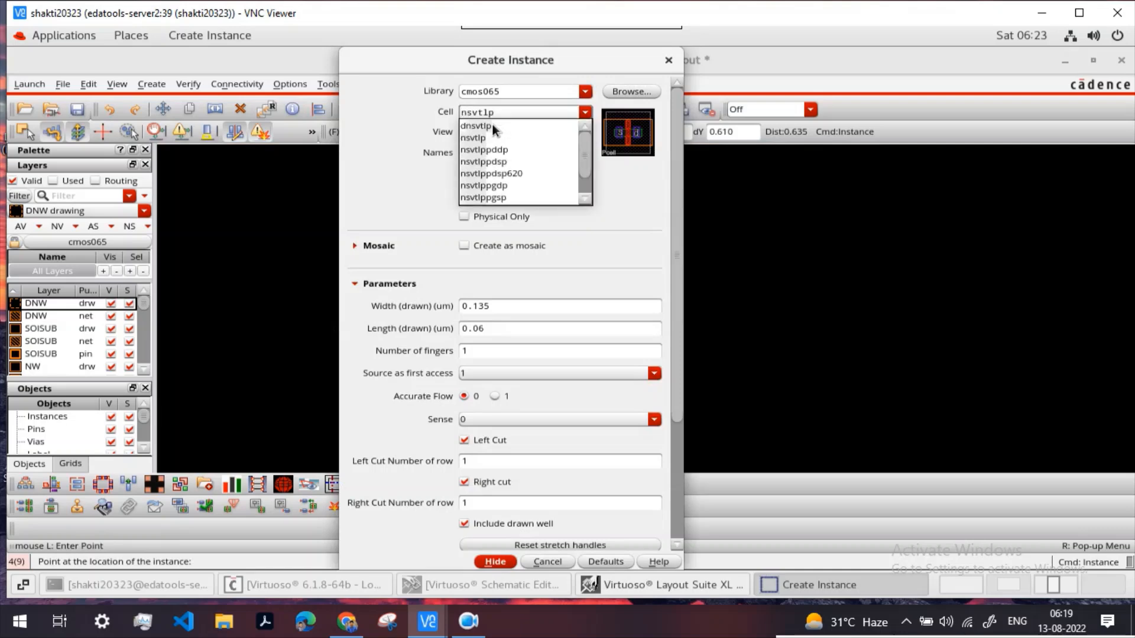
click(479, 139)
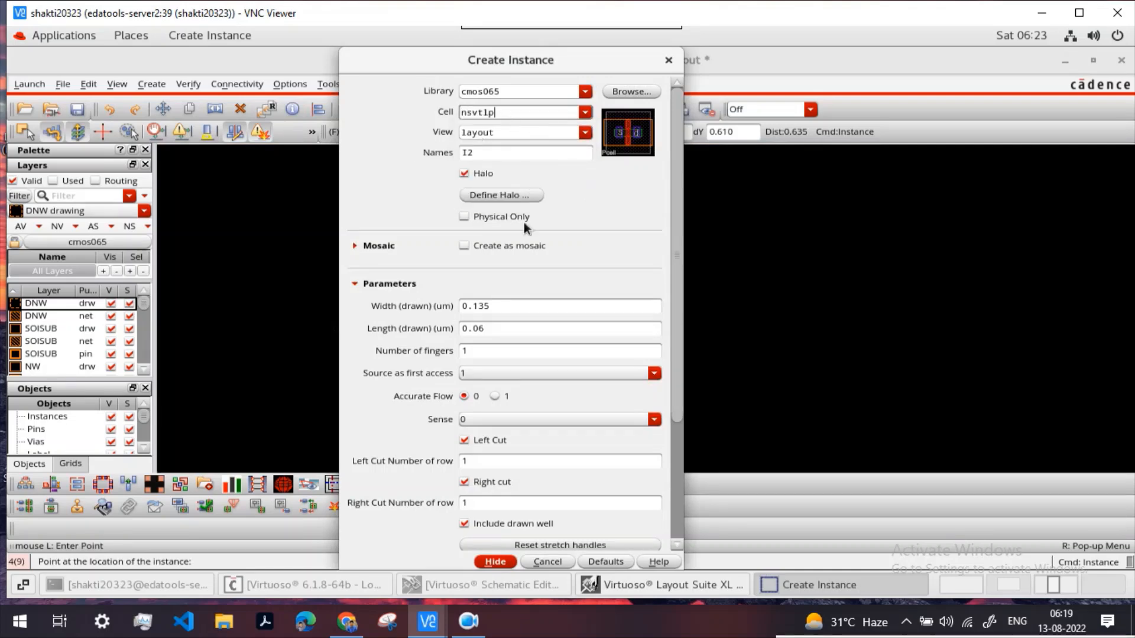
click(495, 561)
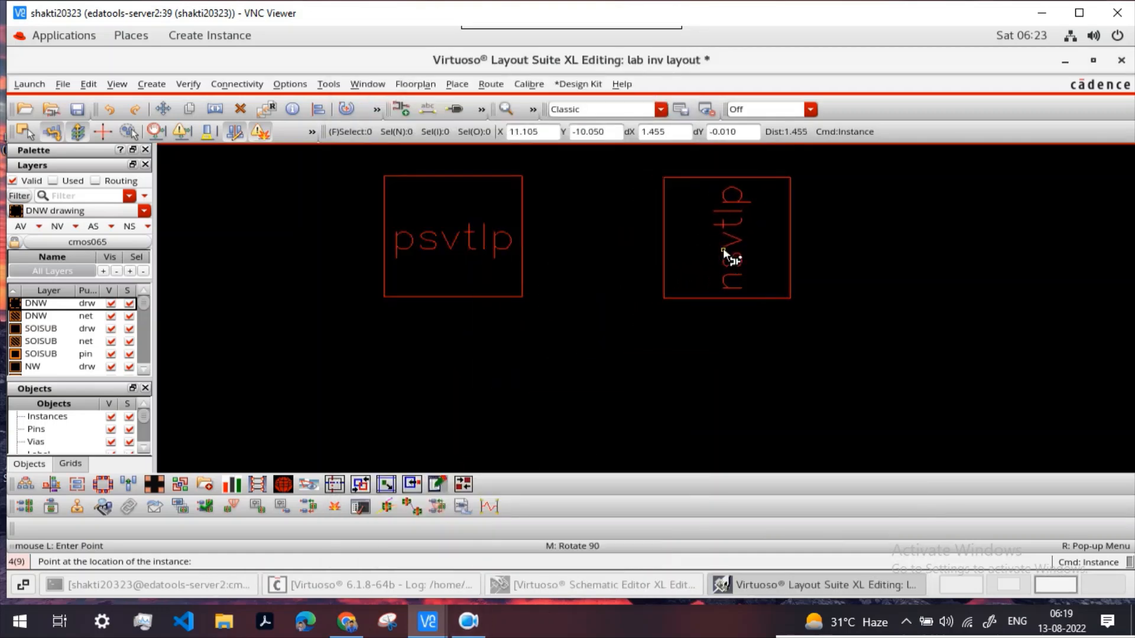
click(749, 245)
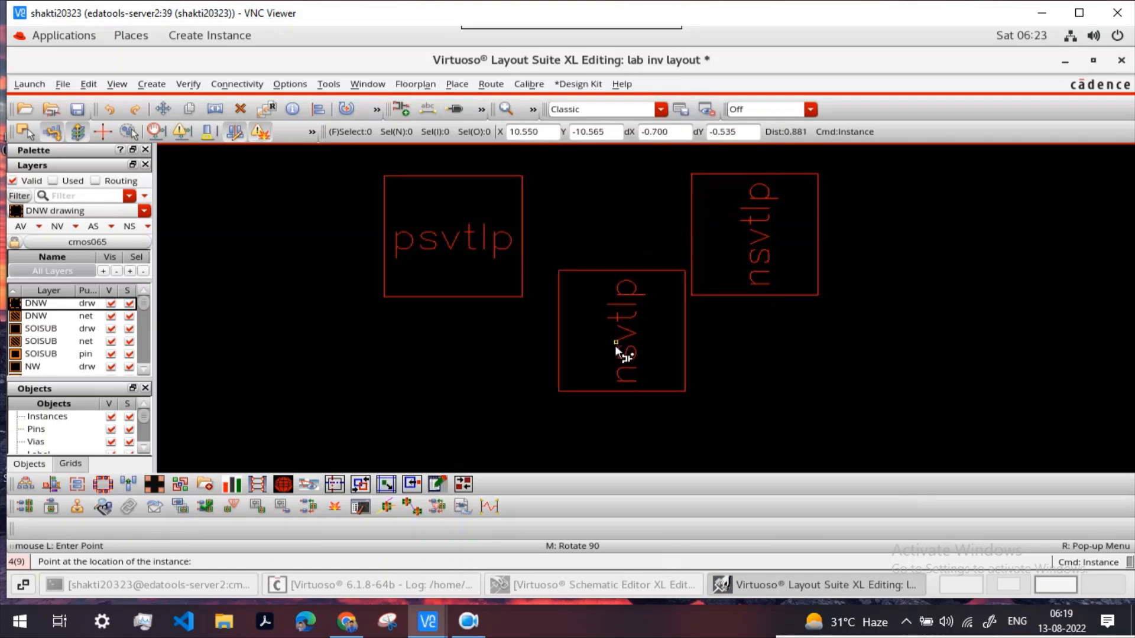
key(Escape)
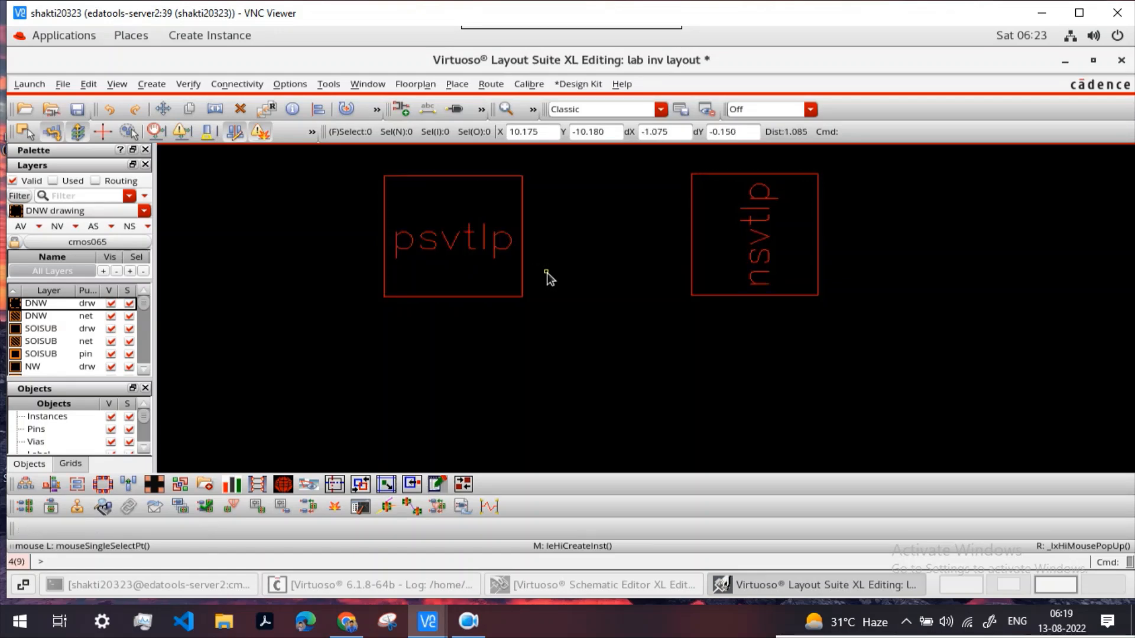
Step: Show the full layout hierarchy of both transistors and make PO drawing the active layer after filtering the layer list by "po"
key(shift)
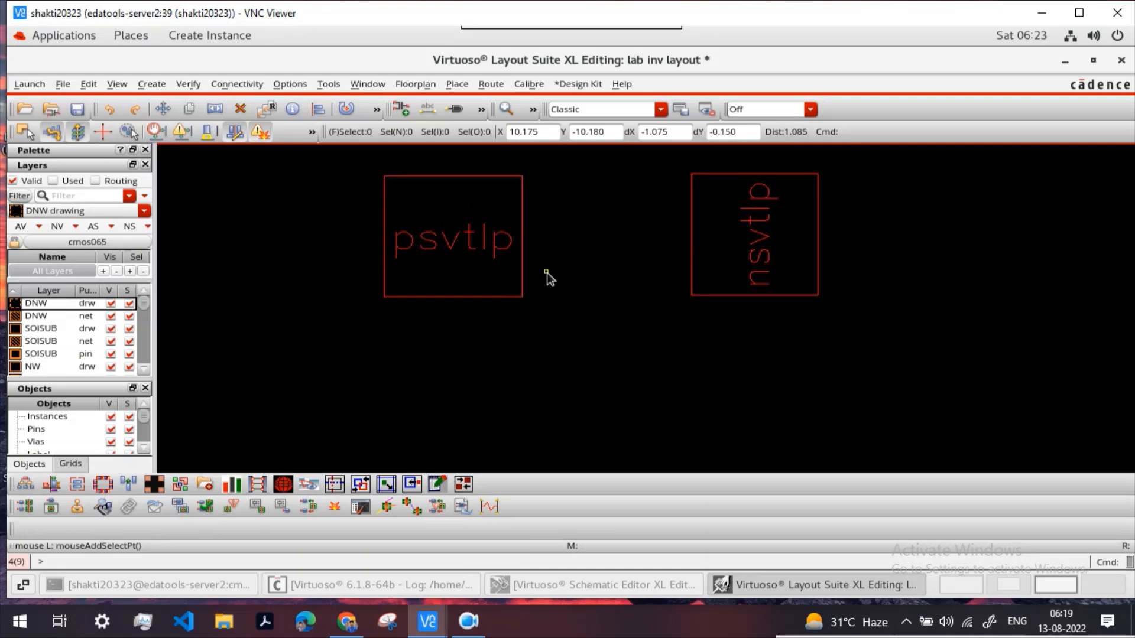
key(shift+f)
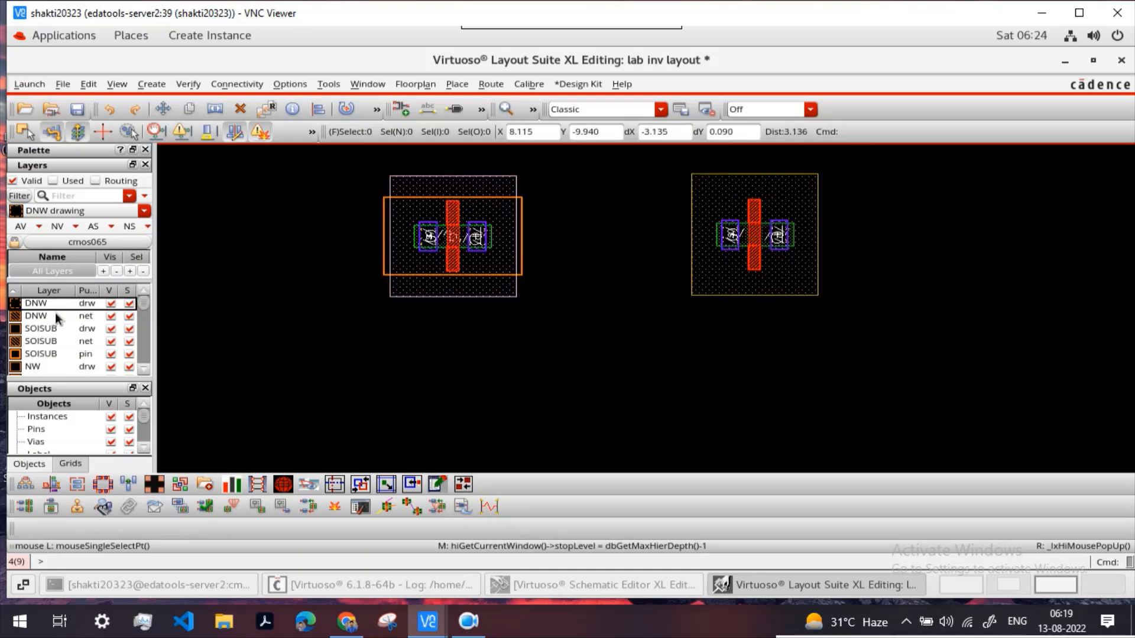
click(65, 198)
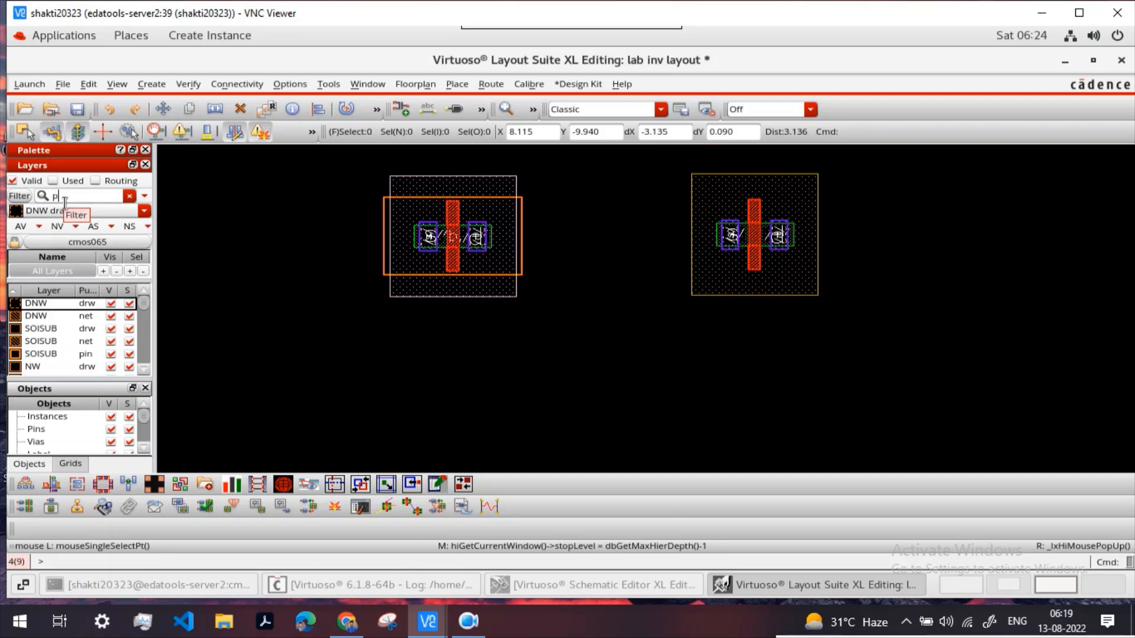
key(Return)
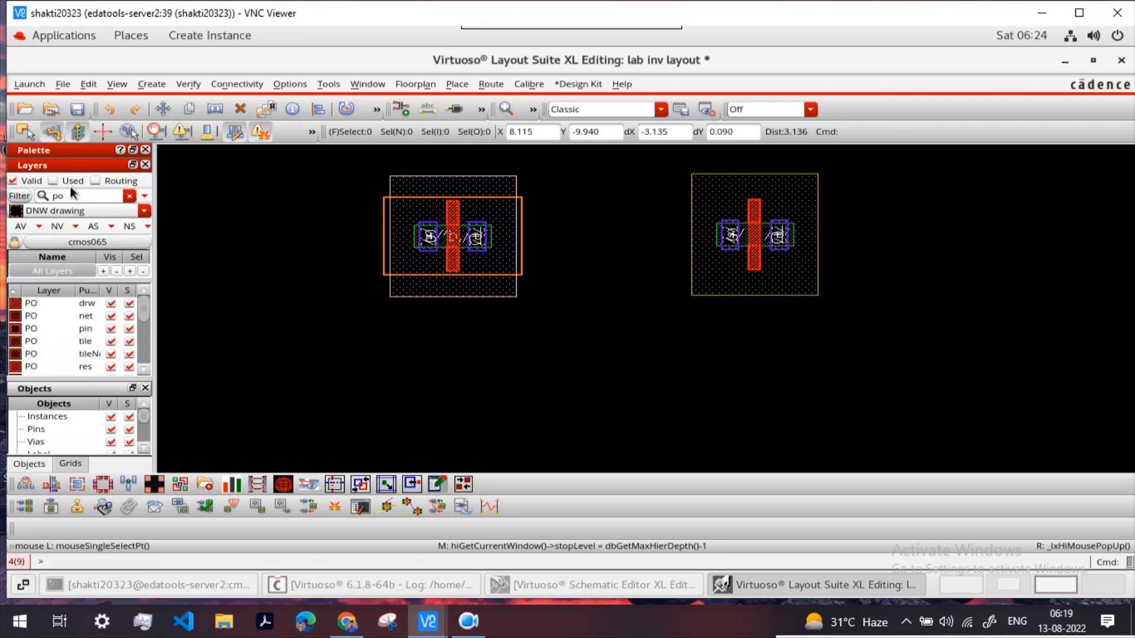
click(27, 304)
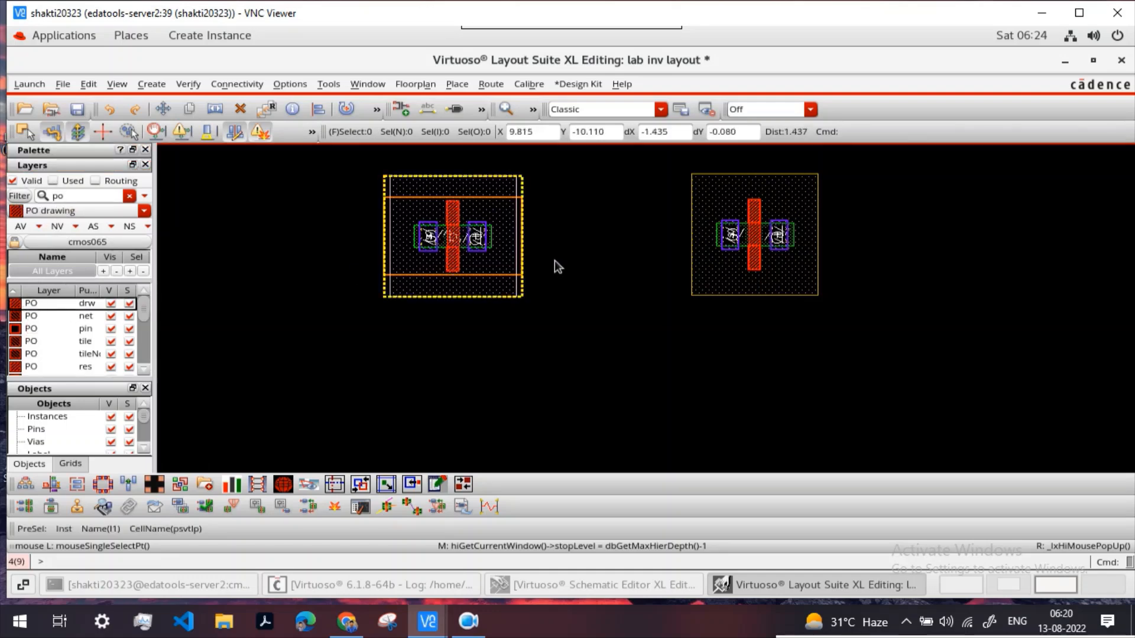
Step: Filter the layer list by "m1" and examine the metal and contact area of the psvtlp transistor close up
double_click(74, 198)
text(m1)
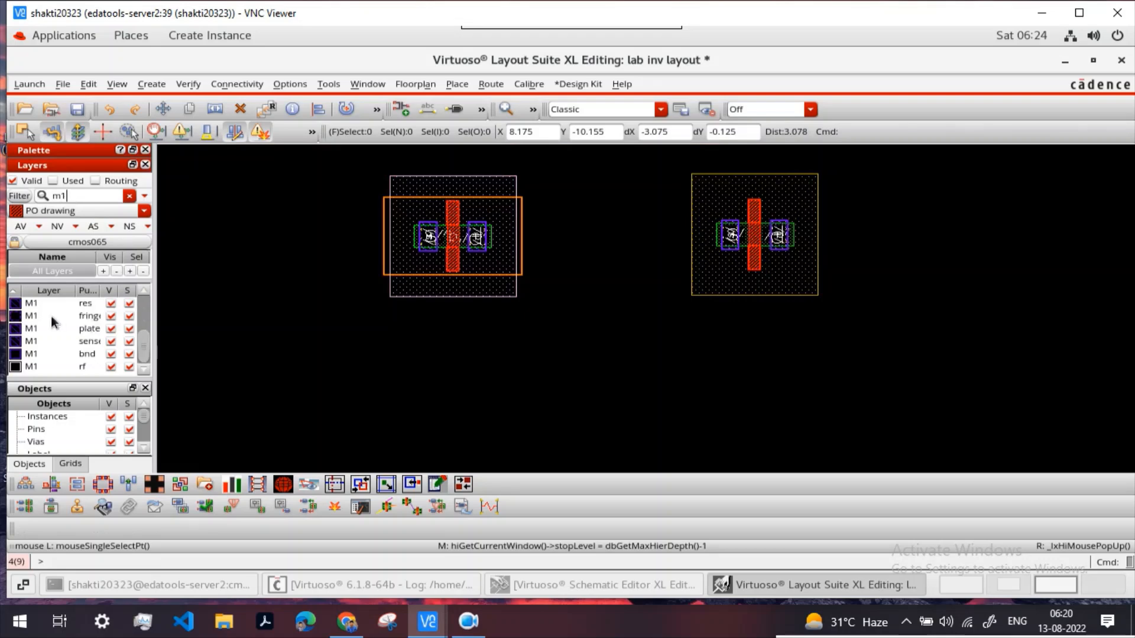
scroll(51, 319, up, 5)
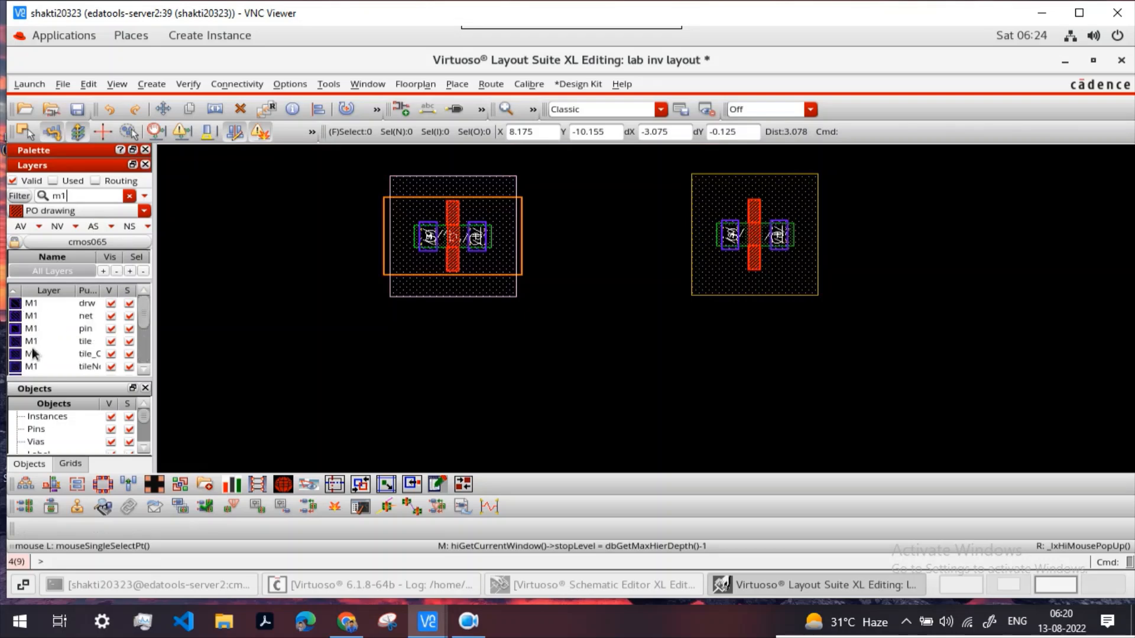
ctrl+scroll(420, 241, up, 5)
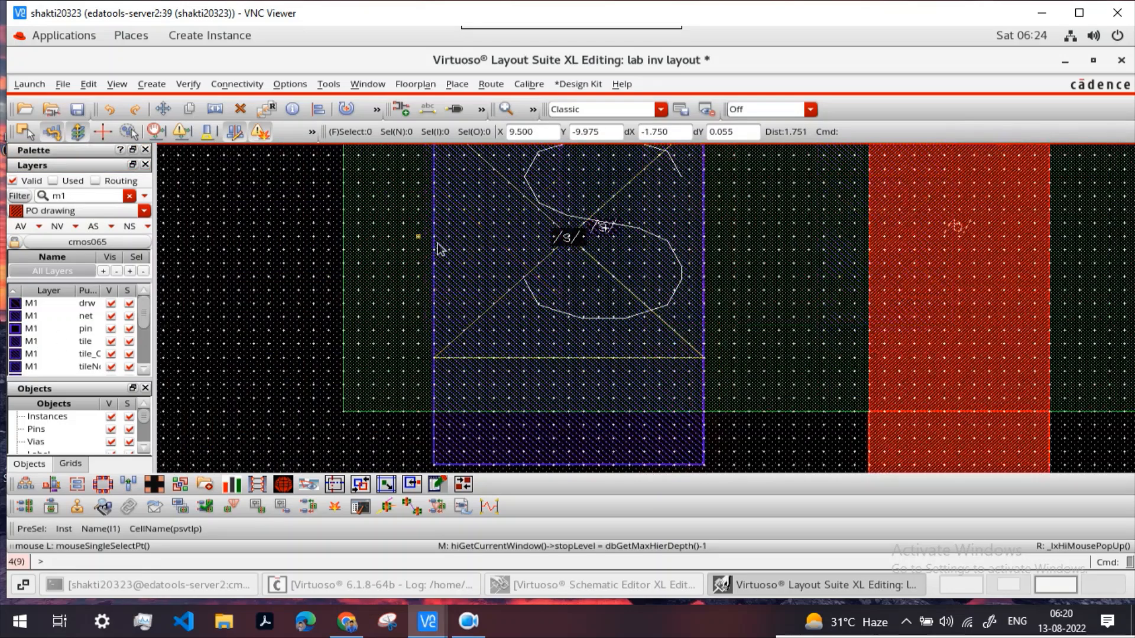
ctrl+scroll(539, 257, down, 5)
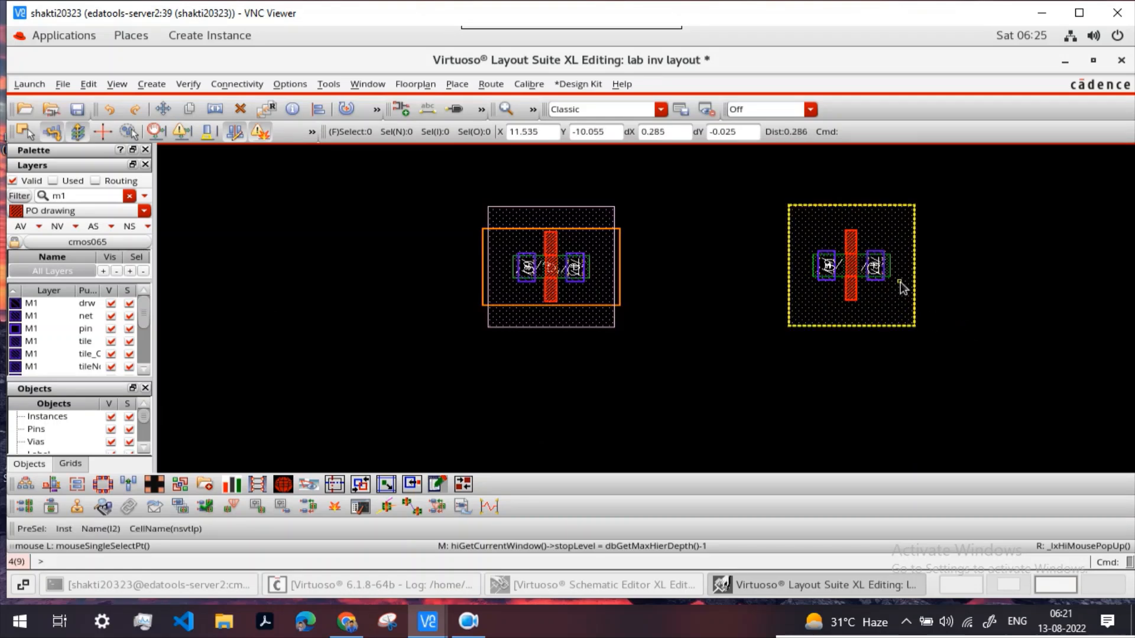
Step: Examine the source, drain, gate and bulk regions of the nsvtlp and psvtlp transistors in turn
ctrl+scroll(899, 284, up, 1)
scroll(901, 283, up, 1)
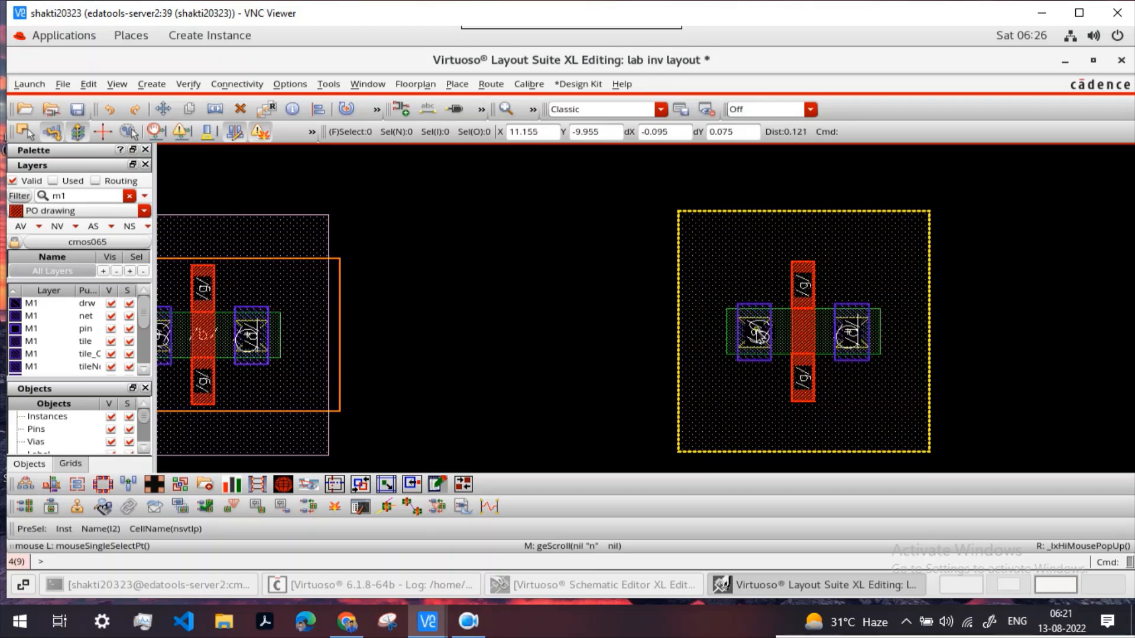
key(Left)
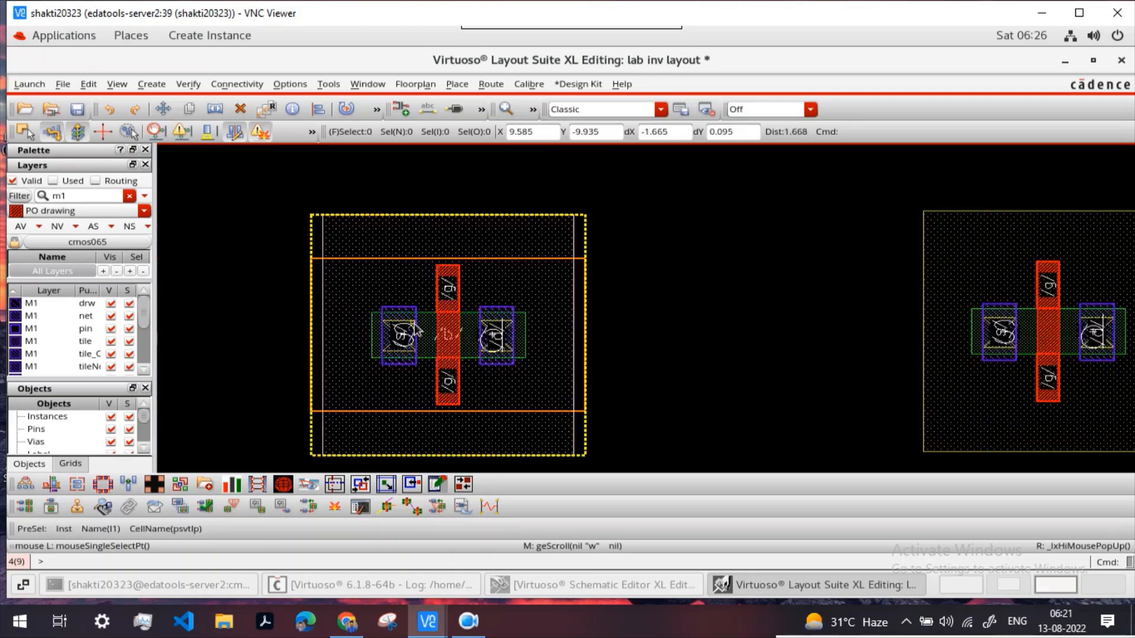
key(Left)
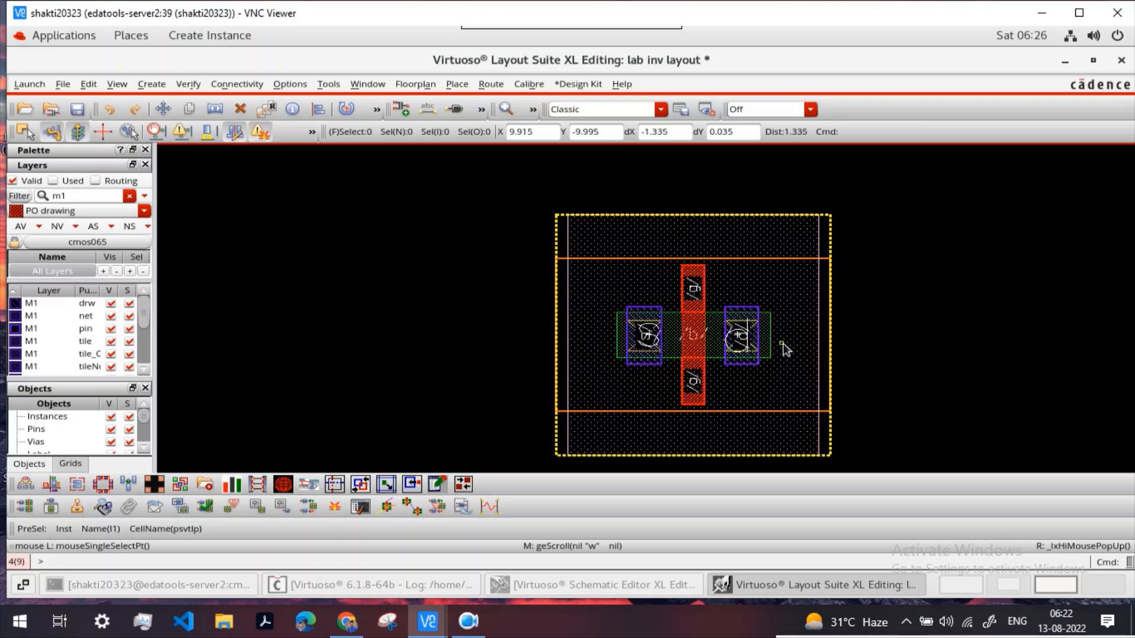
shift+scroll(658, 325, right, 2)
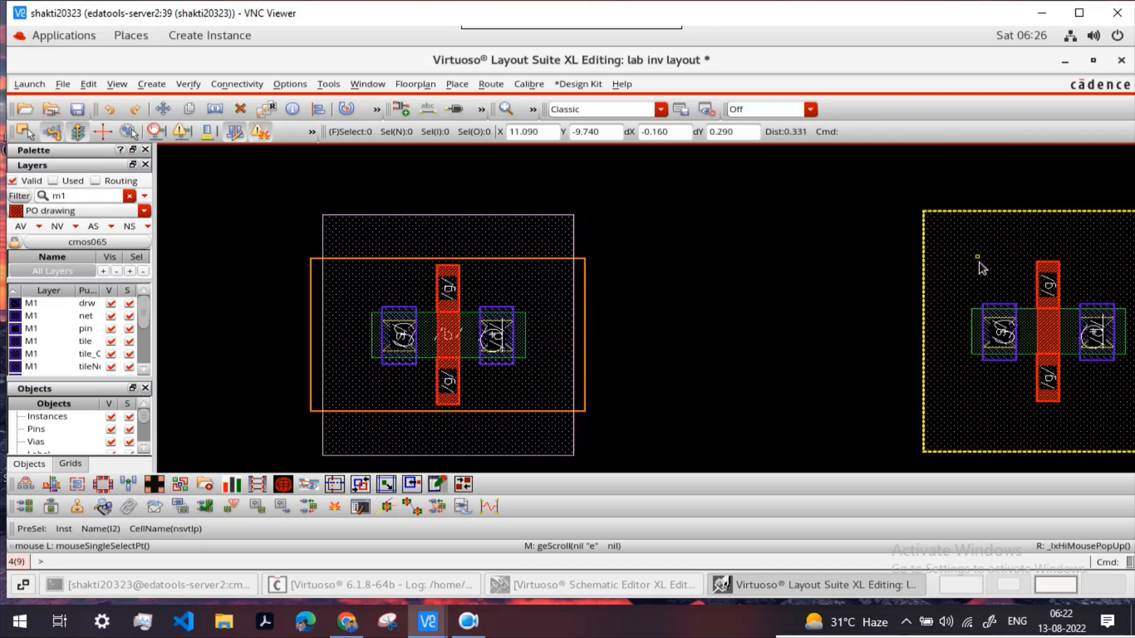
key(Right)
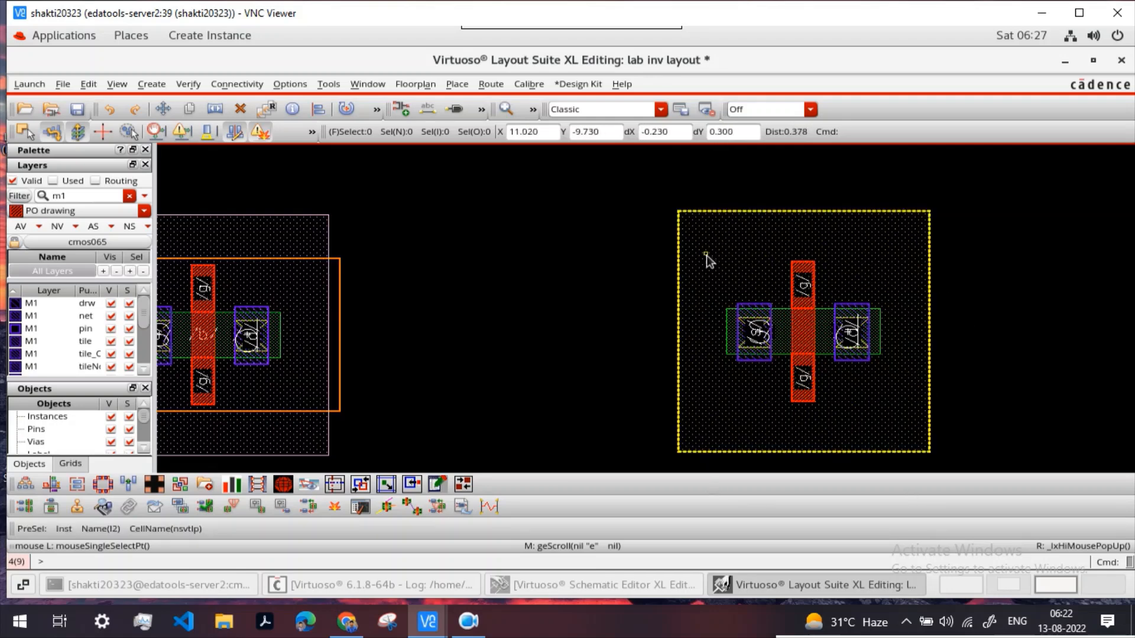
Step: Filter the layer list by "np" and examine the implant region around the nsvtlp transistor
double_click(81, 200)
text(np)
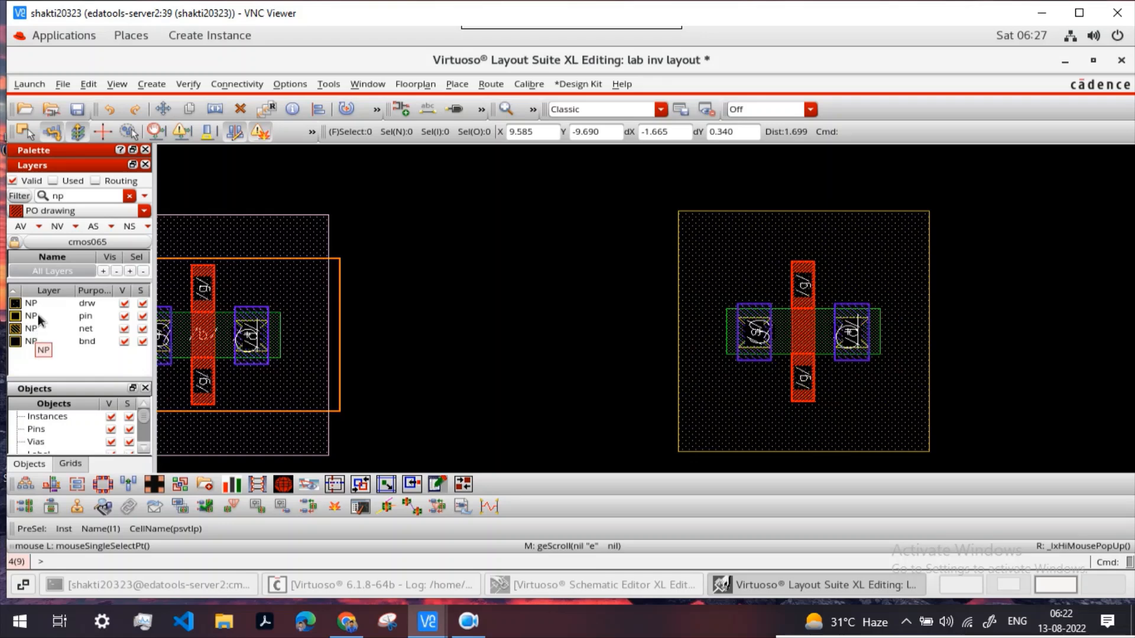
click(731, 362)
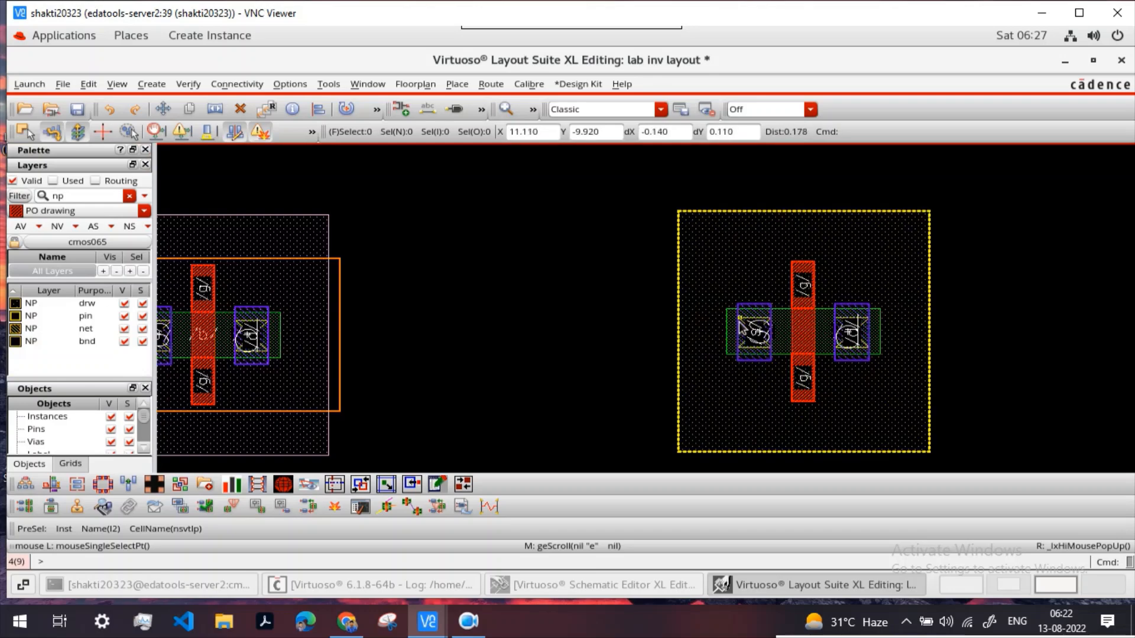
click(501, 280)
Step: Filter the layer list by "pp" and examine the implant region around the psvtlp transistor
key(Left)
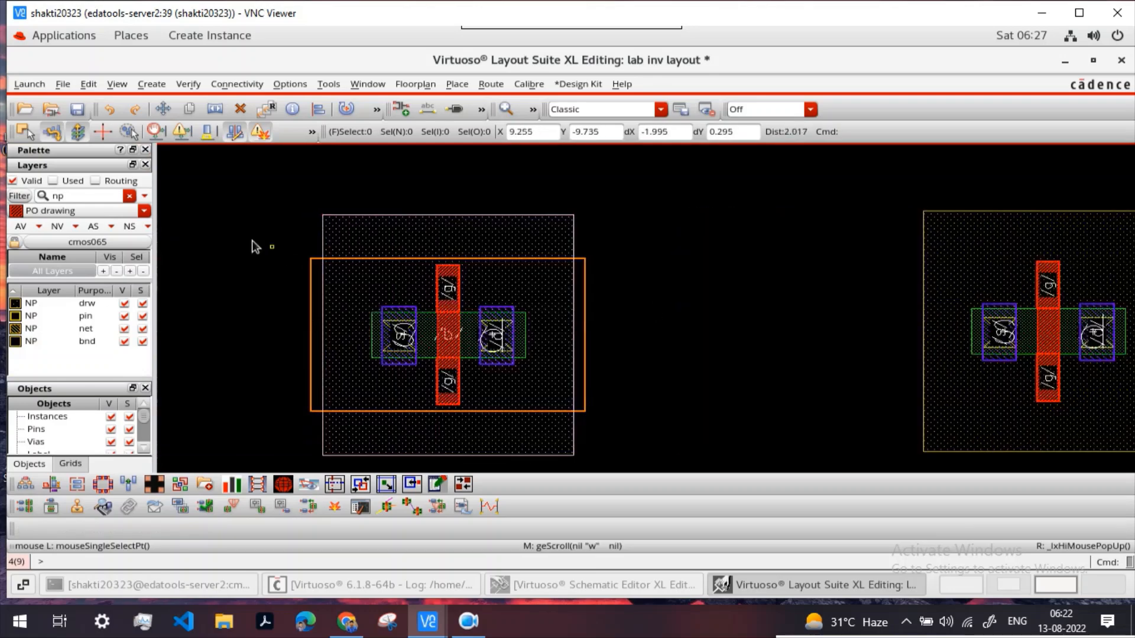
double_click(67, 197)
key(BackSpace)
text(pp)
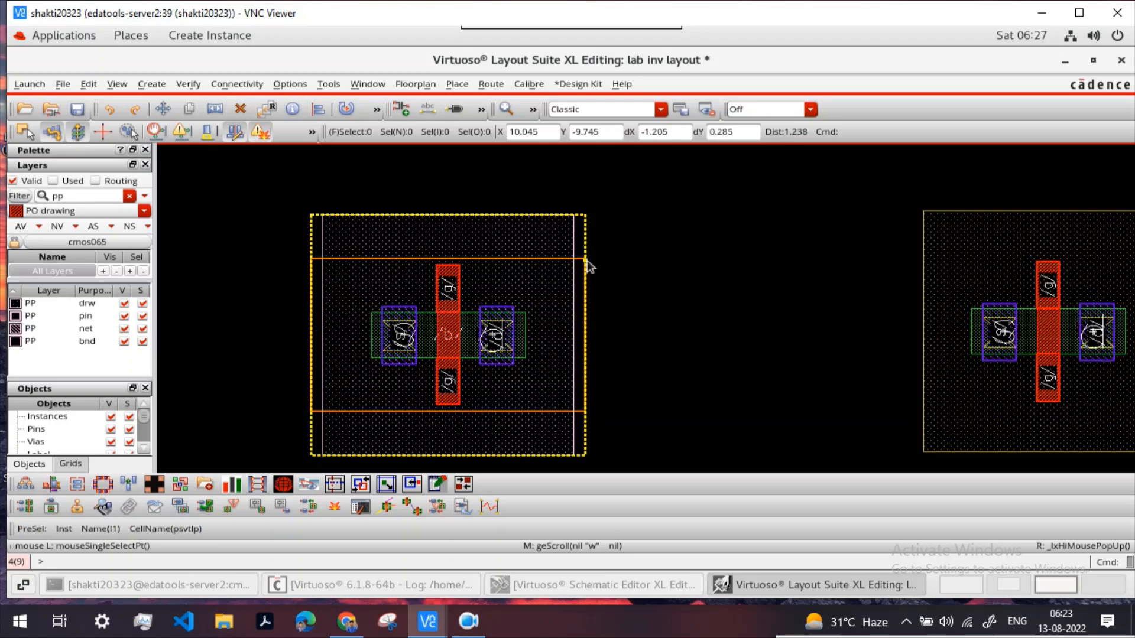
Step: Filter the layer list by "nw" and examine the n-well outline of the psvtlp transistor
double_click(73, 197)
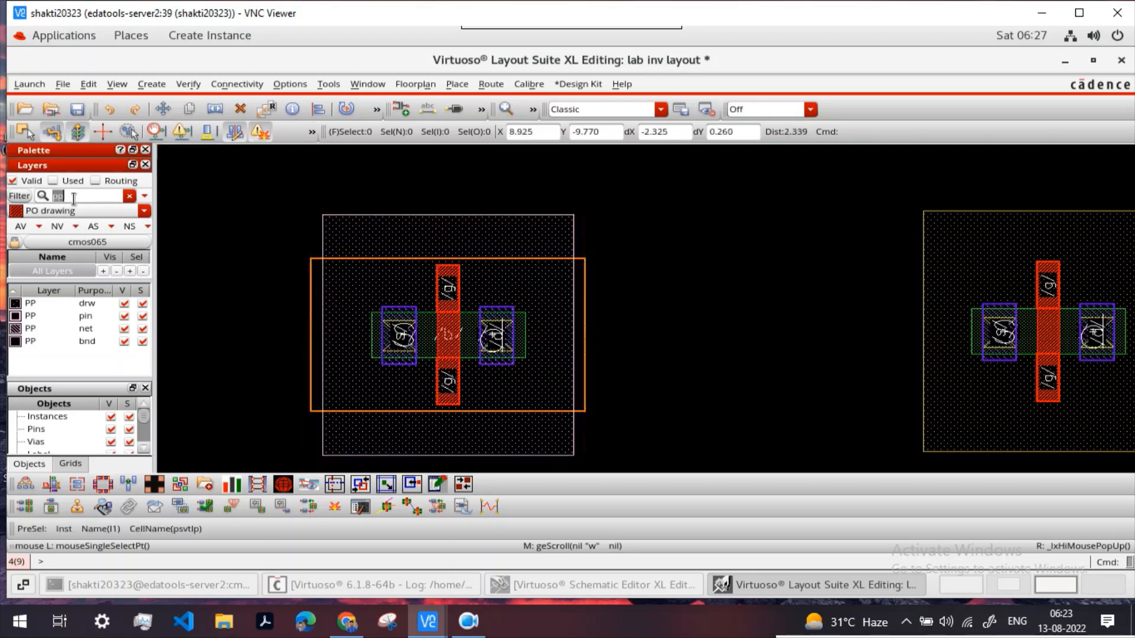
text(p)
text(w)
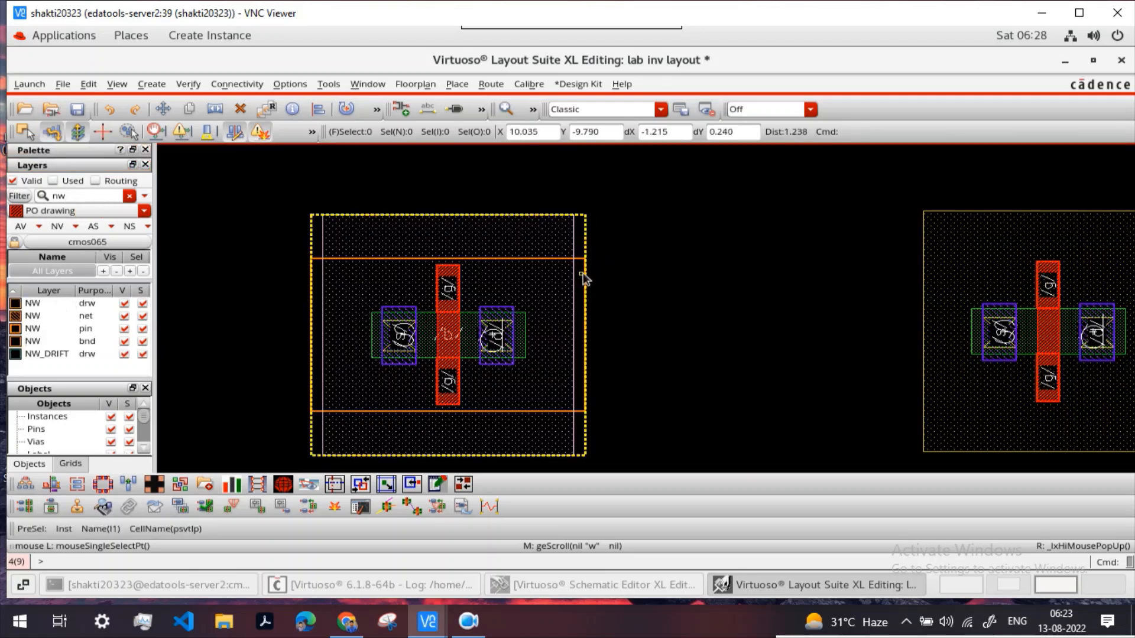
Step: Delete both manually placed transistor instances, psvtlp and nsvtlp, from the layout
scroll(669, 270, down, 1)
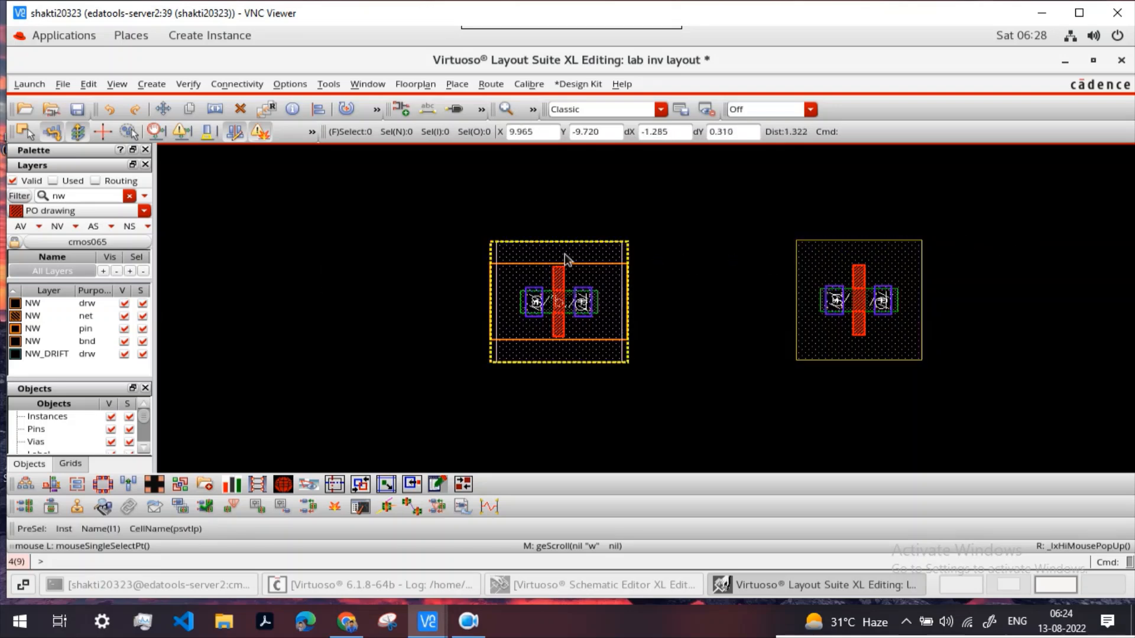
drag(442, 203, 965, 423)
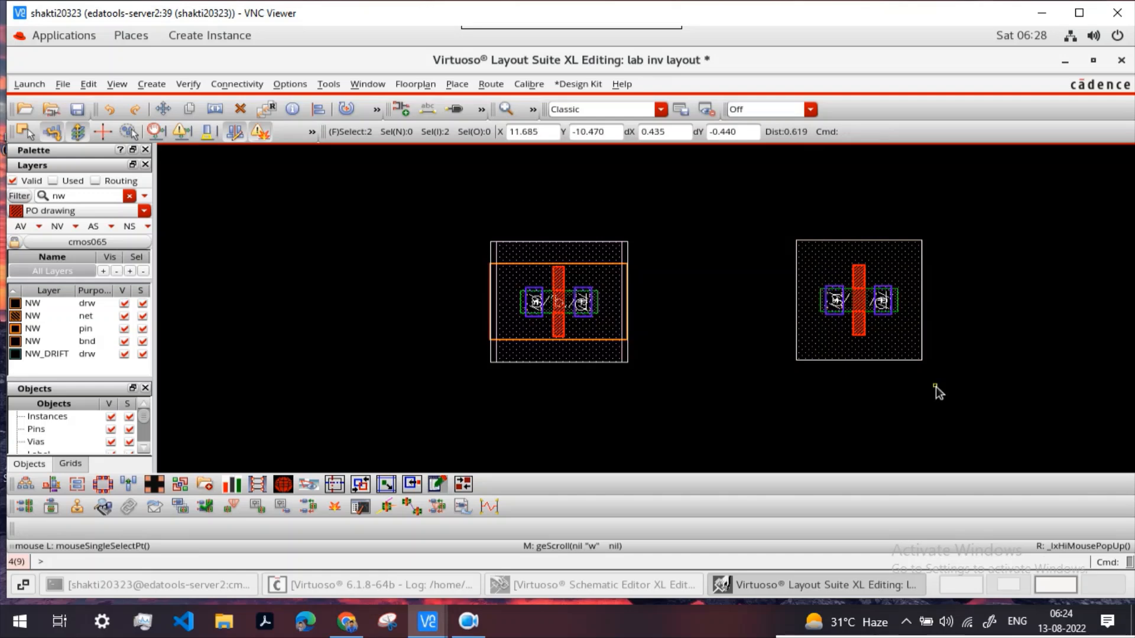
key(Delete)
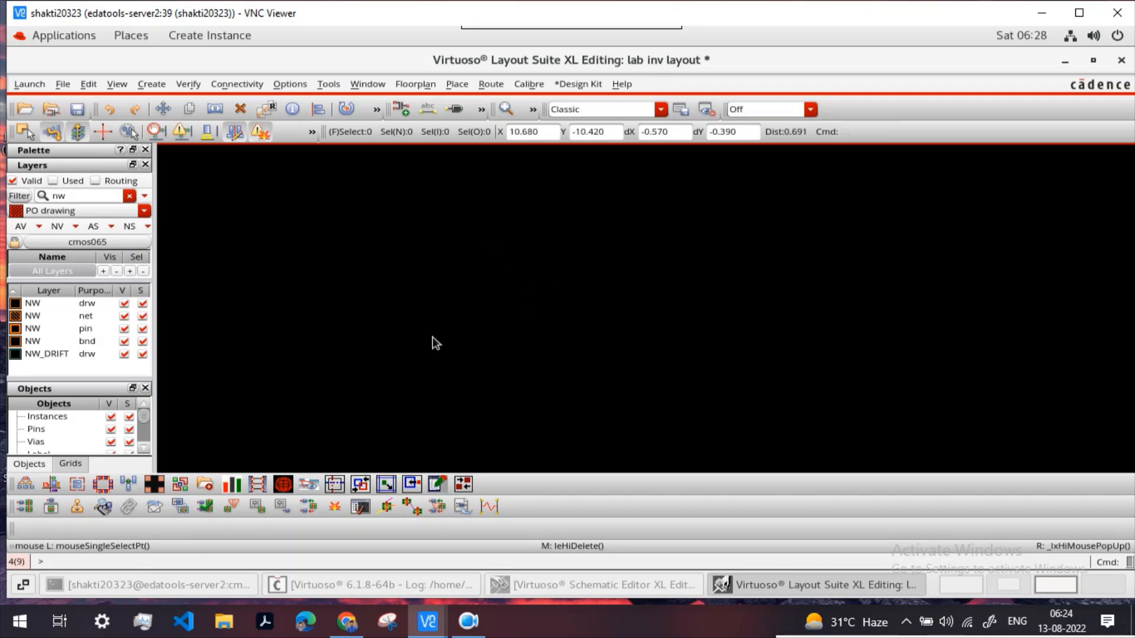
Step: Generate the inverter layout from its schematic with instances, I/O pins and PR boundary, extracting connectivity after generation, and inspect the generated pins
click(22, 508)
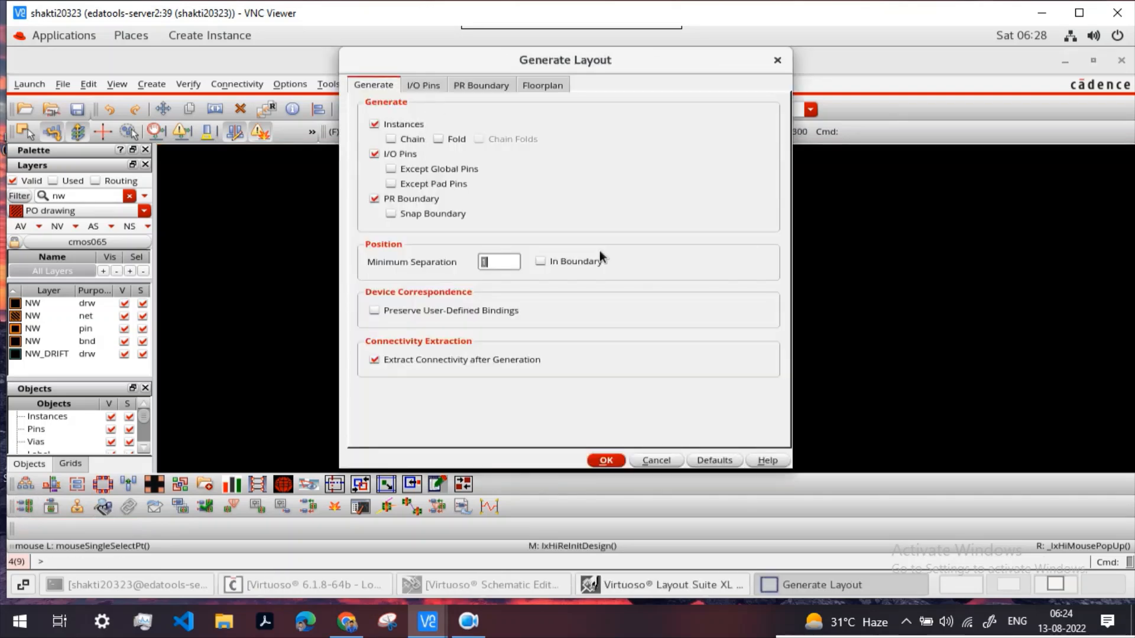
click(612, 462)
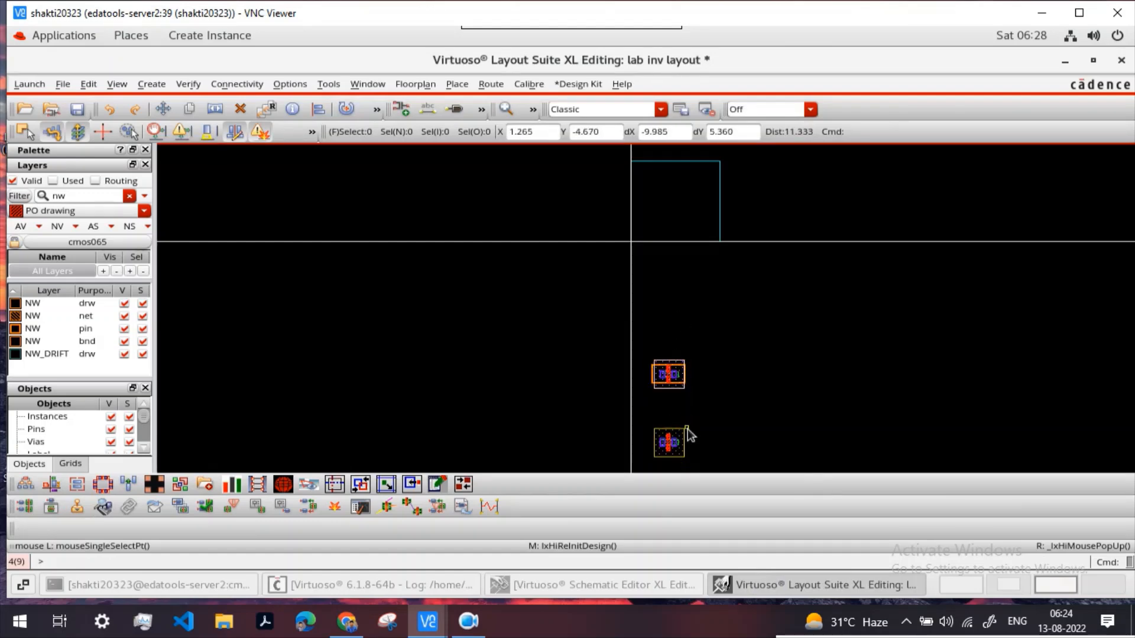
scroll(694, 386, down, 1)
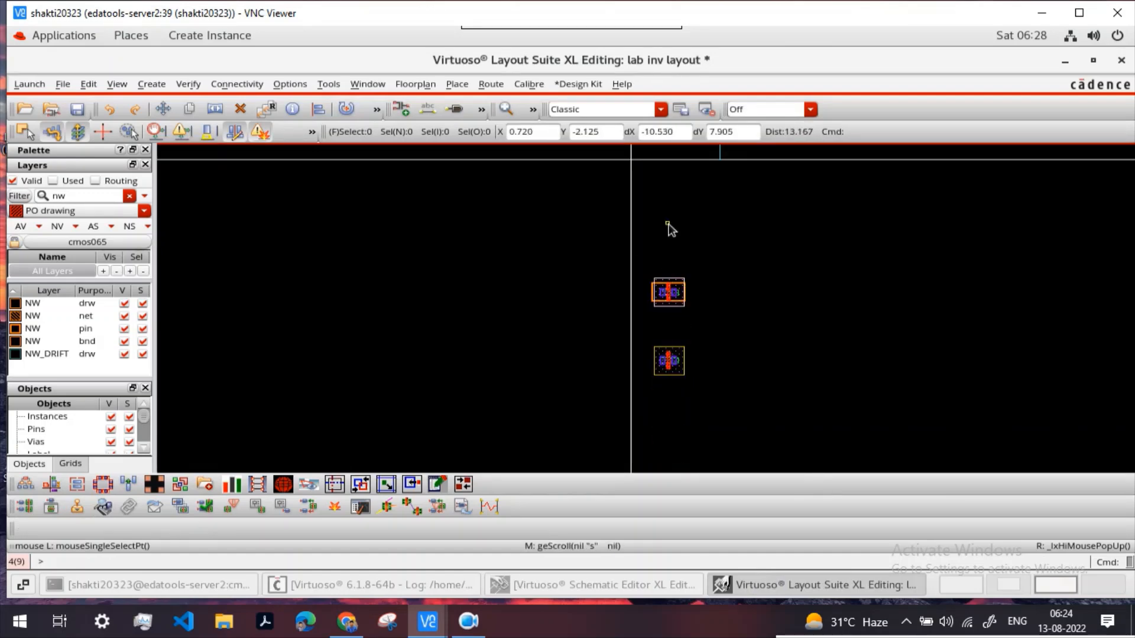
ctrl+scroll(666, 219, up, 1)
scroll(609, 225, up, 1)
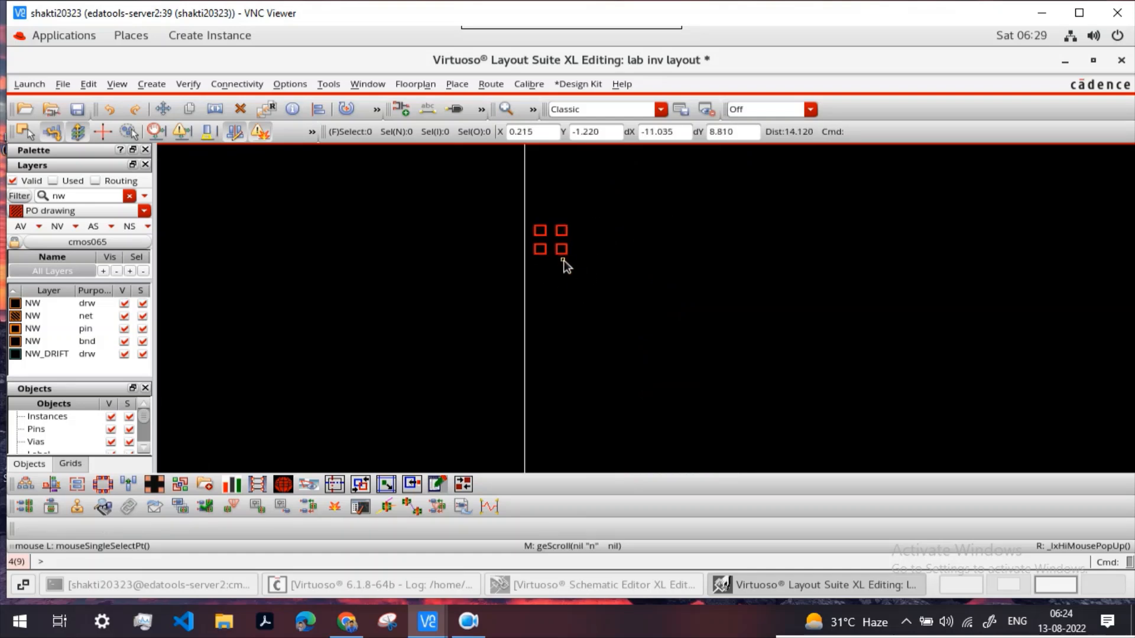
Step: Delete the four generated pin squares below the layout's boundary corner
drag(575, 284, 523, 208)
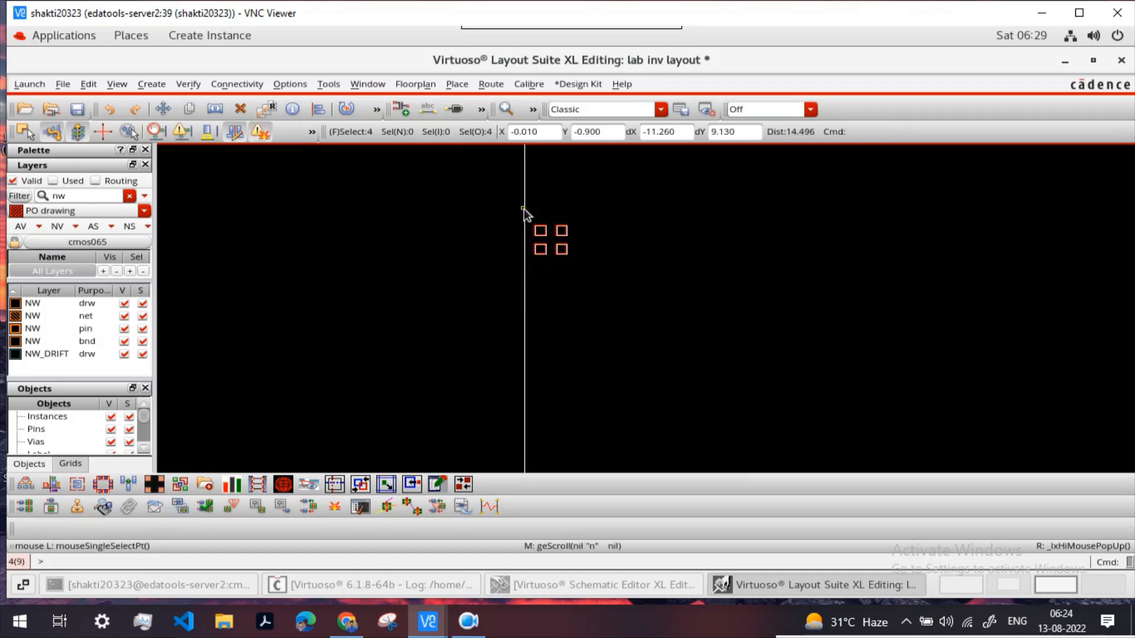
key(Delete)
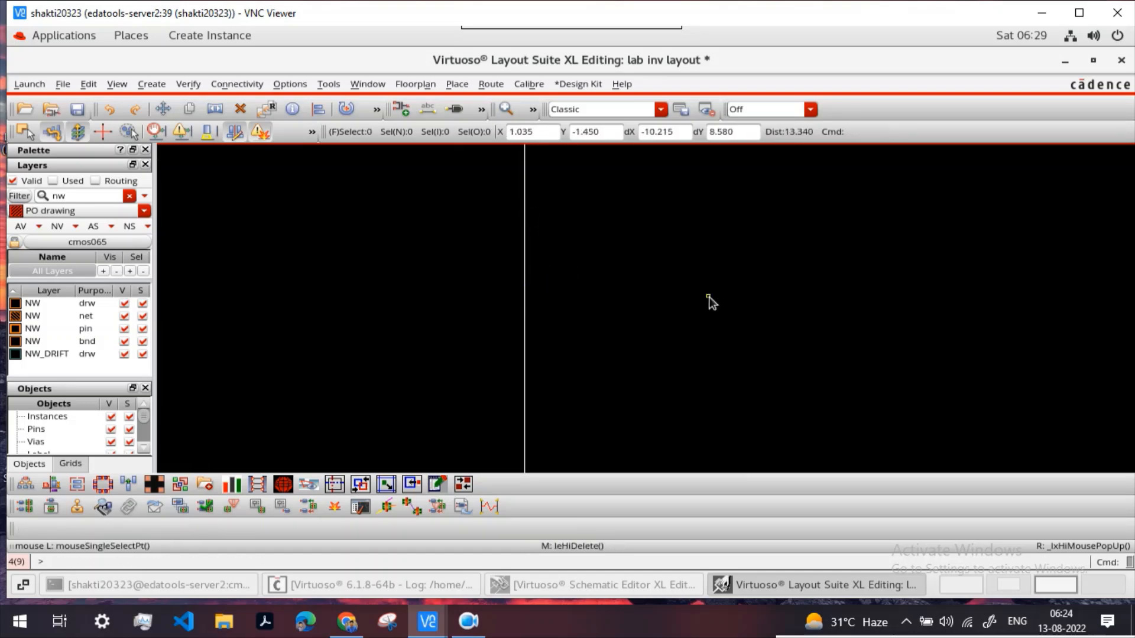
Step: Move the nsvtlp transistor straight up towards the psvtlp transistor by about 0.37 µm
scroll(709, 331, down, 5)
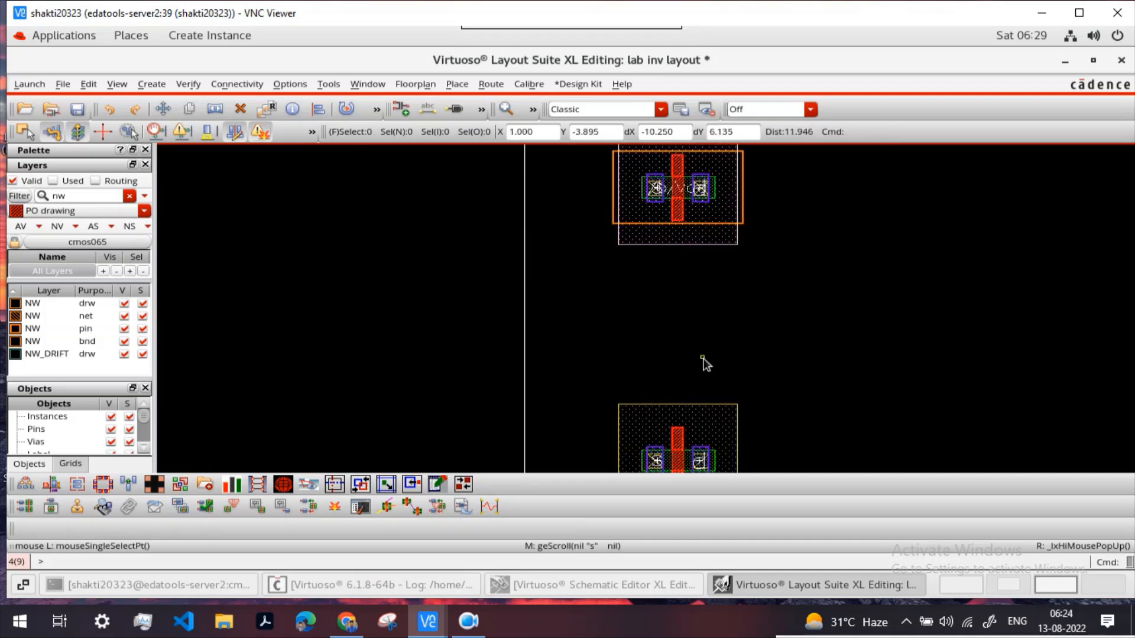
scroll(650, 390, down, 1)
drag(608, 301, 763, 452)
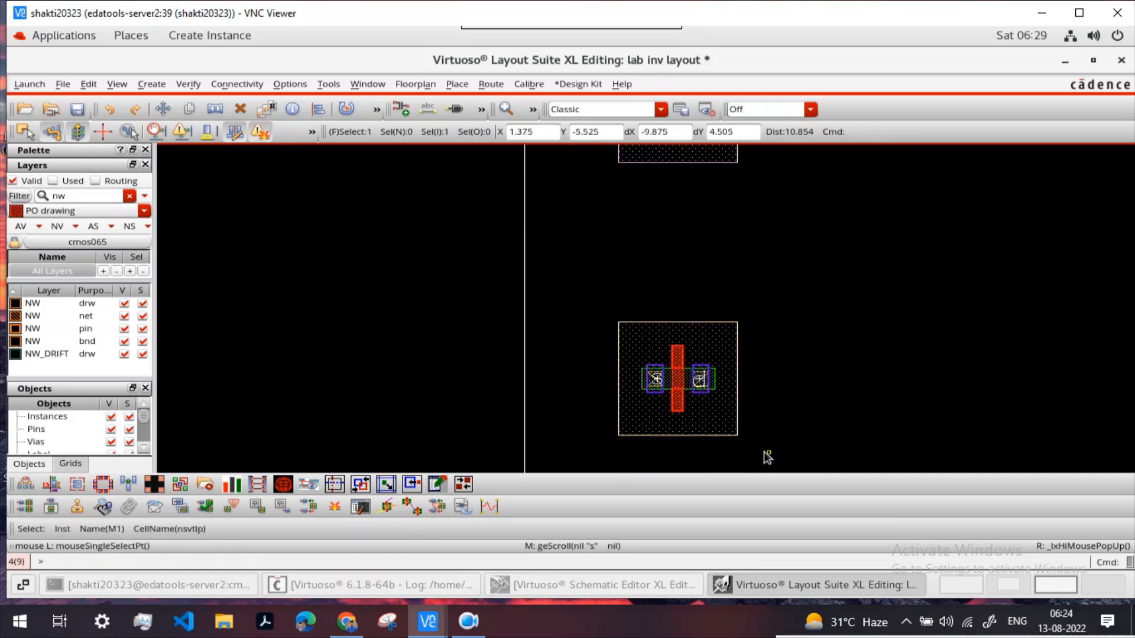
key(m)
click(683, 392)
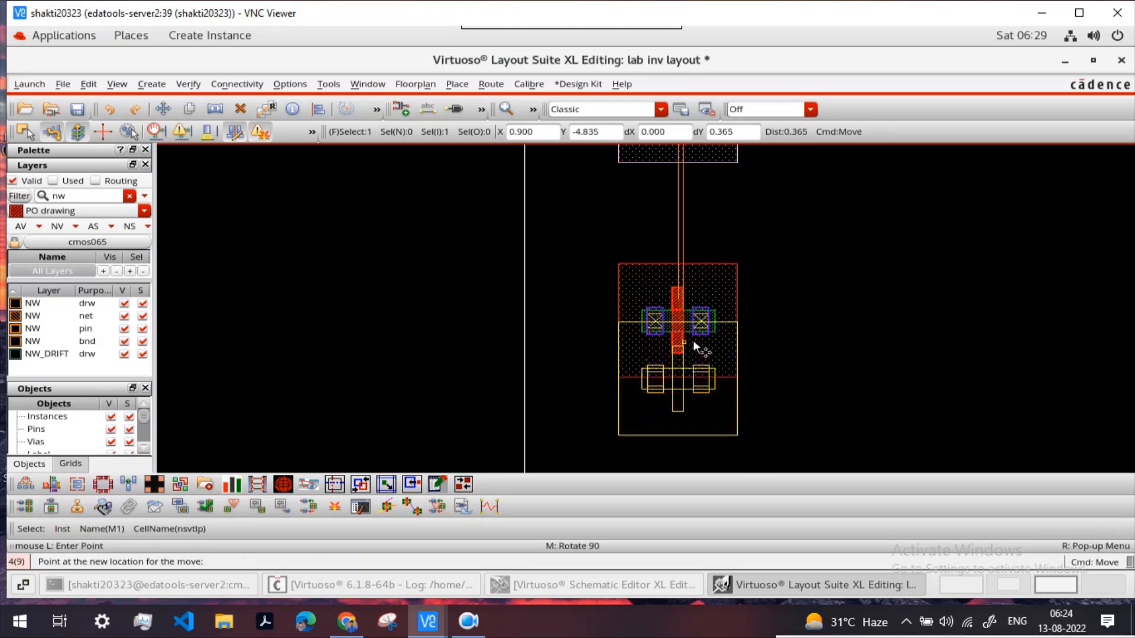
click(699, 347)
scroll(805, 314, up, 1)
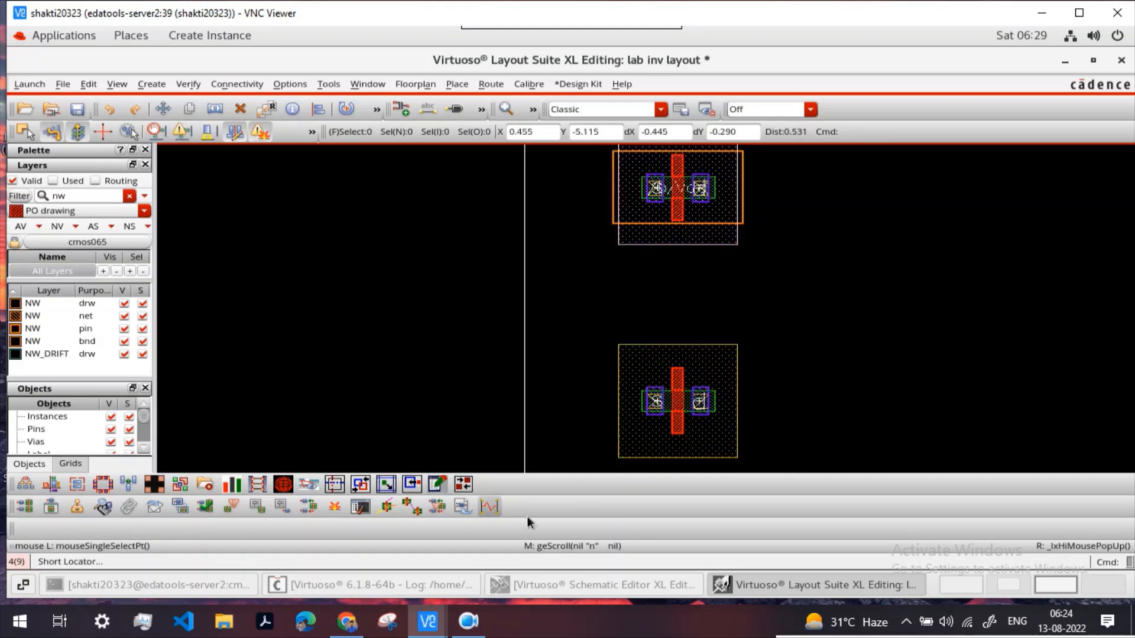
Step: Check the transistor connections in the inverter schematic and filter the layout's layer list by "po" to find the PO drawing layer
click(597, 582)
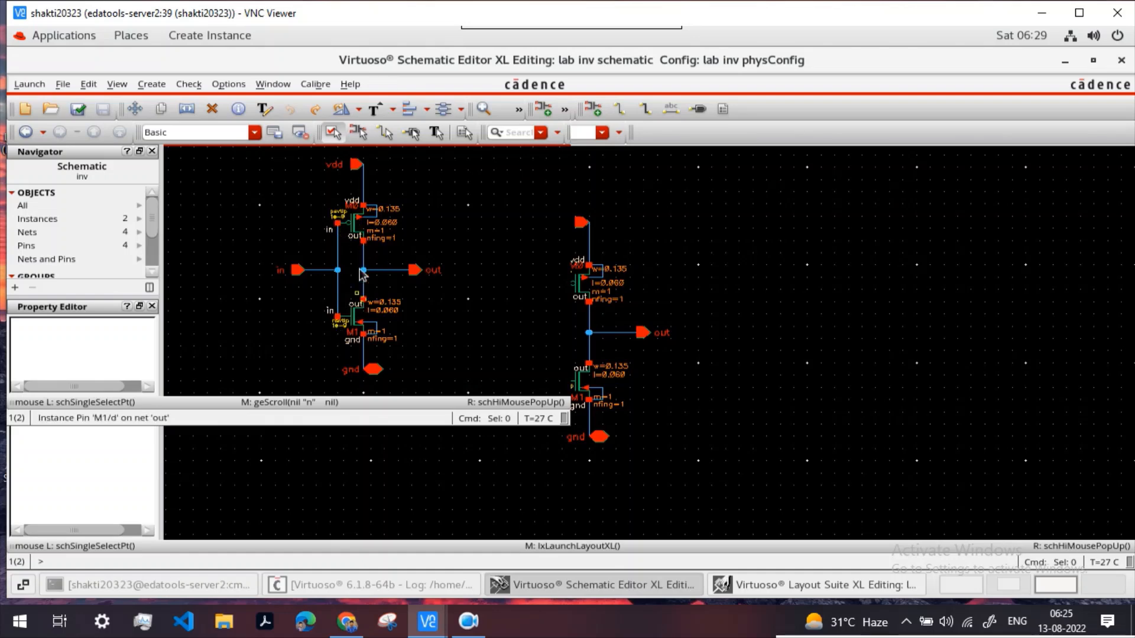
click(614, 576)
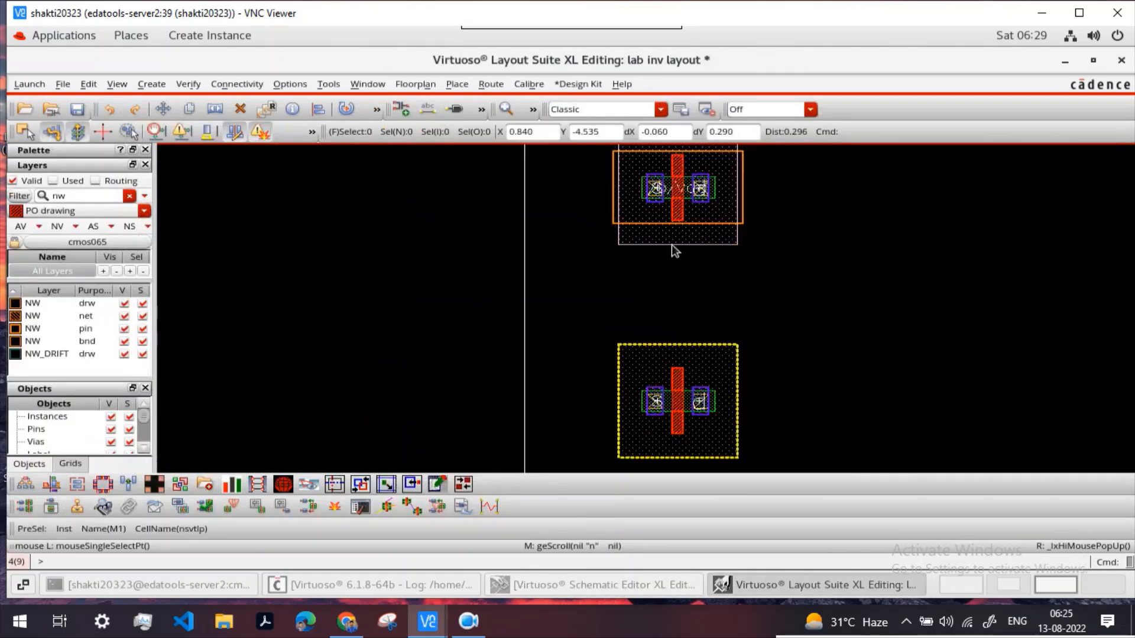
ctrl+scroll(675, 226, up, 1)
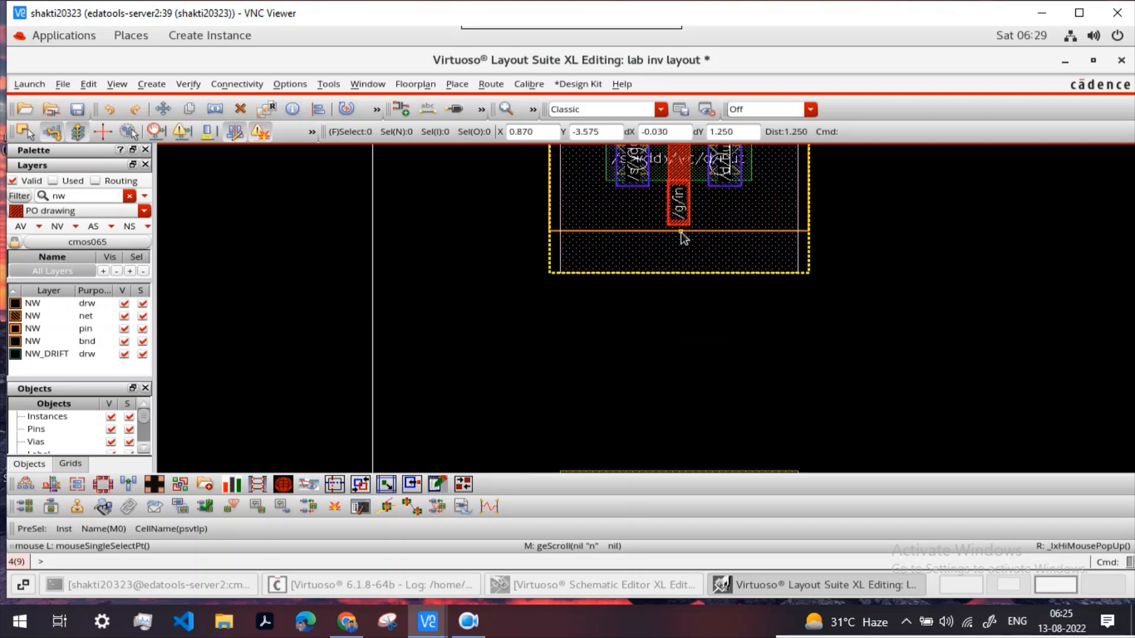
ctrl+scroll(681, 232, down, 1)
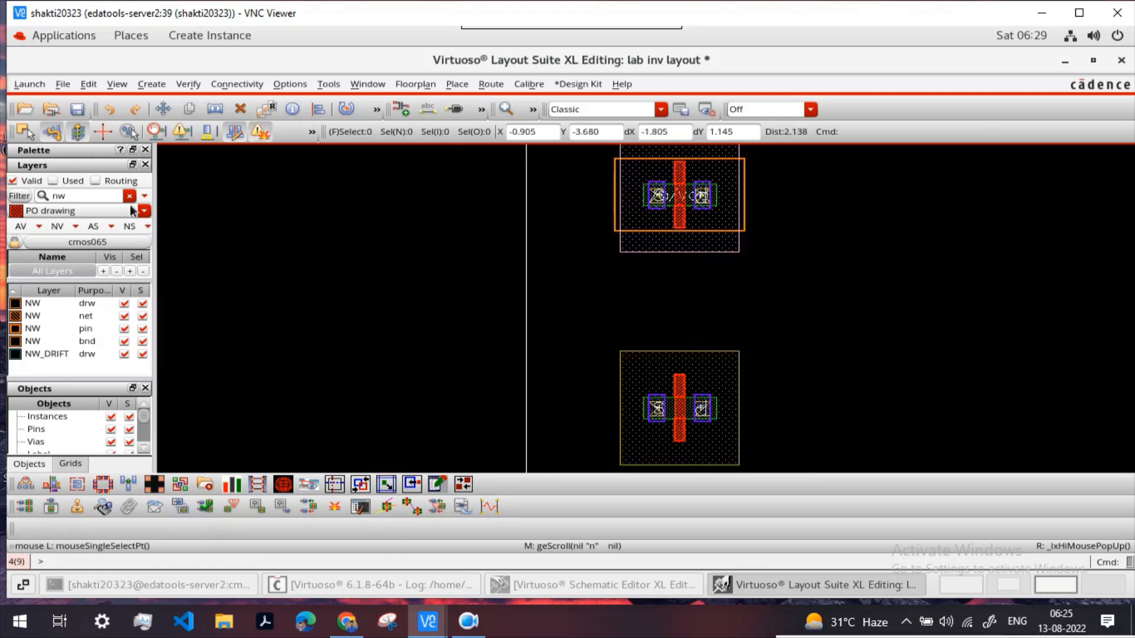
double_click(82, 197)
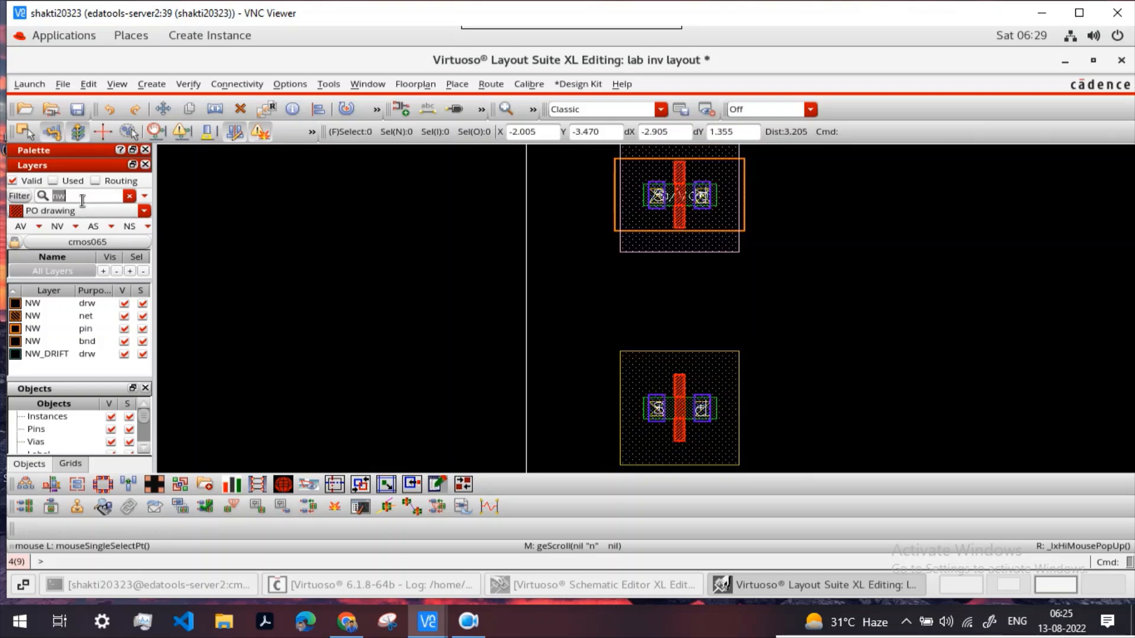
text(po)
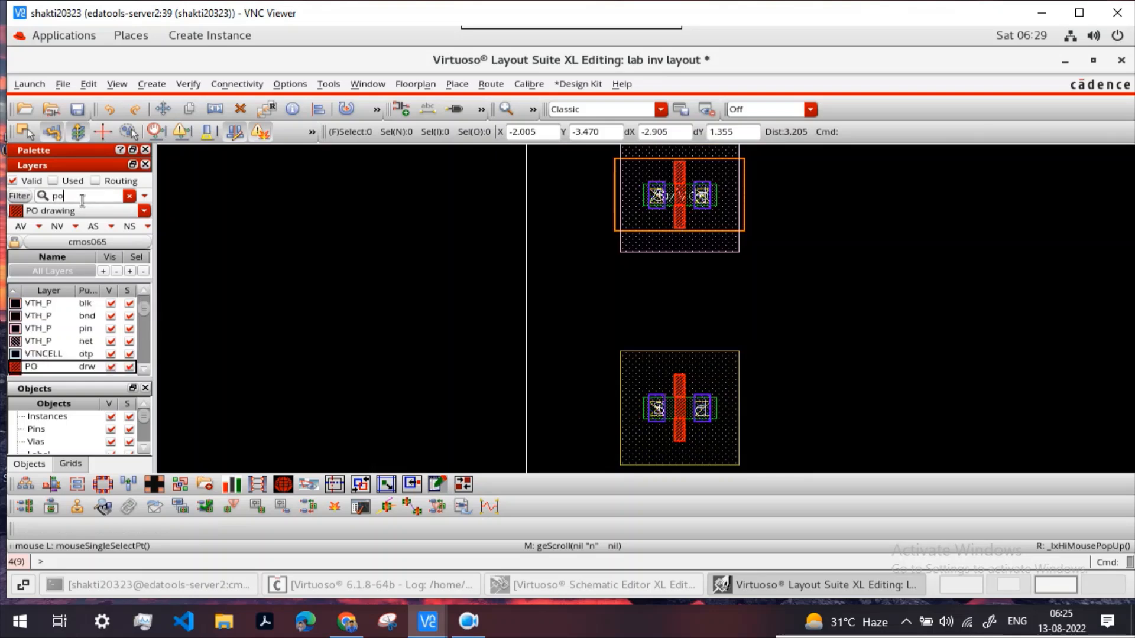
scroll(76, 346, up, 5)
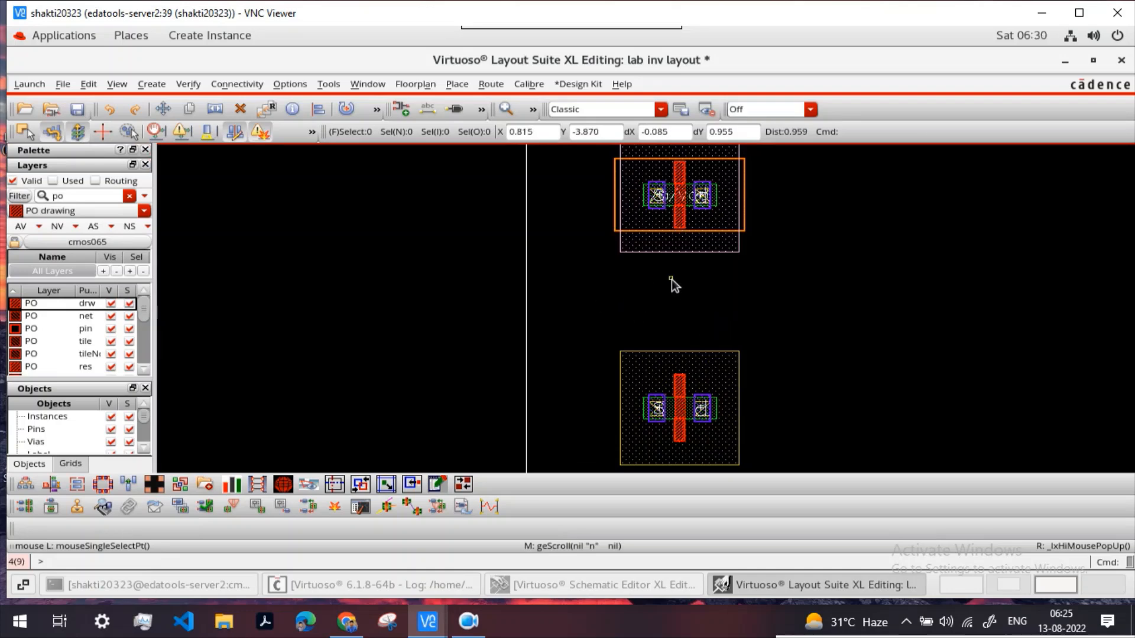
Step: Draw a PO drawing rectangle about 0.06 by 1.205 µm connecting the gates of the psvtlp and nsvtlp transistors
key(r)
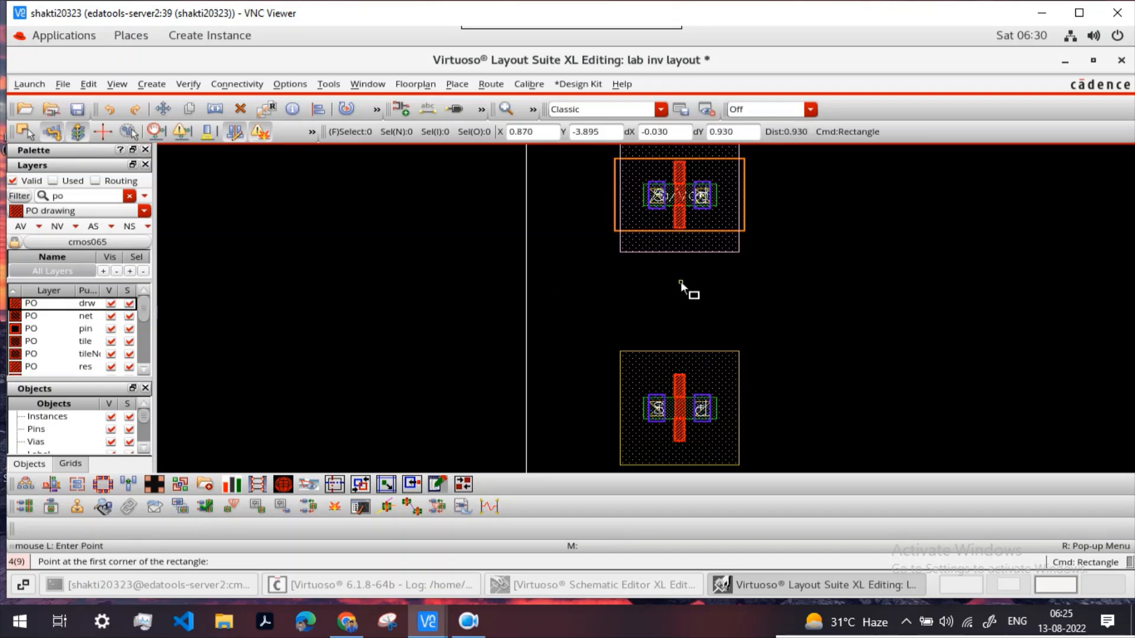
ctrl+scroll(679, 282, up, 2)
scroll(682, 284, up, 1)
ctrl+scroll(681, 290, up, 3)
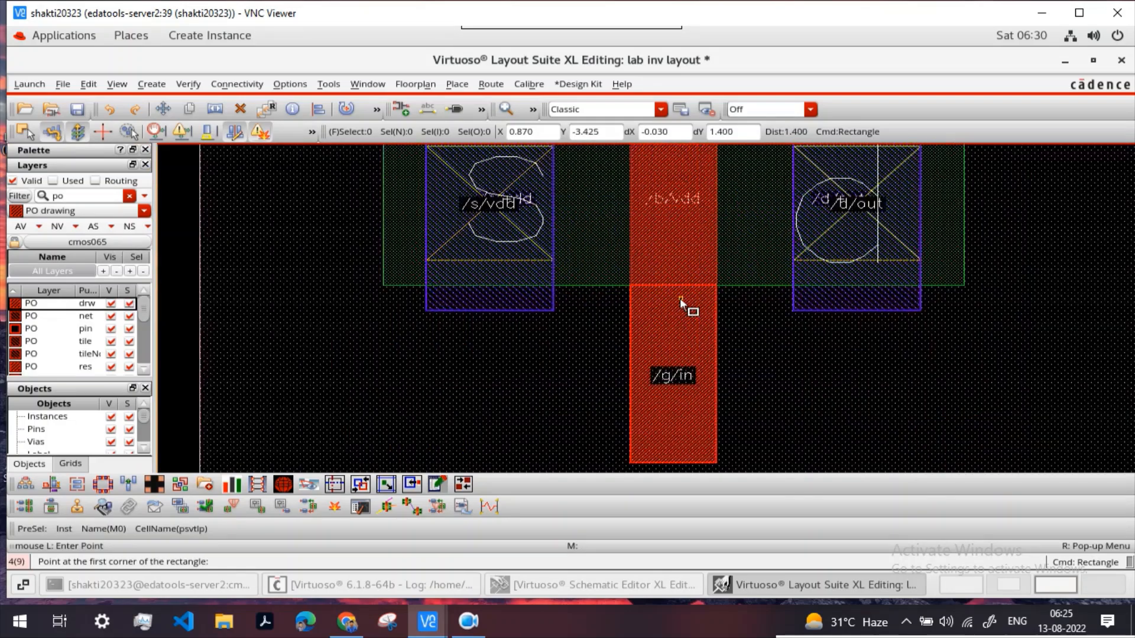
click(632, 285)
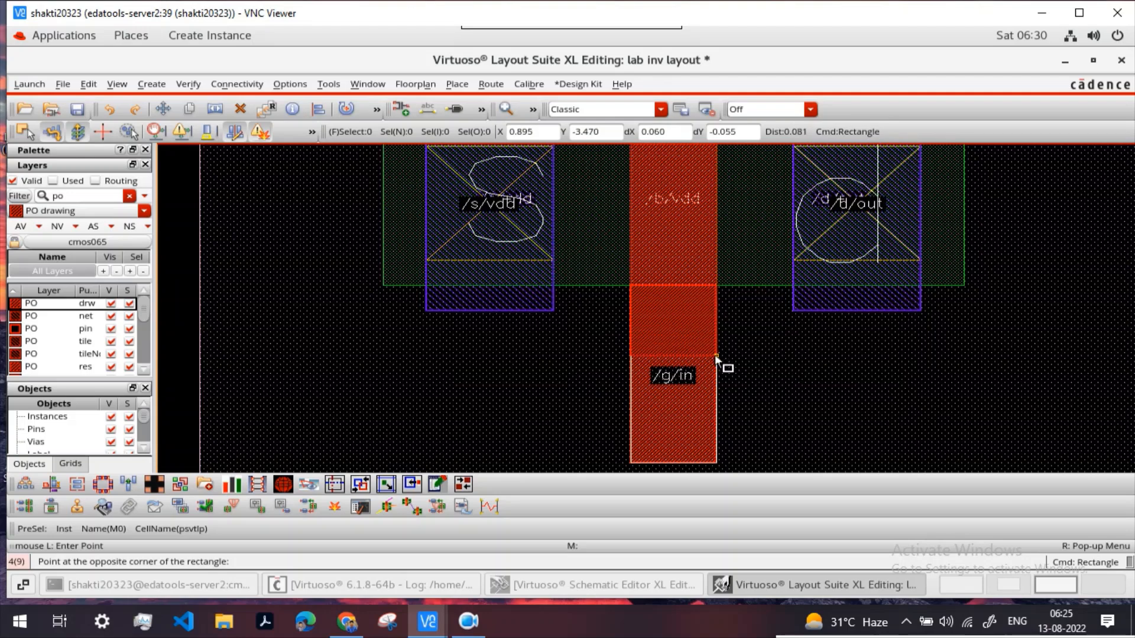
scroll(715, 353, down, 3)
scroll(714, 354, down, 6)
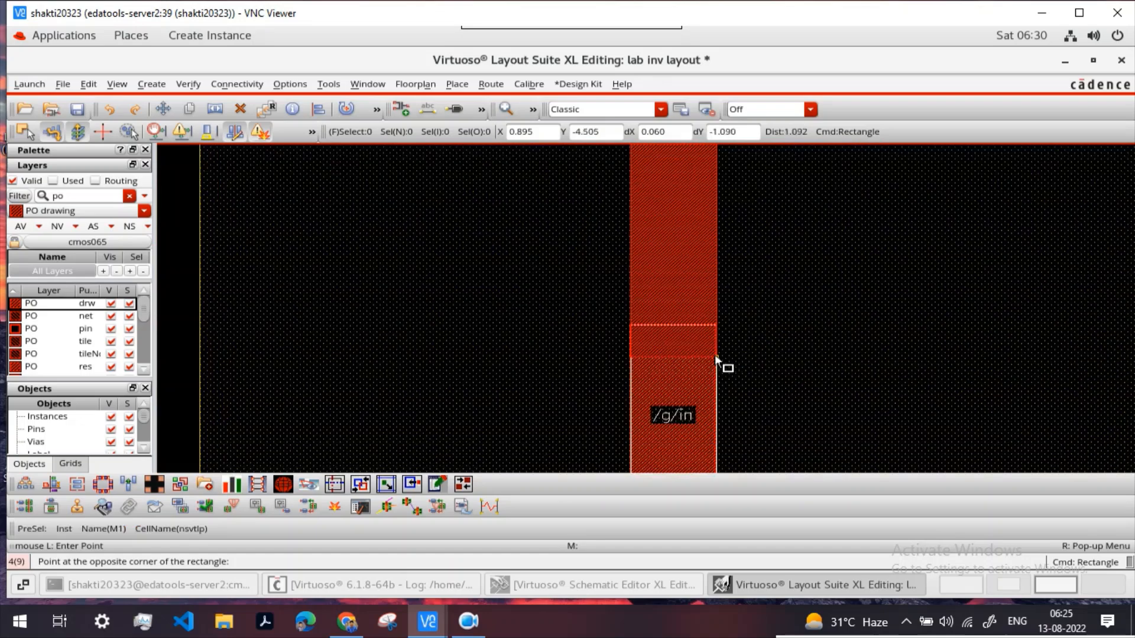
scroll(714, 354, down, 3)
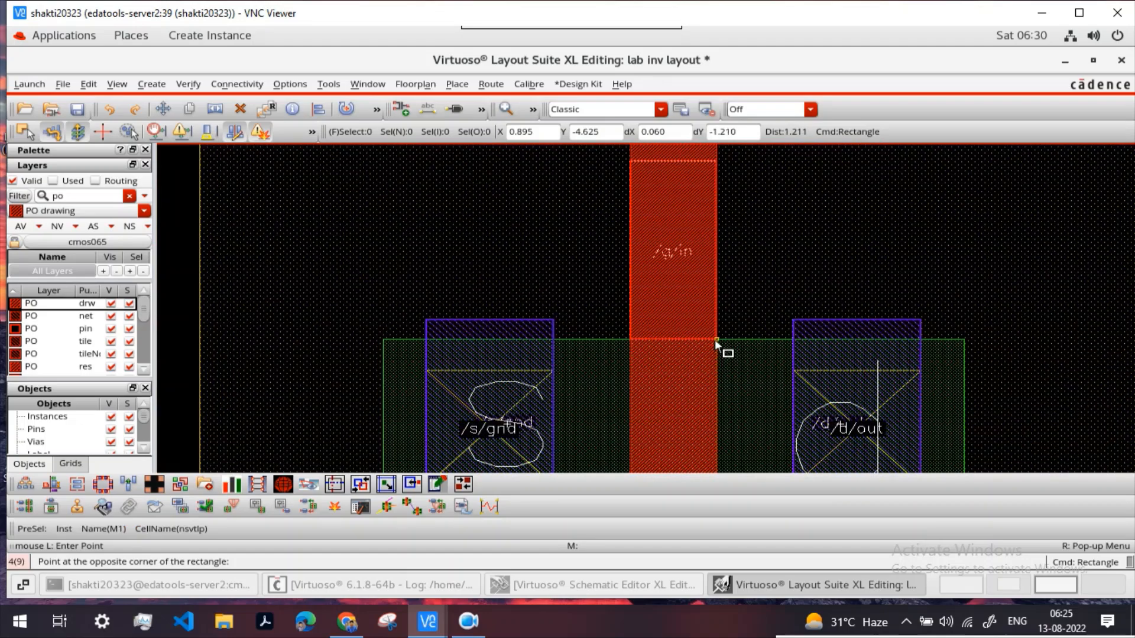
click(716, 341)
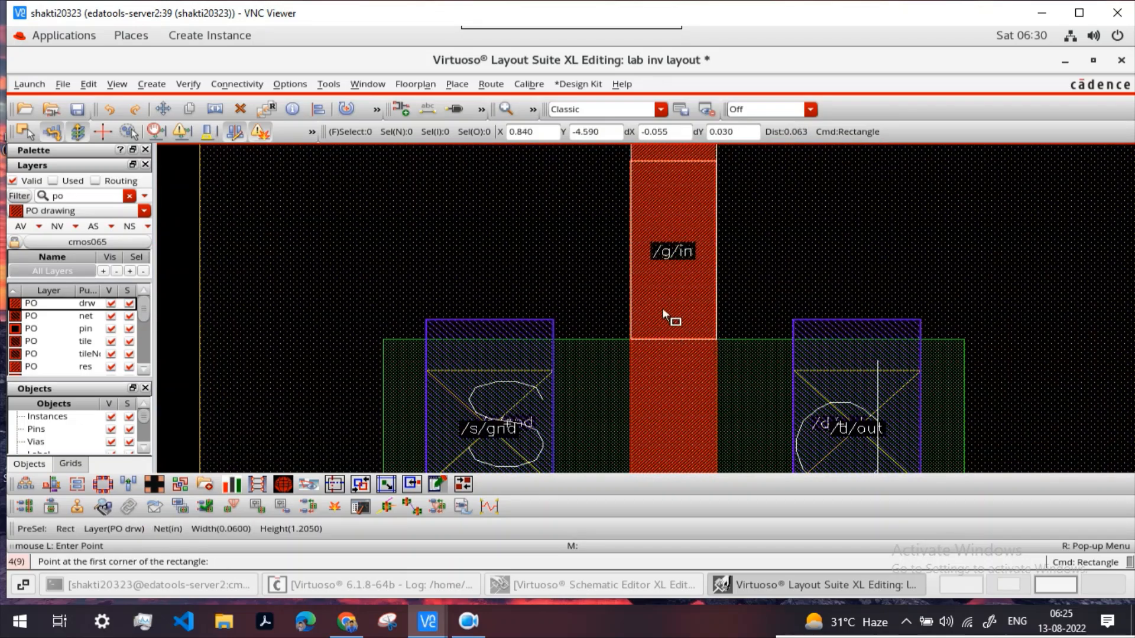
ctrl+scroll(678, 325, down, 3)
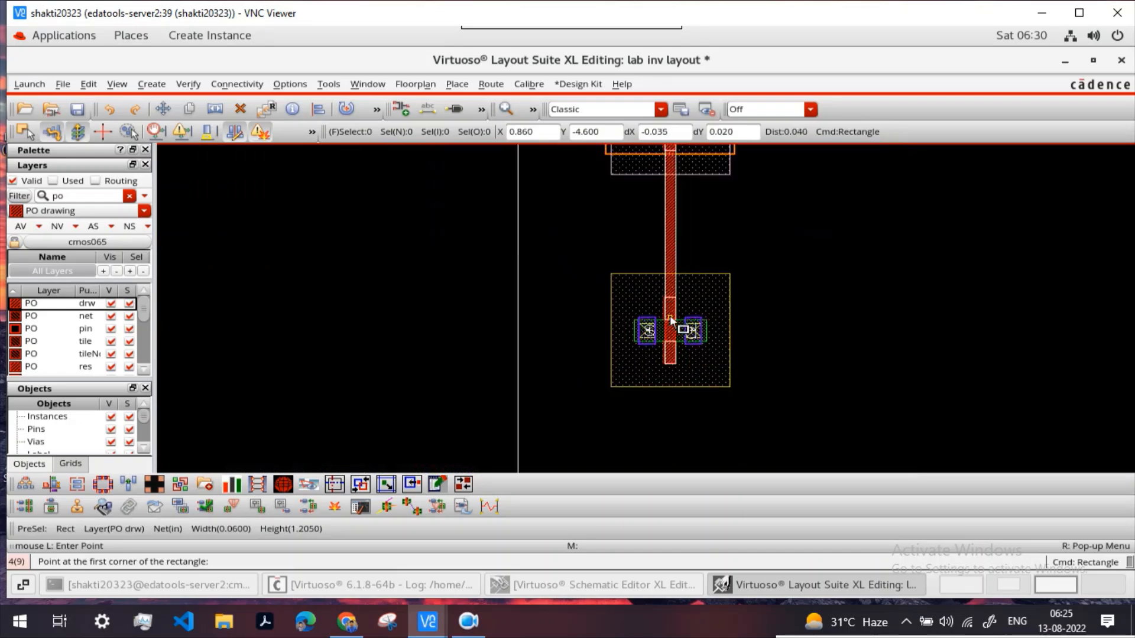
key(Escape)
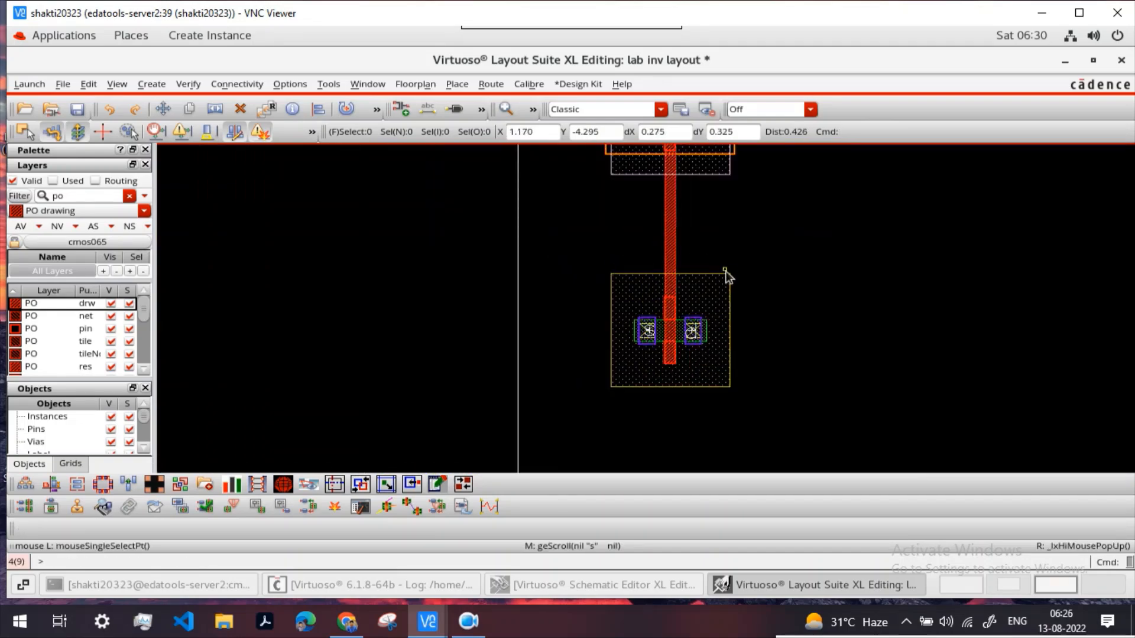
Step: Examine the two transistors' drain contacts, filter the layer list by "m1" and make M1 drawing the active layer
scroll(725, 271, up, 2)
ctrl+scroll(697, 204, up, 2)
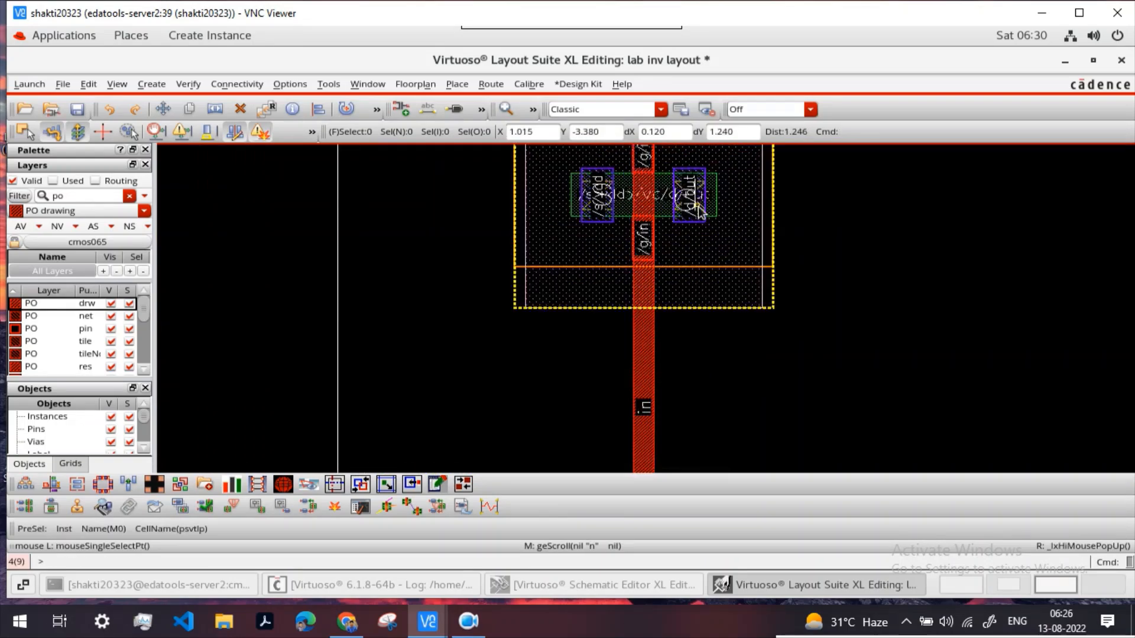
scroll(708, 313, down, 3)
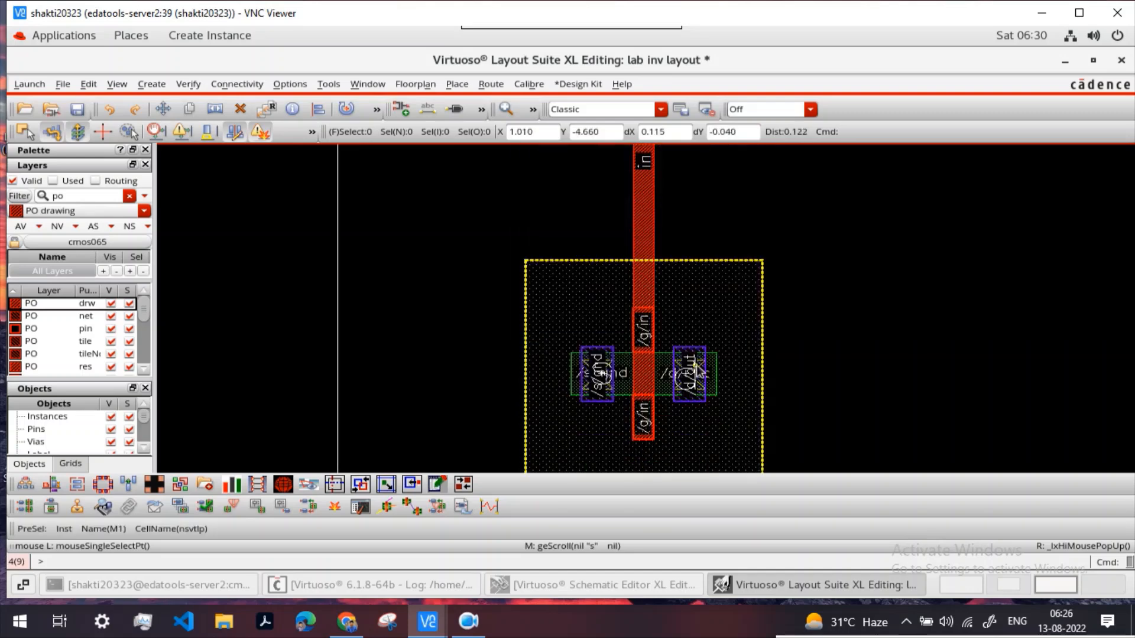
scroll(696, 370, up, 3)
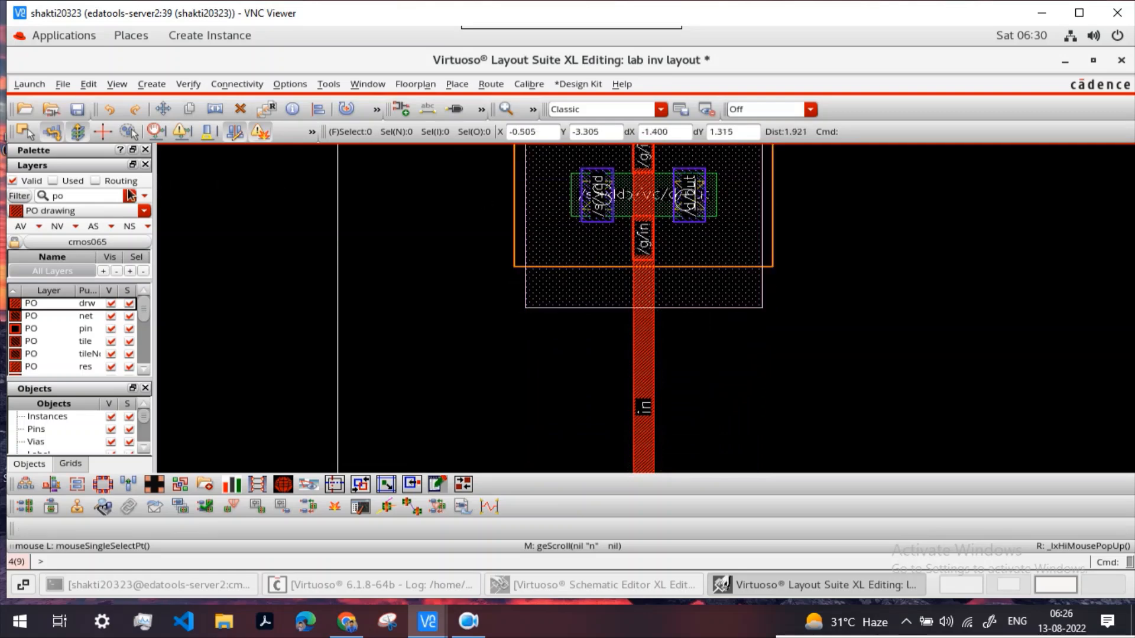
double_click(85, 203)
key(BackSpace)
text(m1)
click(66, 303)
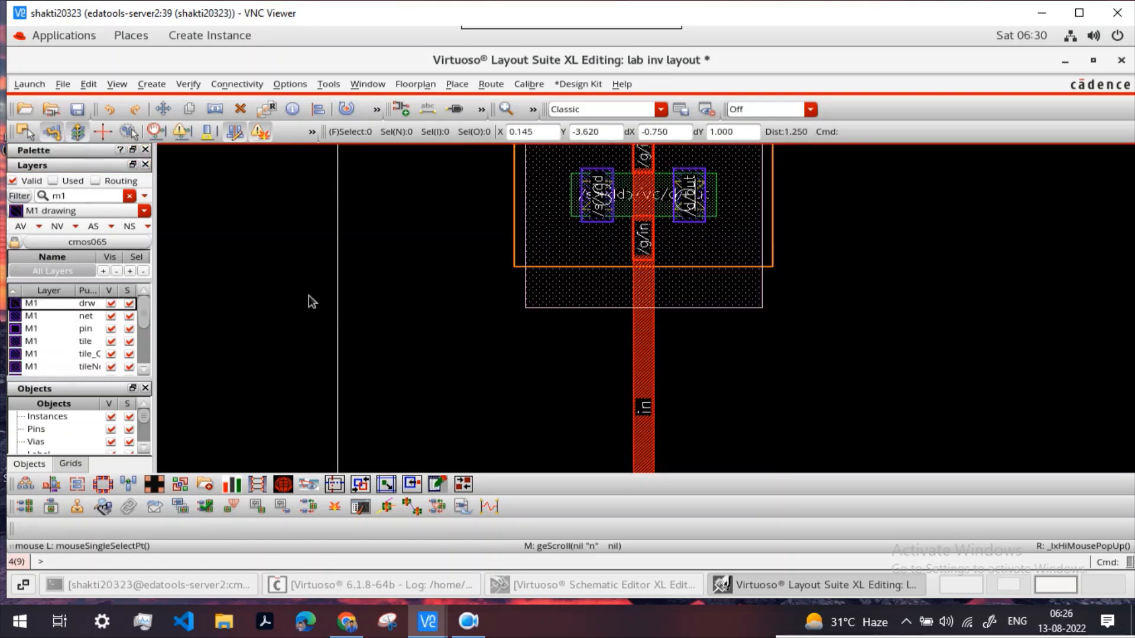
Step: Draw an M1 rectangle about 0.09 µm wide connecting the psvtlp drain to the nsvtlp drain
key(r)
ctrl+scroll(675, 253, up, 5)
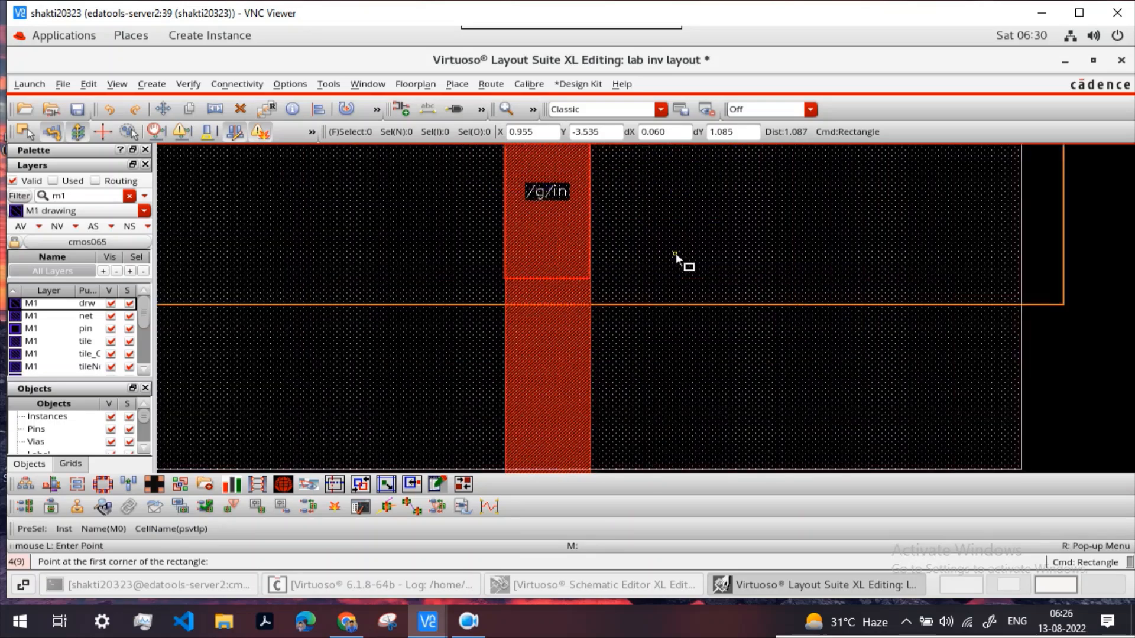
scroll(714, 265, up, 3)
scroll(679, 222, up, 2)
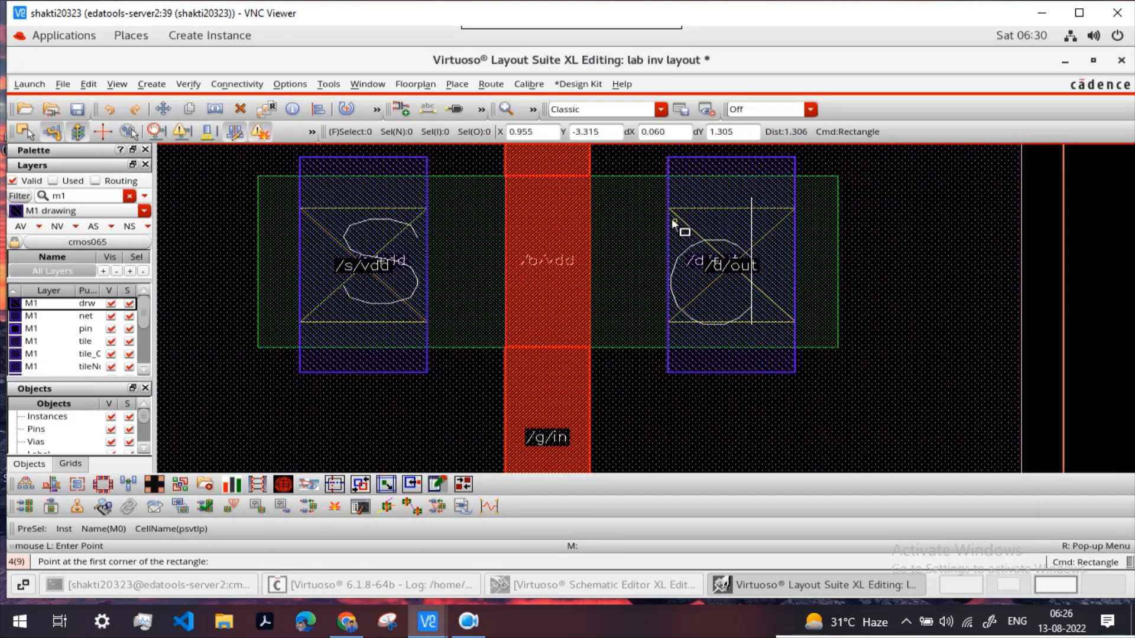
click(667, 208)
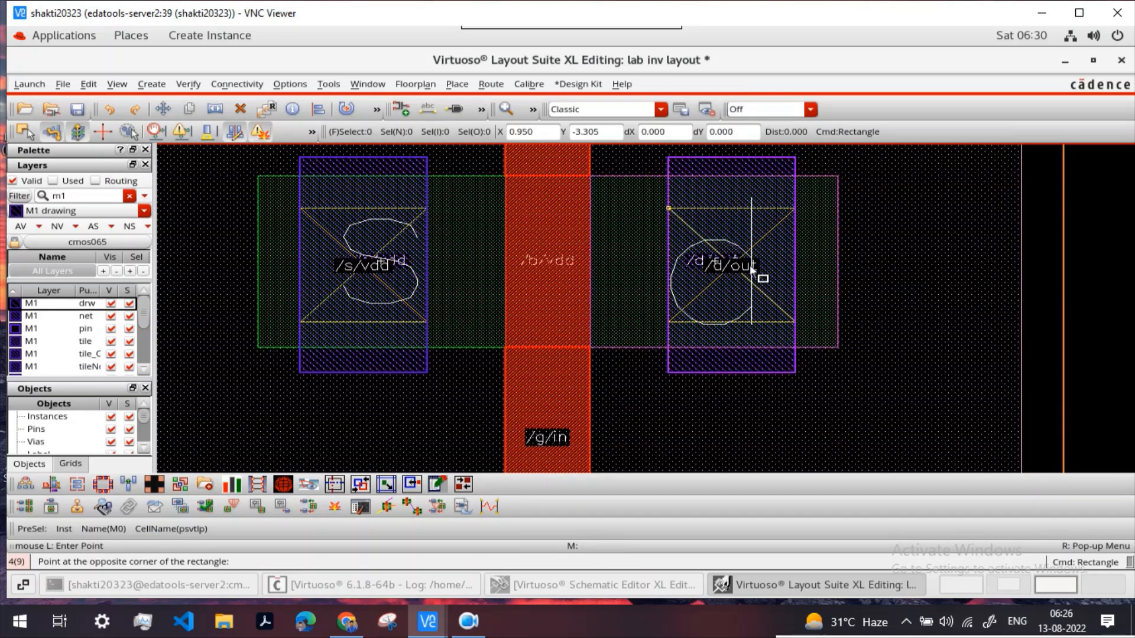
scroll(793, 298, down, 2)
scroll(795, 298, down, 4)
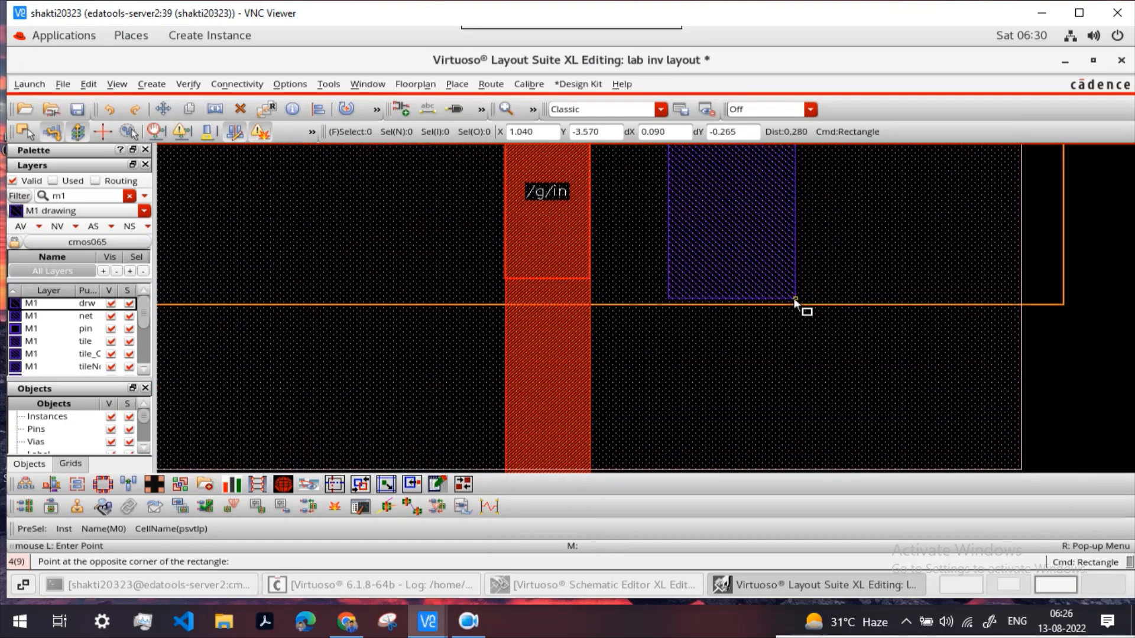
scroll(795, 300, down, 6)
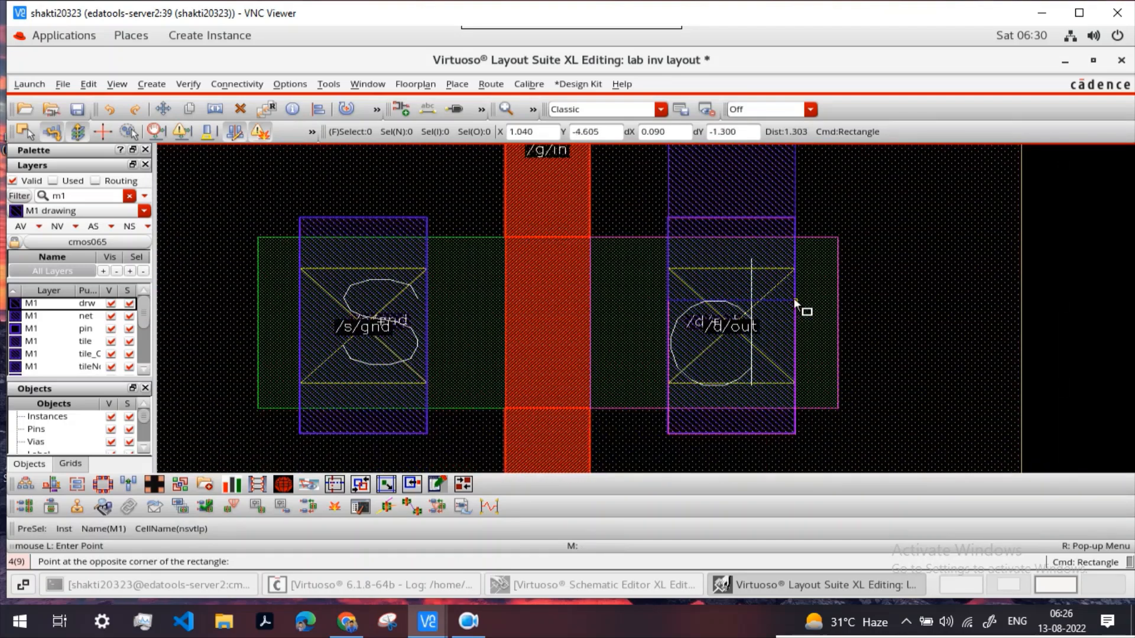
click(794, 300)
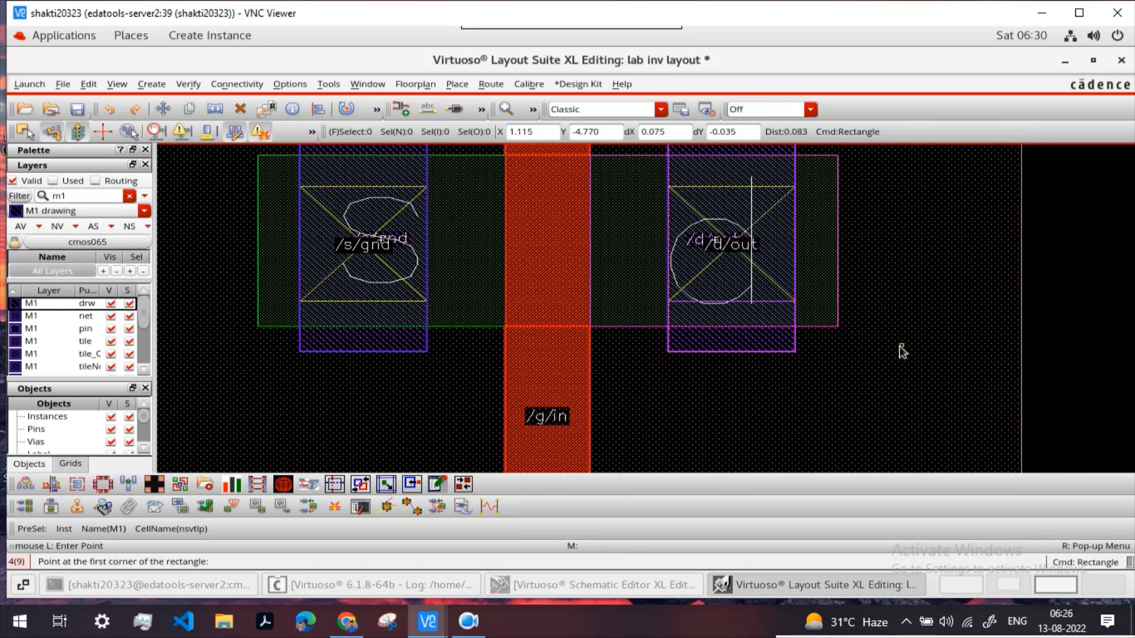
key(Escape)
ctrl+scroll(852, 331, down, 1)
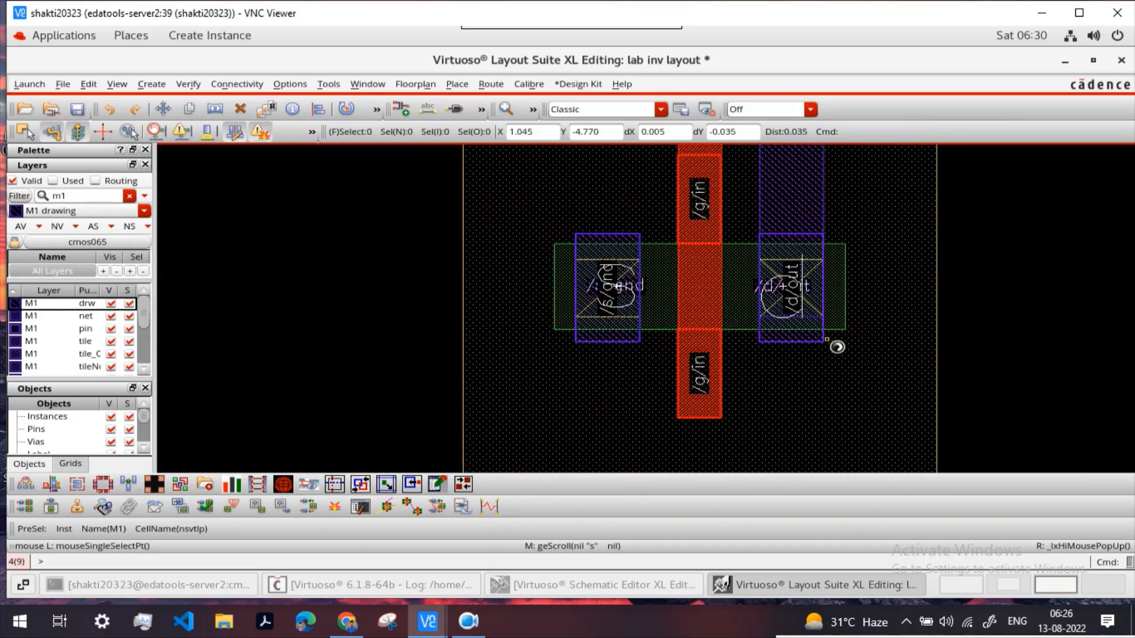
scroll(733, 343, up, 6)
ctrl+scroll(644, 317, down, 2)
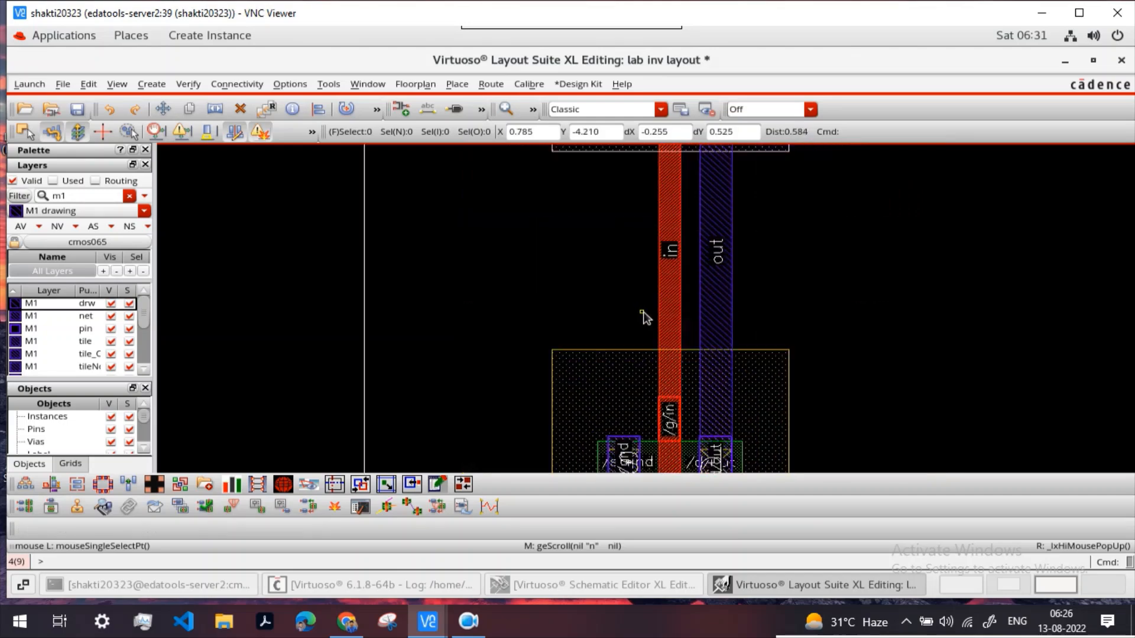
Step: Check the nsvtlp transistor's gnd connection in the inverter schematic and return to the layout
click(594, 584)
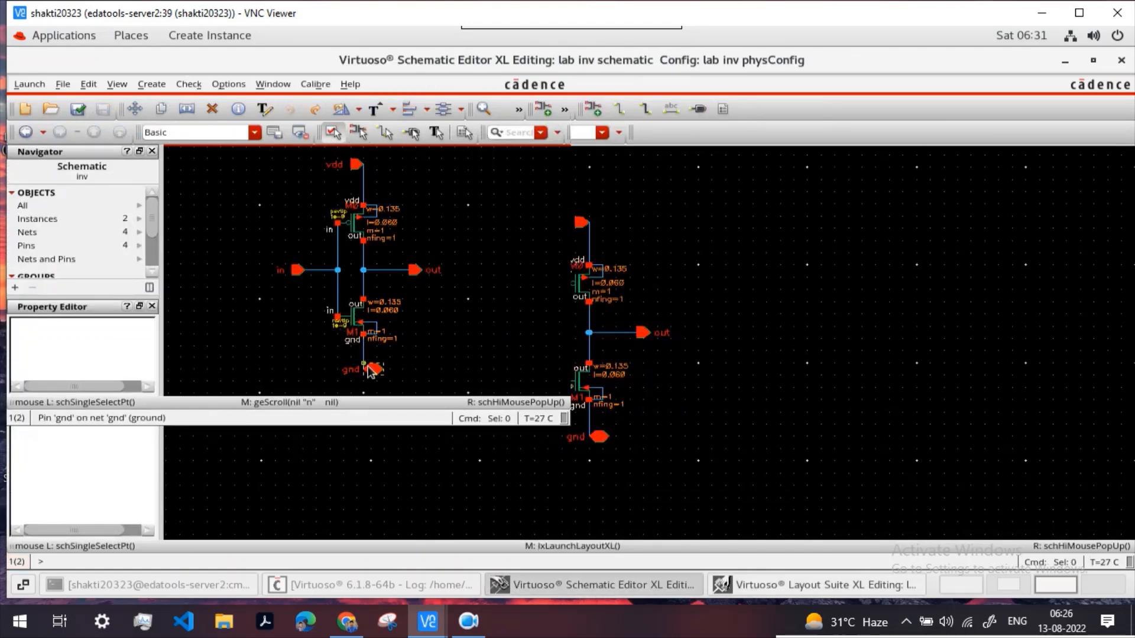
click(758, 588)
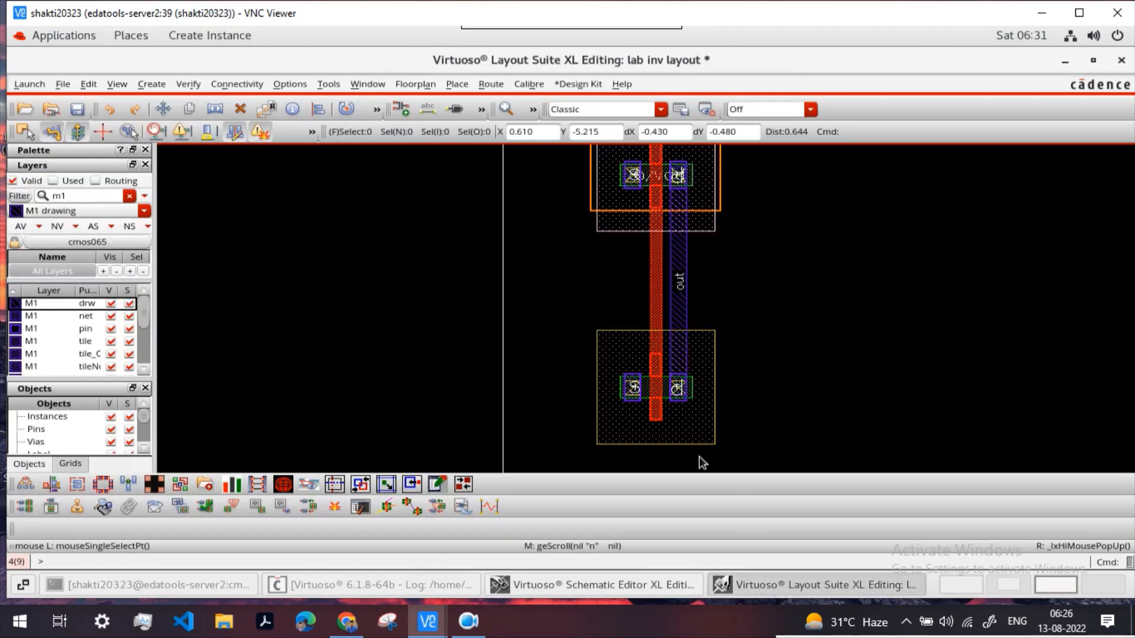
Step: Place a single PTAP__ via just below the nsvtlp transistor, centred under its source contact at about (0.735, -5.140)
scroll(677, 389, down, 1)
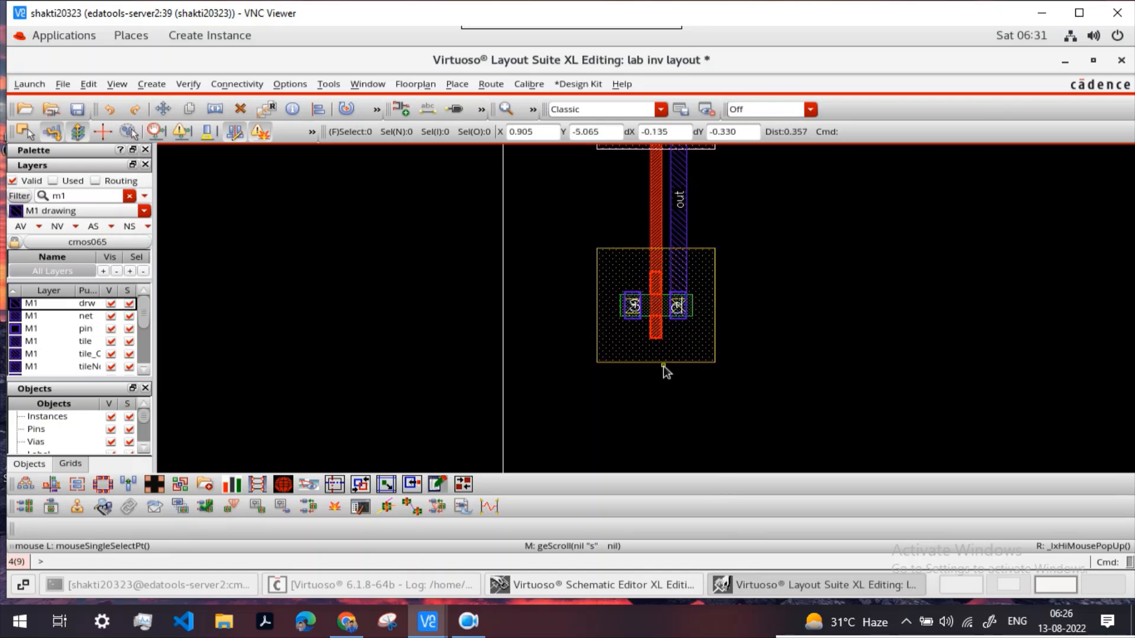
click(157, 84)
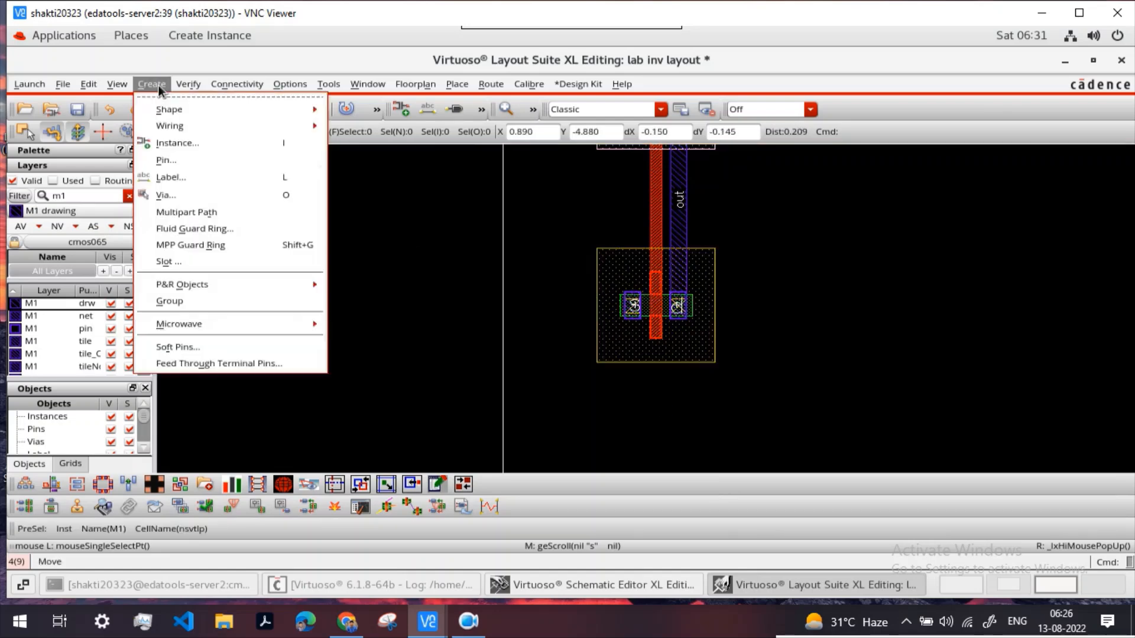
click(198, 197)
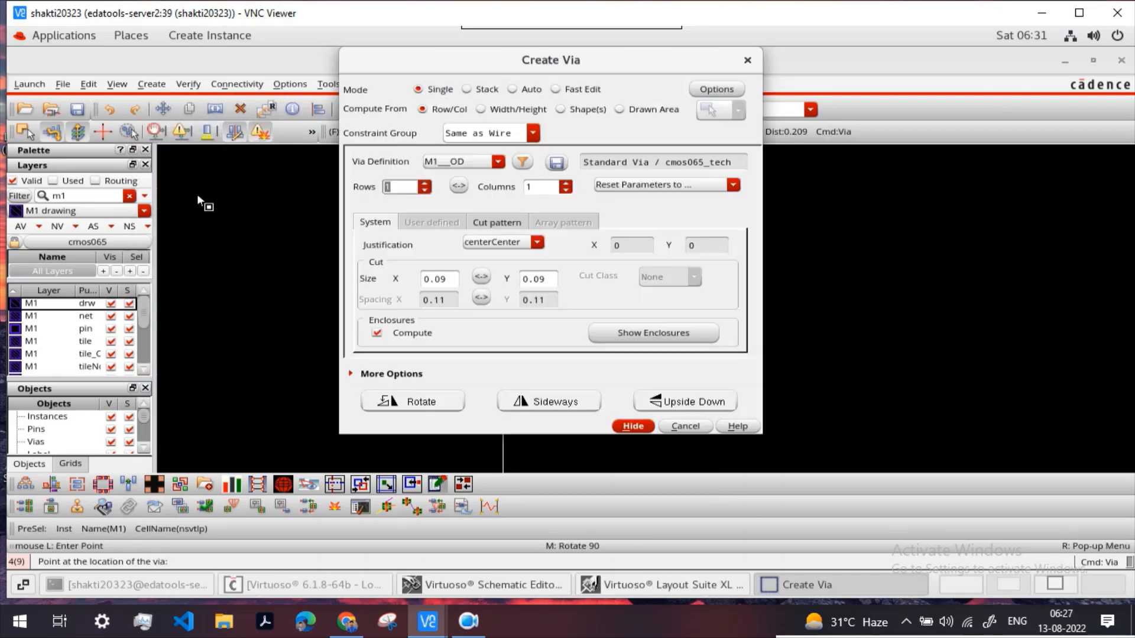
click(498, 162)
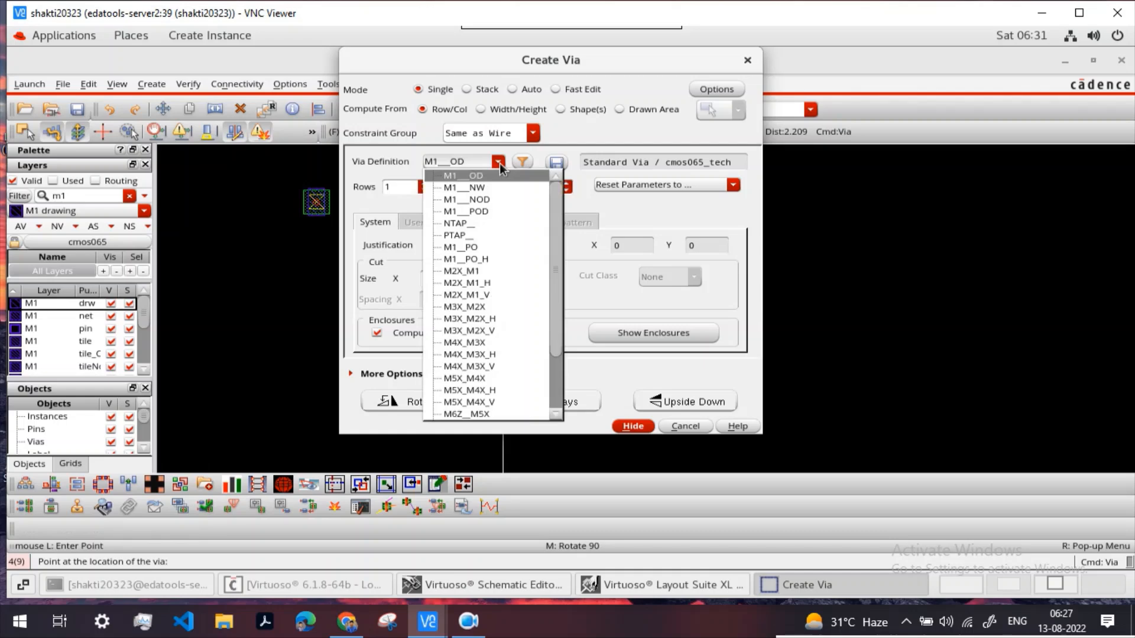
click(456, 237)
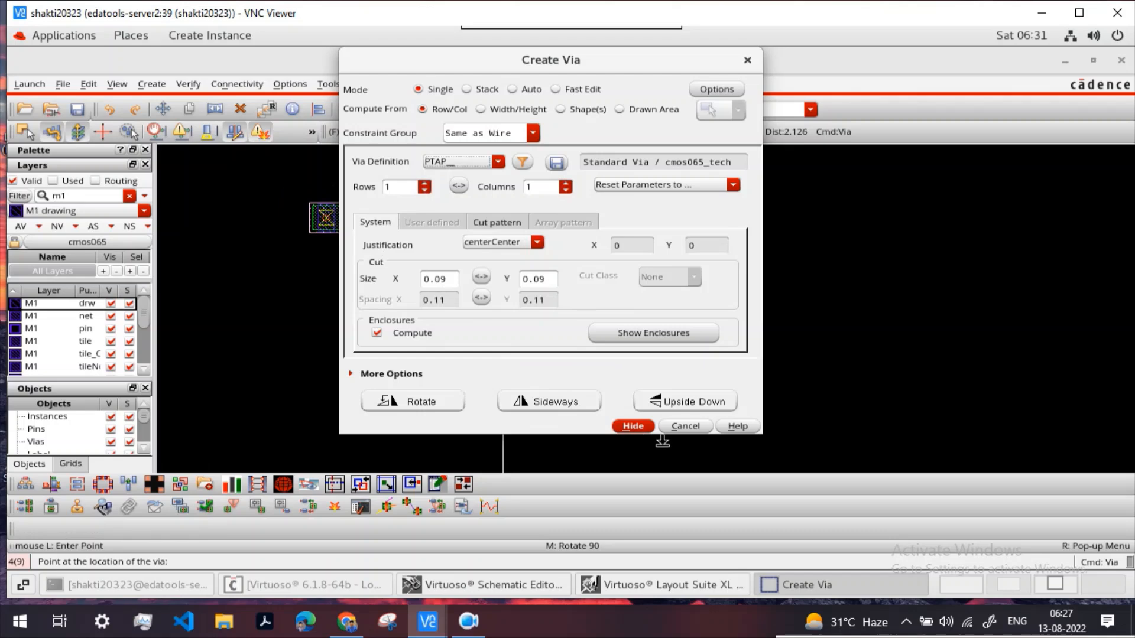
click(633, 426)
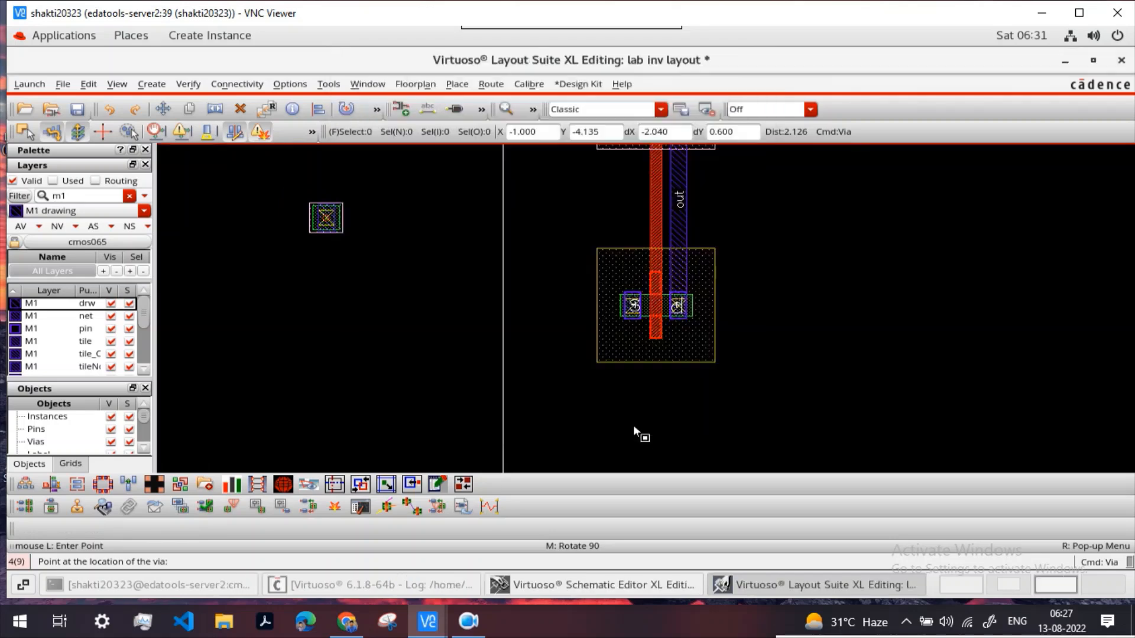
ctrl+scroll(648, 377, up, 3)
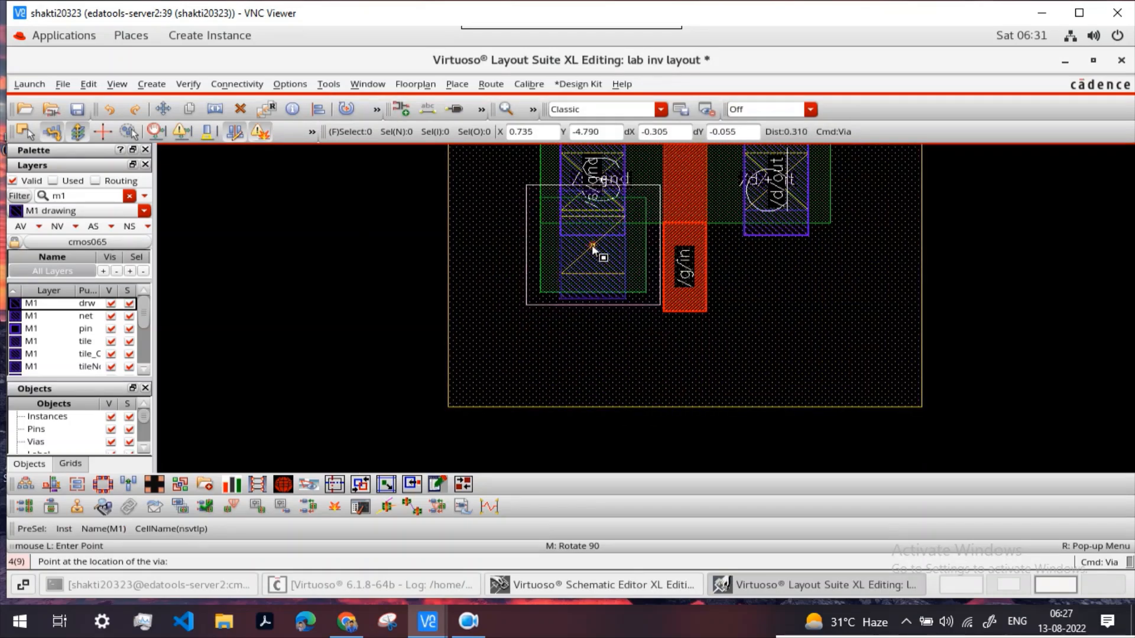
scroll(591, 245, down, 5)
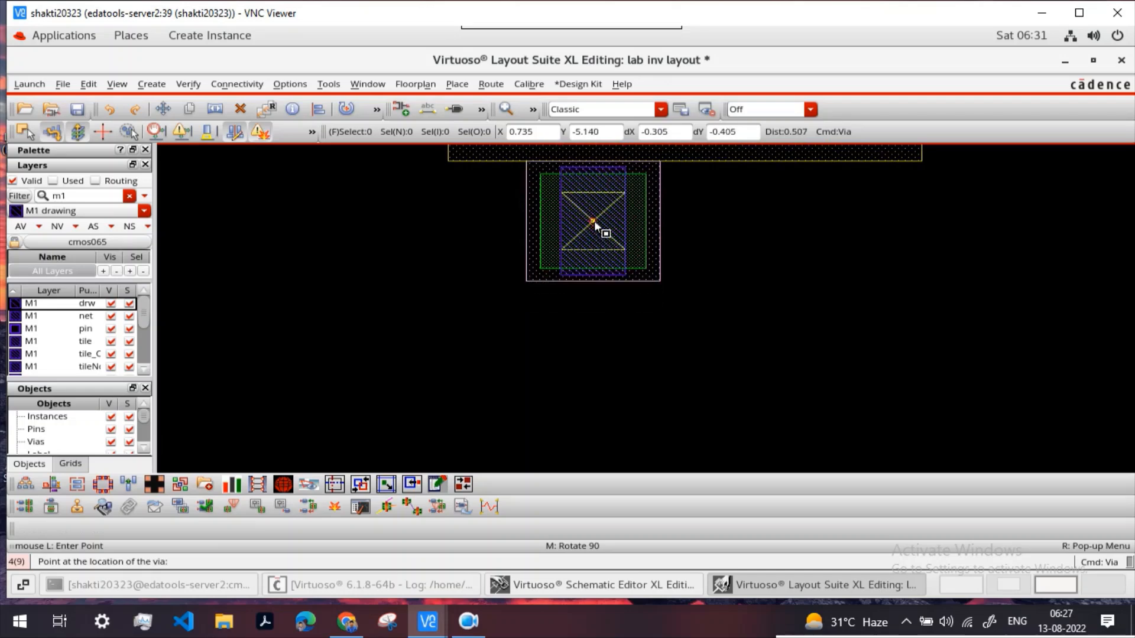
click(594, 221)
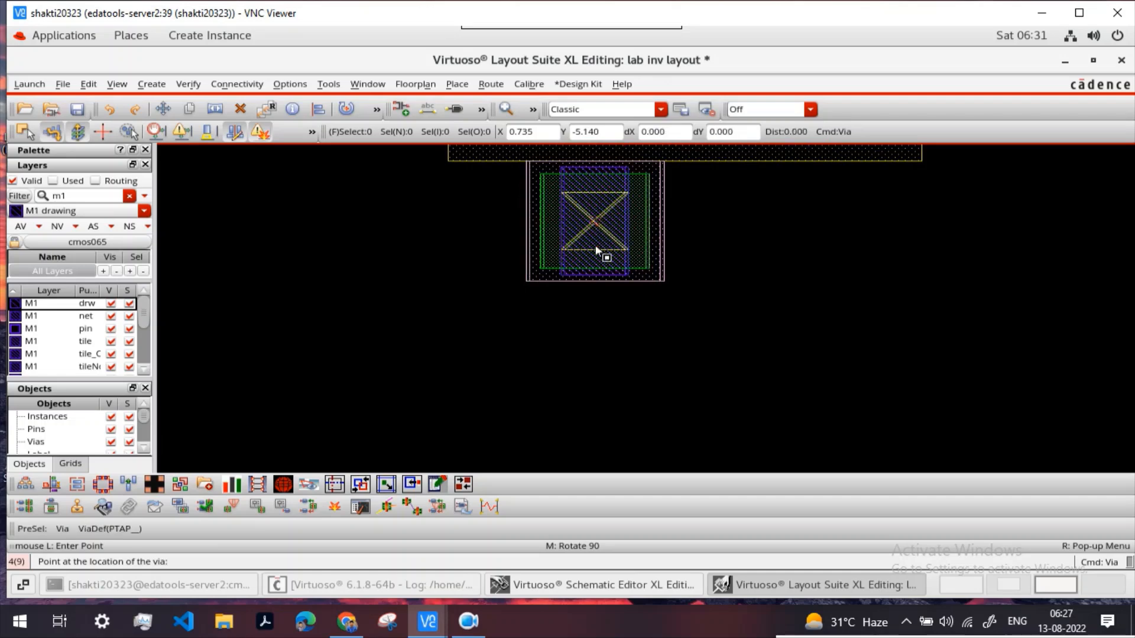
key(Escape)
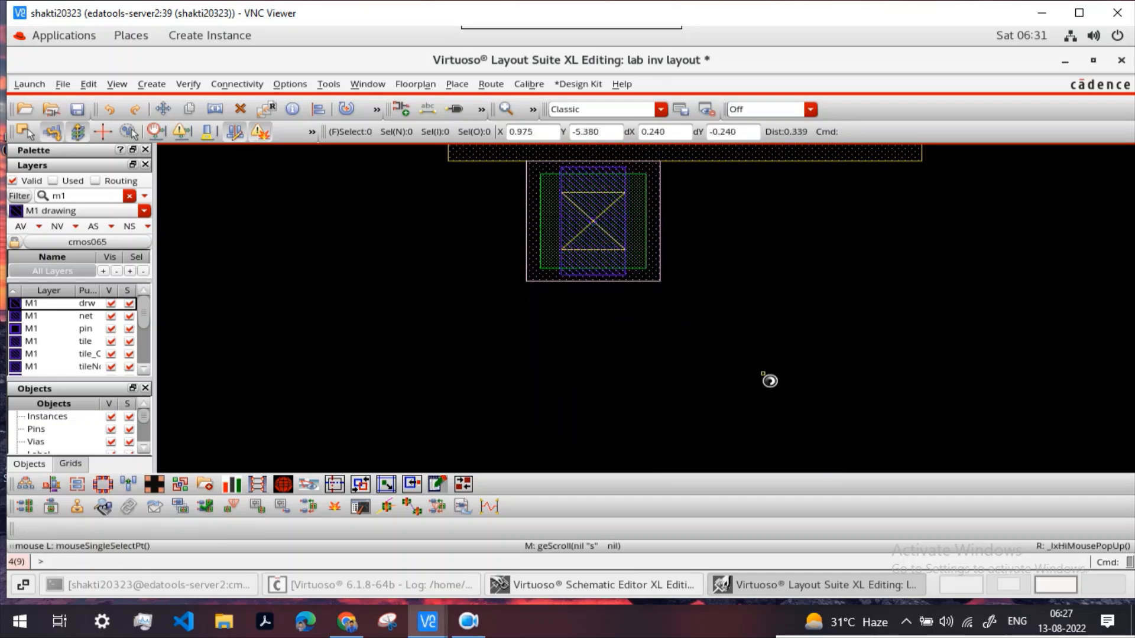
Step: Draw an M1 rectangle about 0.09 by 0.54 µm connecting the nsvtlp source contact to the PTAP__ via
scroll(761, 380, up, 3)
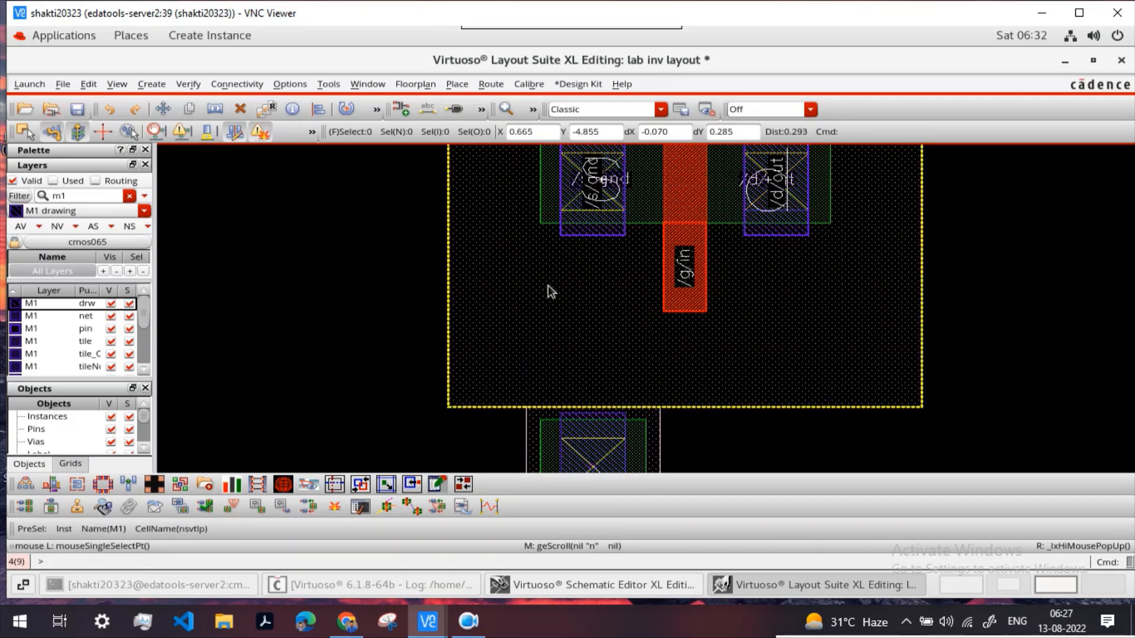
scroll(572, 303, up, 2)
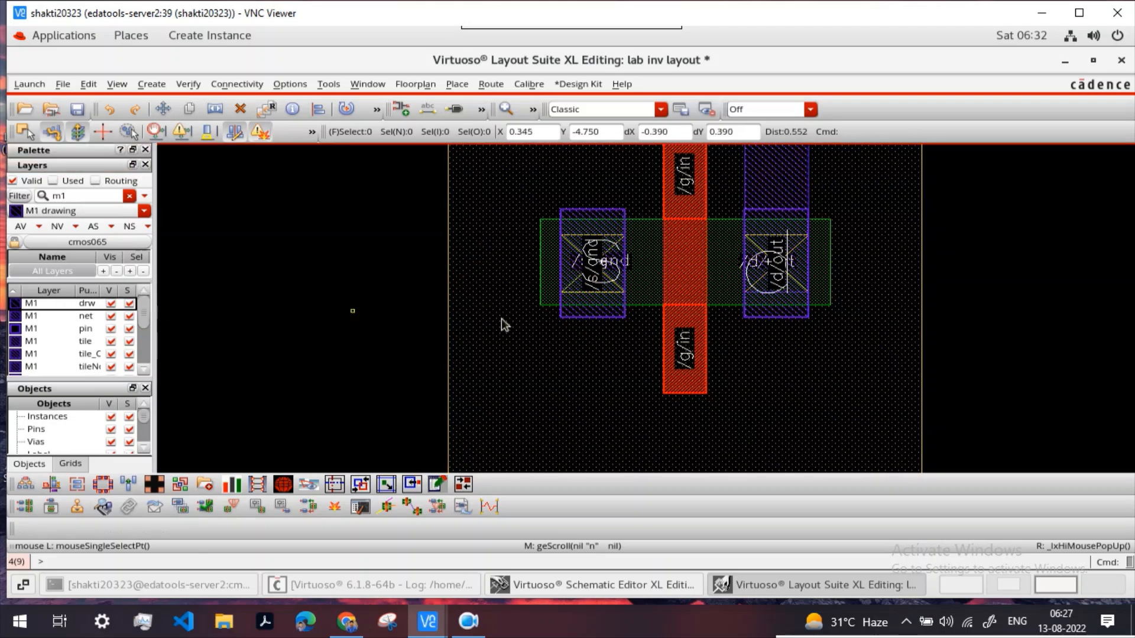
key(r)
ctrl+scroll(558, 239, up, 2)
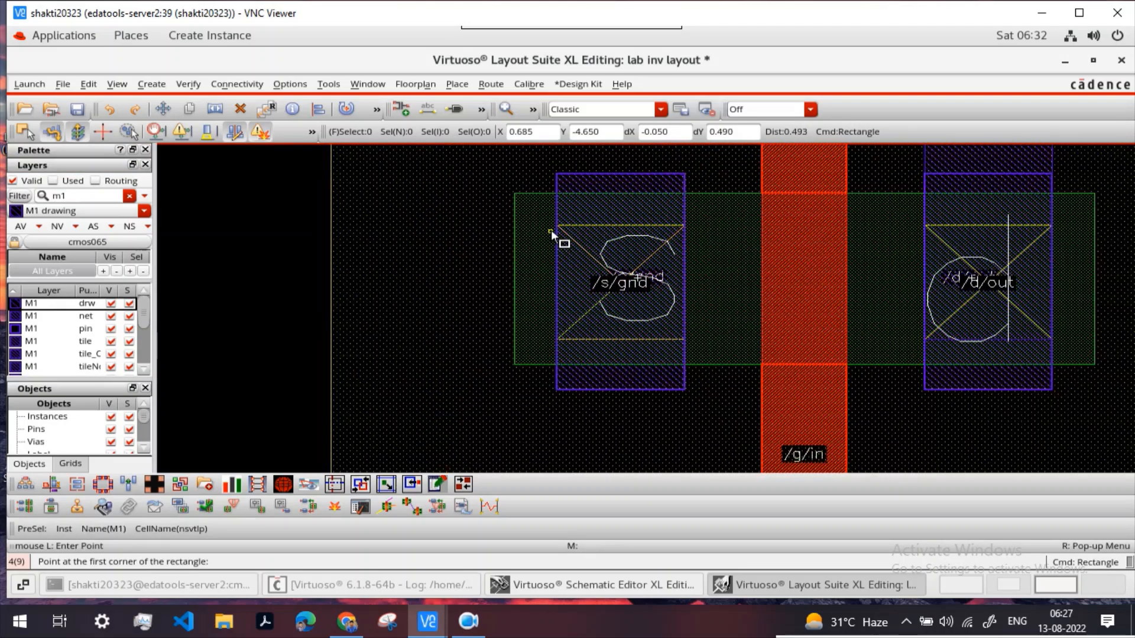
click(558, 225)
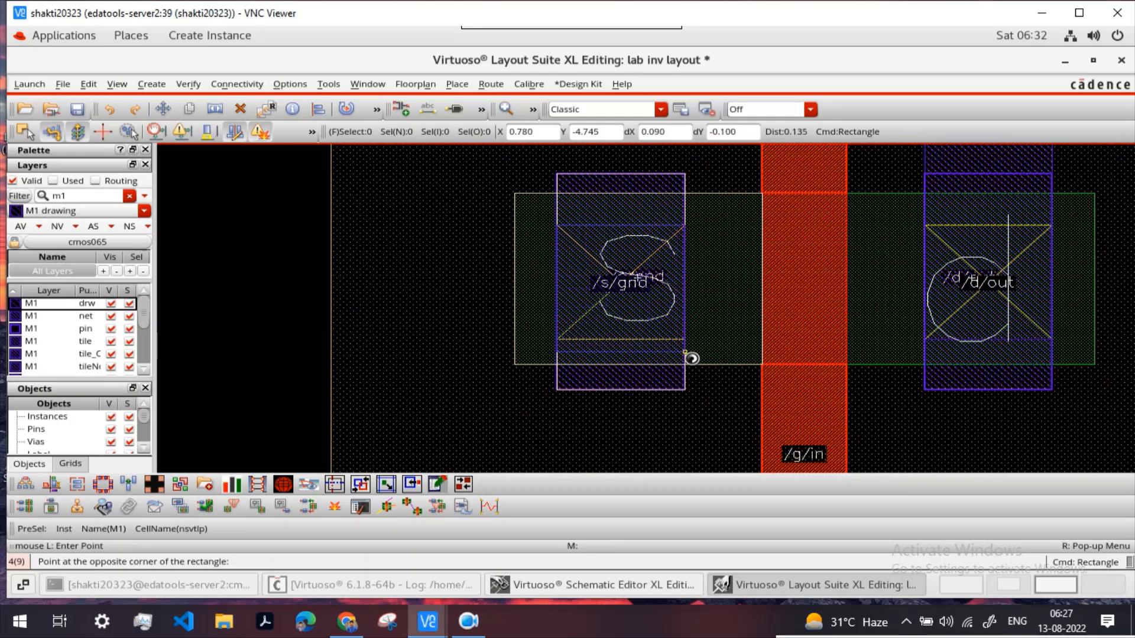
scroll(683, 349, down, 3)
scroll(683, 349, down, 9)
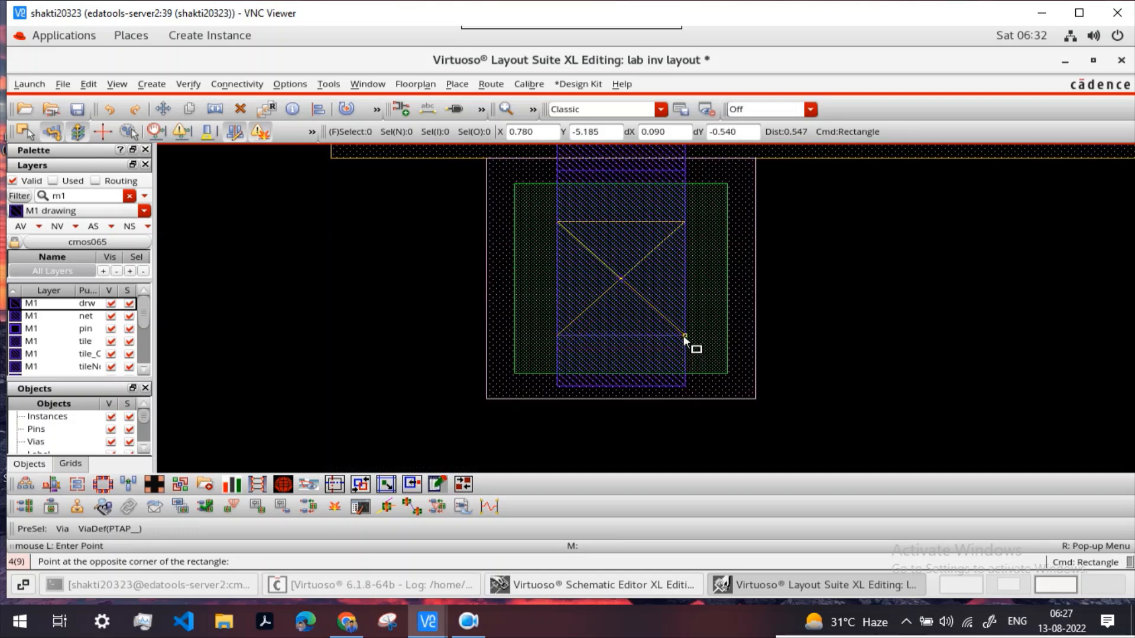
click(684, 335)
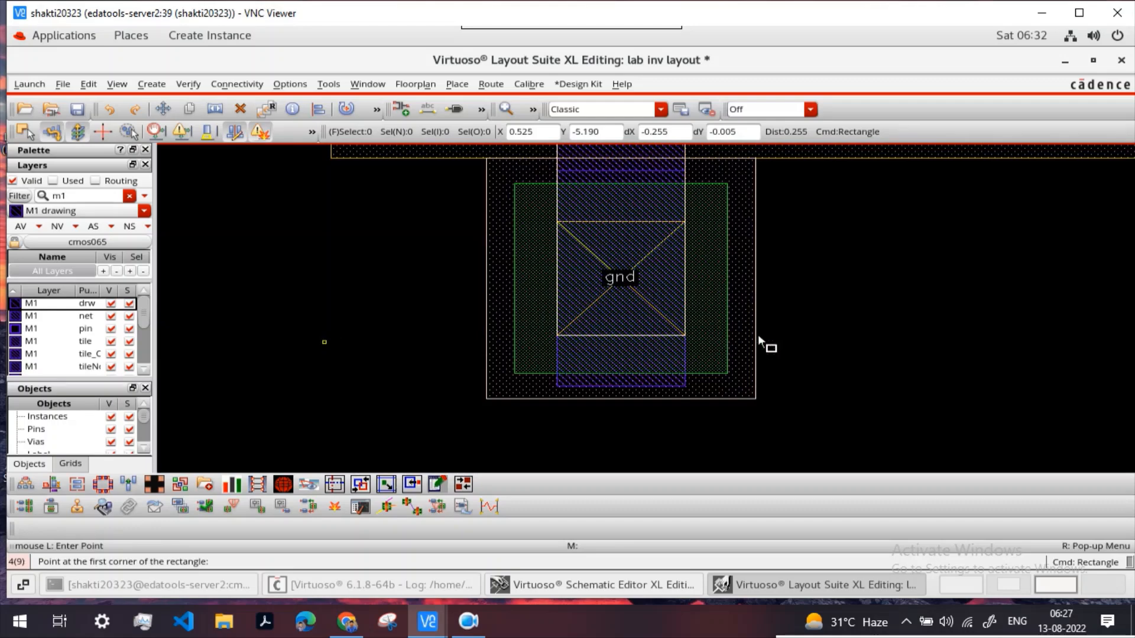
key(Escape)
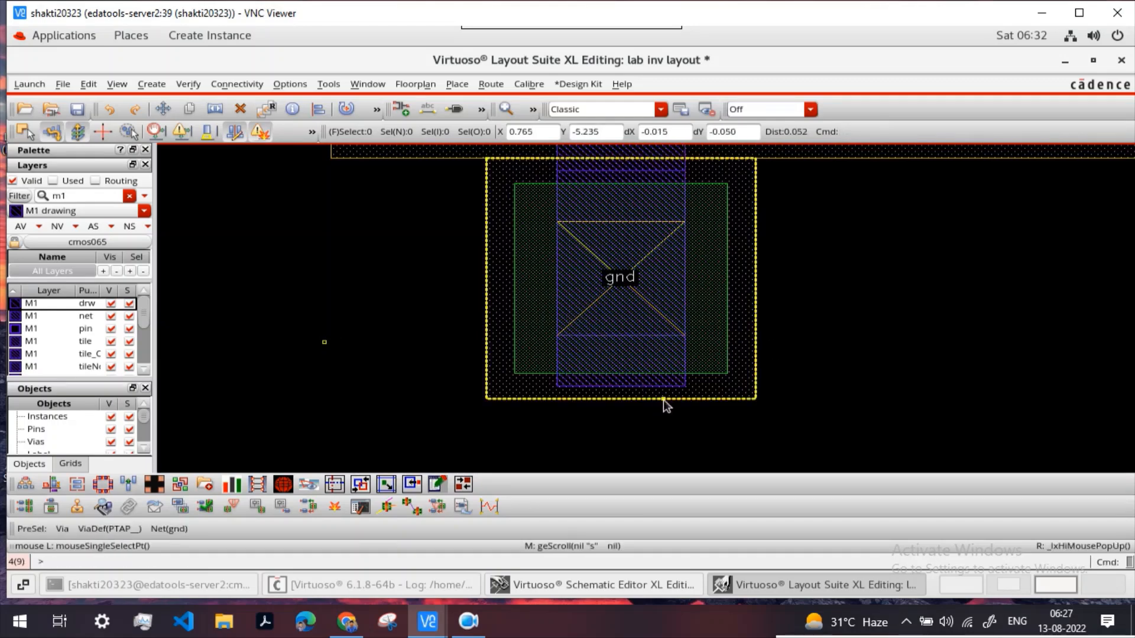
Step: Place a single M1___NW via above the psvtlp transistor, in line with its source contact at about (0.735, -2.845)
scroll(663, 399, down, 1)
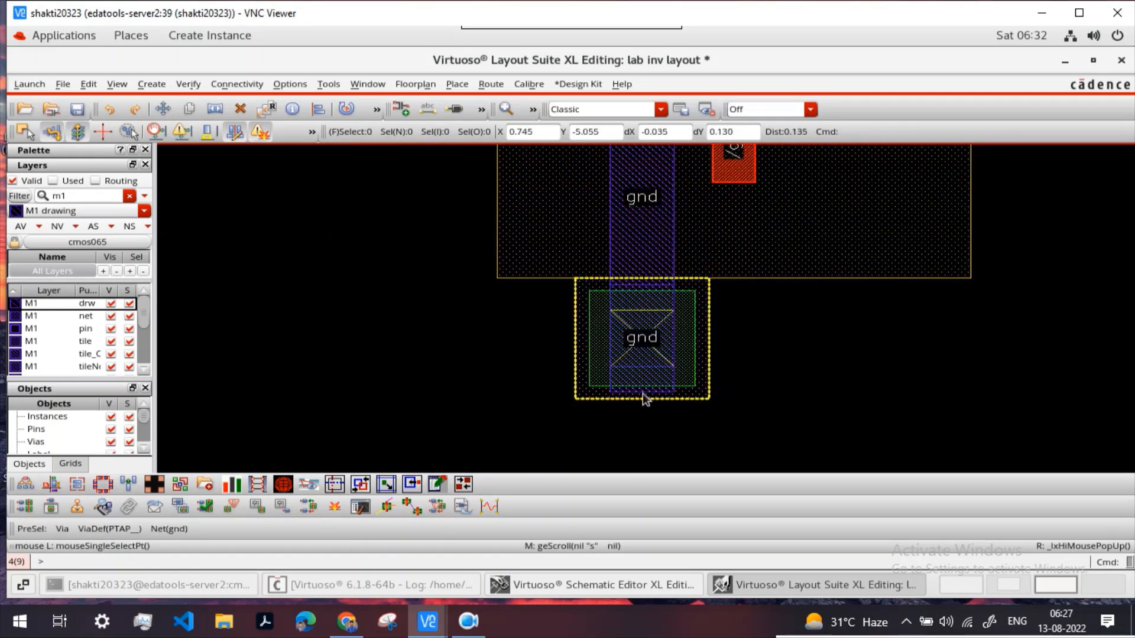
scroll(656, 446, up, 3)
scroll(656, 446, down, 2)
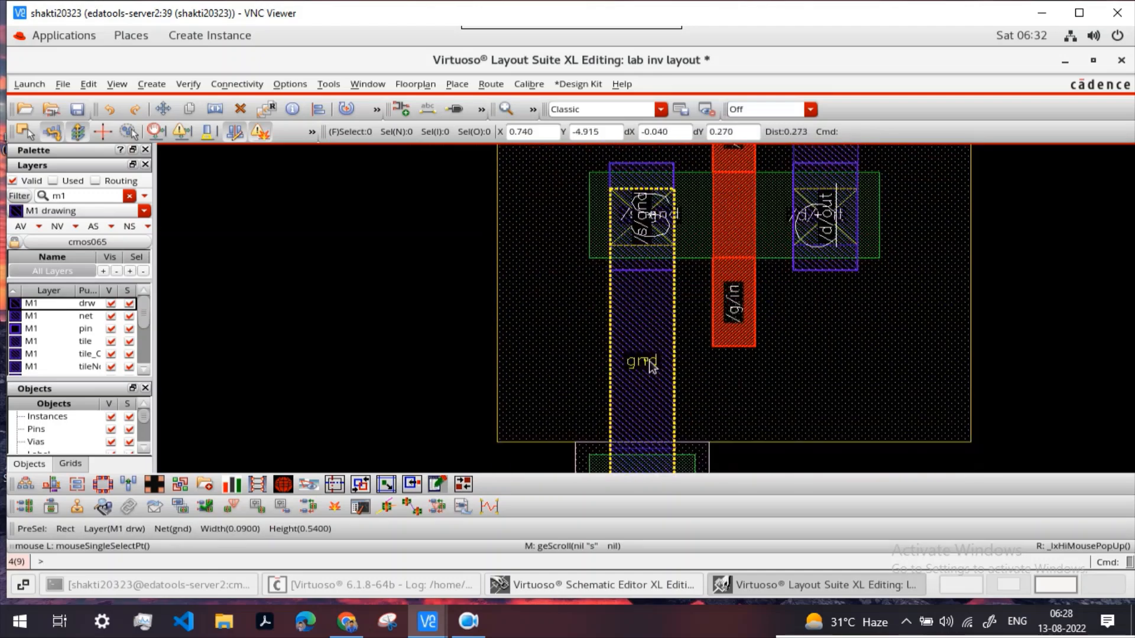
scroll(670, 404, up, 2)
scroll(629, 270, up, 6)
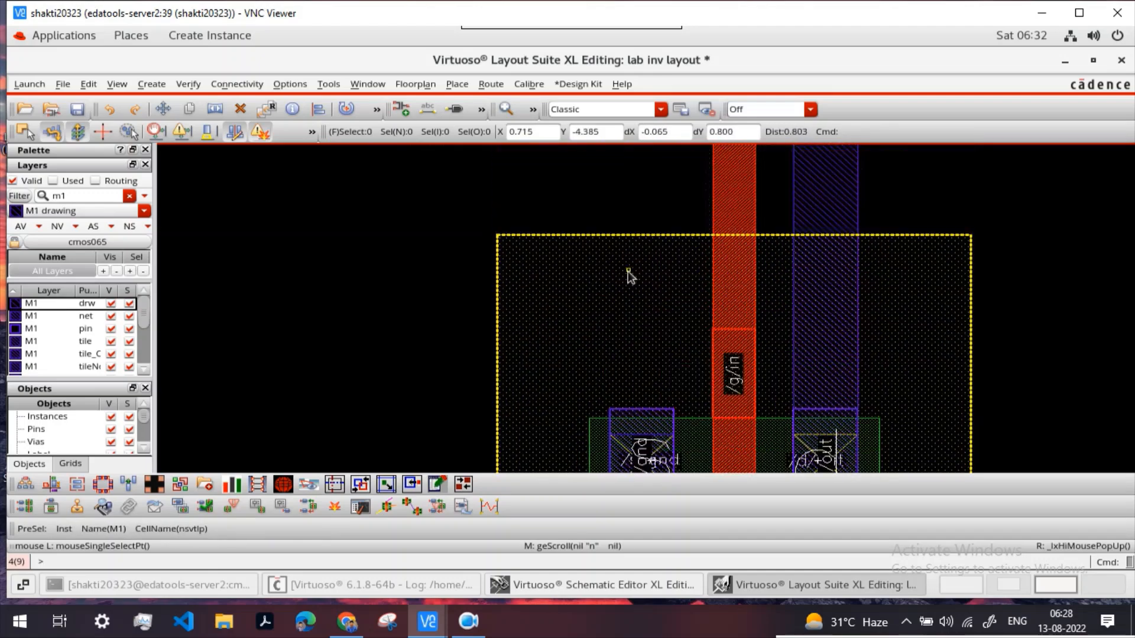
scroll(632, 276, down, 4)
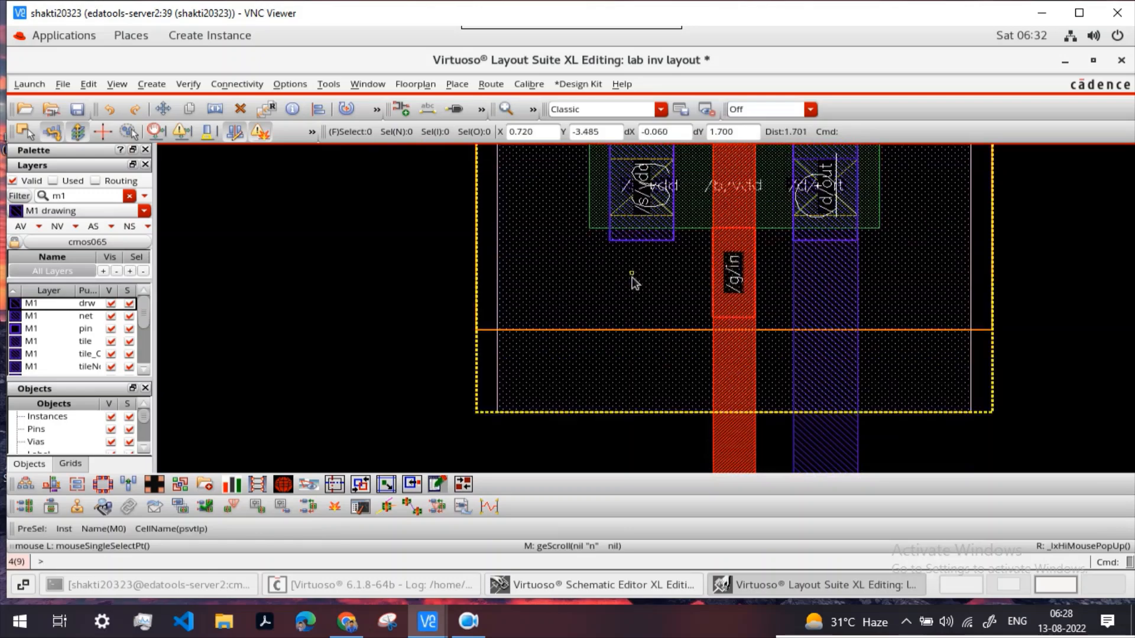
scroll(641, 281, up, 5)
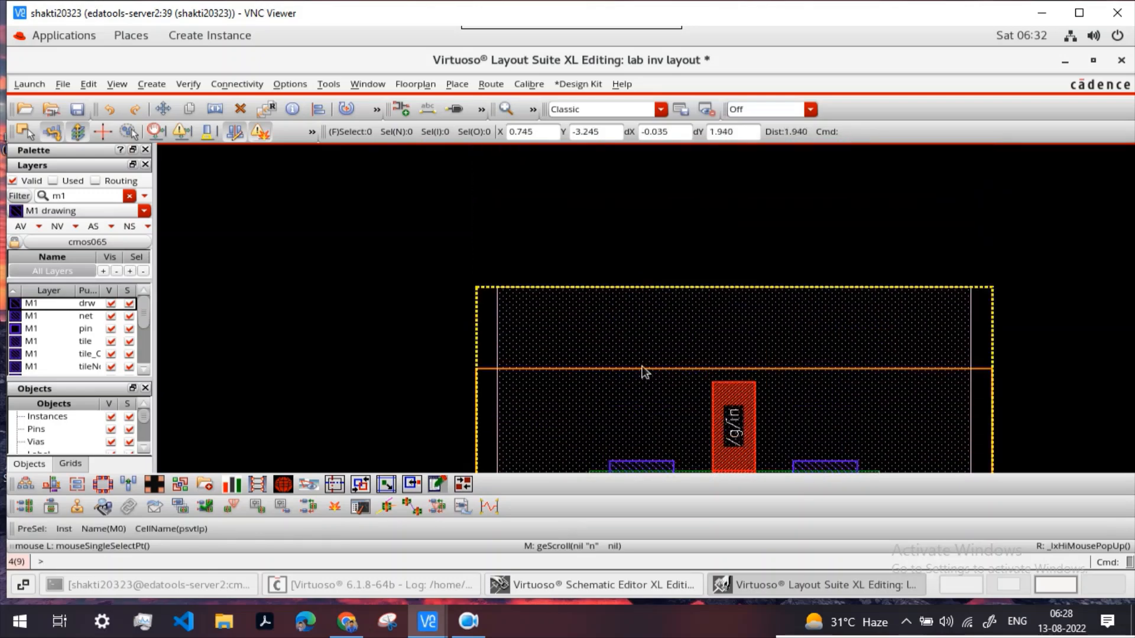
ctrl+scroll(644, 381, down, 1)
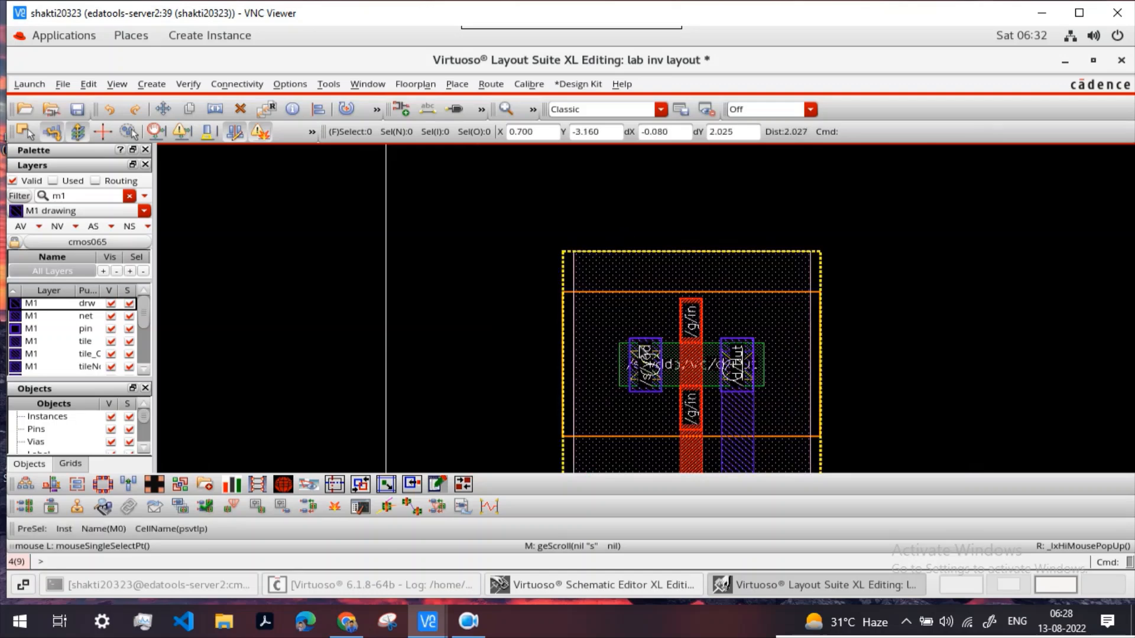
click(151, 84)
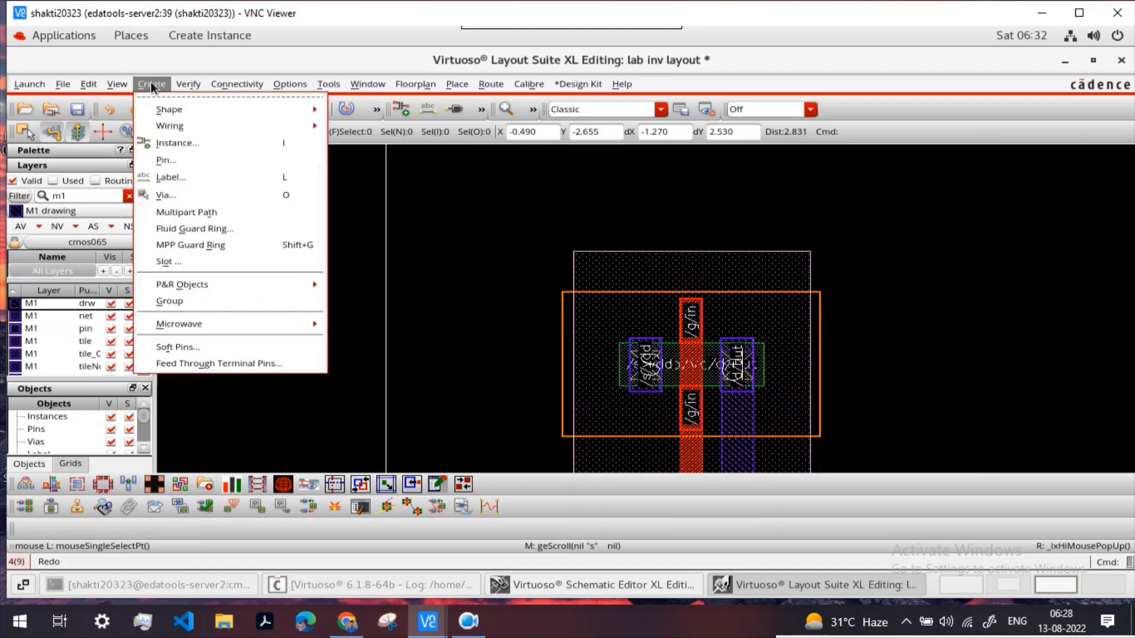
click(196, 194)
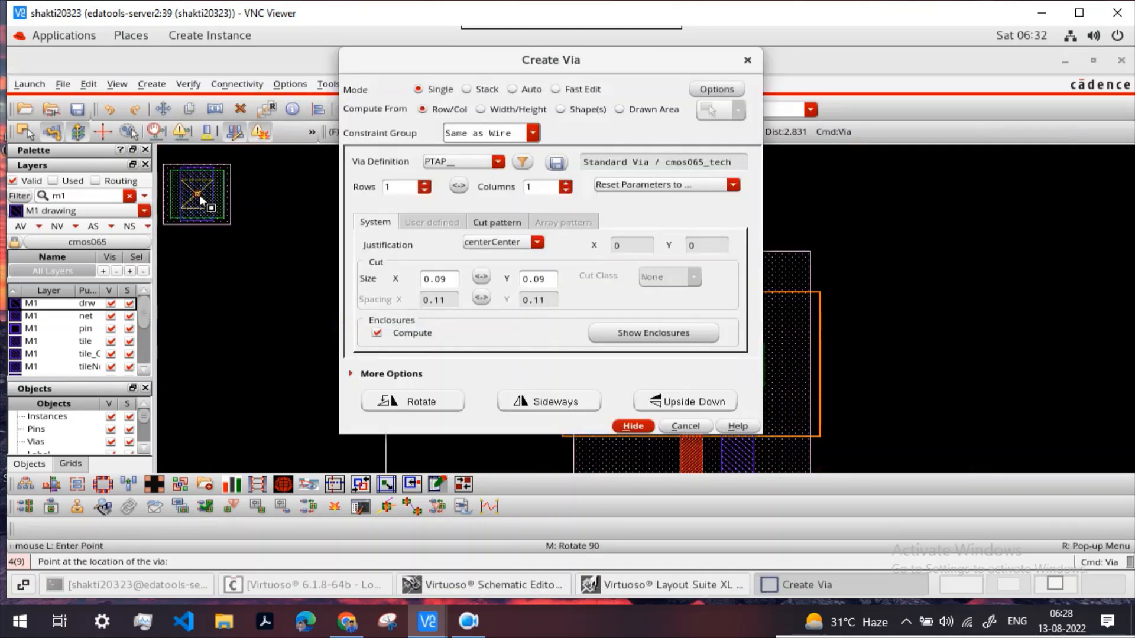
click(499, 162)
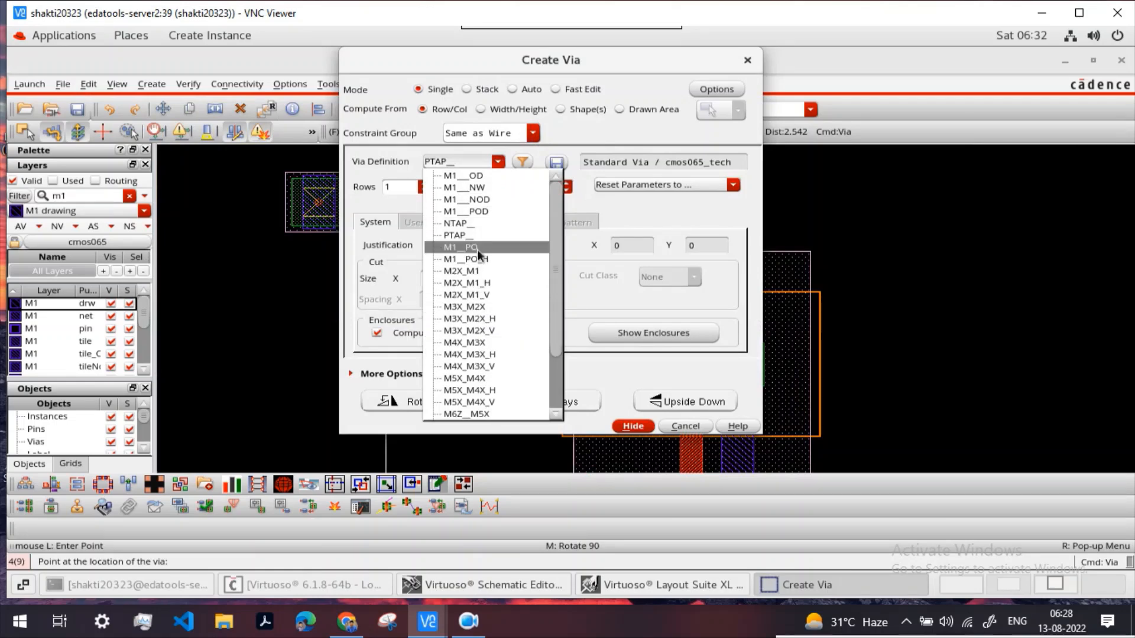
click(465, 189)
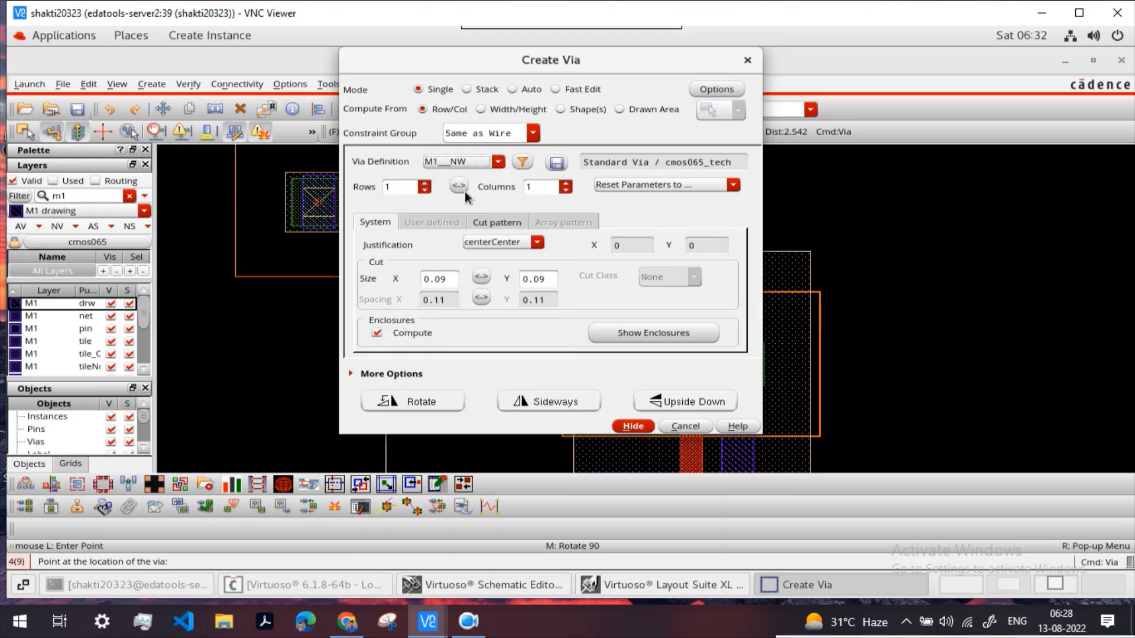
click(633, 426)
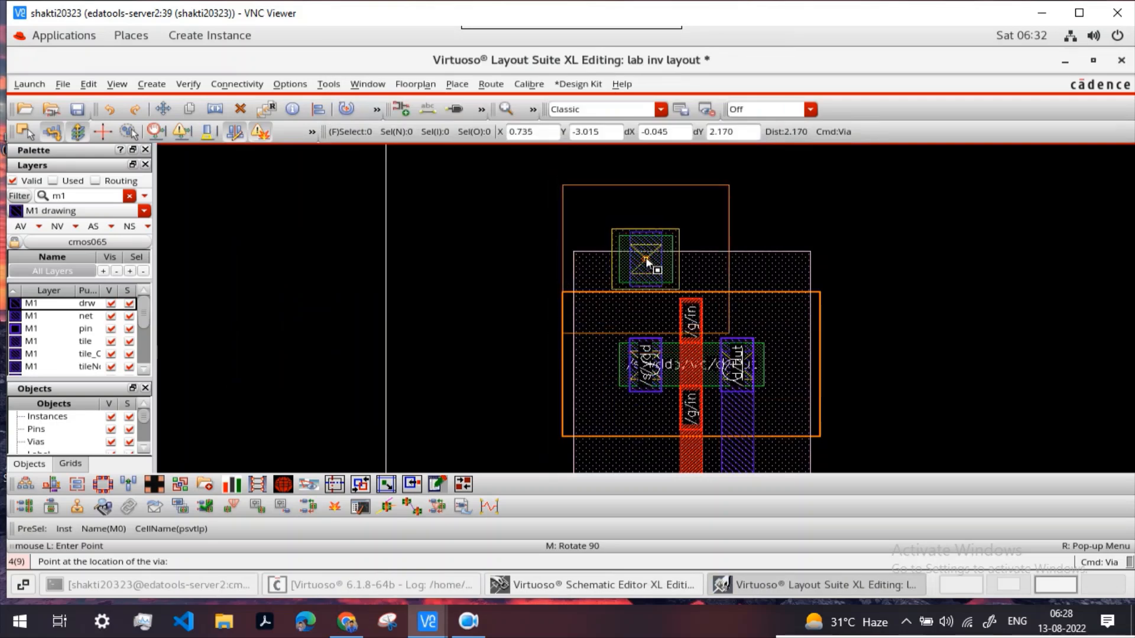
ctrl+scroll(645, 311, up, 2)
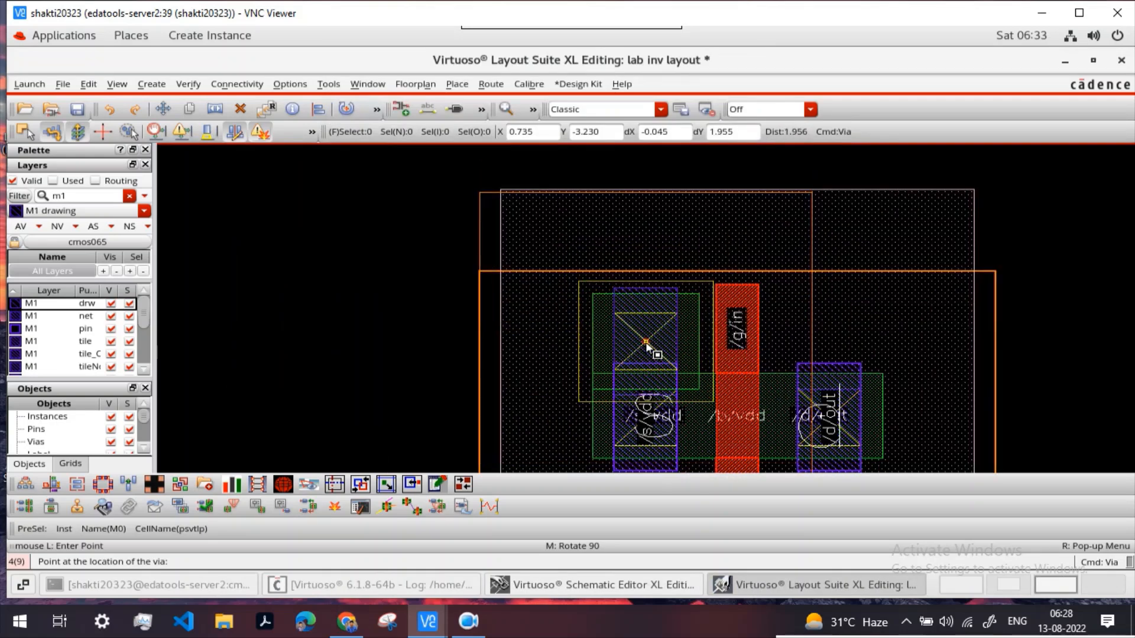
scroll(646, 341, up, 2)
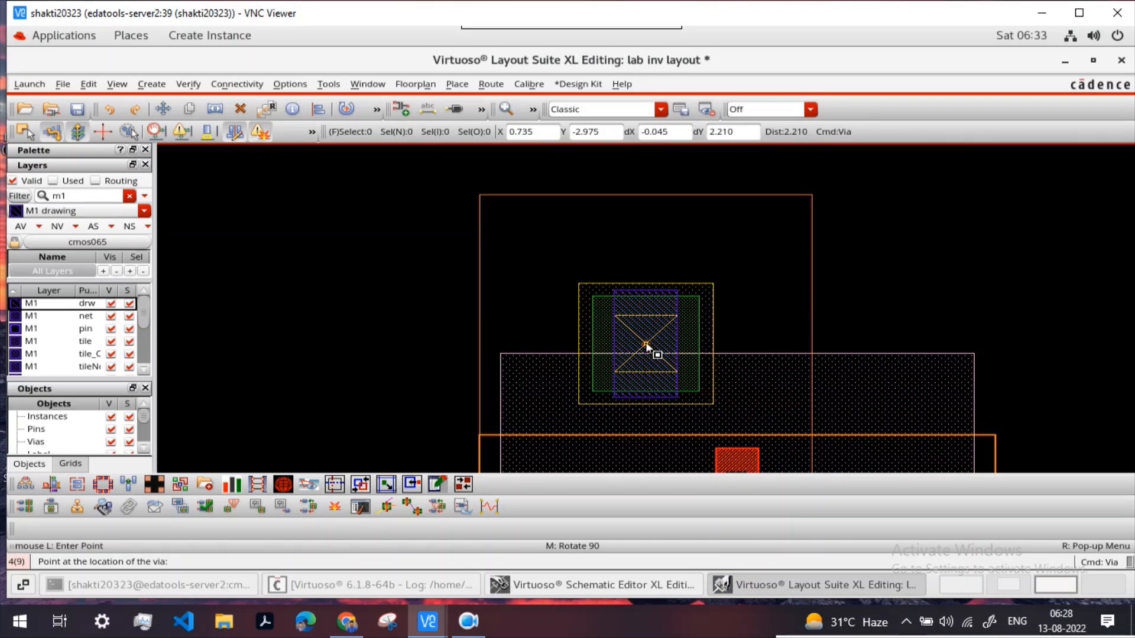
scroll(645, 343, up, 1)
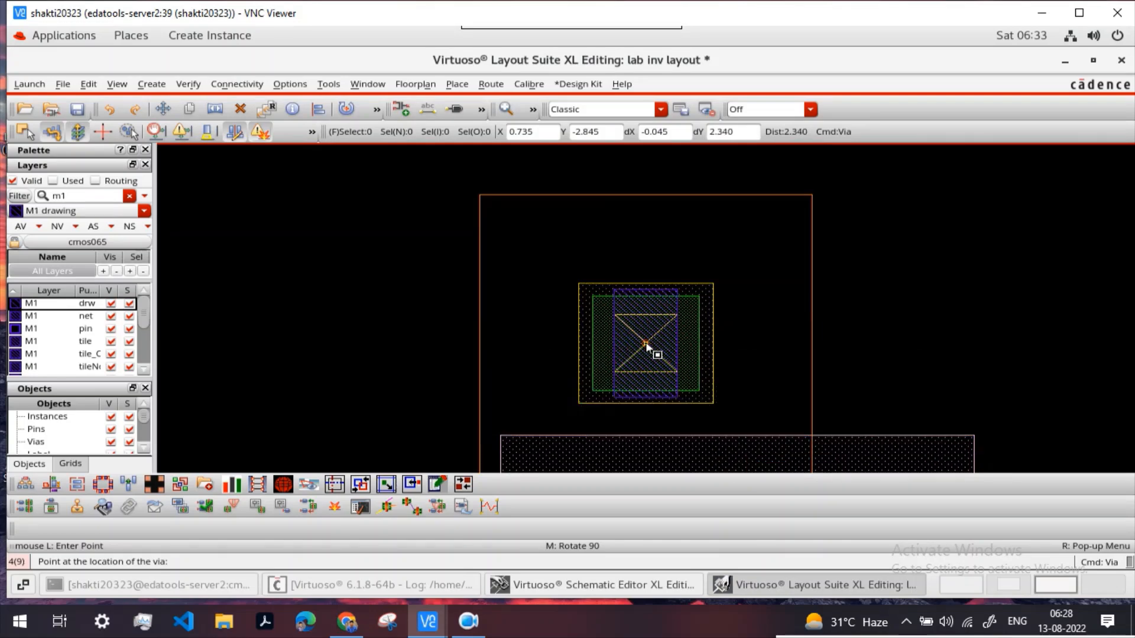
click(645, 342)
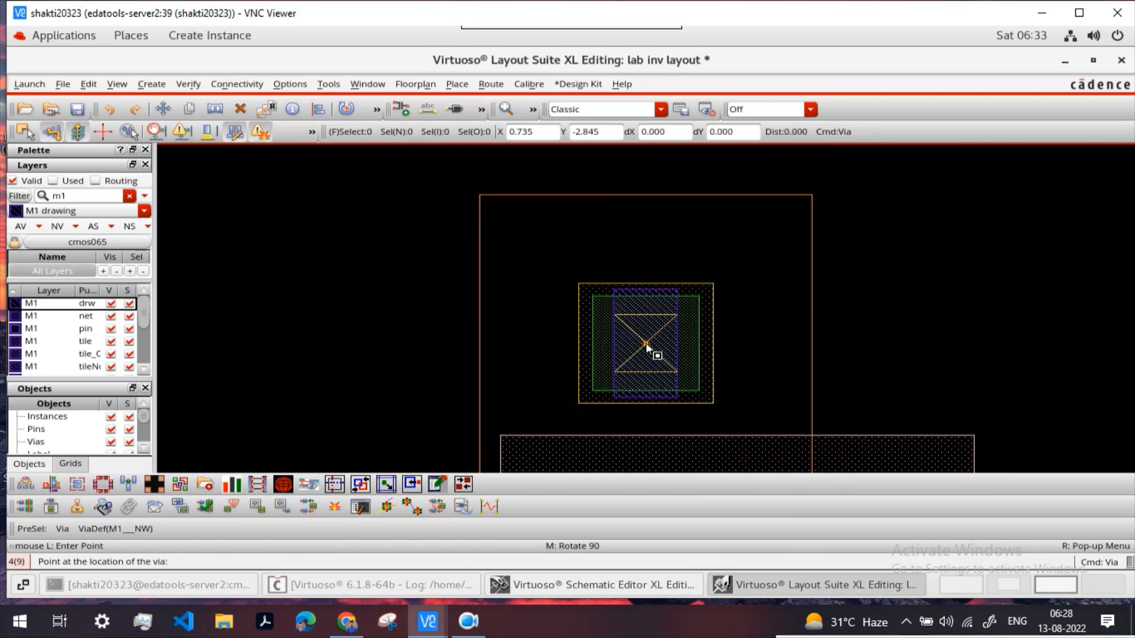
key(Escape)
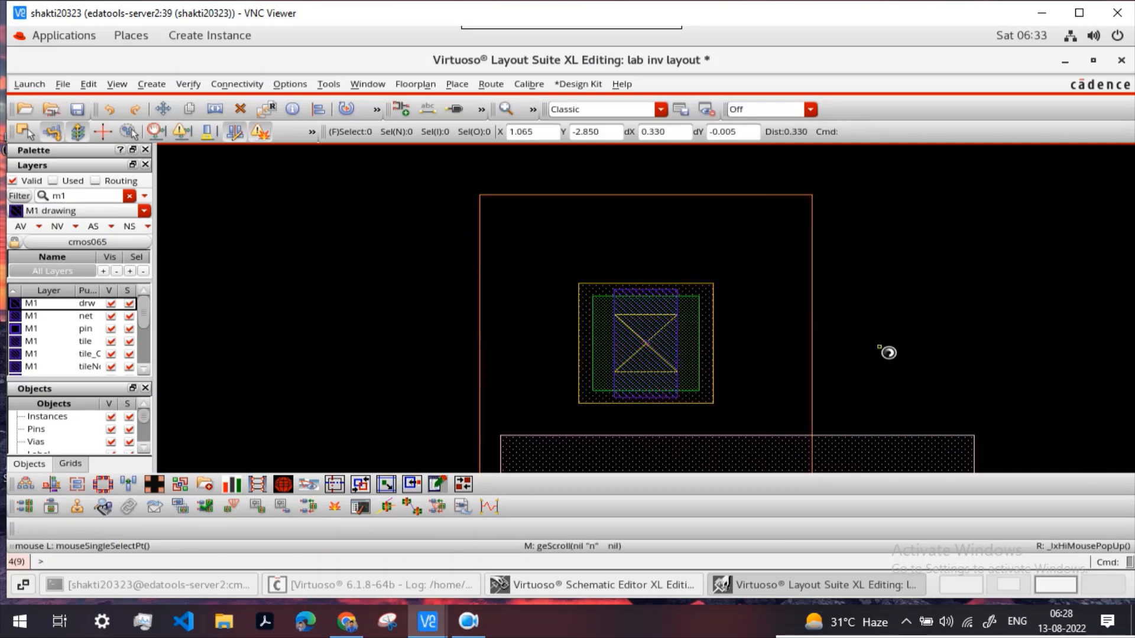
Step: Draw an M1 rectangle about 0.09 by 0.595 µm connecting the psvtlp source contact to the M1___NW via above it
scroll(886, 353, down, 2)
scroll(688, 367, down, 2)
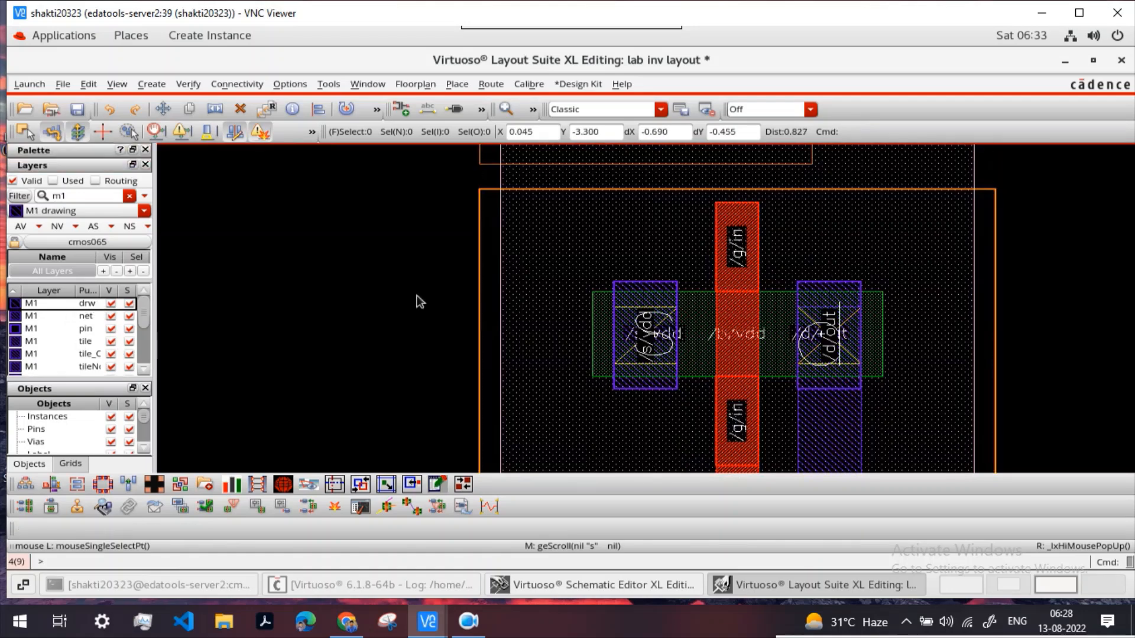
key(r)
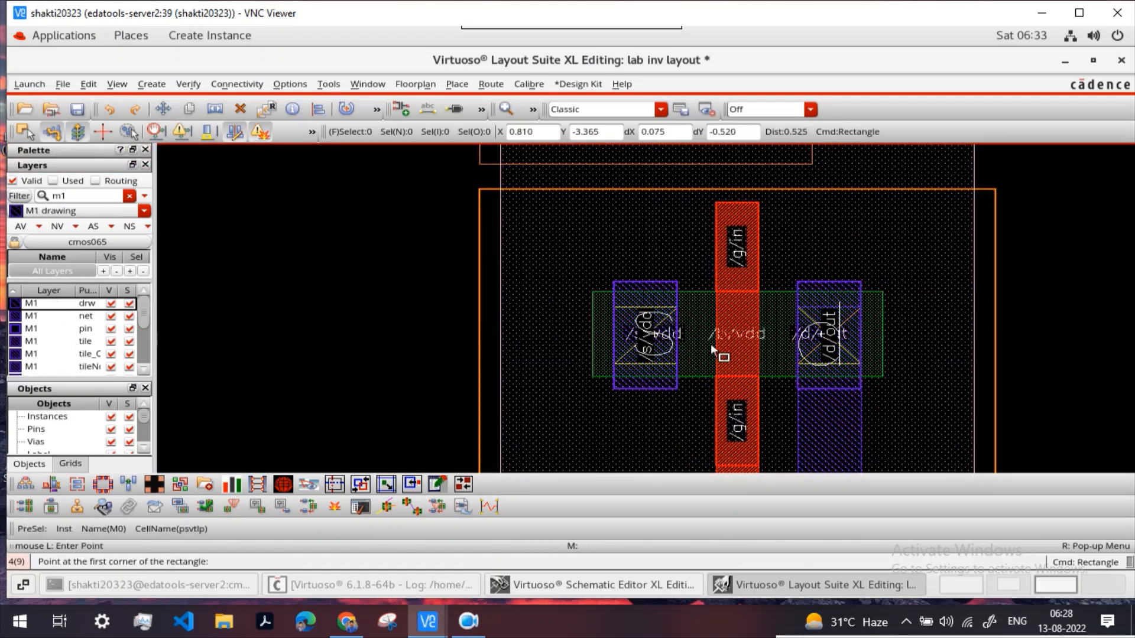
ctrl+scroll(648, 349, up, 1)
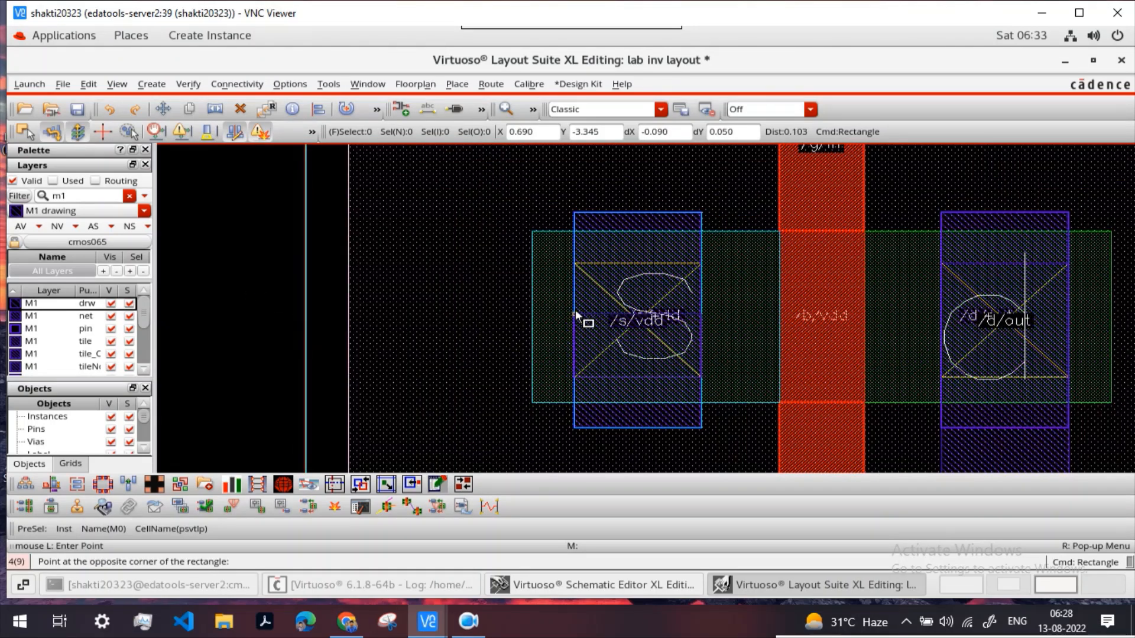
scroll(576, 309, up, 3)
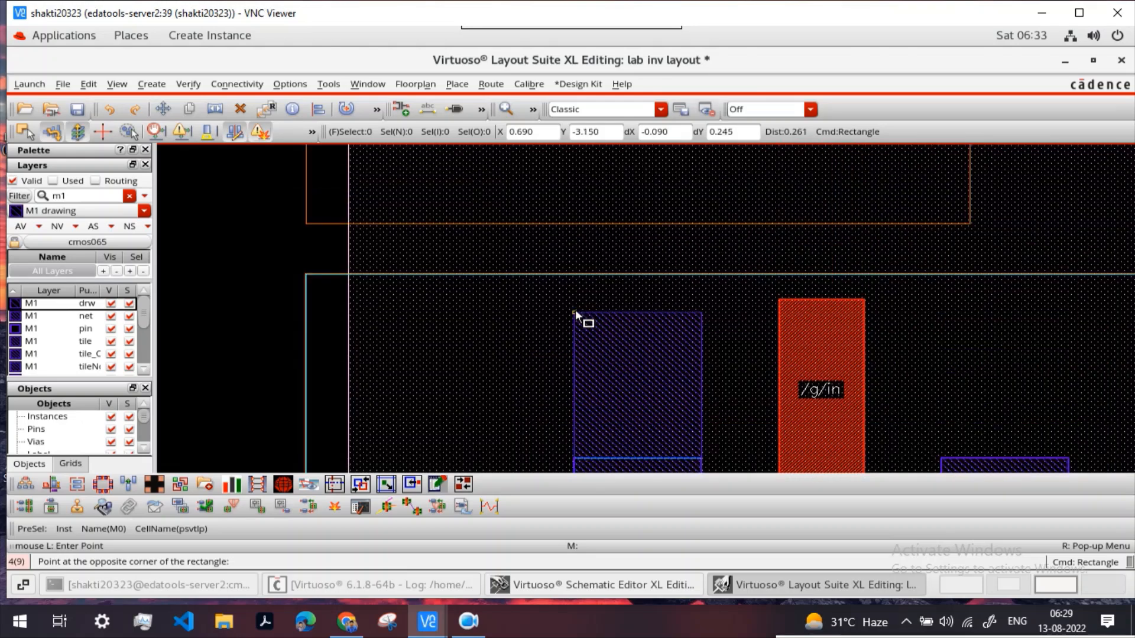
scroll(576, 310, up, 4)
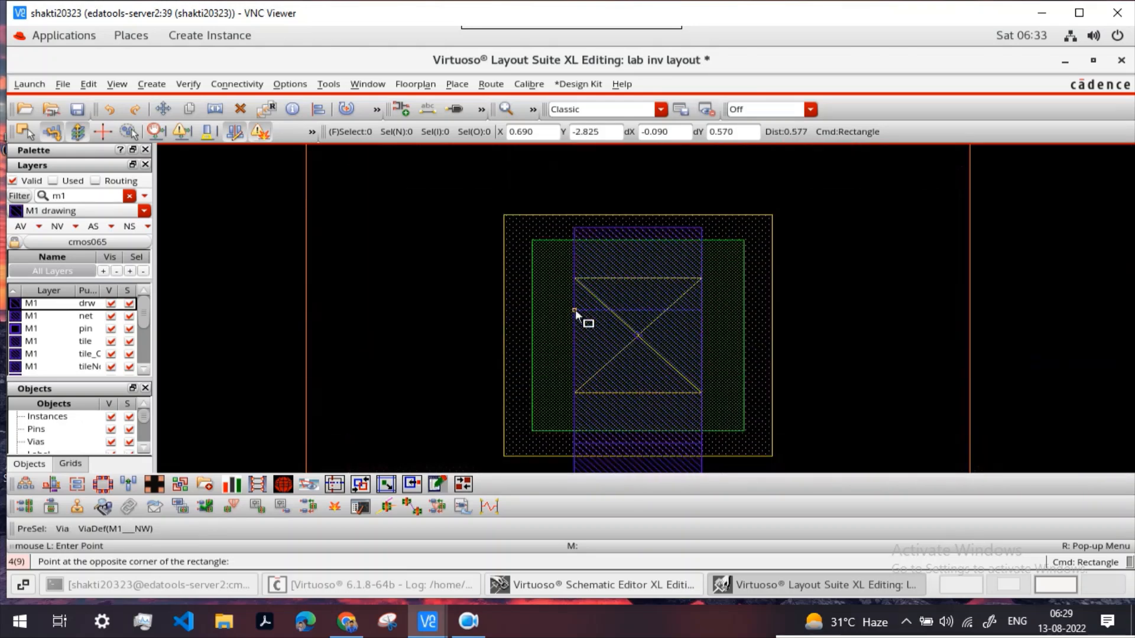
click(576, 277)
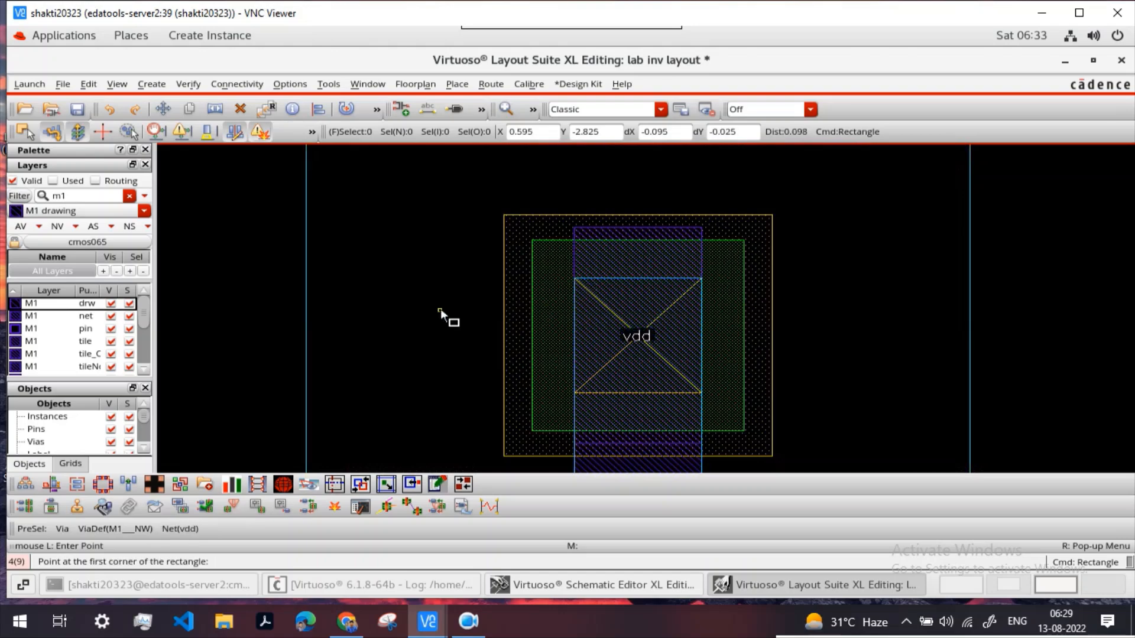
key(Escape)
ctrl+scroll(622, 358, down, 1)
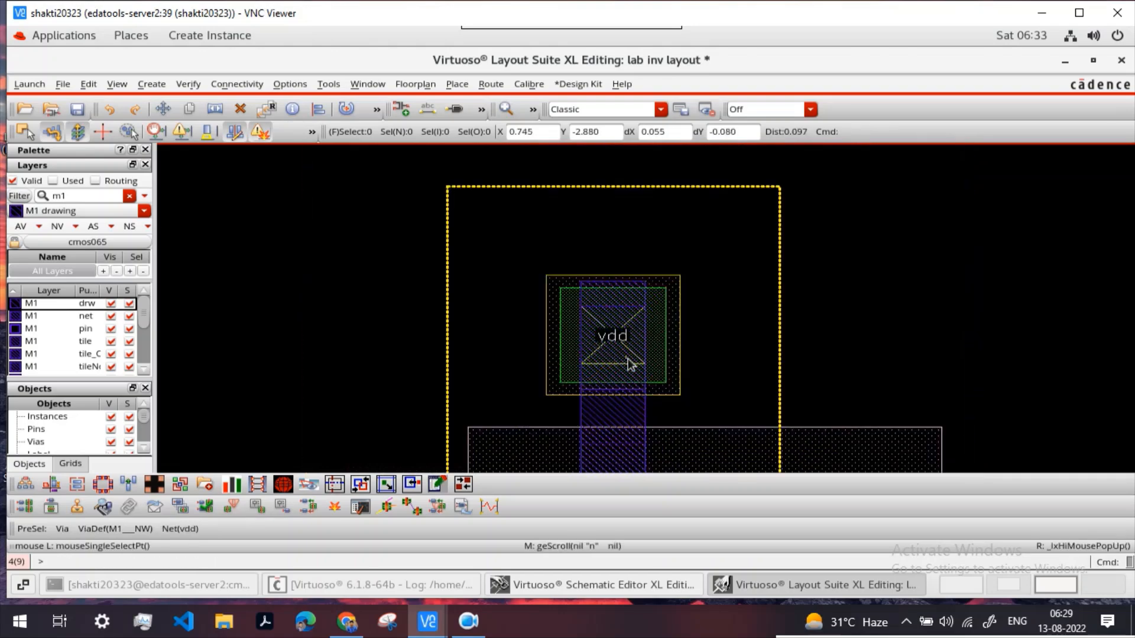
scroll(643, 372, down, 2)
ctrl+scroll(639, 367, down, 2)
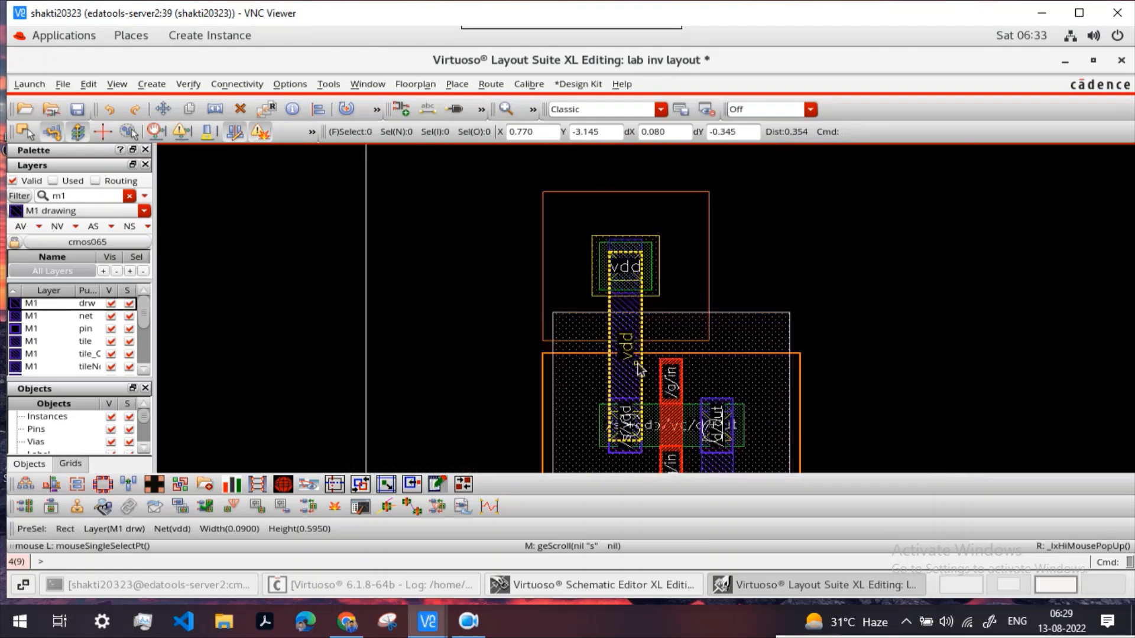
Step: Check how the in net joins the two gates in the inverter schematic and return to the layout
scroll(641, 373, down, 4)
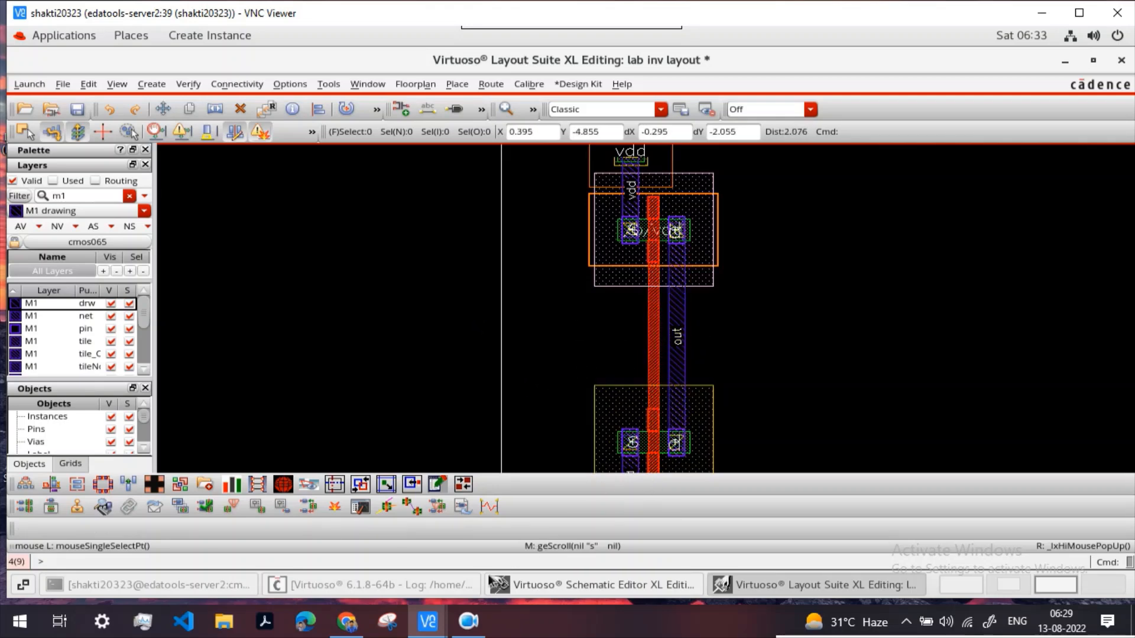
click(626, 584)
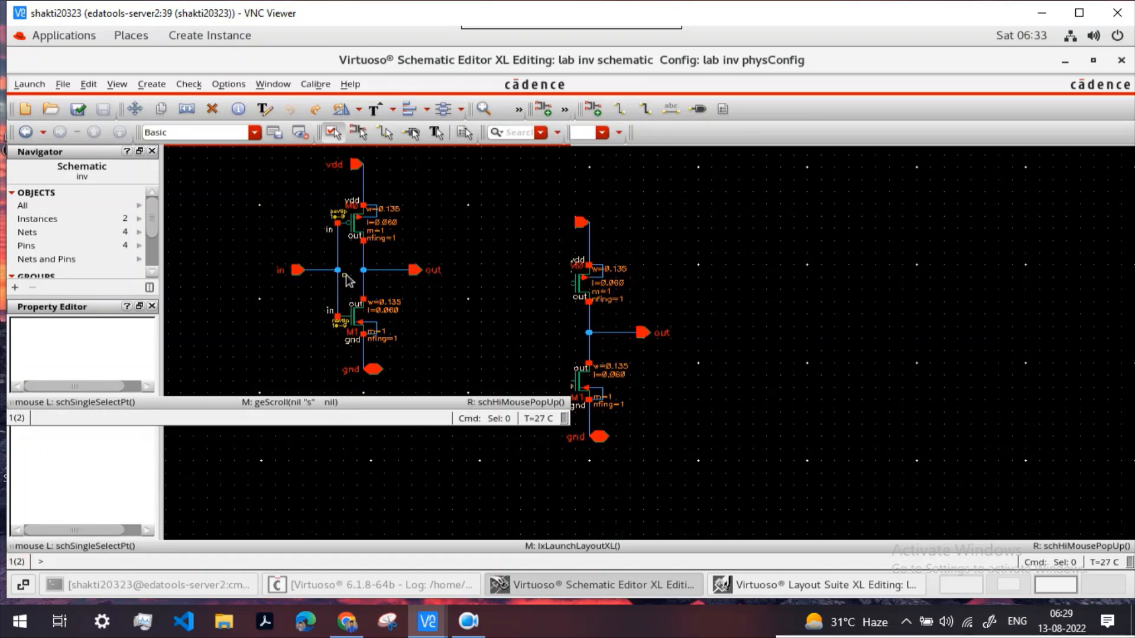
click(643, 584)
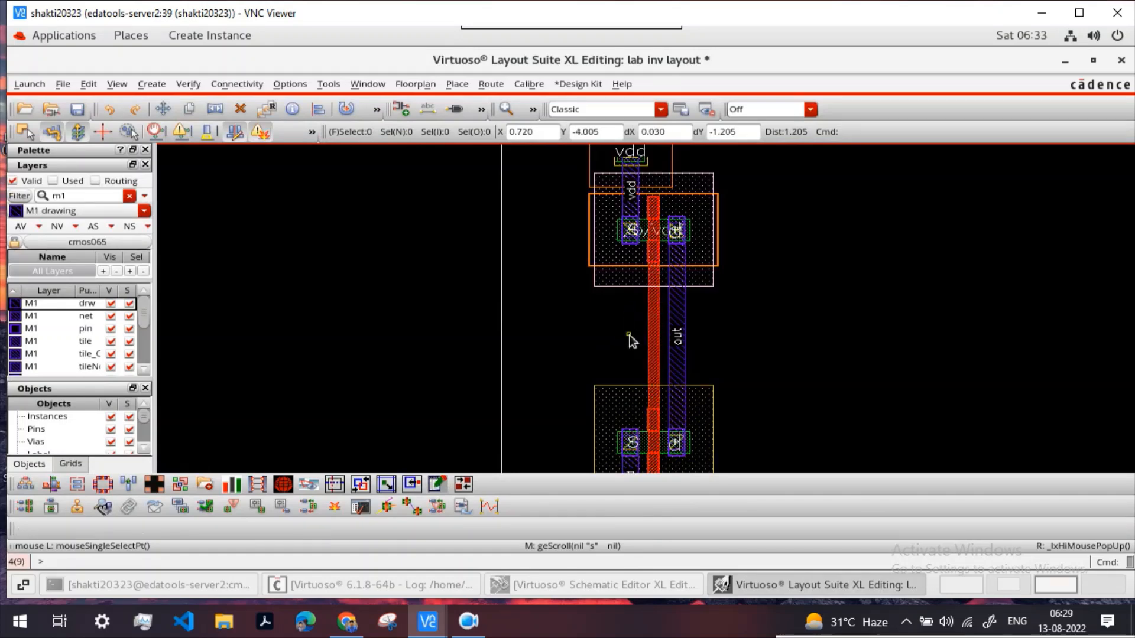
Step: Set up a single M1__PO via with one row and one column, rotated by a quarter turn
ctrl+scroll(657, 333, up, 1)
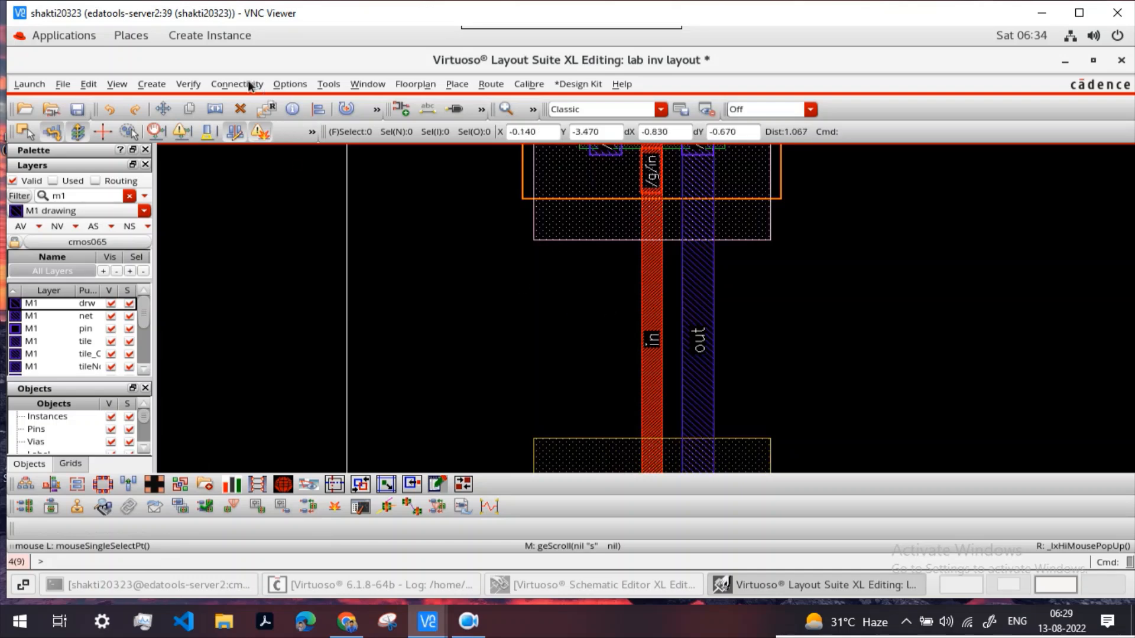
click(153, 83)
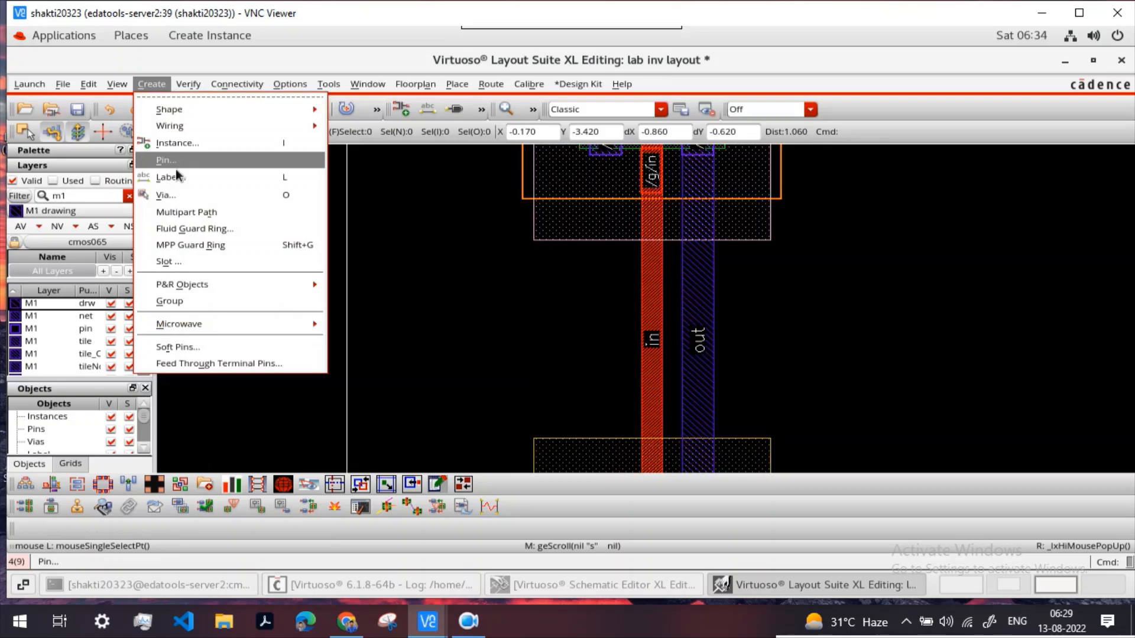
click(177, 195)
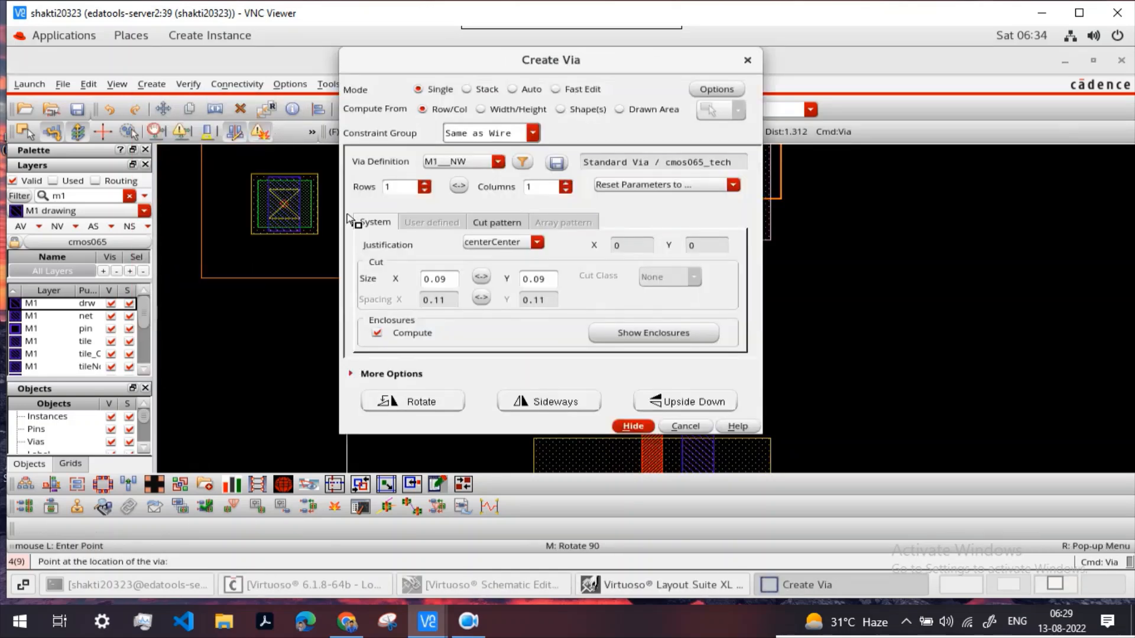
click(533, 134)
click(525, 147)
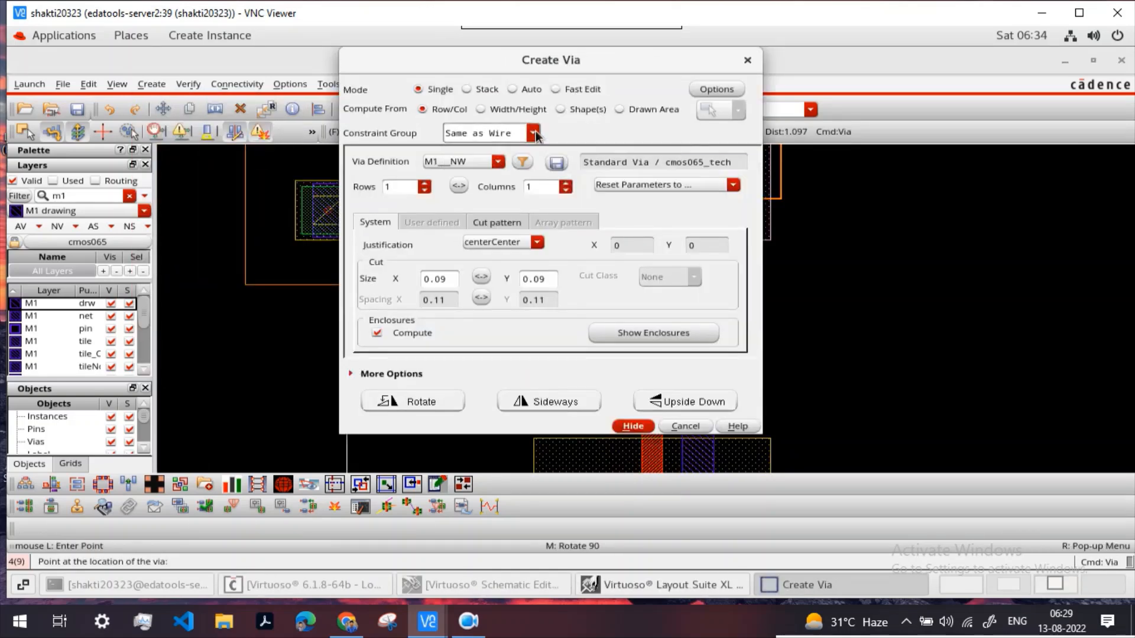
click(495, 164)
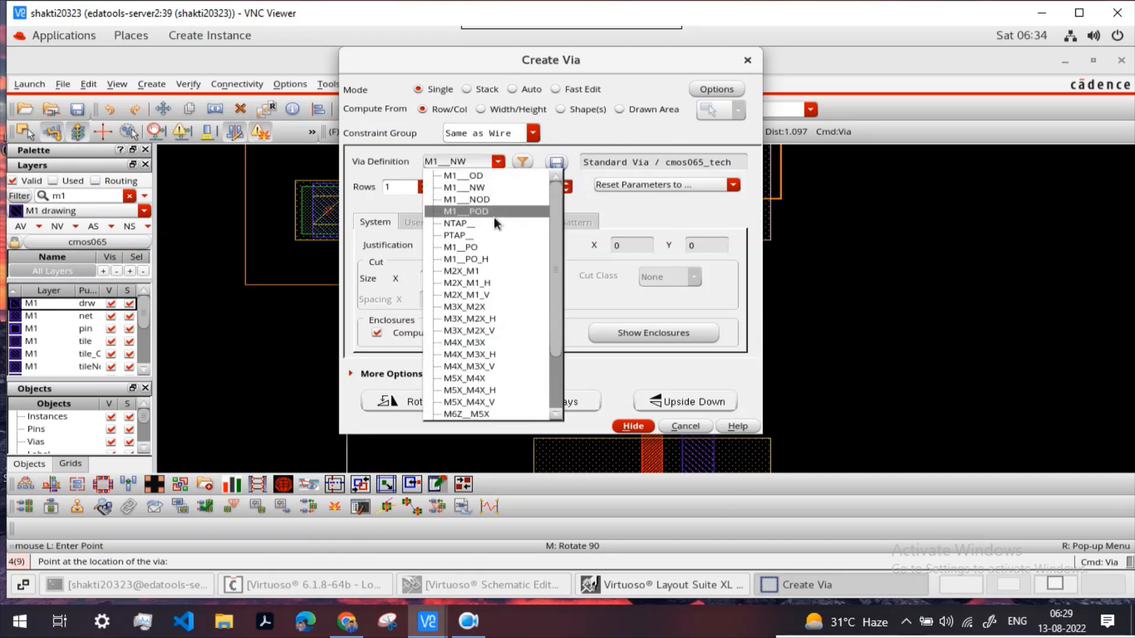
click(461, 248)
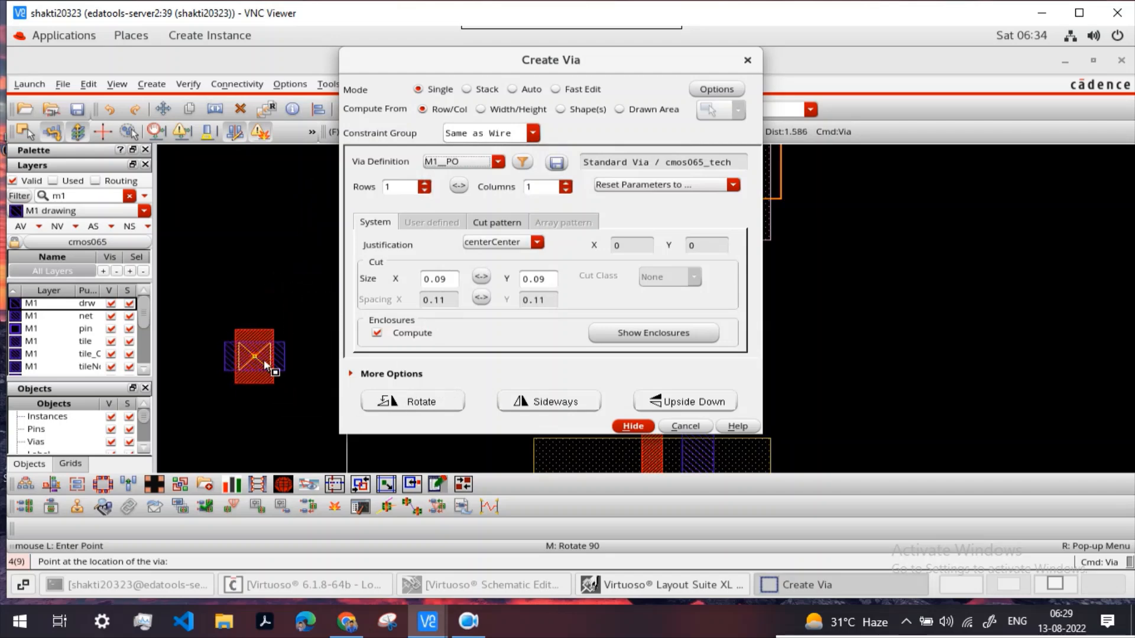
click(395, 406)
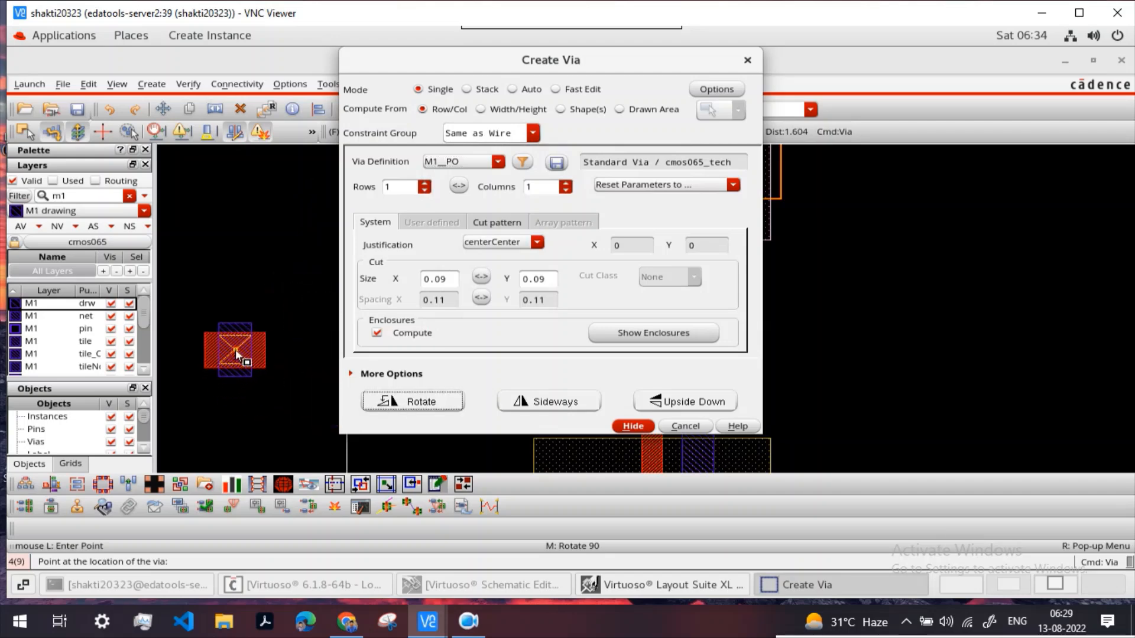
click(630, 427)
Step: Place the M1__PO via on the poly gate strip between the two transistors, centred at about (0.810, -4.005)
ctrl+scroll(622, 339, up, 2)
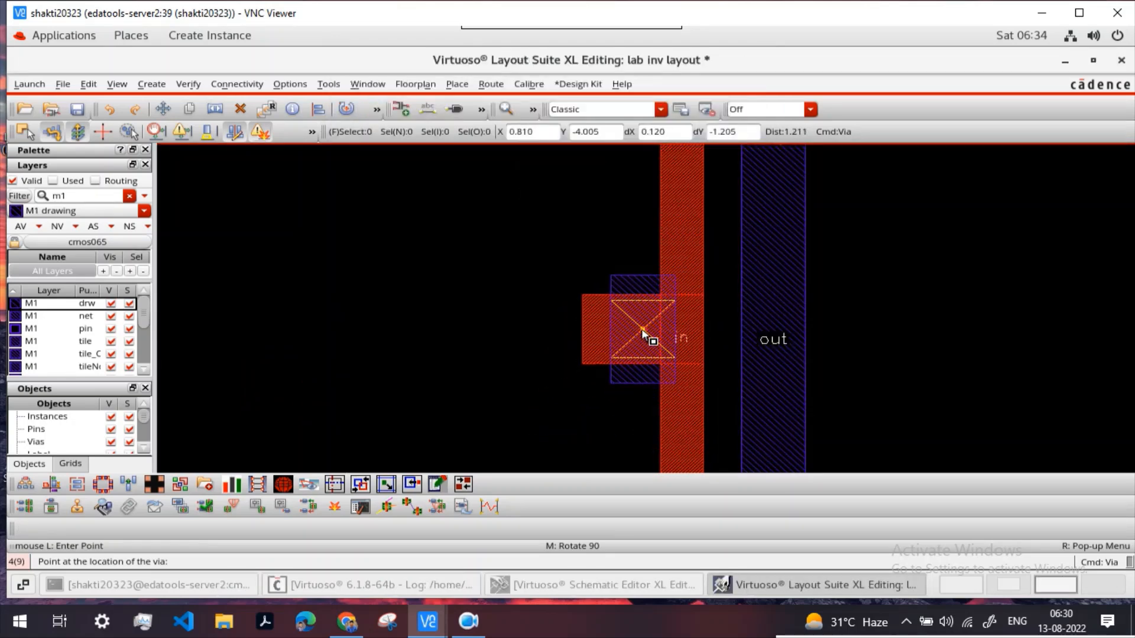
click(643, 334)
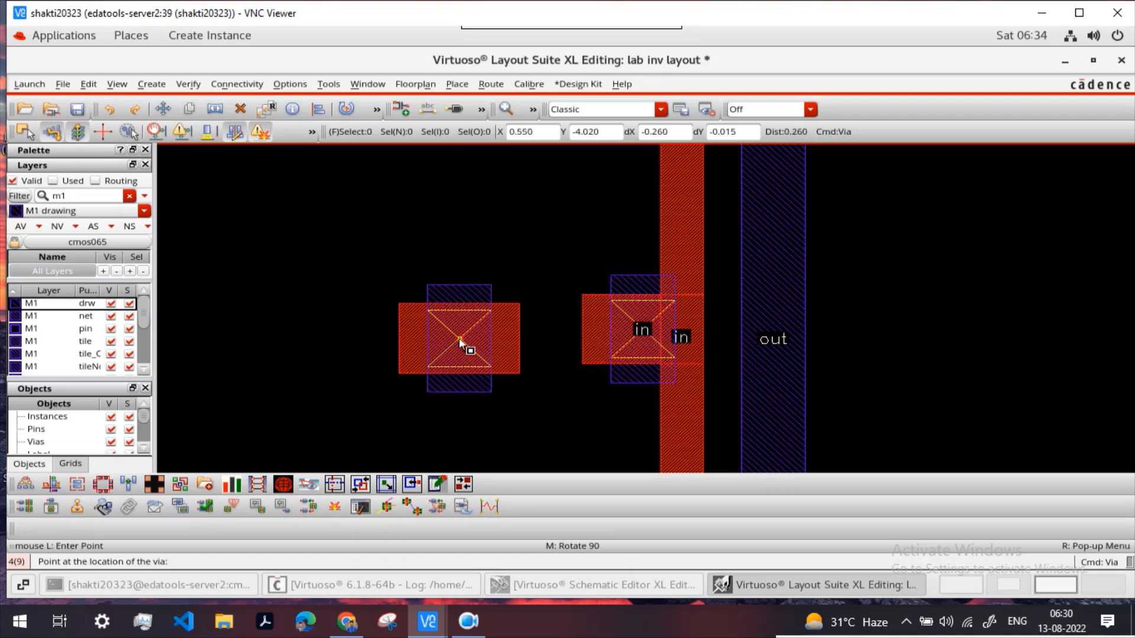
key(Escape)
ctrl+scroll(468, 336, down, 1)
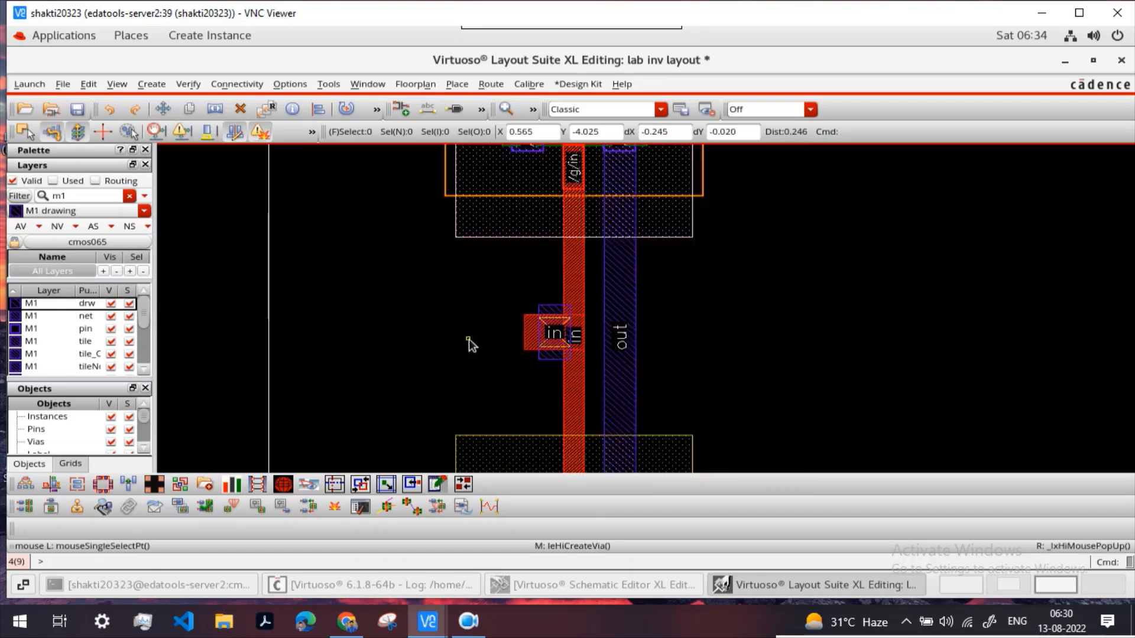
ctrl+scroll(469, 339, down, 2)
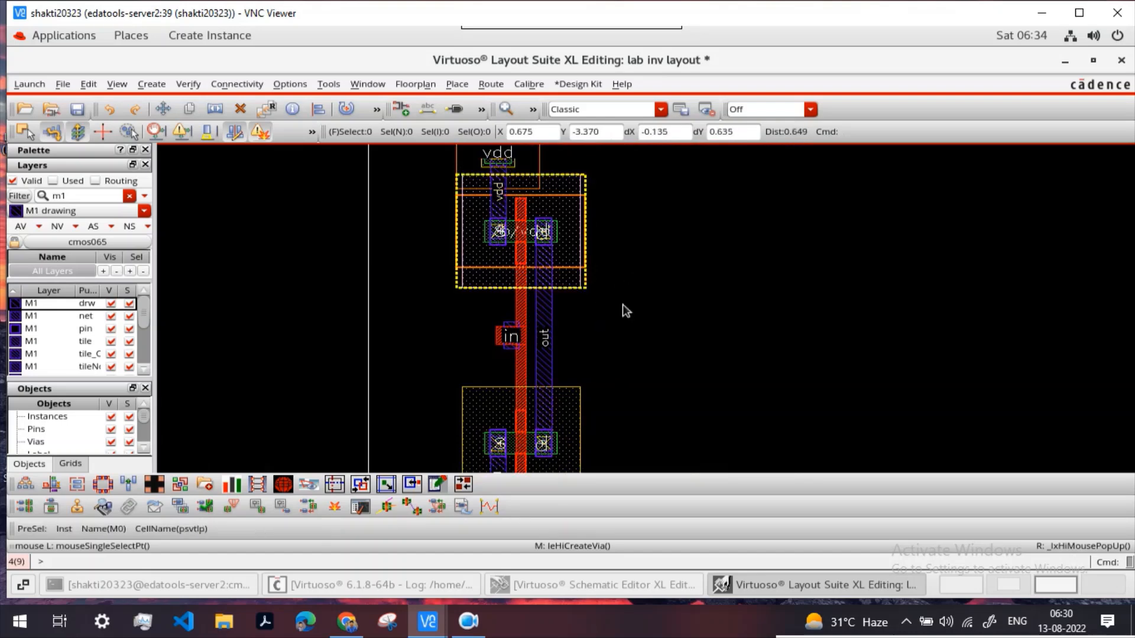
ctrl+scroll(626, 349, down, 1)
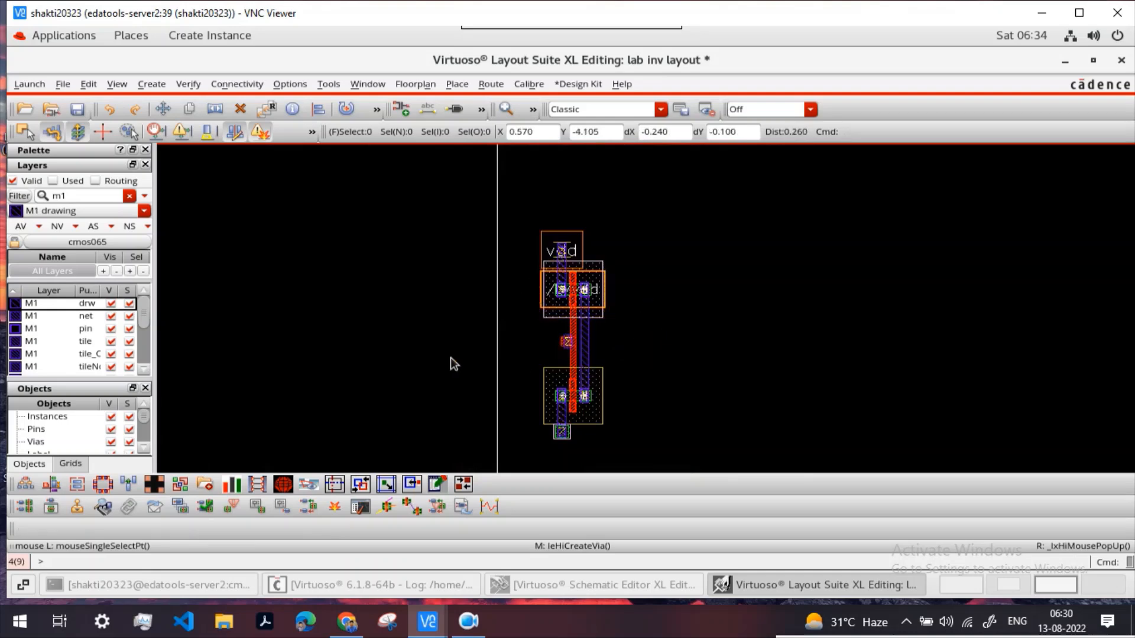
Step: Set up an M1 pin-layer rectangle pin with terminal name in and I/O type input, and enter its label text height
click(36, 329)
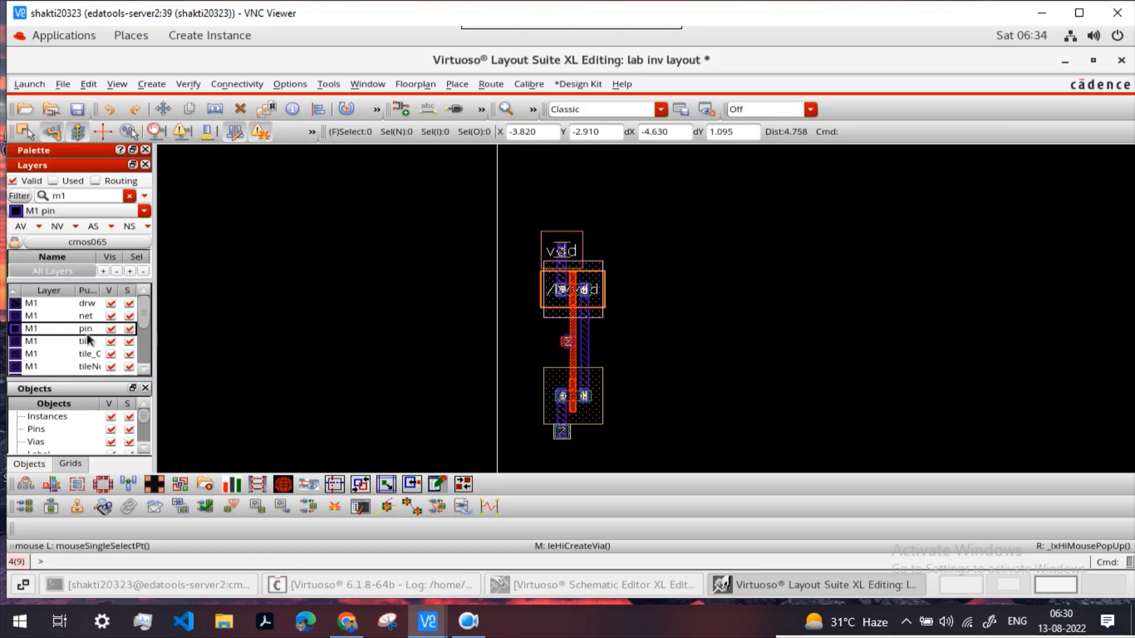
click(158, 86)
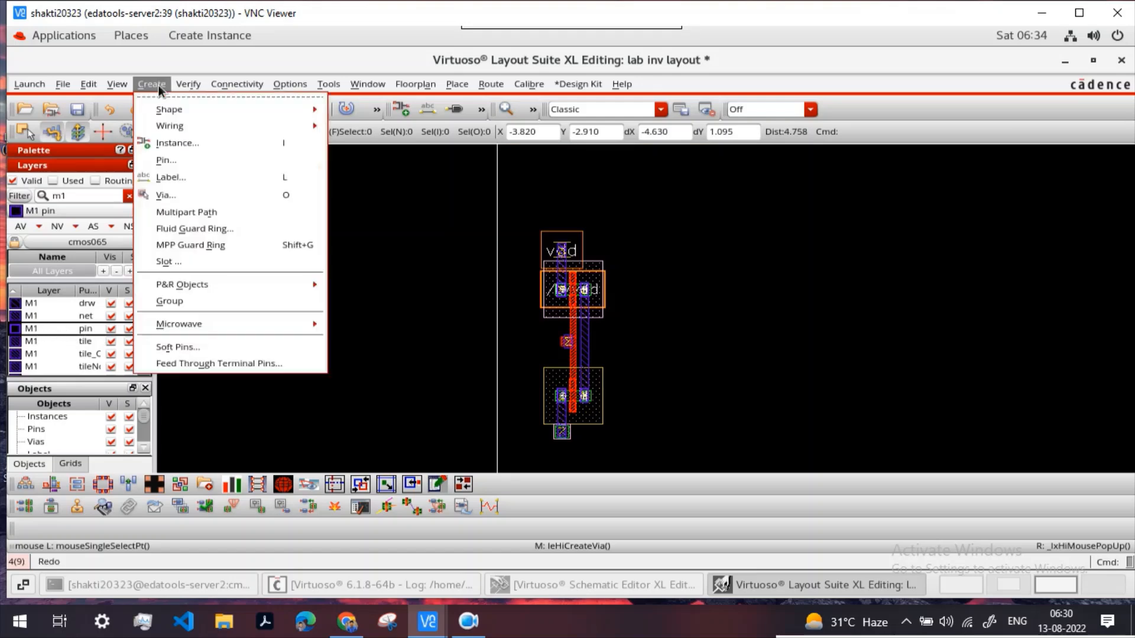
click(167, 161)
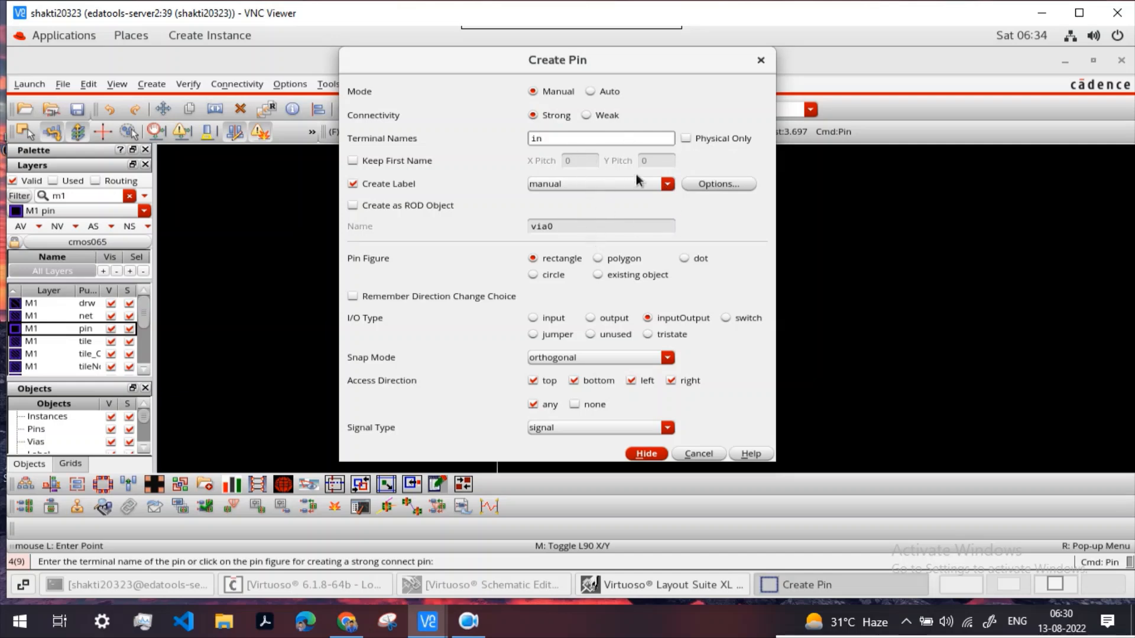
click(553, 317)
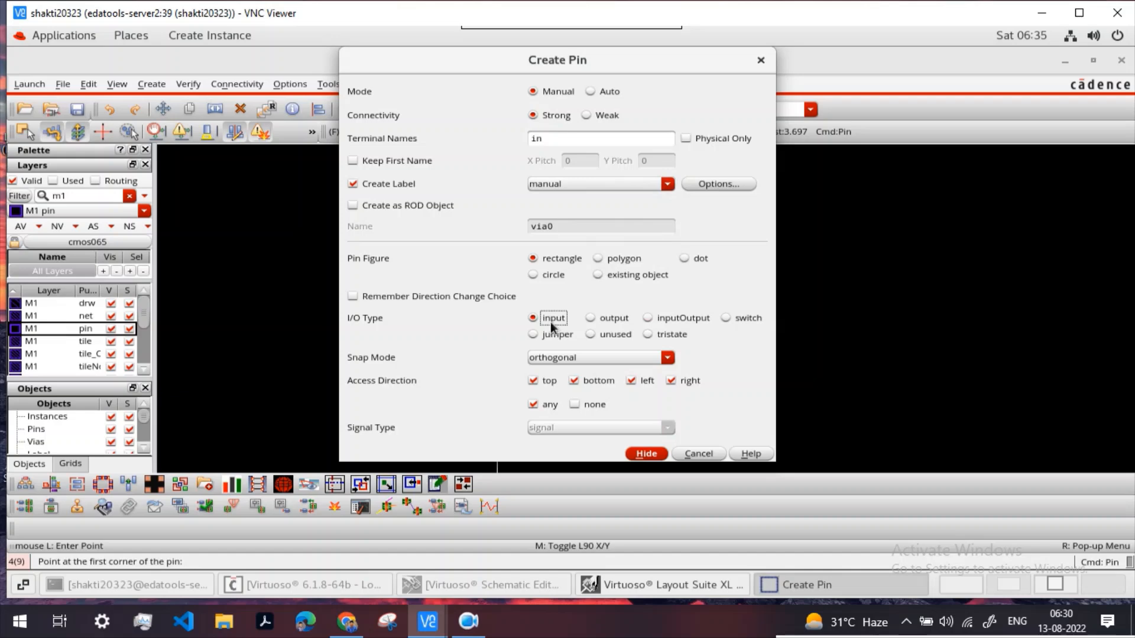
click(729, 182)
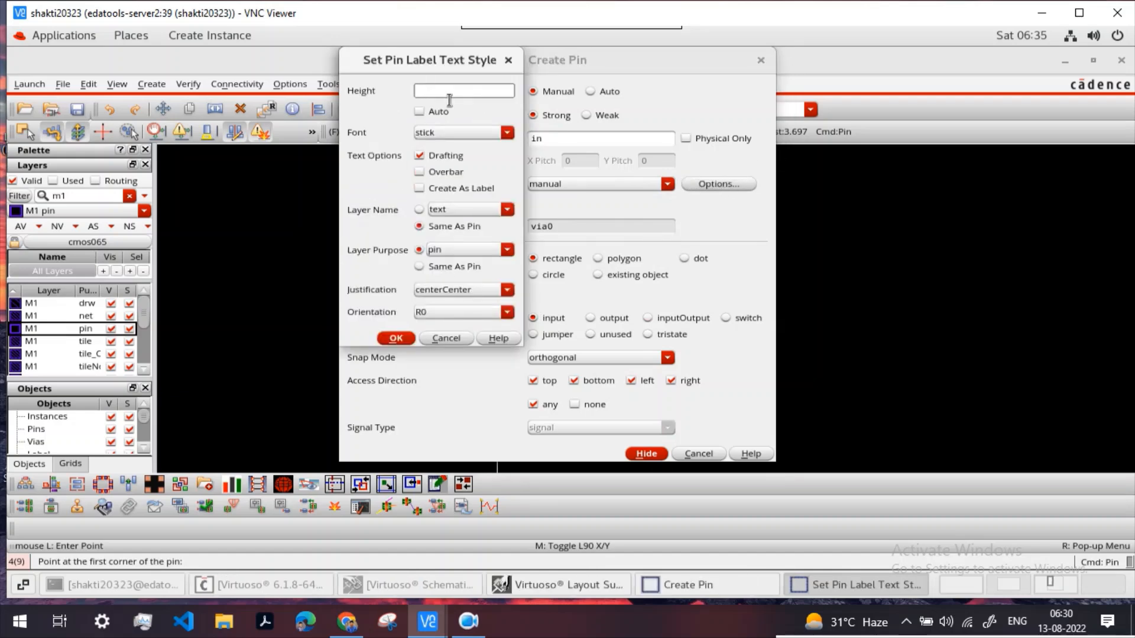
text(001)
click(407, 338)
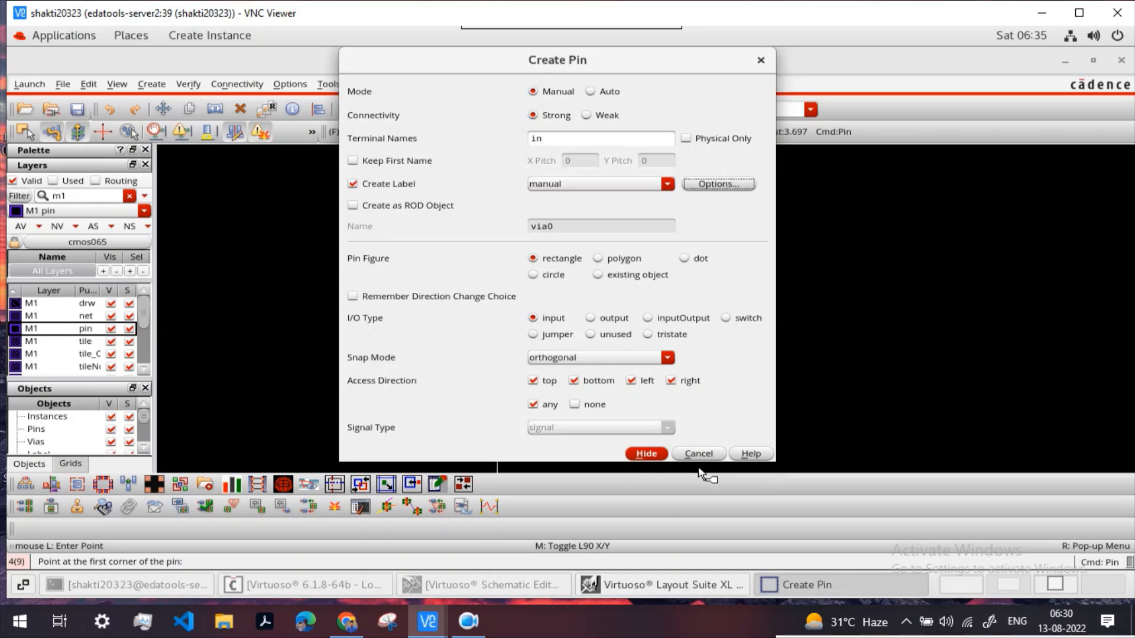
click(653, 455)
Step: Draw the in pin as a rectangle about 0.09 by 0.09 µm over the M1__PO via's contact and place its label at the centre
ctrl+scroll(587, 341, up, 2)
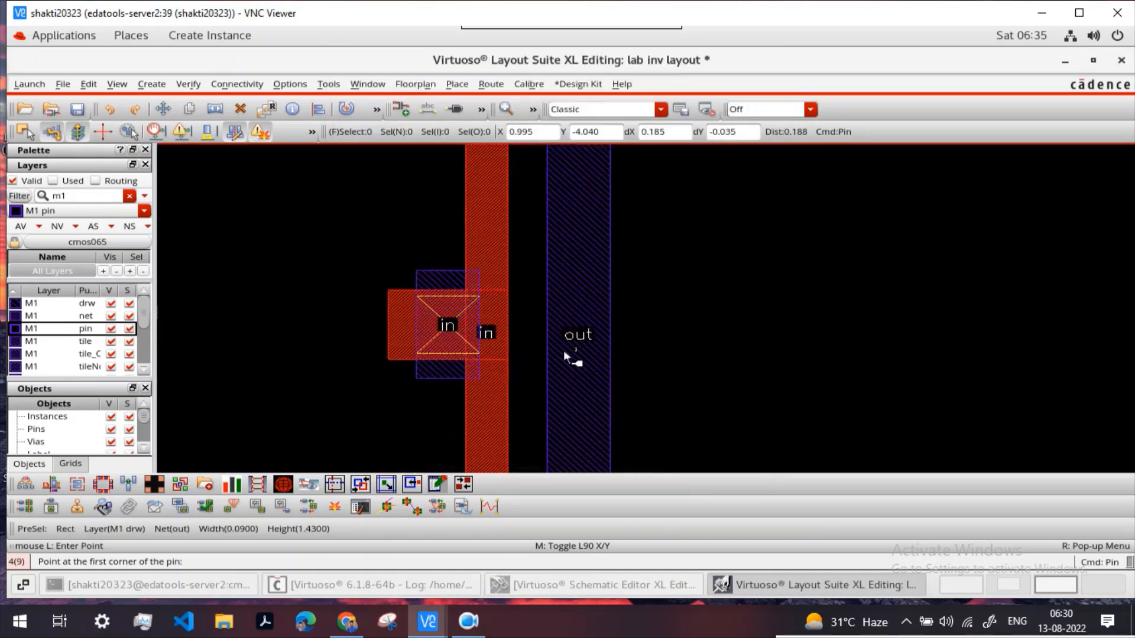
ctrl+scroll(408, 325, up, 1)
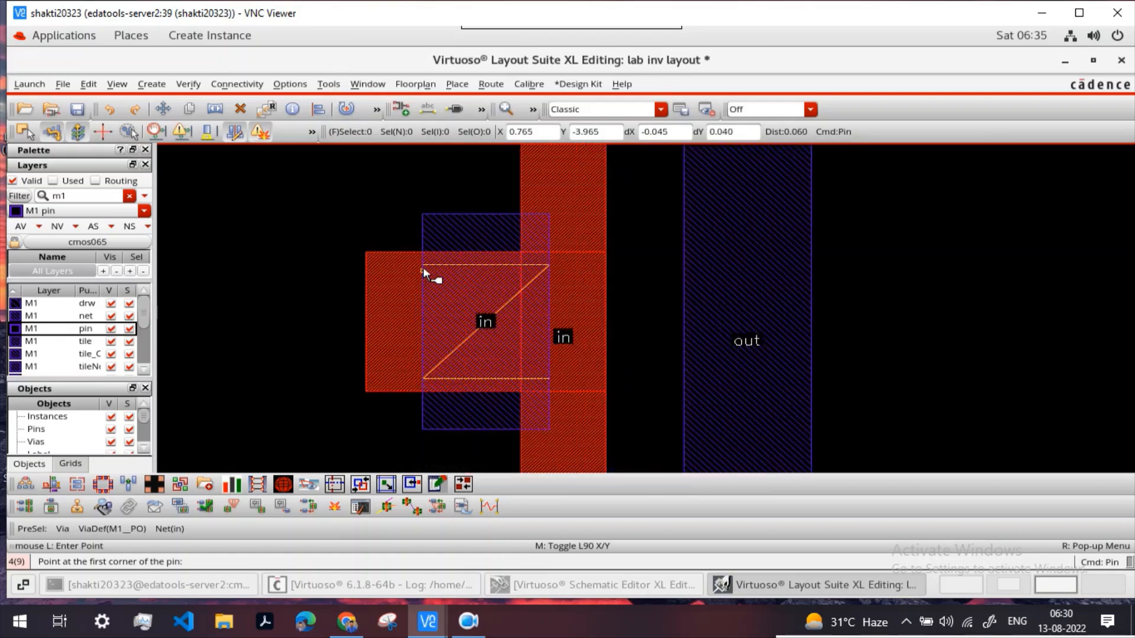
click(431, 273)
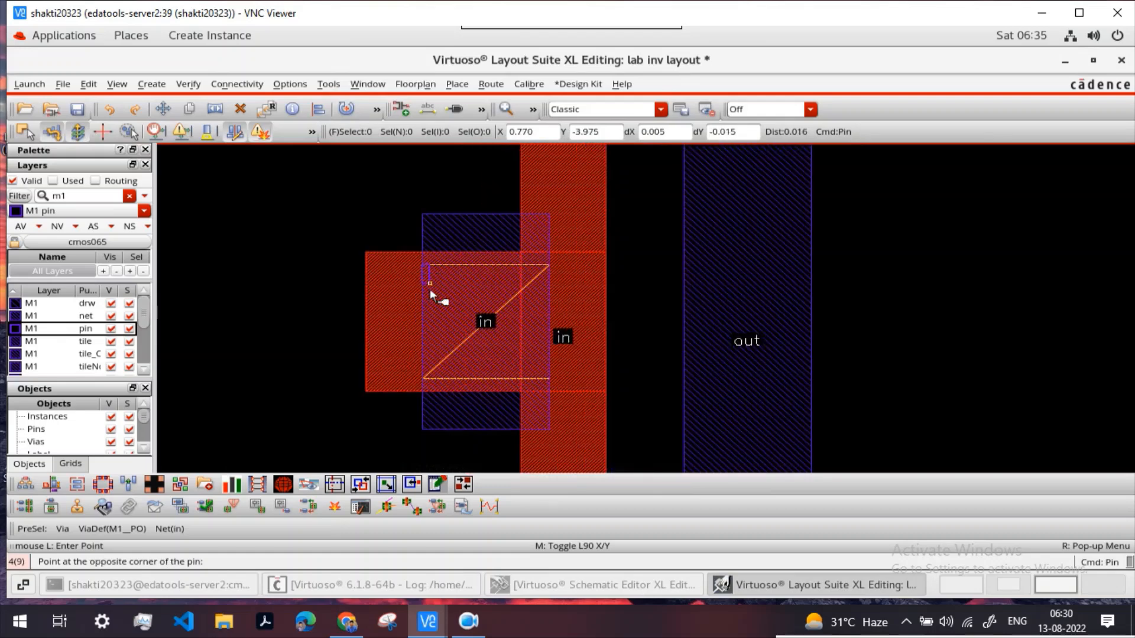
click(548, 379)
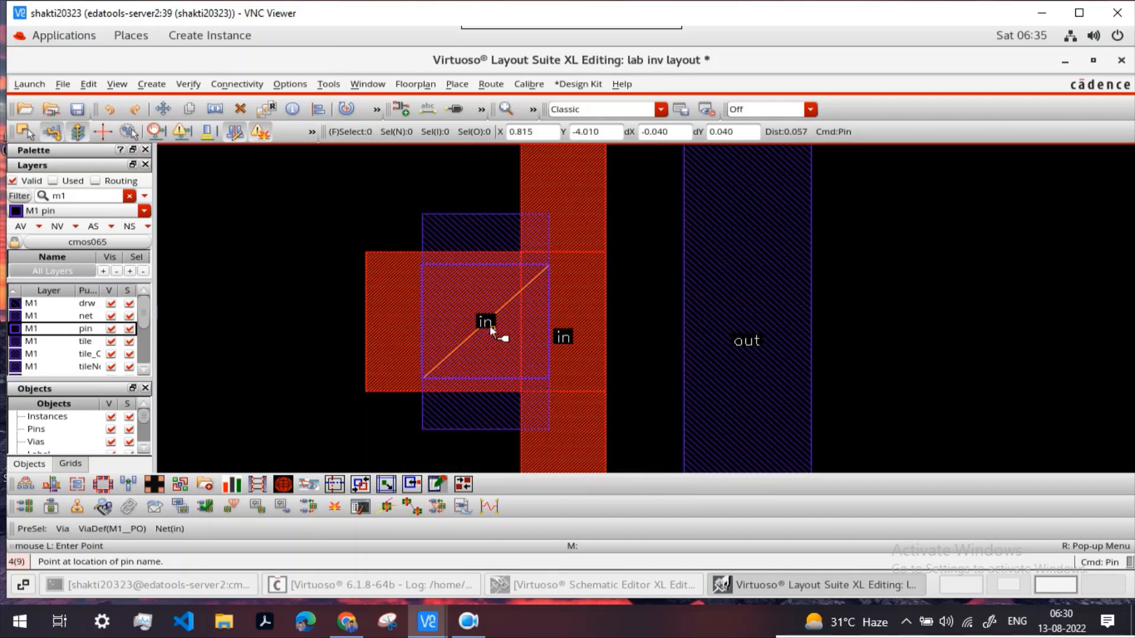
click(485, 323)
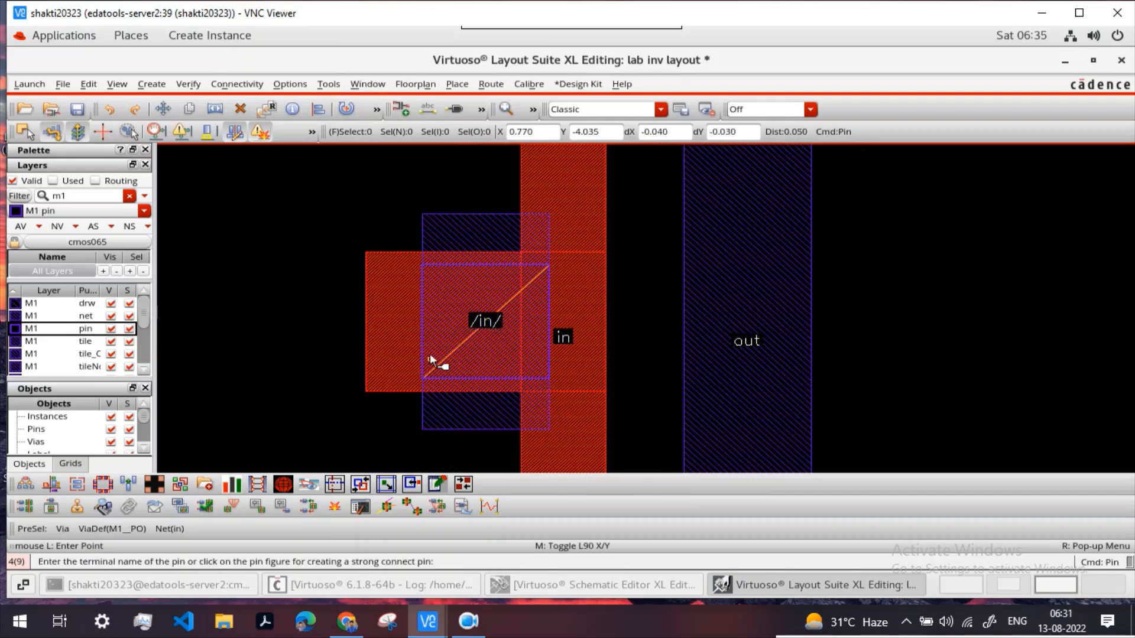
key(Escape)
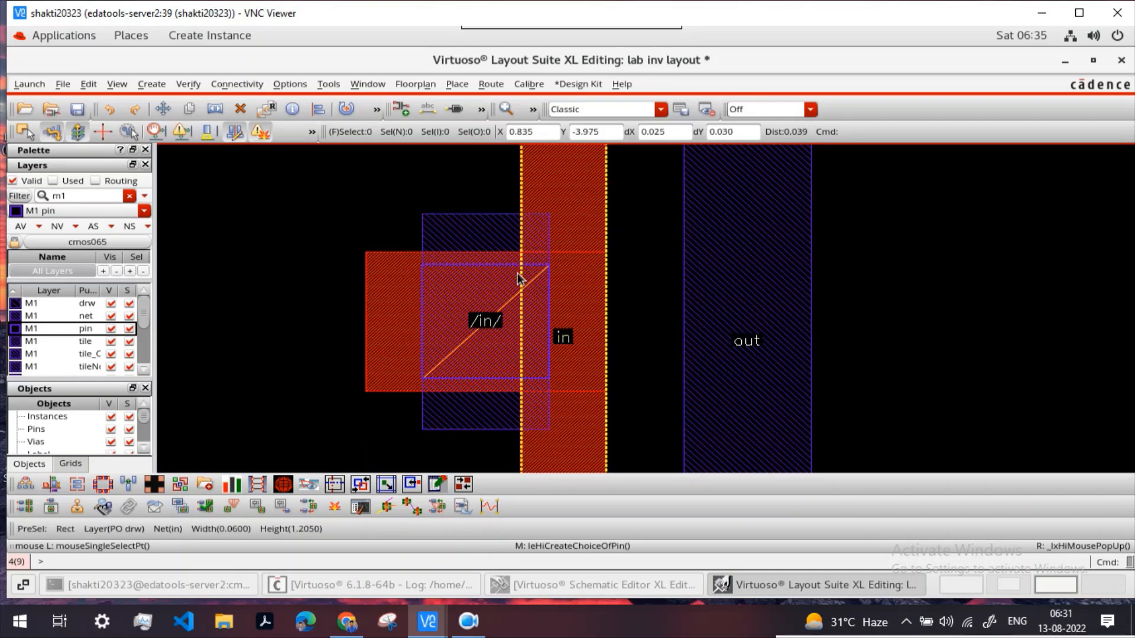
Step: Set up an M1 pin-layer rectangle pin with terminal name out and I/O type output
ctrl+scroll(513, 299, down, 1)
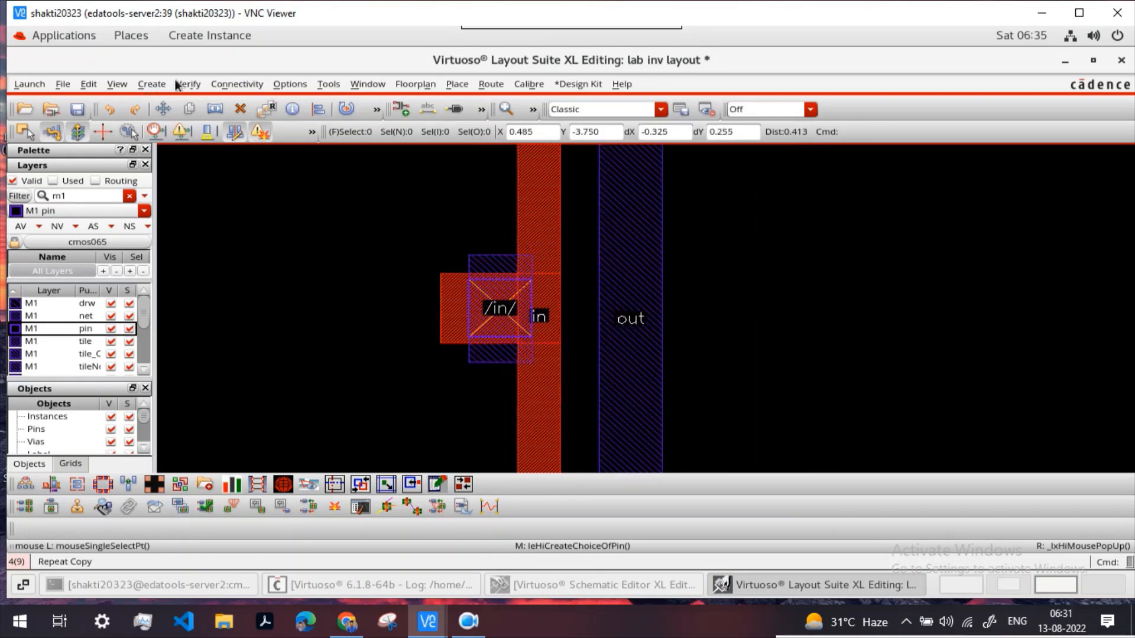
click(148, 84)
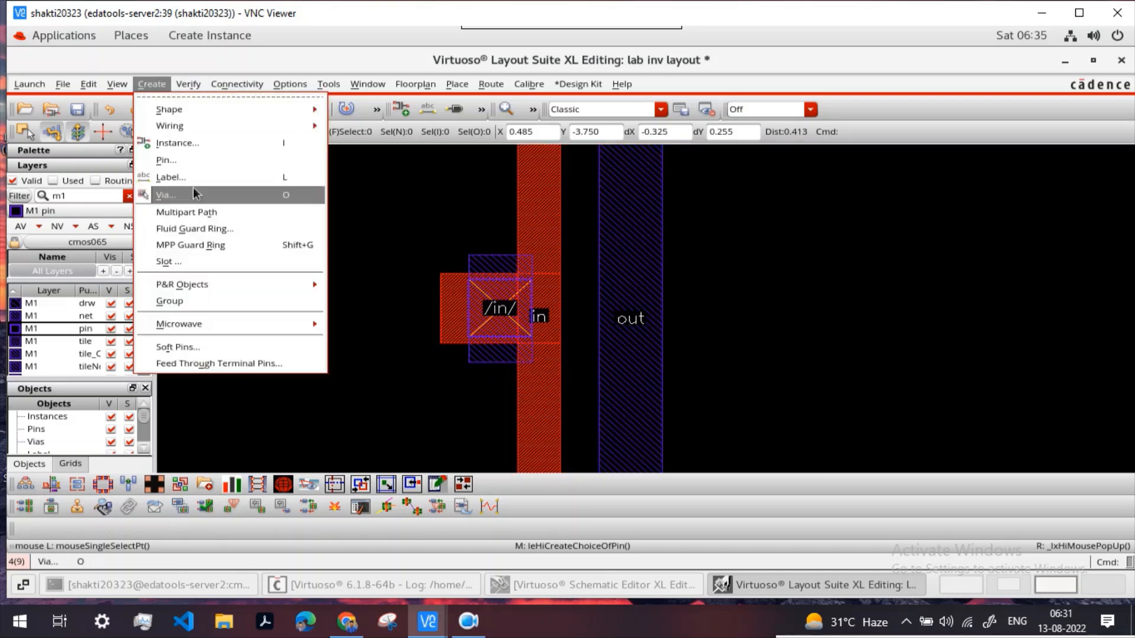
click(190, 160)
click(571, 143)
text(out)
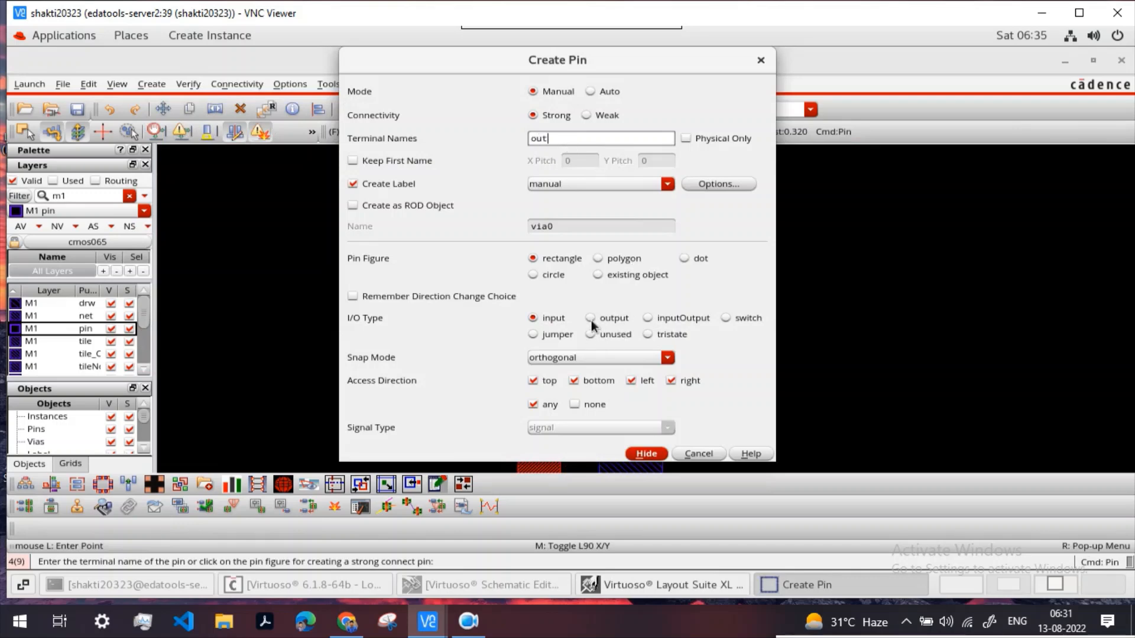
click(591, 320)
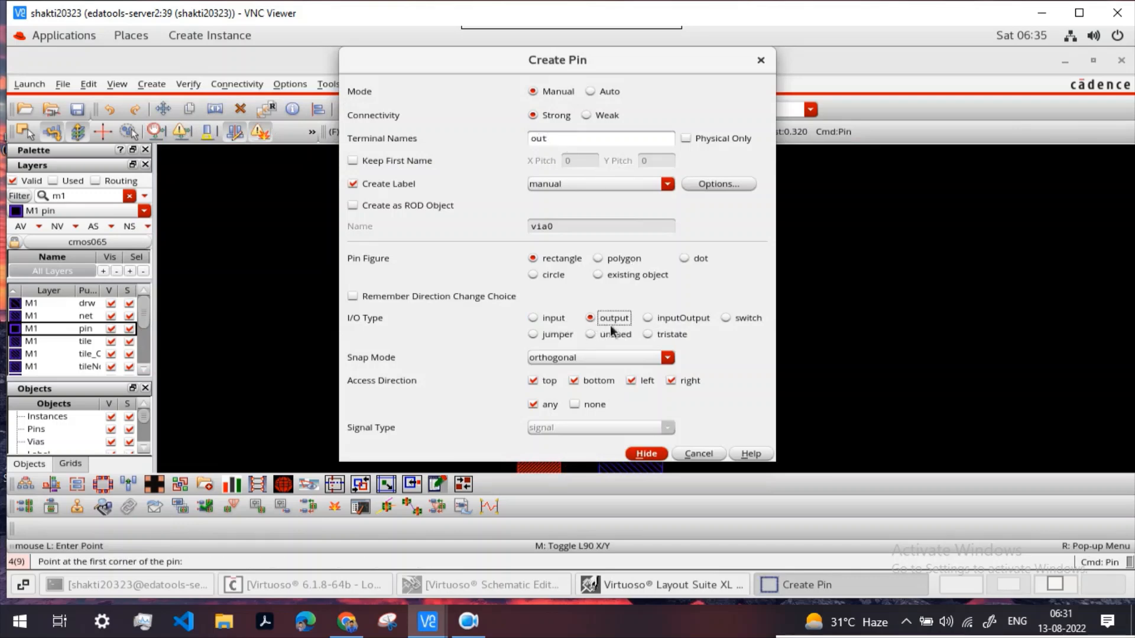
click(646, 454)
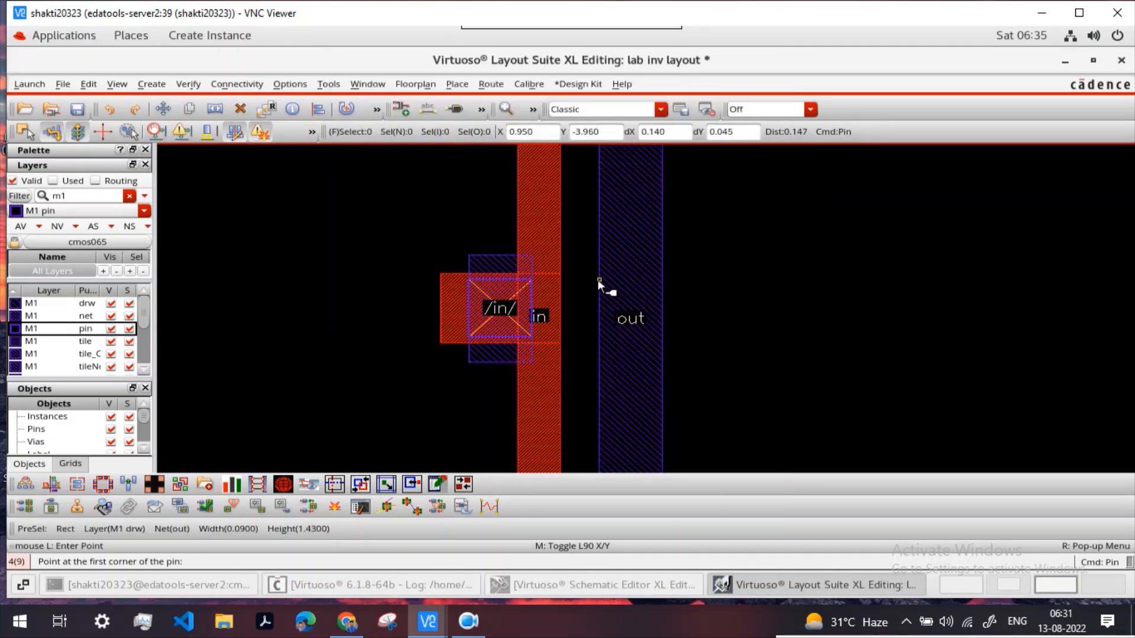
Step: Draw the out pin as a rectangle about 0.09 by 0.13 µm across the M1 drain strip beside the in pin and place its label inside
click(598, 279)
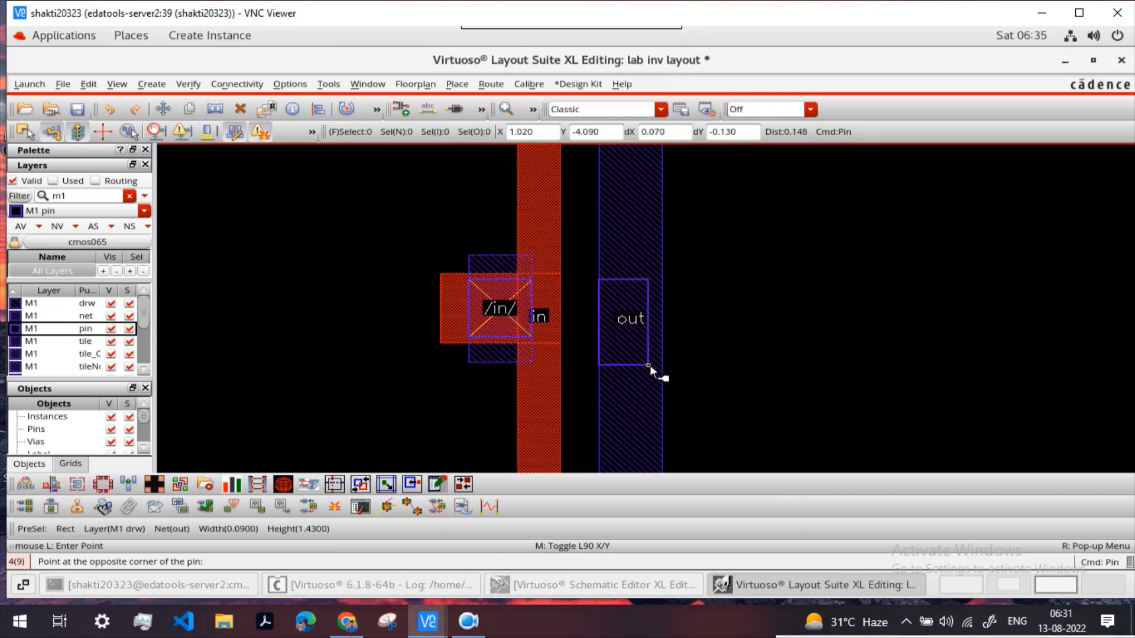
click(658, 368)
click(624, 333)
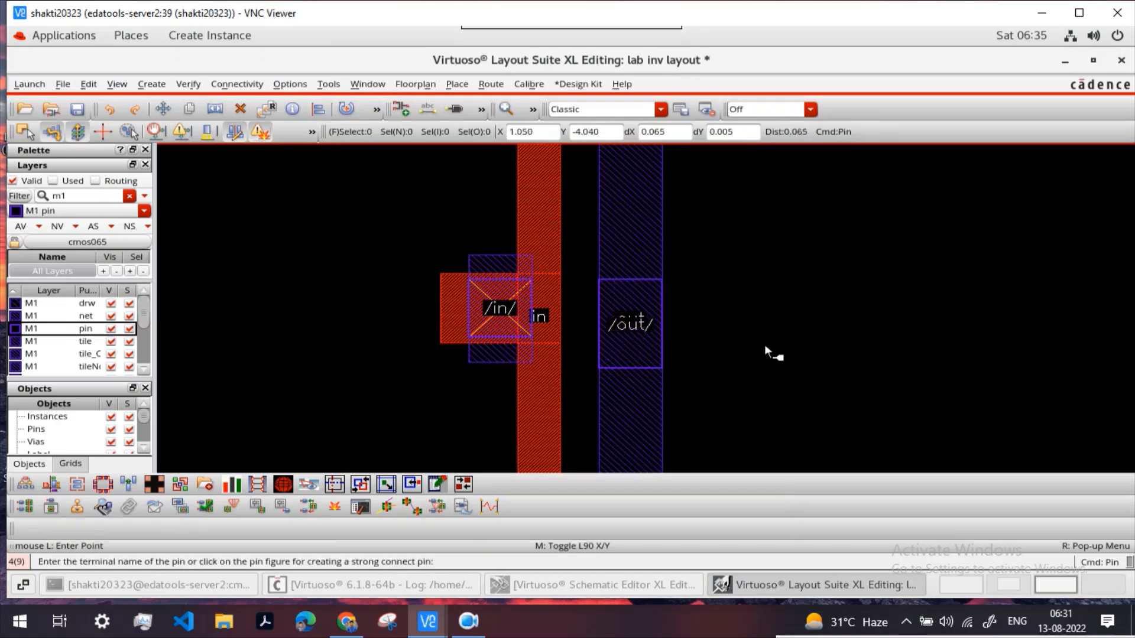
key(Escape)
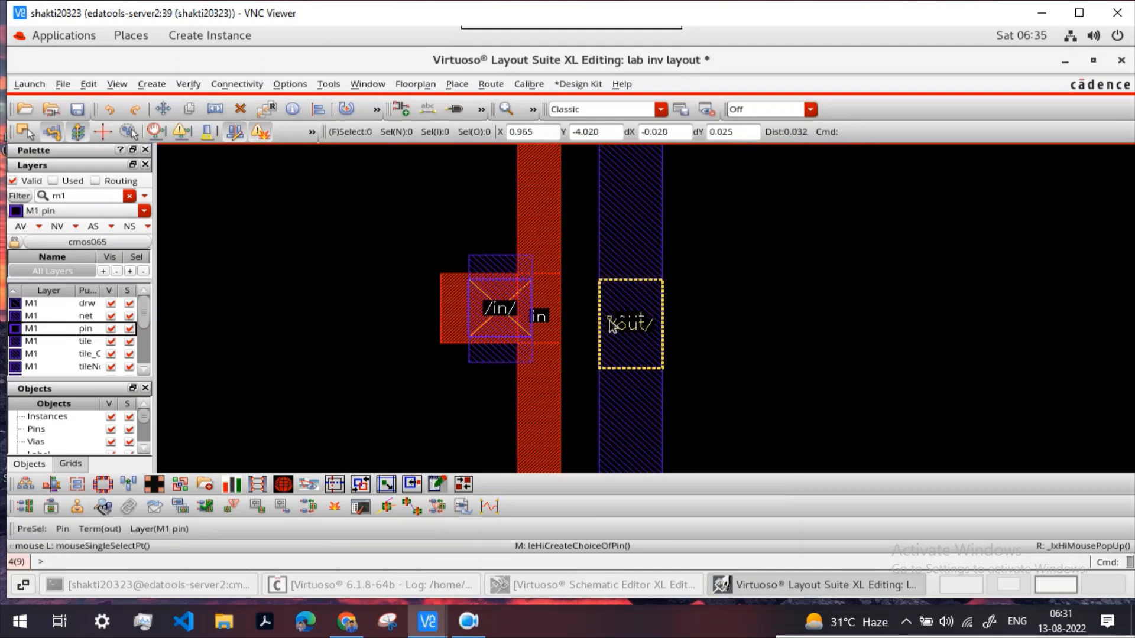
Step: Set up an M1 pin-layer rectangle pin with terminal name vdd and I/O type input
scroll(610, 325, up, 5)
scroll(608, 320, up, 3)
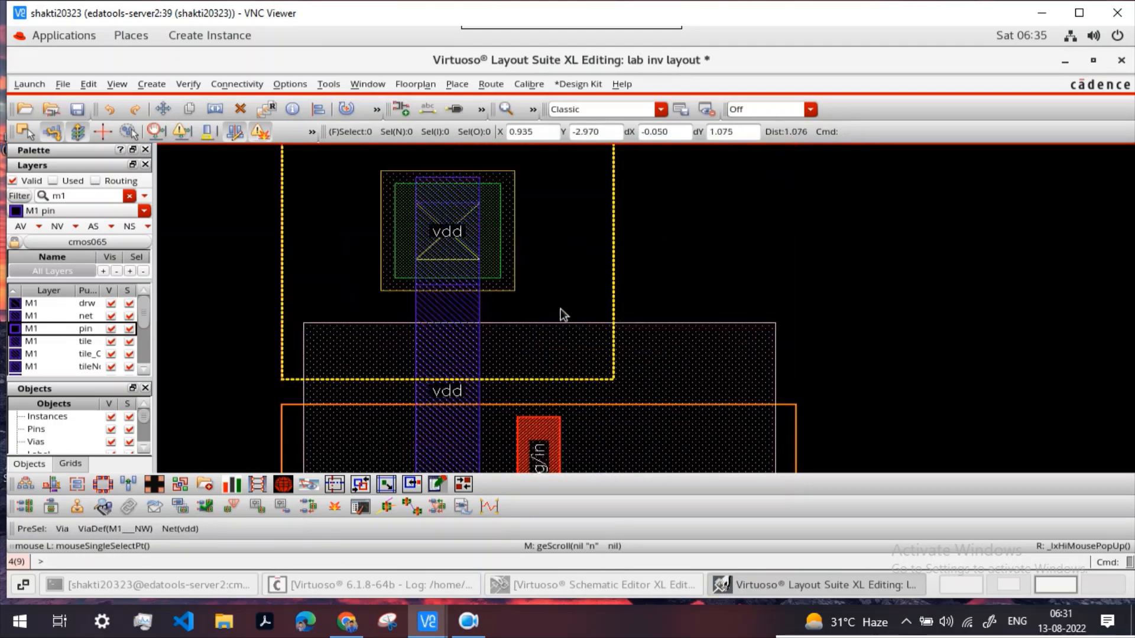
click(163, 109)
click(151, 84)
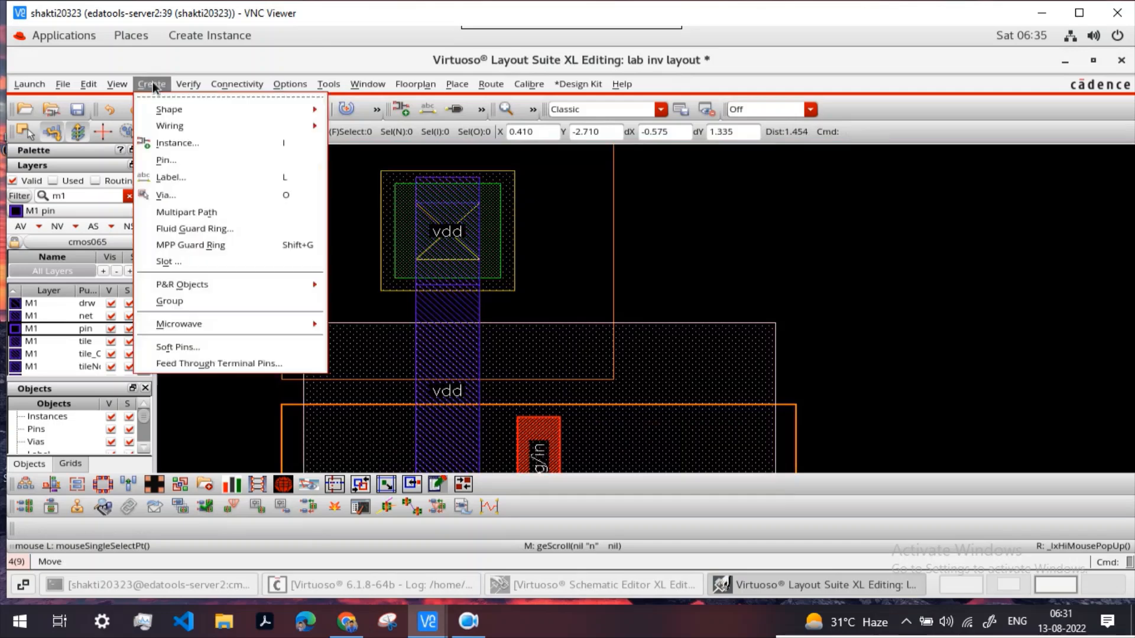
click(185, 161)
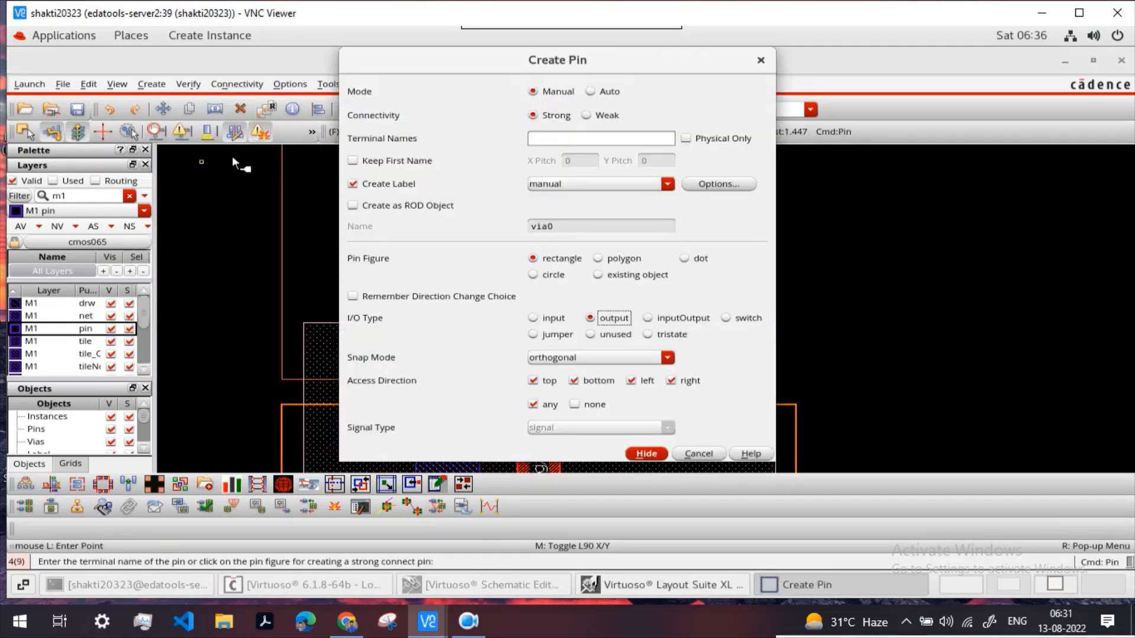
click(555, 139)
text(vdd)
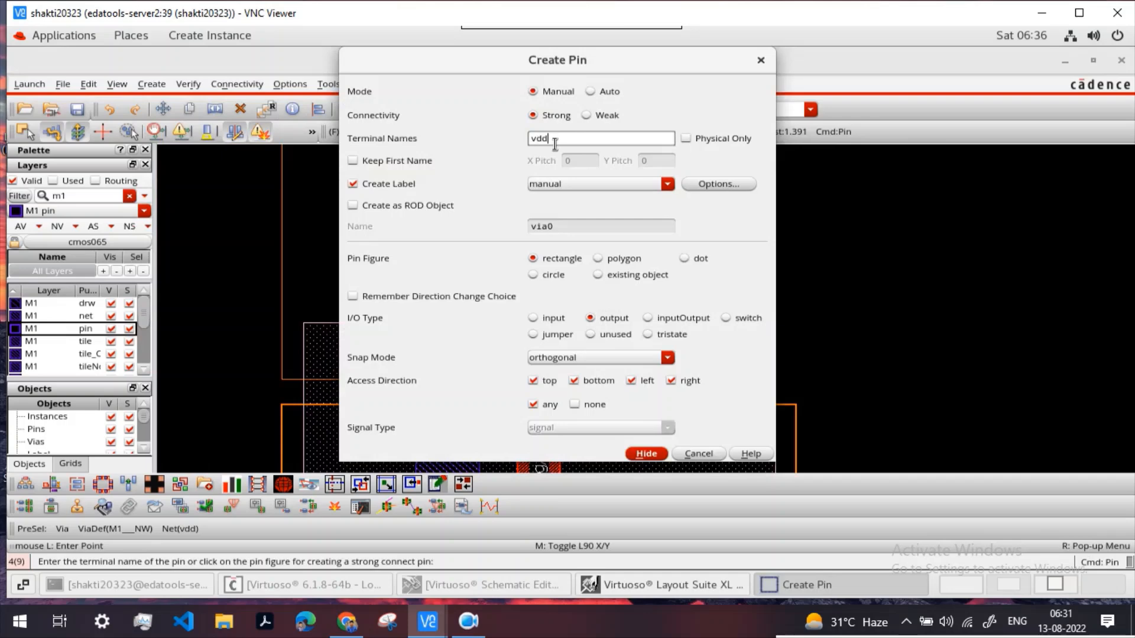
click(538, 315)
click(647, 454)
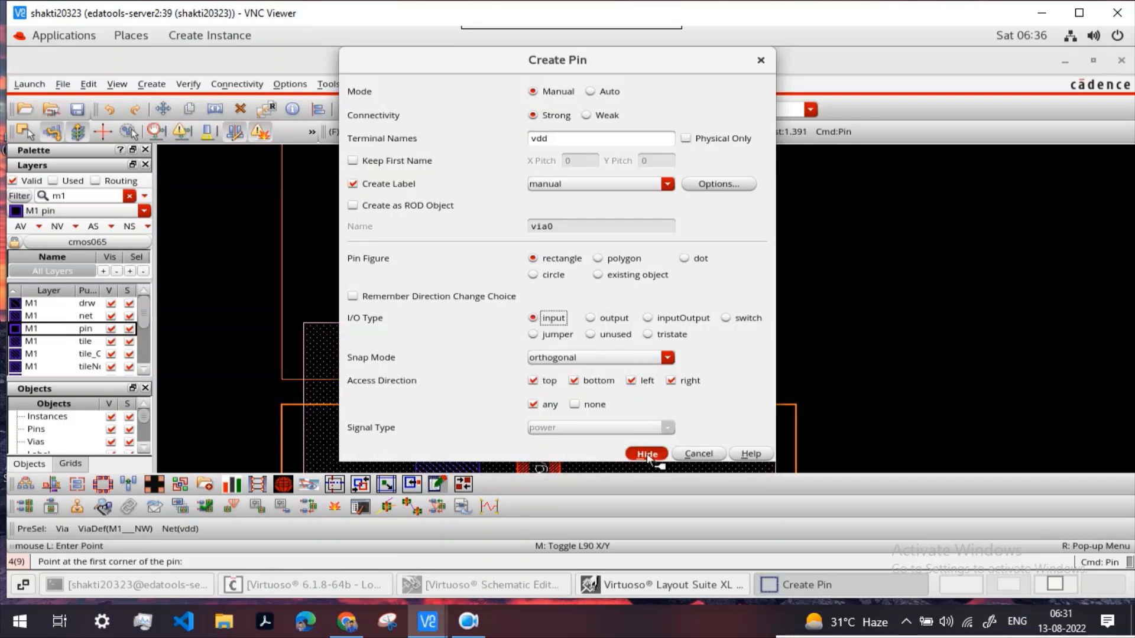
Step: Draw the vdd pin as a rectangle about 0.09 by 0.09 µm over the M1__NW via's contact and place its label at the centre
click(416, 204)
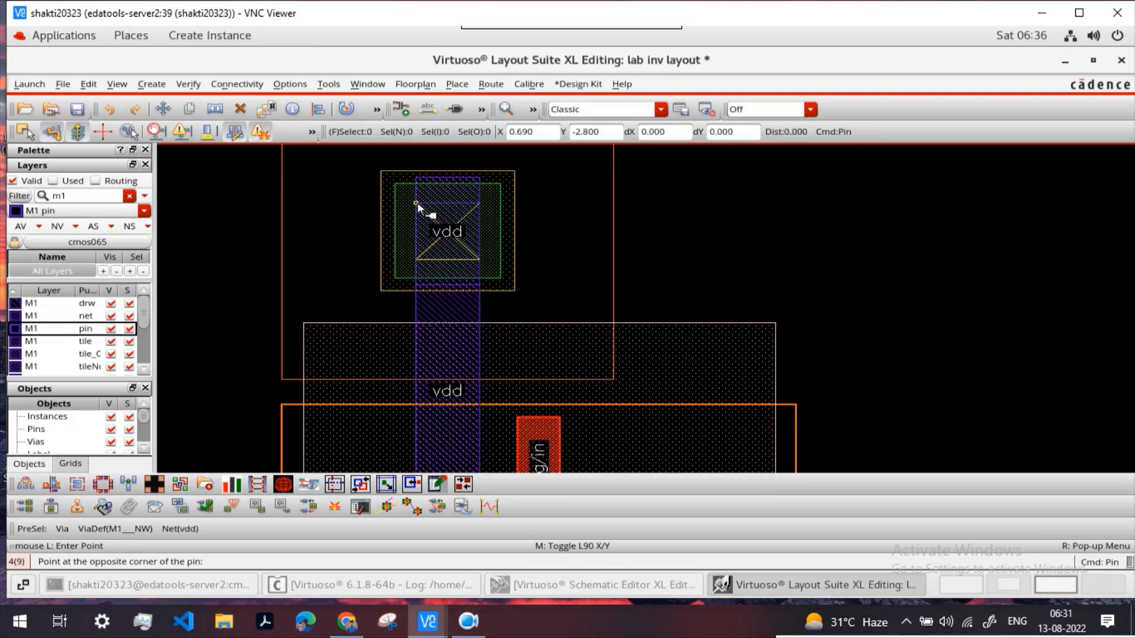
click(479, 259)
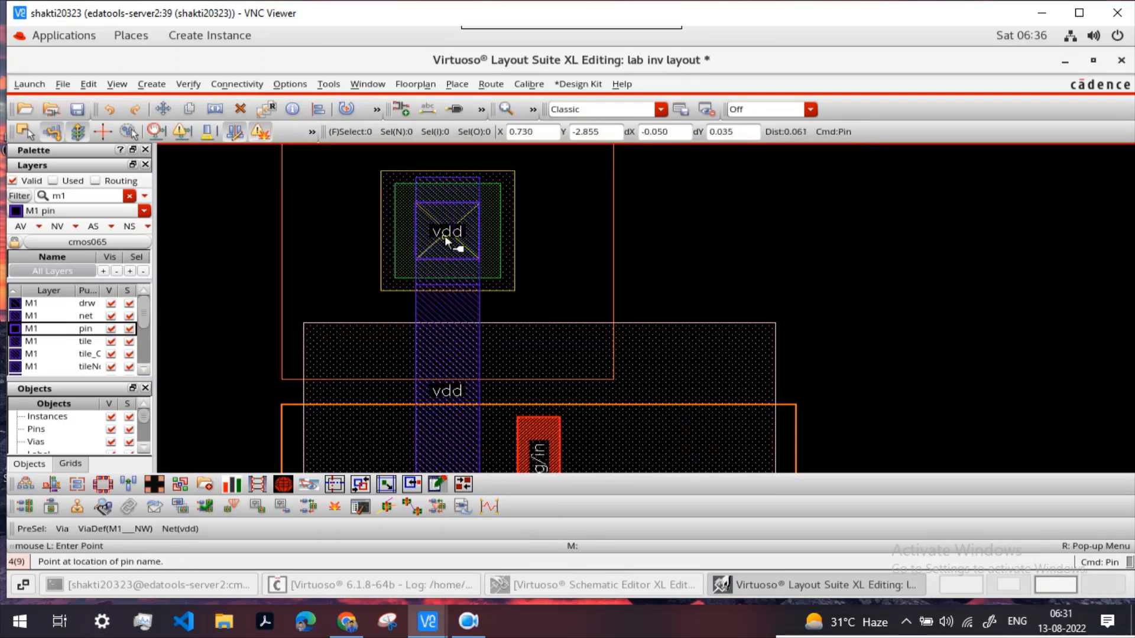
click(448, 241)
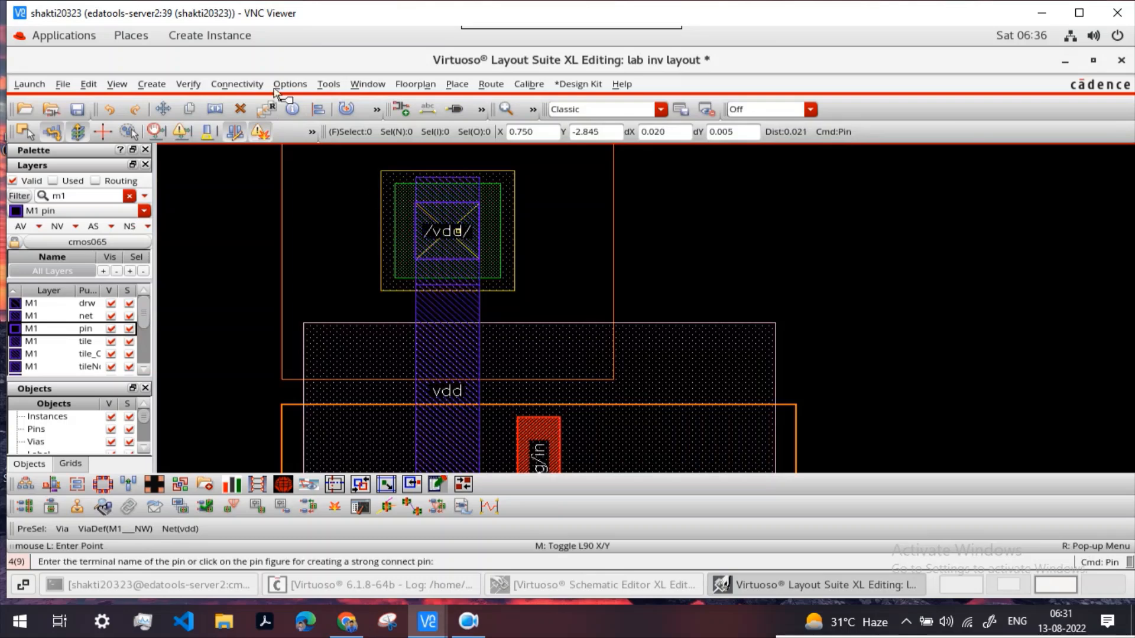
key(Escape)
Step: Set up an M1 pin-layer rectangle pin with terminal name gnd and I/O type inputOutput
click(167, 84)
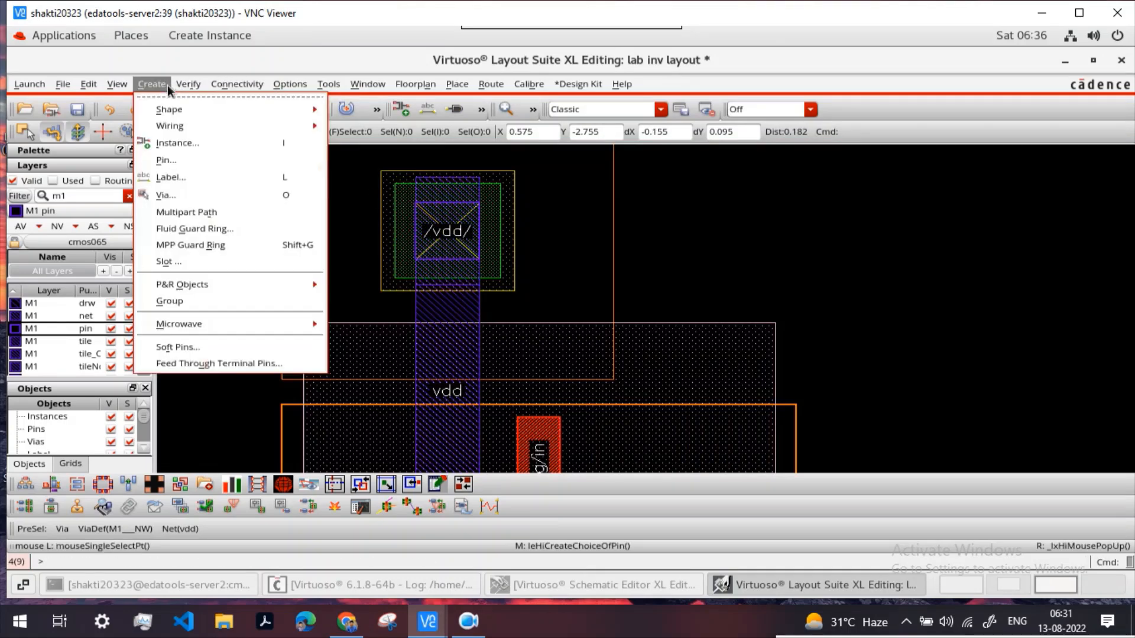
click(190, 161)
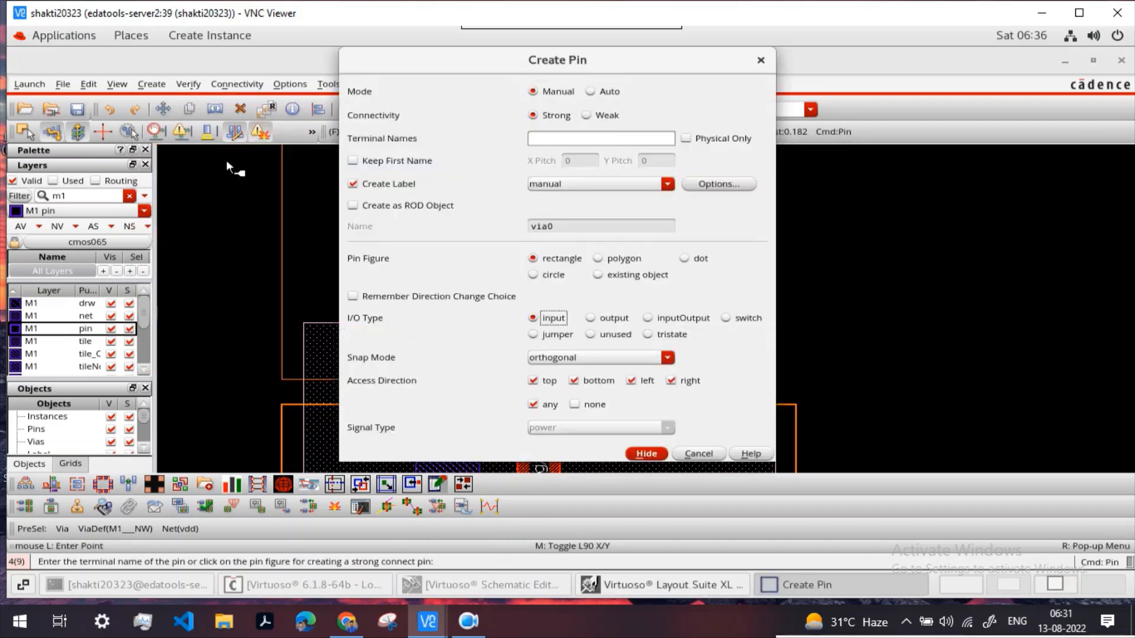
click(558, 143)
click(654, 316)
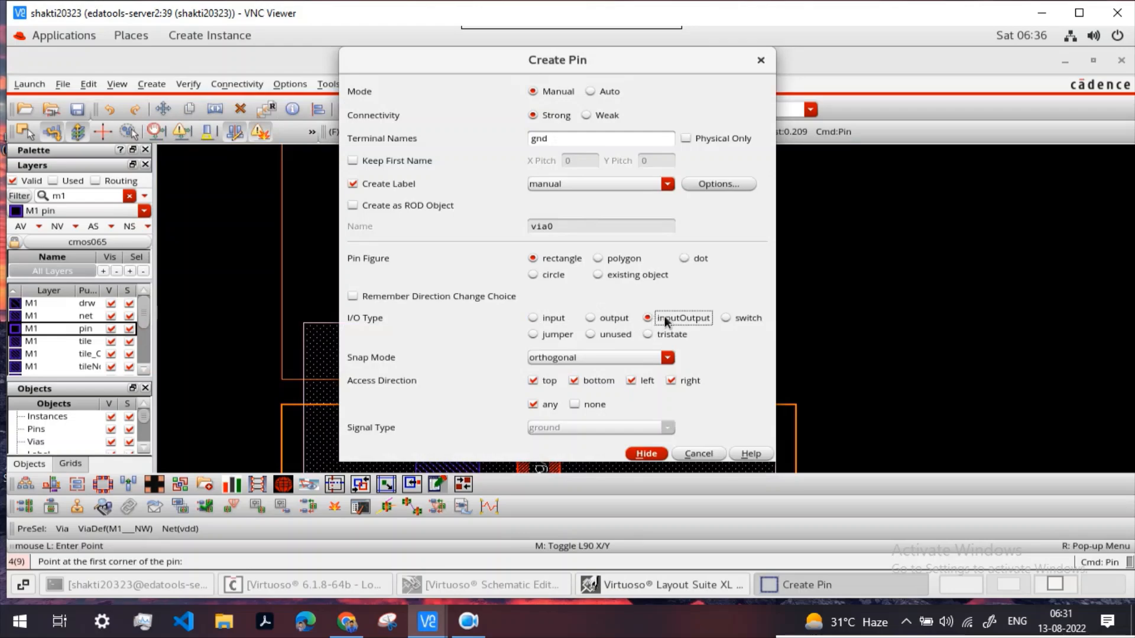
click(646, 454)
Step: Draw the gnd pin as a rectangle about 0.09 by 0.09 µm over the PTAP via's contact below the NMOS and place its label inside
scroll(732, 370, down, 1)
scroll(687, 375, down, 5)
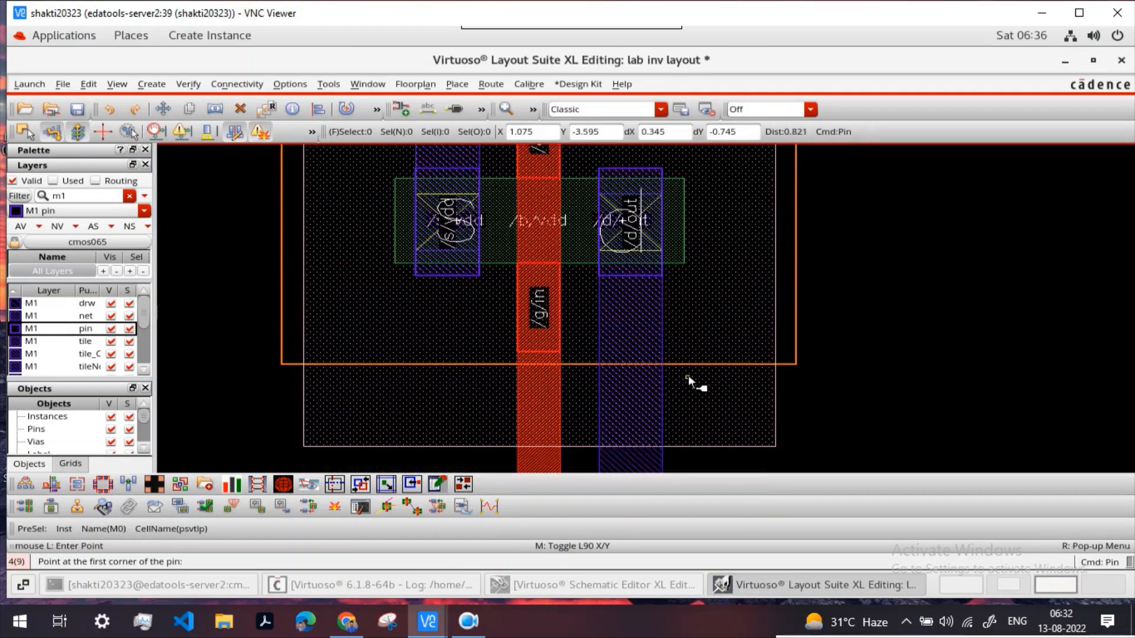
scroll(684, 374, down, 5)
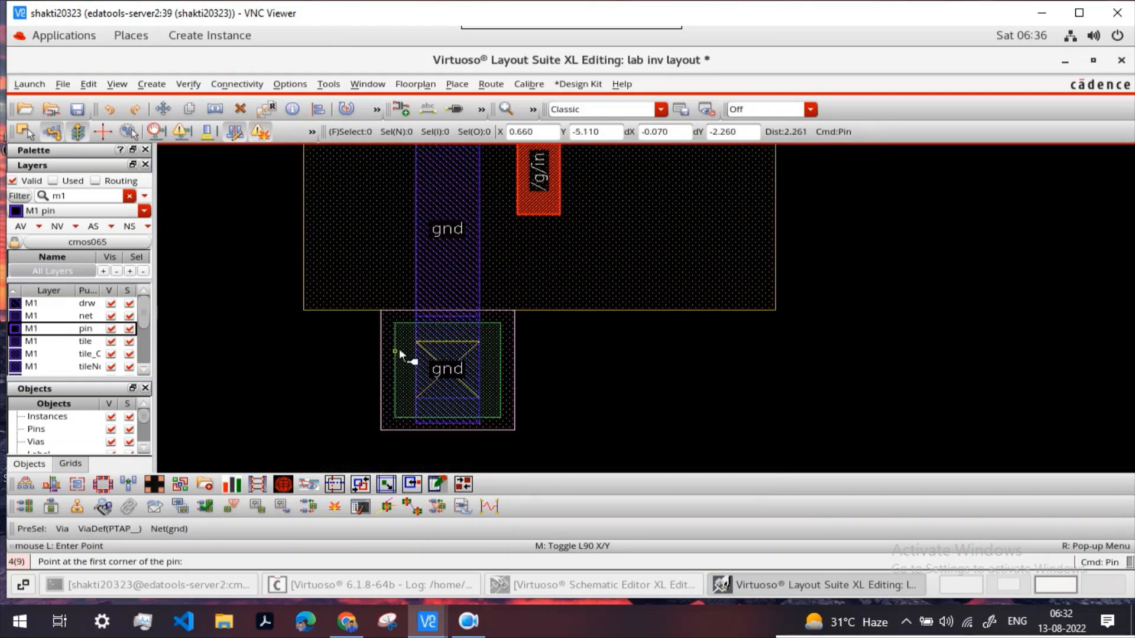
ctrl+scroll(398, 349, up, 2)
click(433, 333)
click(558, 444)
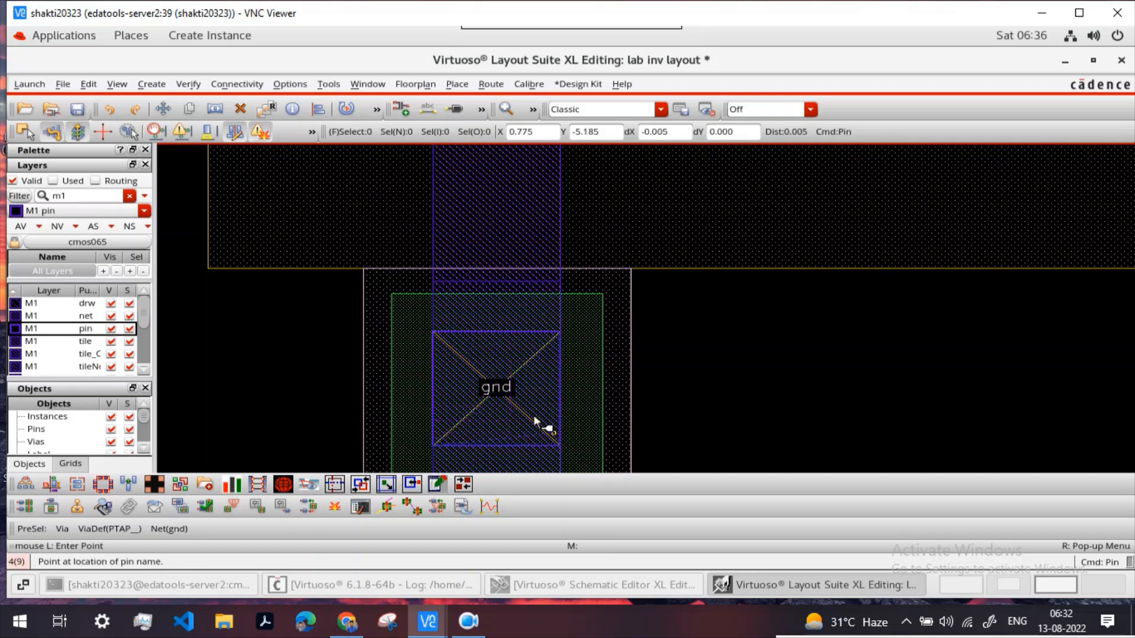
click(487, 396)
key(Escape)
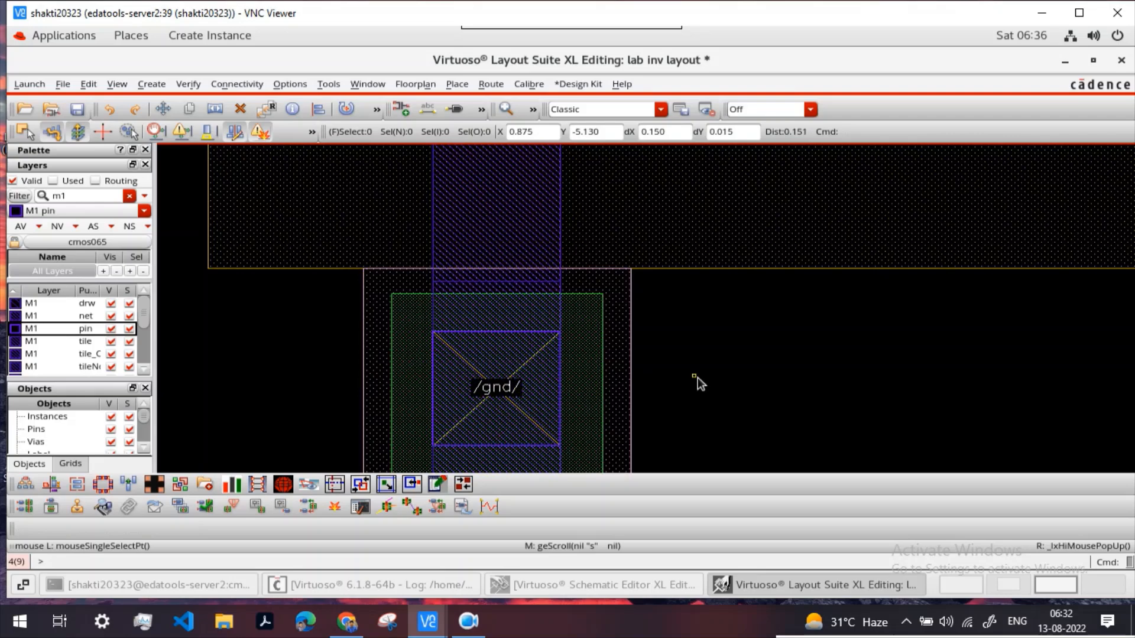
Step: View the complete inverter layout with its four pins and save it
ctrl+scroll(697, 377, down, 3)
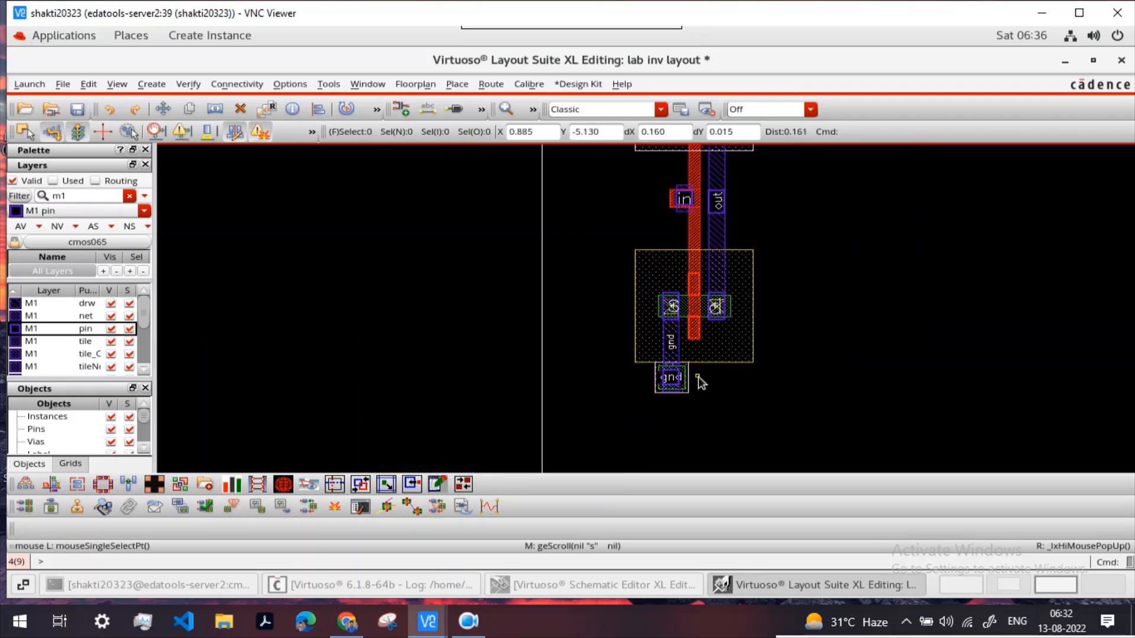
scroll(698, 377, up, 2)
ctrl+scroll(758, 339, down, 1)
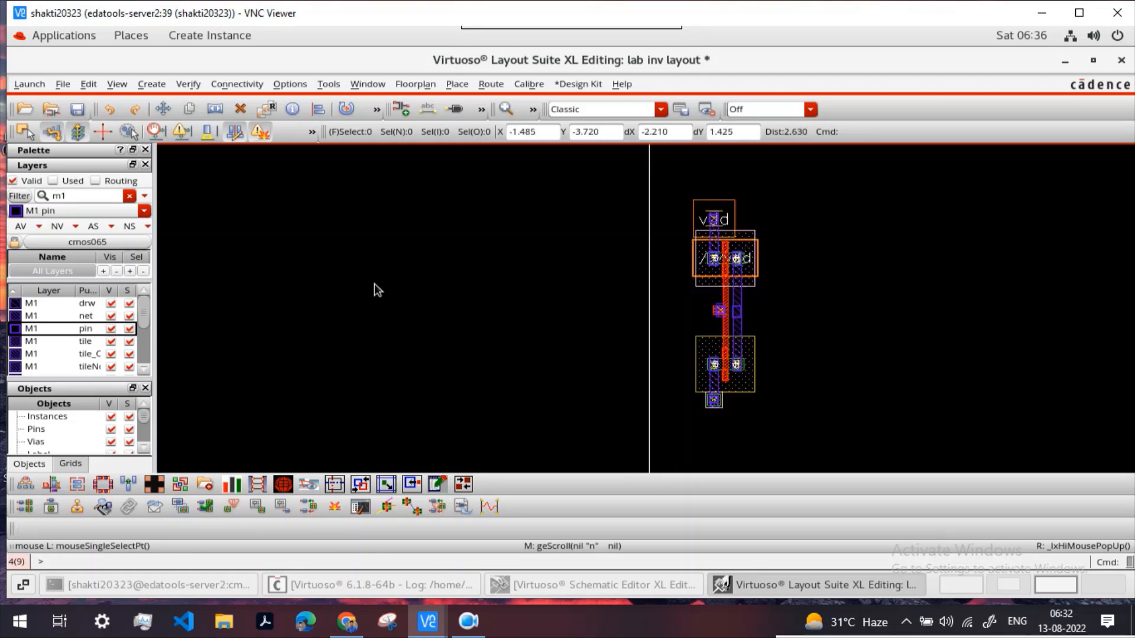
click(78, 110)
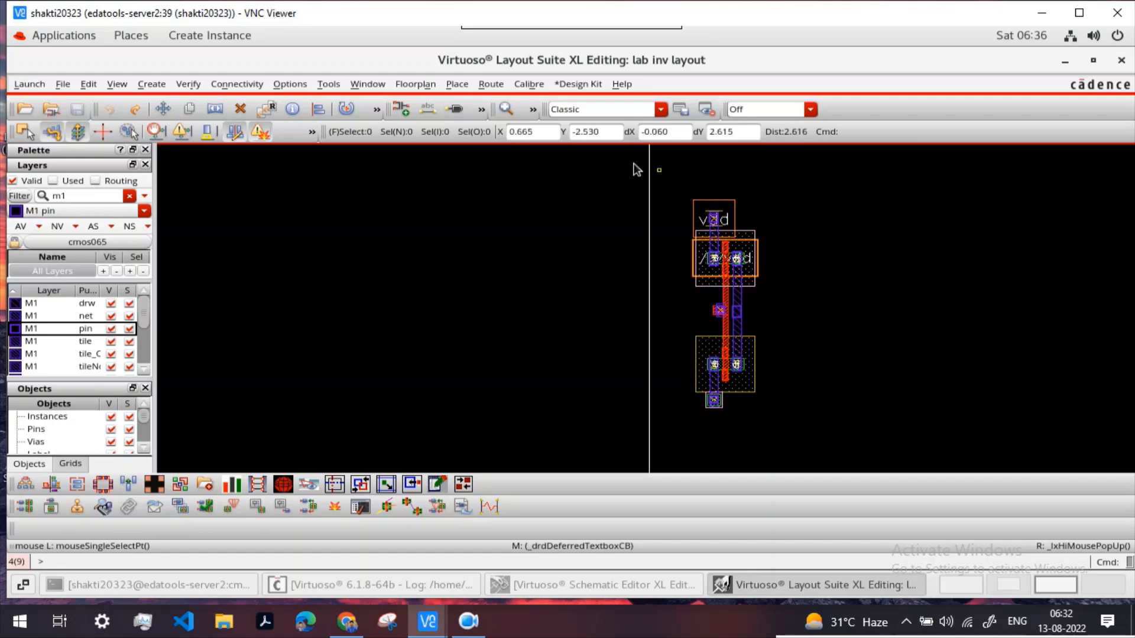
Step: Start the Calibre nmDRC design-kit DRC for the layout and load the runset_drc_global runset file
click(532, 84)
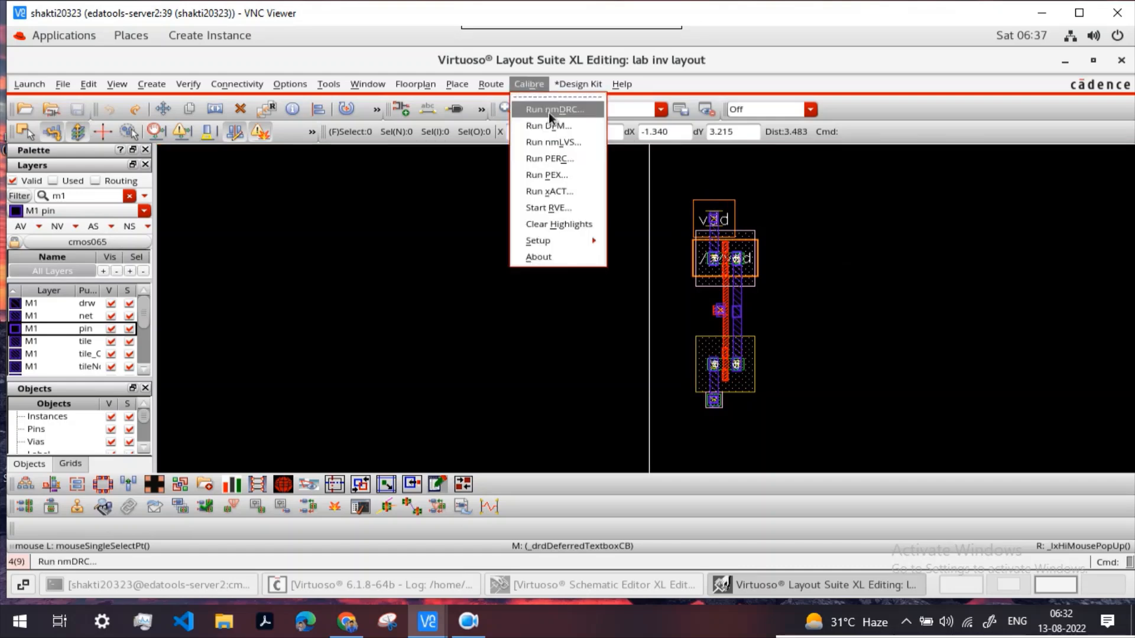
click(570, 109)
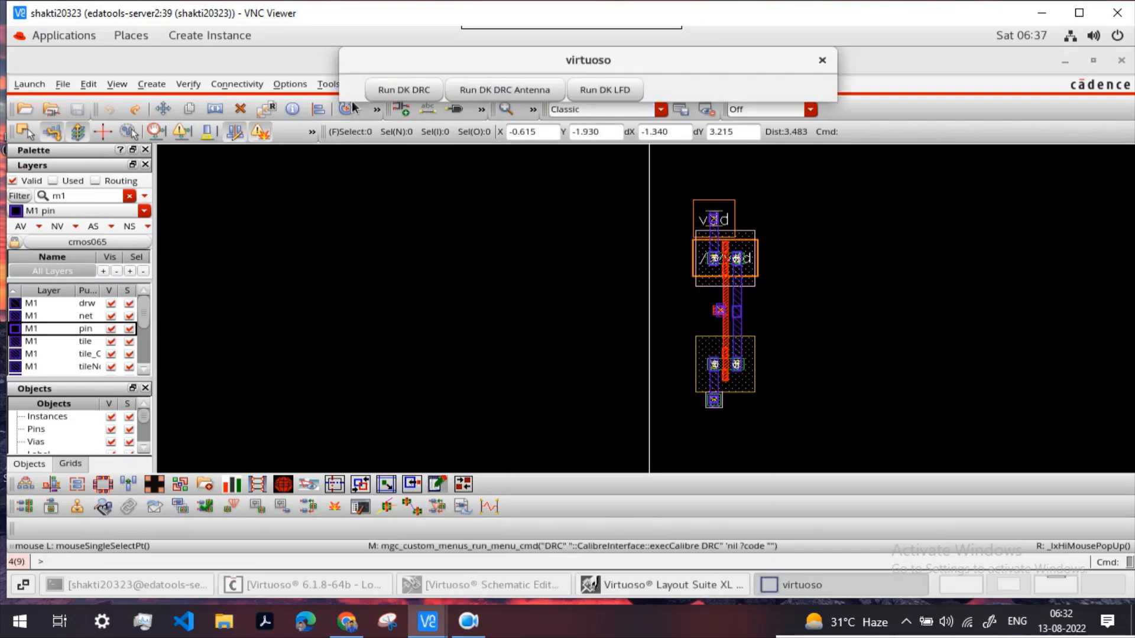
click(414, 90)
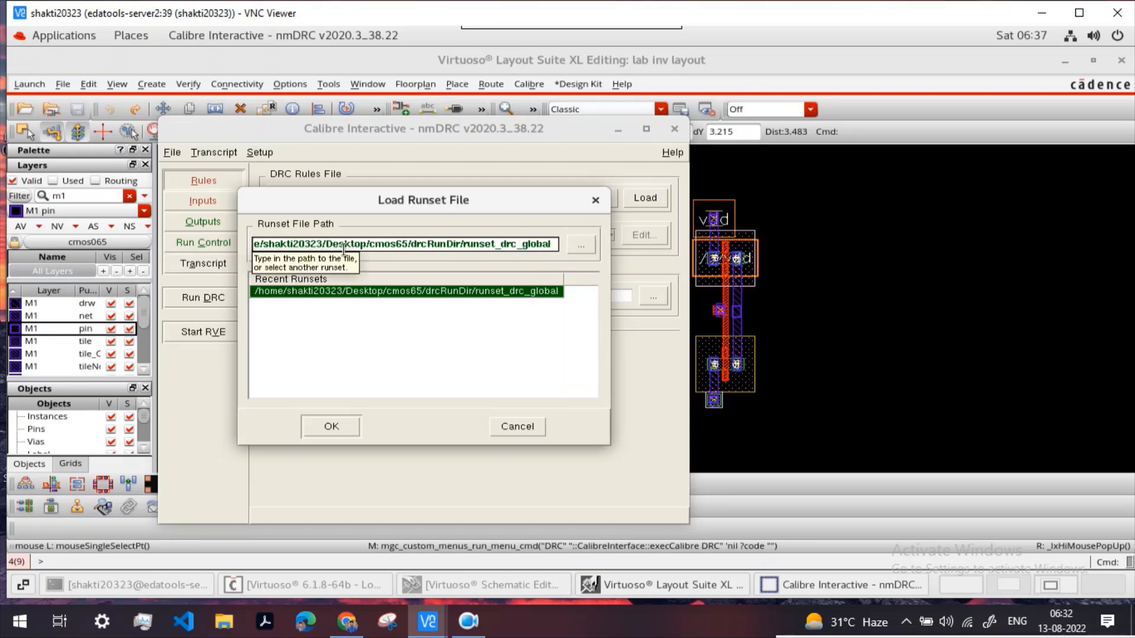
mouse_move(325, 244)
mouse_down()
mouse_move(267, 251)
mouse_move(320, 256)
mouse_up()
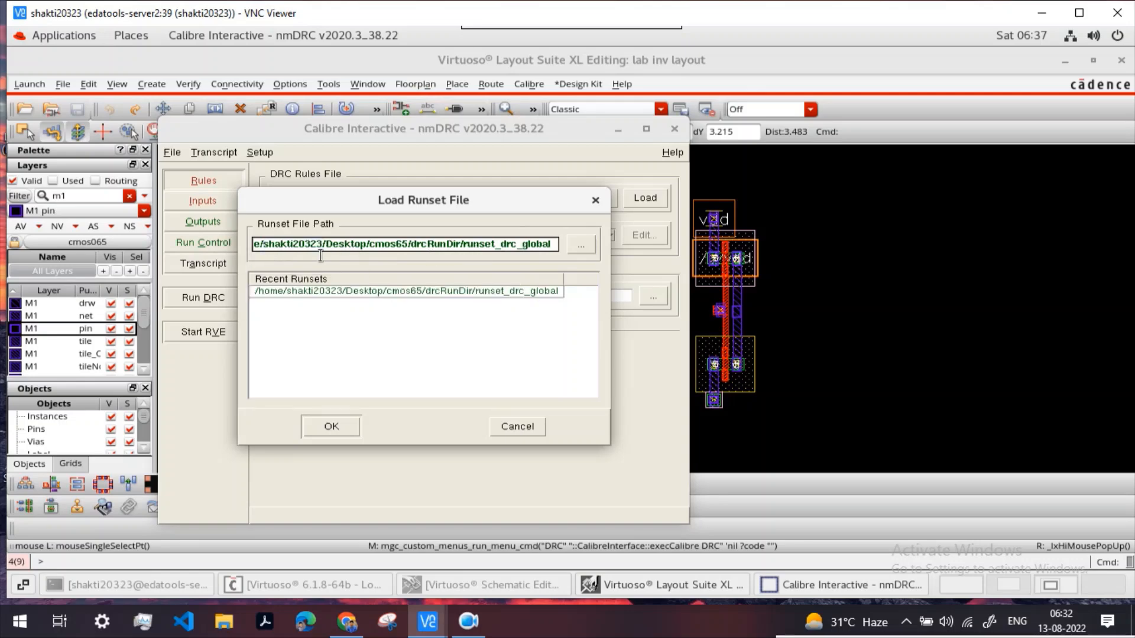
click(352, 427)
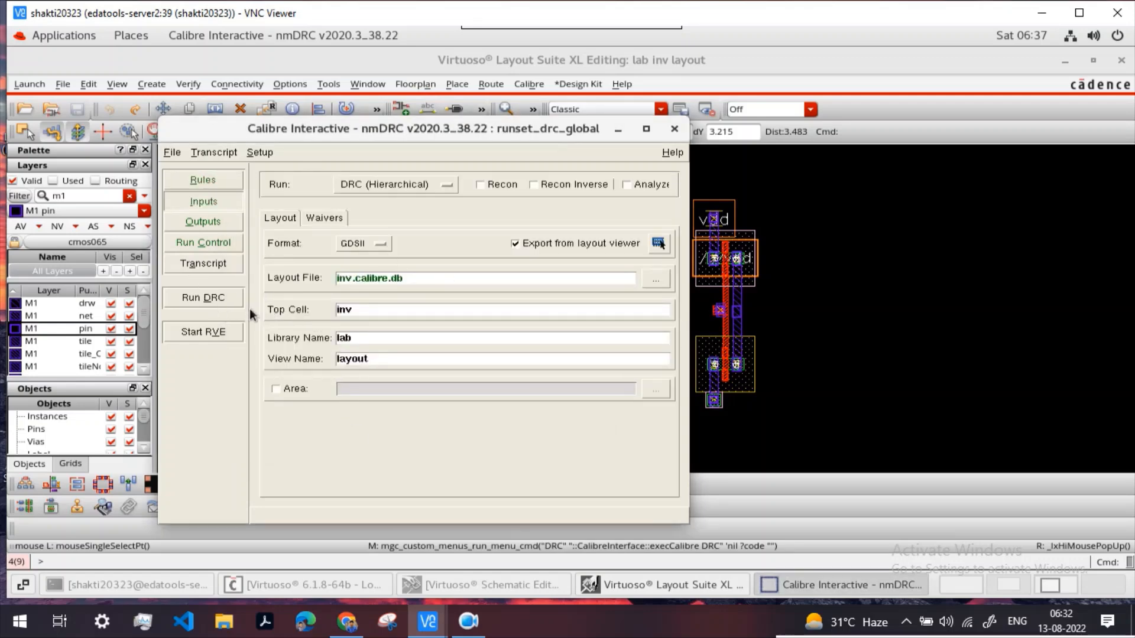
Step: Run DRC on the inv layout, overwriting inv.calibre.db, and filter the results to show unresolved checks
click(206, 299)
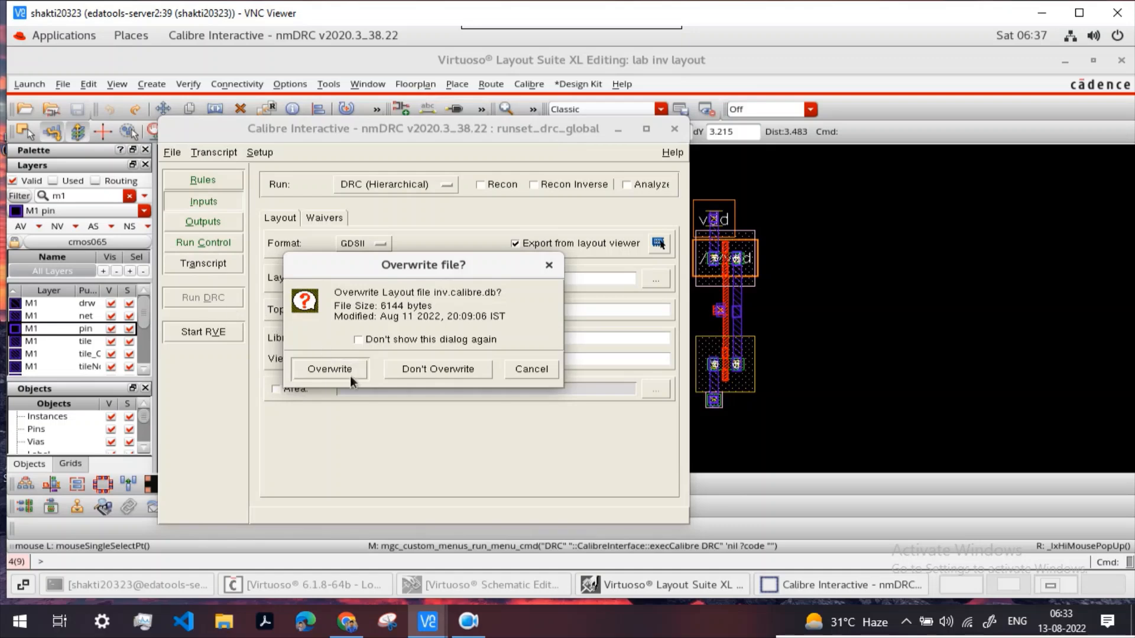
click(339, 371)
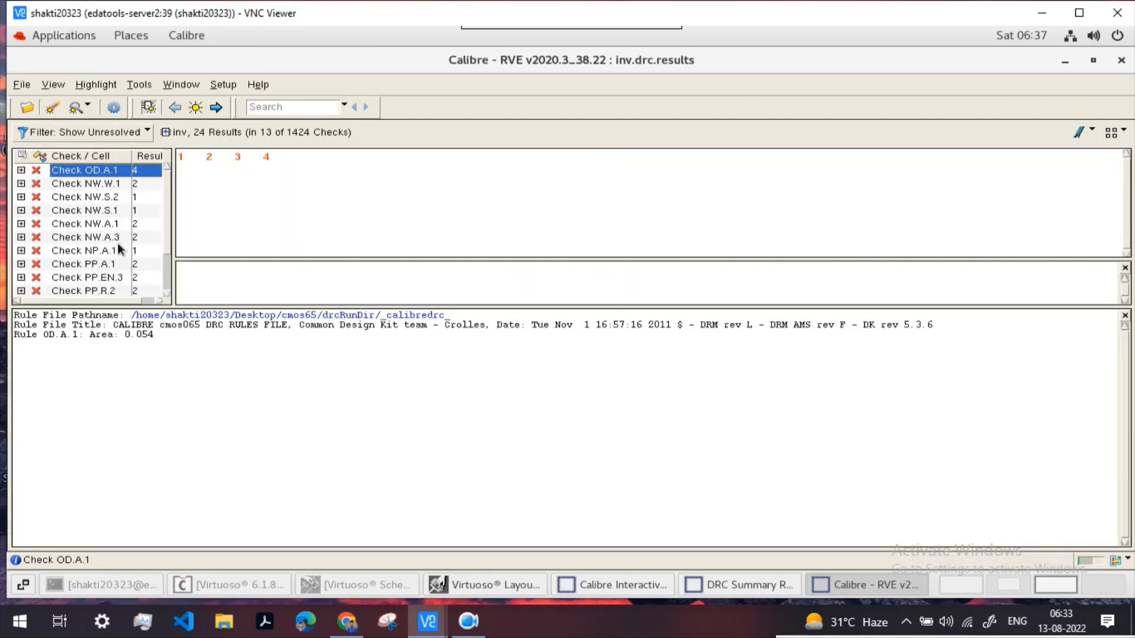
click(112, 132)
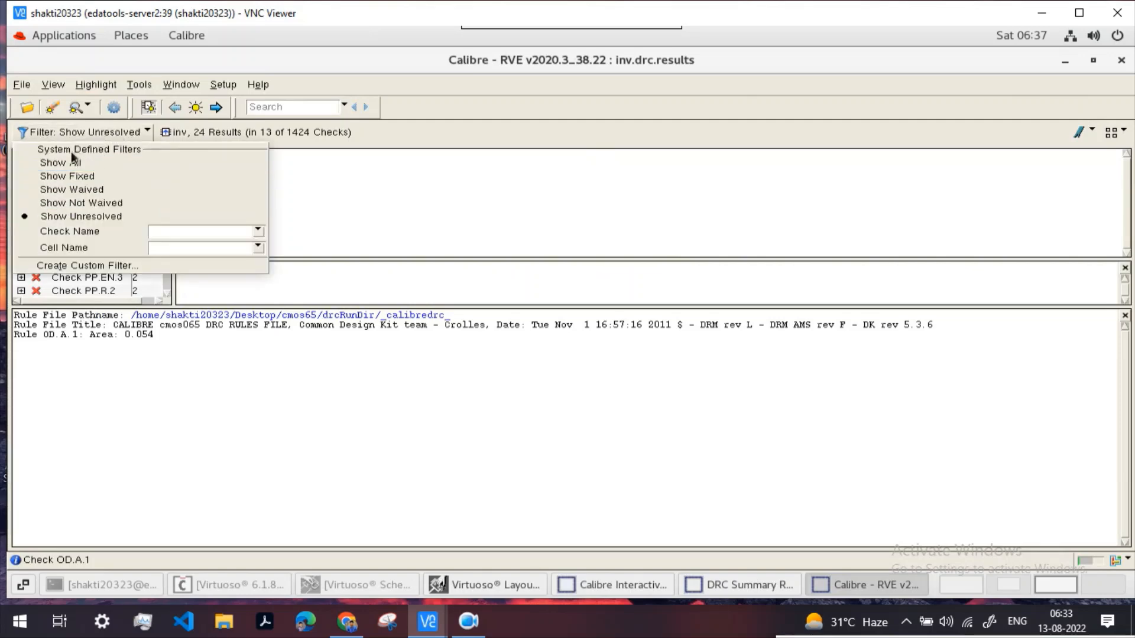
click(79, 217)
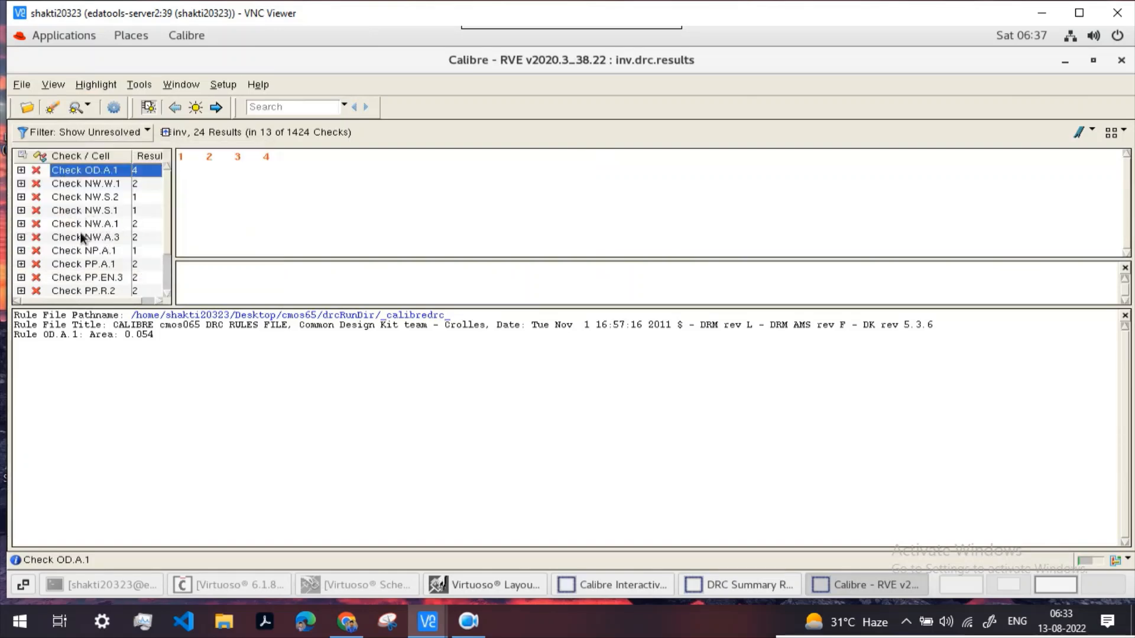
Step: Look over the failed checks, then shrink the DRC results window and move it clear of the inverter layout
scroll(115, 206, down, 2)
scroll(116, 216, up, 2)
click(1097, 65)
click(1065, 133)
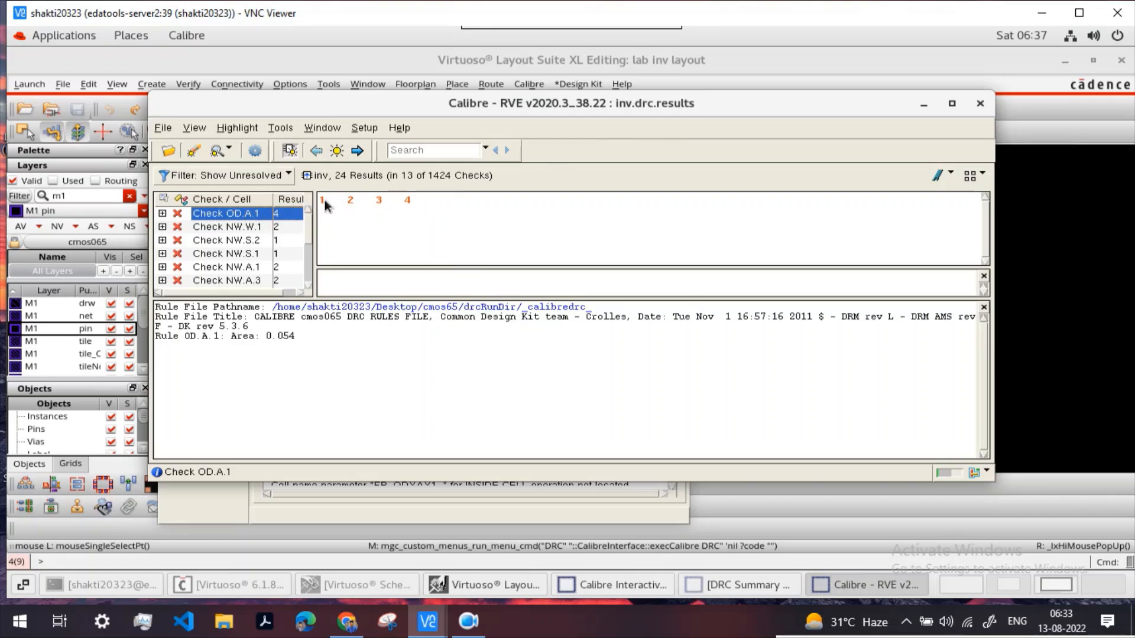
drag(741, 101, 732, 401)
click(618, 130)
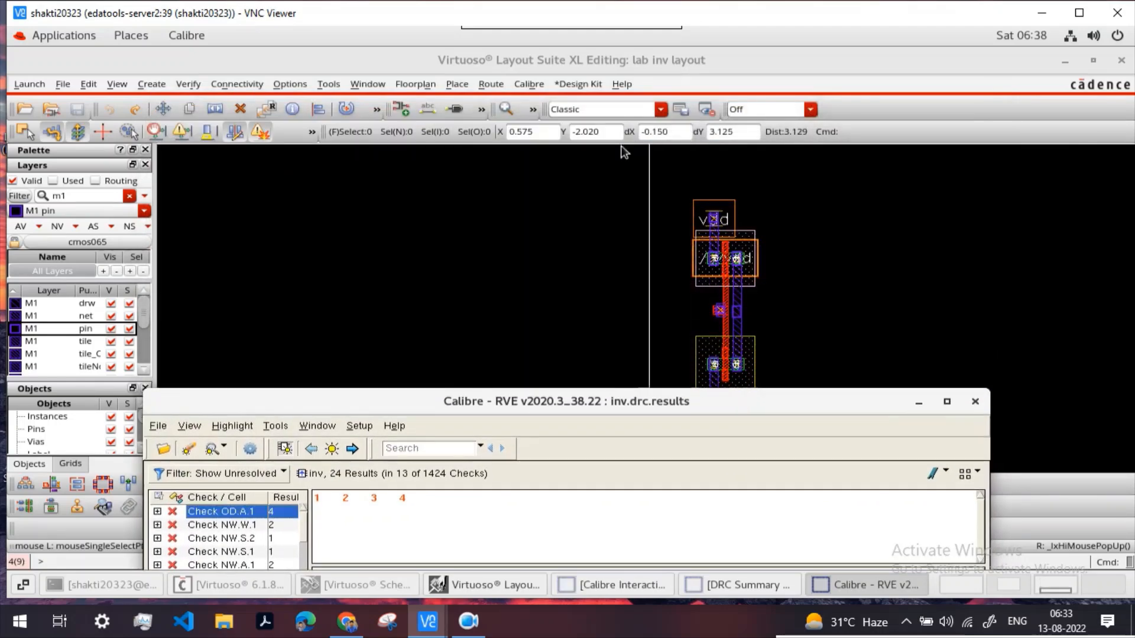
Step: Highlight result 1 of Check OD.A.1 in the layout and compare the marked via below the NMOS with the area rule
click(320, 500)
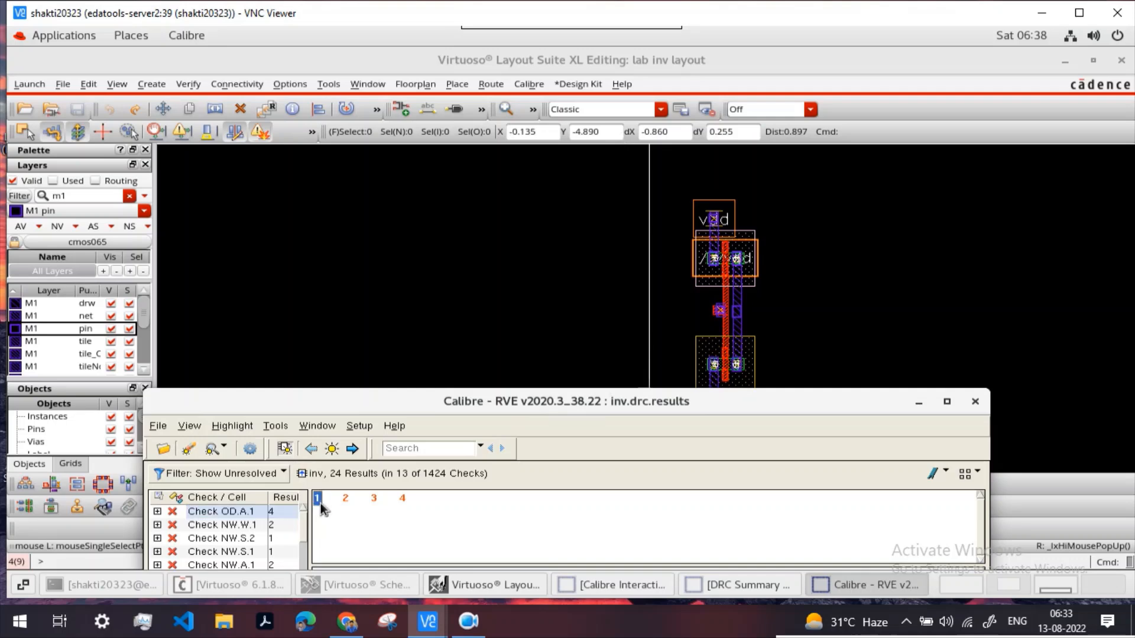
click(260, 514)
click(319, 499)
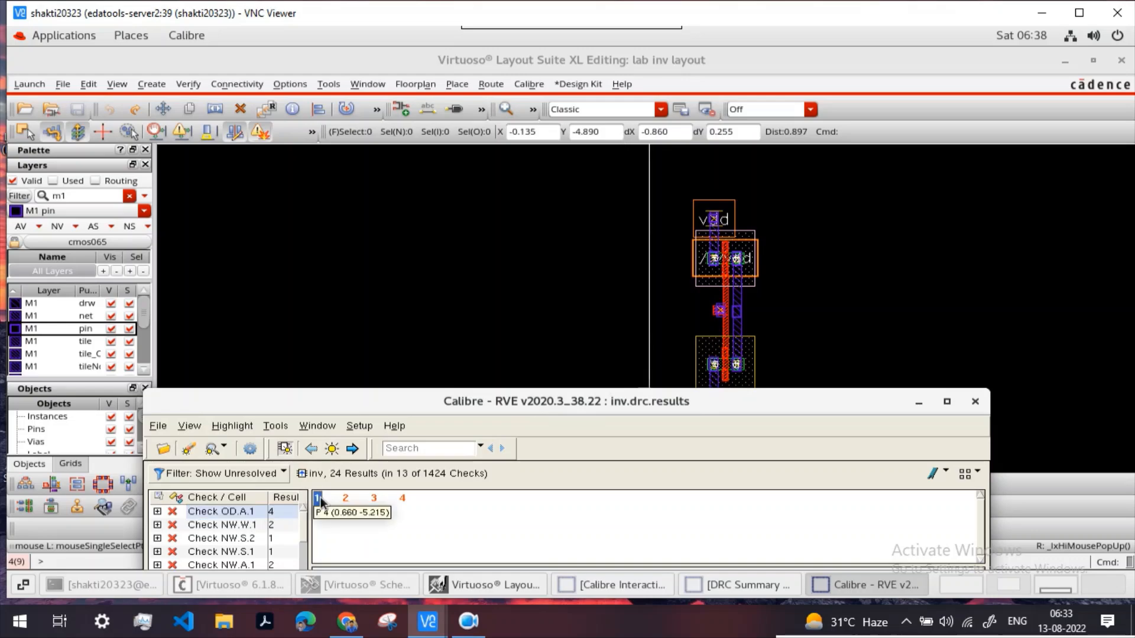
click(332, 449)
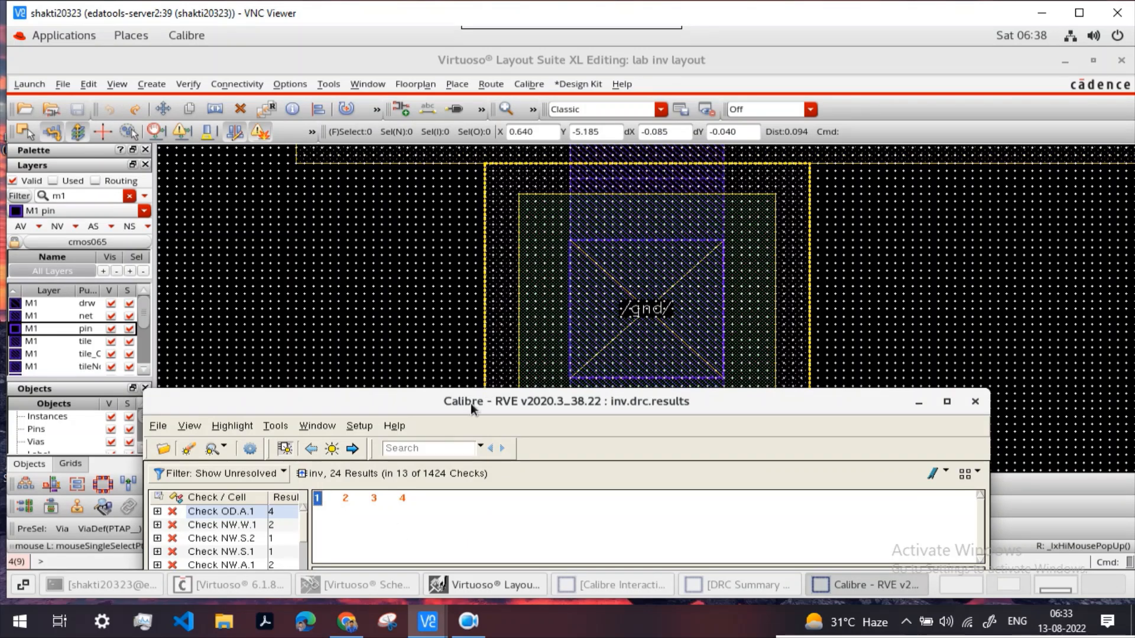
drag(485, 399, 529, 158)
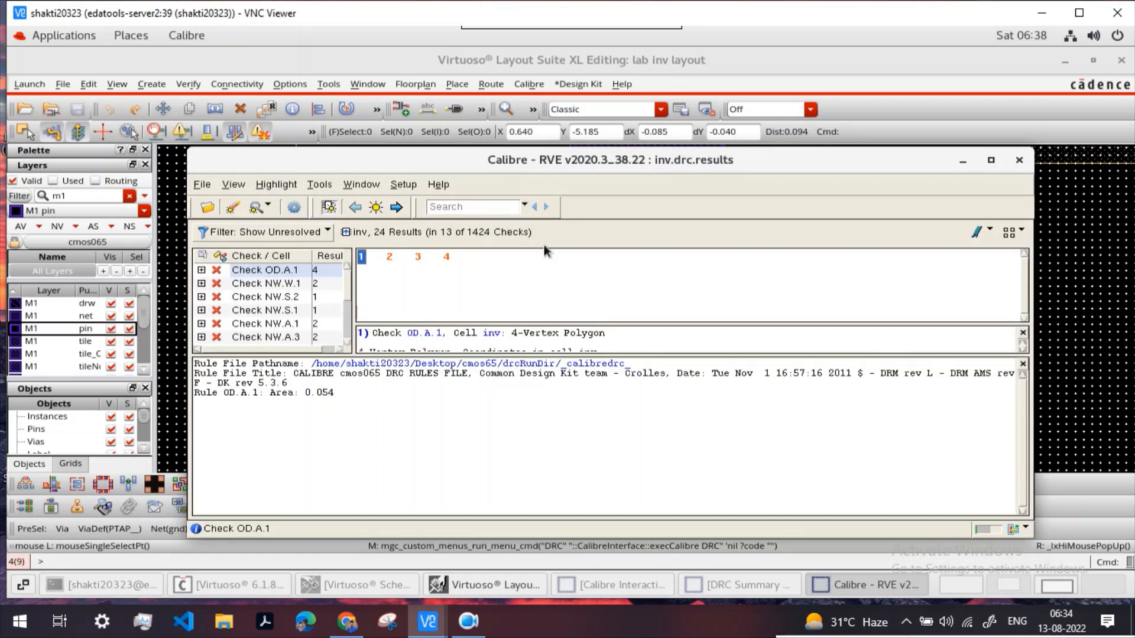
drag(576, 168, 514, 493)
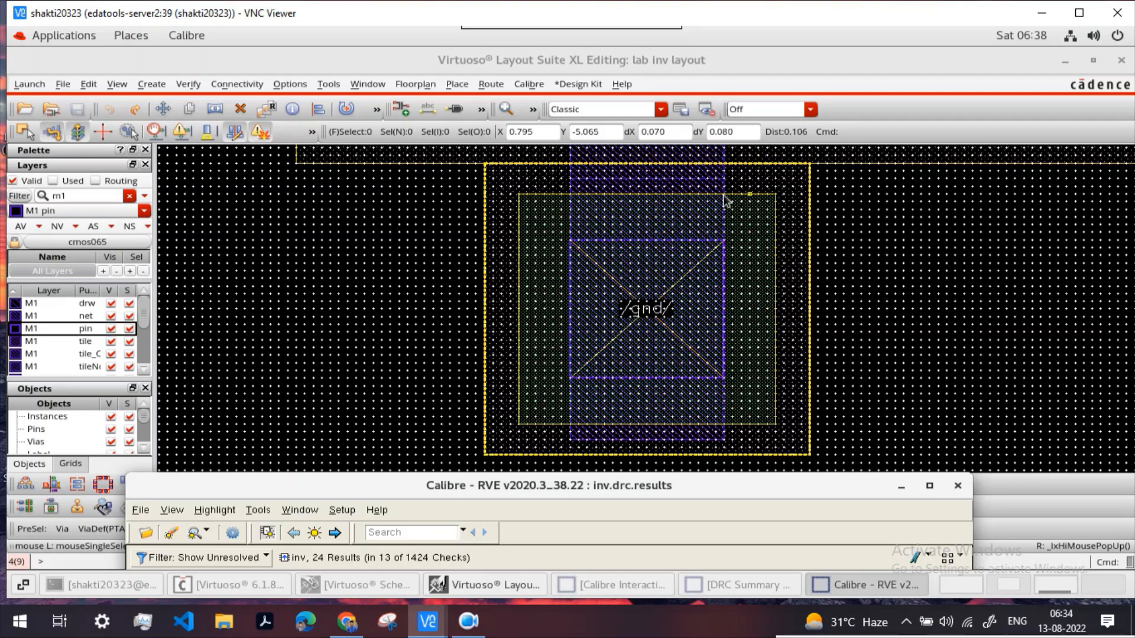
drag(598, 488, 636, 479)
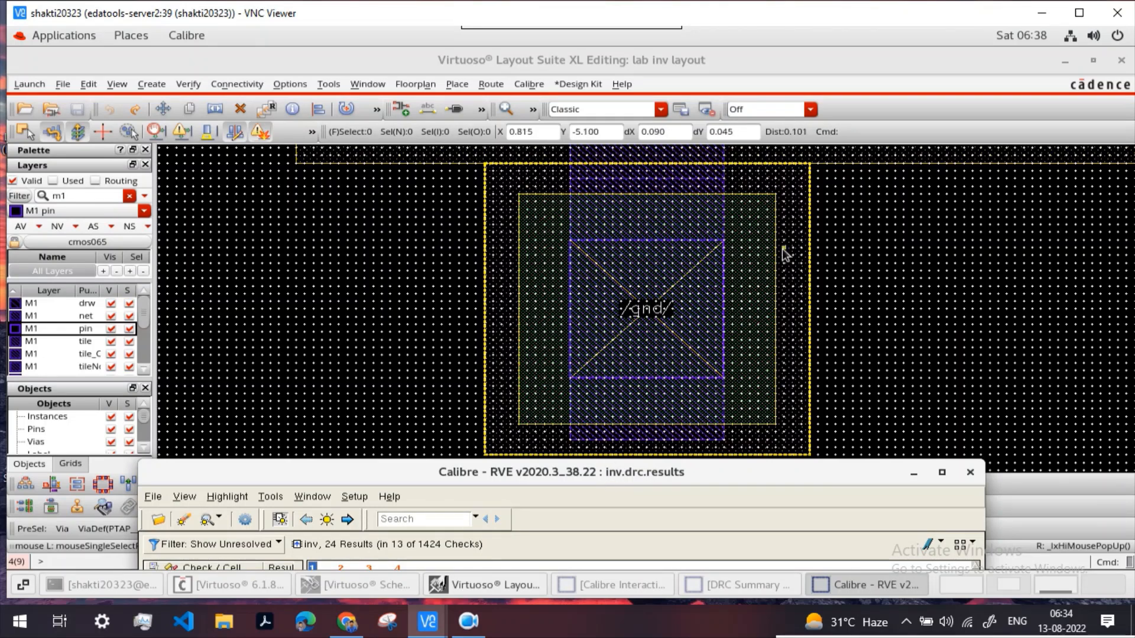
drag(625, 475, 628, 267)
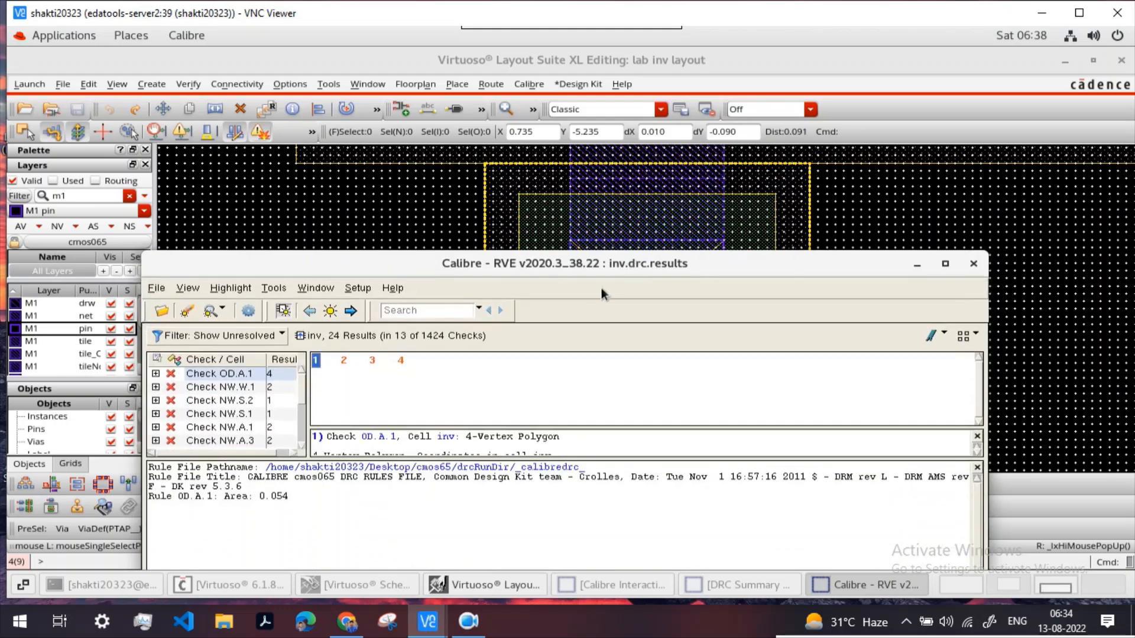
Step: Highlight result 5 of Check NW.W.1 in the layout and examine the n-well around the PMOS against the width rule
click(219, 388)
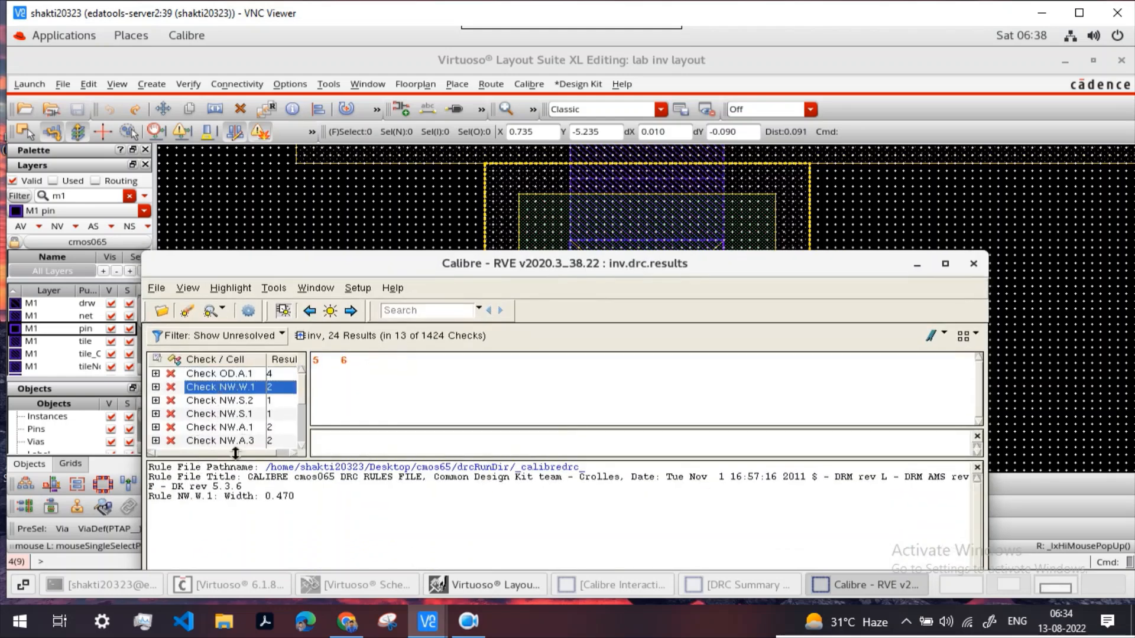
click(316, 360)
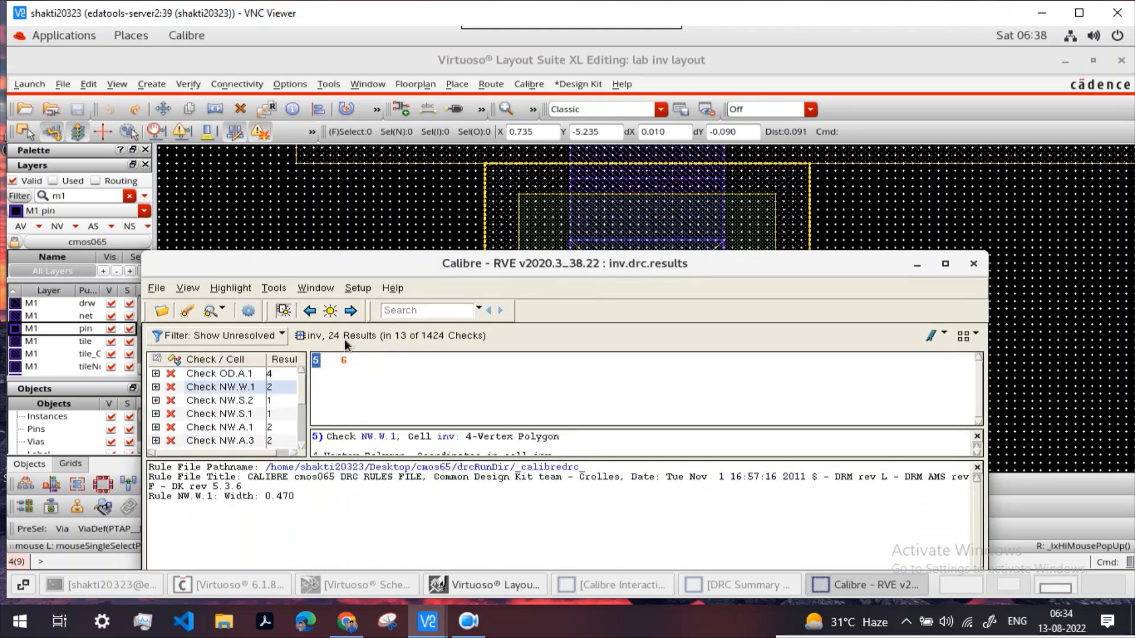
click(330, 311)
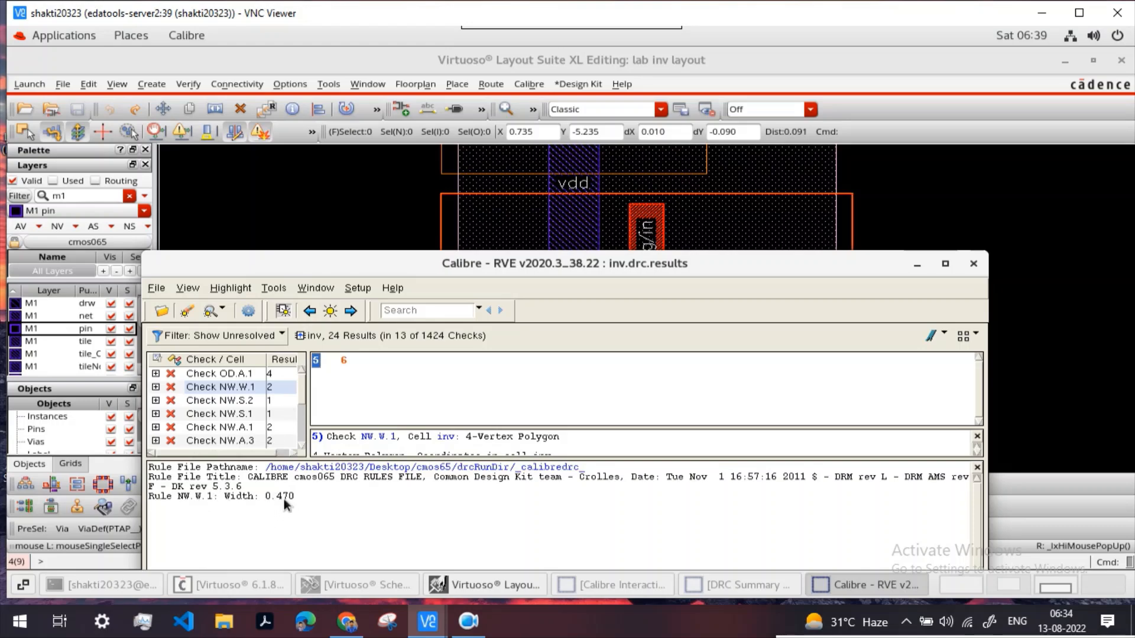
drag(654, 266, 665, 470)
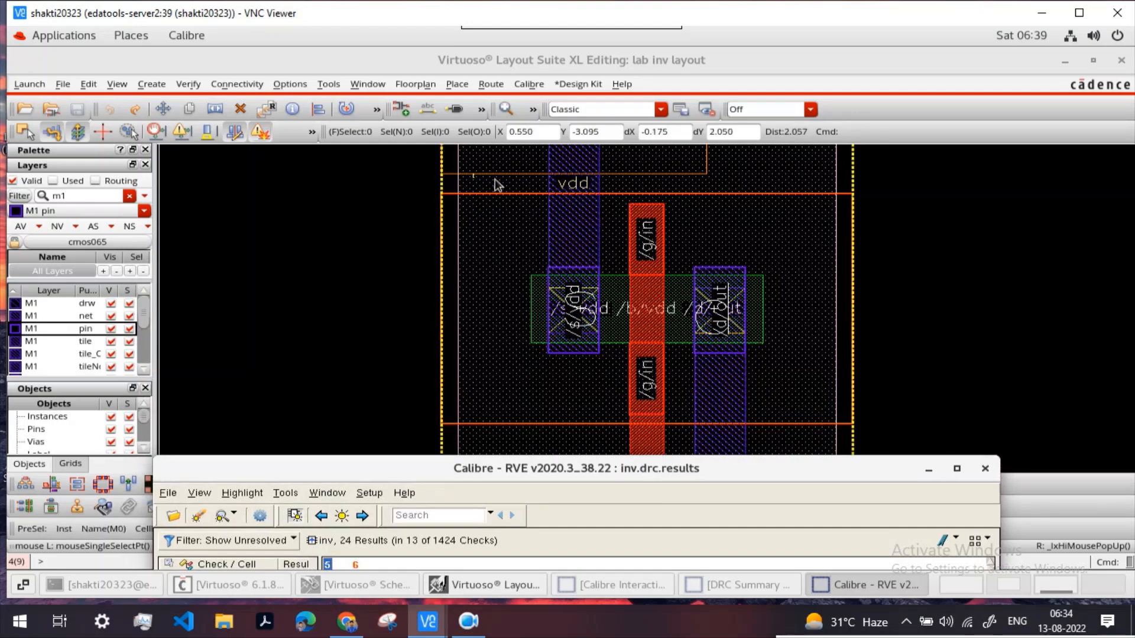
drag(473, 473, 488, 318)
scroll(253, 460, down, 3)
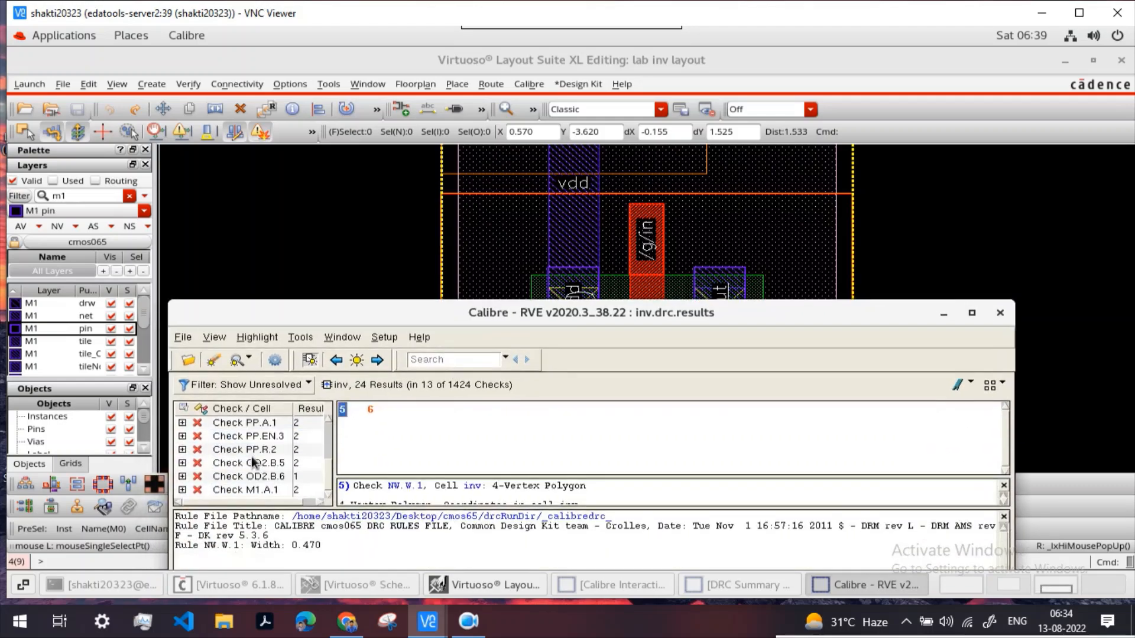
scroll(253, 462, up, 3)
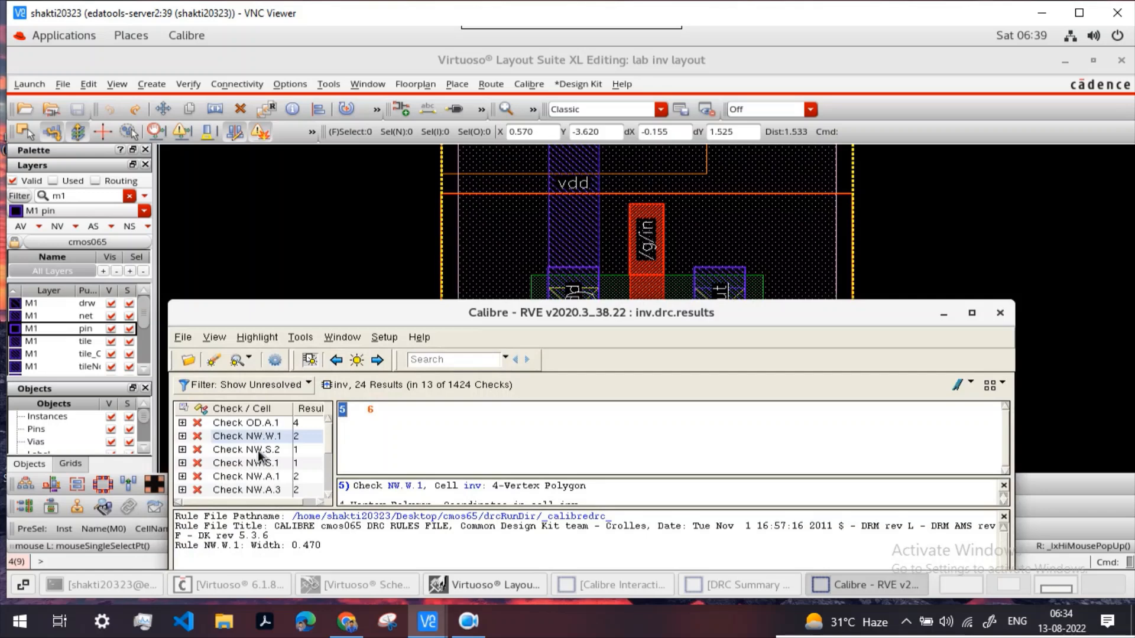
Step: Reselect result 1 of Check OD.A.1, minimise the results window and view the PTAP via below the NMOS
click(259, 452)
click(248, 427)
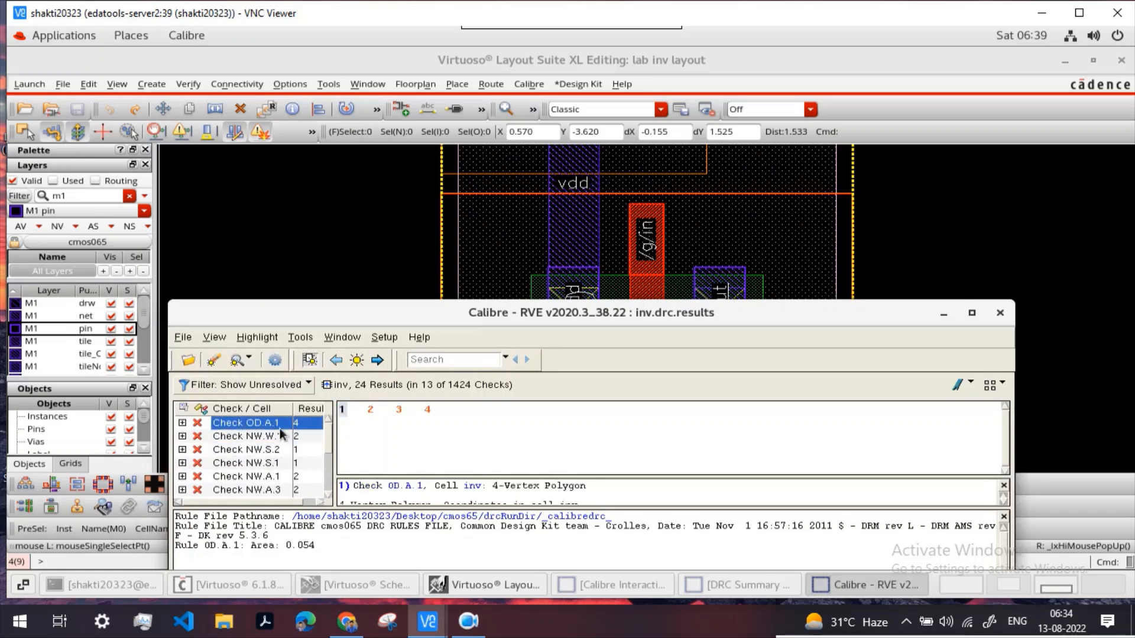
click(342, 410)
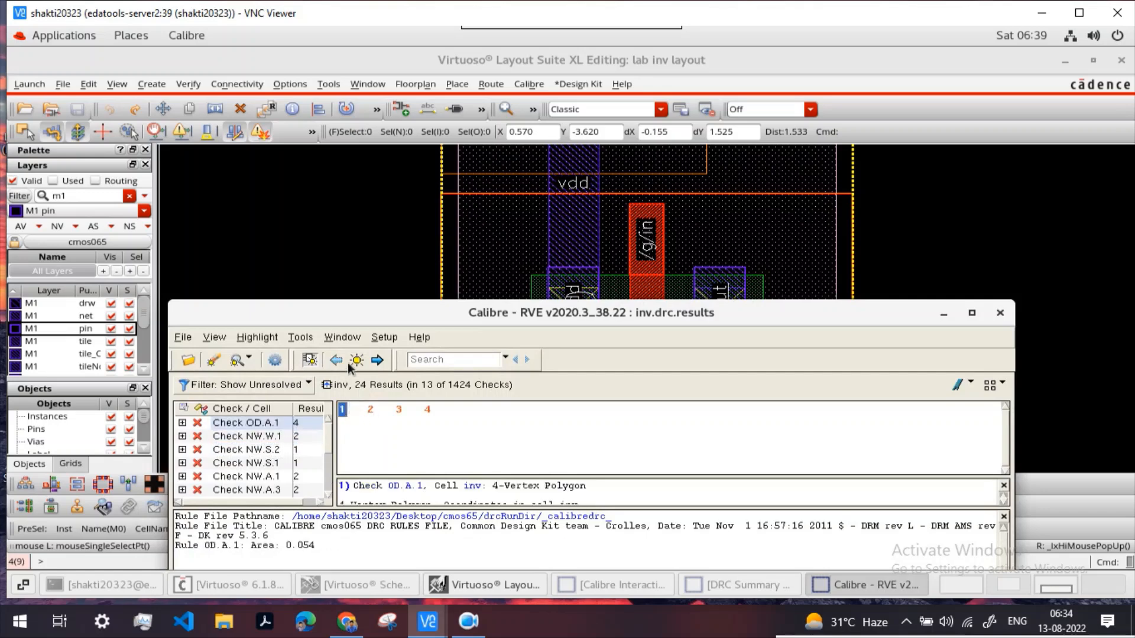
click(947, 320)
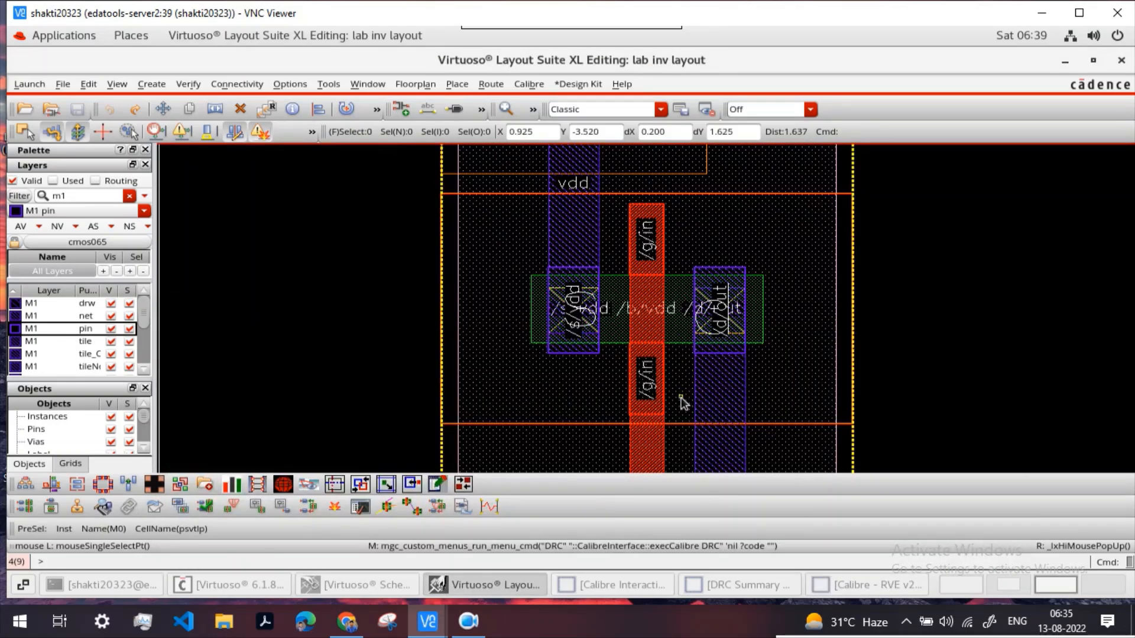
ctrl+scroll(681, 397, down, 3)
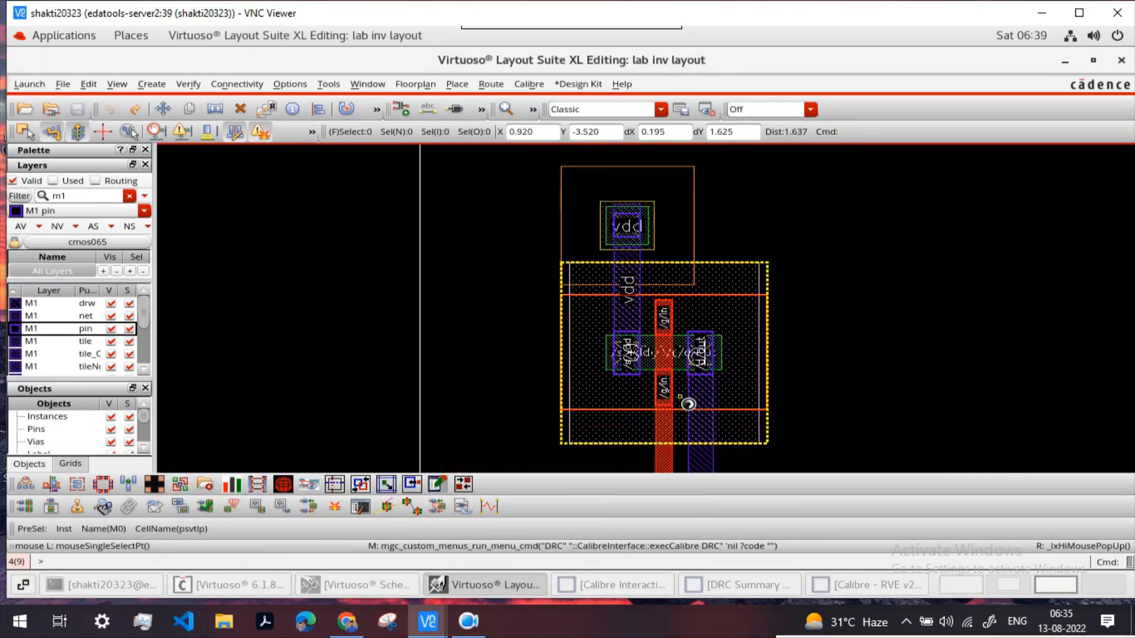
scroll(681, 402, down, 4)
scroll(683, 402, down, 2)
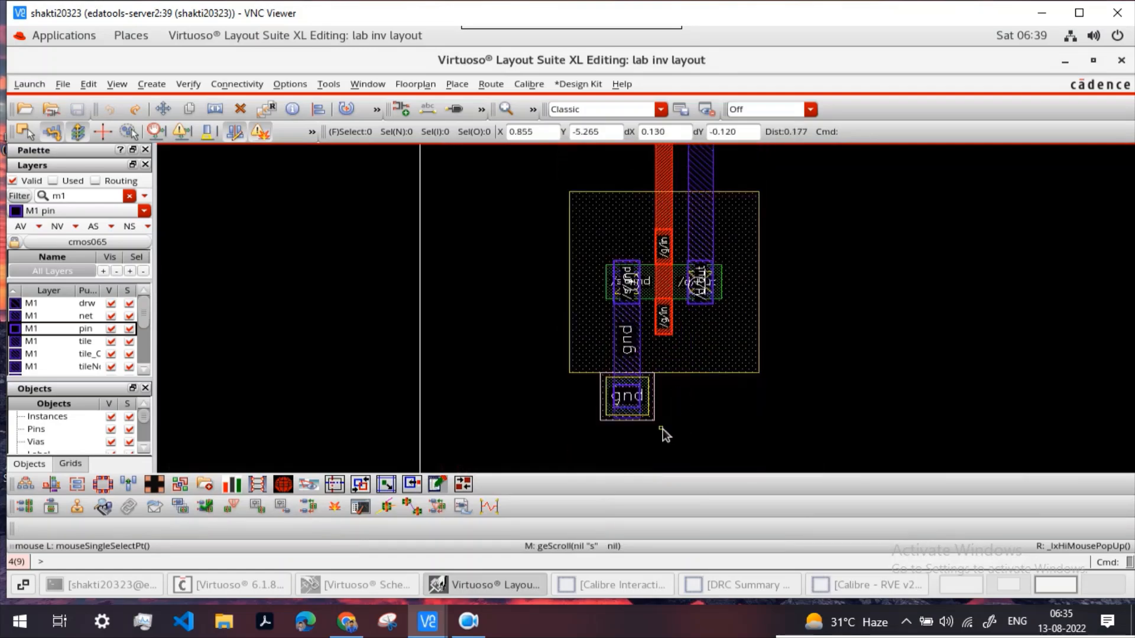
ctrl+scroll(661, 427, up, 1)
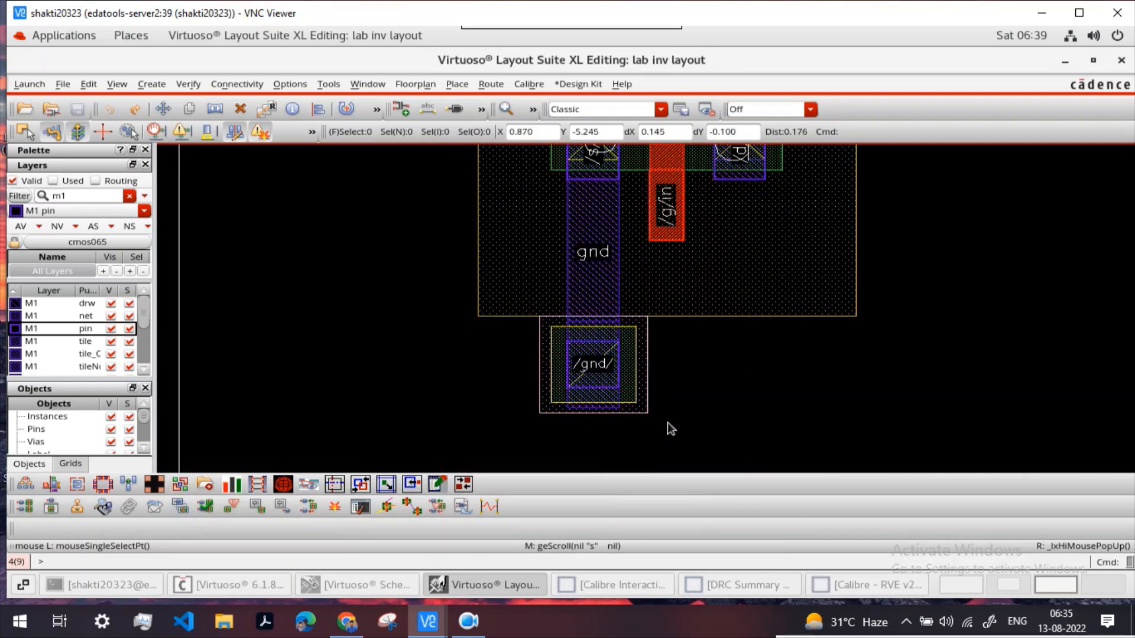
Step: Flatten the PTAP via below the NMOS by one level, with both Pcells and Vias included
drag(663, 426, 539, 316)
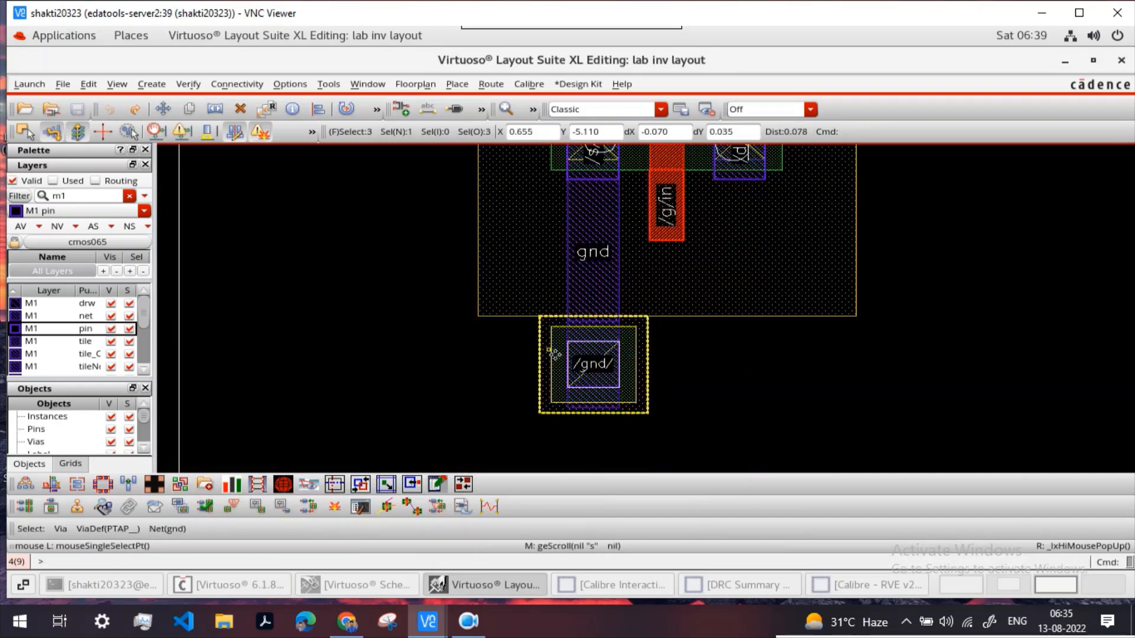
right_click(554, 355)
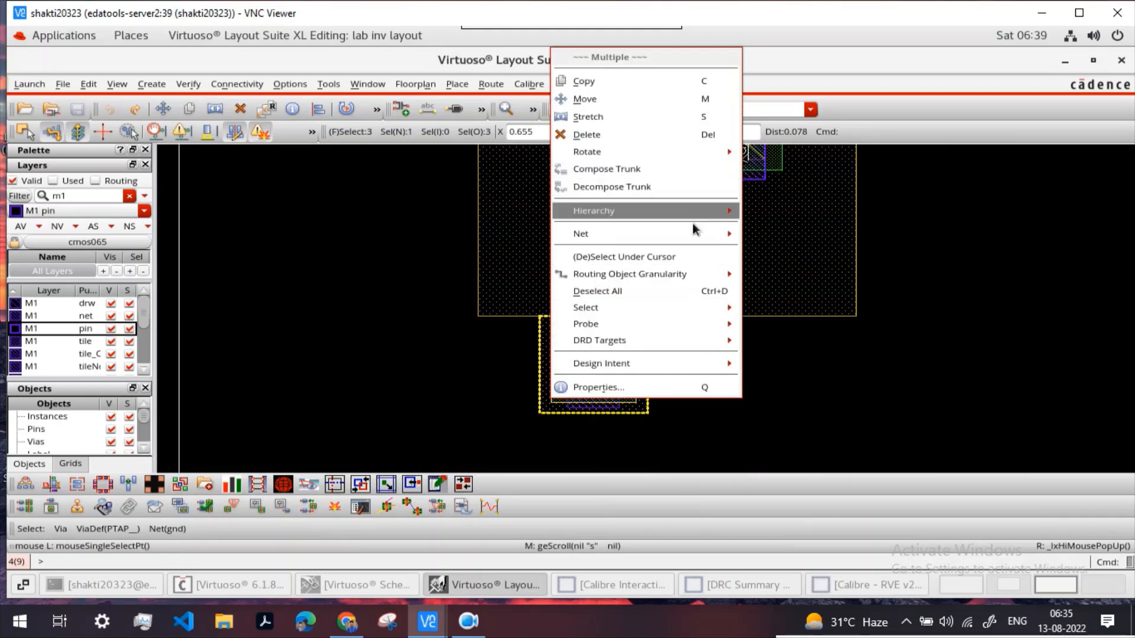
click(439, 371)
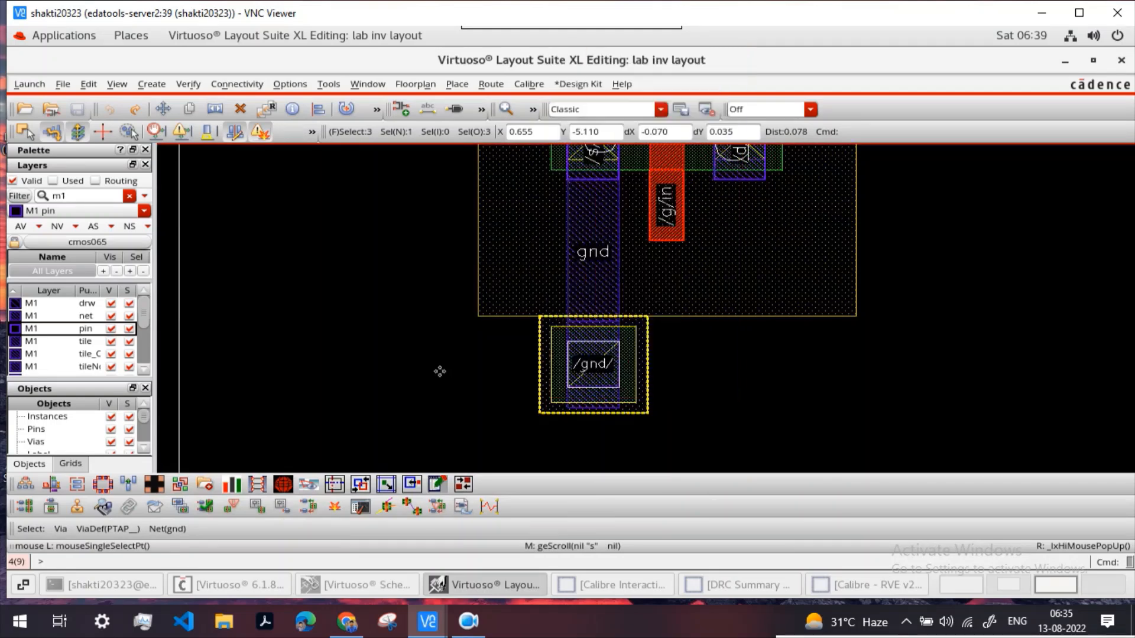
ctrl+scroll(585, 389, up, 1)
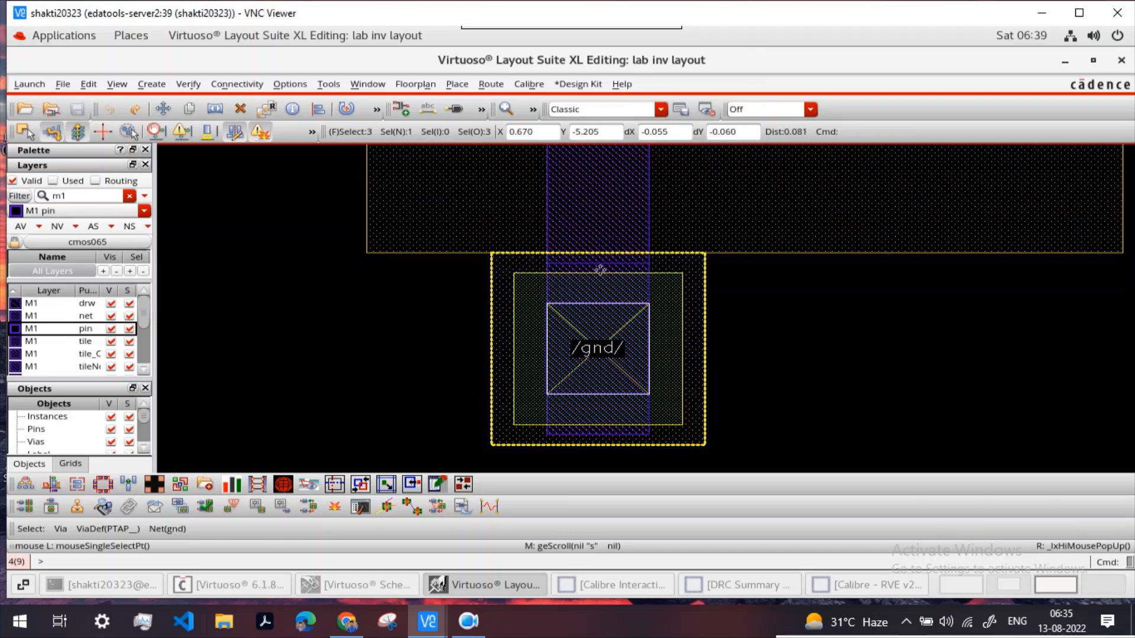
drag(716, 460, 483, 240)
right_click(526, 320)
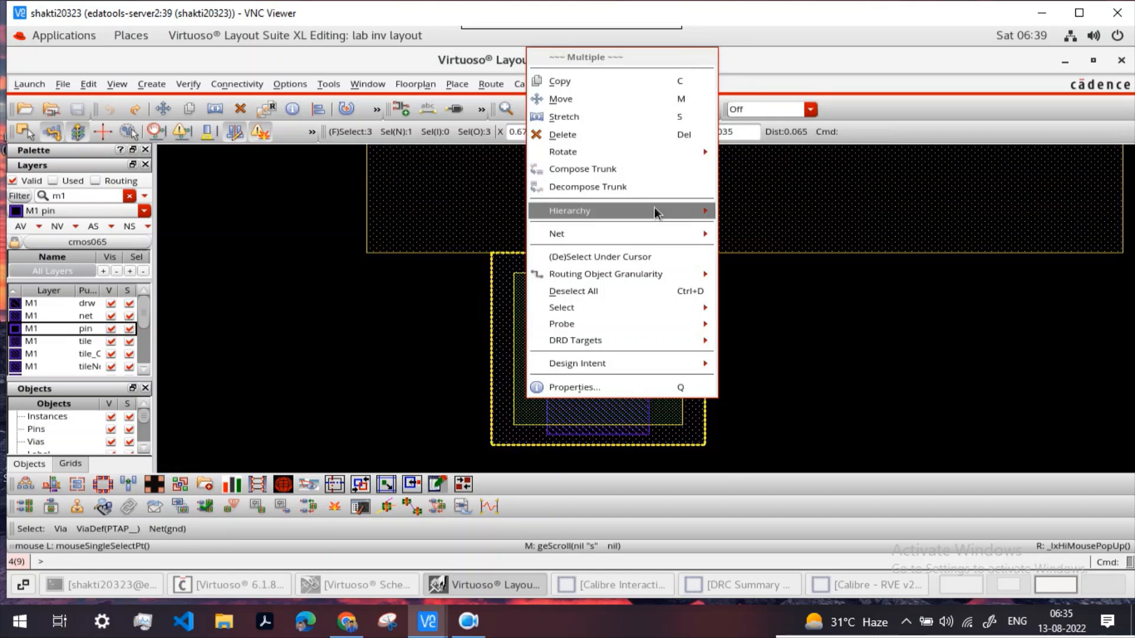
click(768, 231)
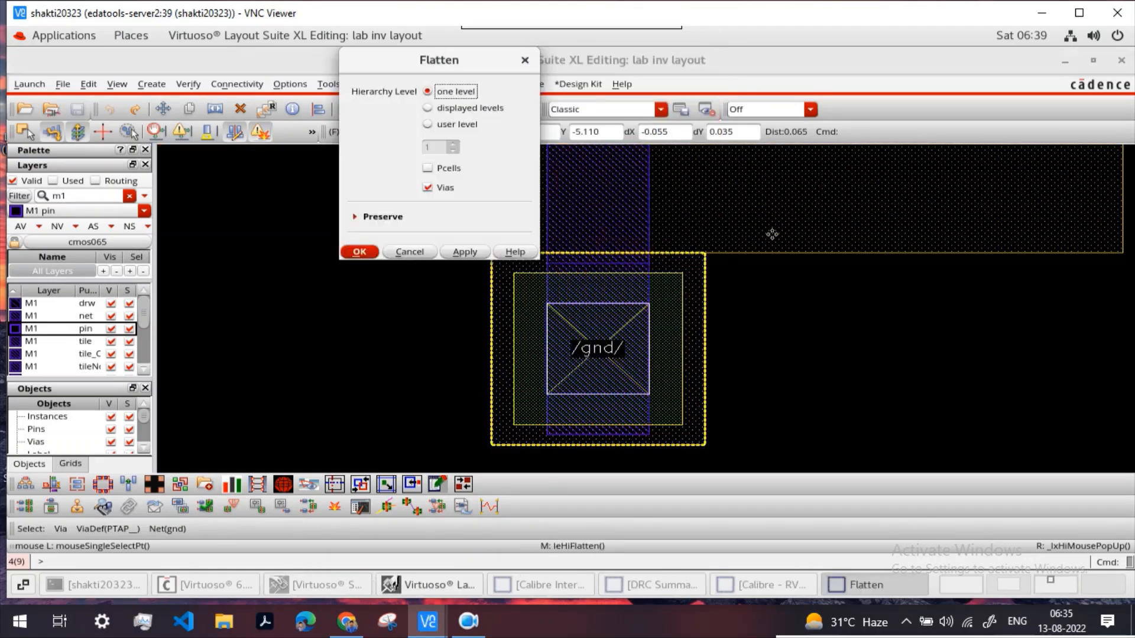
click(428, 169)
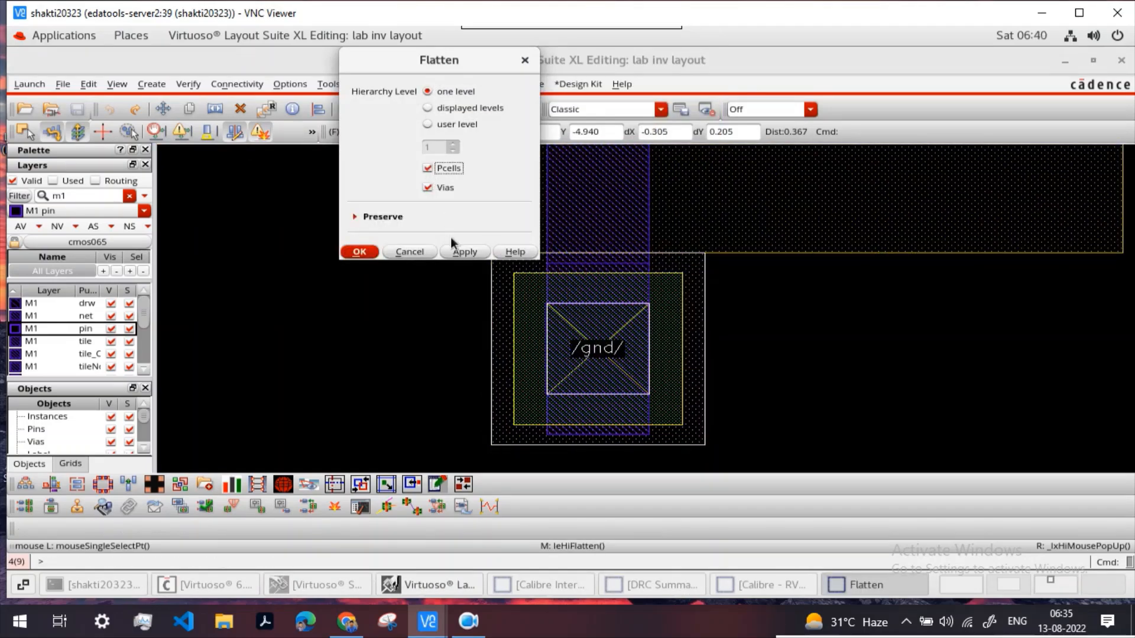
click(464, 252)
click(360, 253)
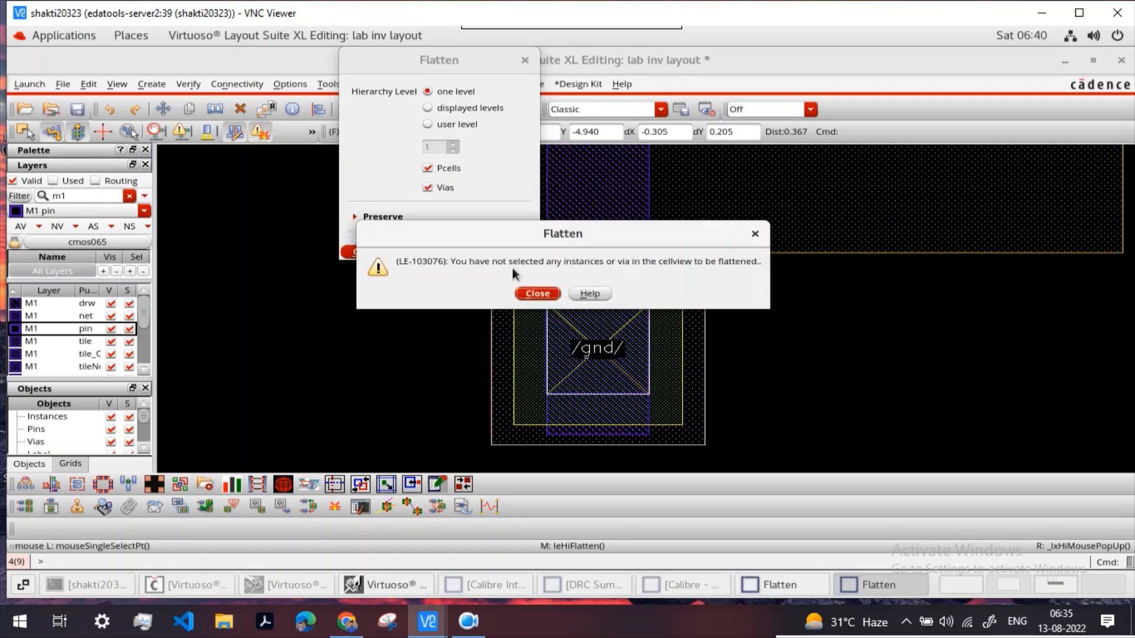
click(513, 293)
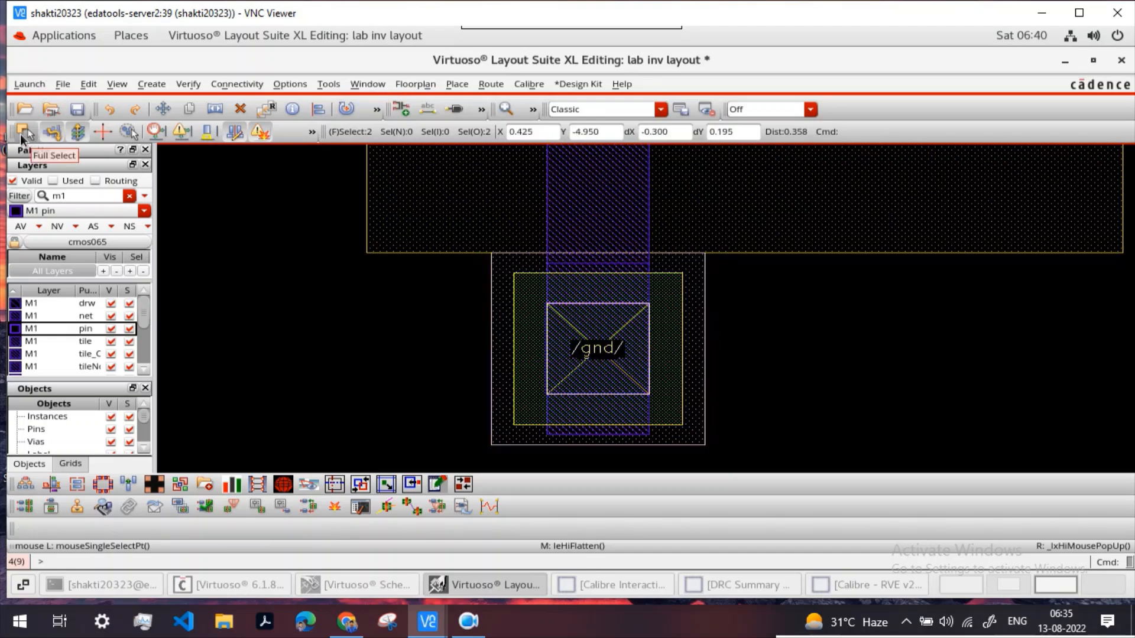
Step: Switch to partial selection and stretch the PP rectangle's right edge into line with the implant region above, making it about 0.56 µm wide
click(24, 134)
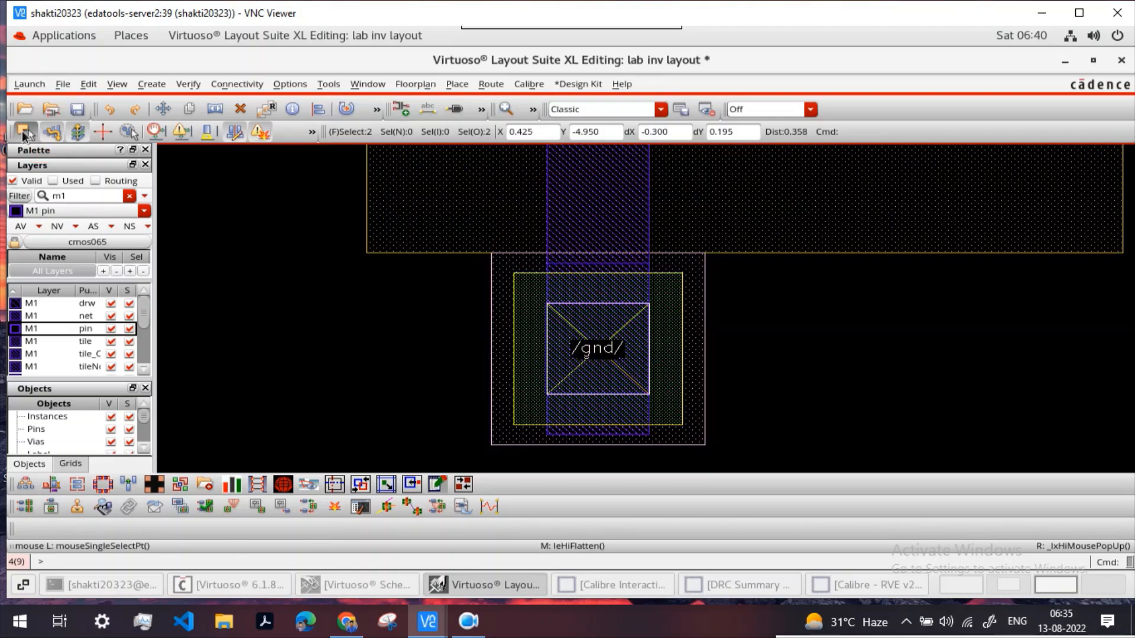
click(706, 353)
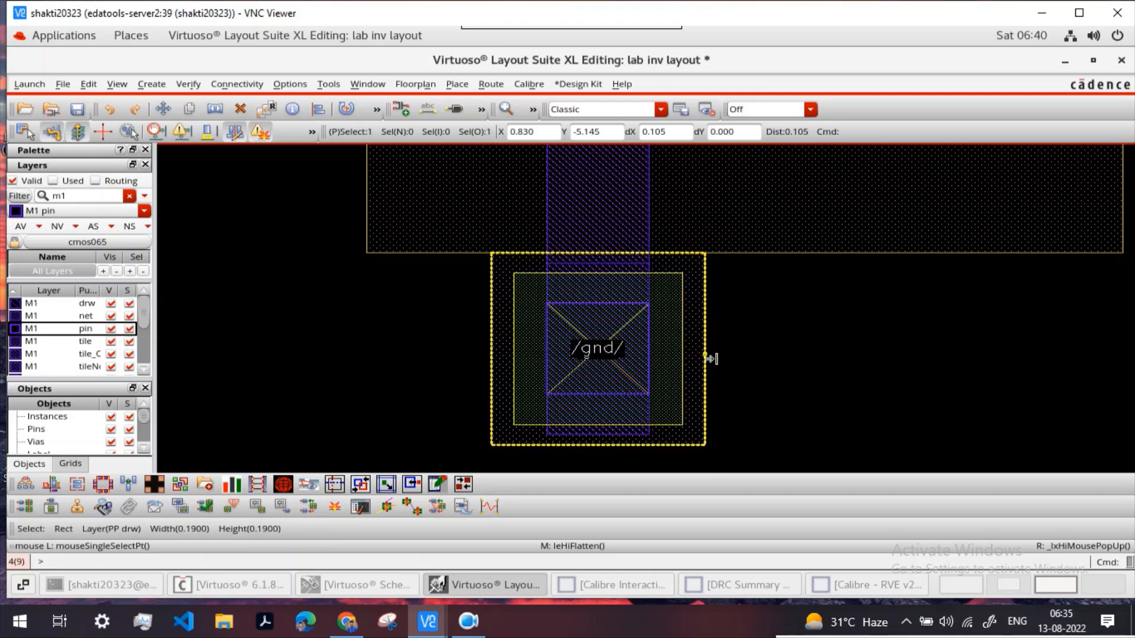
key(s)
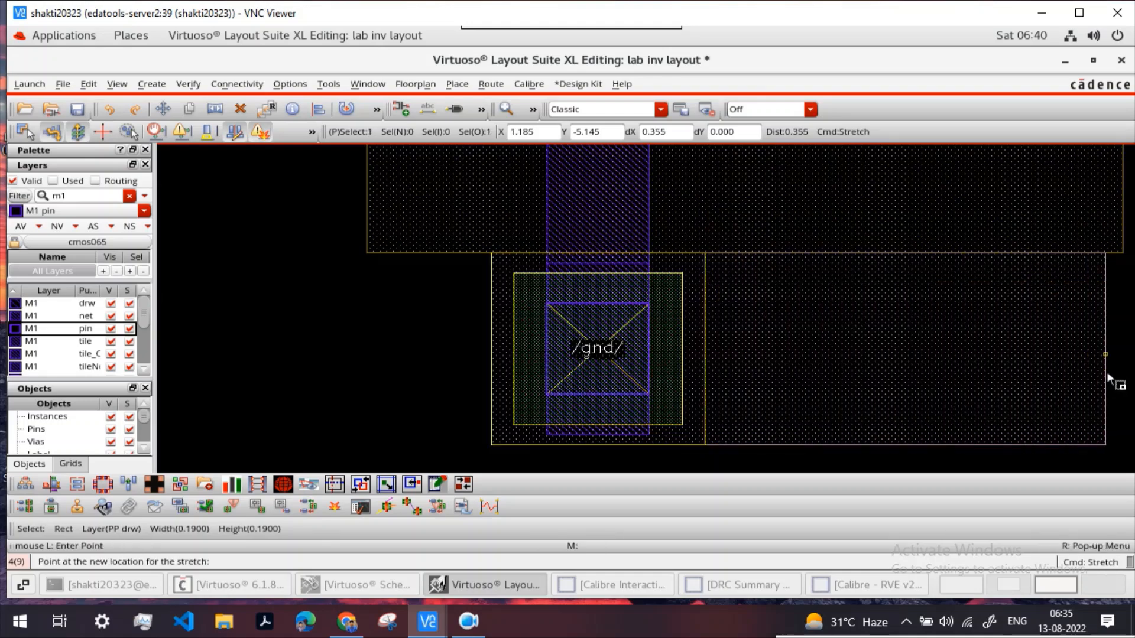
click(1123, 379)
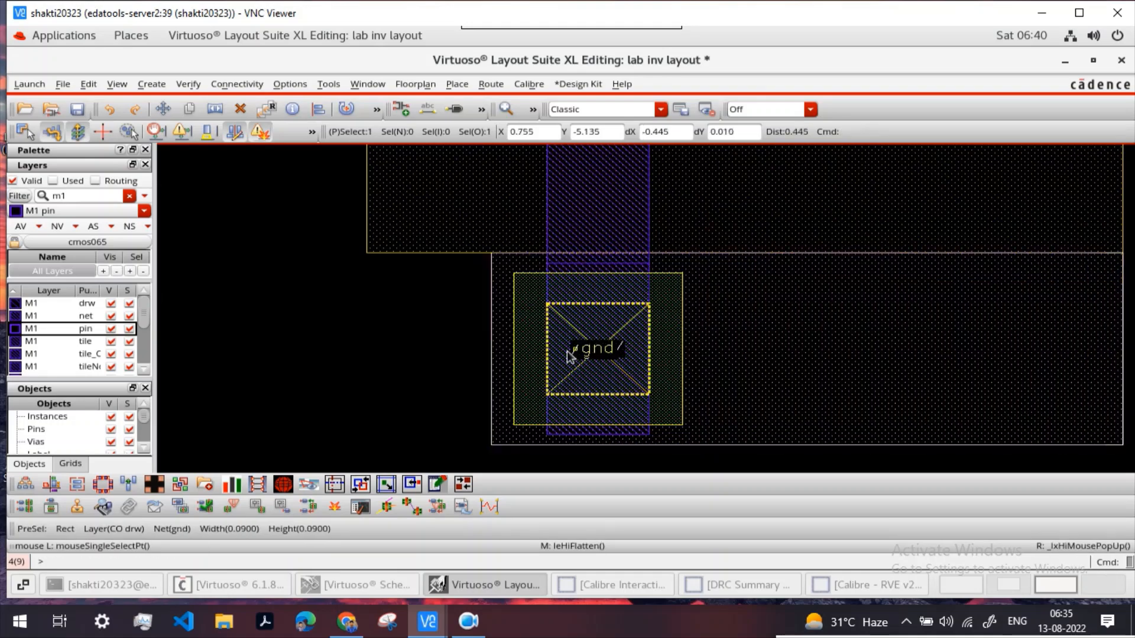
Step: Stretch the PP rectangle's left edge into line with the implant region above, making it about 0.67 µm wide
click(493, 352)
key(s)
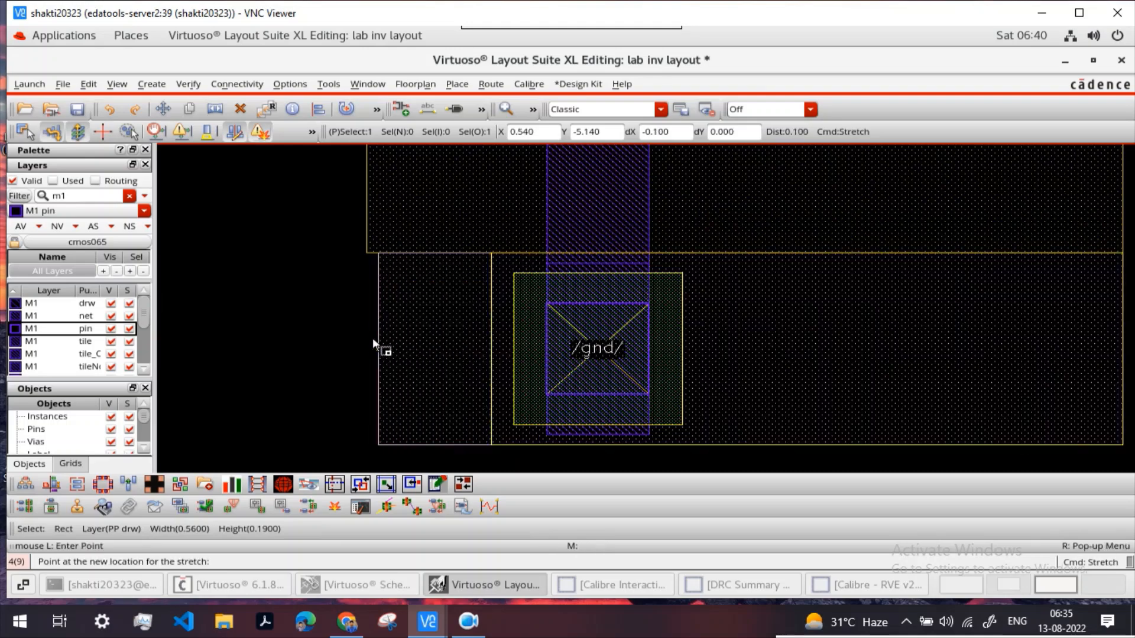
click(369, 341)
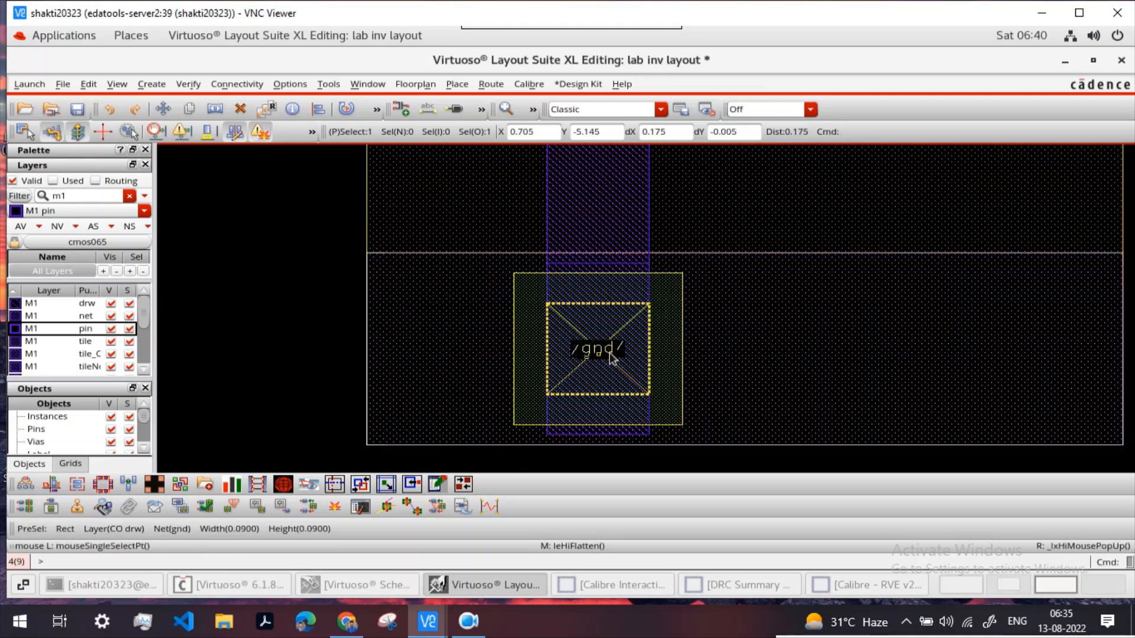
click(685, 341)
key(s)
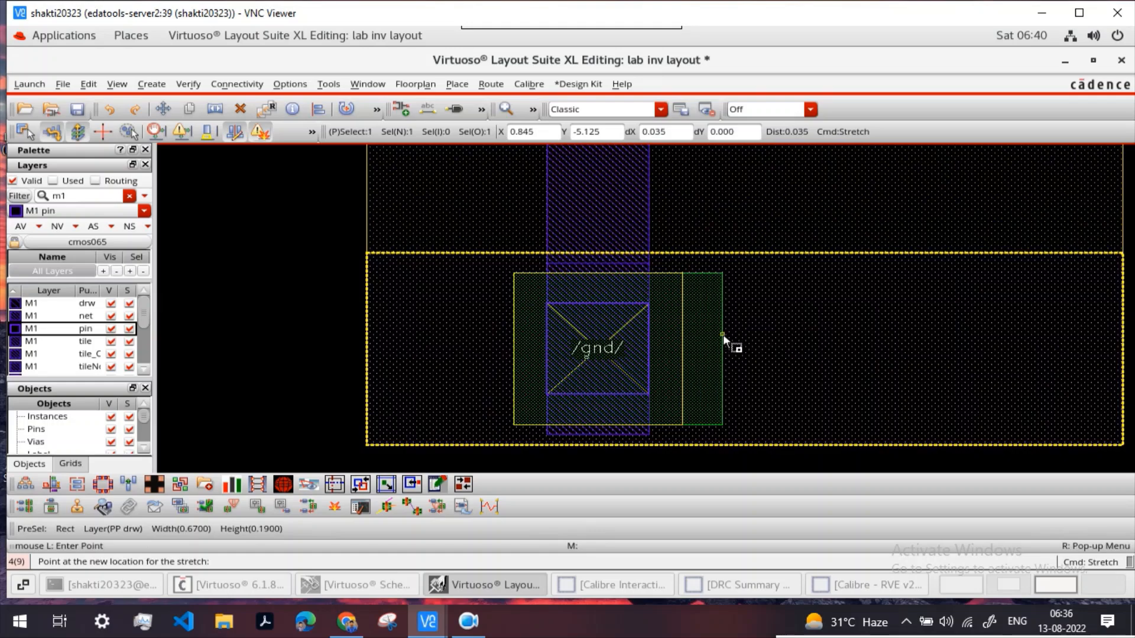
key(Escape)
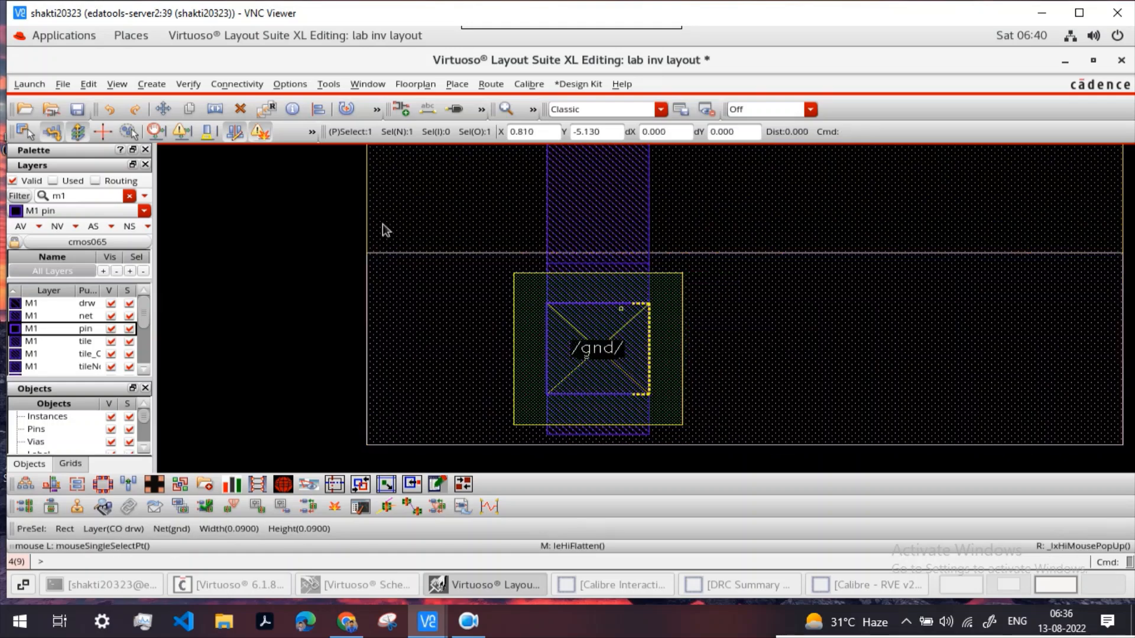
Step: Turn on design-rule notification and stretch the gnd tap's OD rectangle to the right, making it about 0.375 µm wide
click(181, 133)
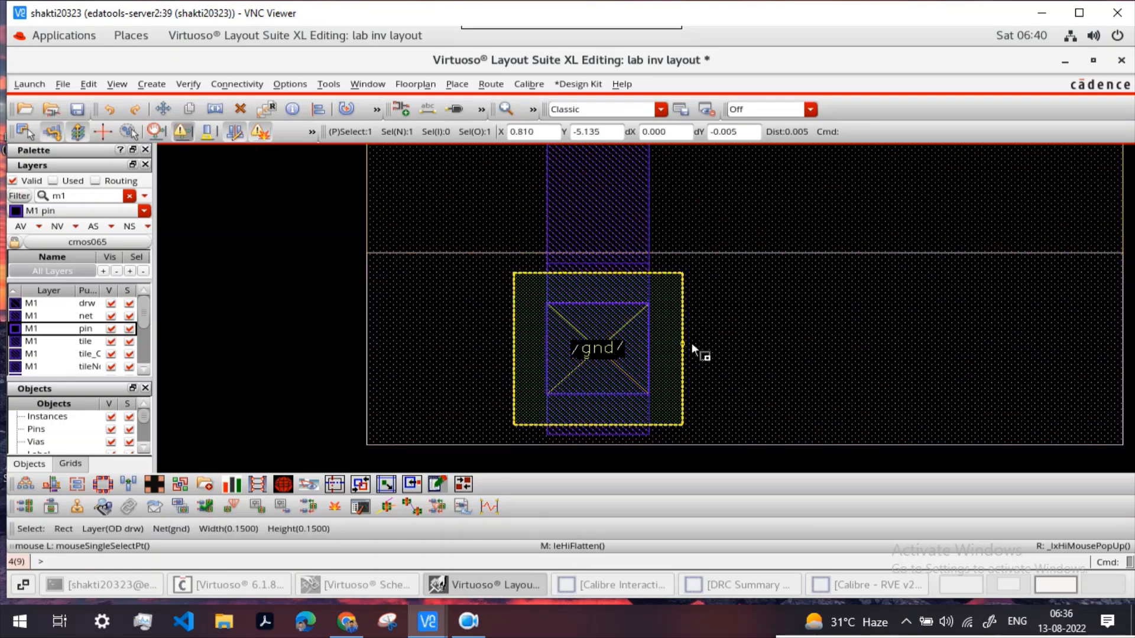
key(s)
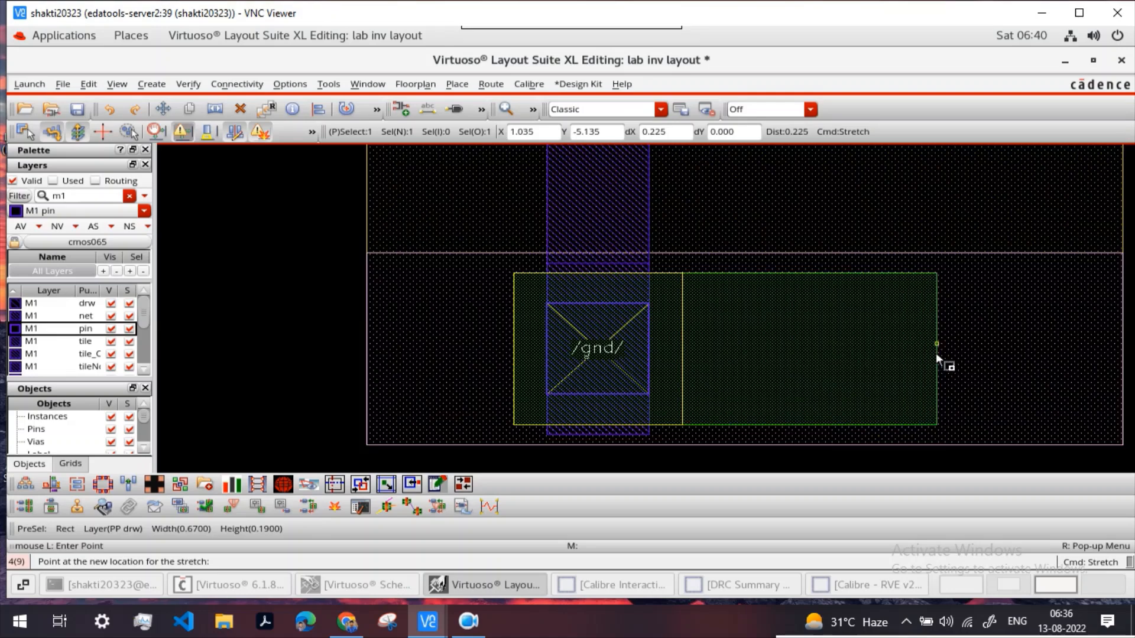
click(935, 352)
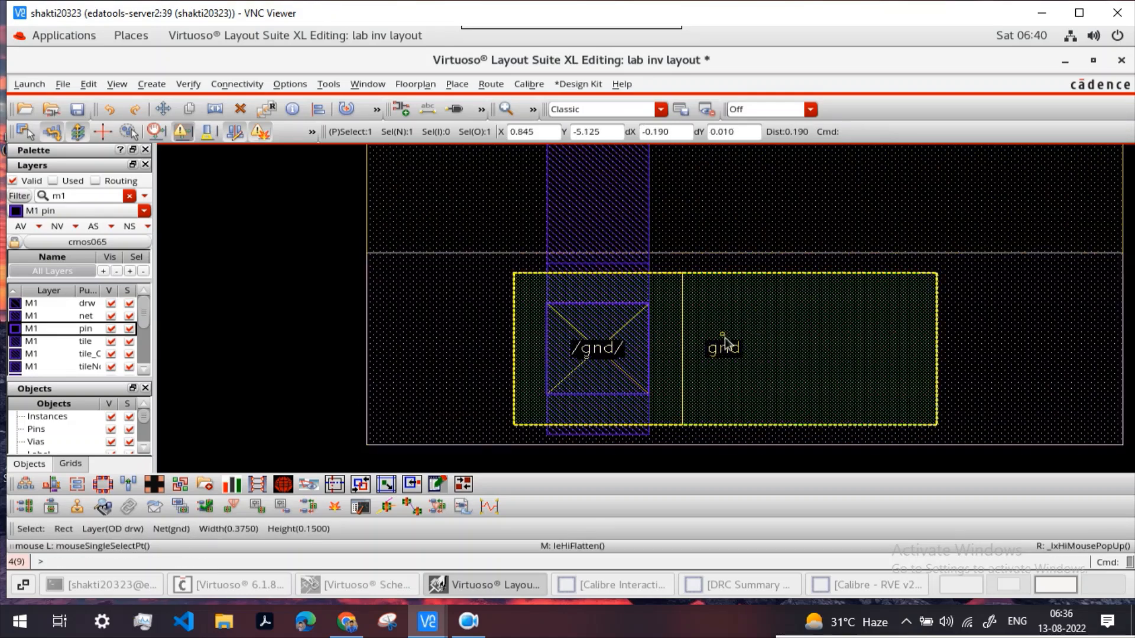
ctrl+scroll(733, 380, down, 2)
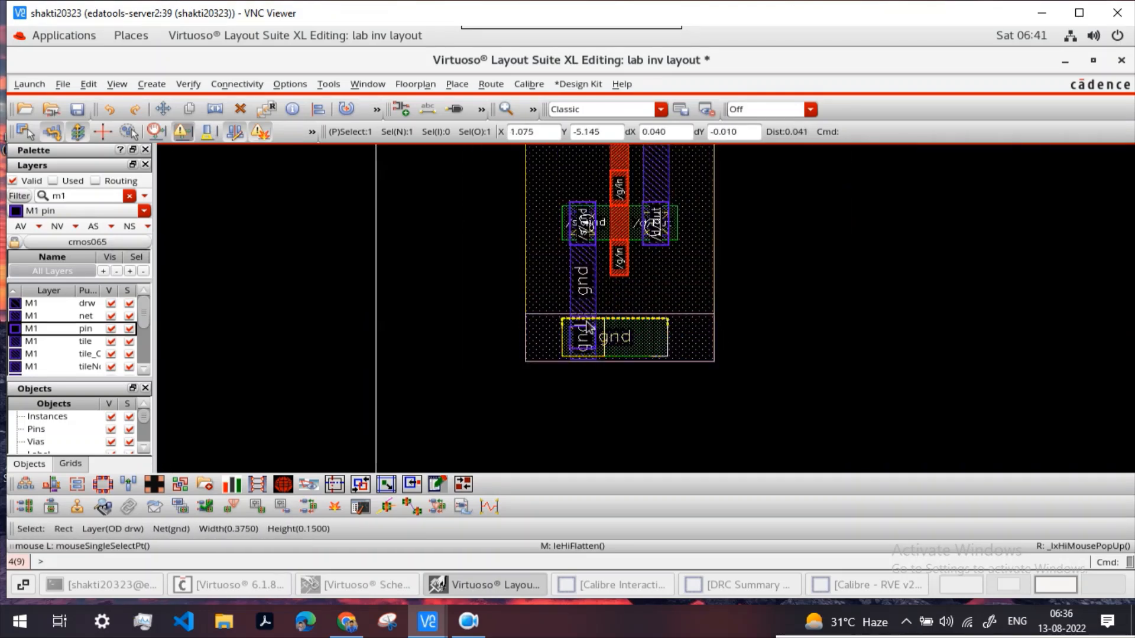
click(604, 343)
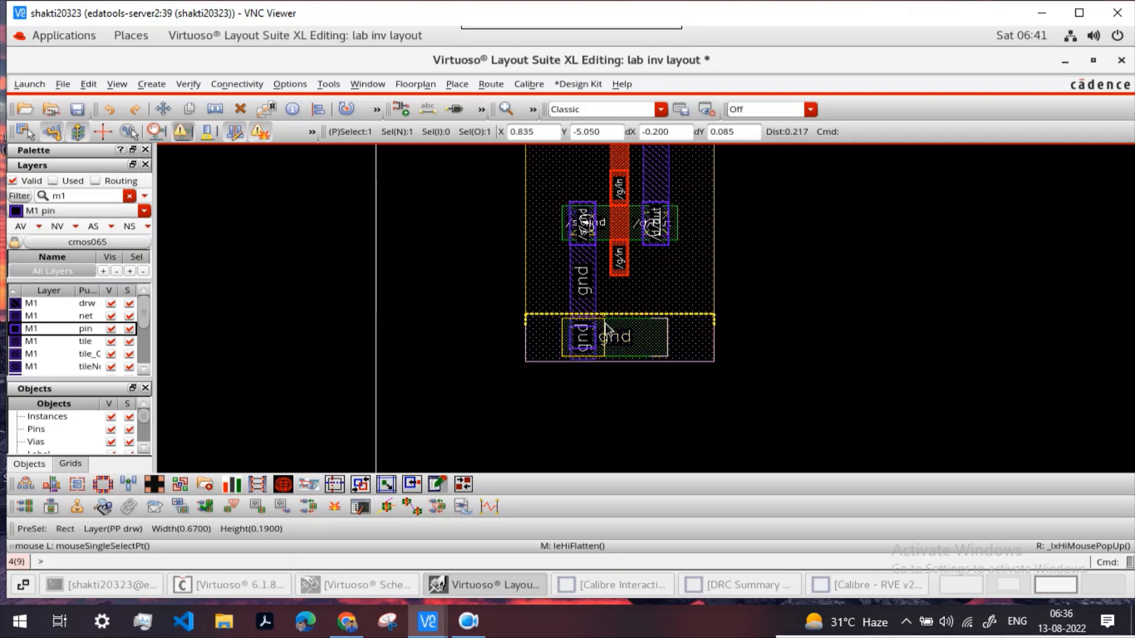
click(583, 341)
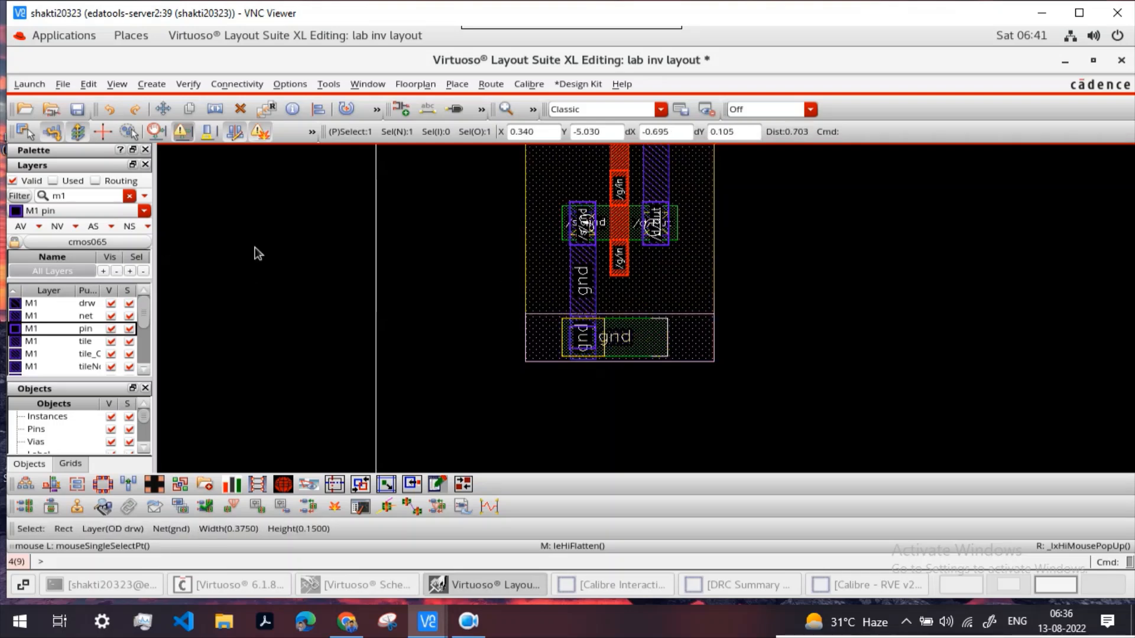
Step: Save the inverter layout and rerun Calibre DRC on it
click(76, 111)
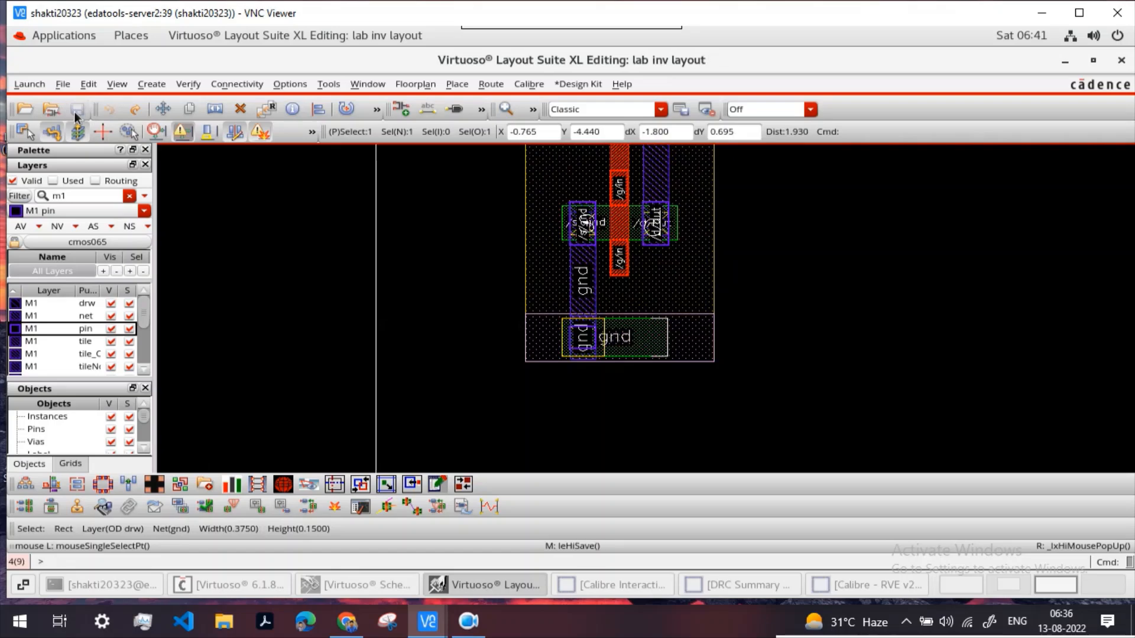
click(609, 590)
click(608, 590)
click(872, 582)
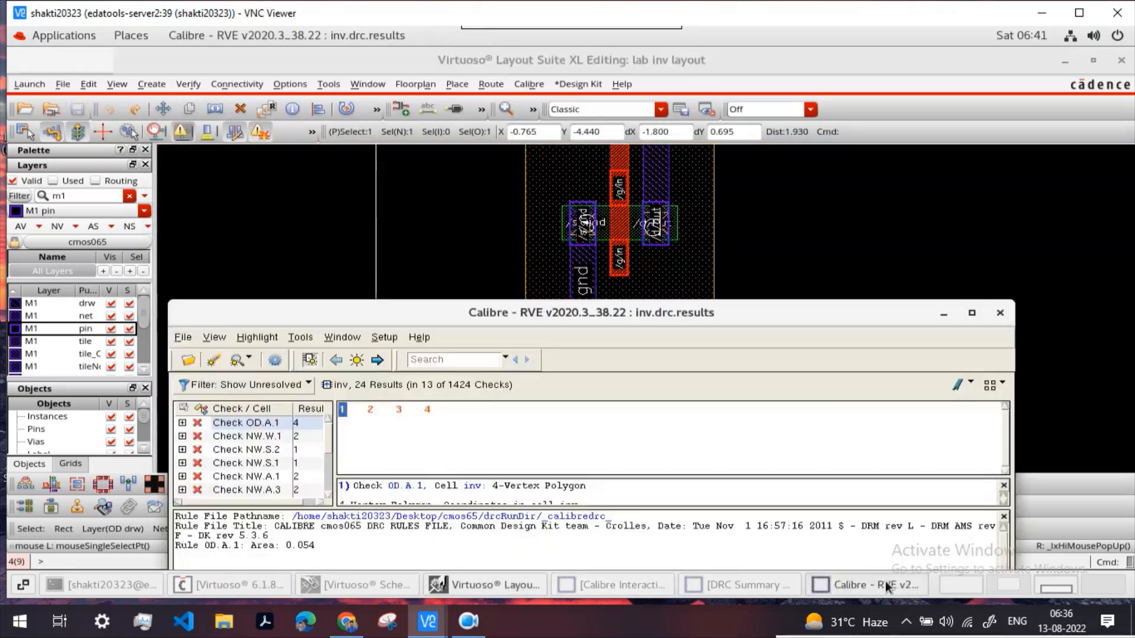
click(943, 313)
click(638, 588)
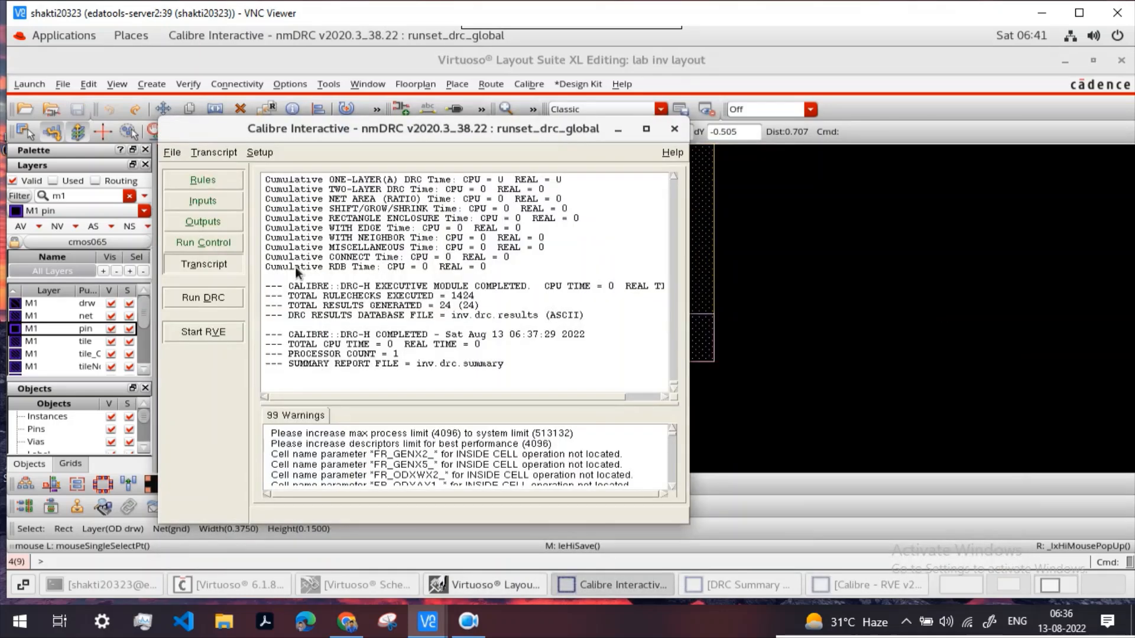
click(219, 301)
click(331, 369)
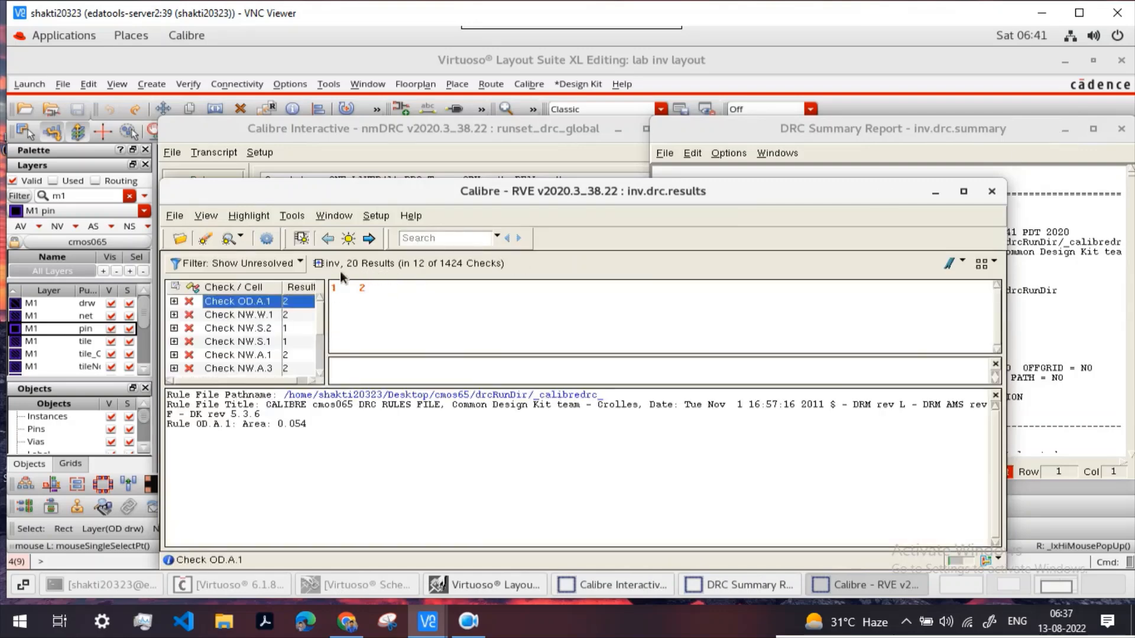
Step: Highlight result 1 of Check OD.A.1 in the new DRC results and examine the flagged vdd tap via above the PMOS
click(936, 194)
click(1066, 131)
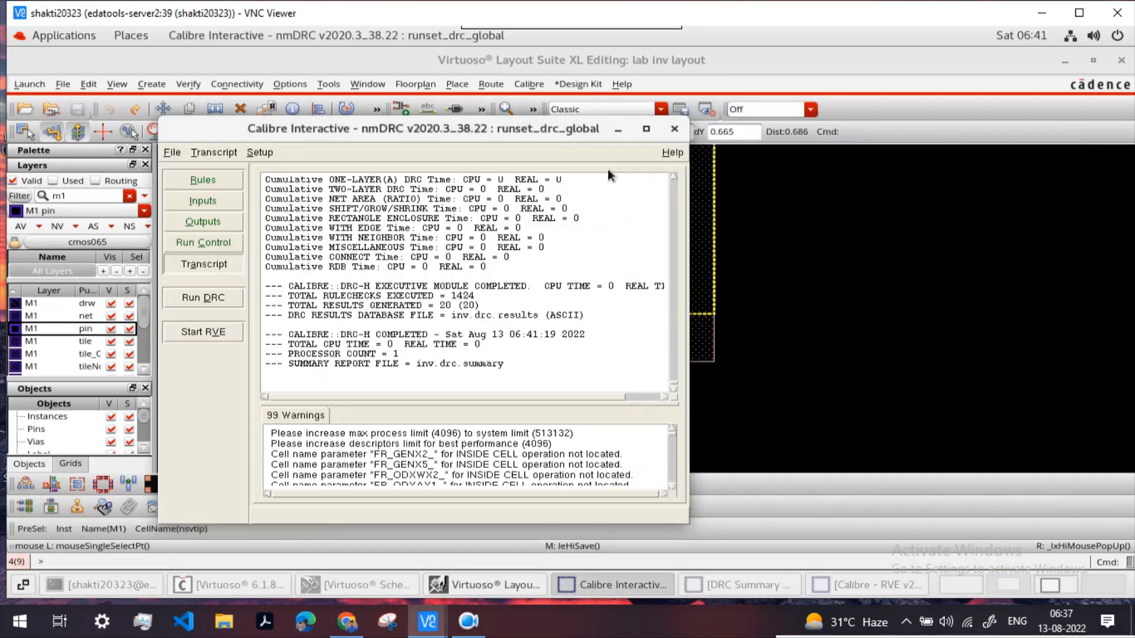
click(619, 130)
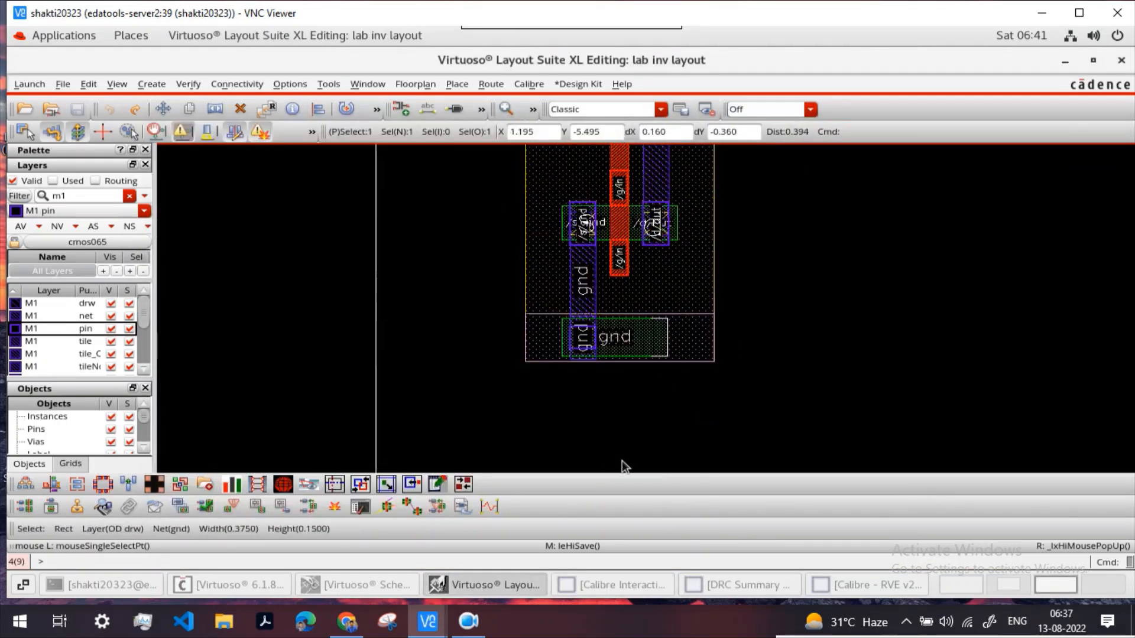
click(724, 588)
click(725, 587)
click(841, 584)
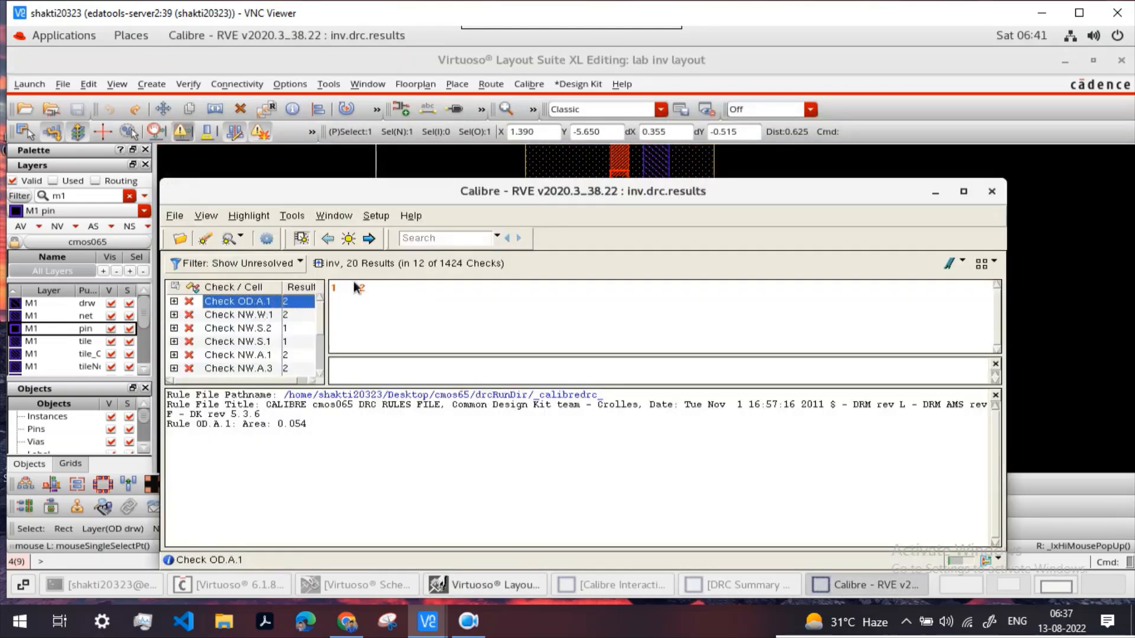
click(334, 288)
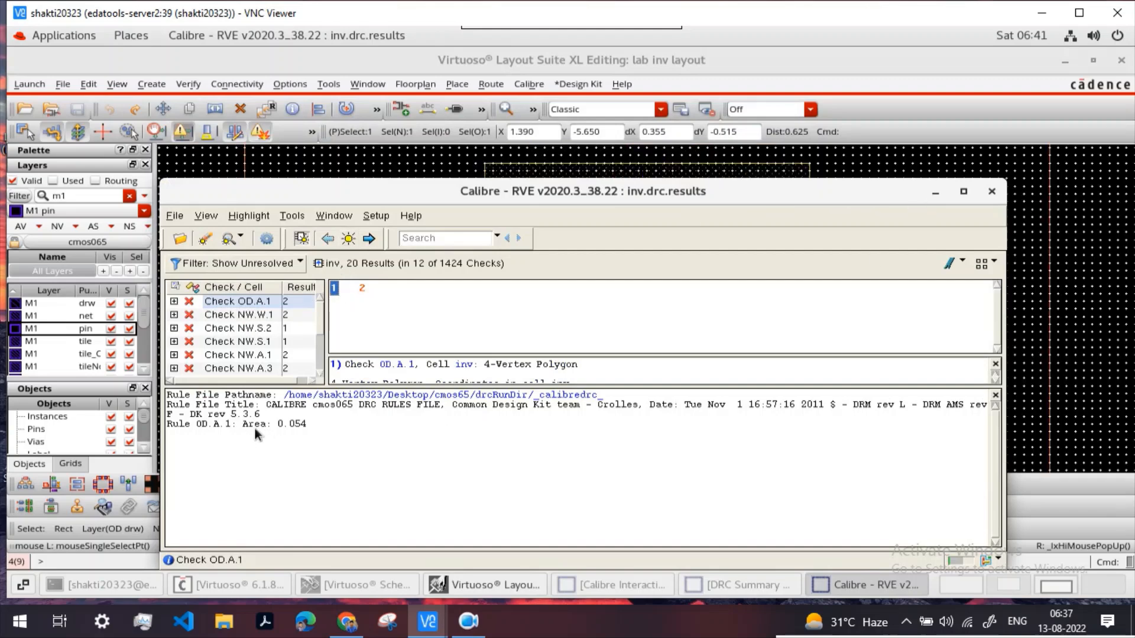
click(935, 192)
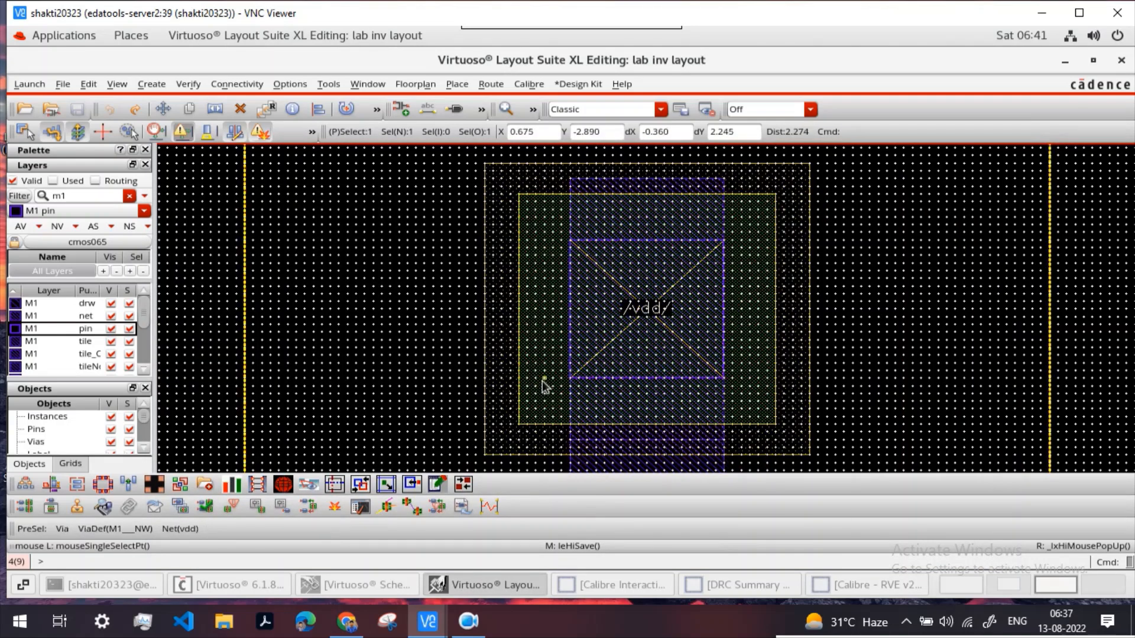
ctrl+scroll(544, 387, down, 2)
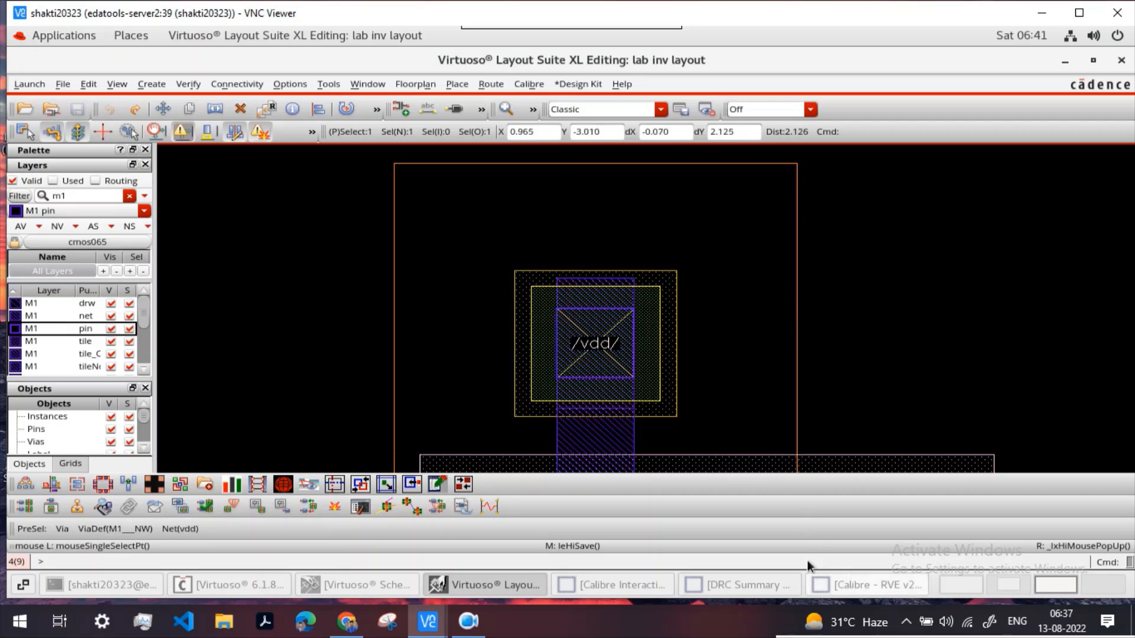
key(shift+z)
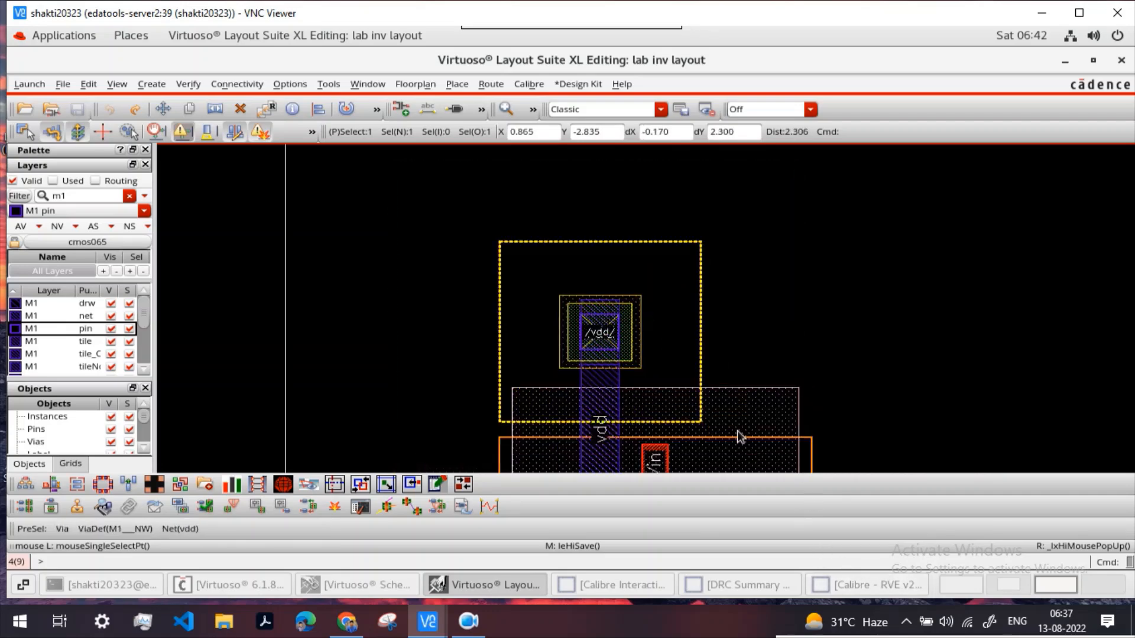
Step: Flatten the vdd tap via above the PMOS by one level, with both Pcells and Vias included
click(859, 582)
click(859, 582)
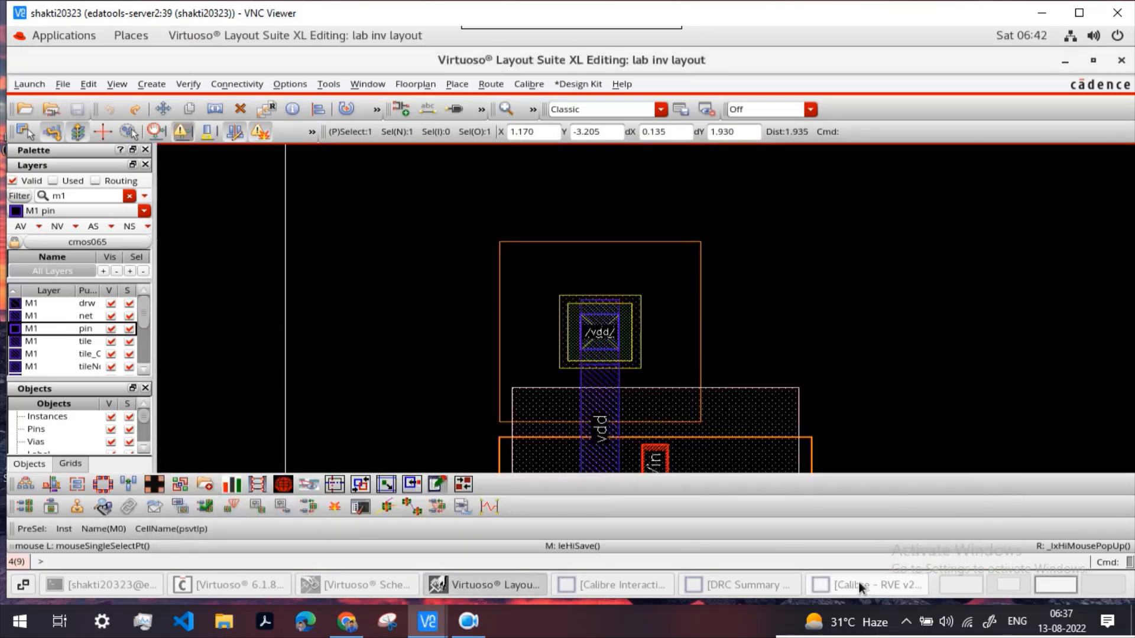
scroll(733, 373, down, 1)
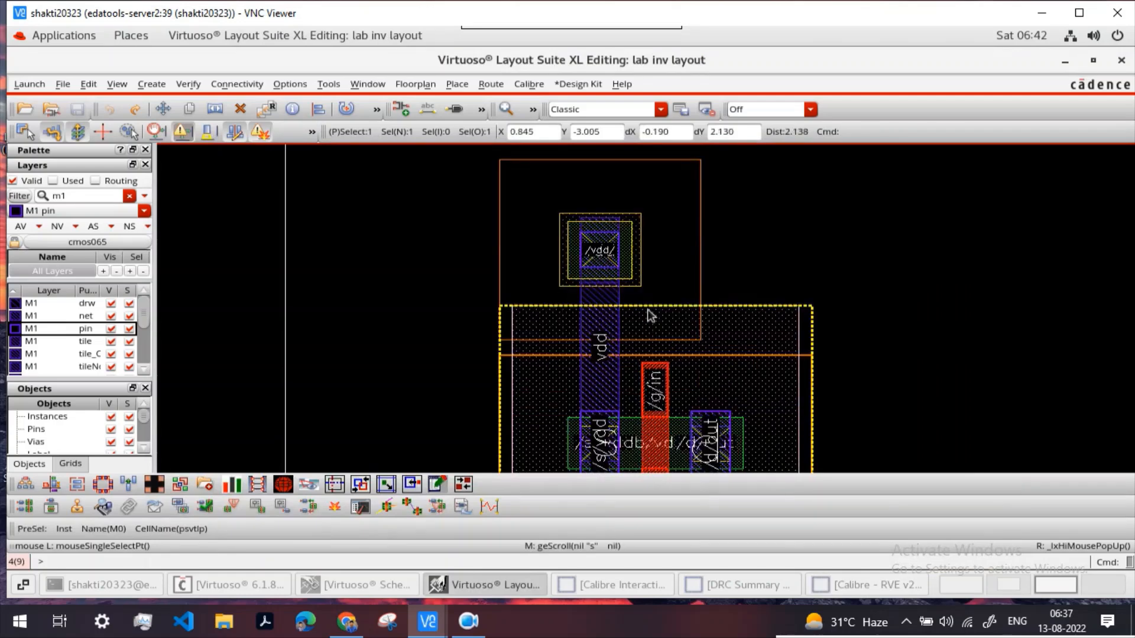
scroll(493, 193, up, 1)
drag(483, 225, 710, 428)
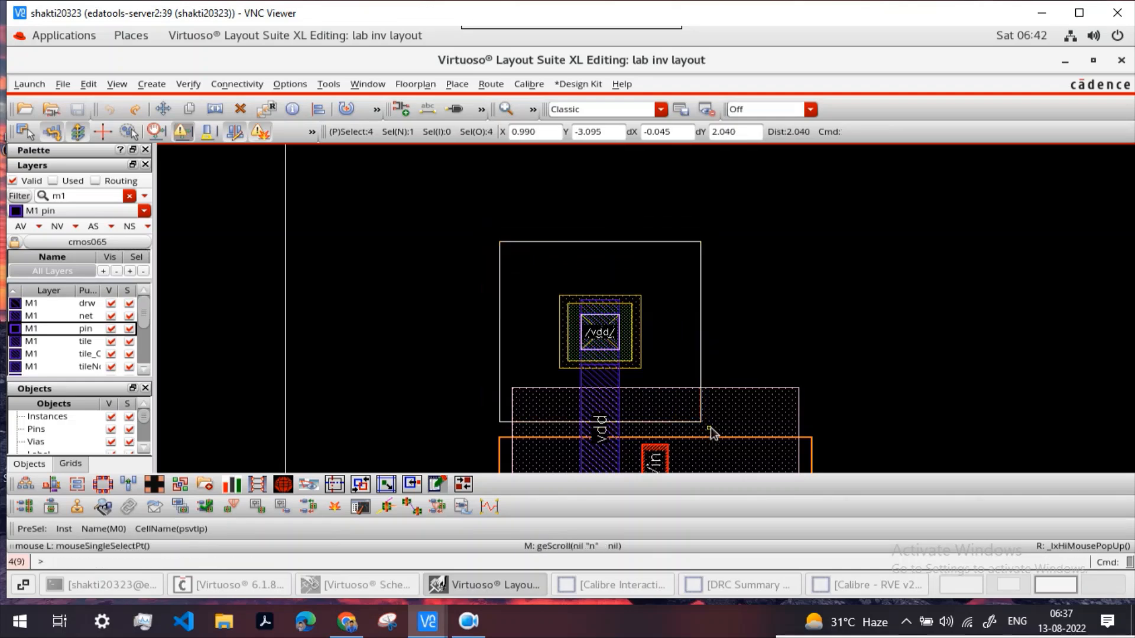
right_click(573, 310)
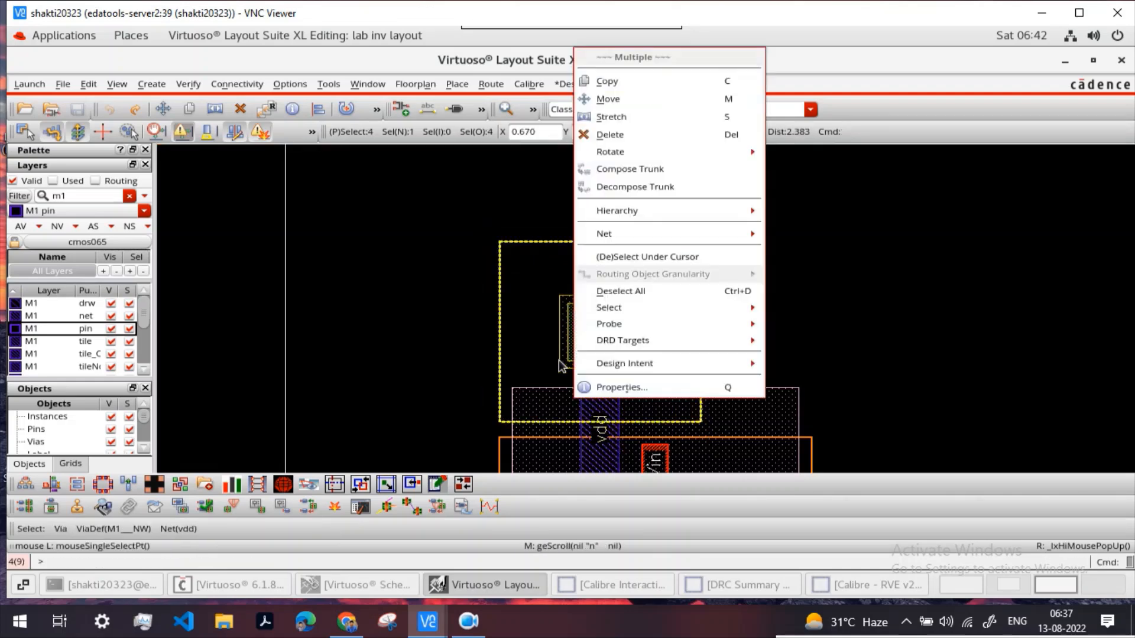
mouse_move(718, 214)
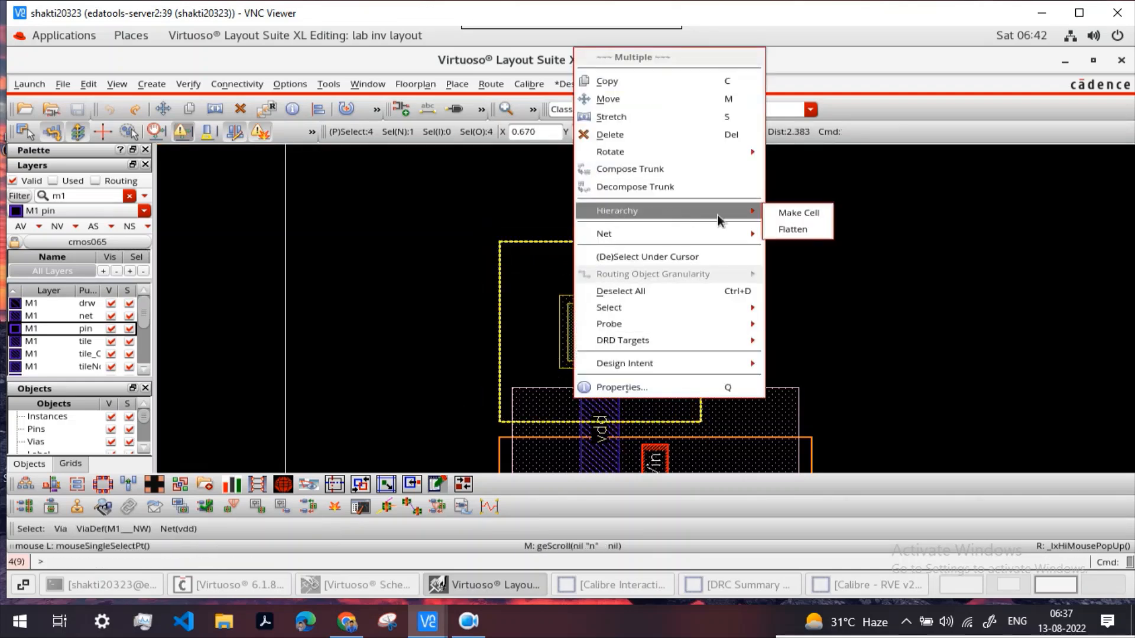
click(791, 229)
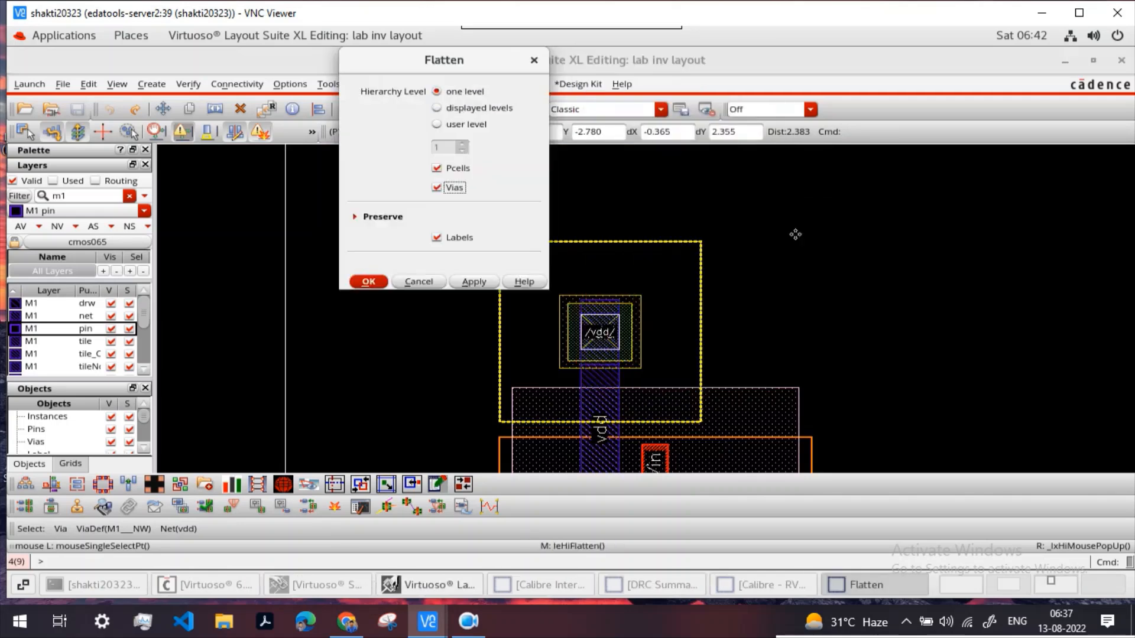
click(368, 282)
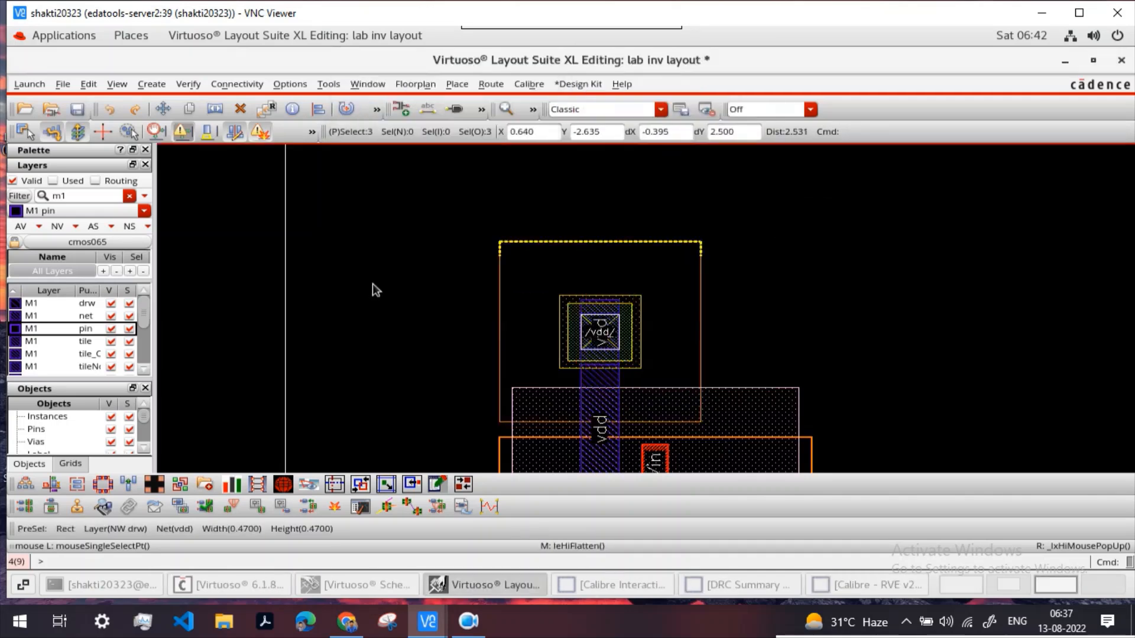
Step: Stretch the vdd tap's NW rectangle down to the PMOS n-well and right to its edge, making it about 0.735 × 0.51 µm
scroll(692, 387, down, 1)
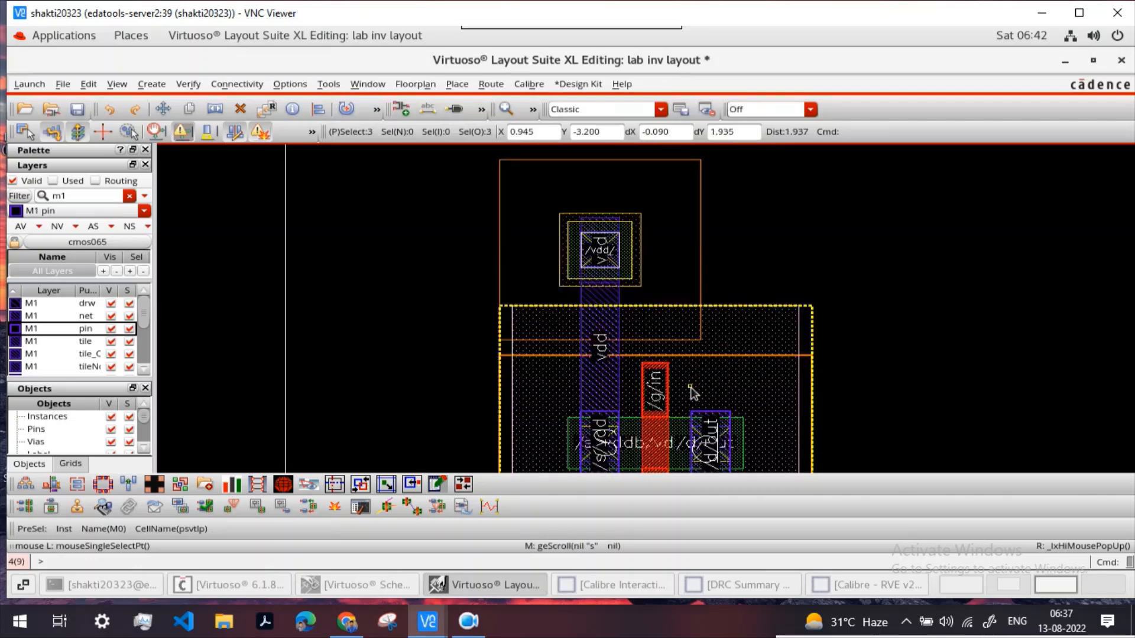
ctrl+scroll(662, 346, up, 1)
click(666, 346)
drag(663, 348, 660, 367)
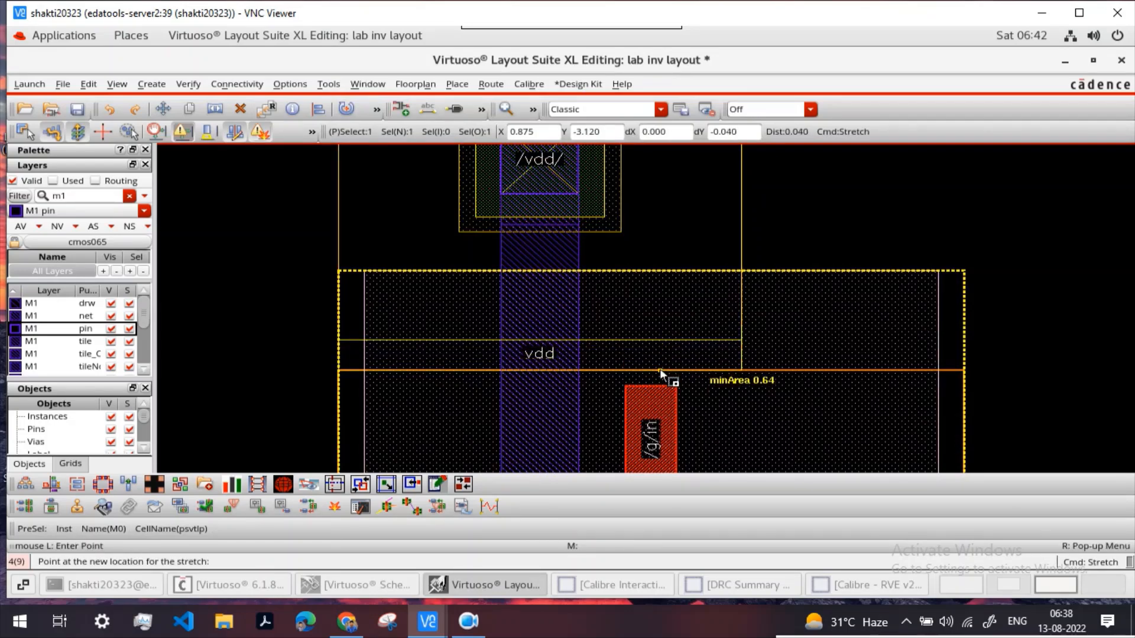
click(857, 219)
scroll(753, 243, up, 3)
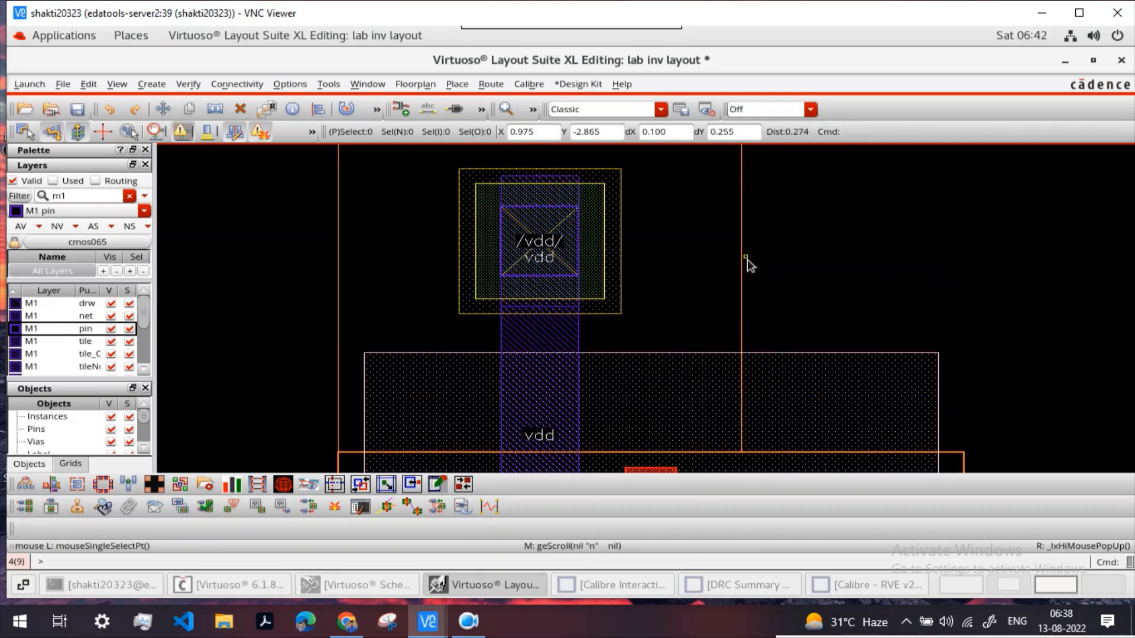
drag(742, 283, 964, 275)
scroll(839, 282, down, 1)
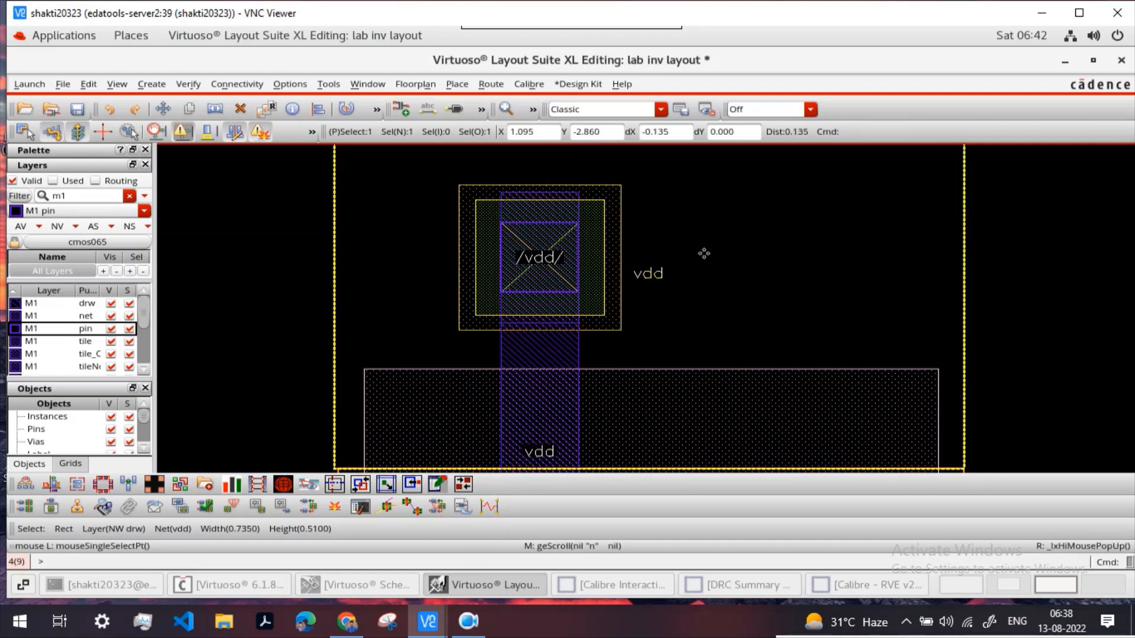
Step: Stretch the NW rectangle's top edge upward above the vdd tap to enlarge its area for the 0.64 minimum-area rule
scroll(679, 251, up, 2)
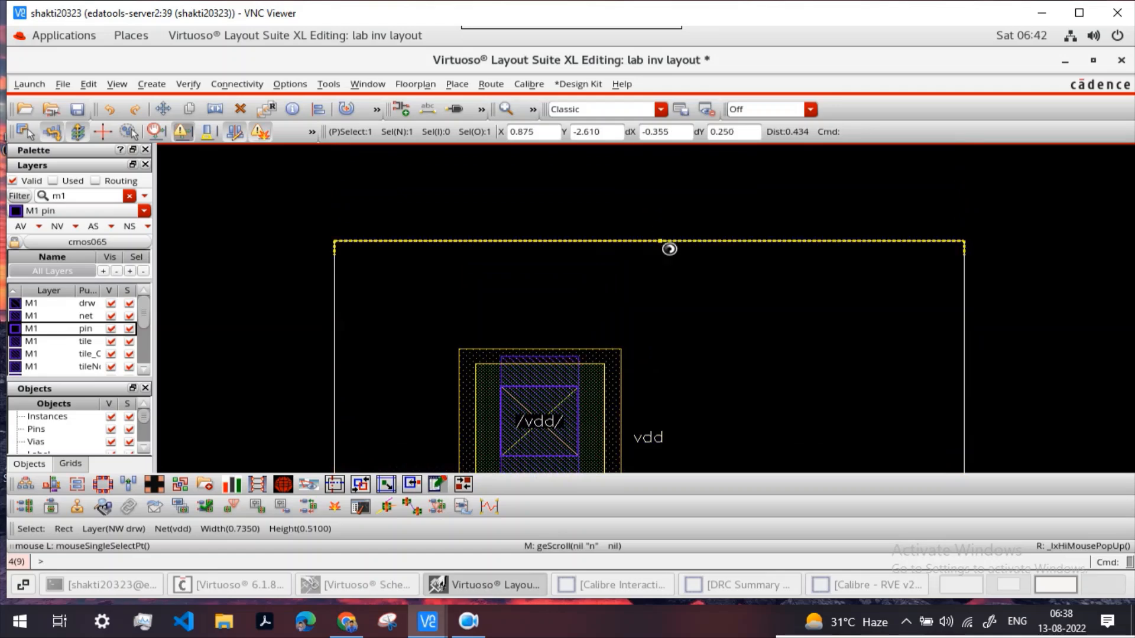
drag(662, 241, 668, 137)
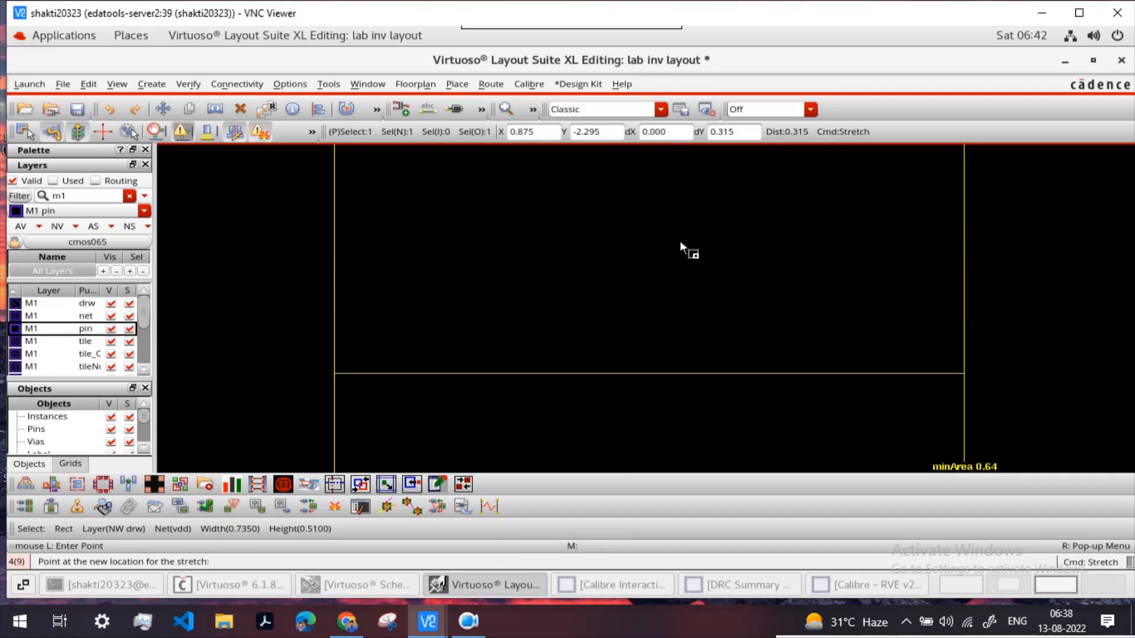
drag(682, 319, 687, 229)
scroll(662, 325, down, 5)
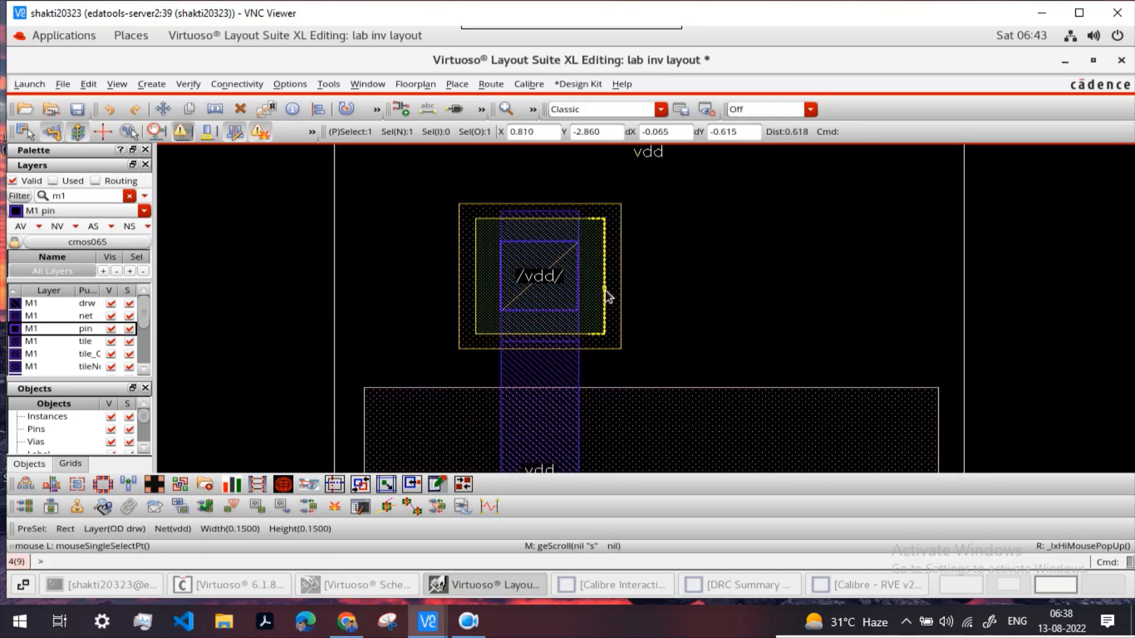
Step: Stretch the right edges of the vdd tap's OD rectangle by about 0.215 µm and its NP rectangle by about 0.265 µm
key(s)
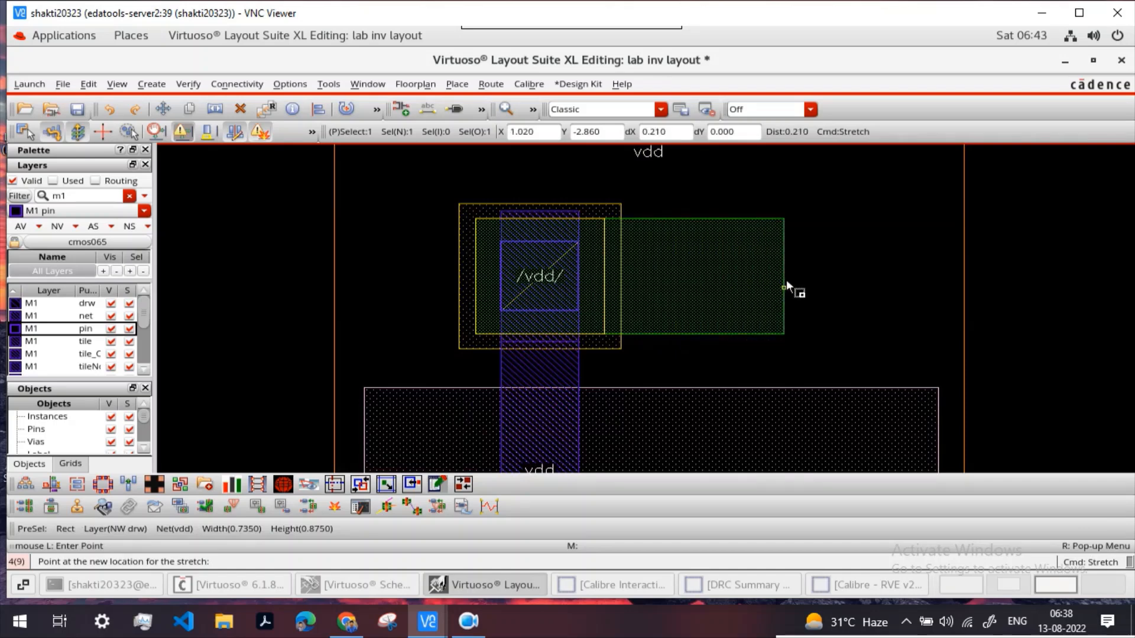
click(788, 280)
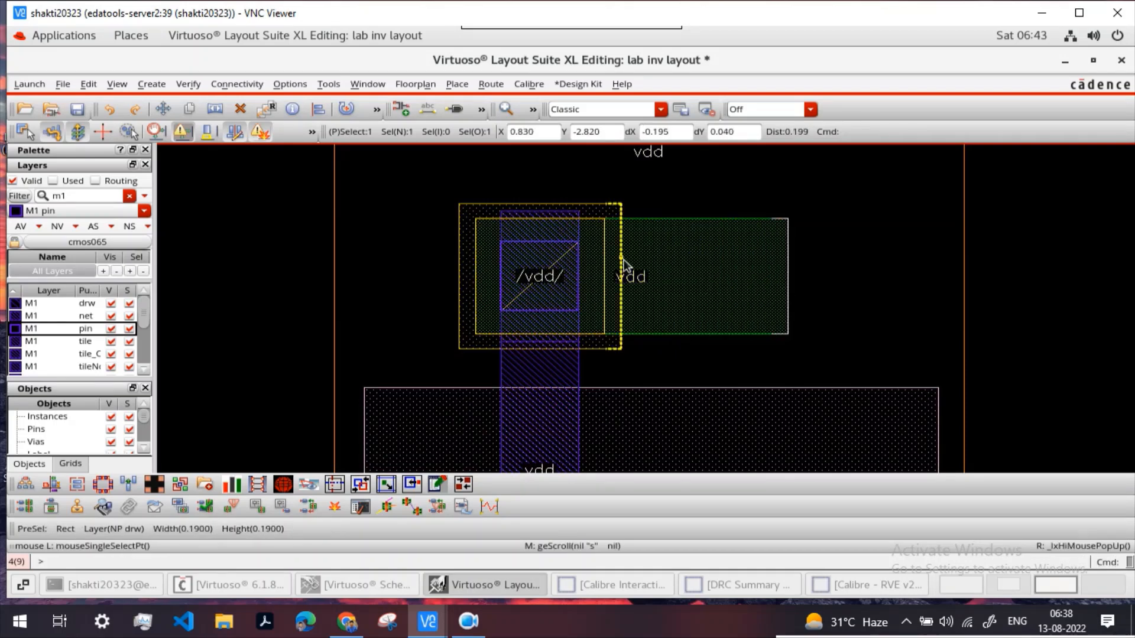
key(s)
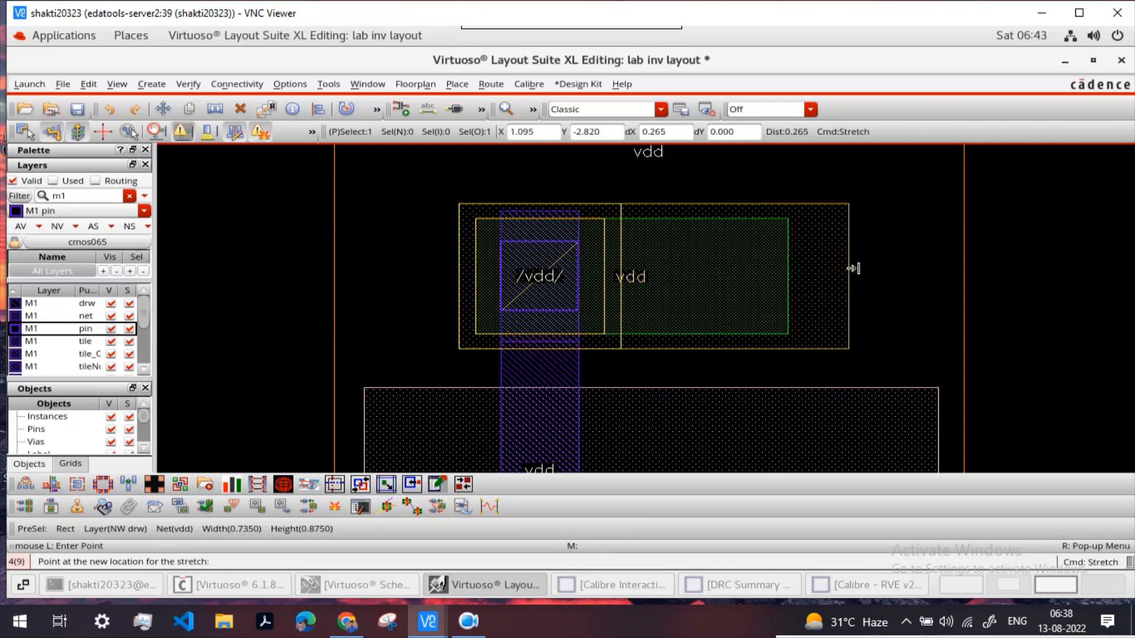
click(848, 264)
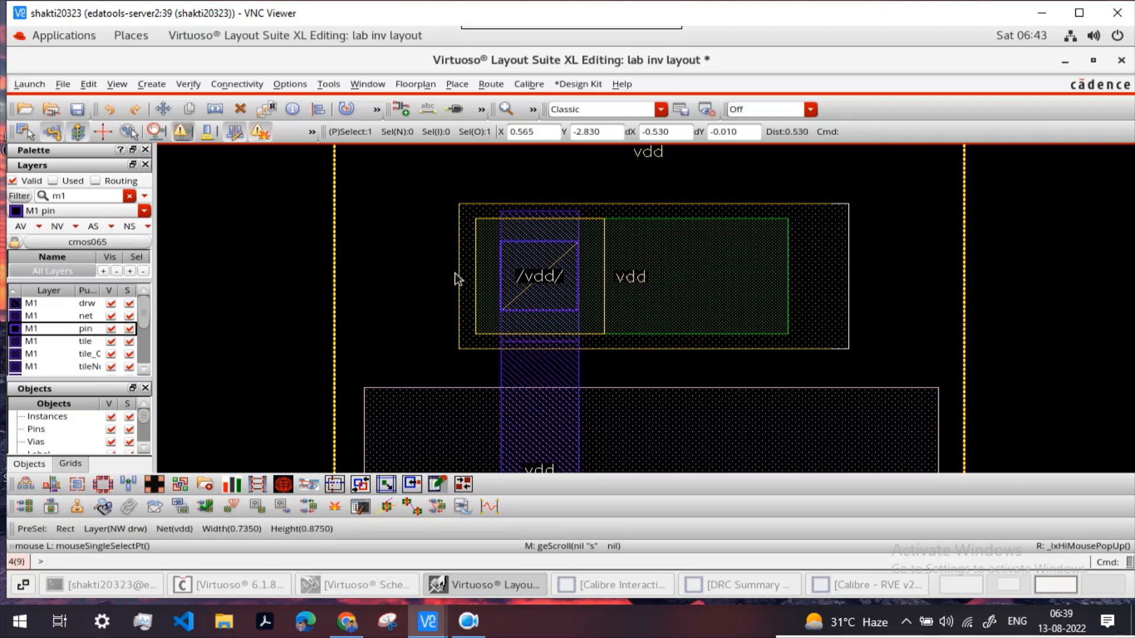
key(shift+z)
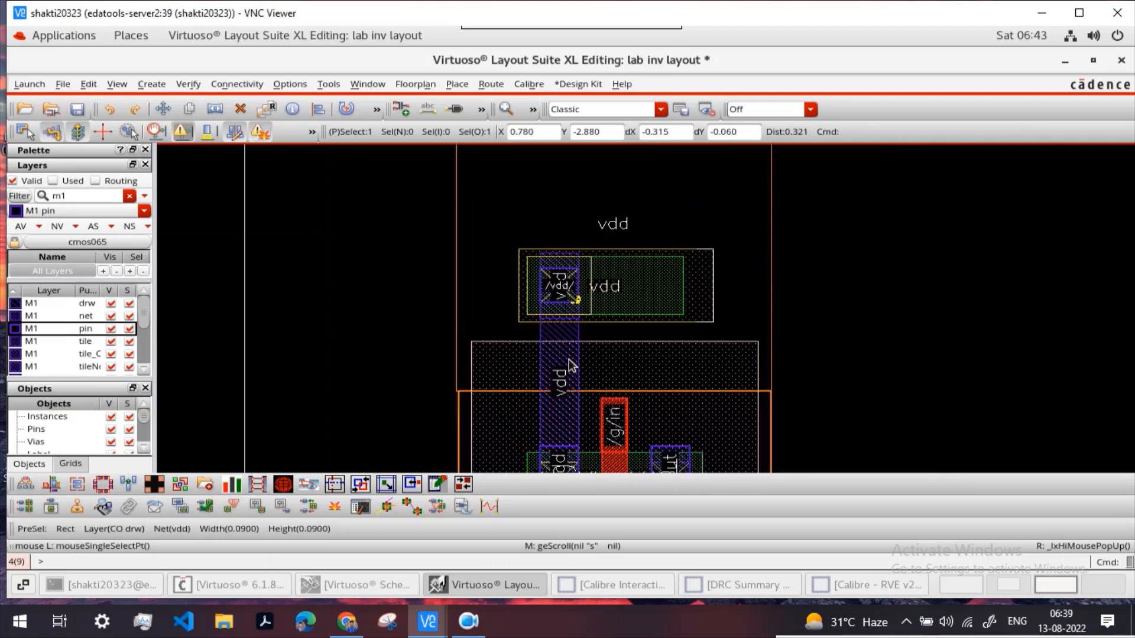
Step: Flatten the M1-to-poly via at the in pin between the NMOS and PMOS
scroll(864, 335, down, 5)
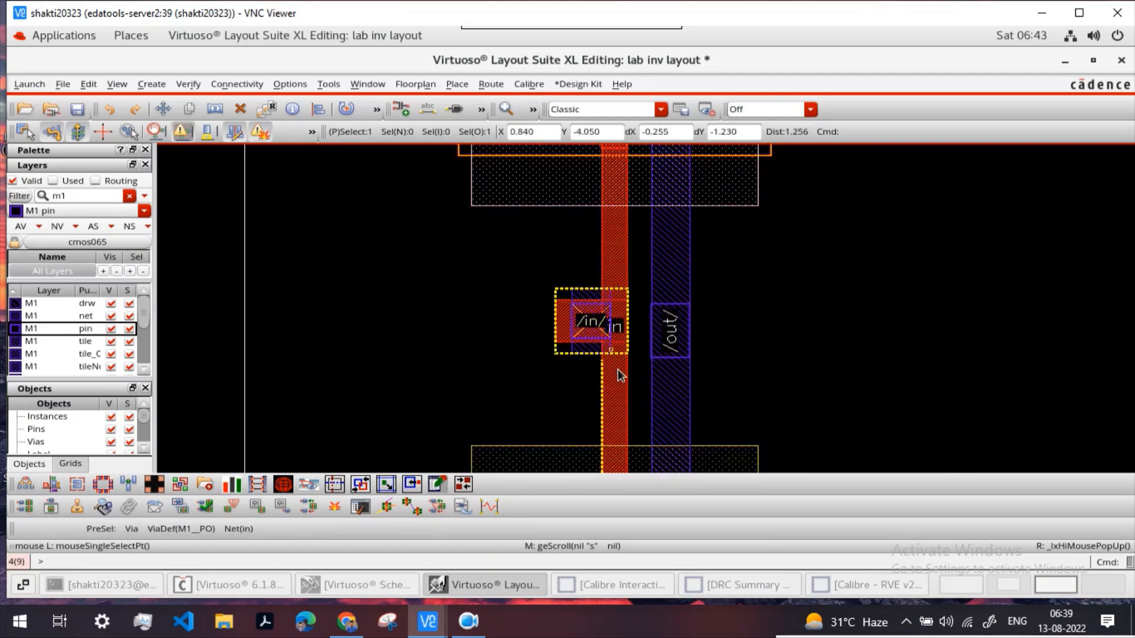
drag(640, 374, 552, 278)
right_click(579, 307)
mouse_move(718, 210)
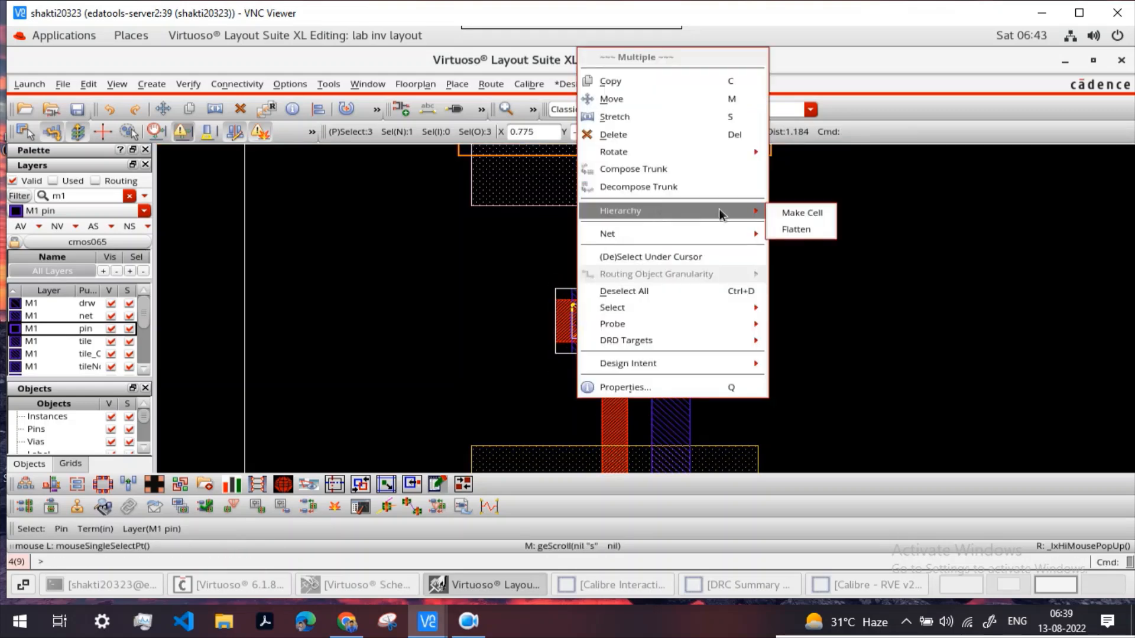
click(814, 229)
click(362, 270)
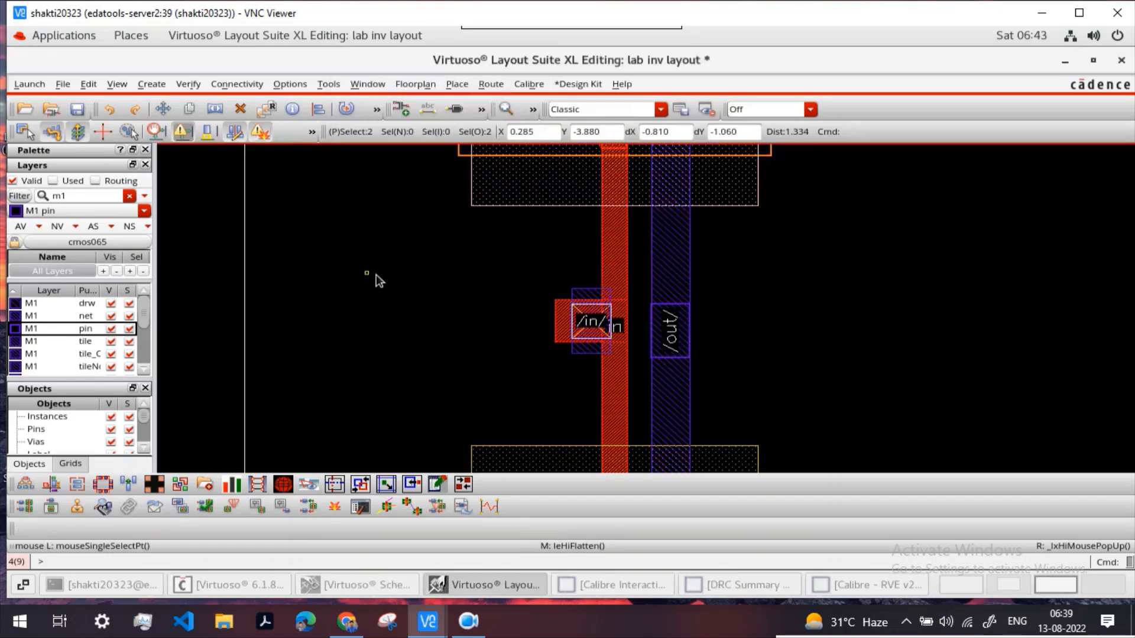
Step: Stretch the in contact's M1 drawing rectangle outward on the side away from the out route, making it about 0.25 µm wide
click(573, 348)
key(s)
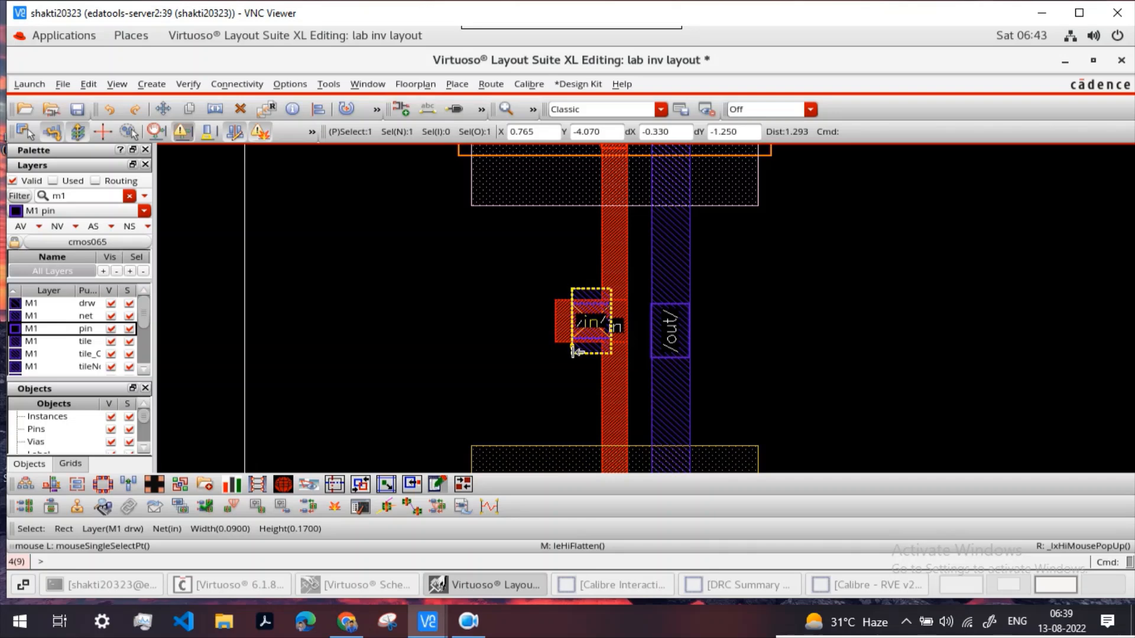
click(572, 347)
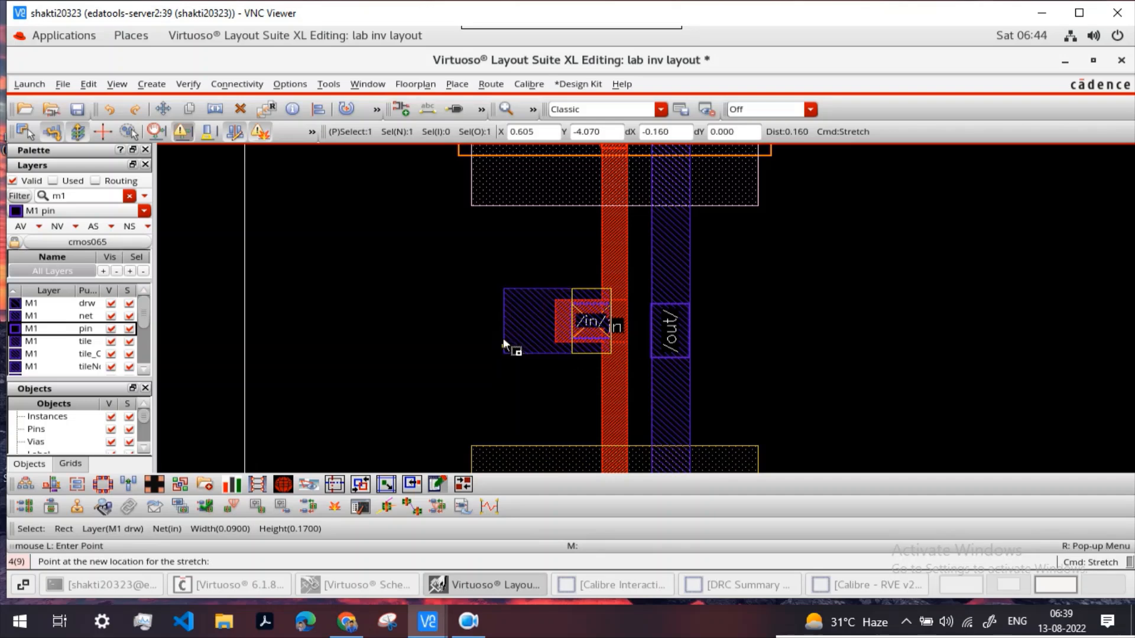
click(503, 341)
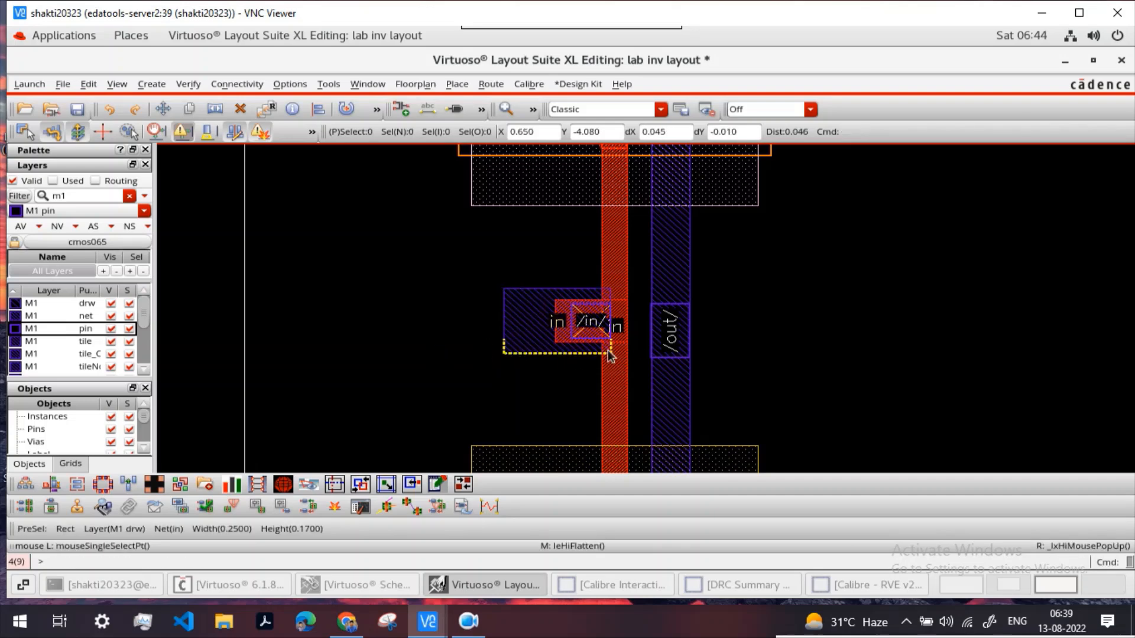
ctrl+scroll(634, 346, down, 1)
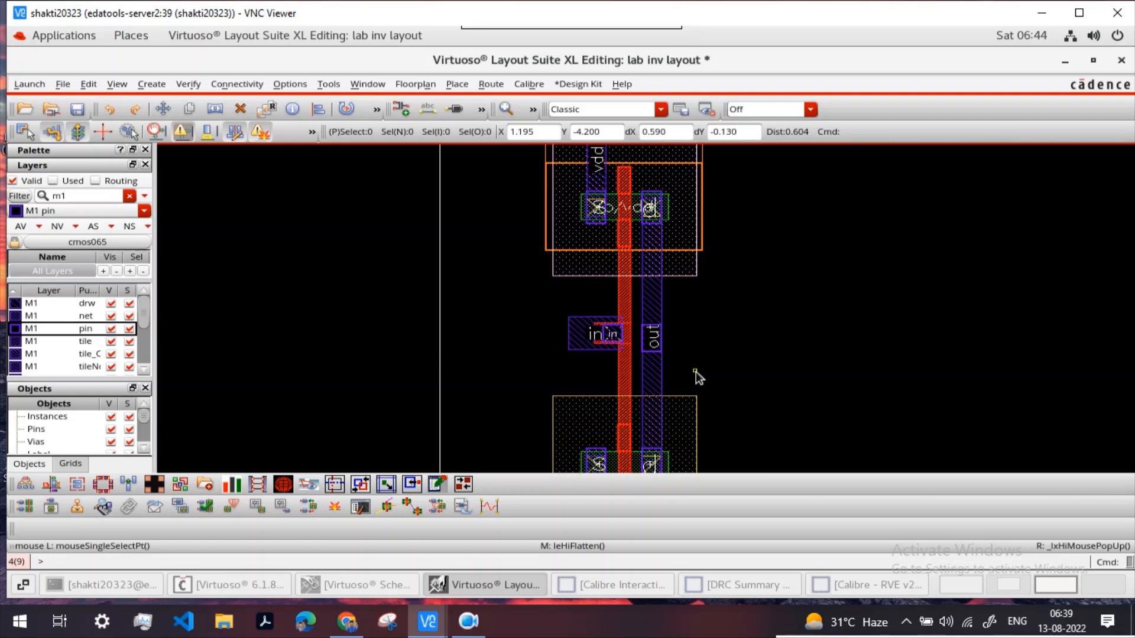
Step: Filter the layer palette for the np layers
scroll(696, 372, down, 1)
scroll(704, 374, down, 1)
scroll(710, 372, up, 1)
scroll(701, 329, up, 1)
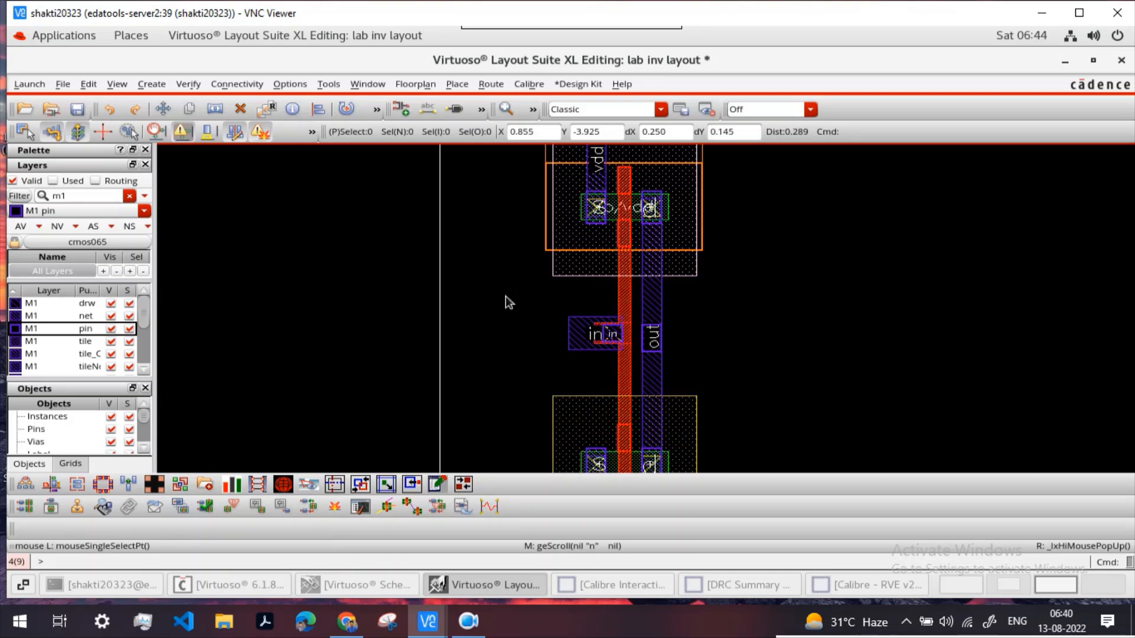
double_click(84, 199)
key(BackSpace)
text(np)
click(40, 326)
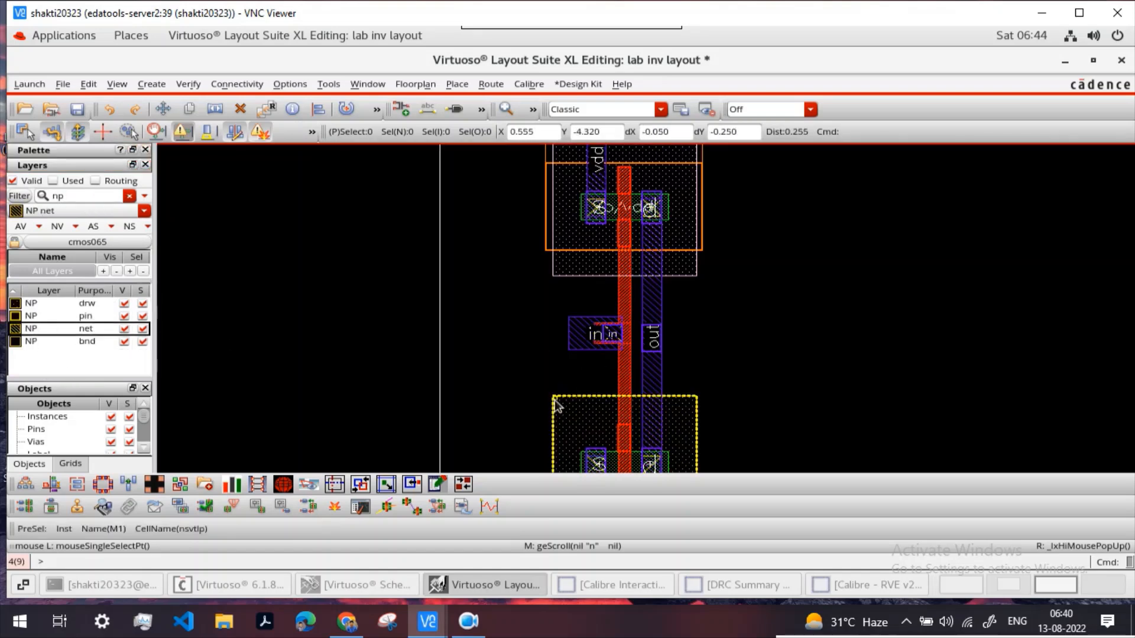
ctrl+scroll(555, 400, up, 1)
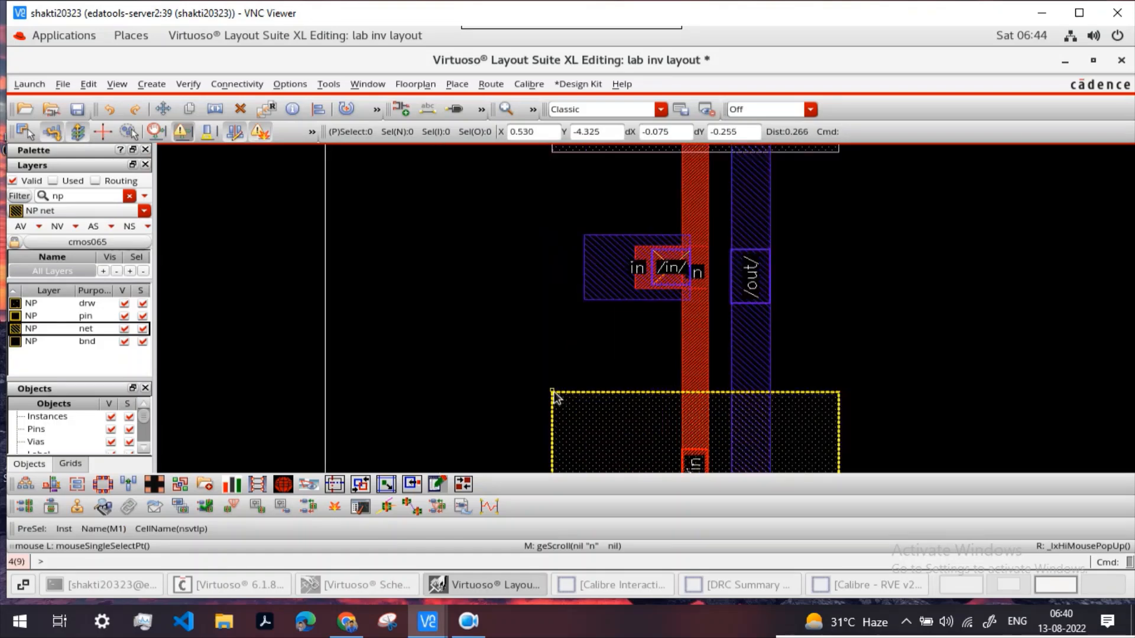
key(r)
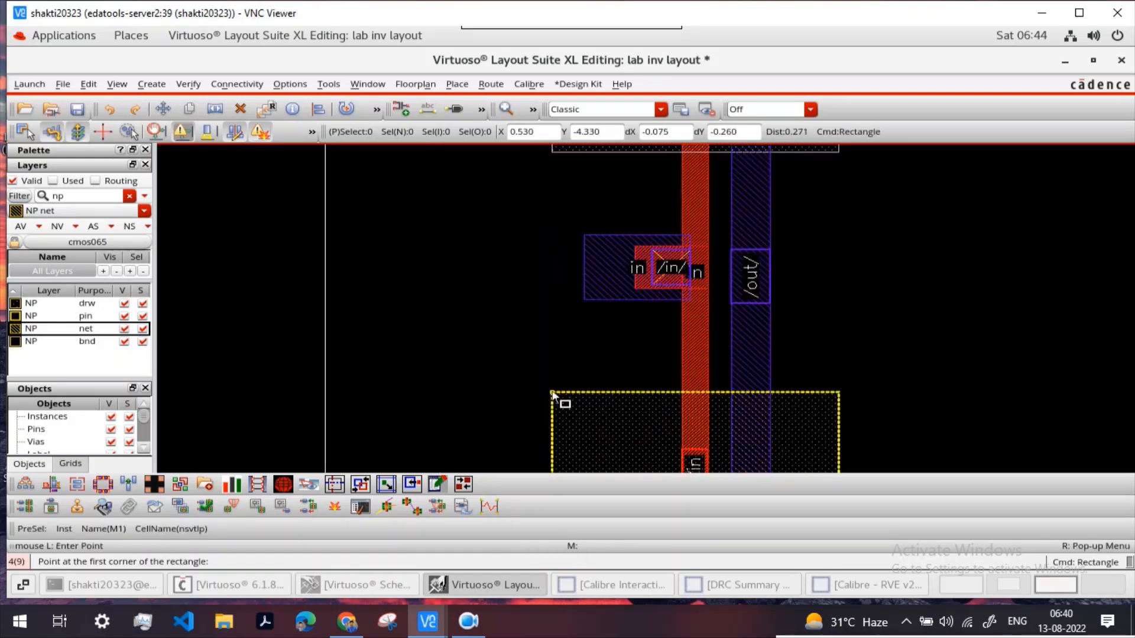
click(552, 391)
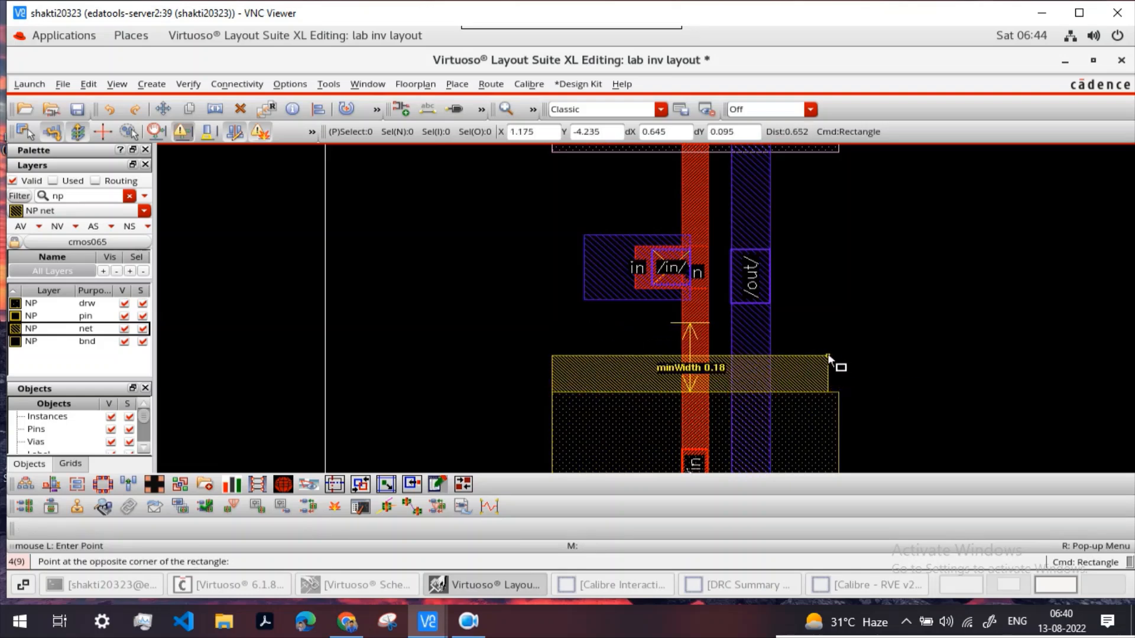
key(Escape)
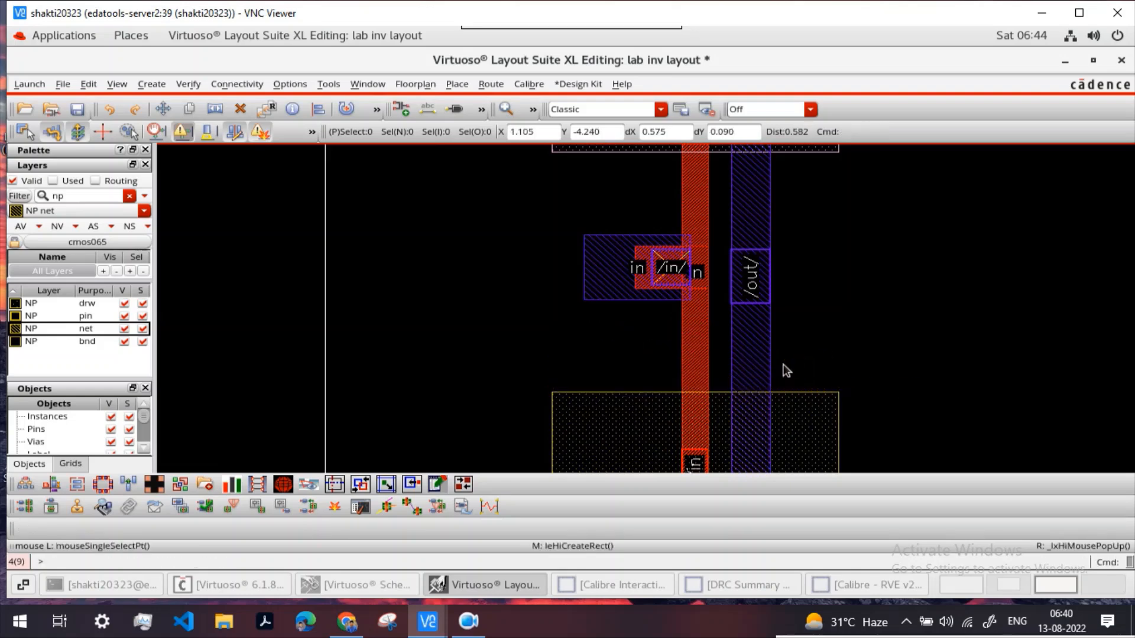
Step: Draw an NP drawing rectangle about 0.67 × 0.625 µm bridging the gap from the NMOS implant's top edge to the PMOS implant's bottom edge
click(40, 304)
key(r)
click(552, 392)
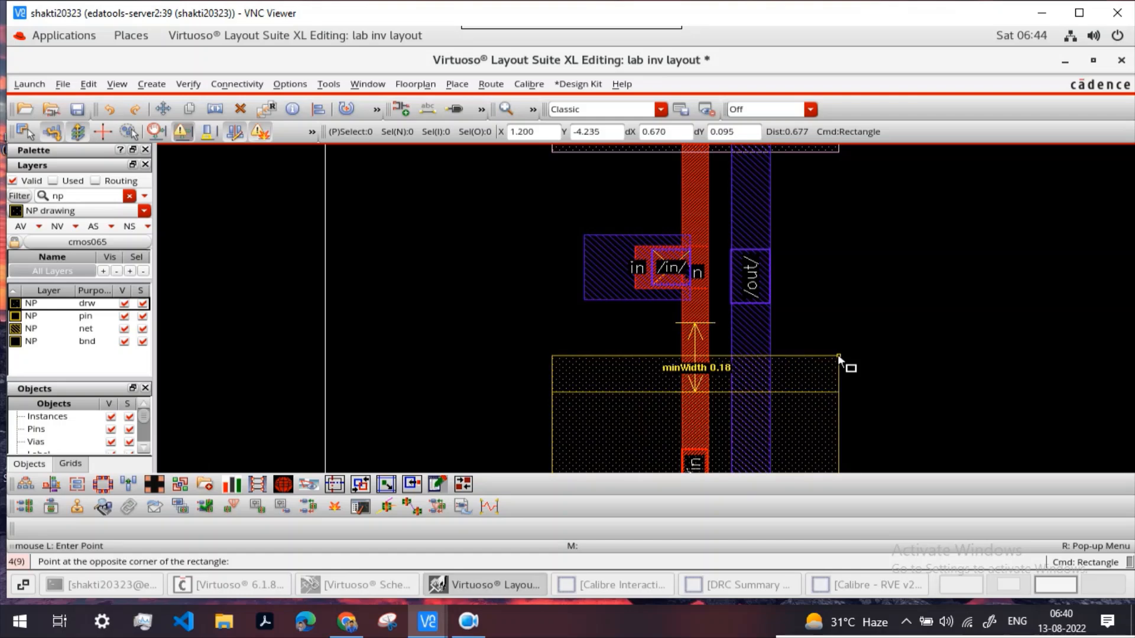
scroll(838, 353, up, 2)
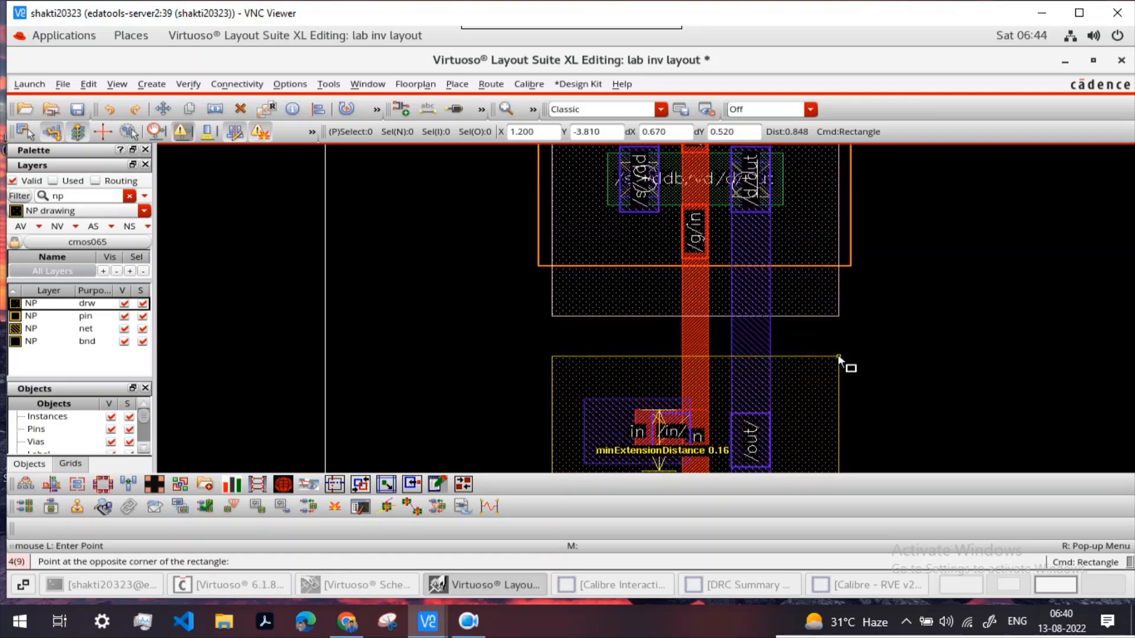
click(839, 318)
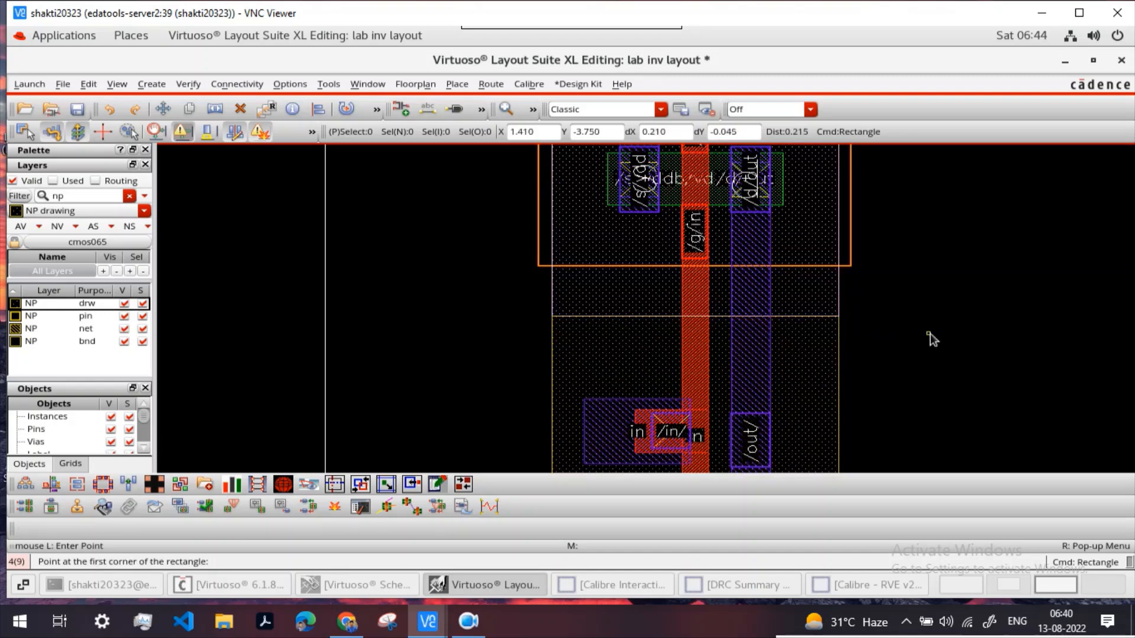
key(Escape)
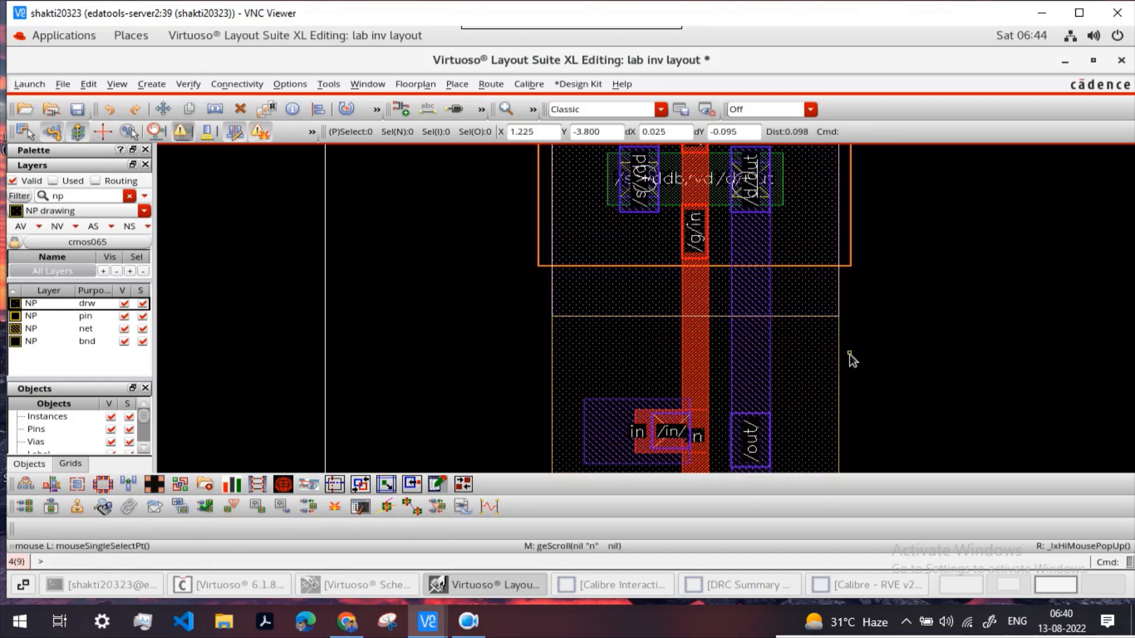
Step: Stretch the top edge of the vdd tap's NP rectangle upward, making it about 0.28 µm tall
scroll(850, 355, down, 6)
scroll(785, 388, down, 2)
scroll(783, 390, up, 5)
scroll(779, 362, up, 4)
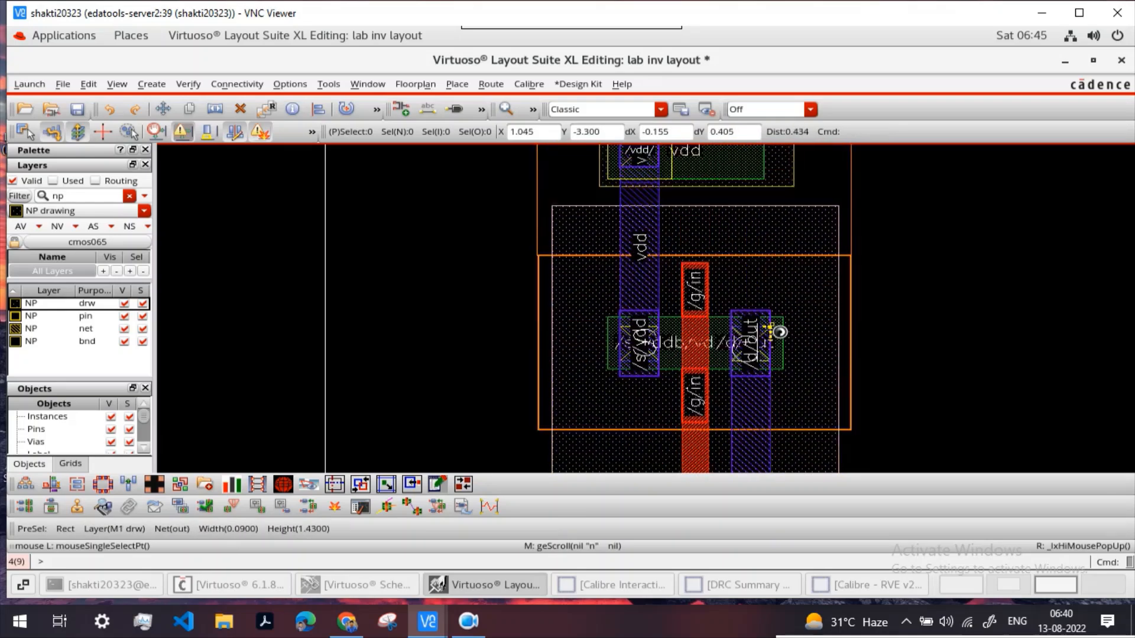
scroll(717, 296, up, 4)
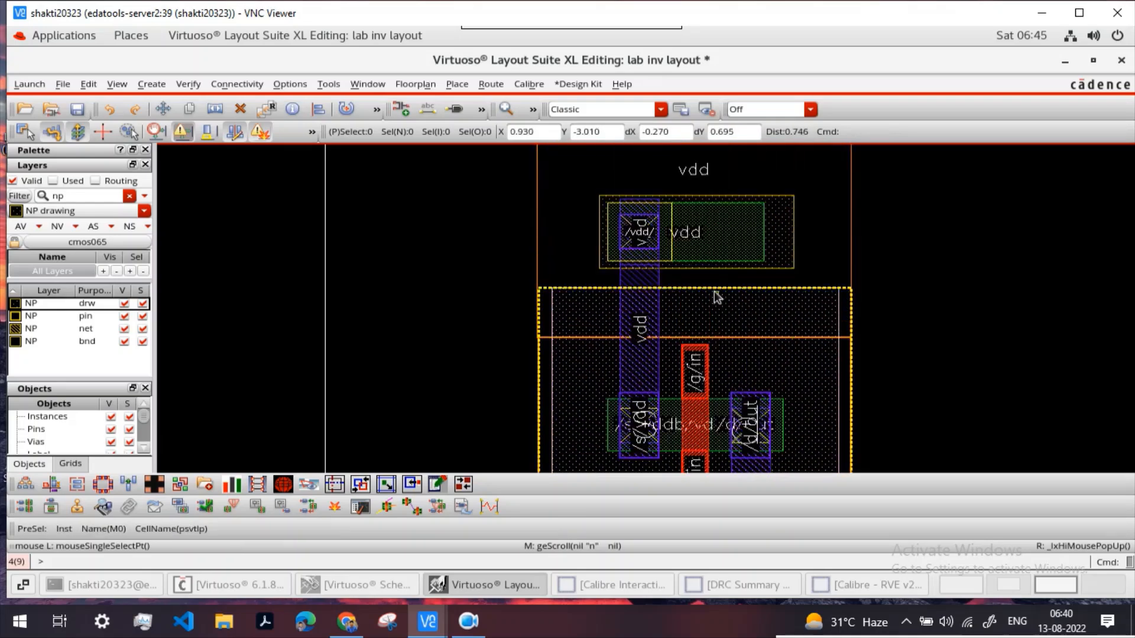
key(s)
click(719, 194)
click(716, 160)
Step: Save the inverter layout and rerun Calibre DRC, overwriting the inv.calibre.db layout file
click(102, 111)
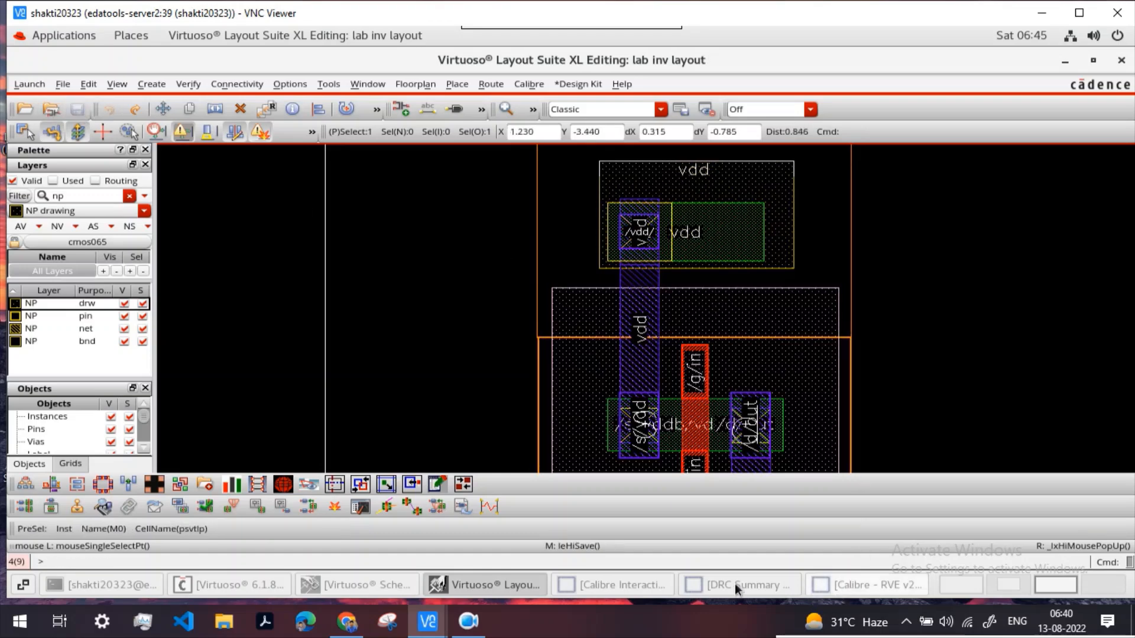
click(620, 579)
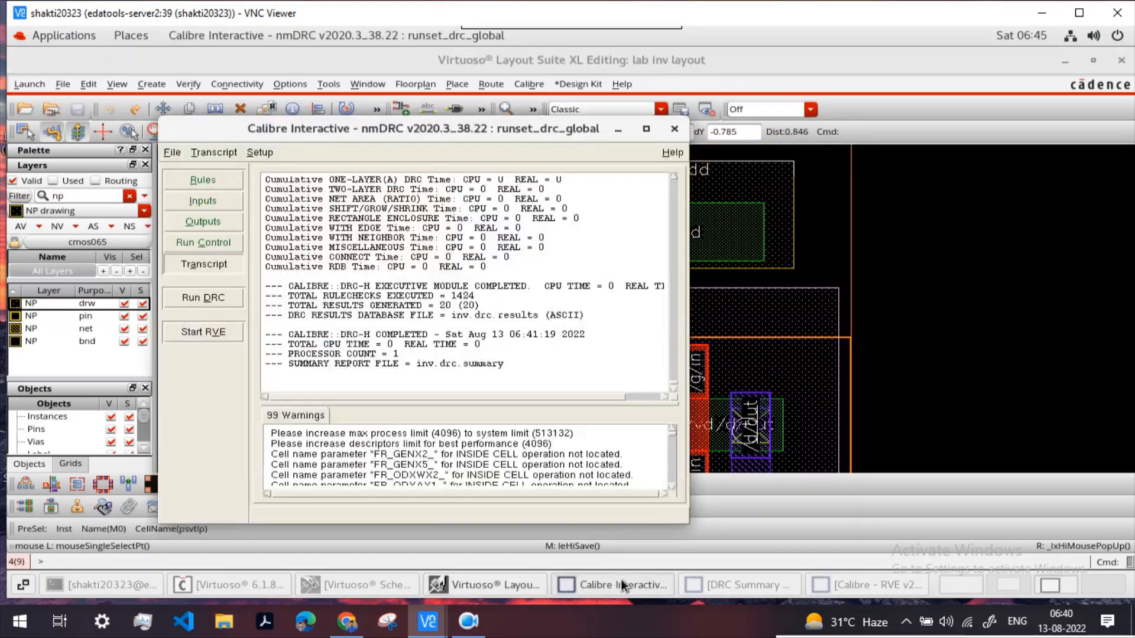
click(206, 298)
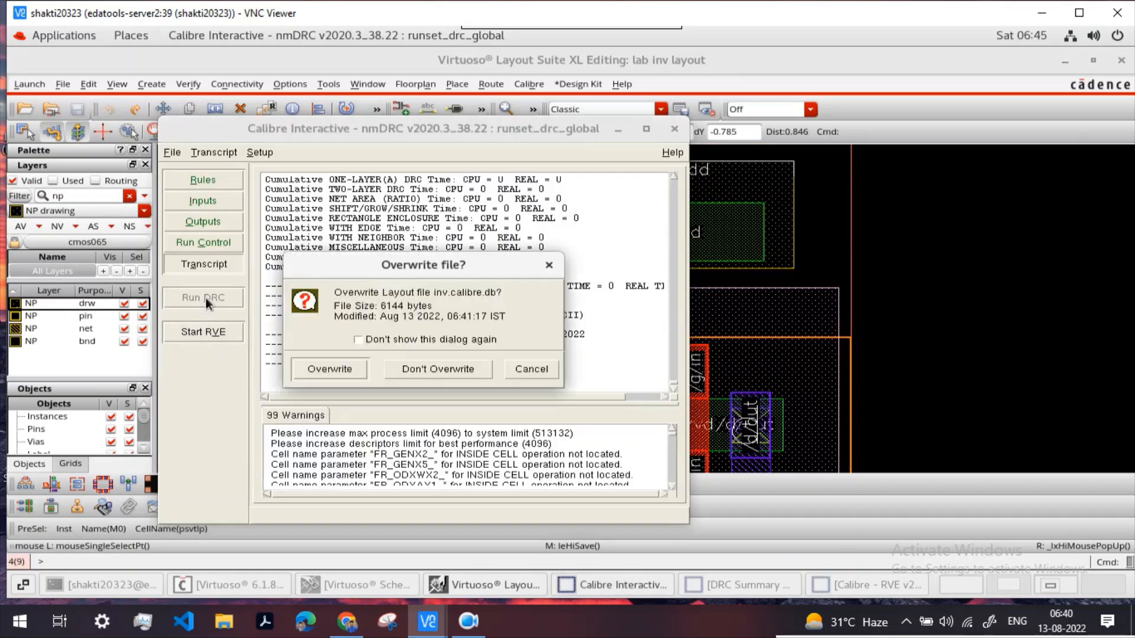
click(331, 366)
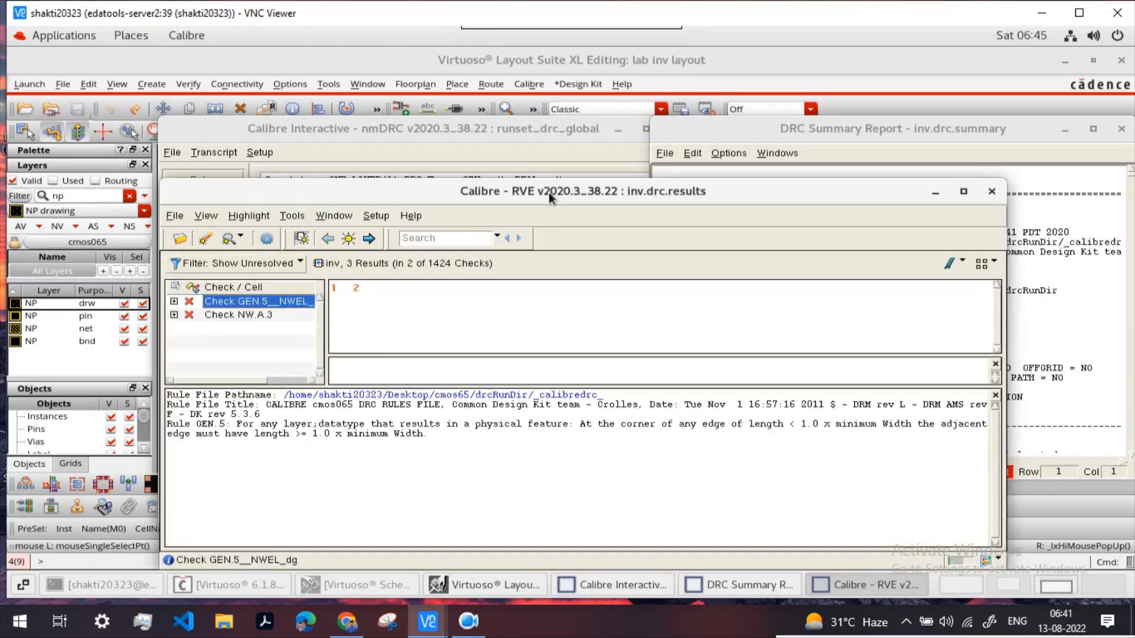
Step: Highlight result 1 of Check GEN.5__NWEL_dg in the new DRC results and examine the n-well corner above the PMOS
click(1065, 129)
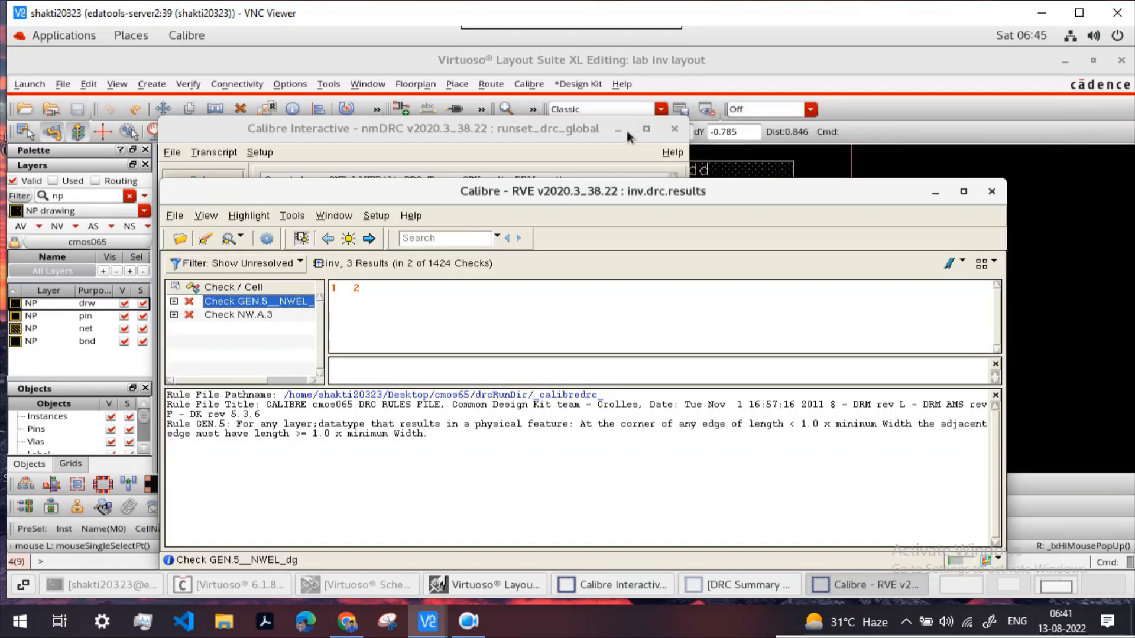
click(615, 130)
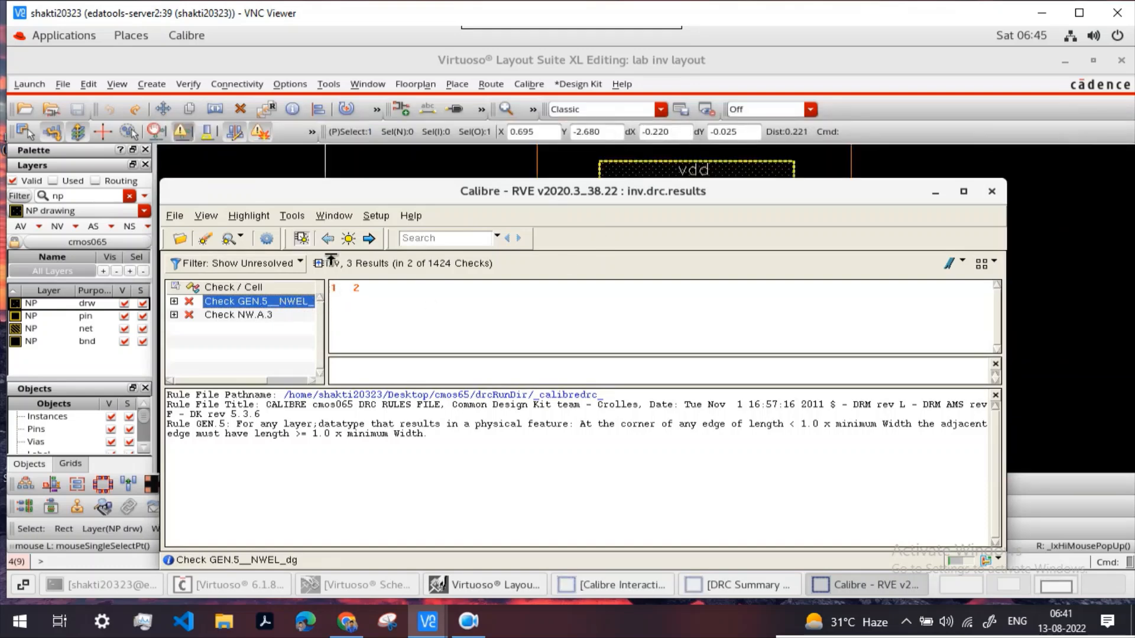
click(334, 289)
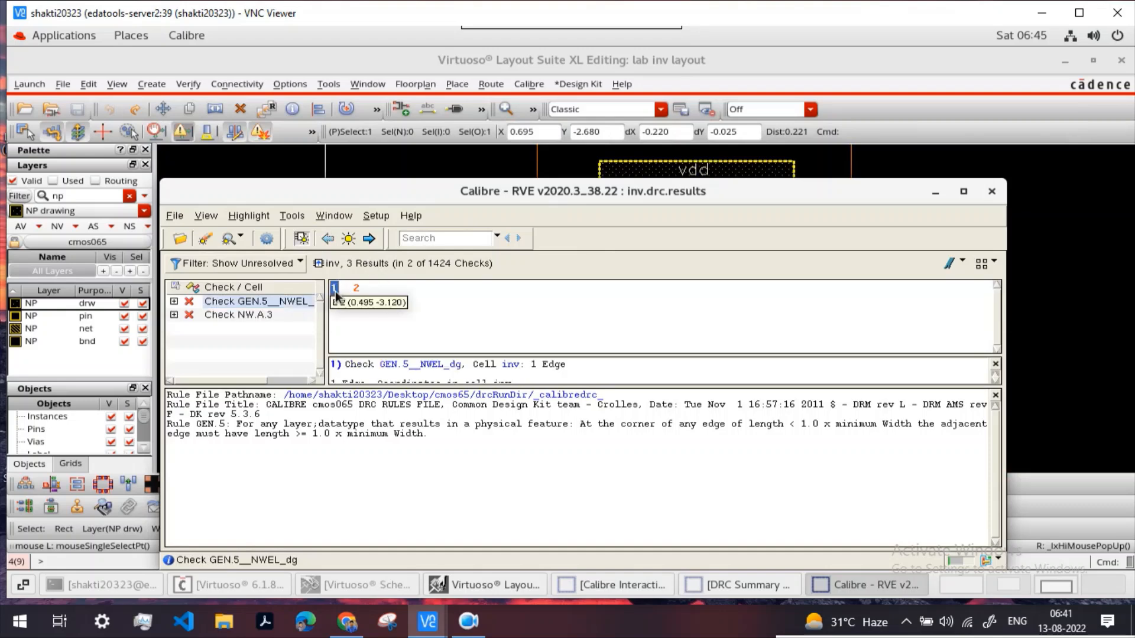
click(349, 240)
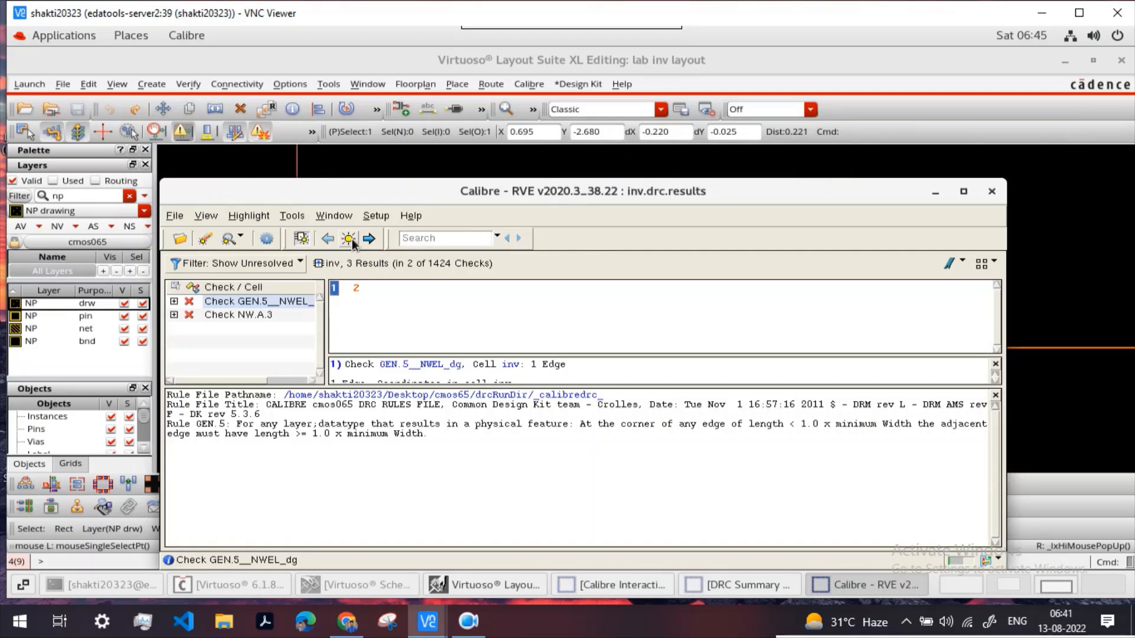
click(933, 196)
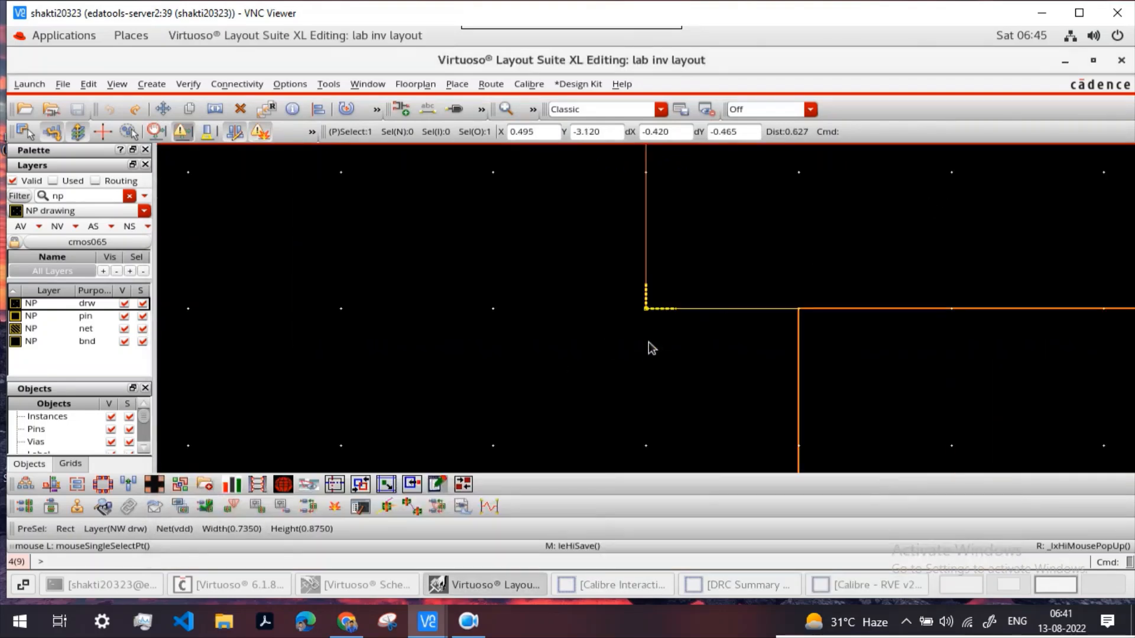
ctrl+scroll(662, 342, down, 3)
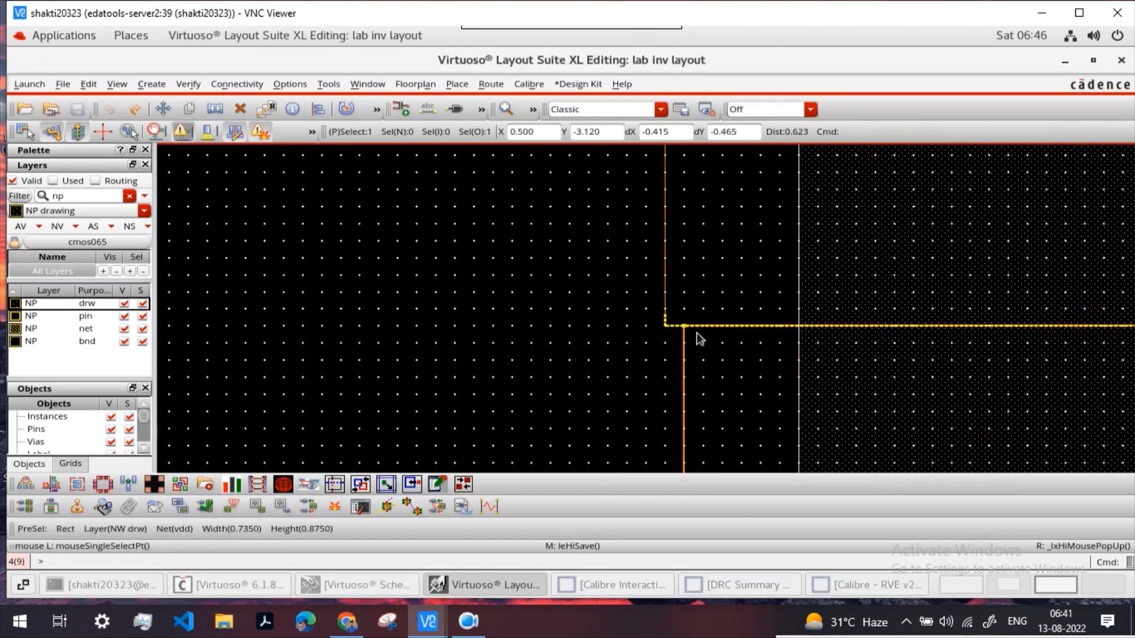
scroll(705, 343, down, 2)
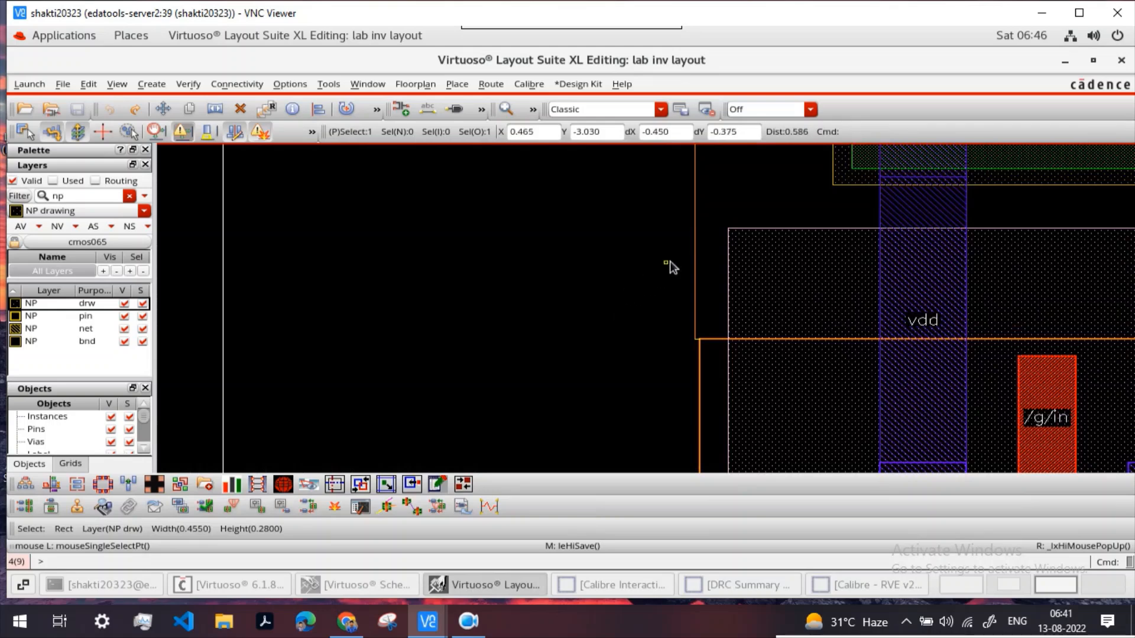
Step: Align the left edge of the vdd tap's NW rectangle with the PMOS n-well and raise its top edge 0.03 µm, making it 0.905 µm tall
click(695, 245)
drag(700, 243, 701, 244)
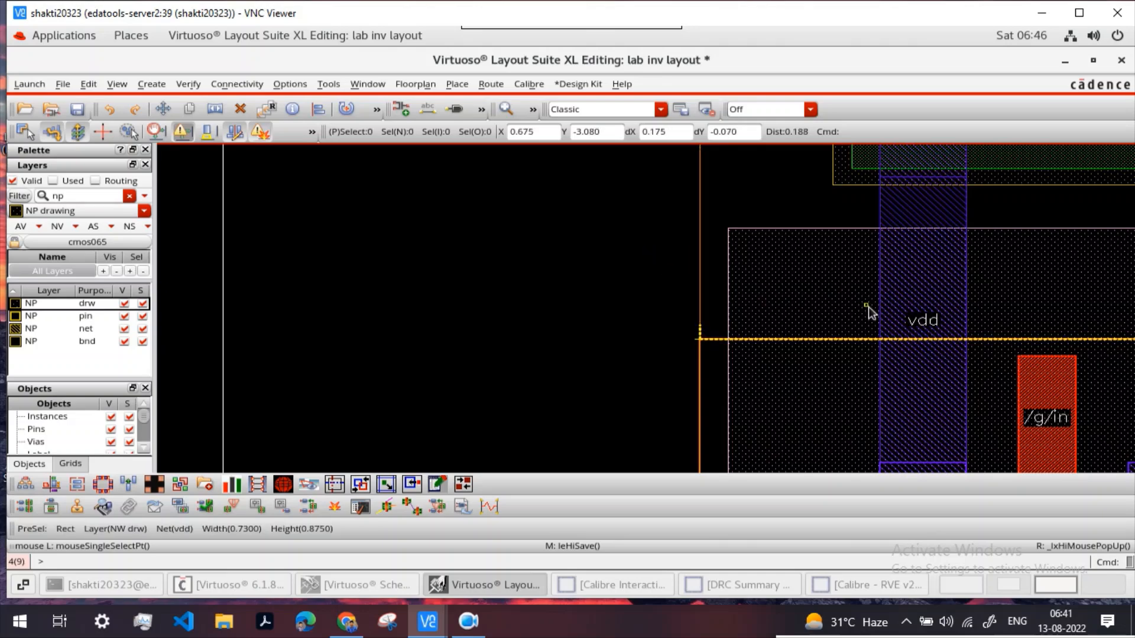
scroll(875, 313, up, 5)
ctrl+scroll(889, 266, down, 1)
ctrl+scroll(882, 284, down, 1)
click(927, 233)
key(s)
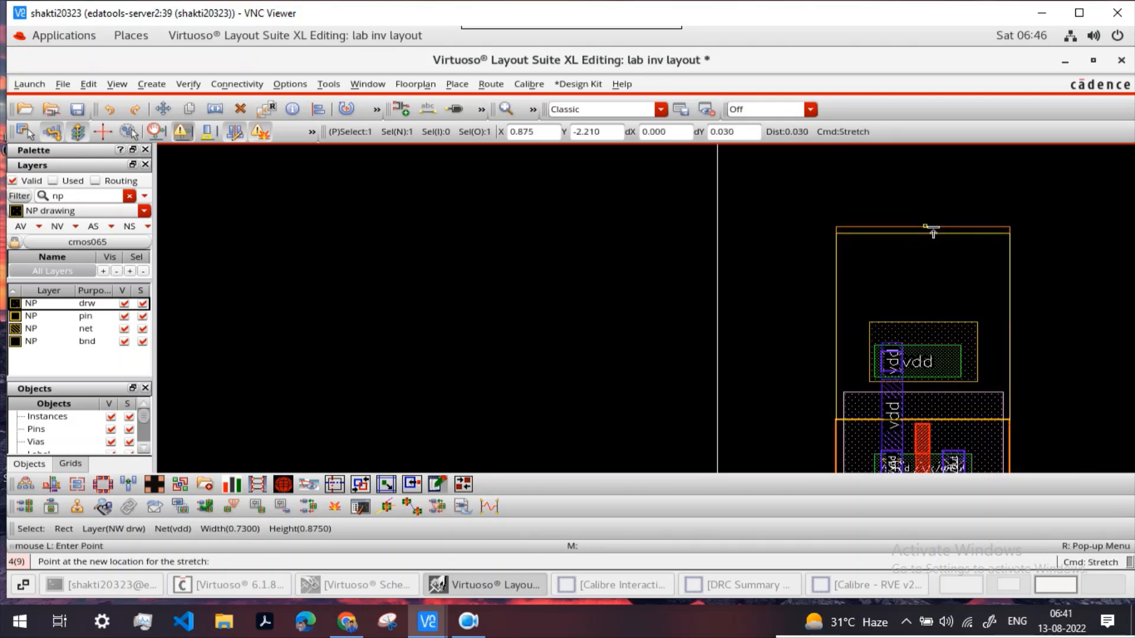
click(928, 225)
click(753, 256)
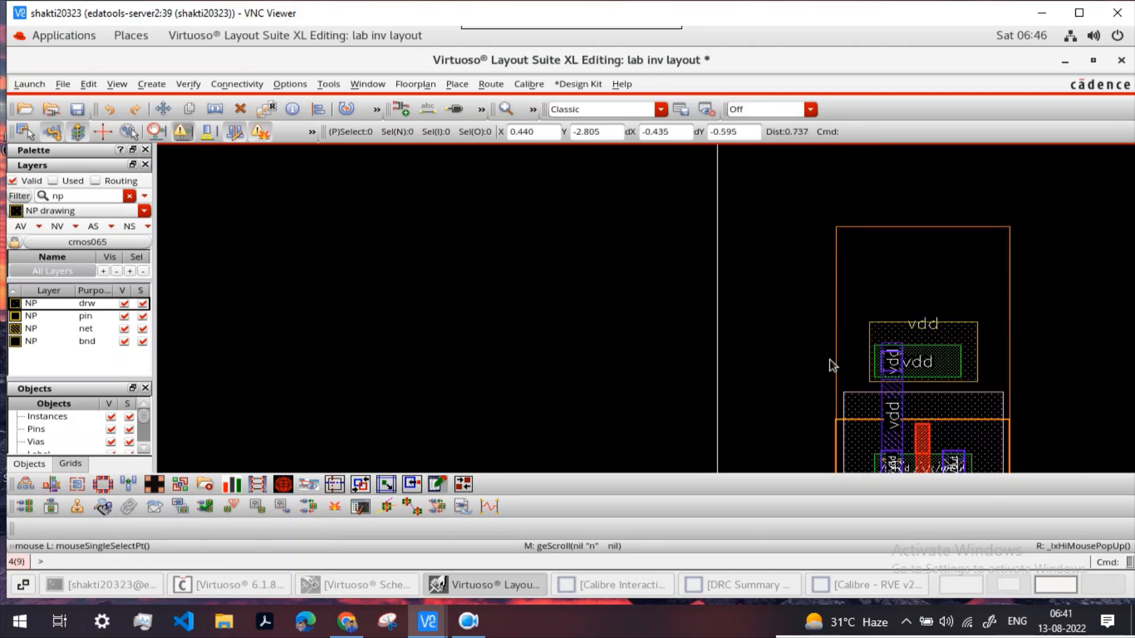
Step: Save the layout with the adjusted n-well and rerun Calibre DRC, overwriting the inv.calibre.db layout file
ctrl+scroll(833, 370, up, 1)
scroll(838, 372, down, 3)
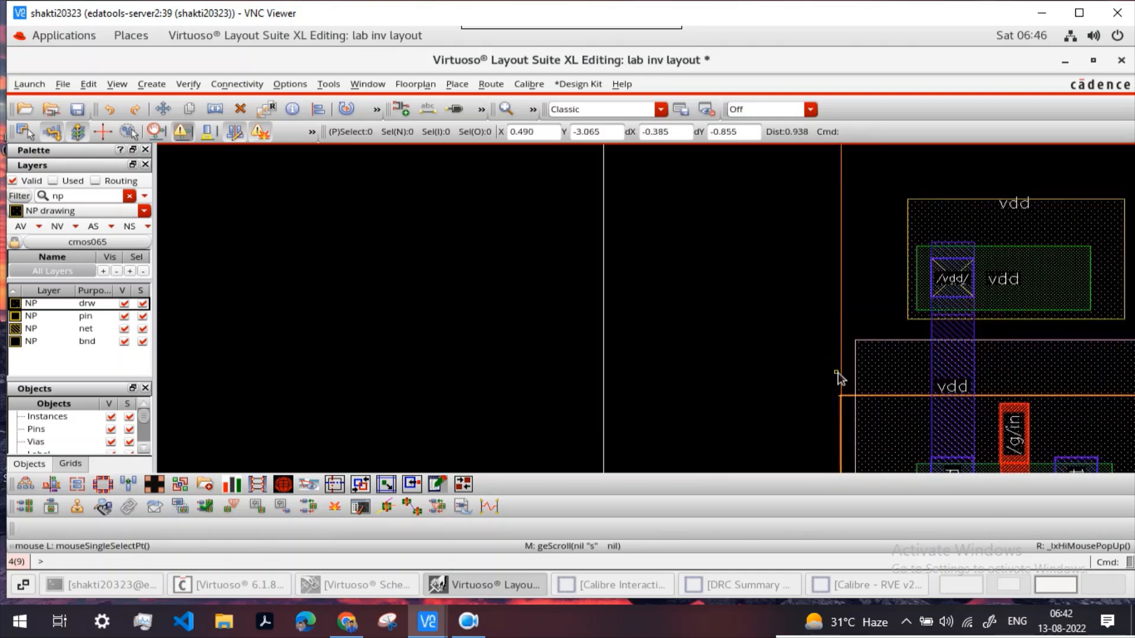
click(77, 108)
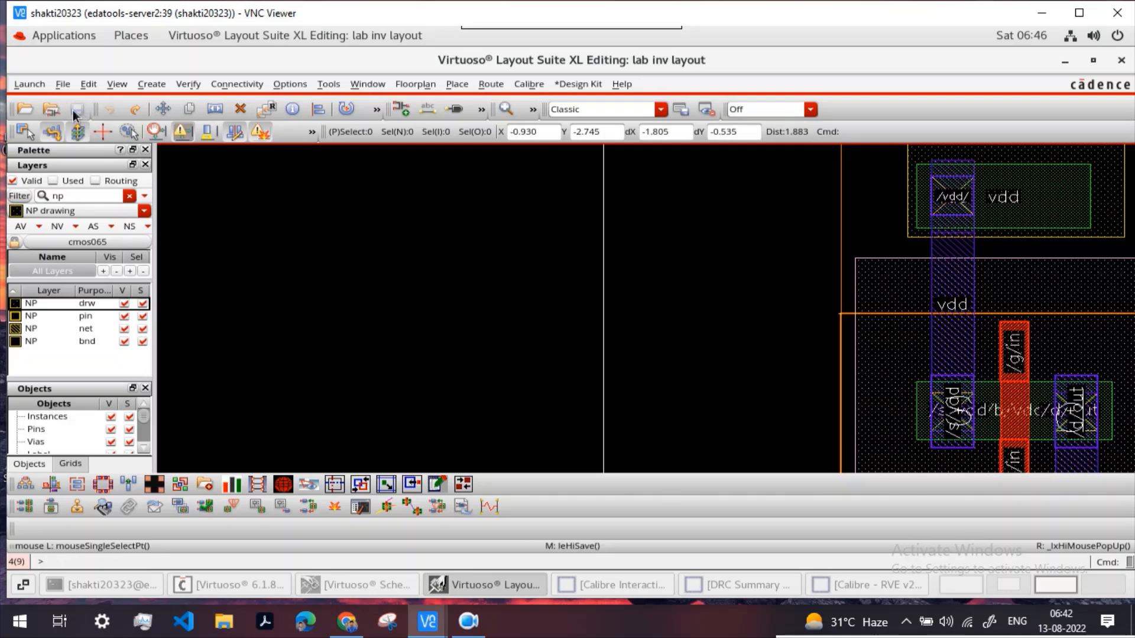
click(609, 578)
click(213, 297)
click(336, 370)
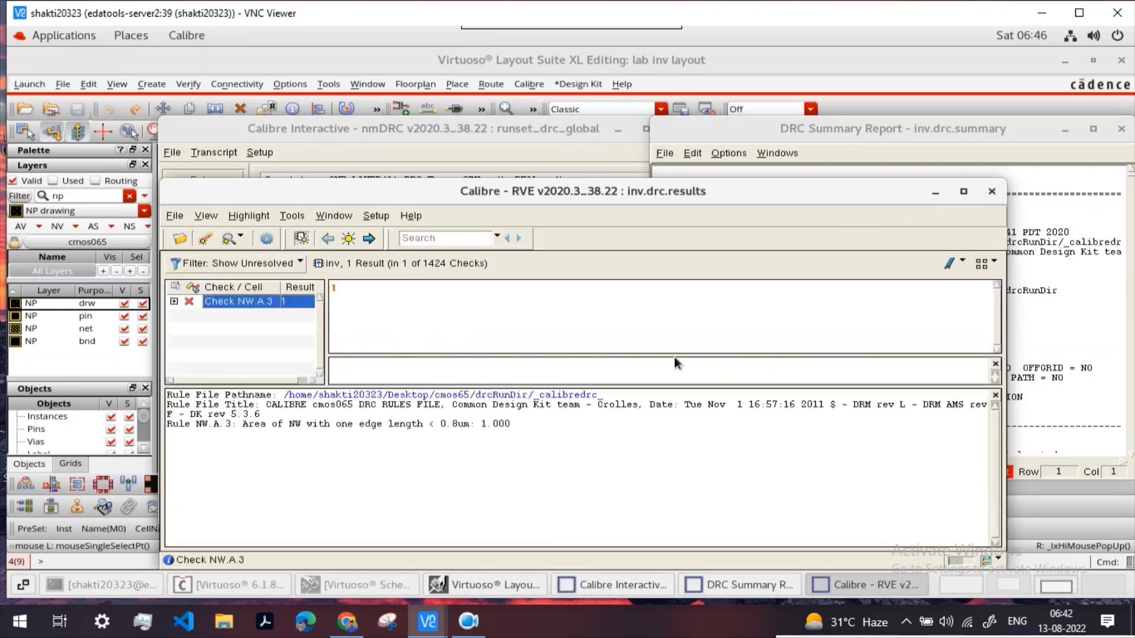
Step: Highlight the Check NW.A.3 result in the layout and examine the n-well around the vdd tap and PMOS
click(1066, 130)
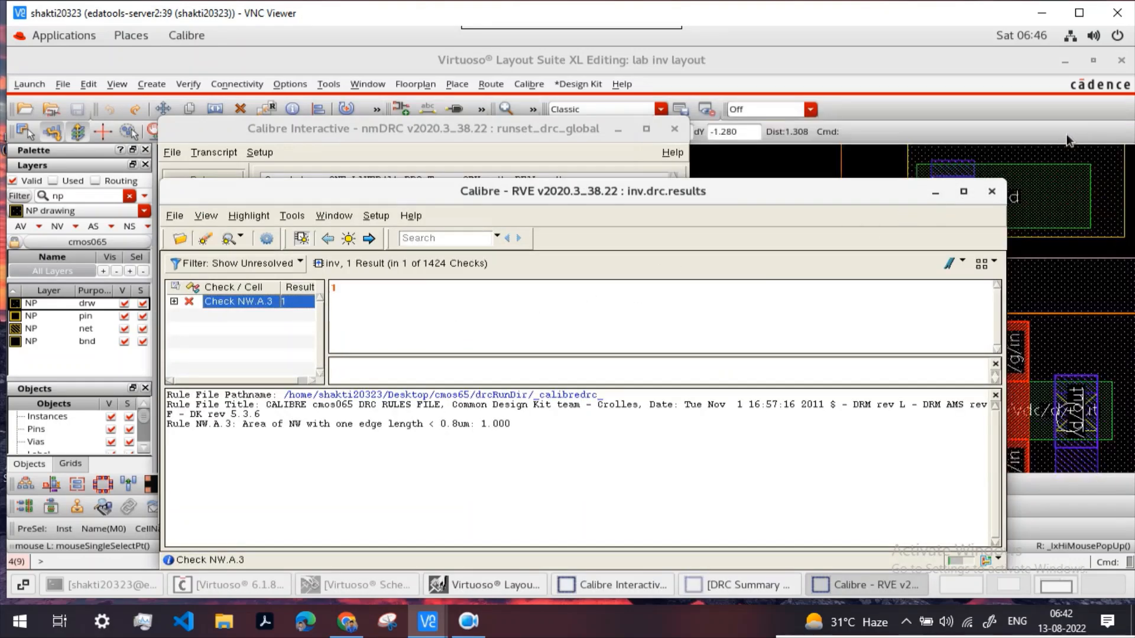
click(618, 130)
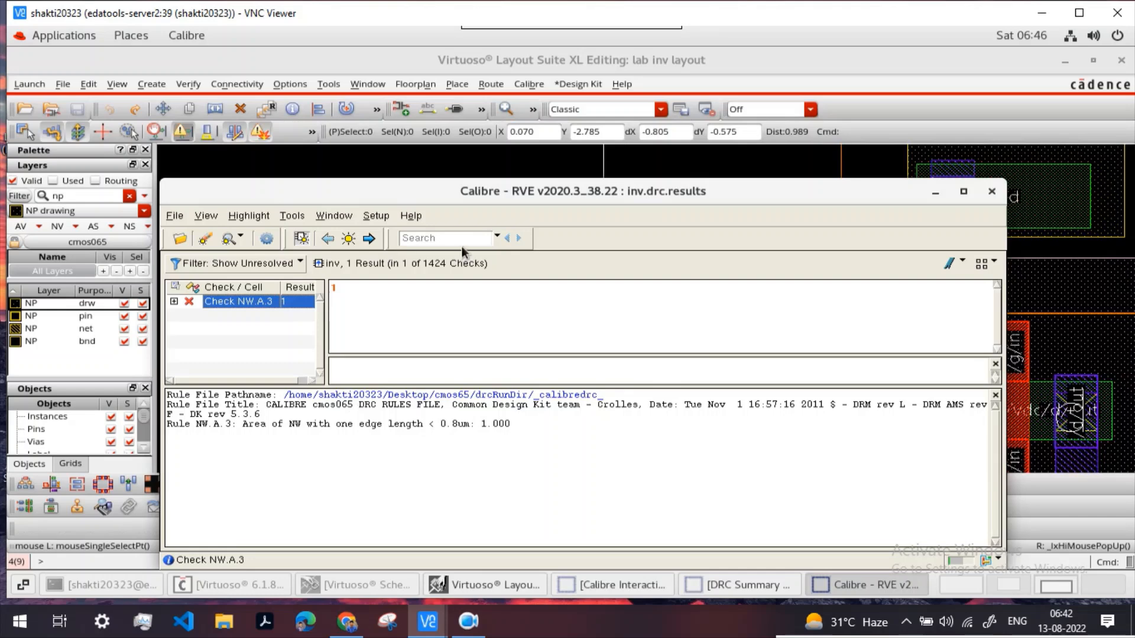
click(349, 238)
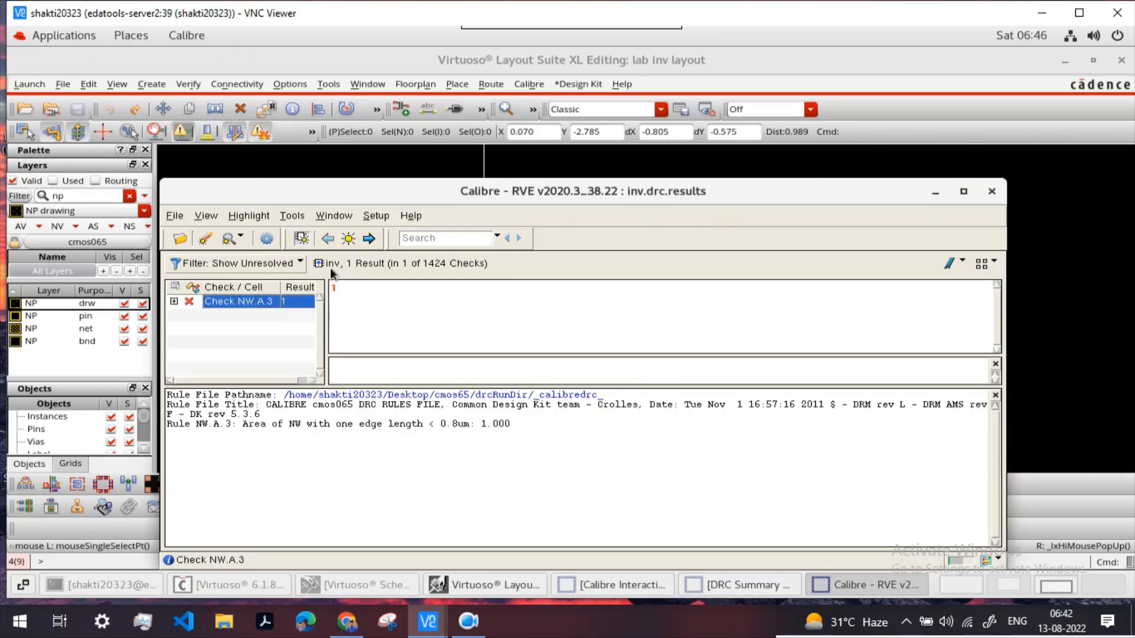
click(348, 239)
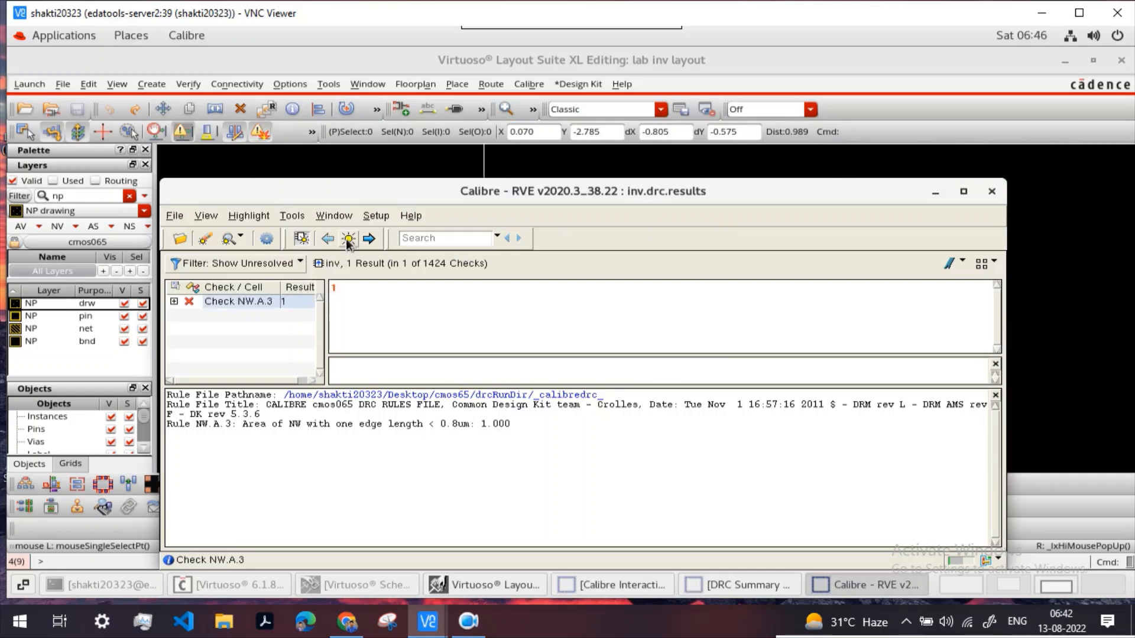
click(931, 195)
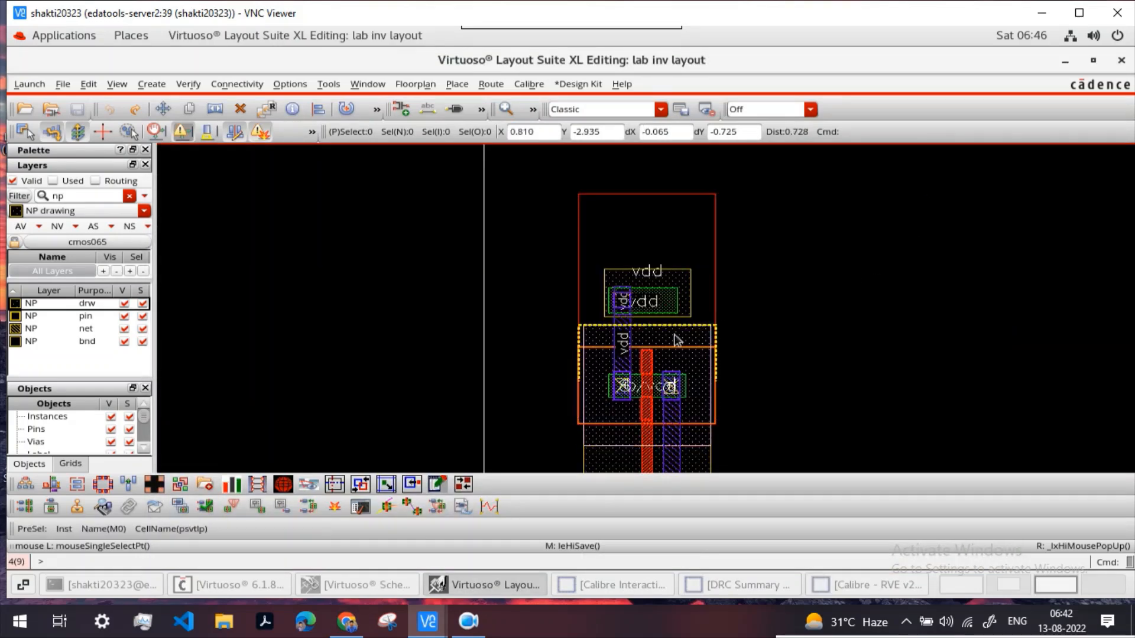
ctrl+scroll(609, 287, up, 1)
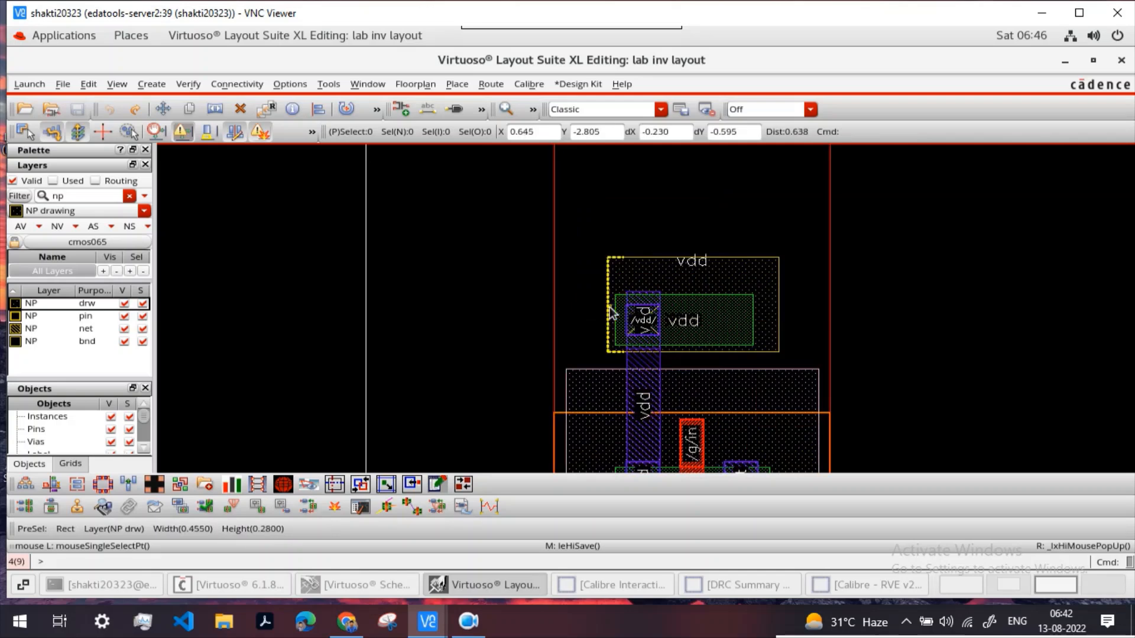
Step: Stretch the left edge of the vdd tap's NP rectangle slightly outward and measure the width of the NW rectangle around it
drag(609, 311, 602, 310)
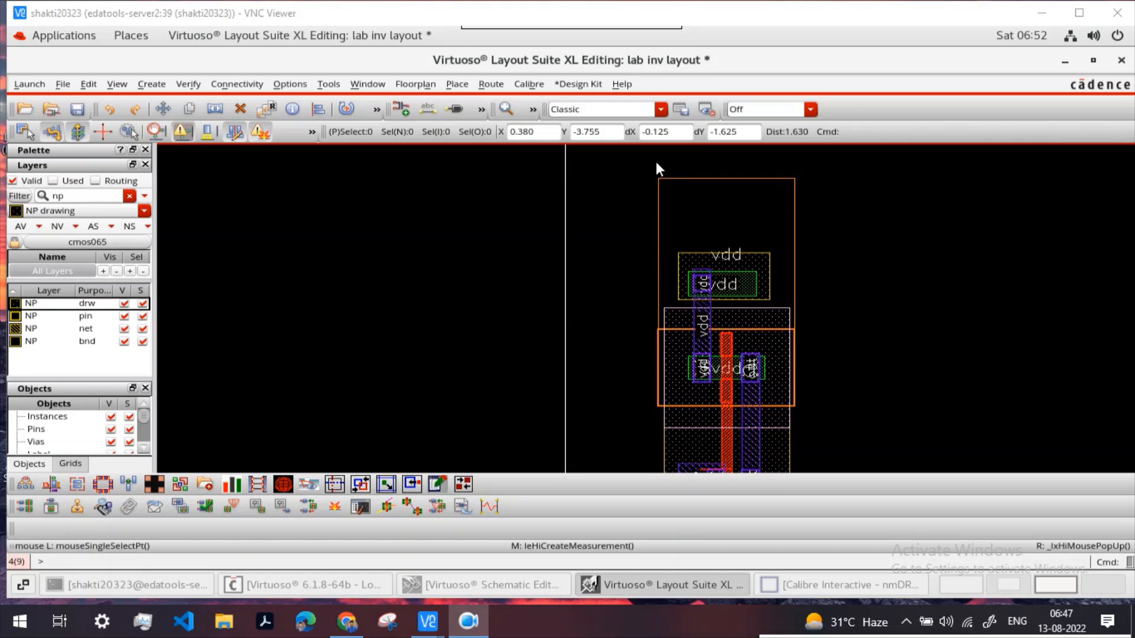
key(k)
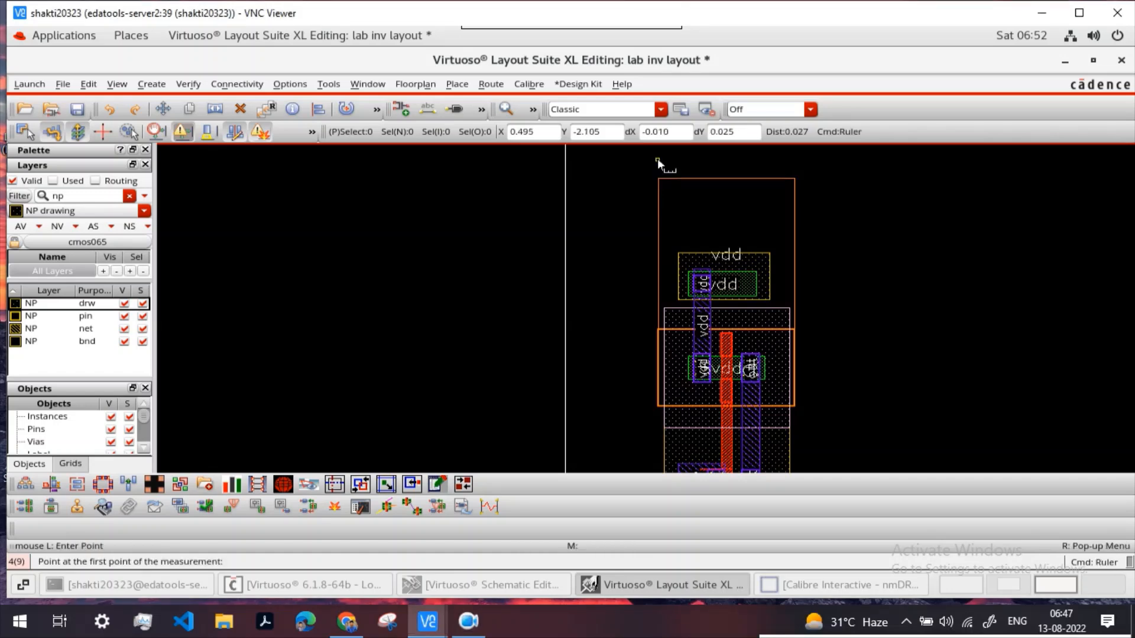
click(657, 158)
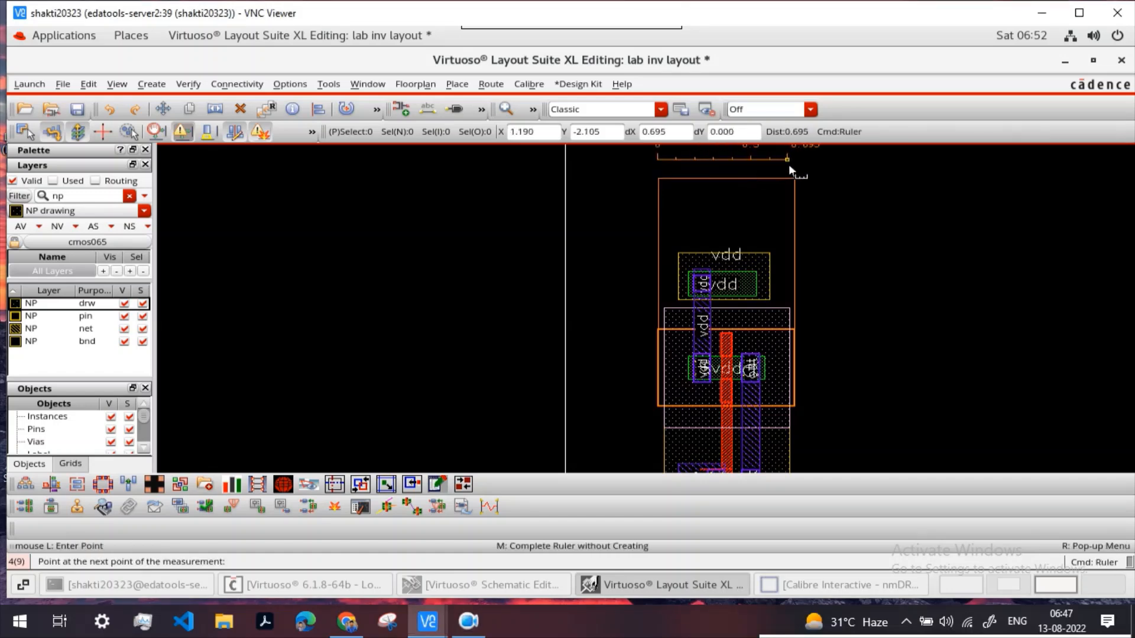
scroll(795, 164, up, 1)
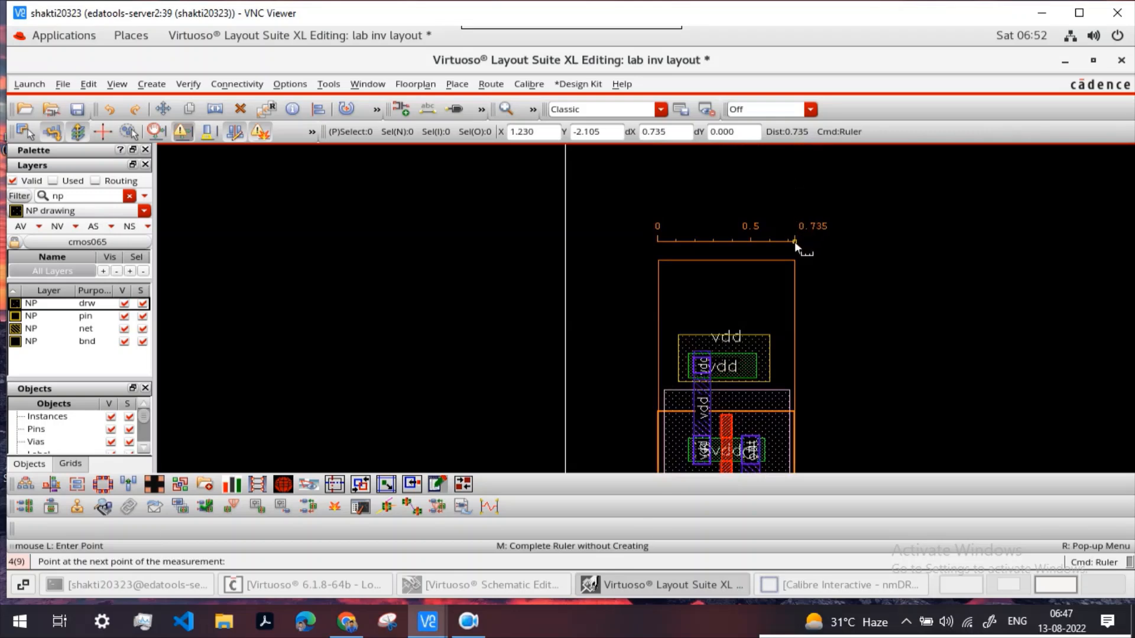
key(Escape)
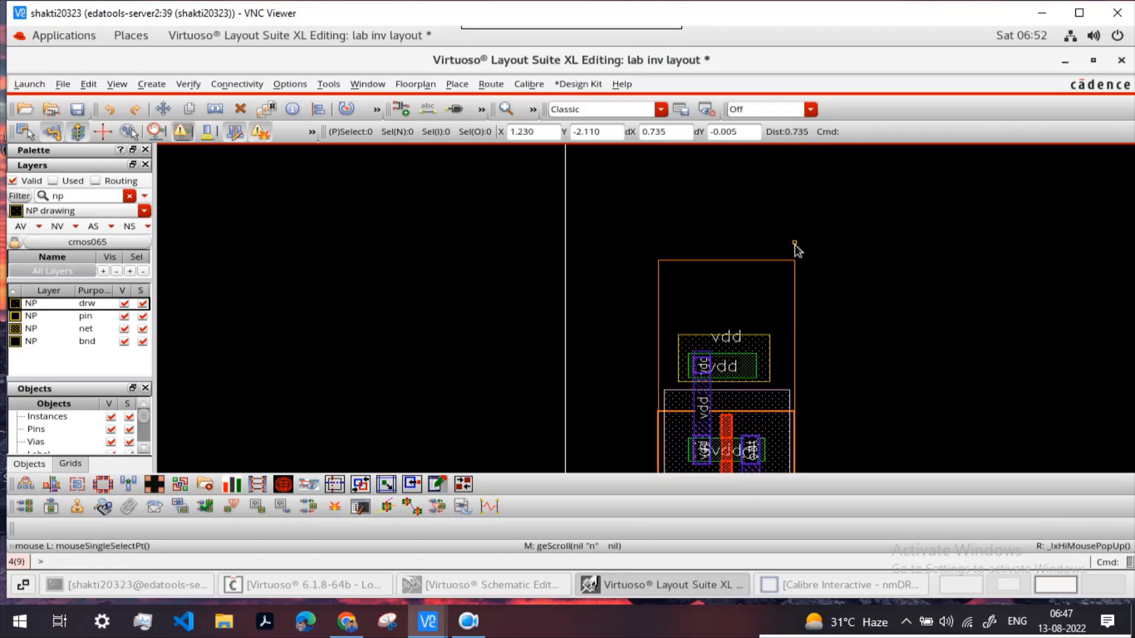
Step: Stretch the left edge of the vdd tap's NW rectangle outward by 0.085 µm, making it 0.815 µm wide
scroll(666, 335, down, 1)
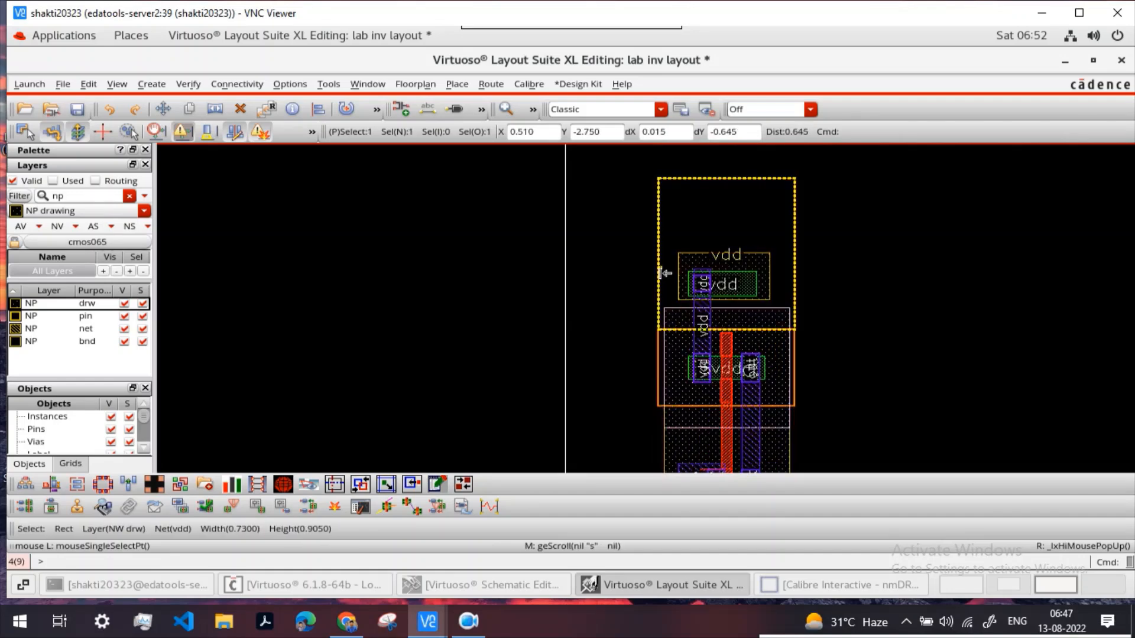
key(s)
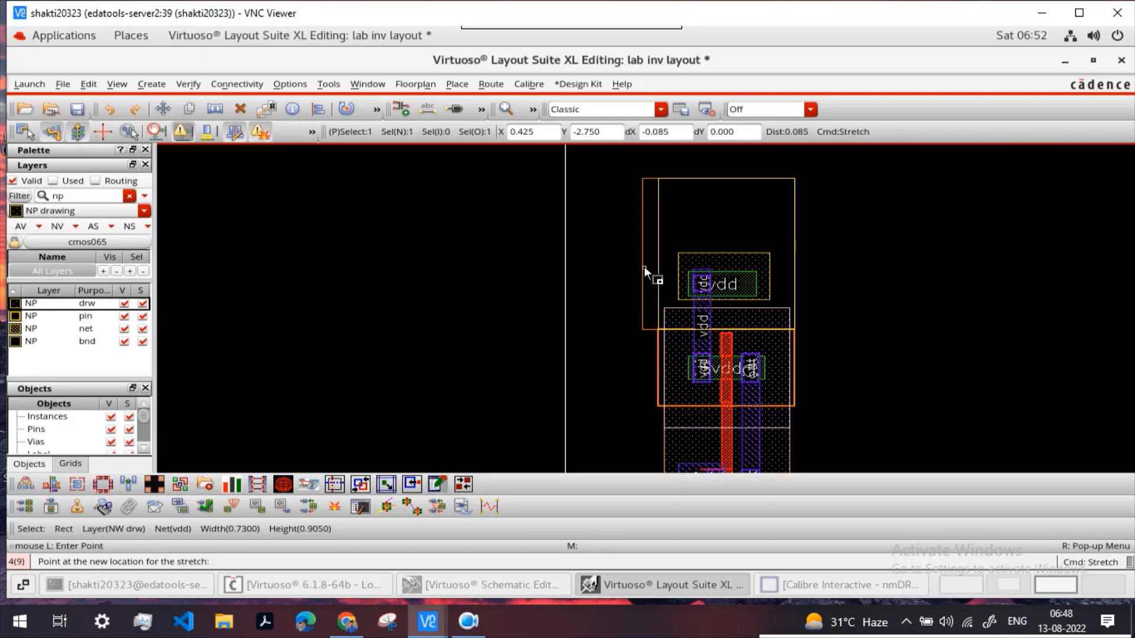
click(643, 266)
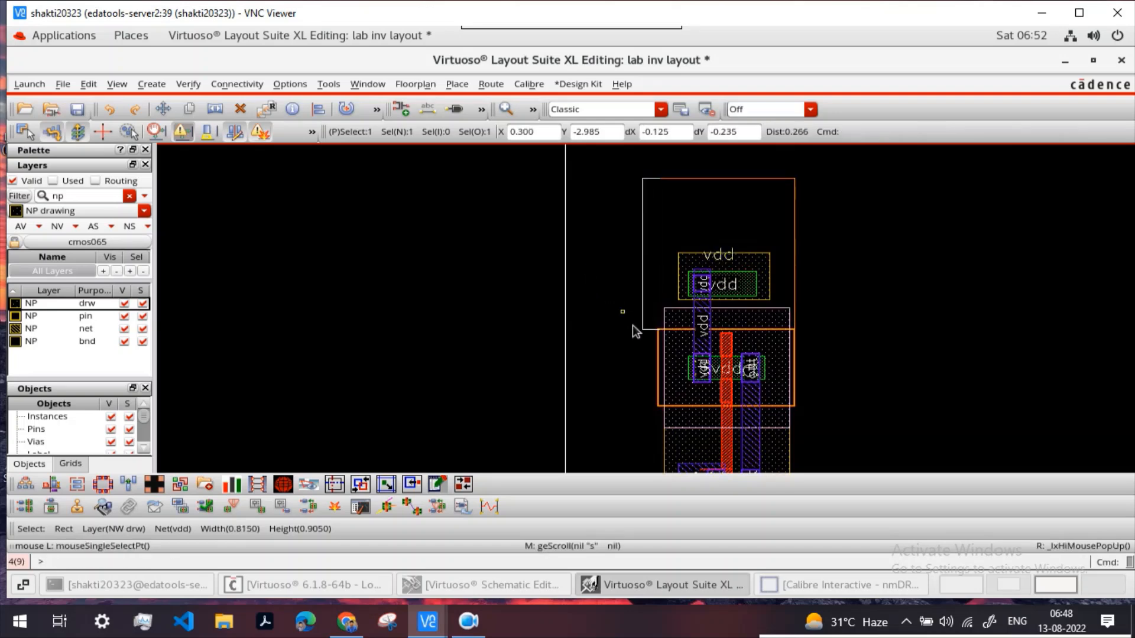
Step: Stretch the left edges of the overlapping NW rectangles around the PMOS outward by 0.085 µm to align with the upper n-well
click(662, 380)
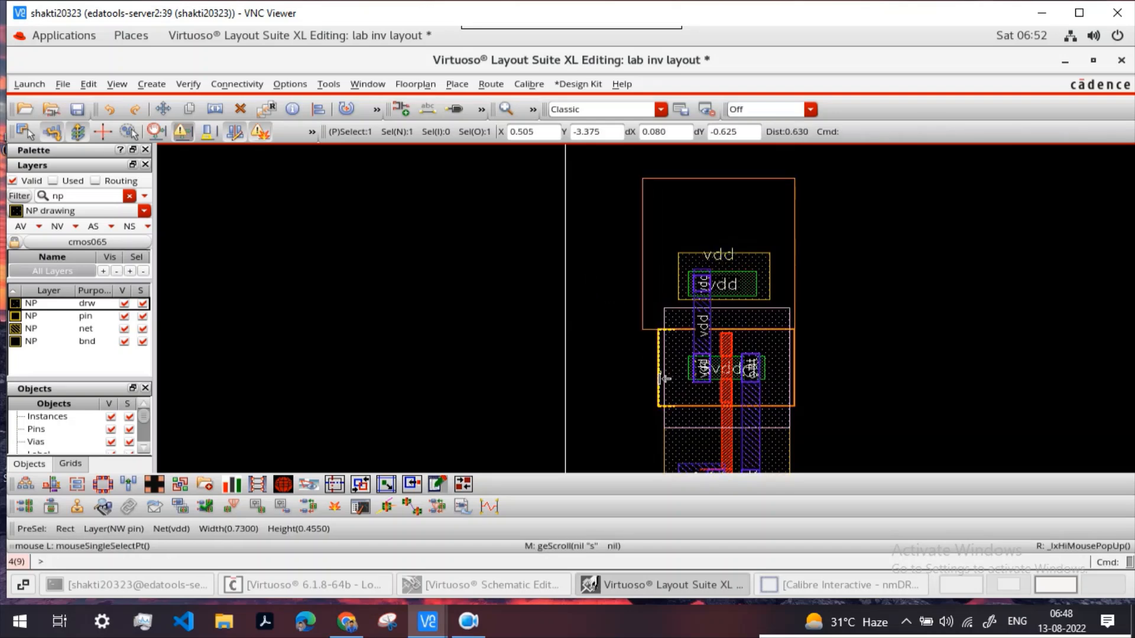
key(s)
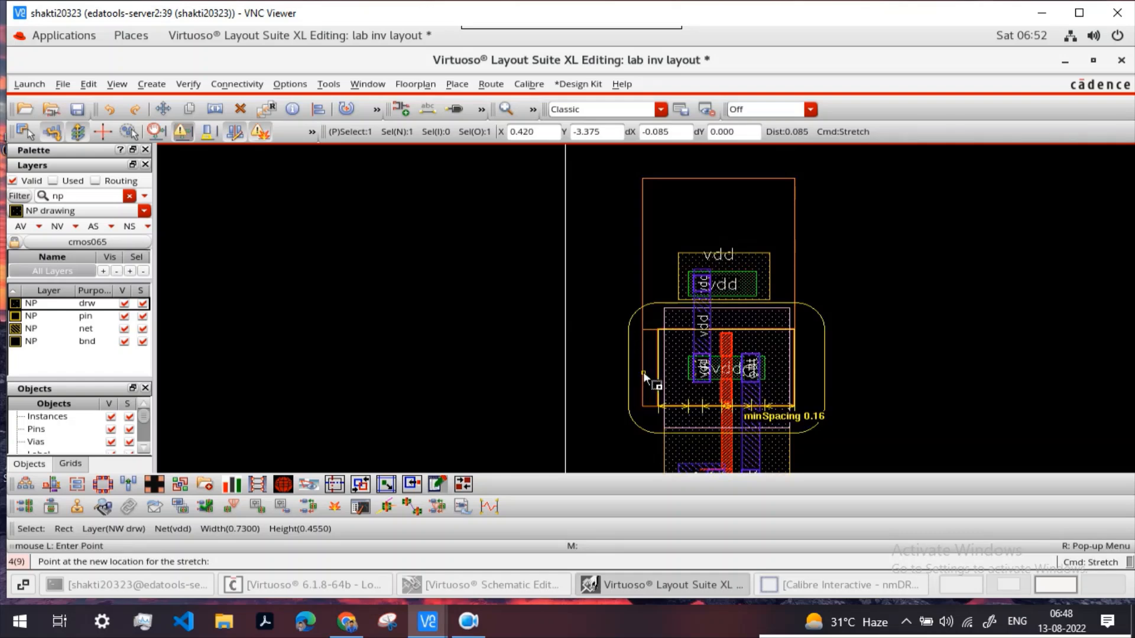
click(643, 371)
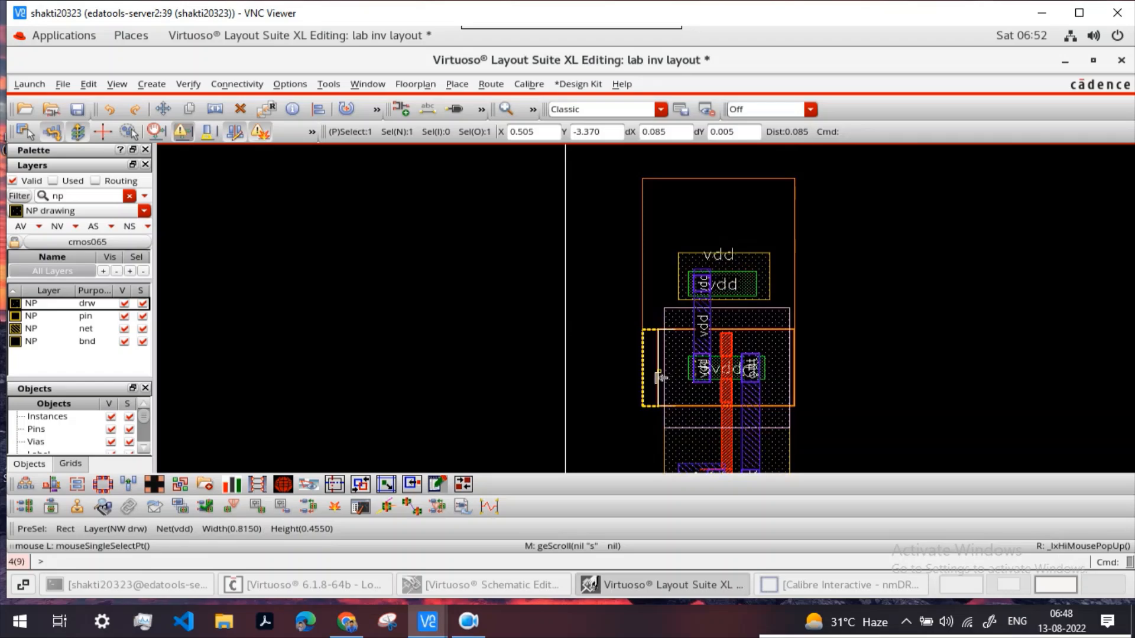
key(s)
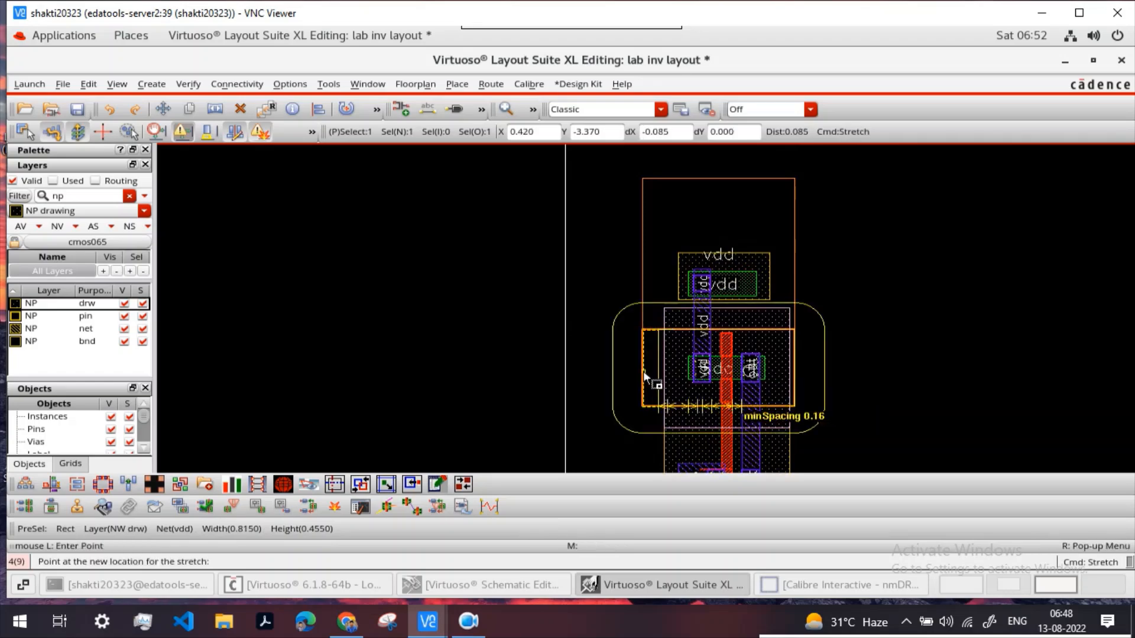
click(643, 371)
ctrl+scroll(644, 373, up, 1)
ctrl+scroll(644, 373, up, 2)
ctrl+scroll(644, 374, down, 2)
click(601, 329)
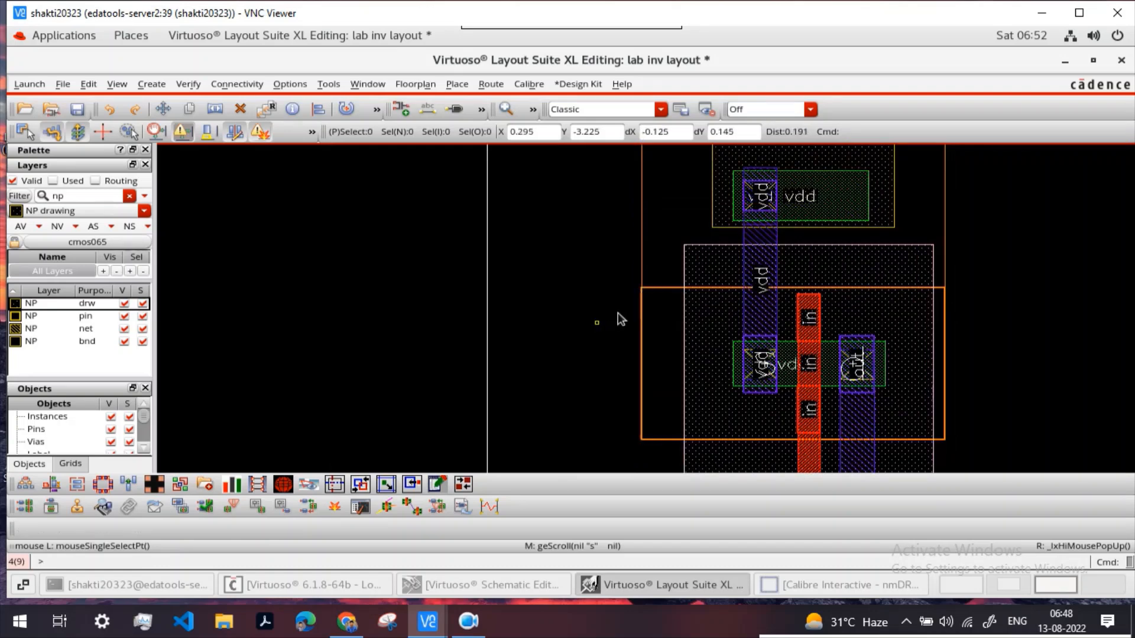
Step: Save the inverter layout, dismiss the forbidden-device notice, and rerun Calibre DRC, overwriting inv.calibre.db
click(77, 110)
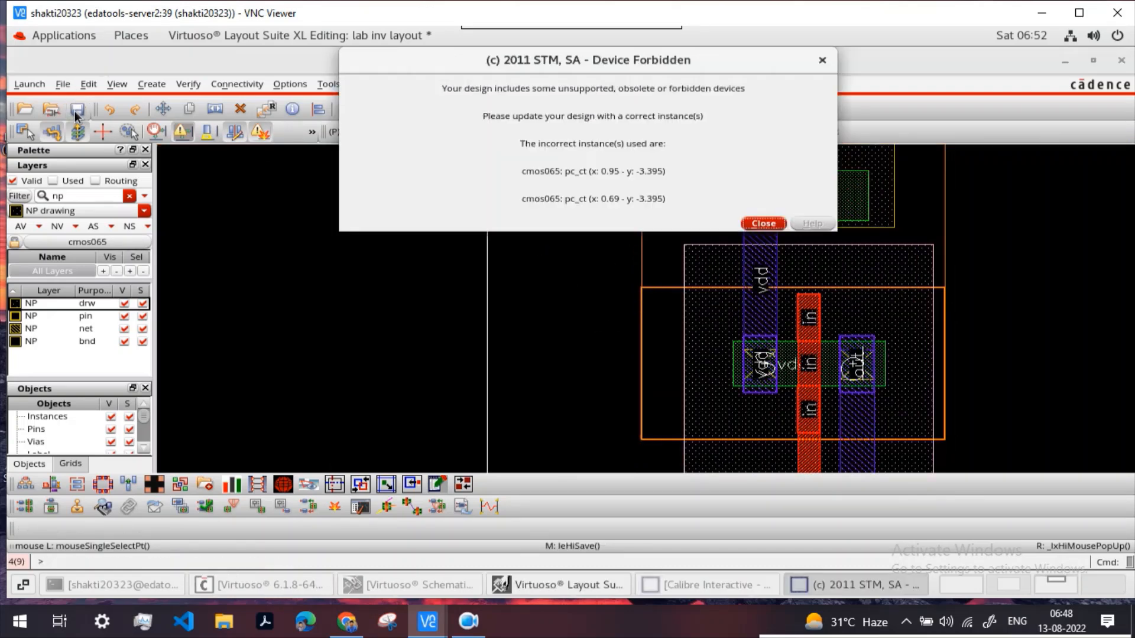
click(762, 223)
click(797, 578)
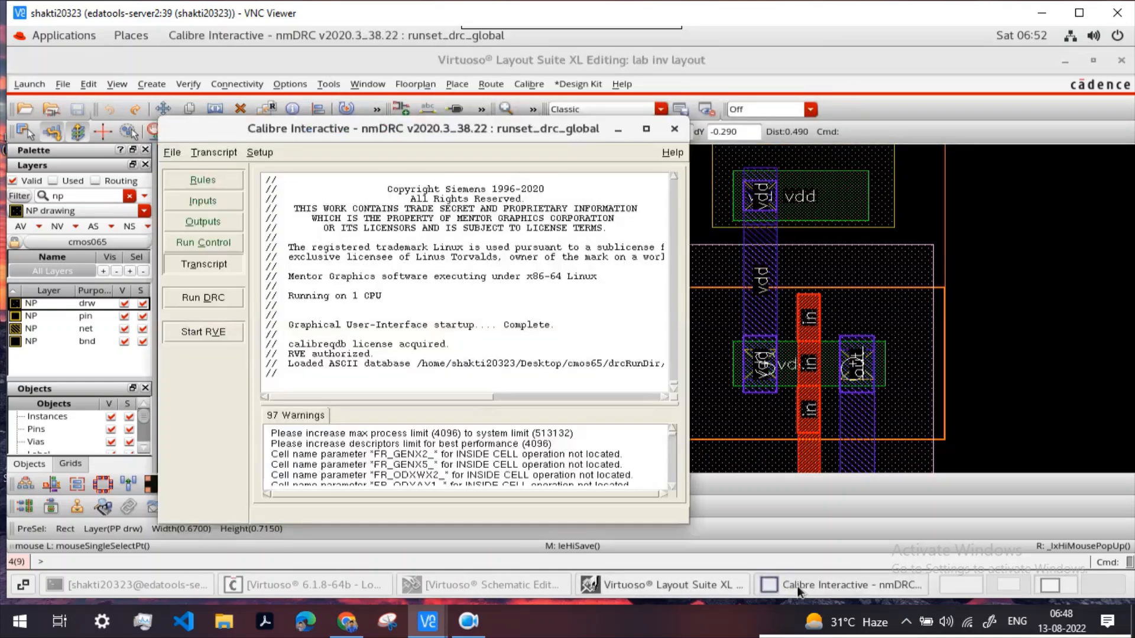
click(208, 296)
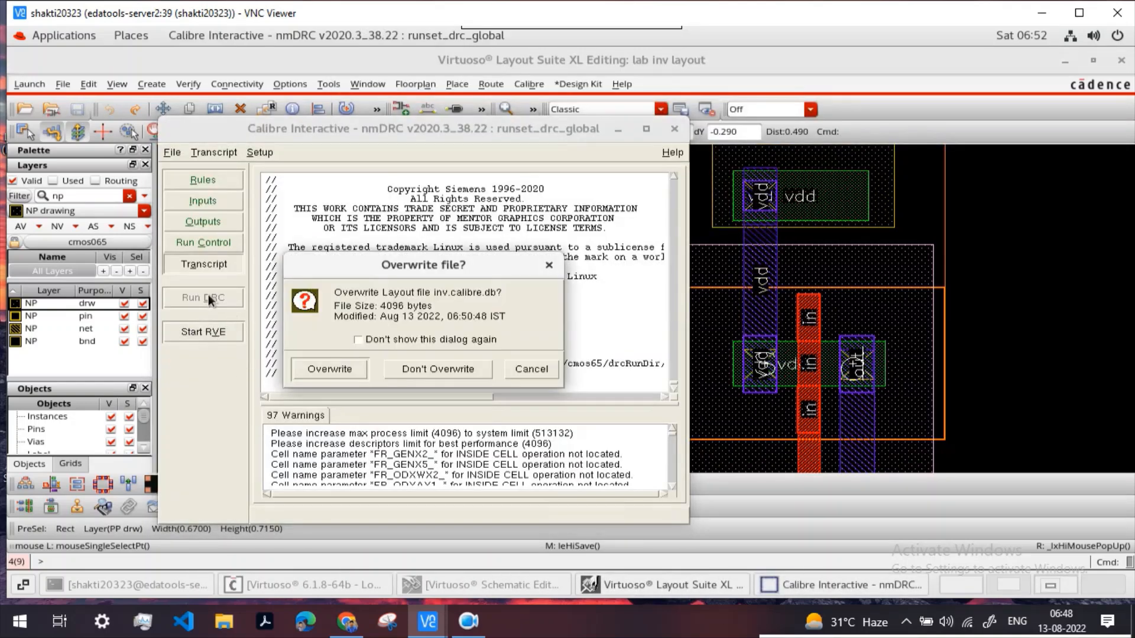
click(319, 368)
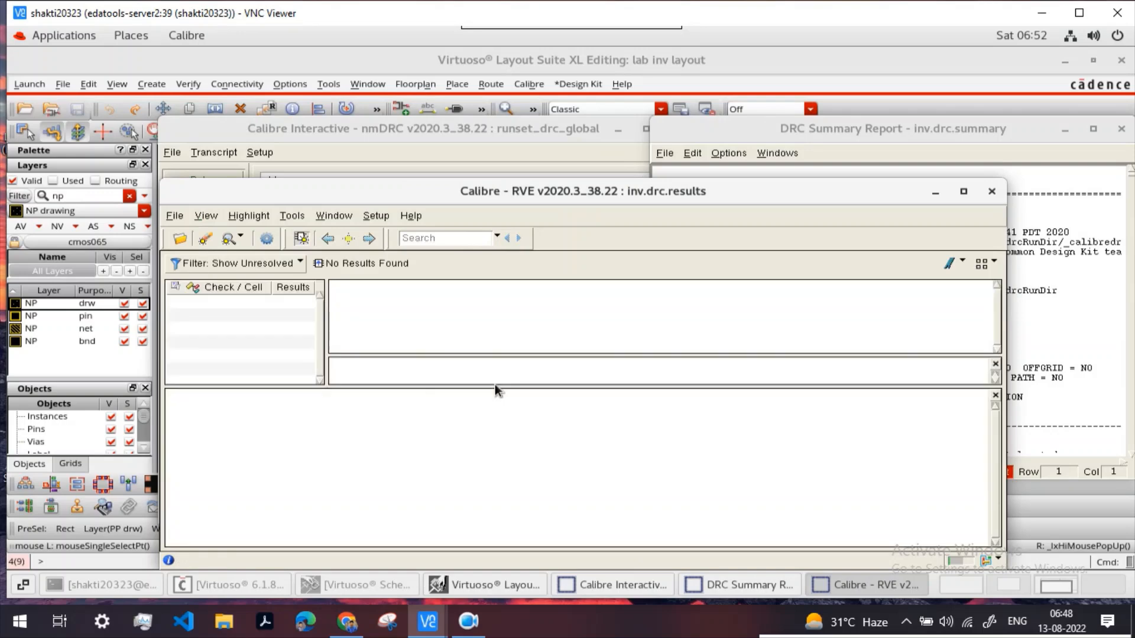
Step: Review the DRC results under the Show All and Show Unresolved filters, then close the results viewer and bring the summary report into view
click(283, 265)
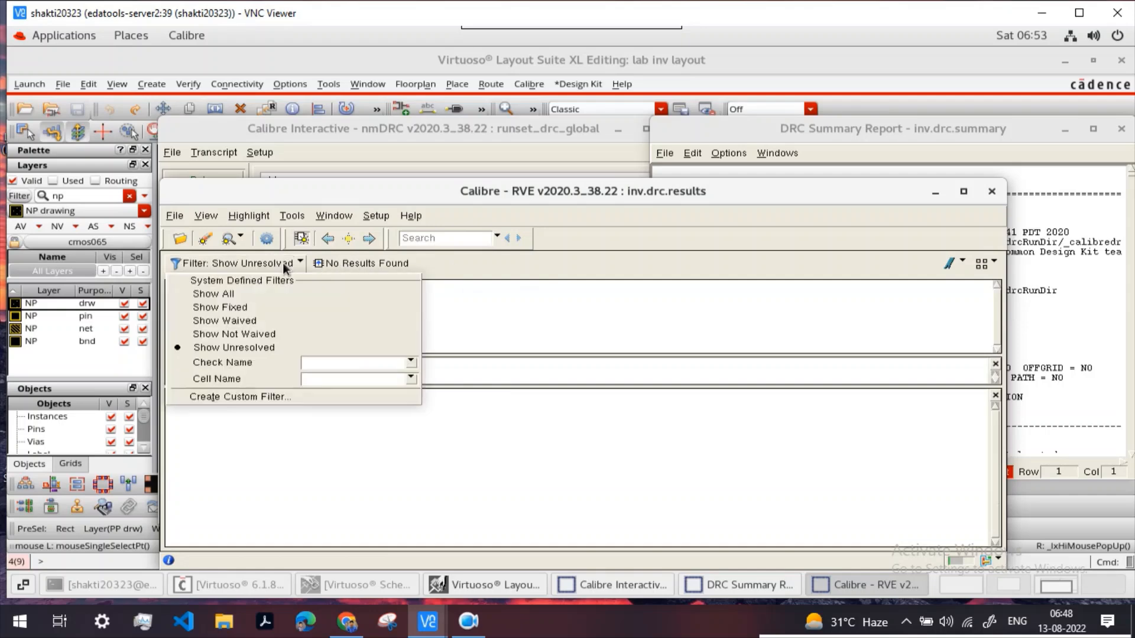
click(262, 295)
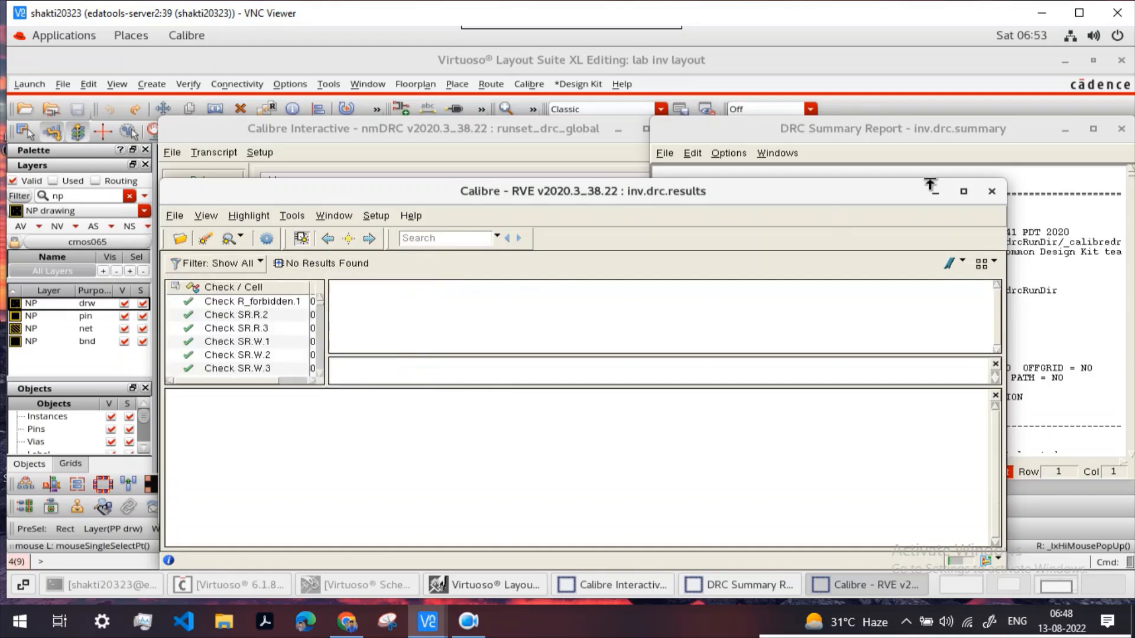
drag(848, 199, 814, 126)
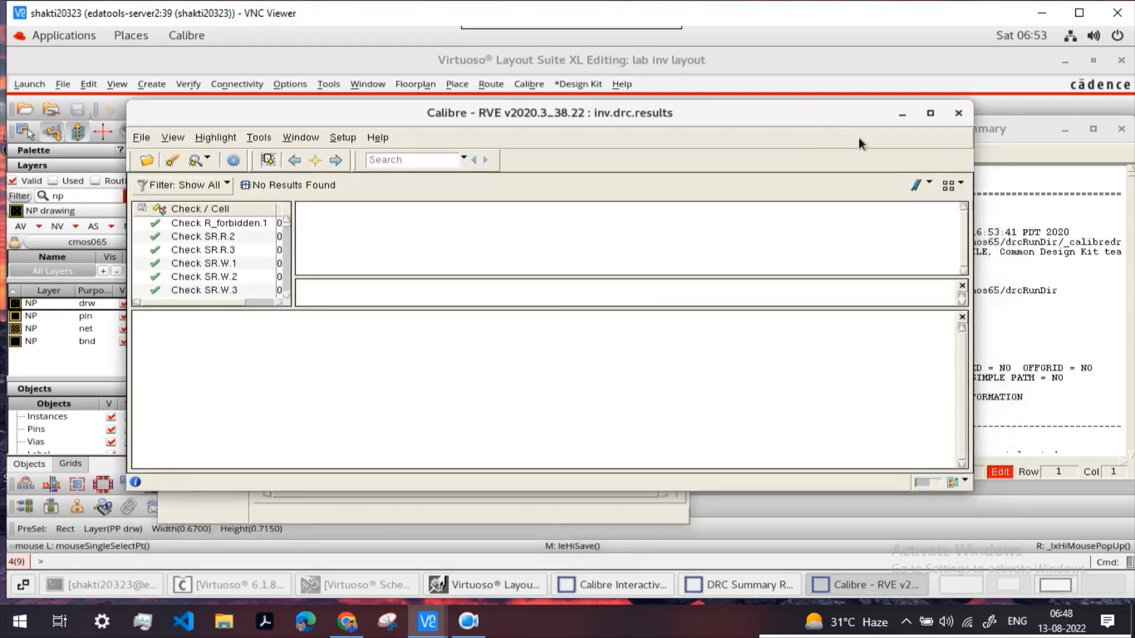
click(193, 185)
click(201, 269)
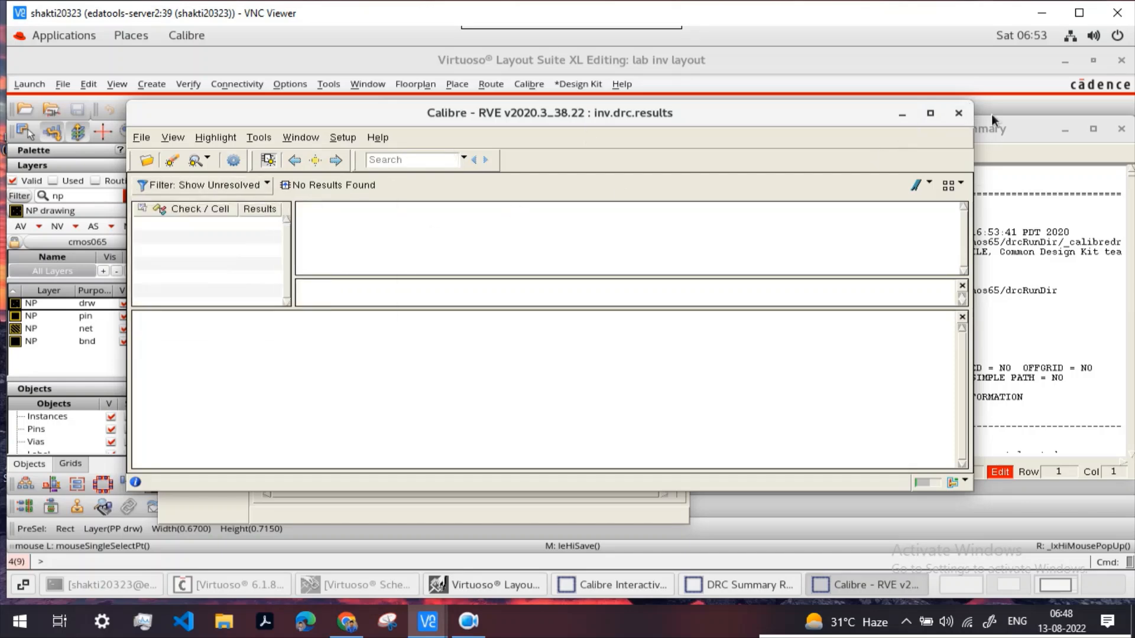
click(953, 115)
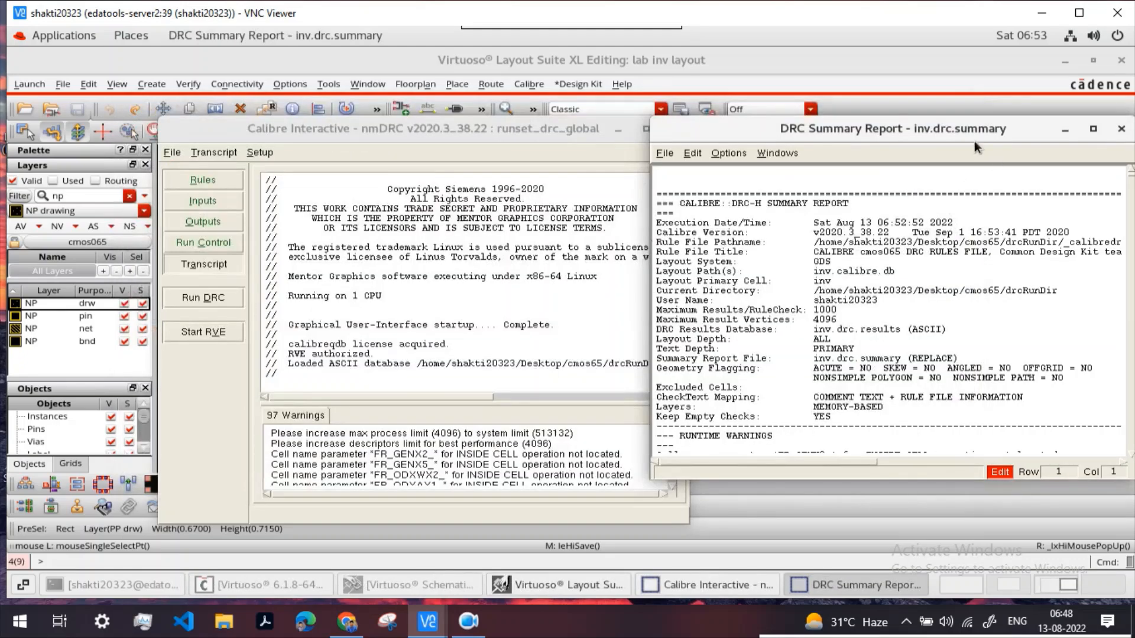
drag(974, 138, 833, 136)
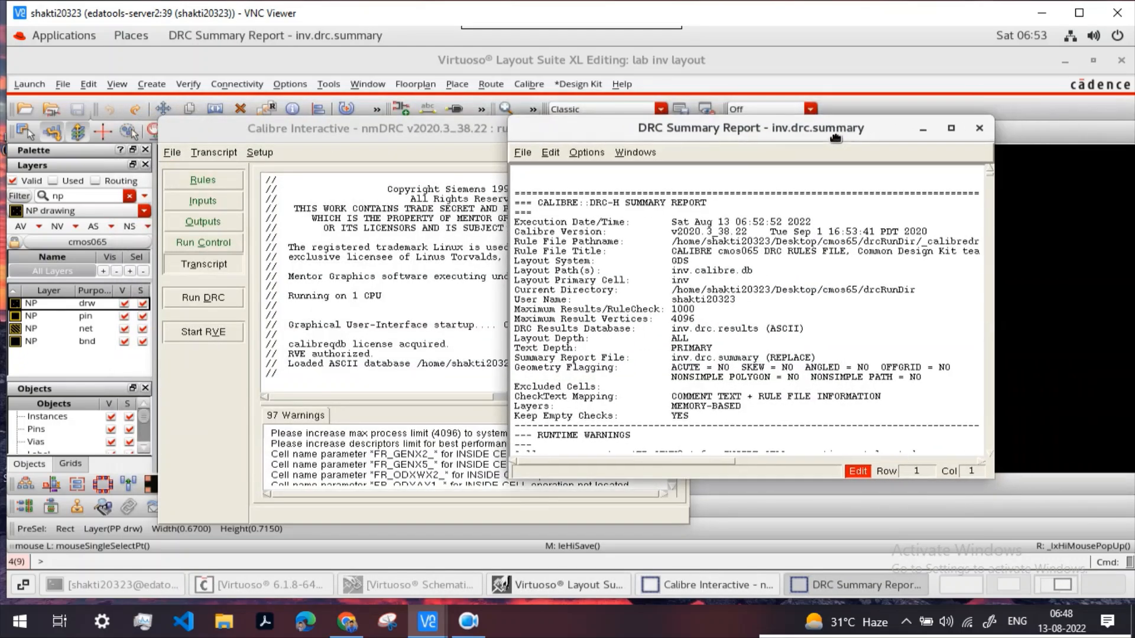
Step: Close the DRC summary report and the Calibre nmDRC session, saving the changes to runset_drc_global
click(980, 130)
click(673, 129)
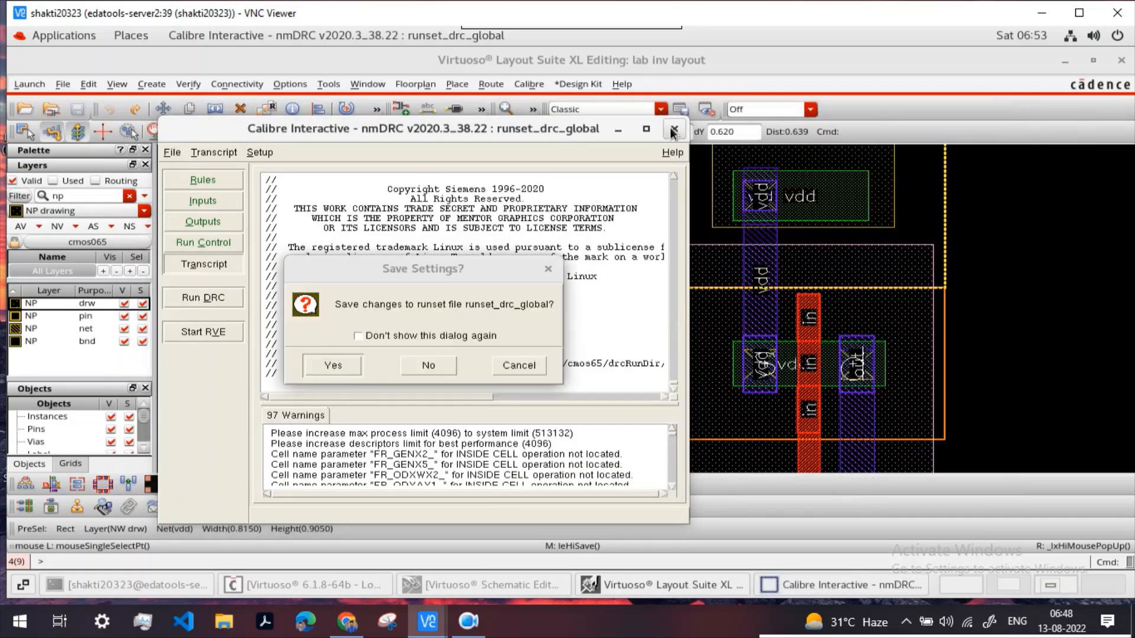
click(335, 365)
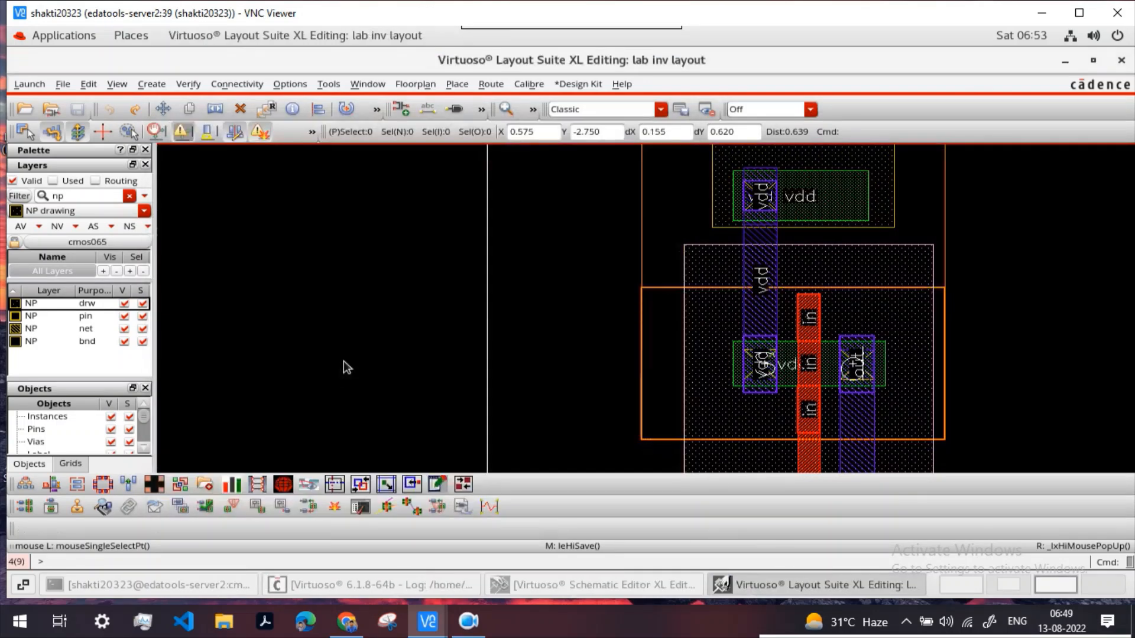
Step: Start Calibre nmLVS for the inverter layout and load the runset_lvs_global runset from the cmos65/lvsRunDir folder
scroll(608, 247, down, 3)
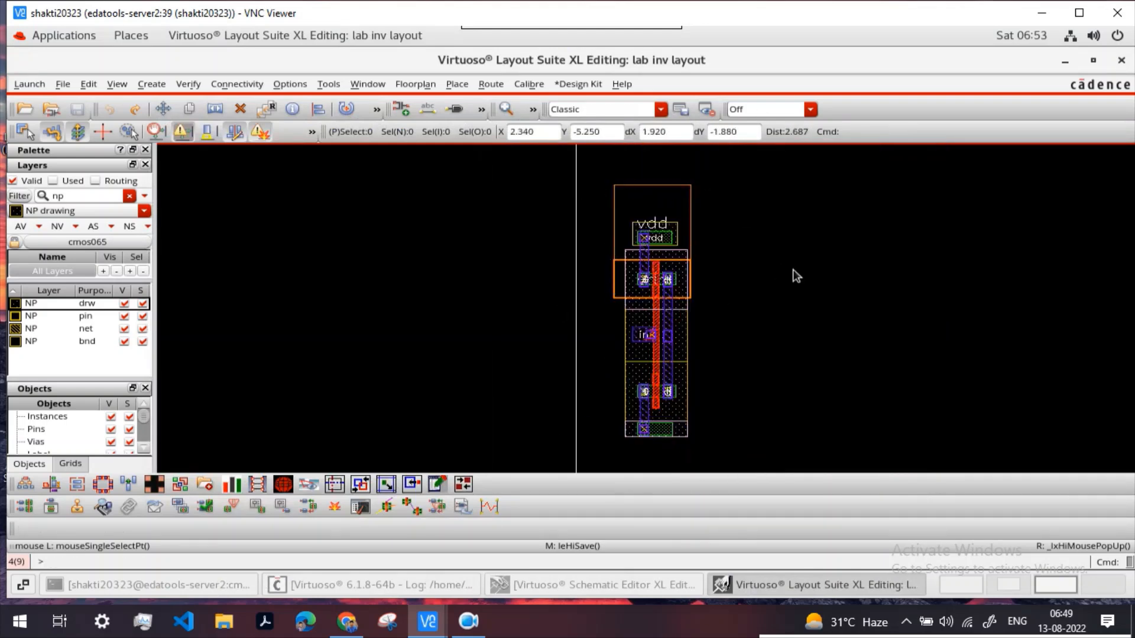
click(530, 82)
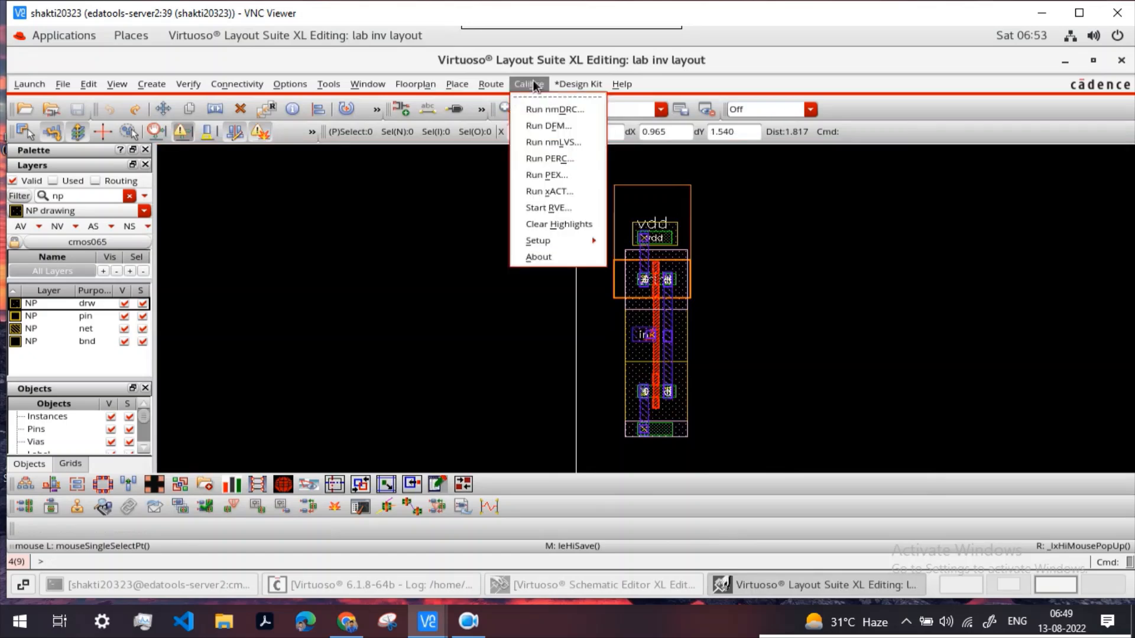
click(558, 143)
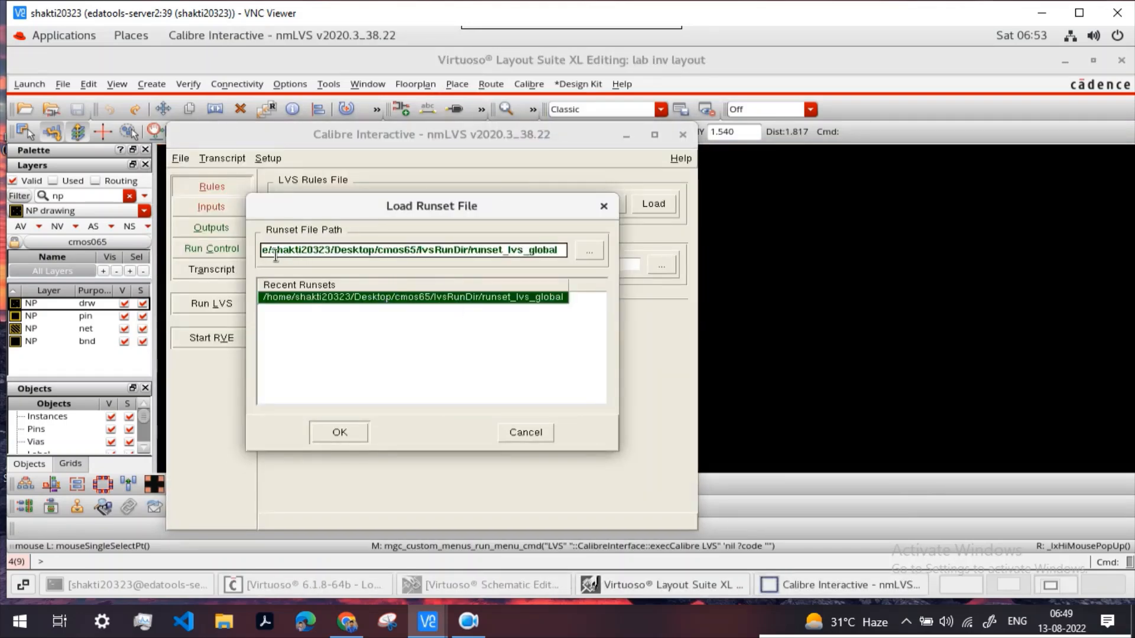
drag(270, 251, 331, 253)
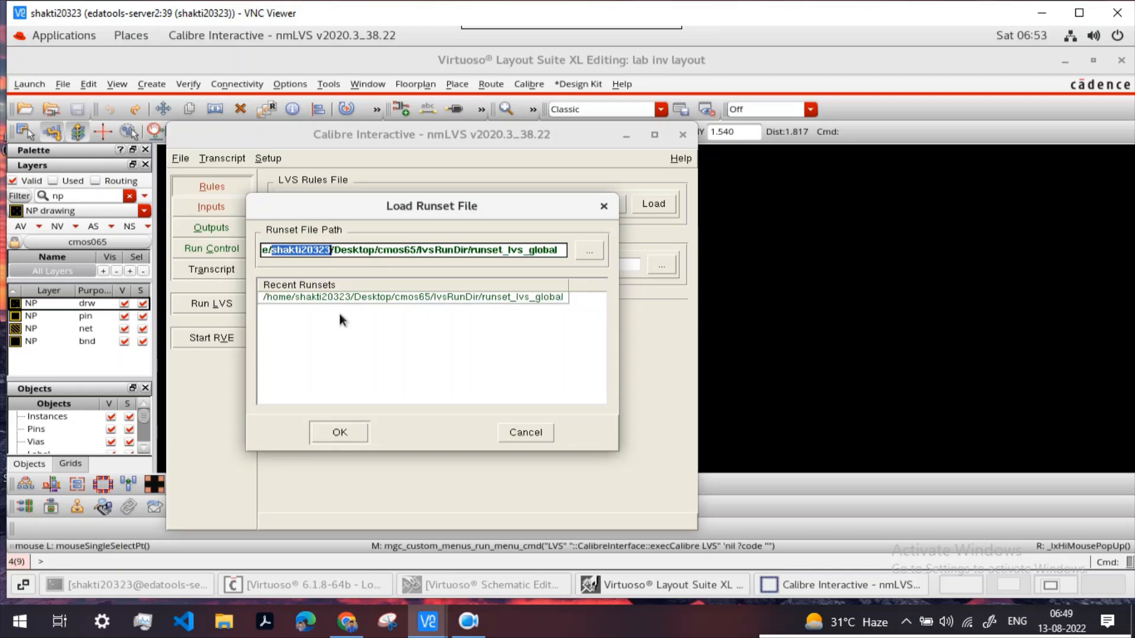
click(367, 361)
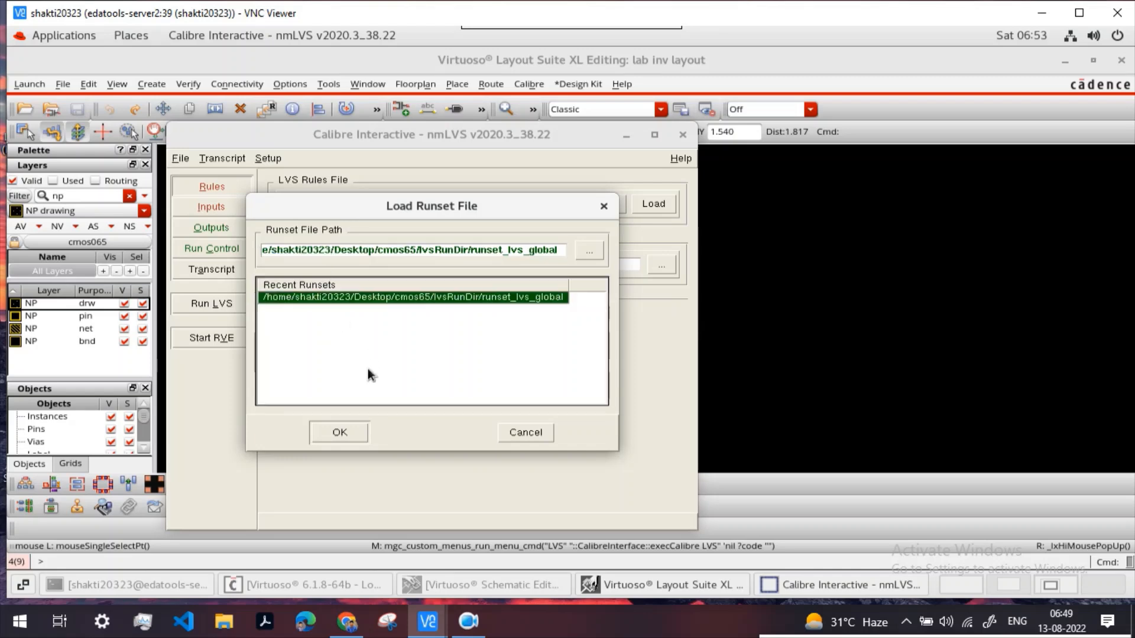
click(350, 436)
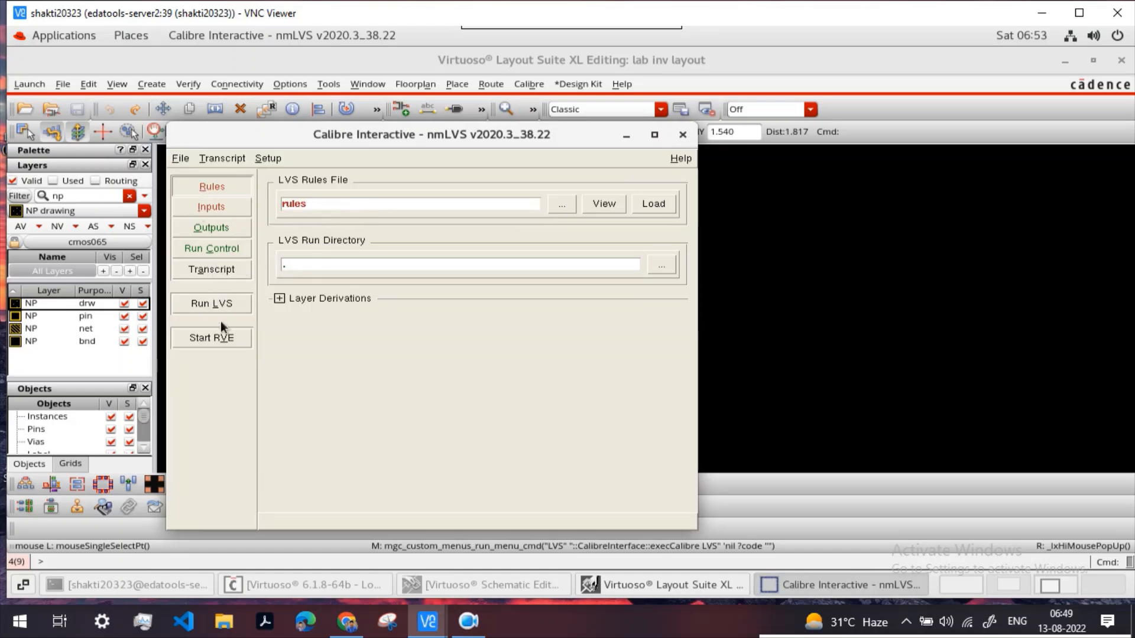
Step: Try to run LVS with the runset's original run directory, agreeing to create the missing folder
click(208, 304)
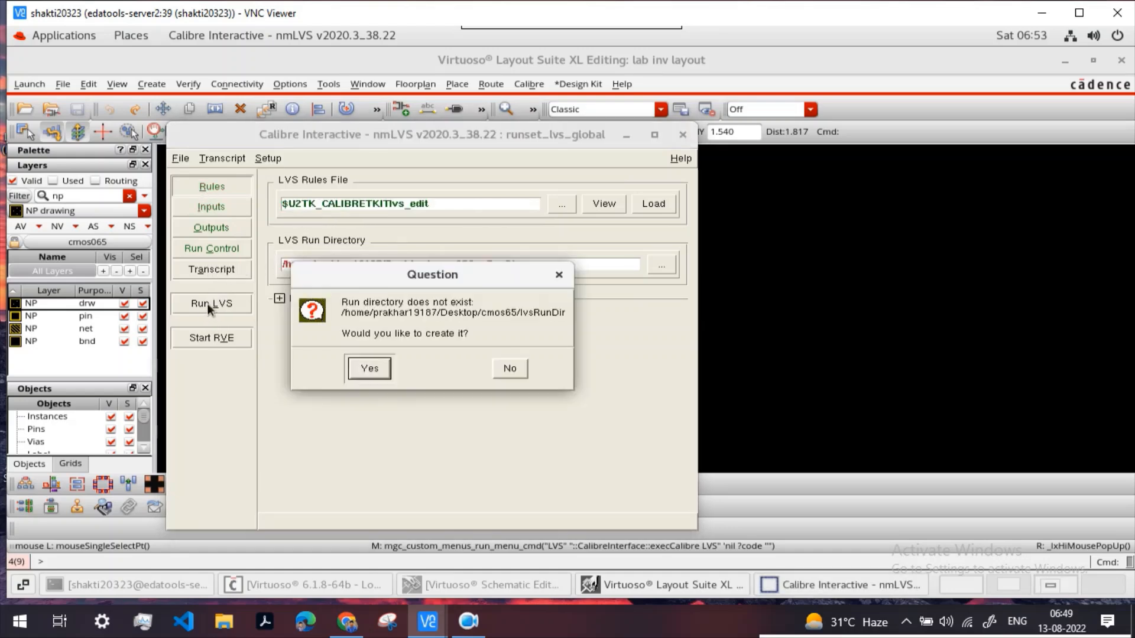
click(368, 369)
click(429, 362)
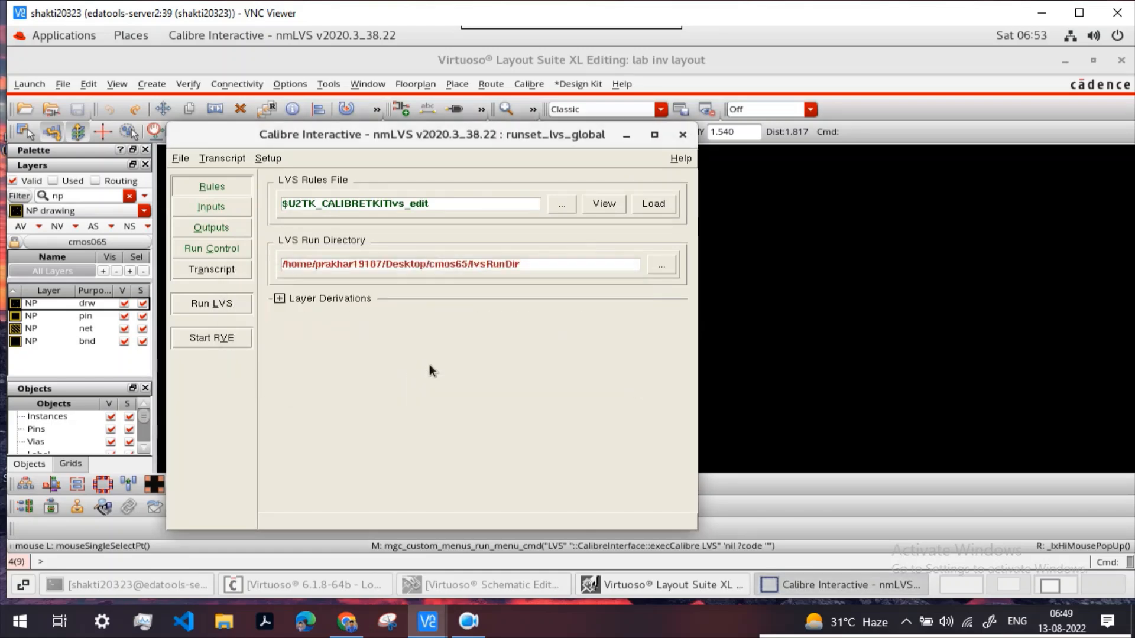
Step: Replace the username in the LVS run directory with the current account's username, keeping the Desktop/cmos65/lvsRunDir part of the path
click(377, 265)
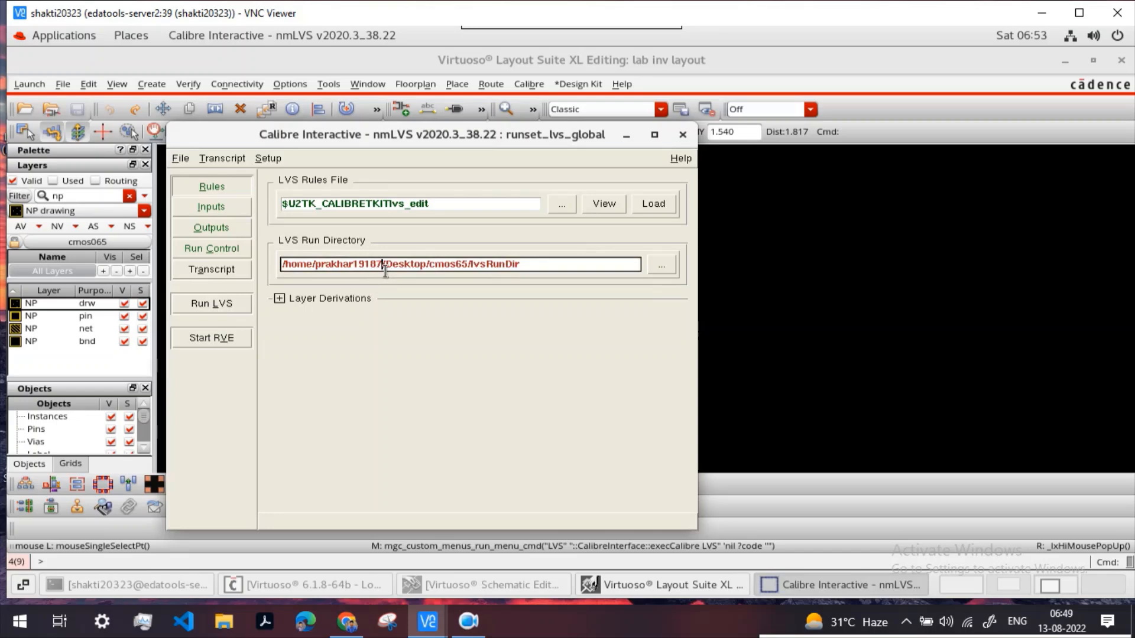
key(BackSpace)
key(BackSpace)
key(BackSpace)
key(BackSpace)
key(BackSpace)
key(BackSpace)
key(BackSpace)
key(BackSpace)
key(BackSpace)
key(BackSpace)
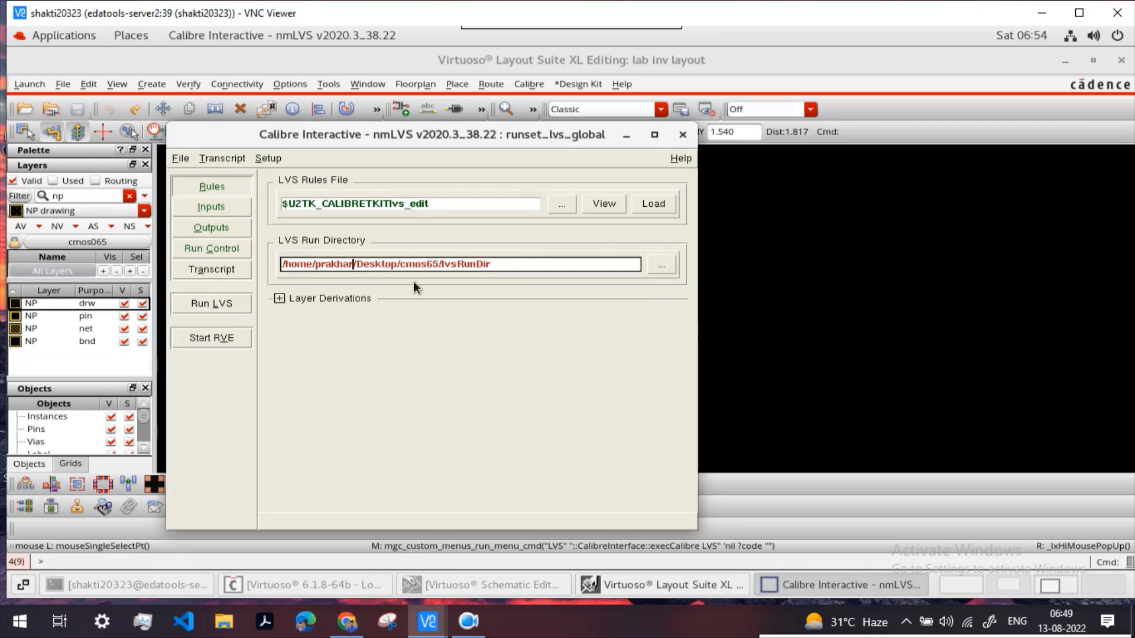
key(BackSpace)
key(BackSpace)
text(shak)
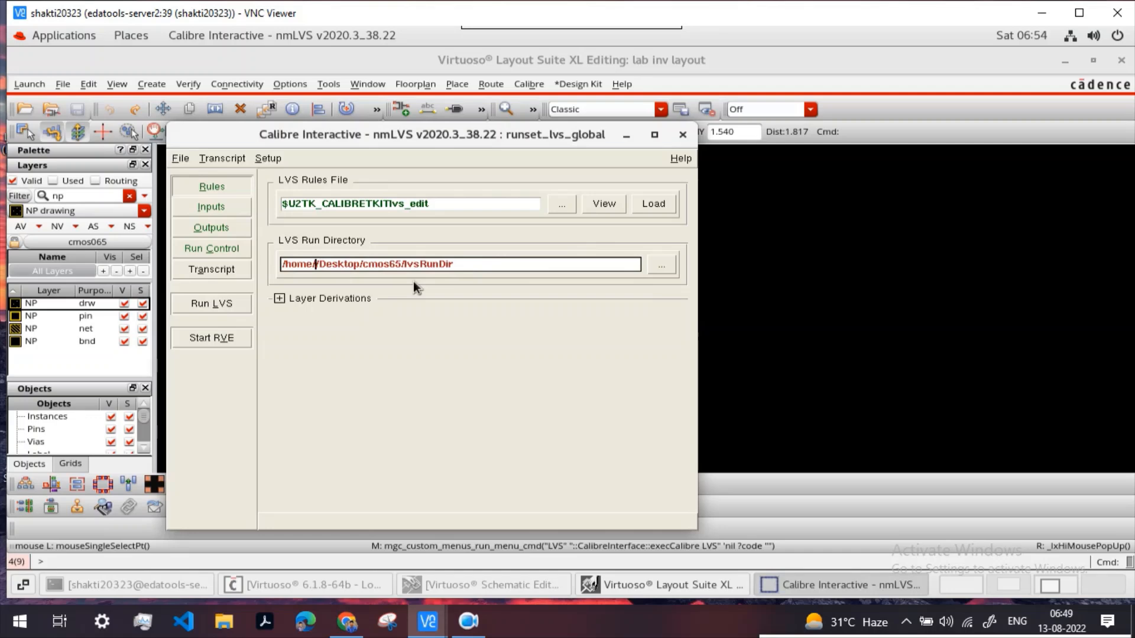
text(ti20323)
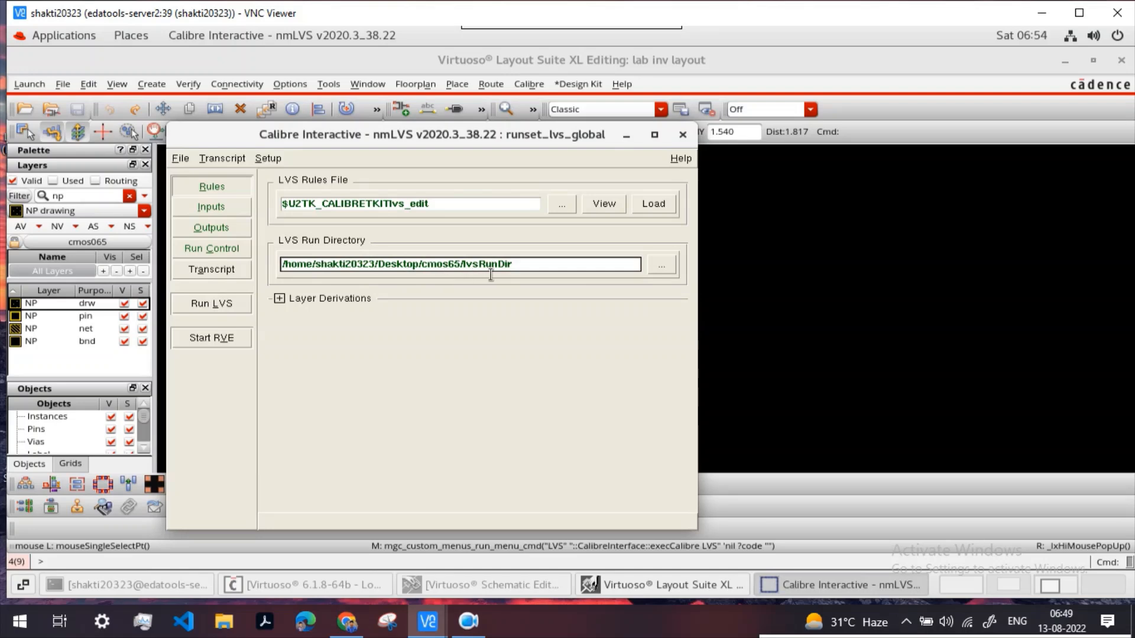
Step: Run the LVS comparison on the inverter, overwriting the layout file inv.calibre.db
click(374, 264)
click(218, 303)
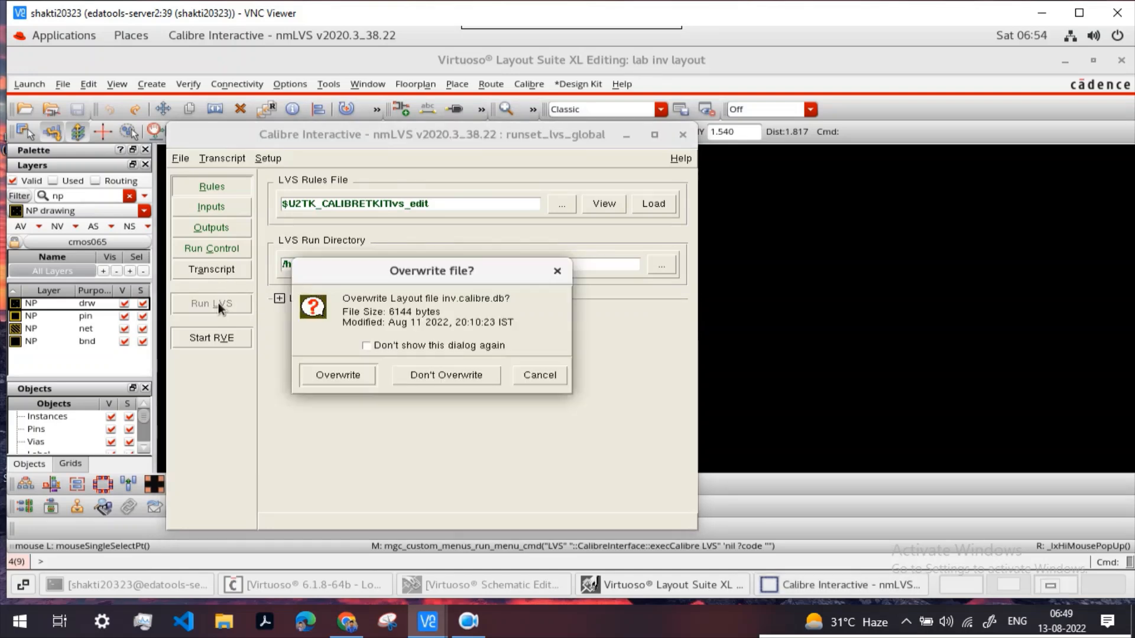
click(354, 376)
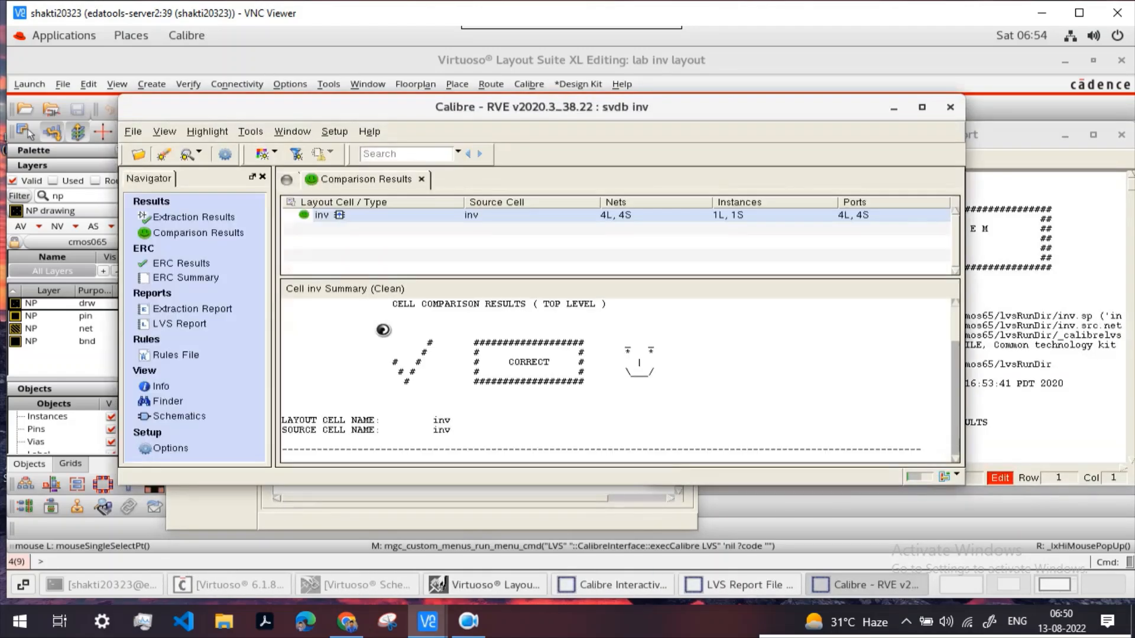
Step: Maximize the LVS results viewer and examine the inv cell comparison summary, including the layout and source object counts
click(921, 108)
scroll(394, 414, down, 3)
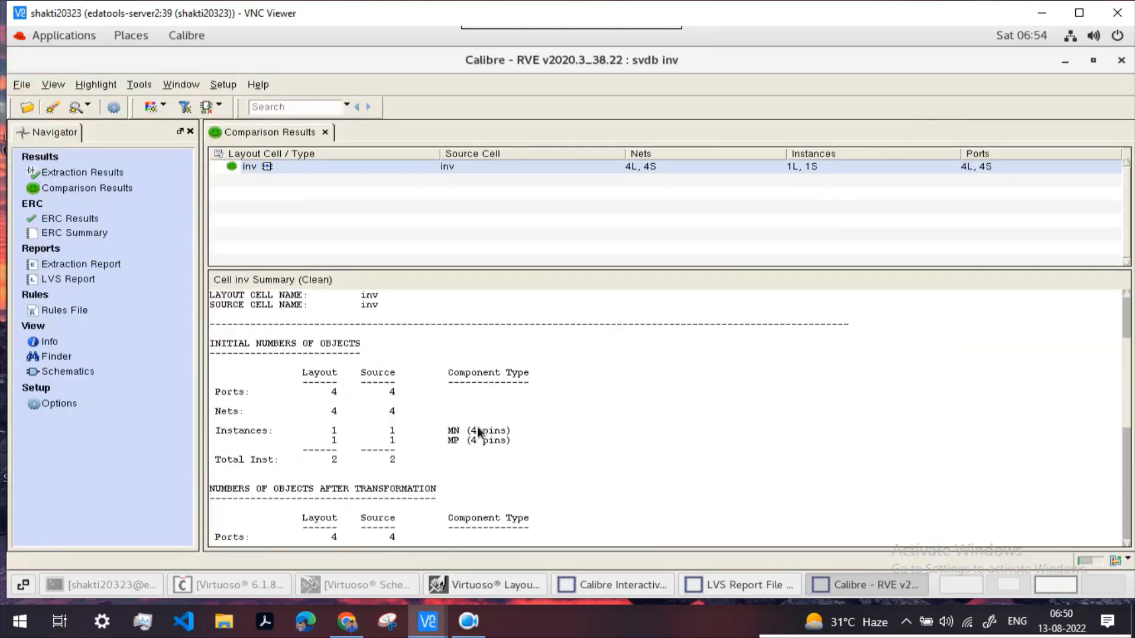
scroll(449, 413, down, 2)
scroll(431, 412, up, 5)
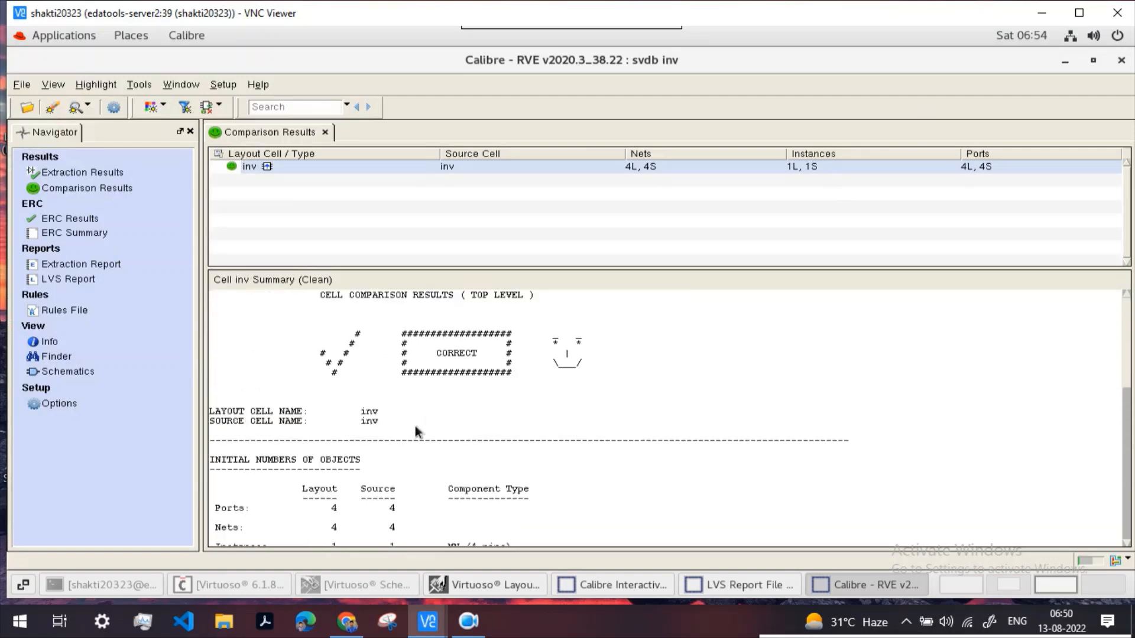
scroll(413, 425, down, 2)
scroll(368, 444, up, 2)
scroll(552, 398, down, 5)
scroll(551, 397, up, 5)
Step: Close the LVS results viewer, the LVS report and the nmLVS session, saving the changes to runset_lvs_global
click(1121, 60)
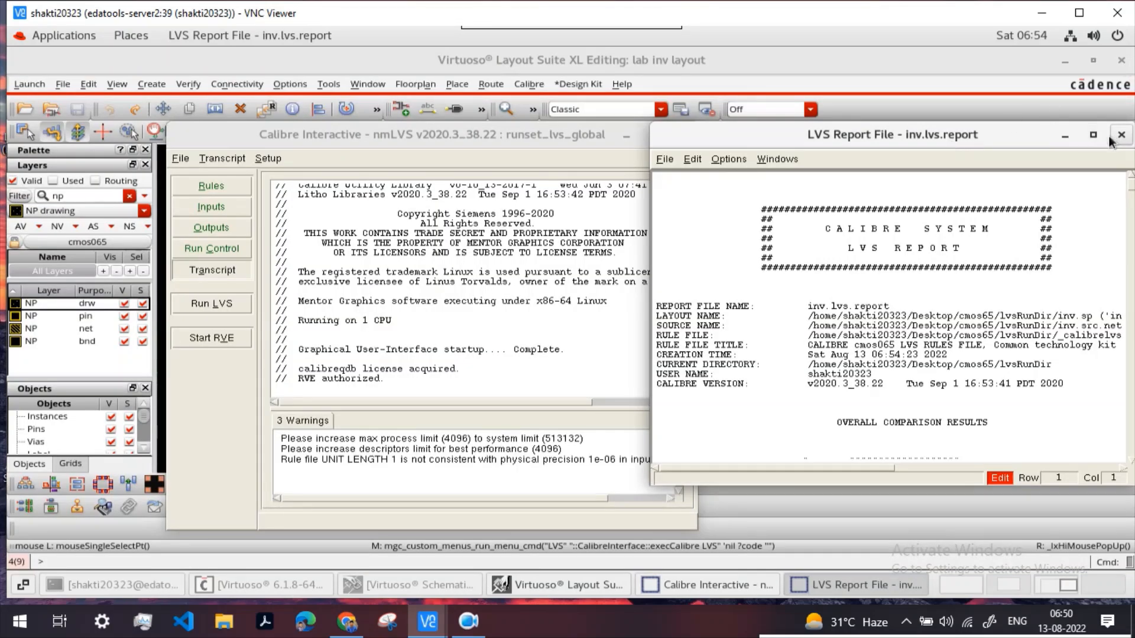
click(1121, 137)
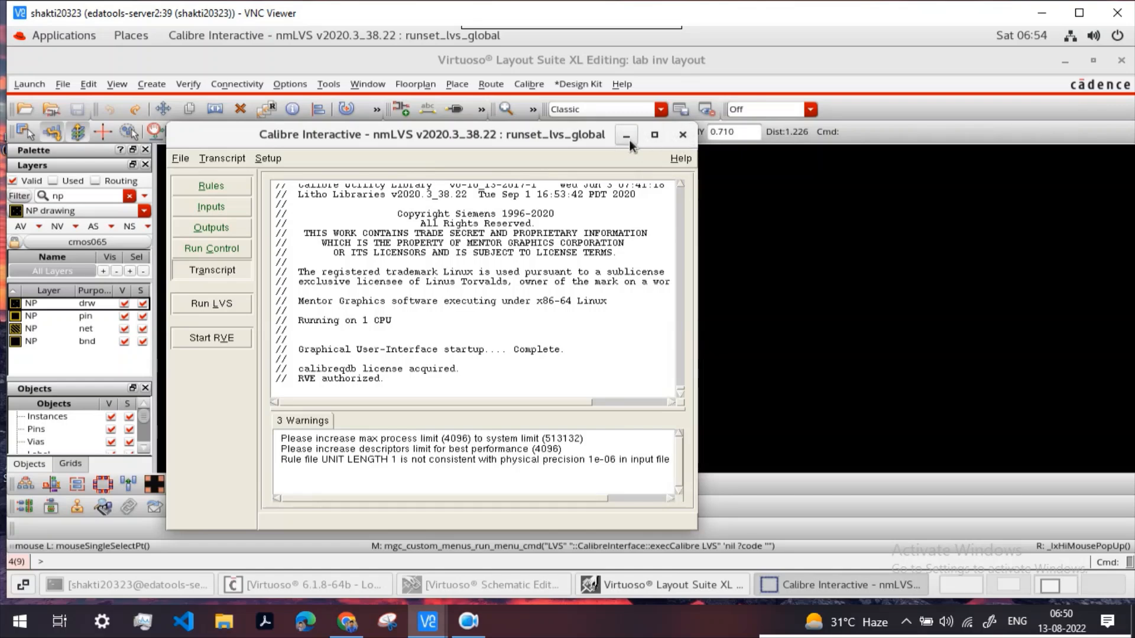
click(683, 135)
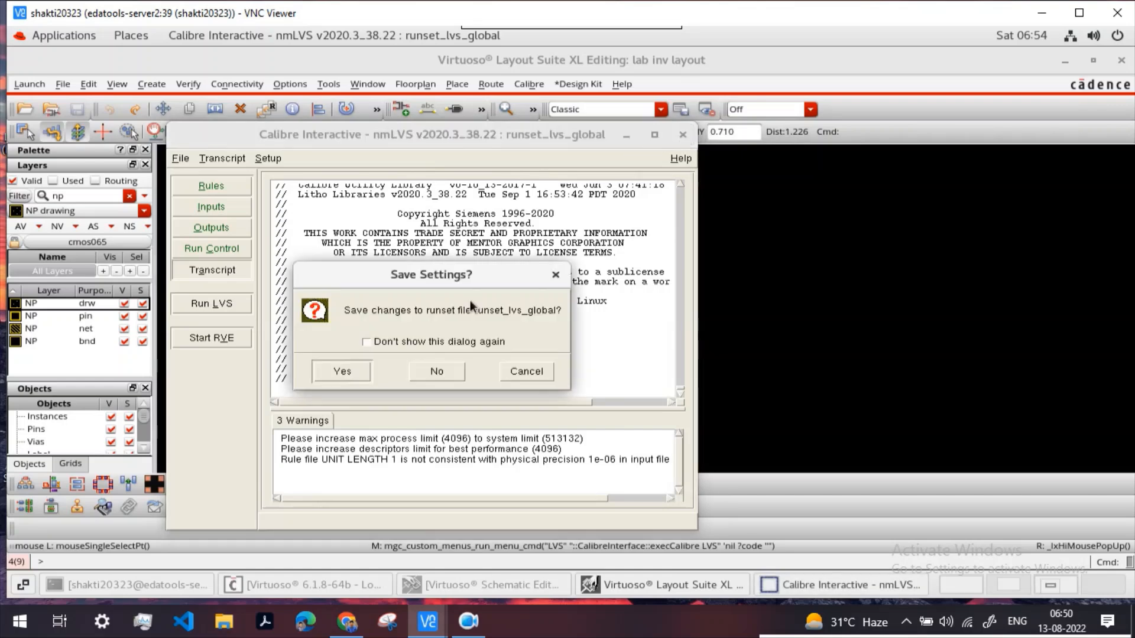
click(342, 371)
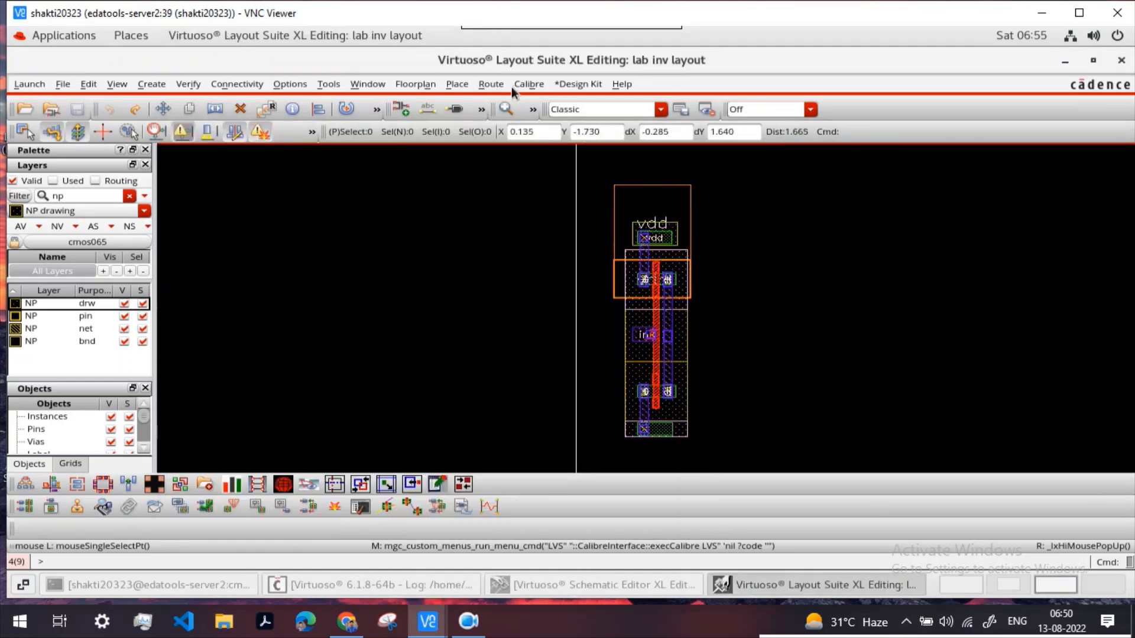
click(528, 84)
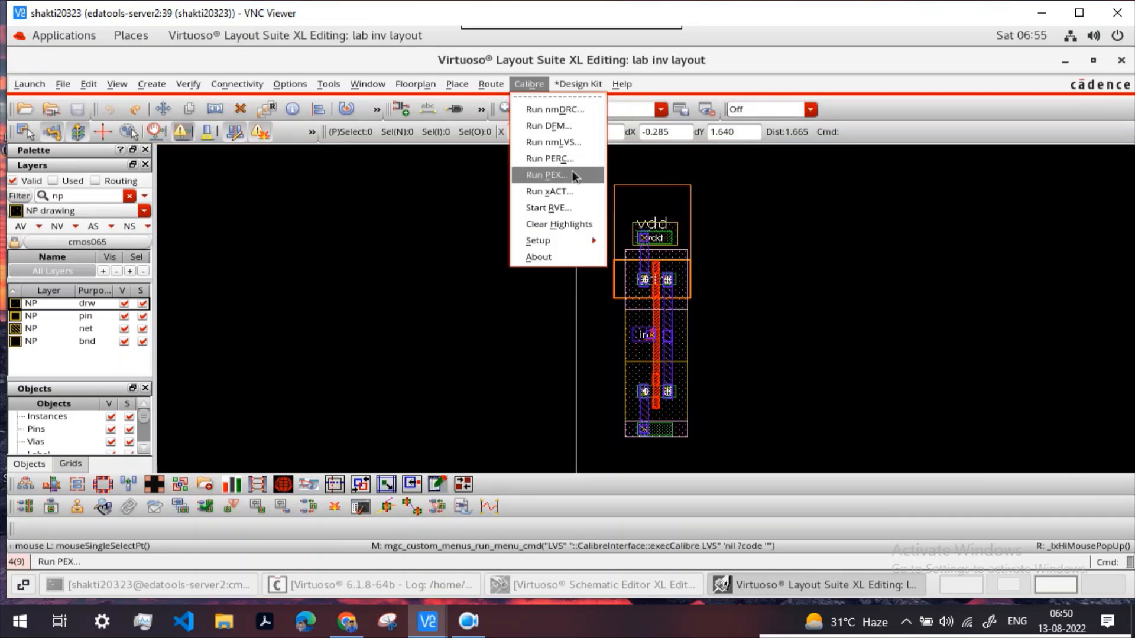
click(527, 83)
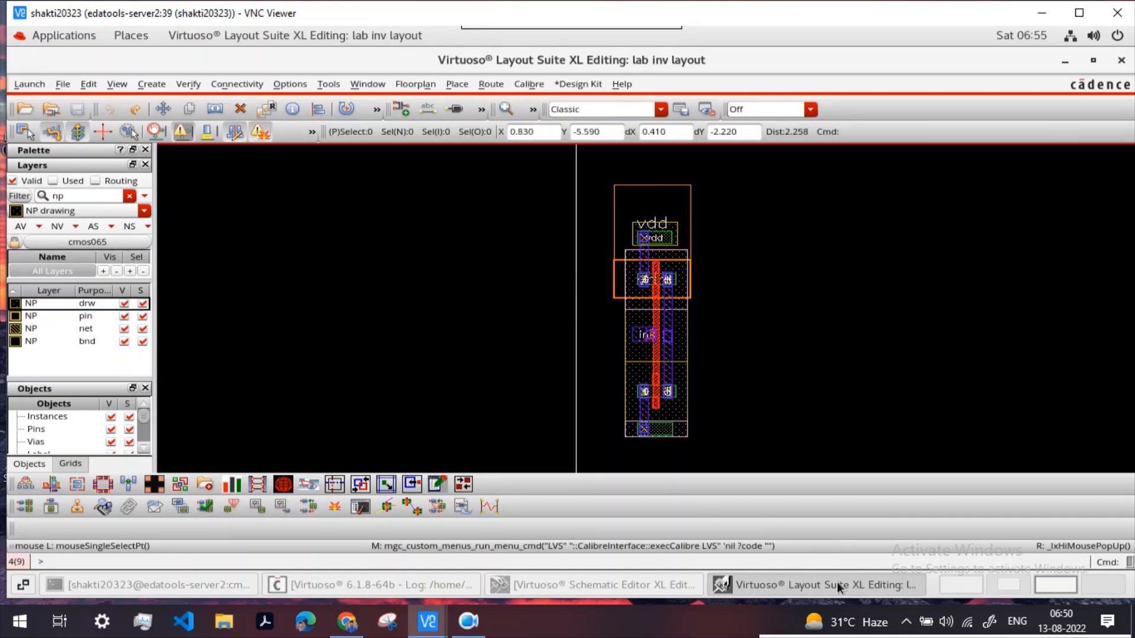